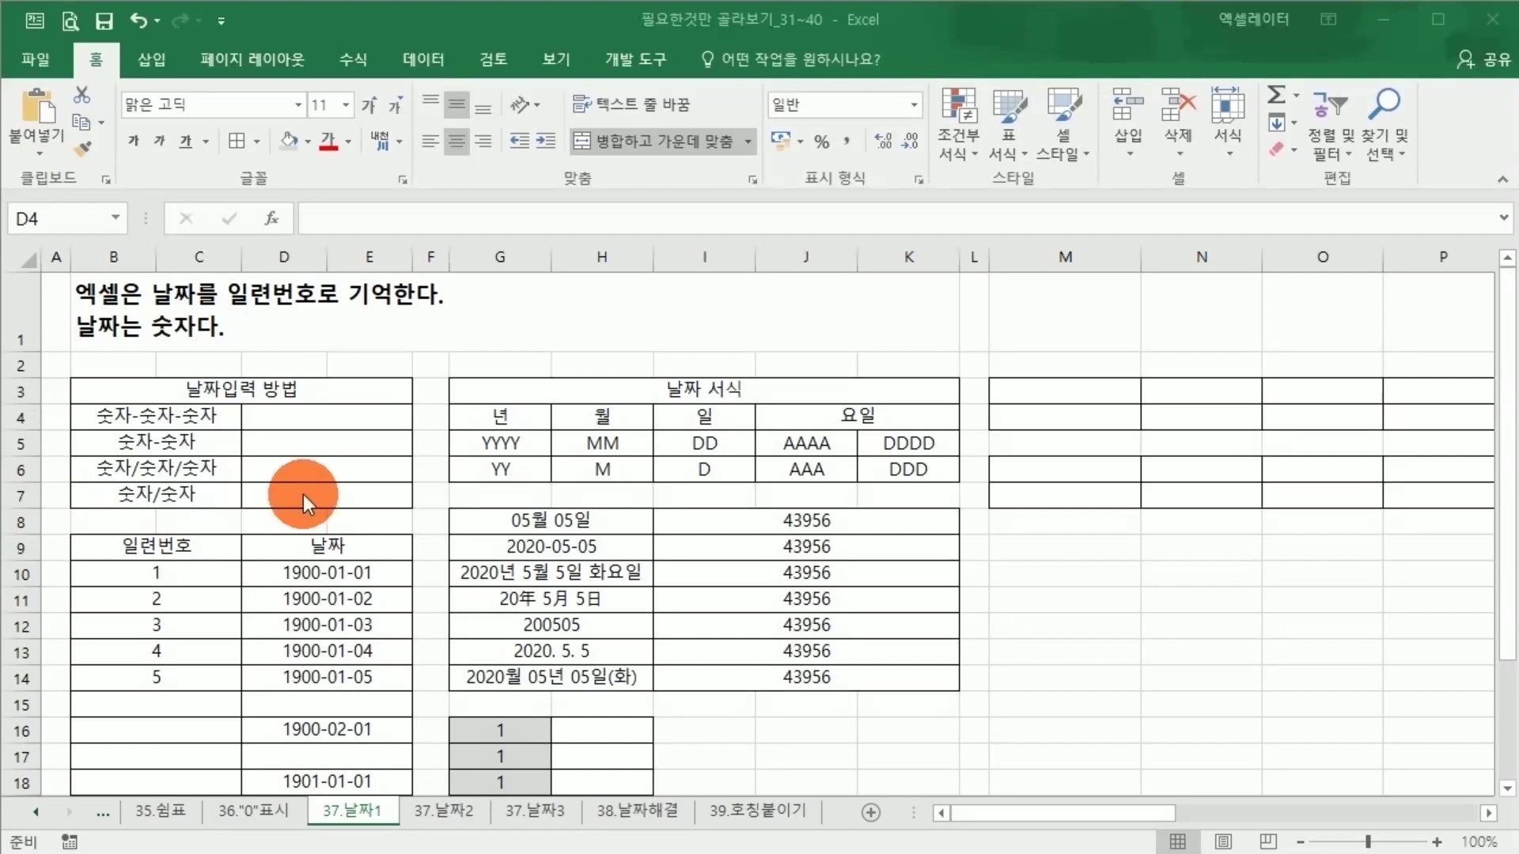
Step: Enter the date 2020-5-5 in cell D4, beside the three-number hyphen pattern
click(284, 432)
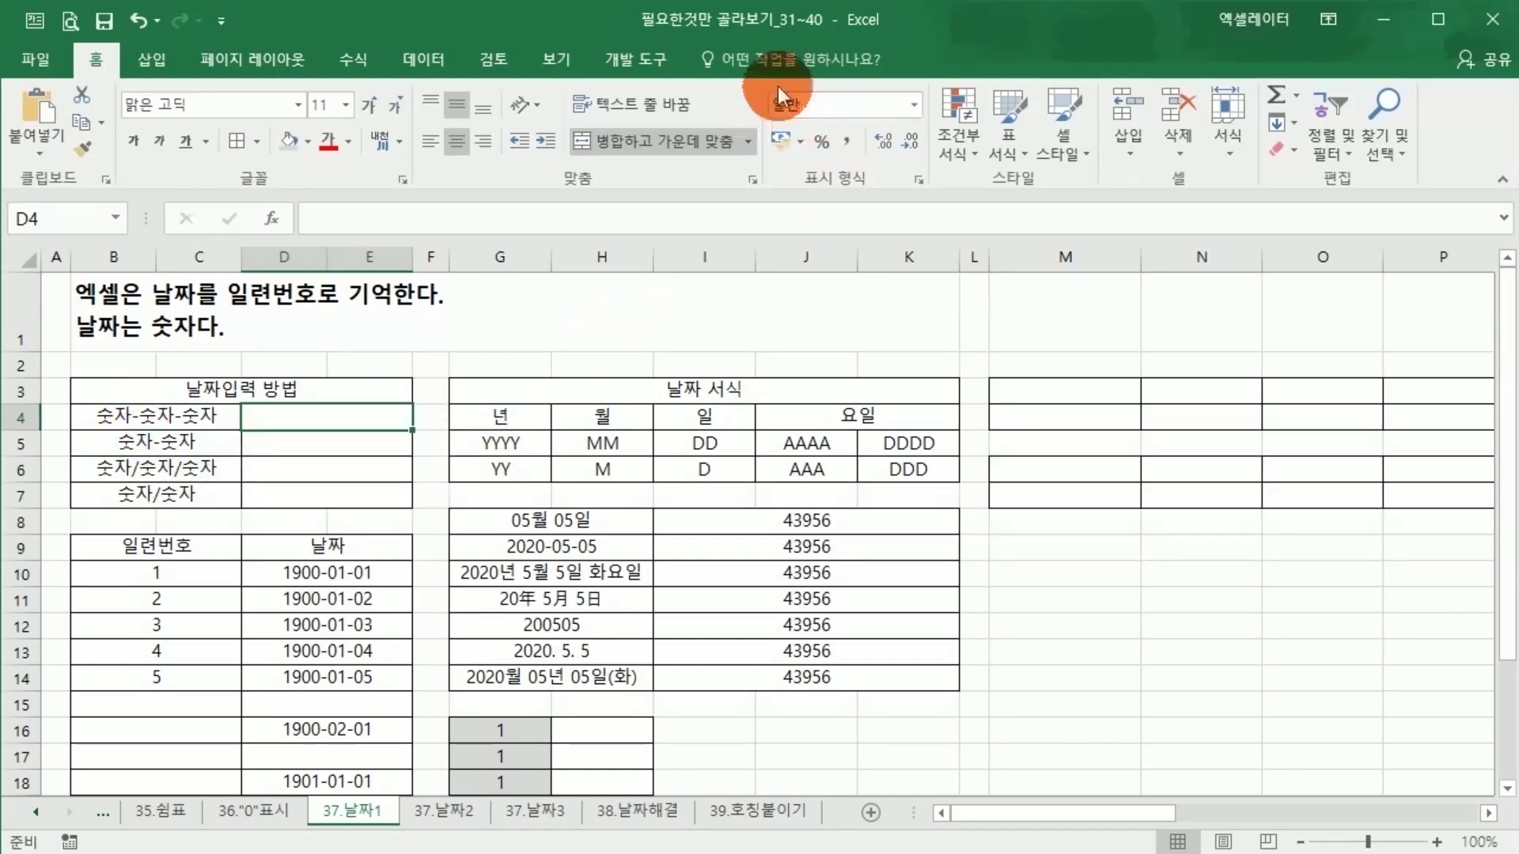
click(315, 437)
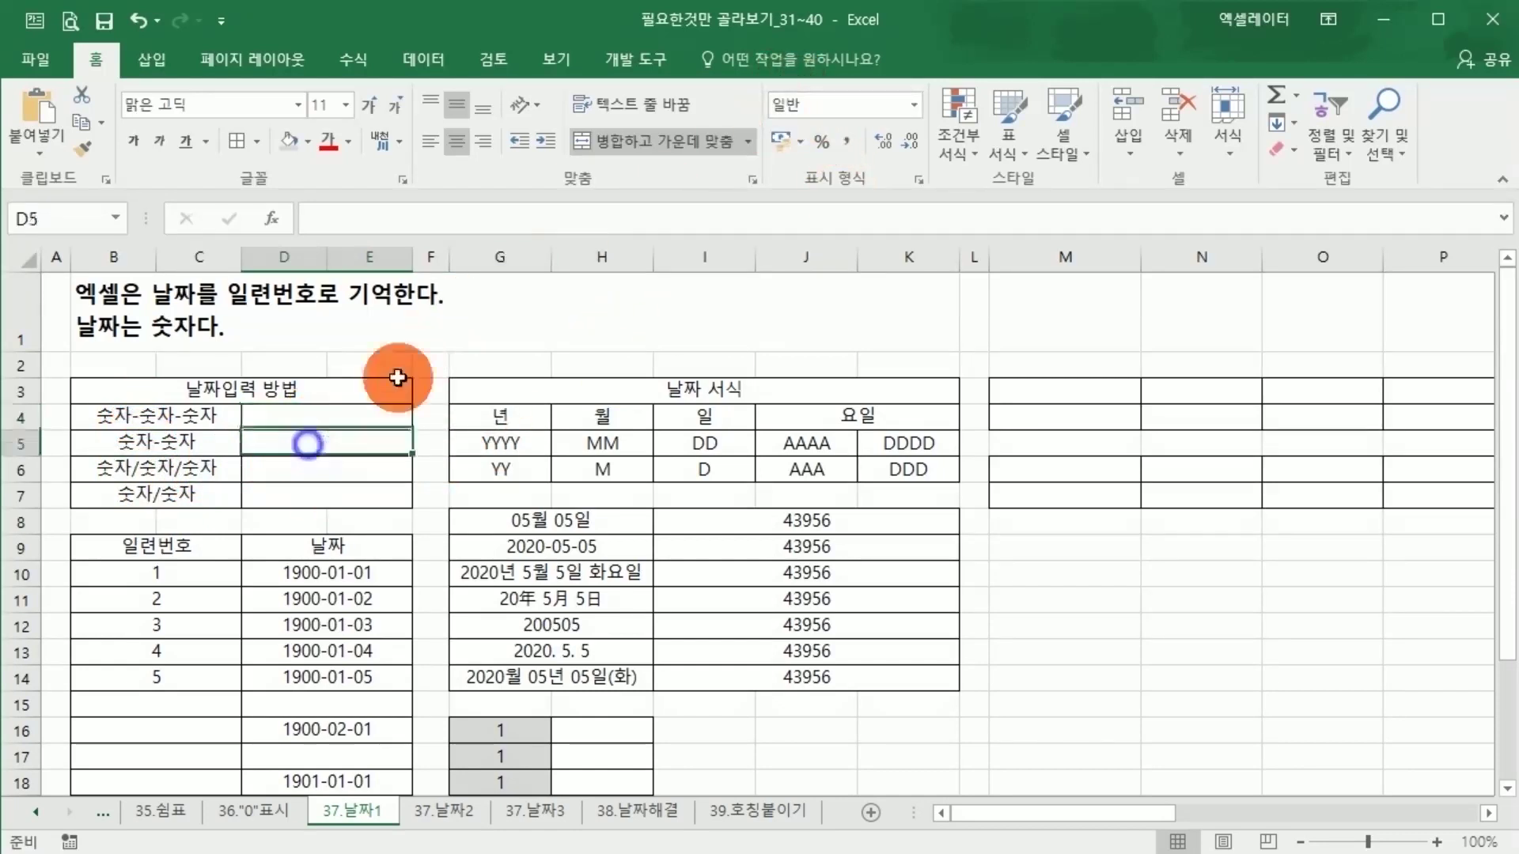
click(334, 466)
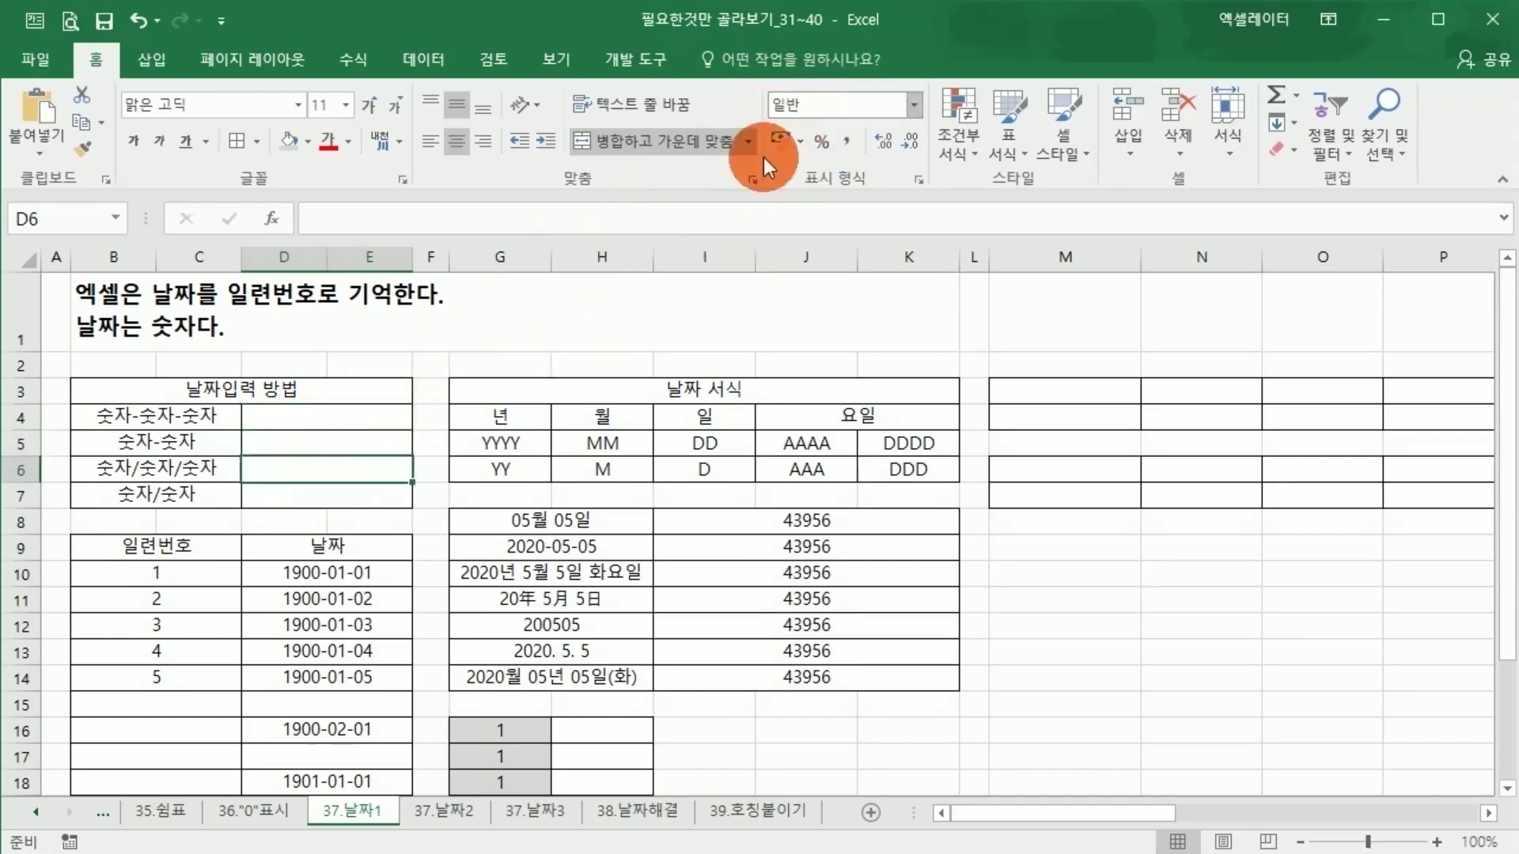
click(351, 495)
click(391, 413)
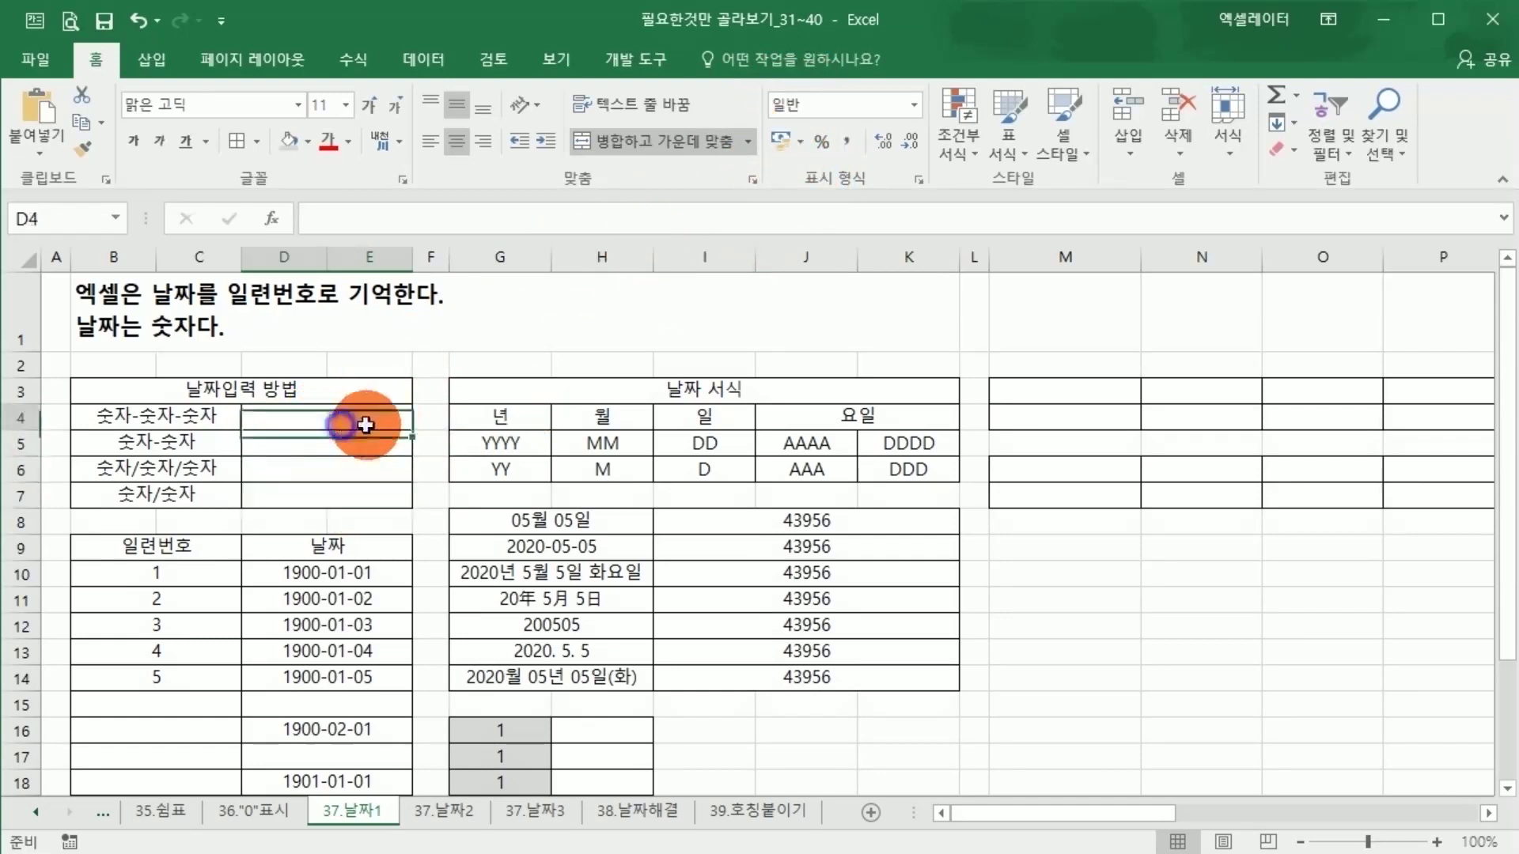
text(2020-5-5)
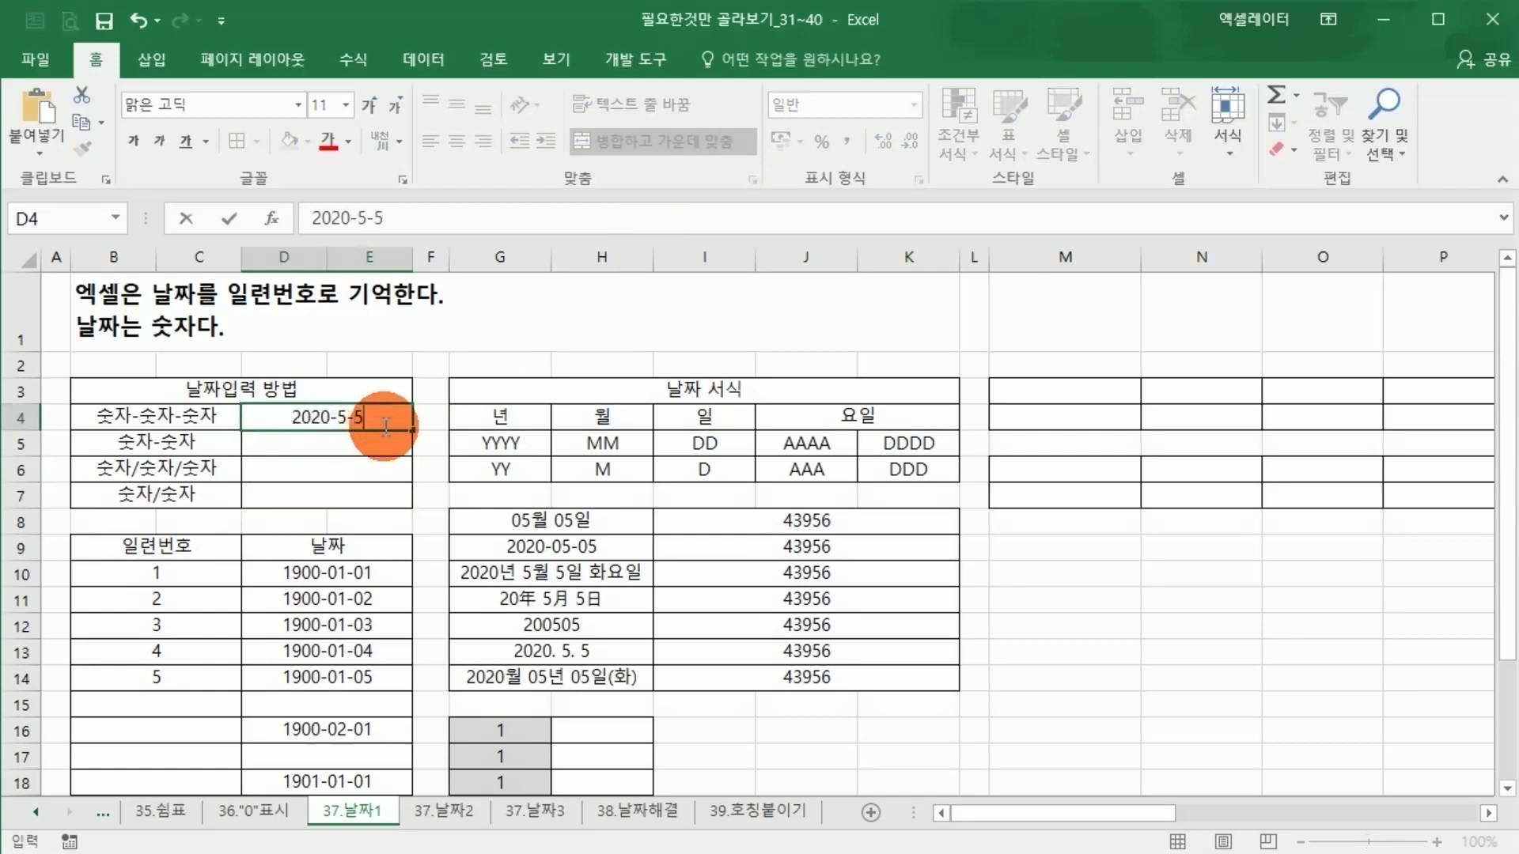
key(Return)
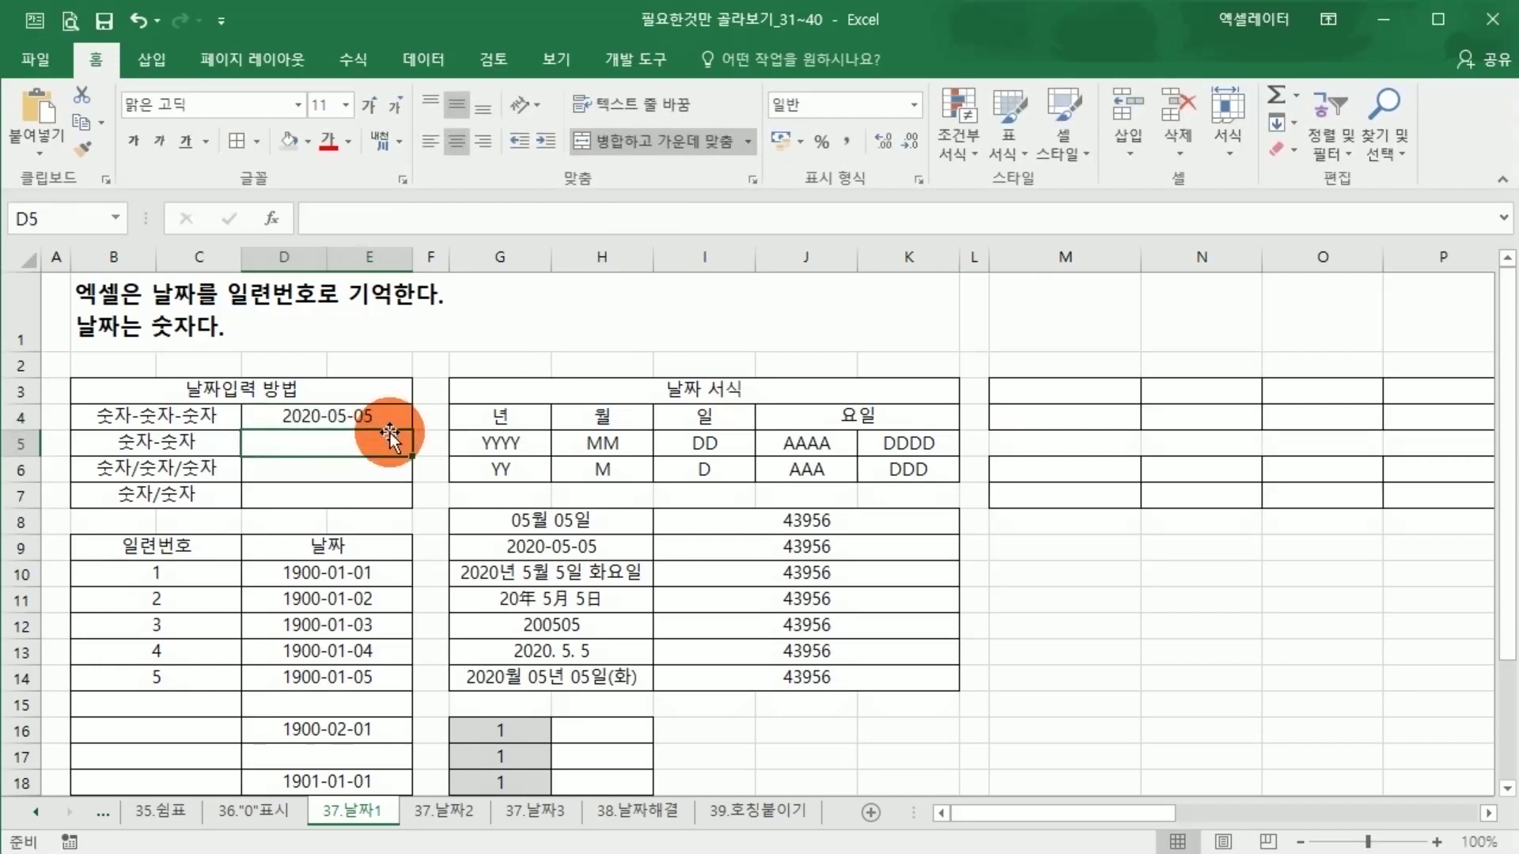
click(400, 421)
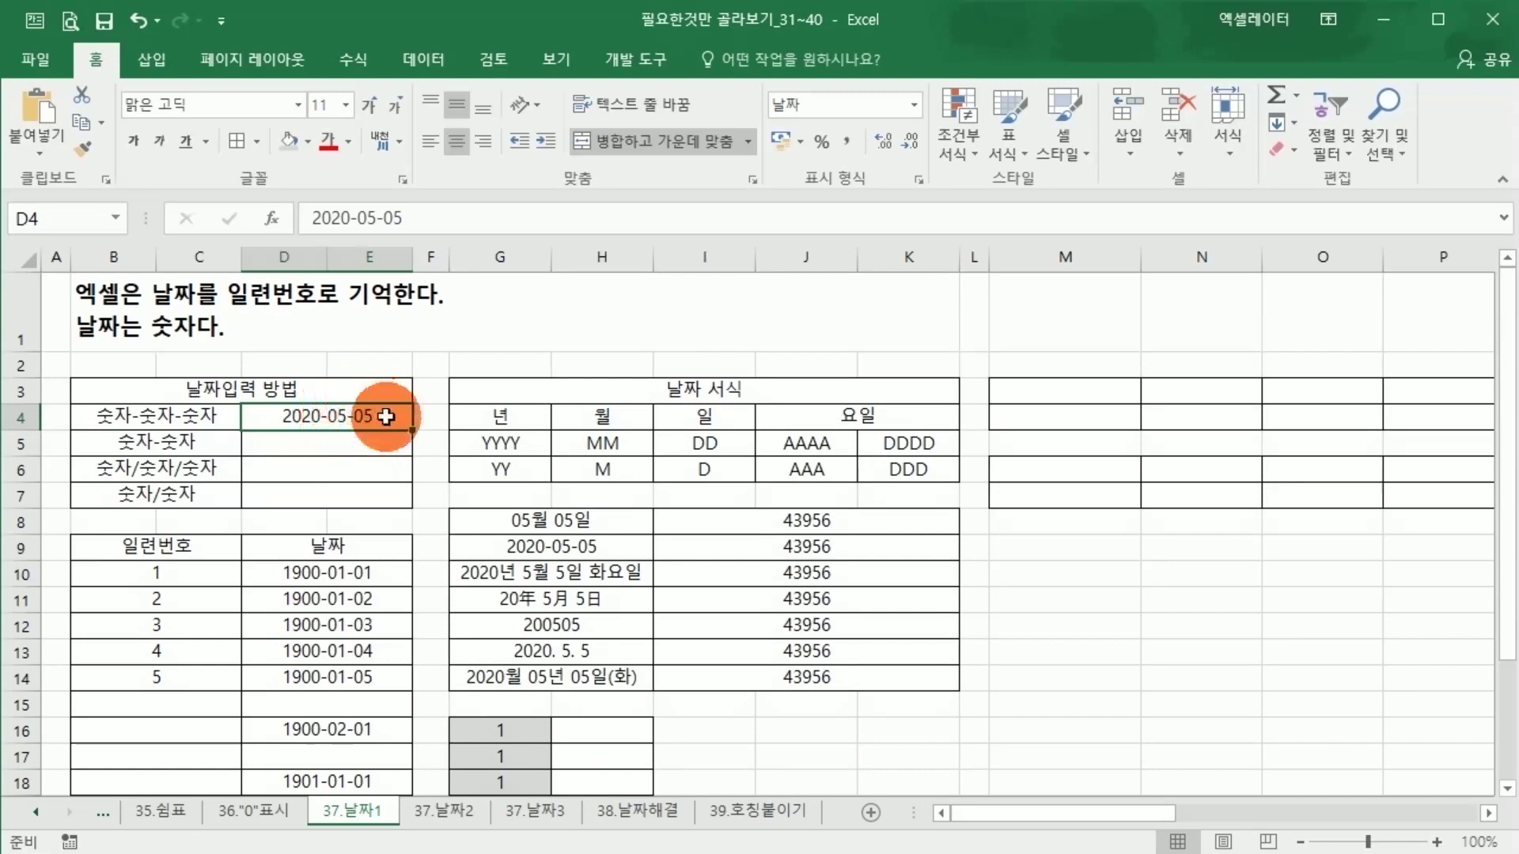
Step: Enter the date 5-5 in cell D5, beside the two-number hyphen pattern
click(340, 441)
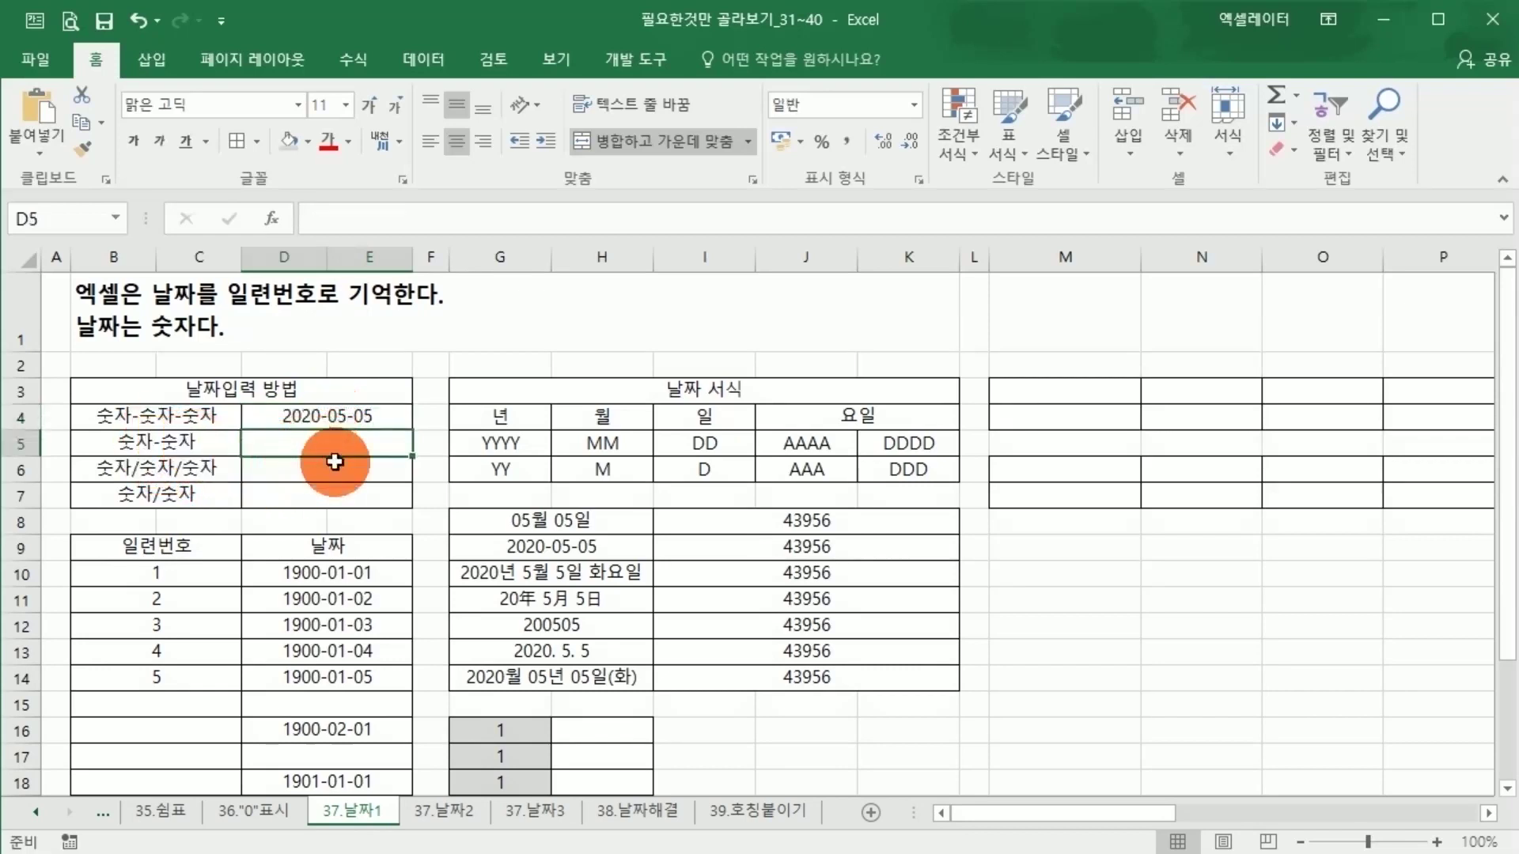
text(5)
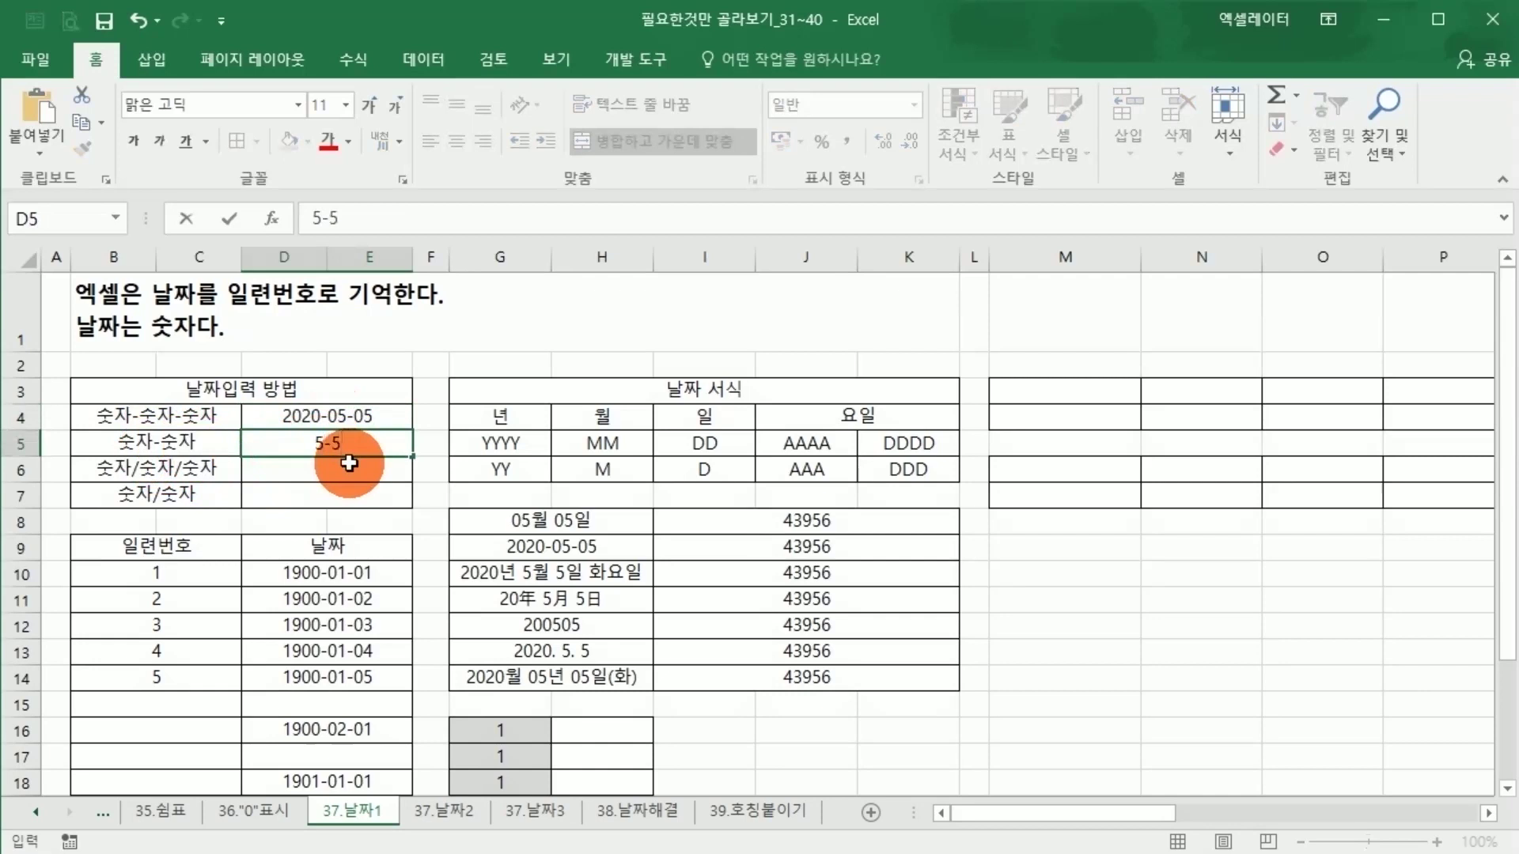
text(-5)
key(Return)
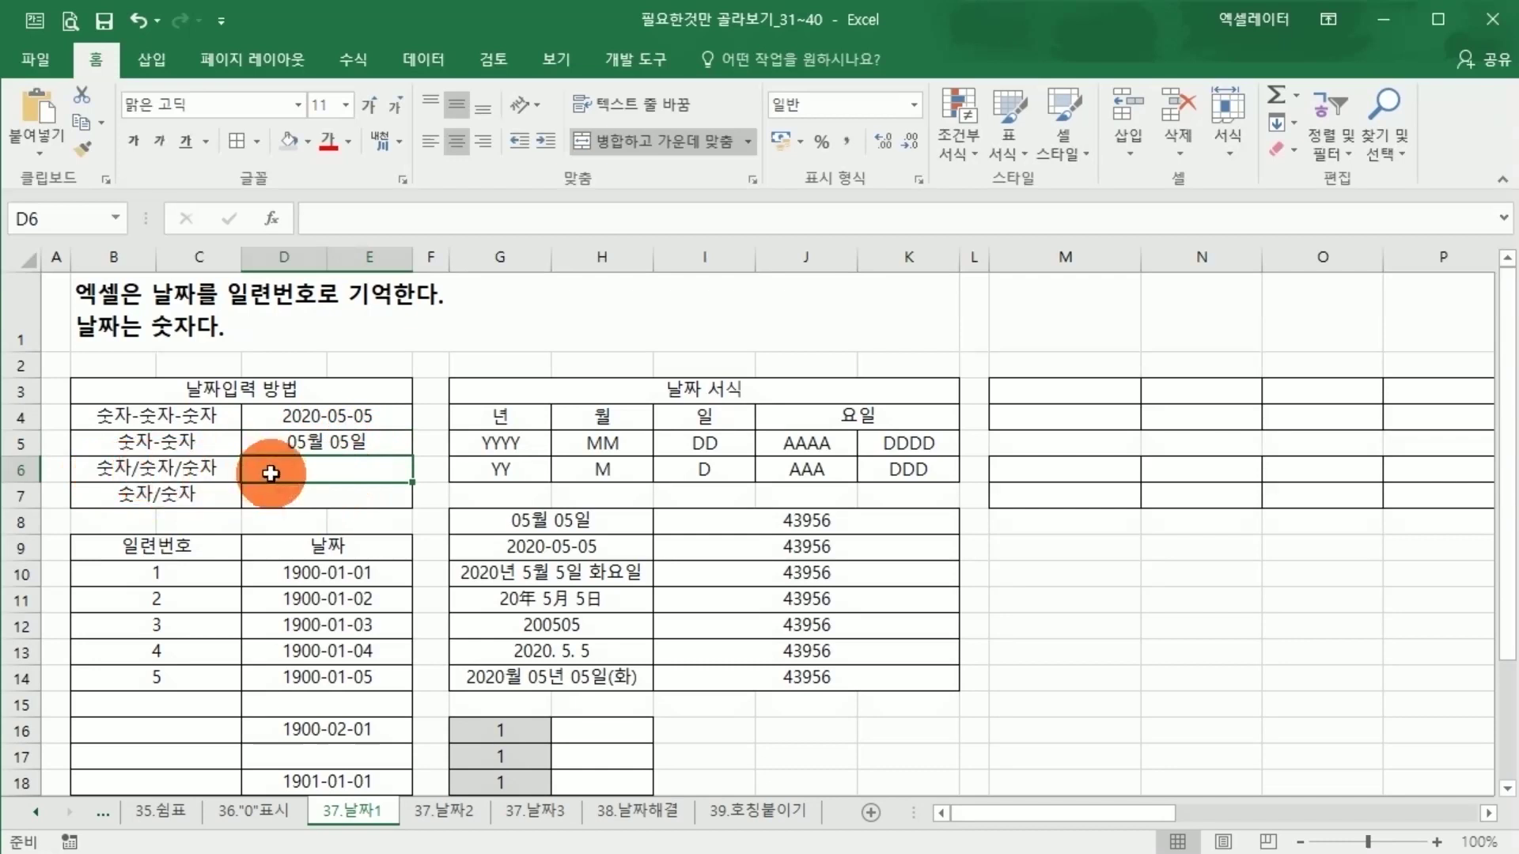
Step: Enter the slash-separated dates 2020/5/5 in cell D6 and 5/5 in cell D7
text(2020/5/5)
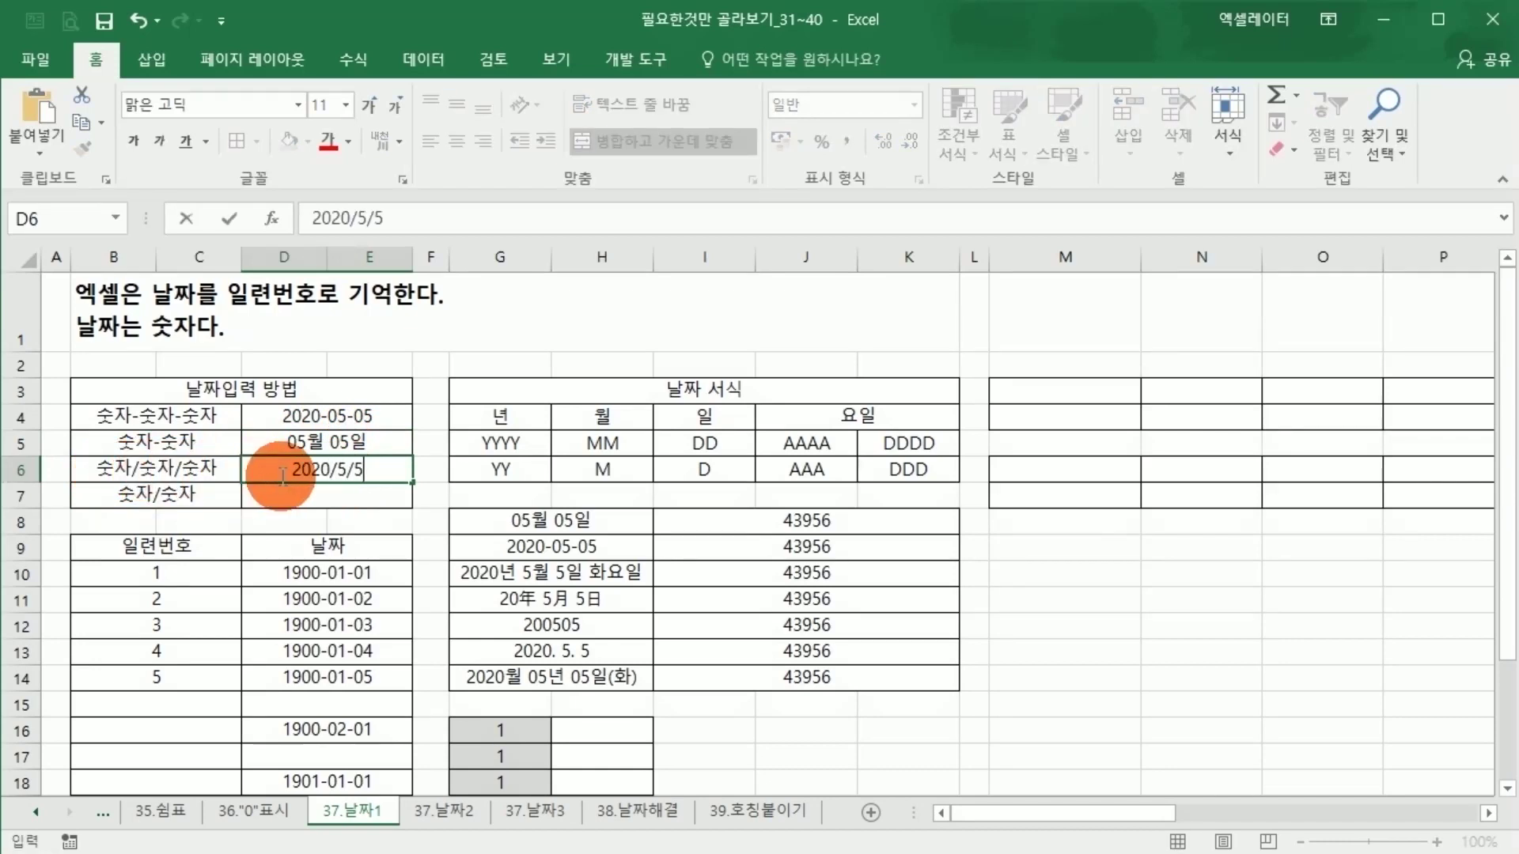
key(Return)
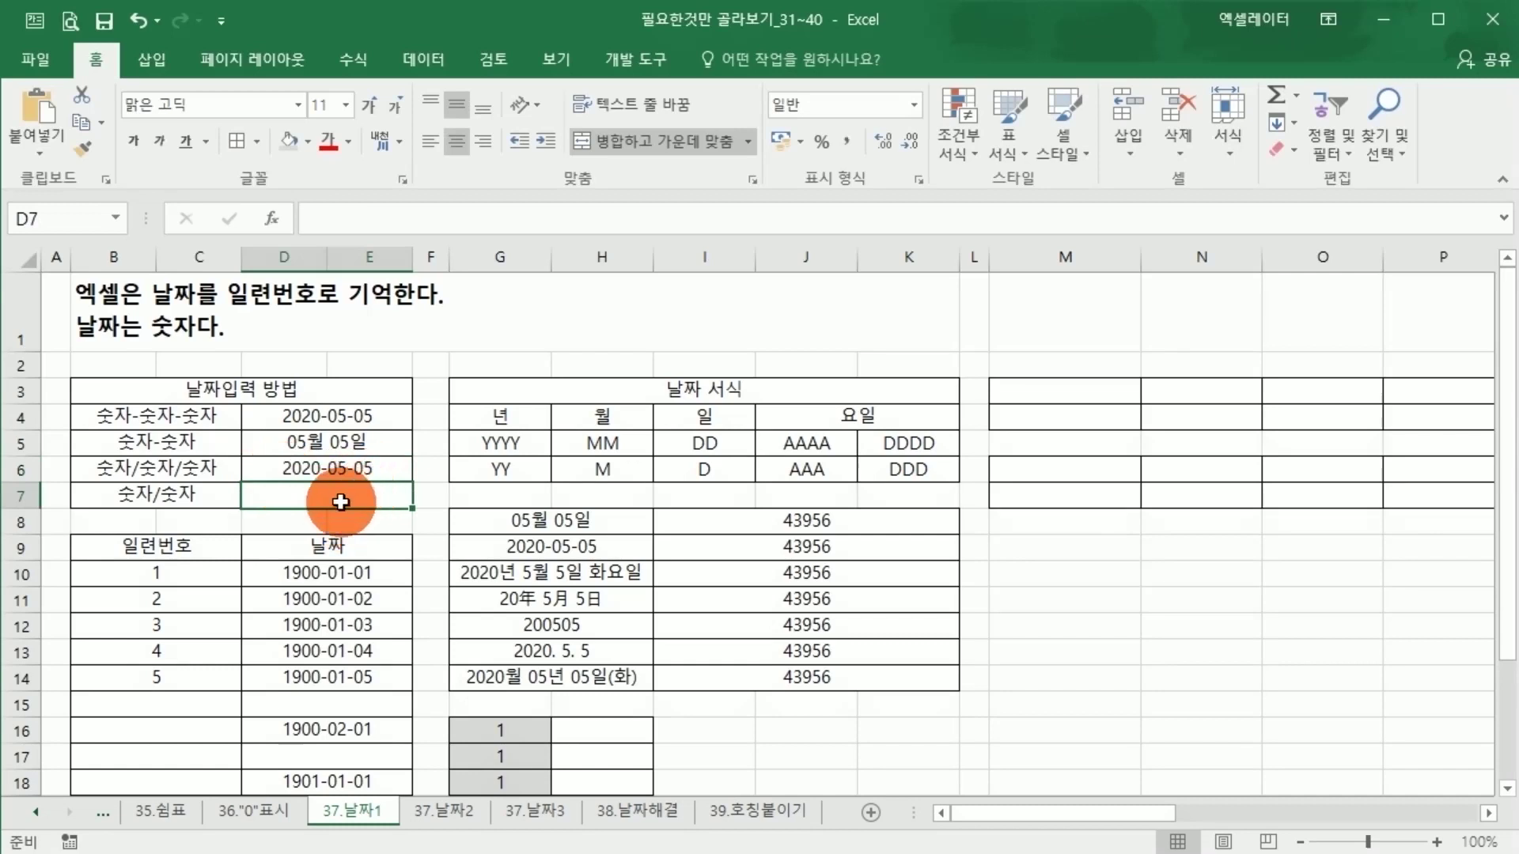
text(5)
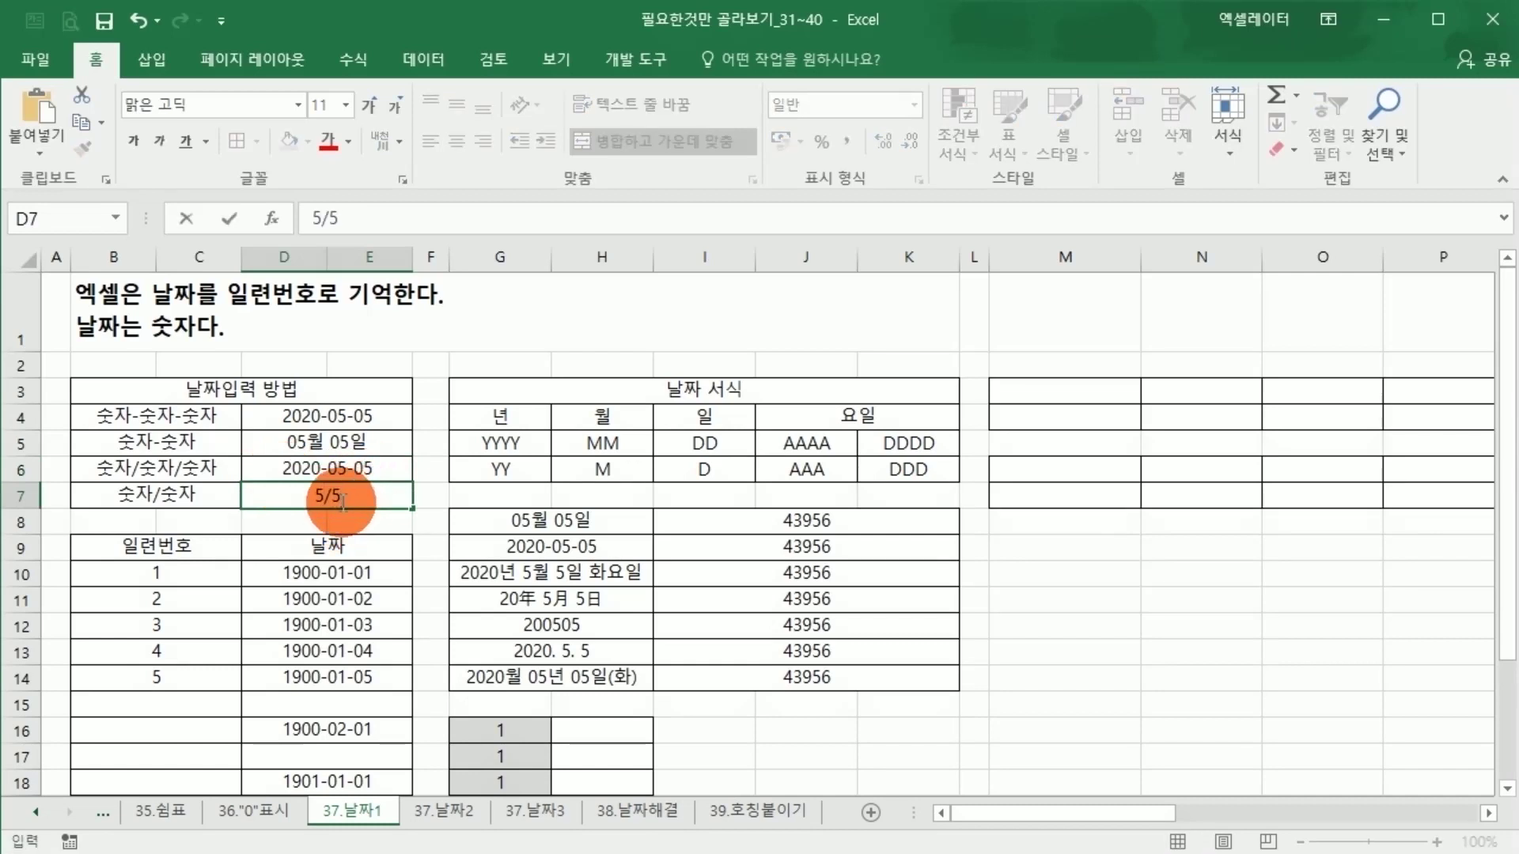
text(/5)
key(Return)
click(344, 504)
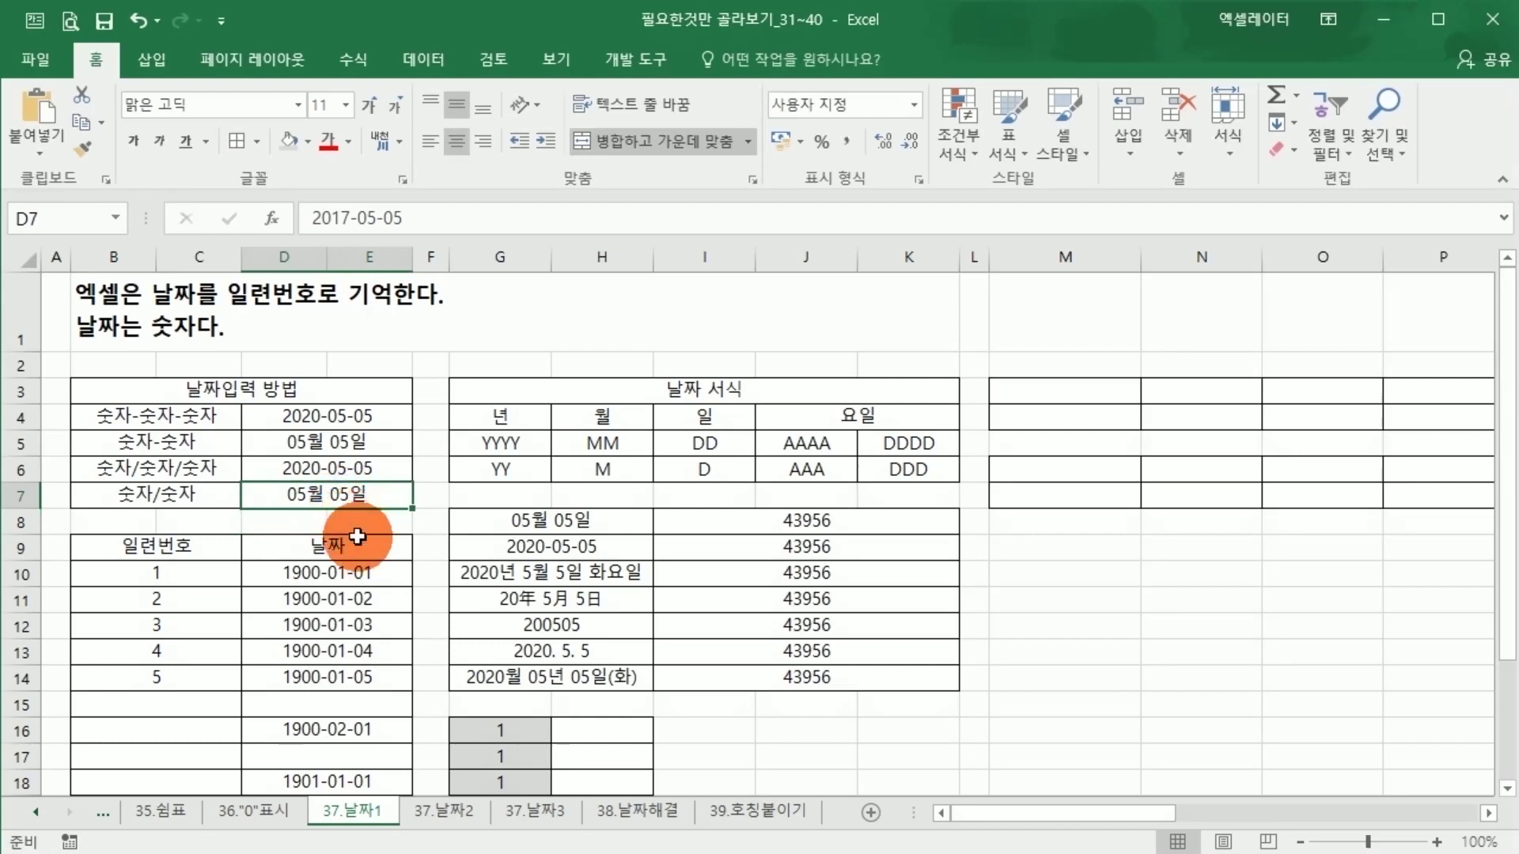
Step: Replace the date in cell D5 with 30-5
click(301, 449)
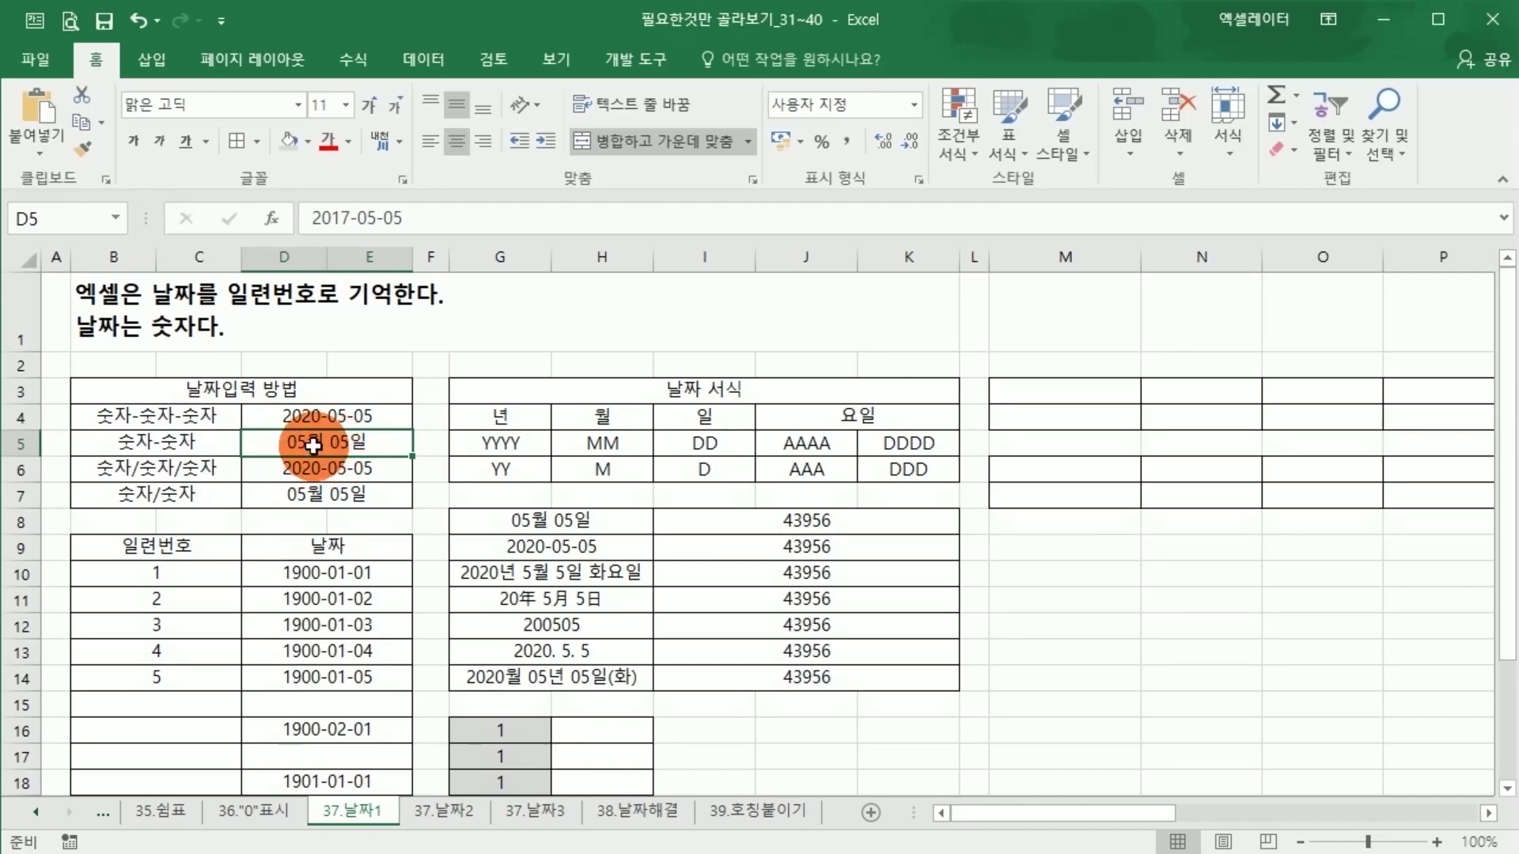
text(30-5)
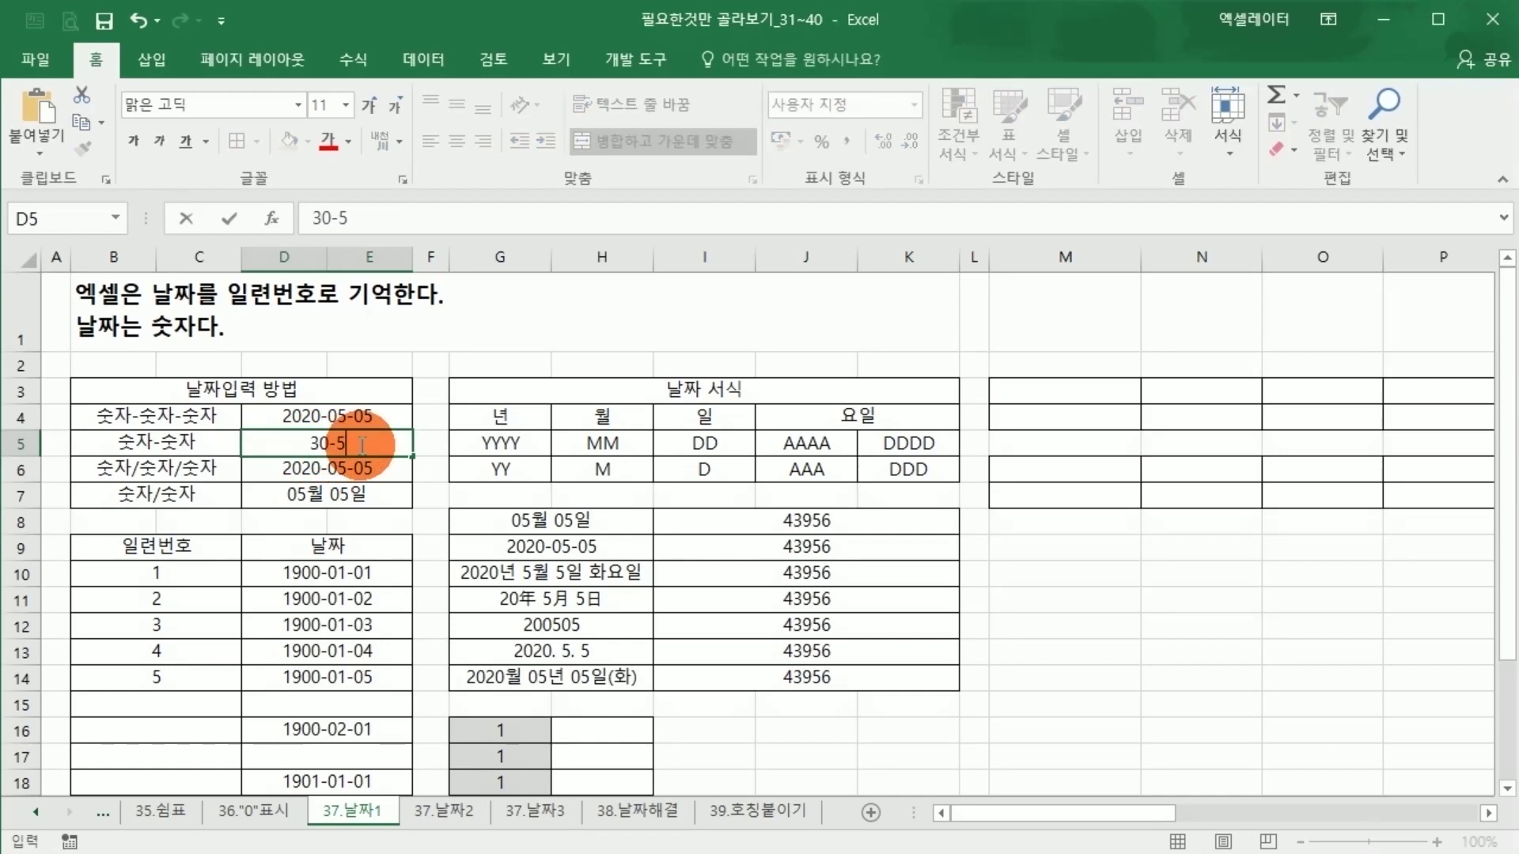
key(Return)
click(349, 445)
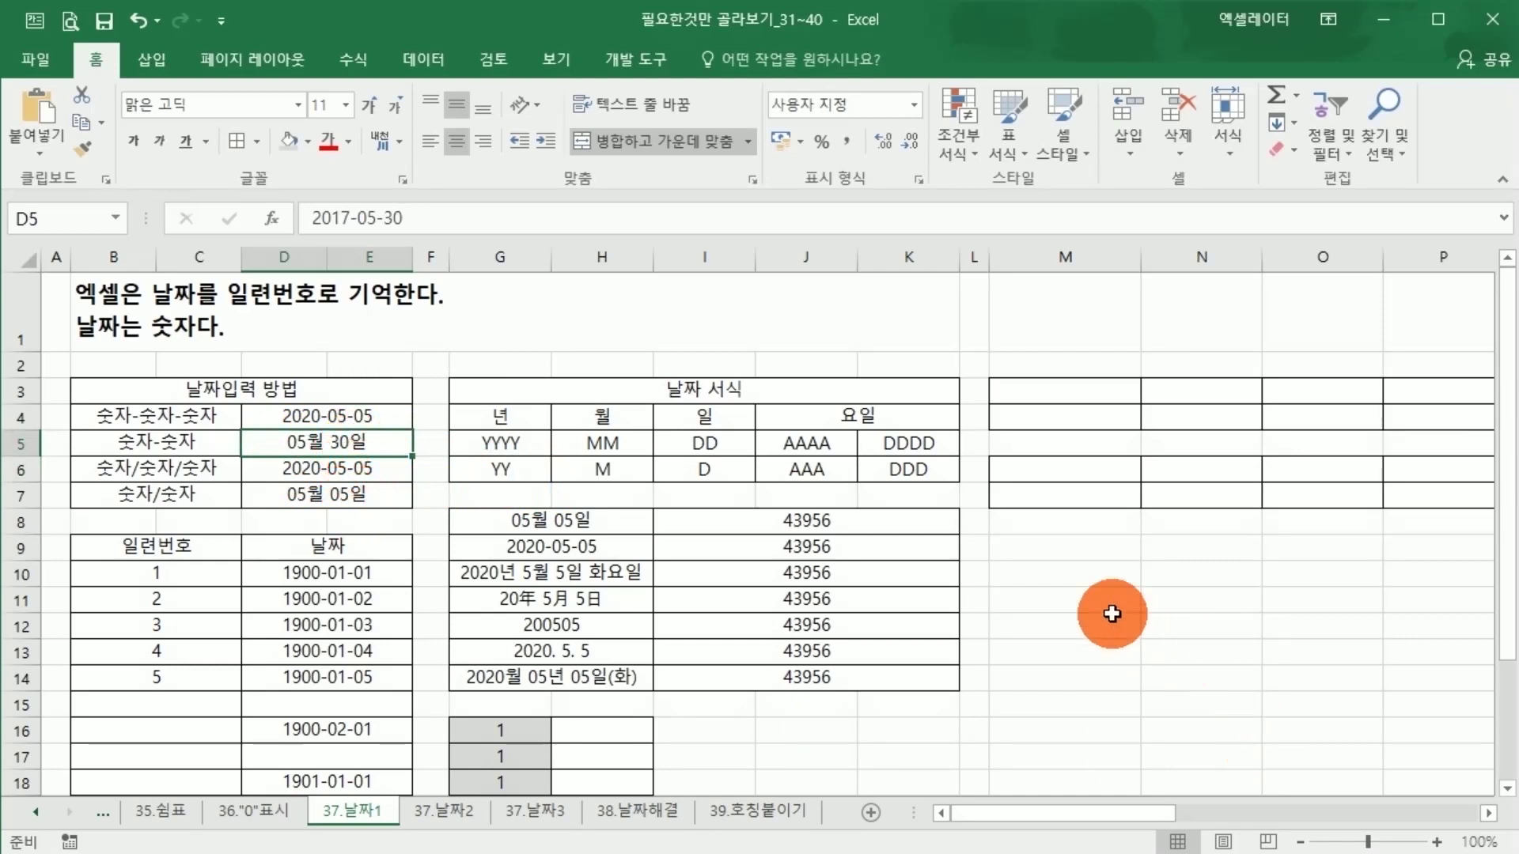
Step: Enter 30-5 in the empty cell M11 to test the day-first order outside the table
click(1085, 607)
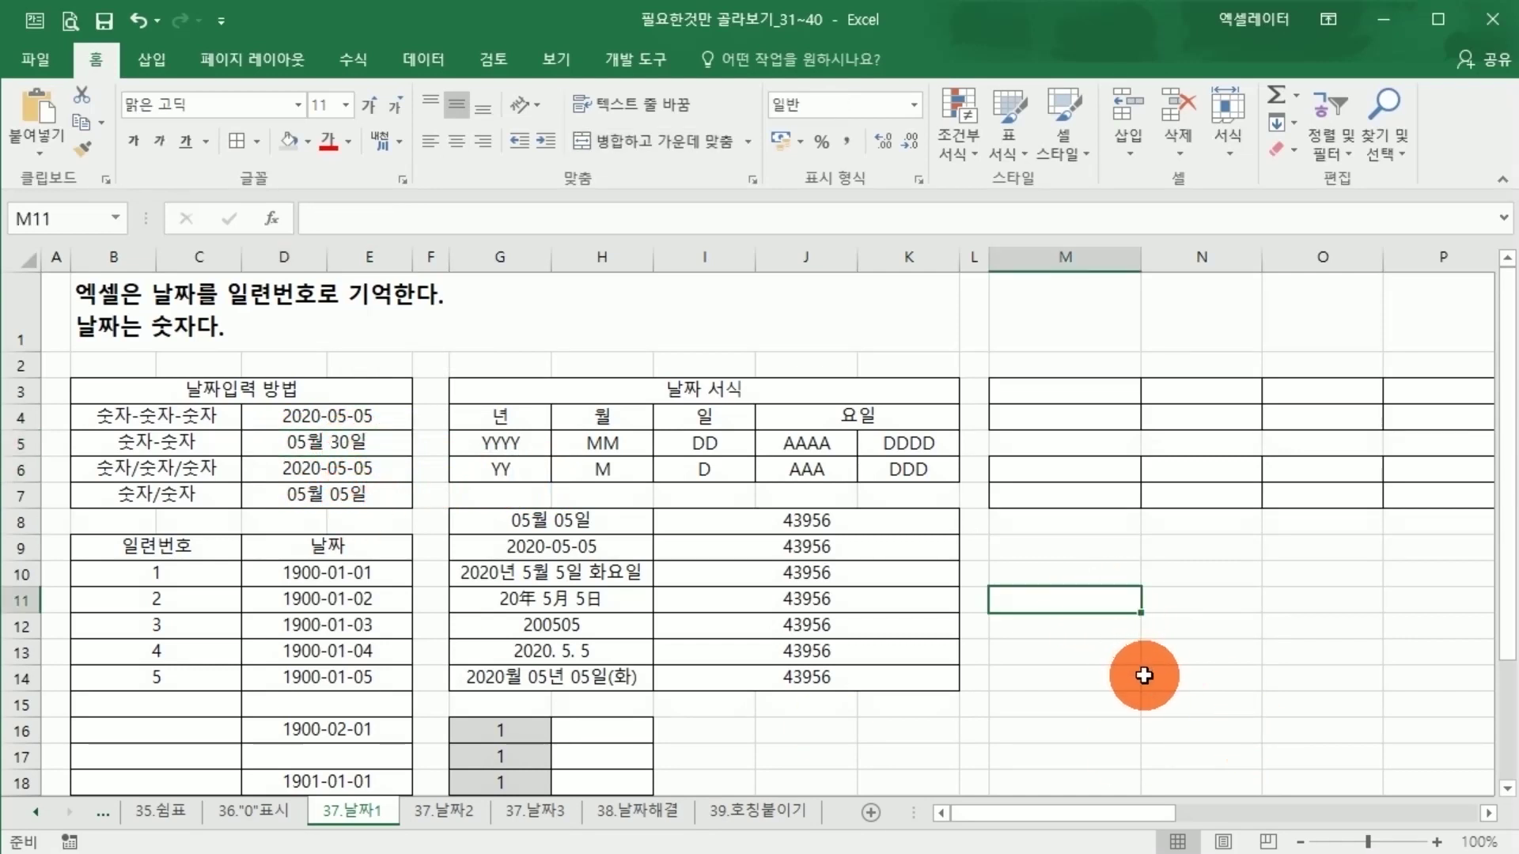
text(30-5)
key(Return)
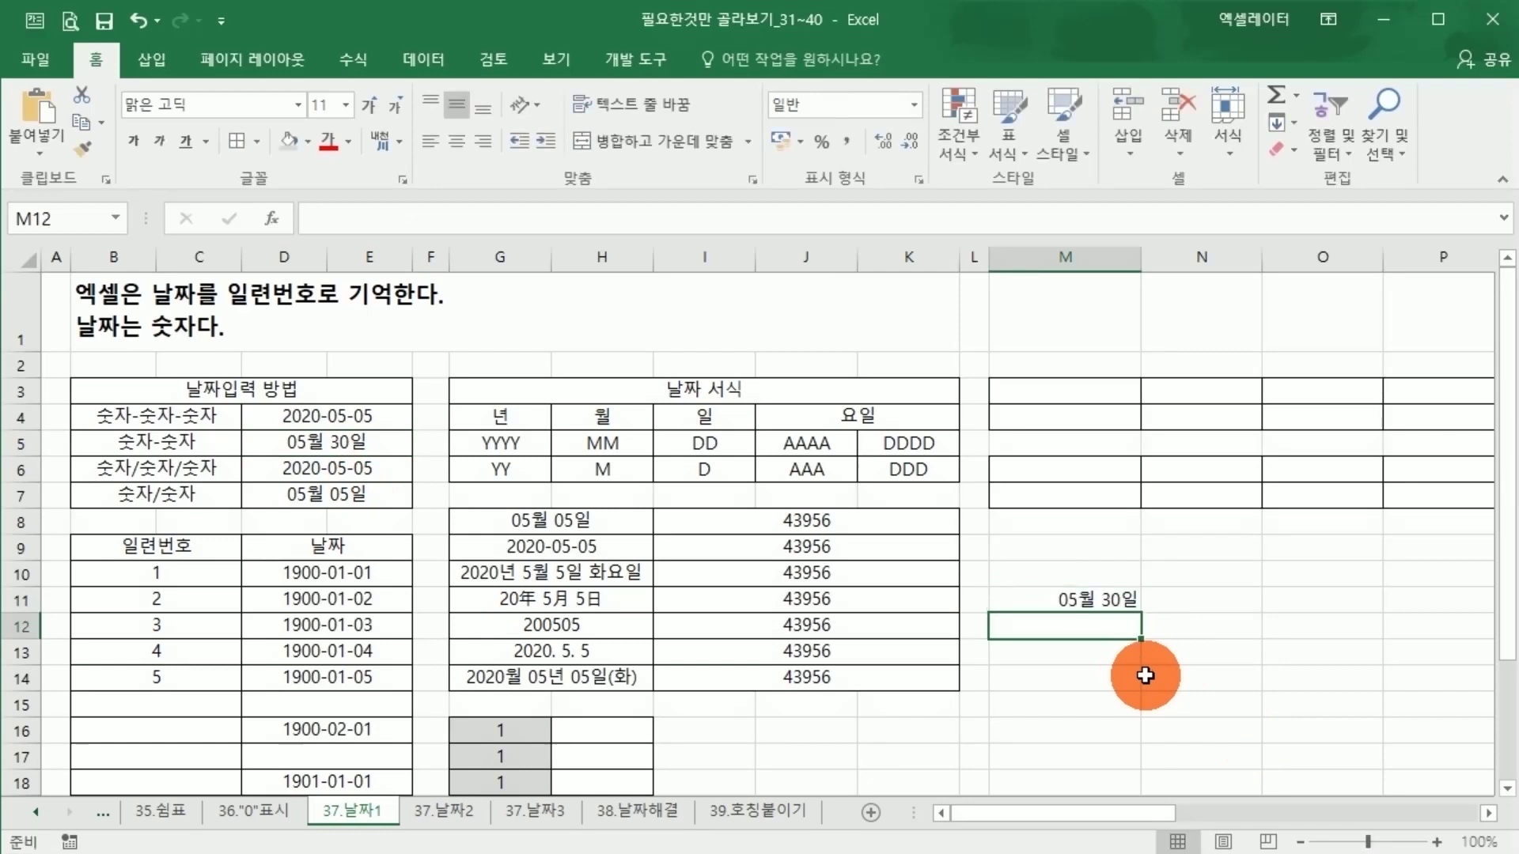
click(1136, 605)
Step: Replace the entry in cell D5 with the invalid date 30-20
click(325, 441)
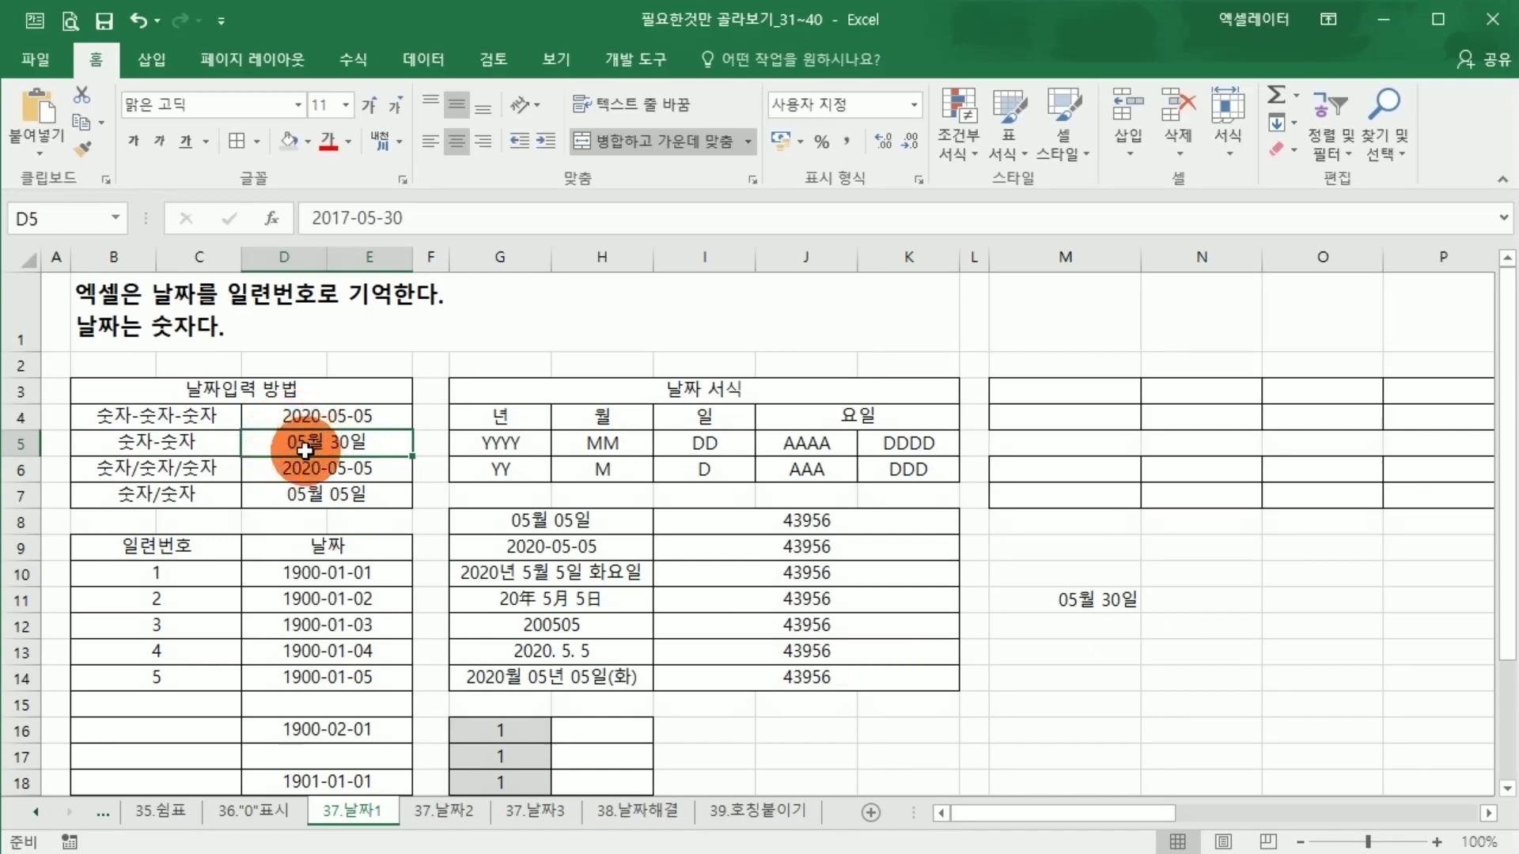
text(30-20)
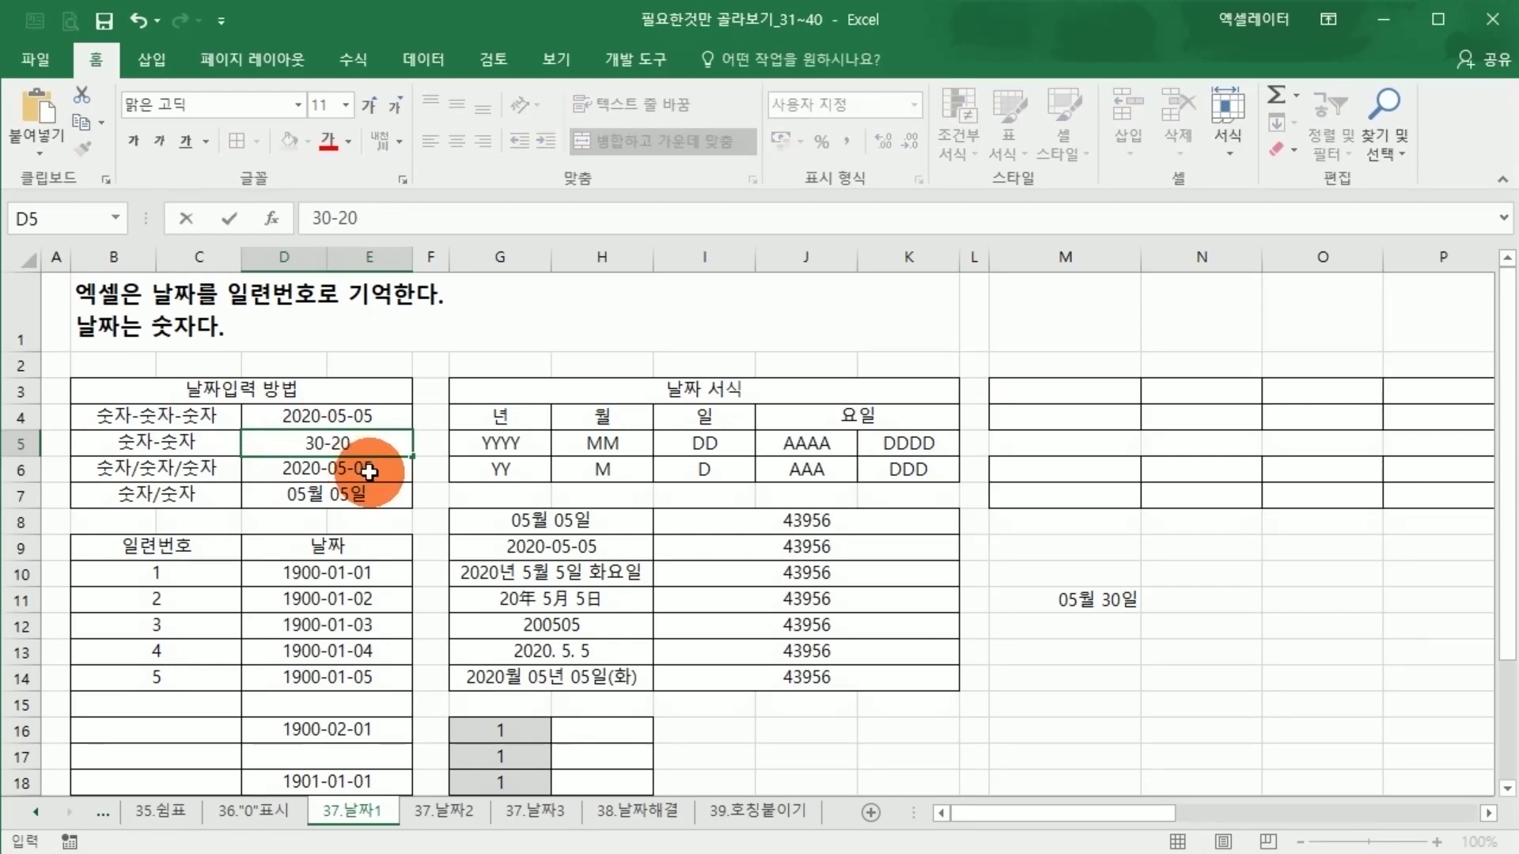
key(Return)
click(351, 443)
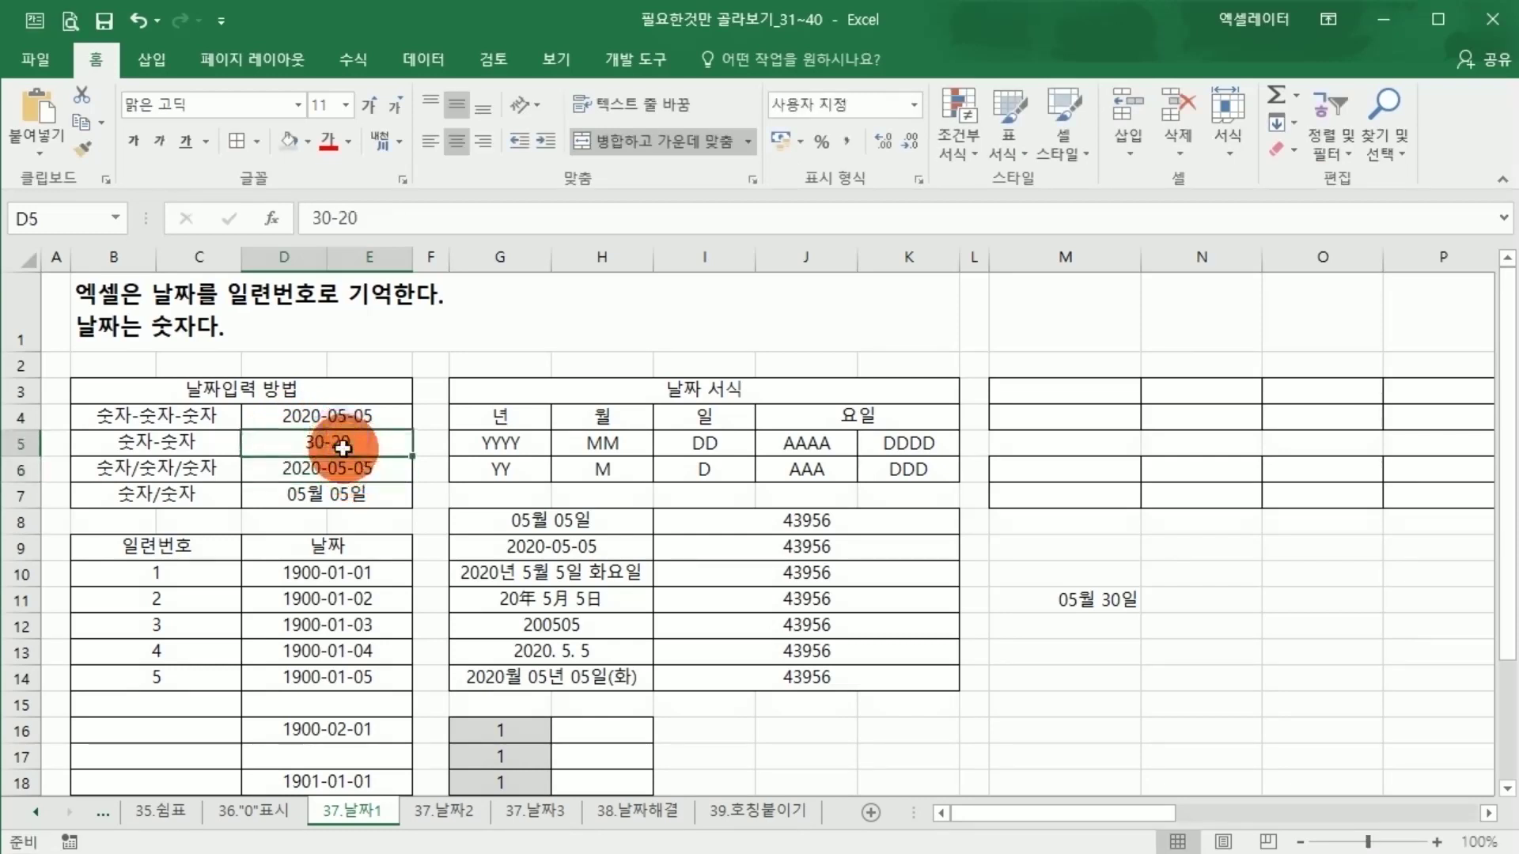
Step: Remove the centre alignment from cell D5 to check its data type, and centre it again
click(456, 142)
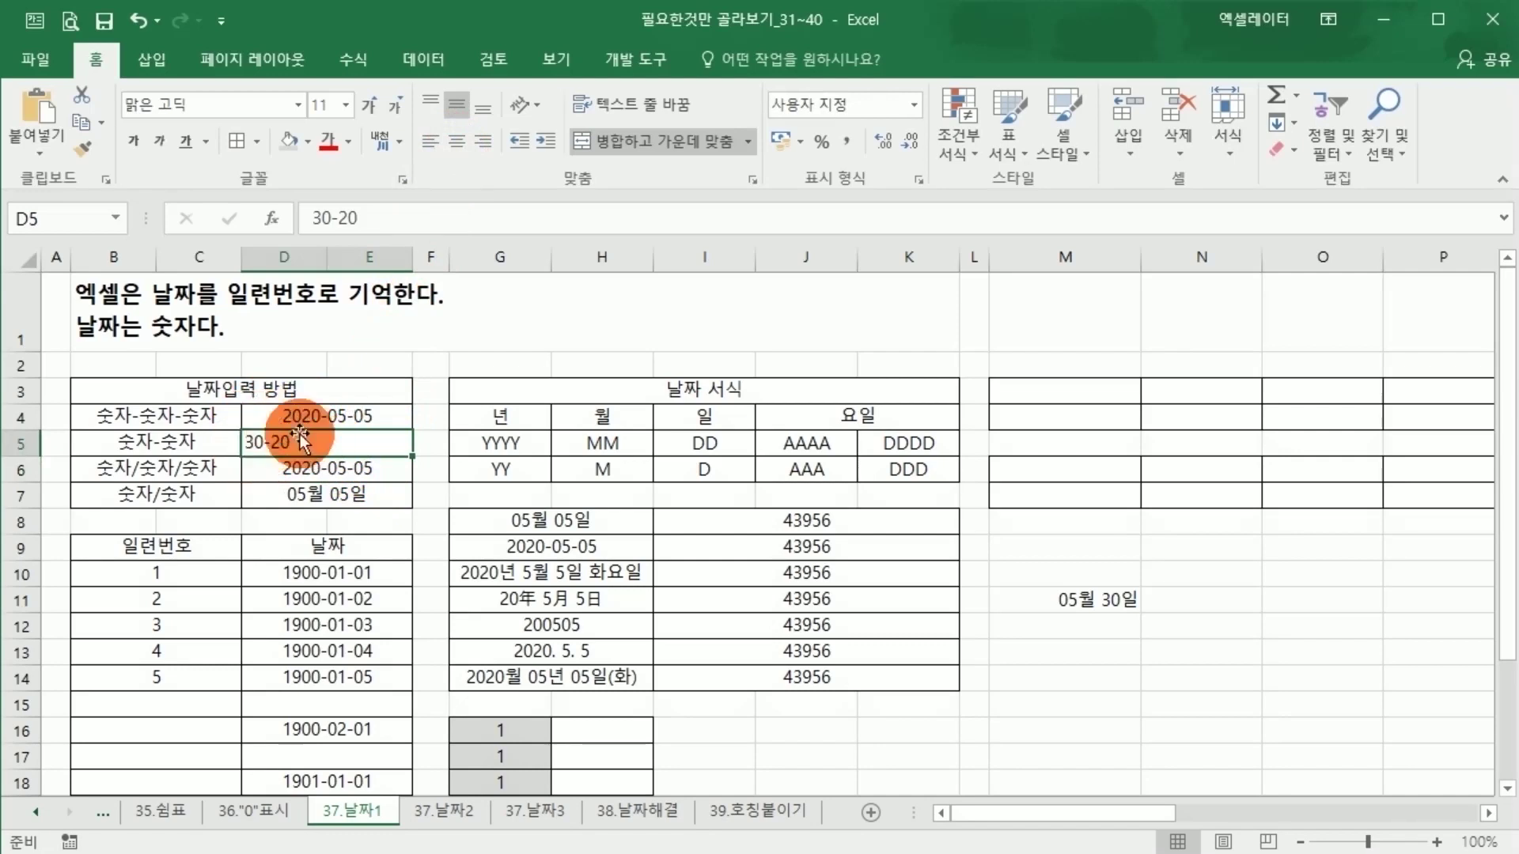
click(456, 144)
click(174, 451)
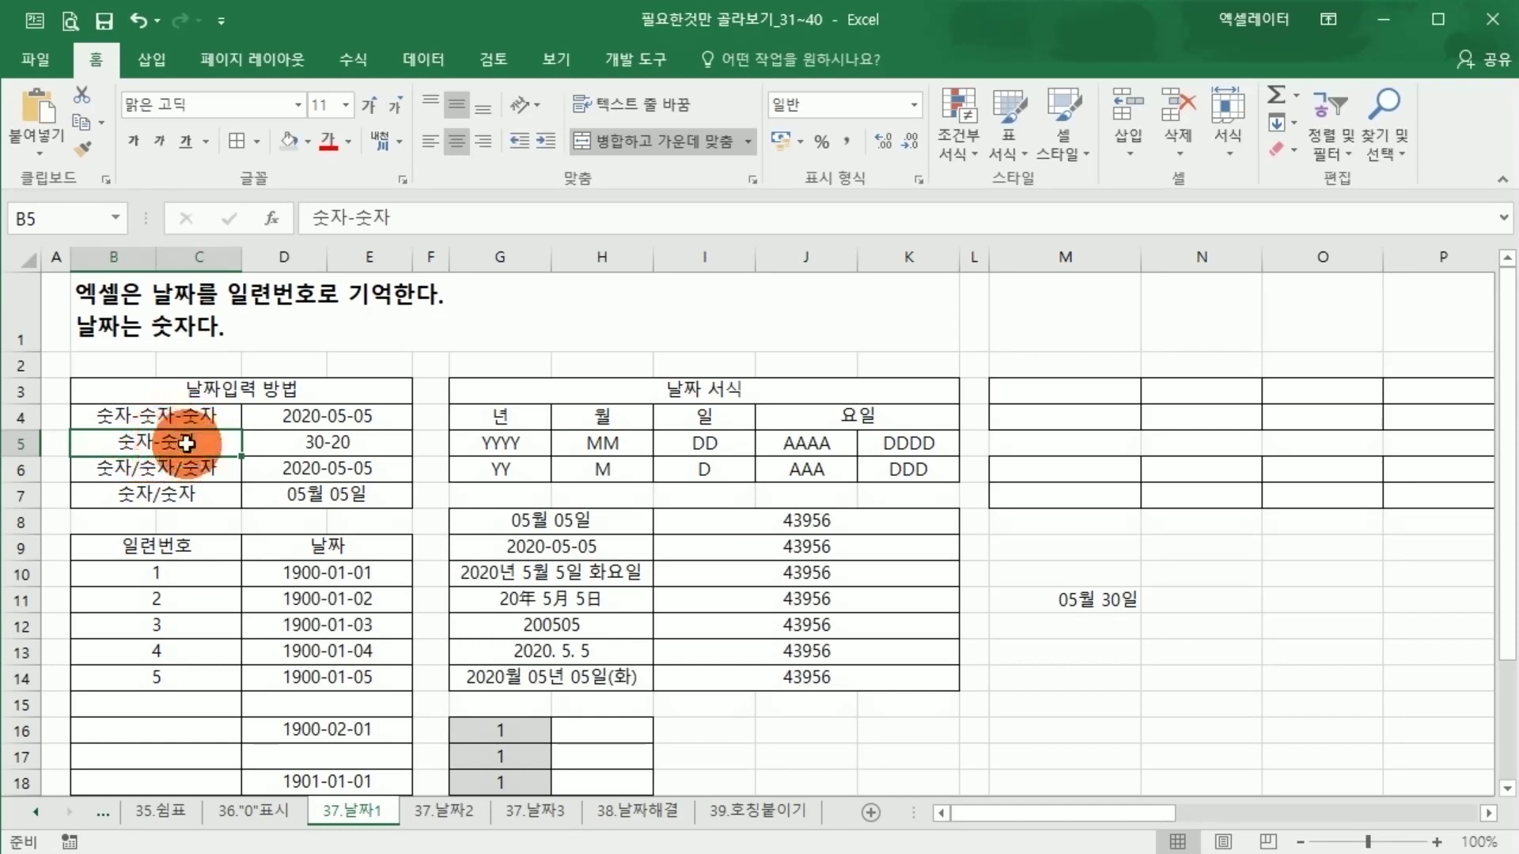
click(281, 445)
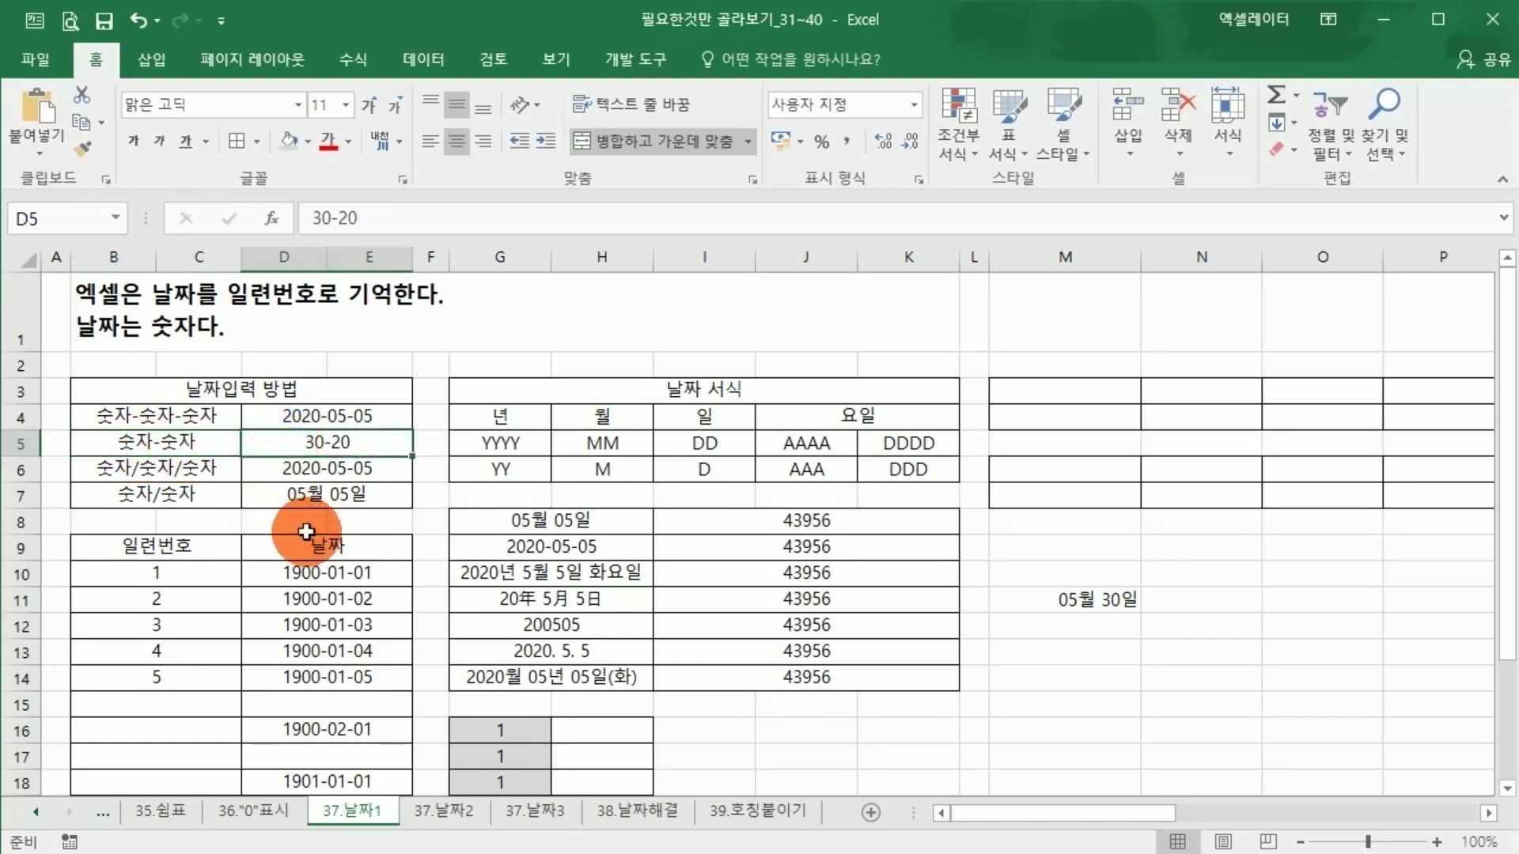
Step: Select the whole date input method table, cells B3:E7
key(ctrl+Home)
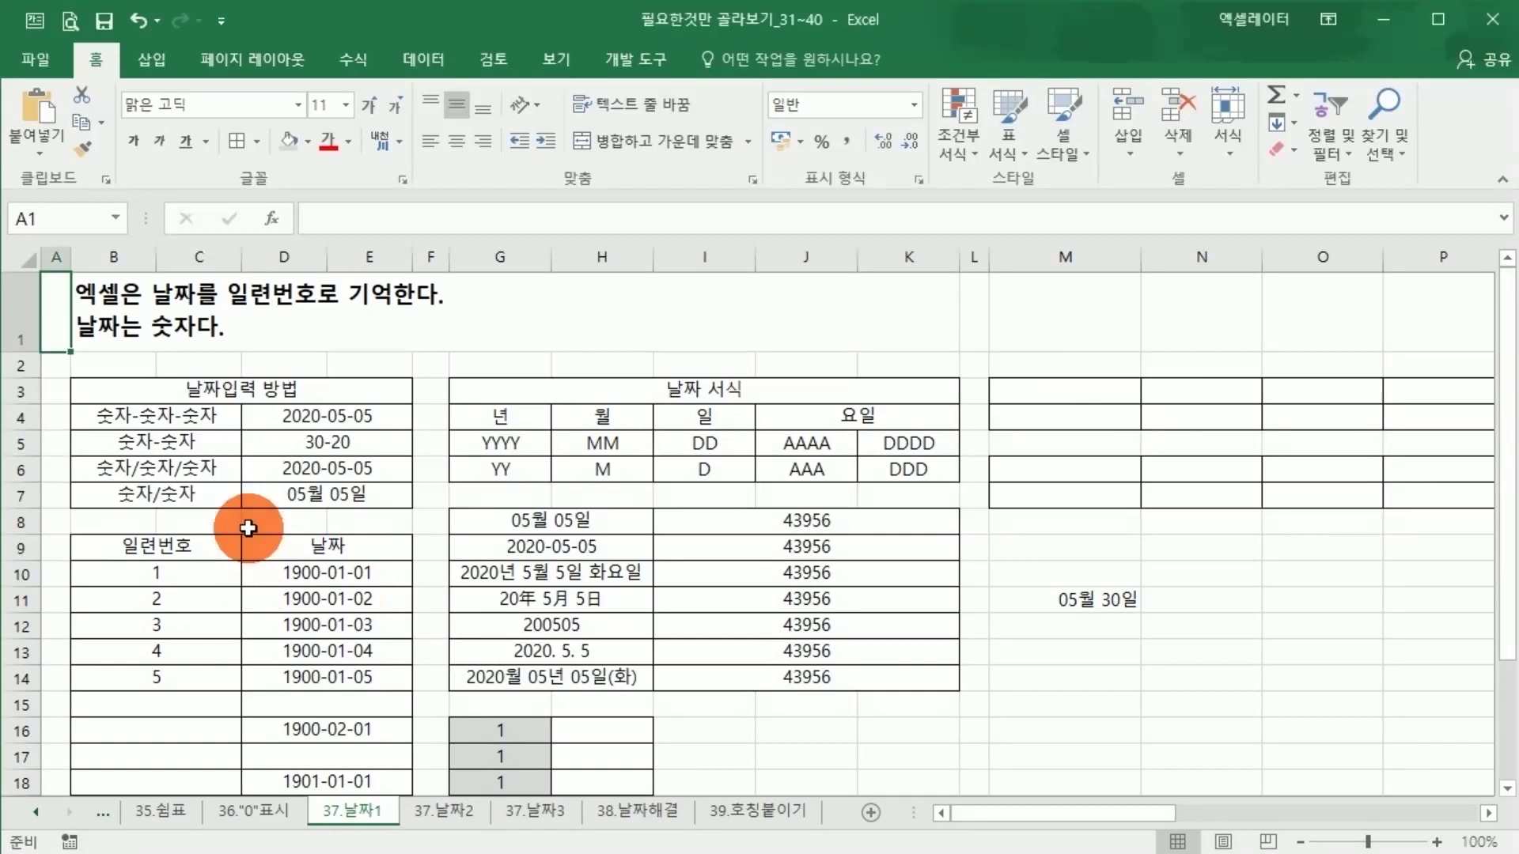
click(247, 523)
drag(224, 390, 247, 491)
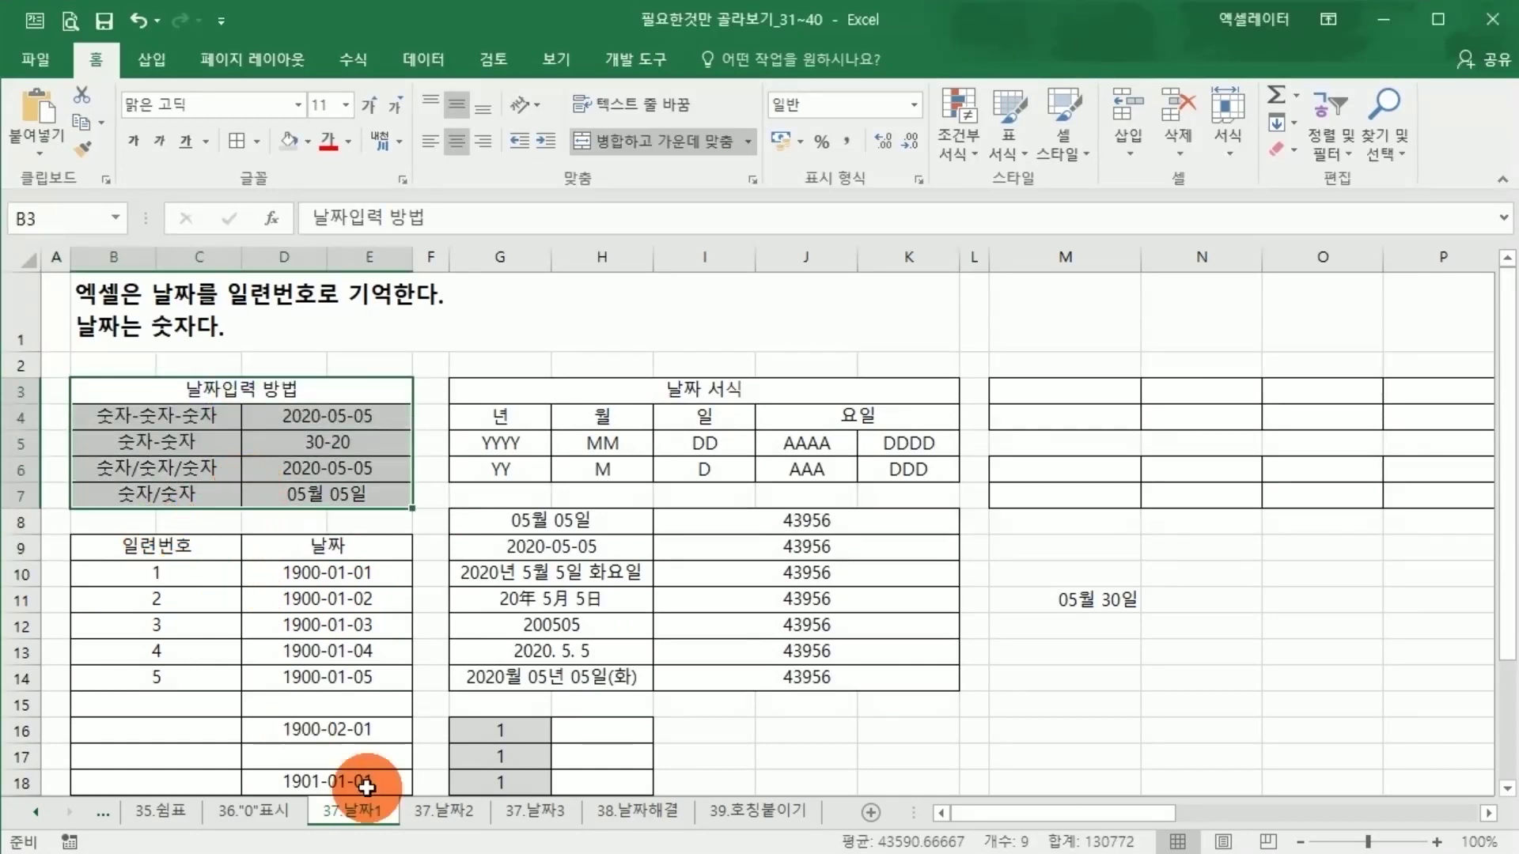
Step: Switch to the 37.날짜2 sheet and look over the numbered transaction records from row 3 down
click(439, 815)
click(372, 645)
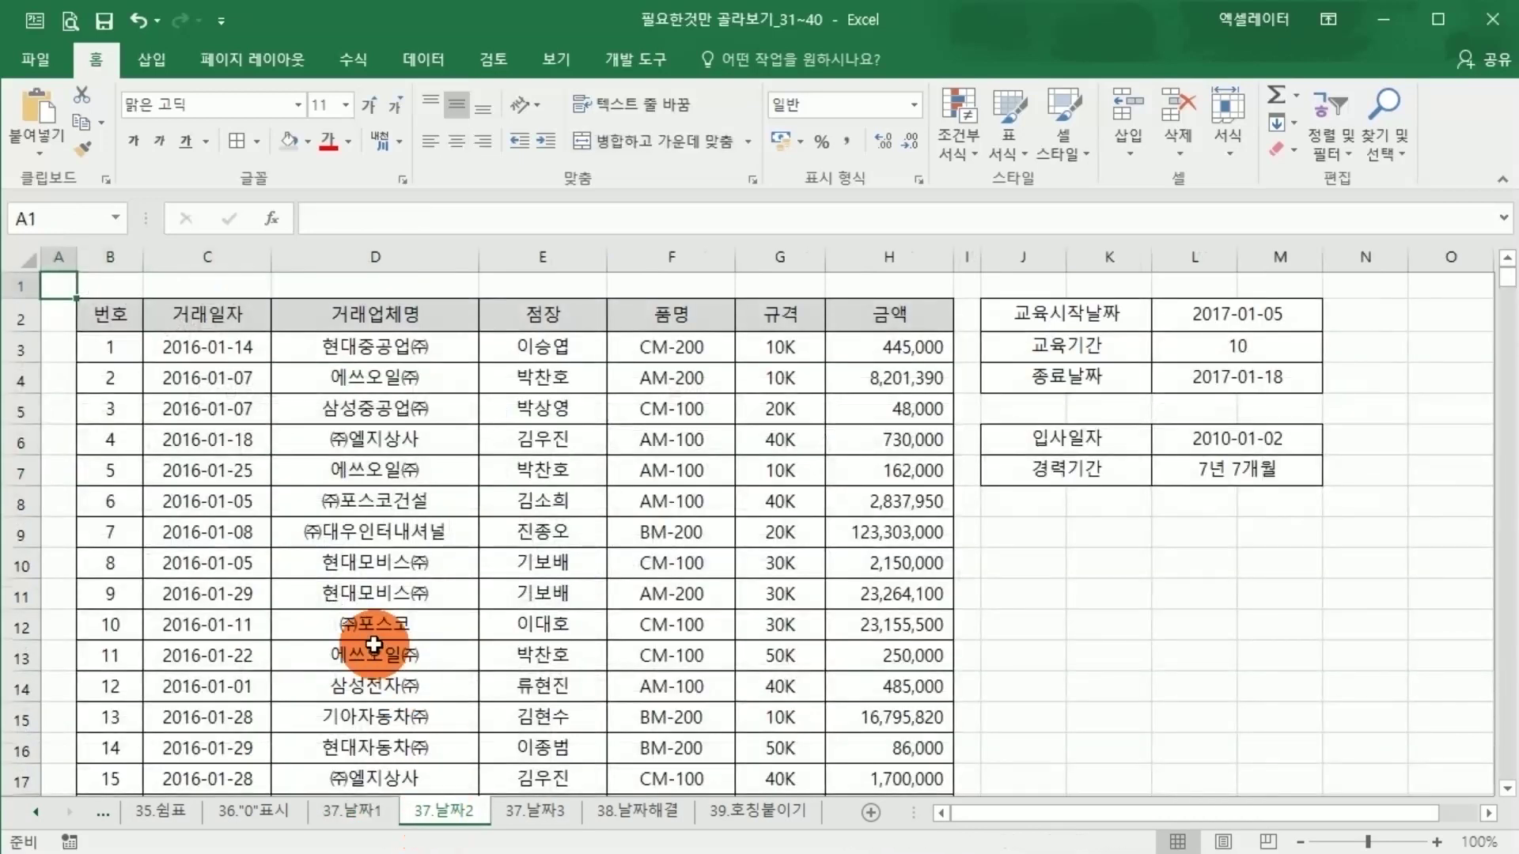
click(261, 502)
click(115, 348)
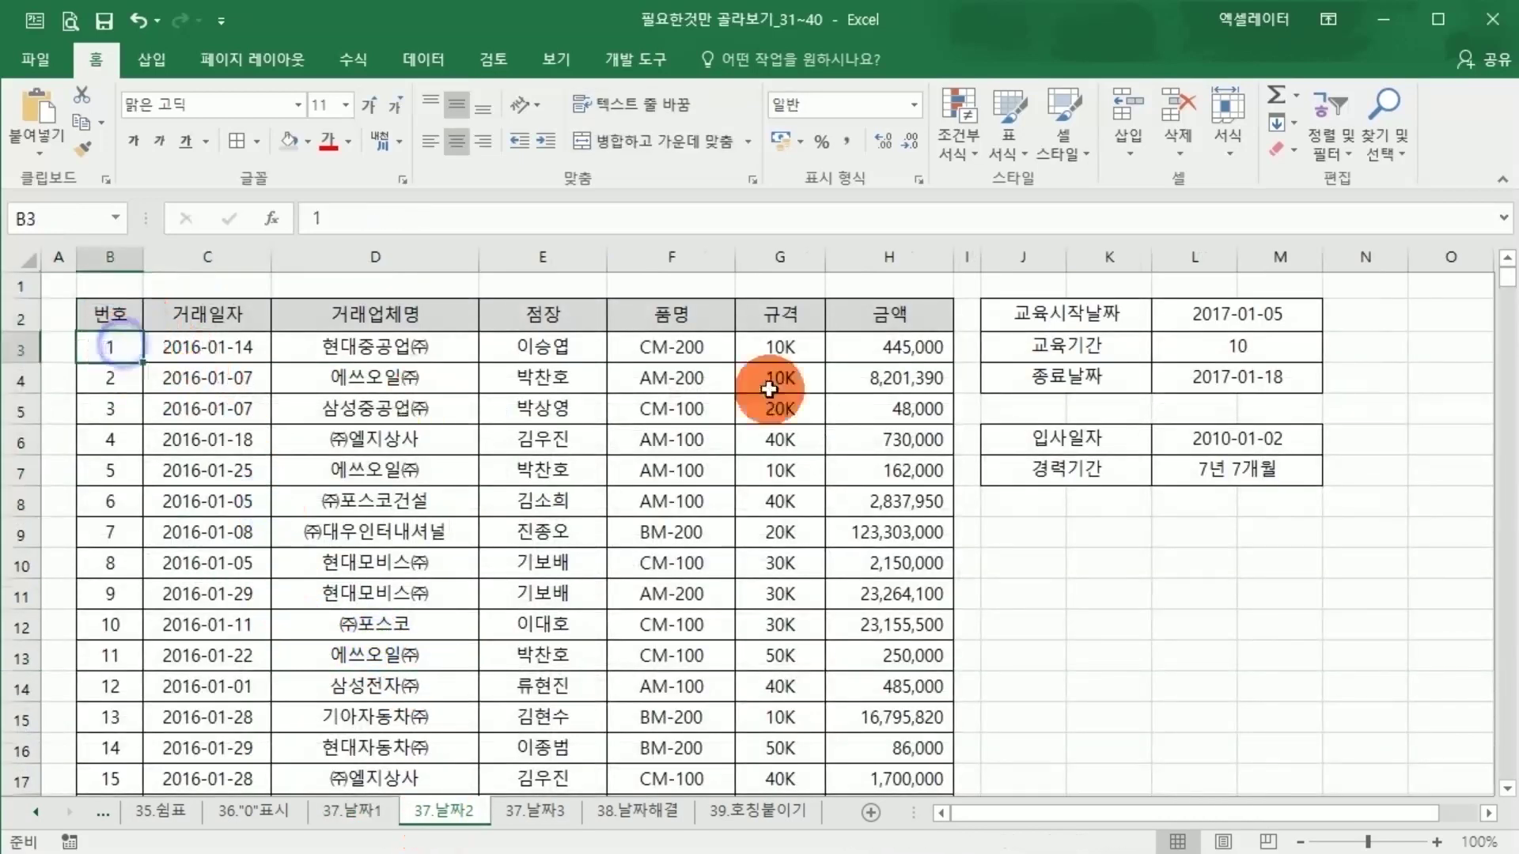
mouse_move(1507, 276)
mouse_down()
mouse_move(1508, 771)
mouse_move(1507, 278)
mouse_up()
shift+click(87, 789)
click(307, 622)
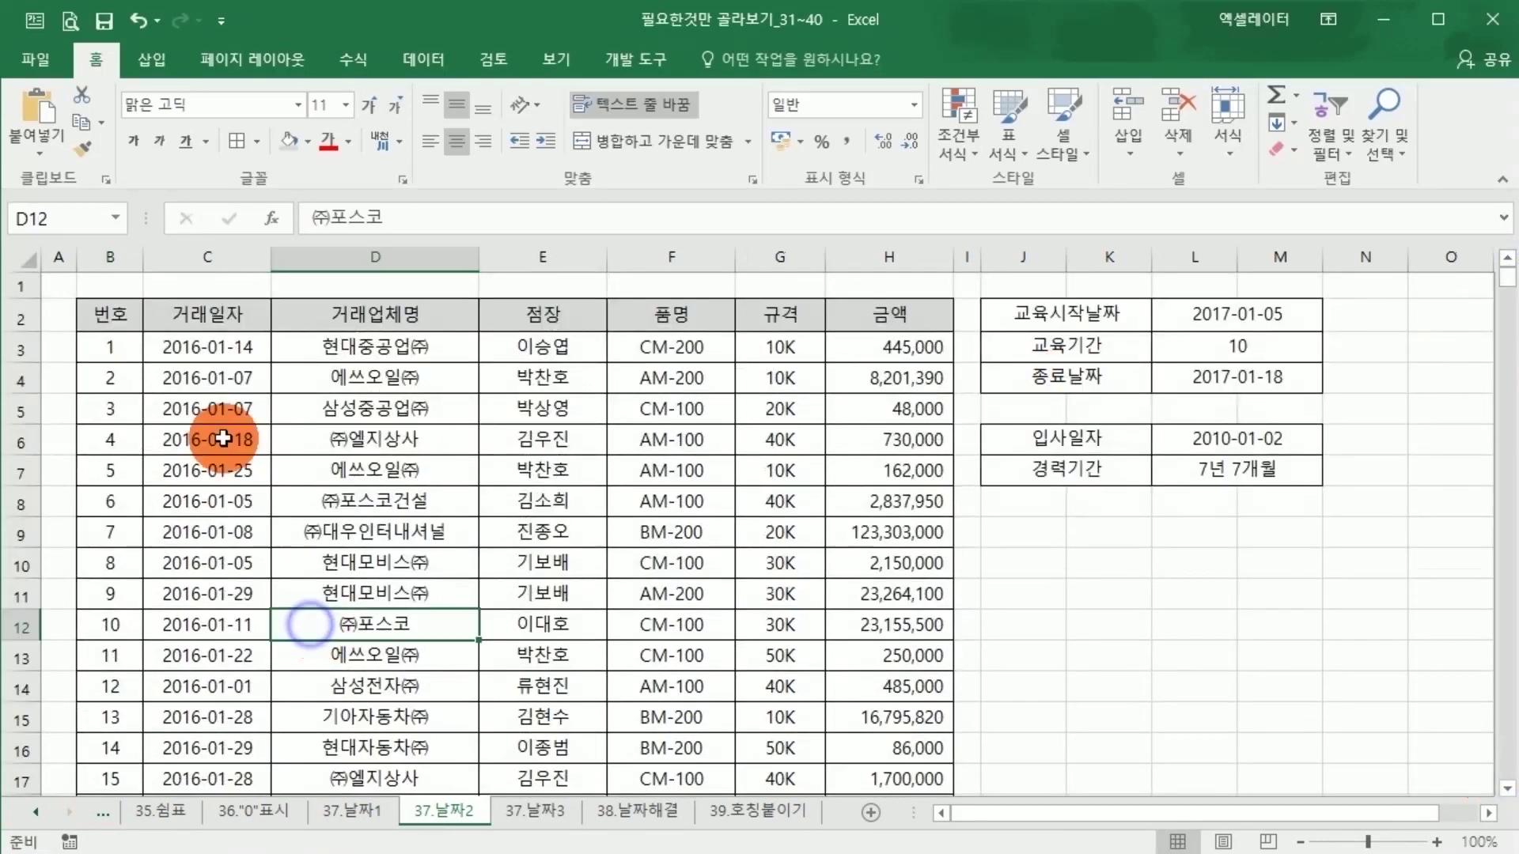
Step: Select the whole transaction table B2:H1002 and add filters to its header row
click(132, 310)
key(ctrl+shift+Right)
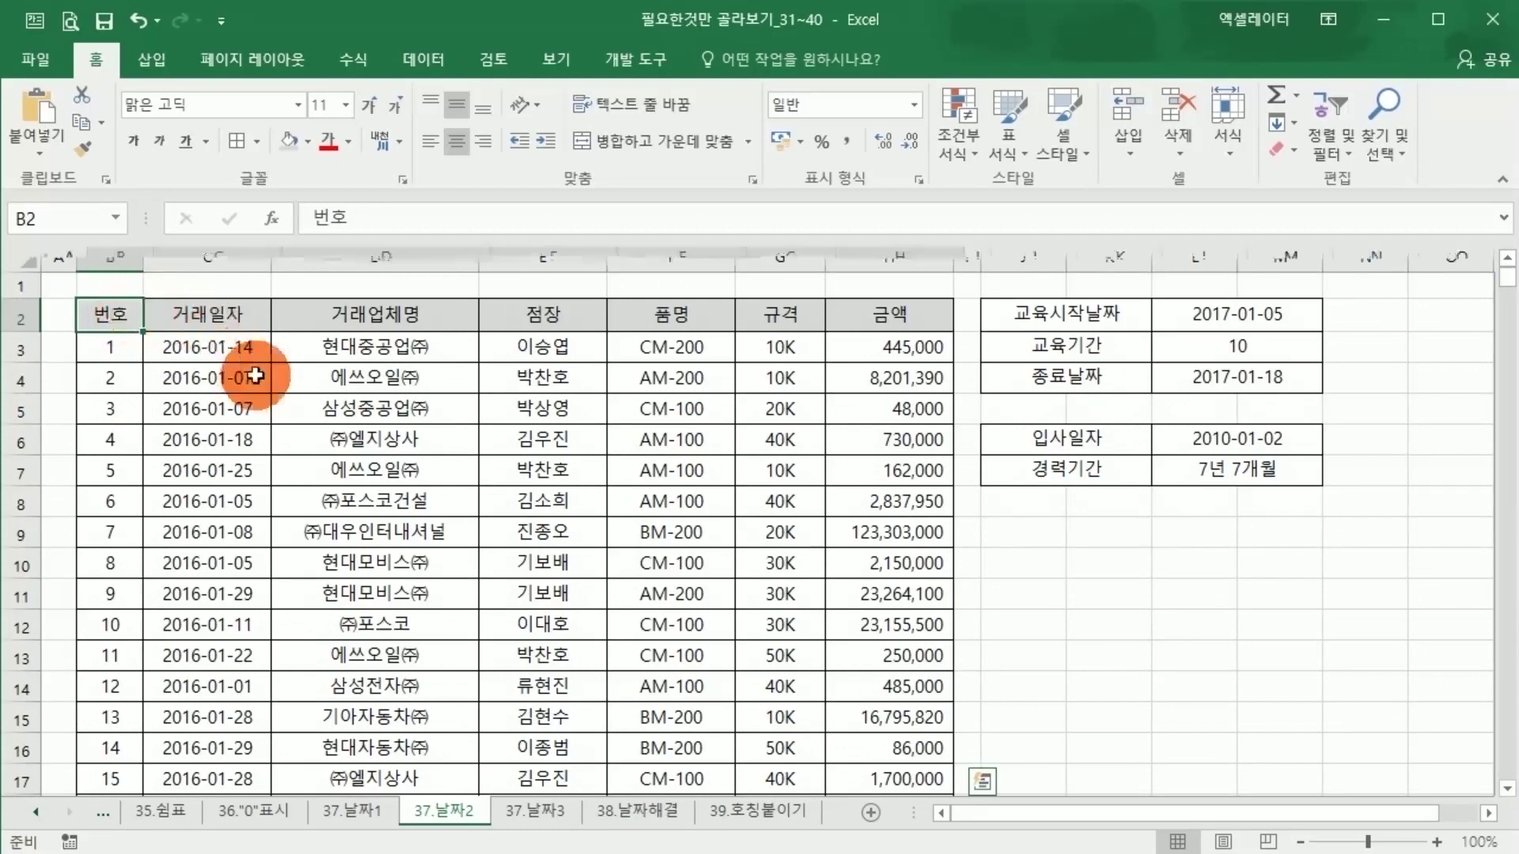
key(ctrl+shift+Down)
click(445, 63)
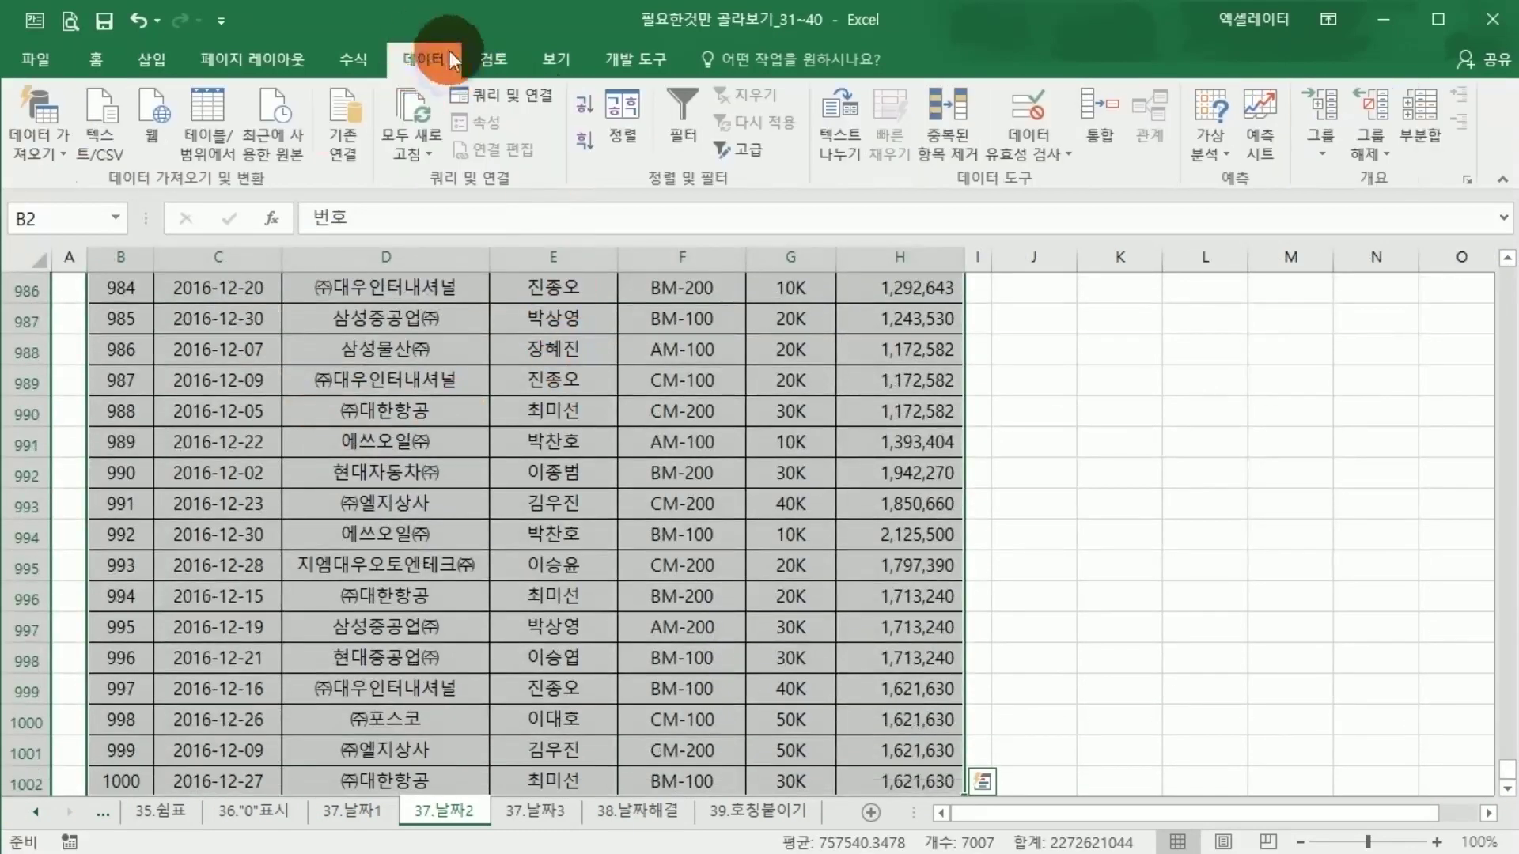
click(683, 119)
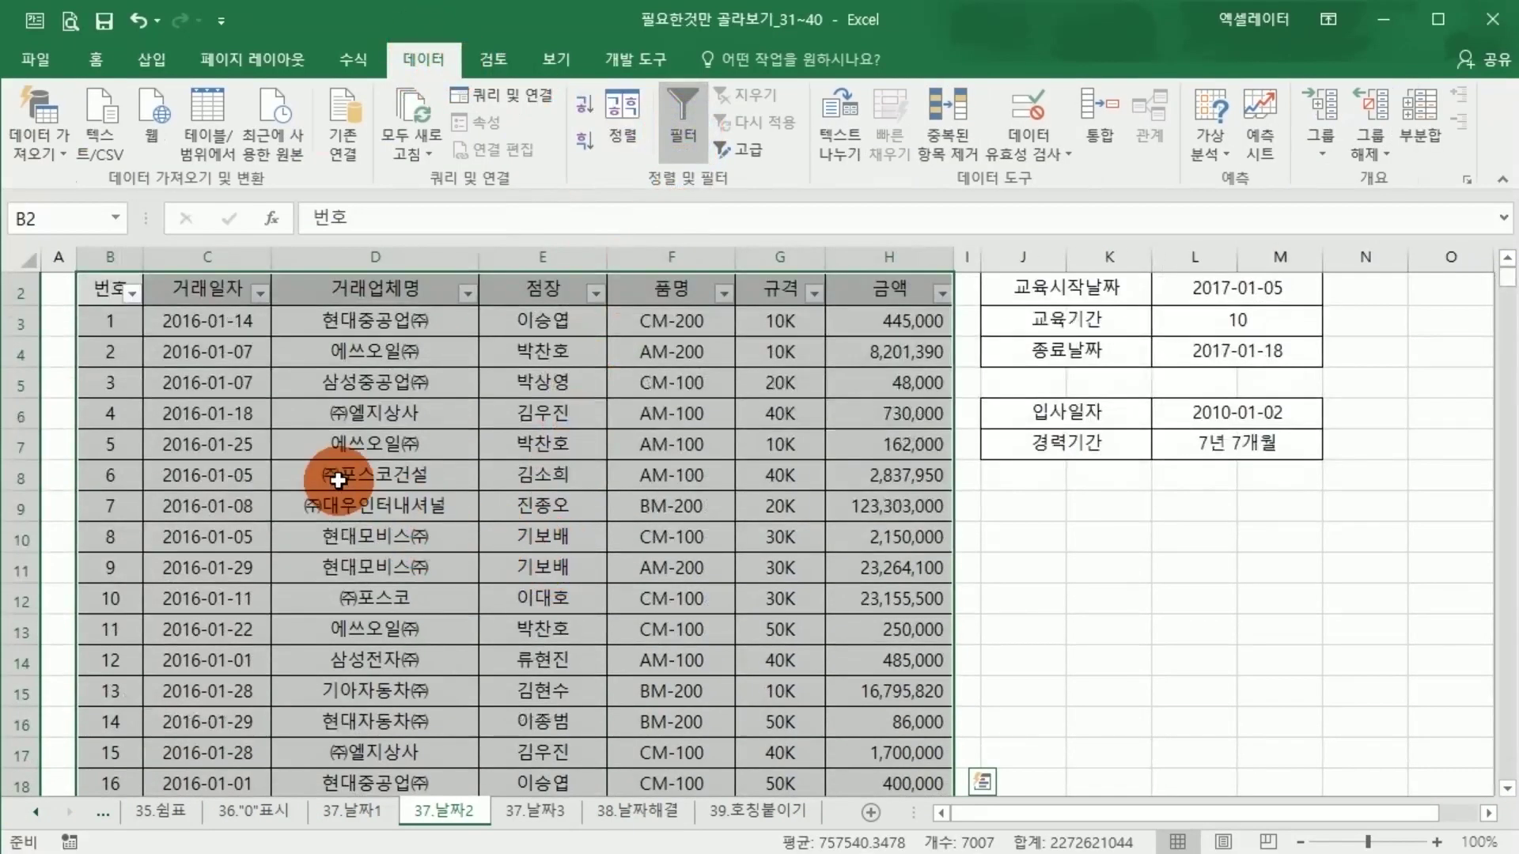
Step: Look at the number filter conditions of the 번호 column and select its first numbers, B3:B14
click(137, 293)
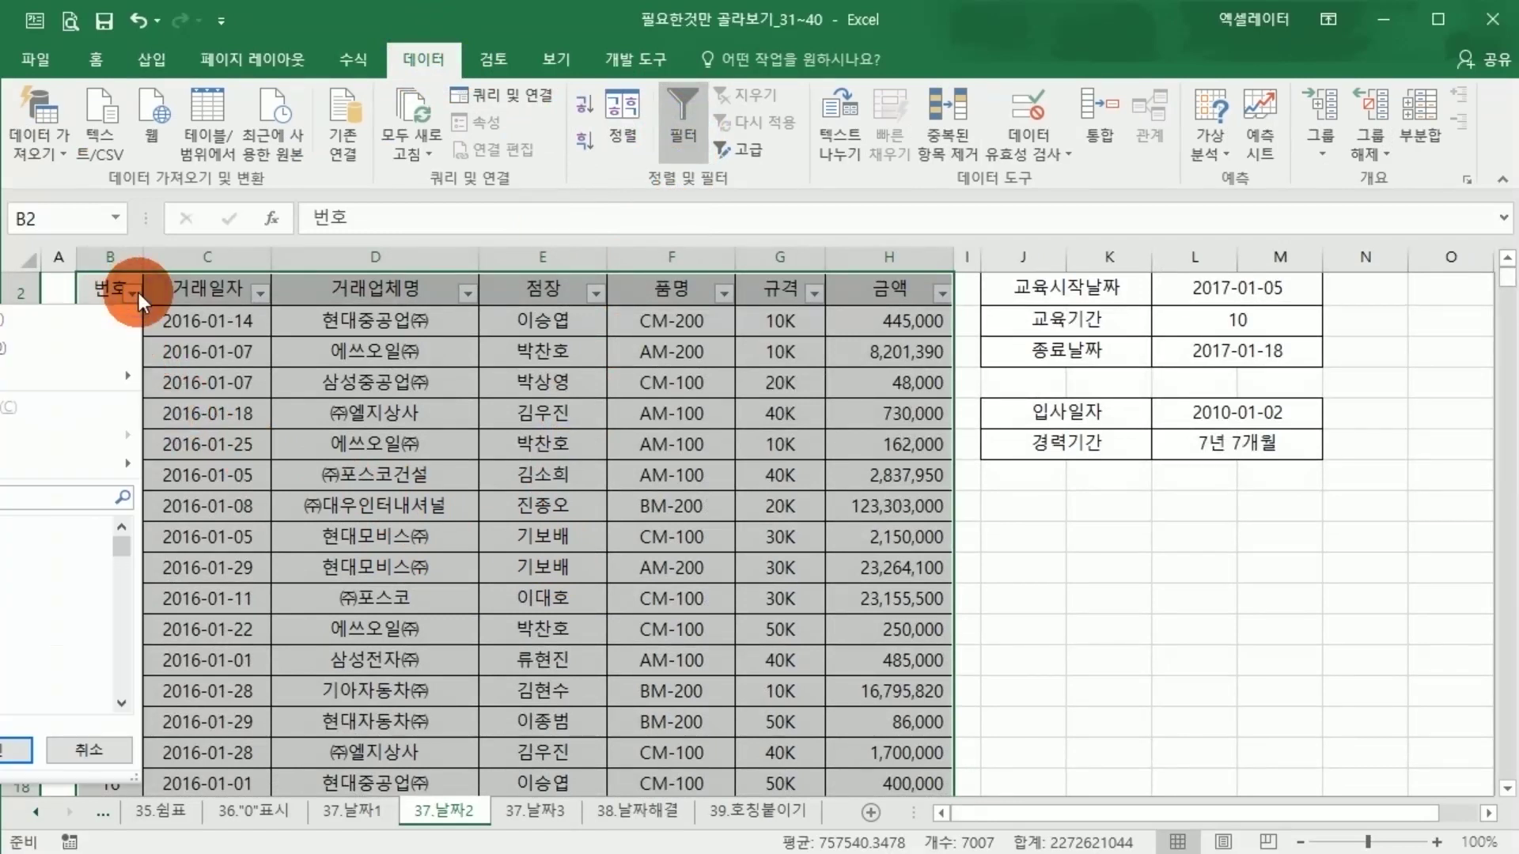
mouse_move(72, 462)
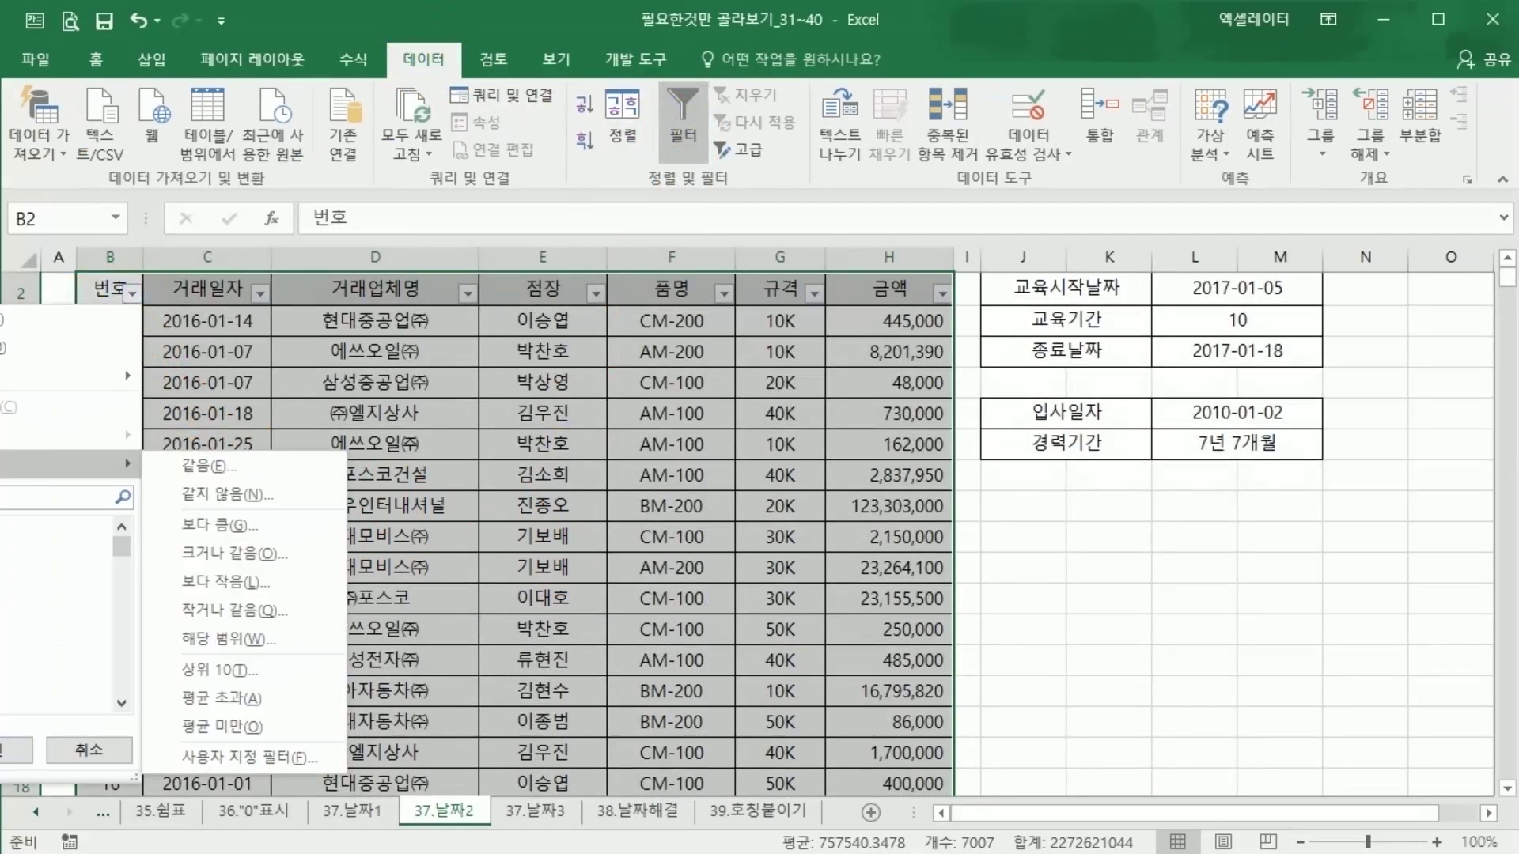
click(85, 338)
drag(103, 321, 144, 679)
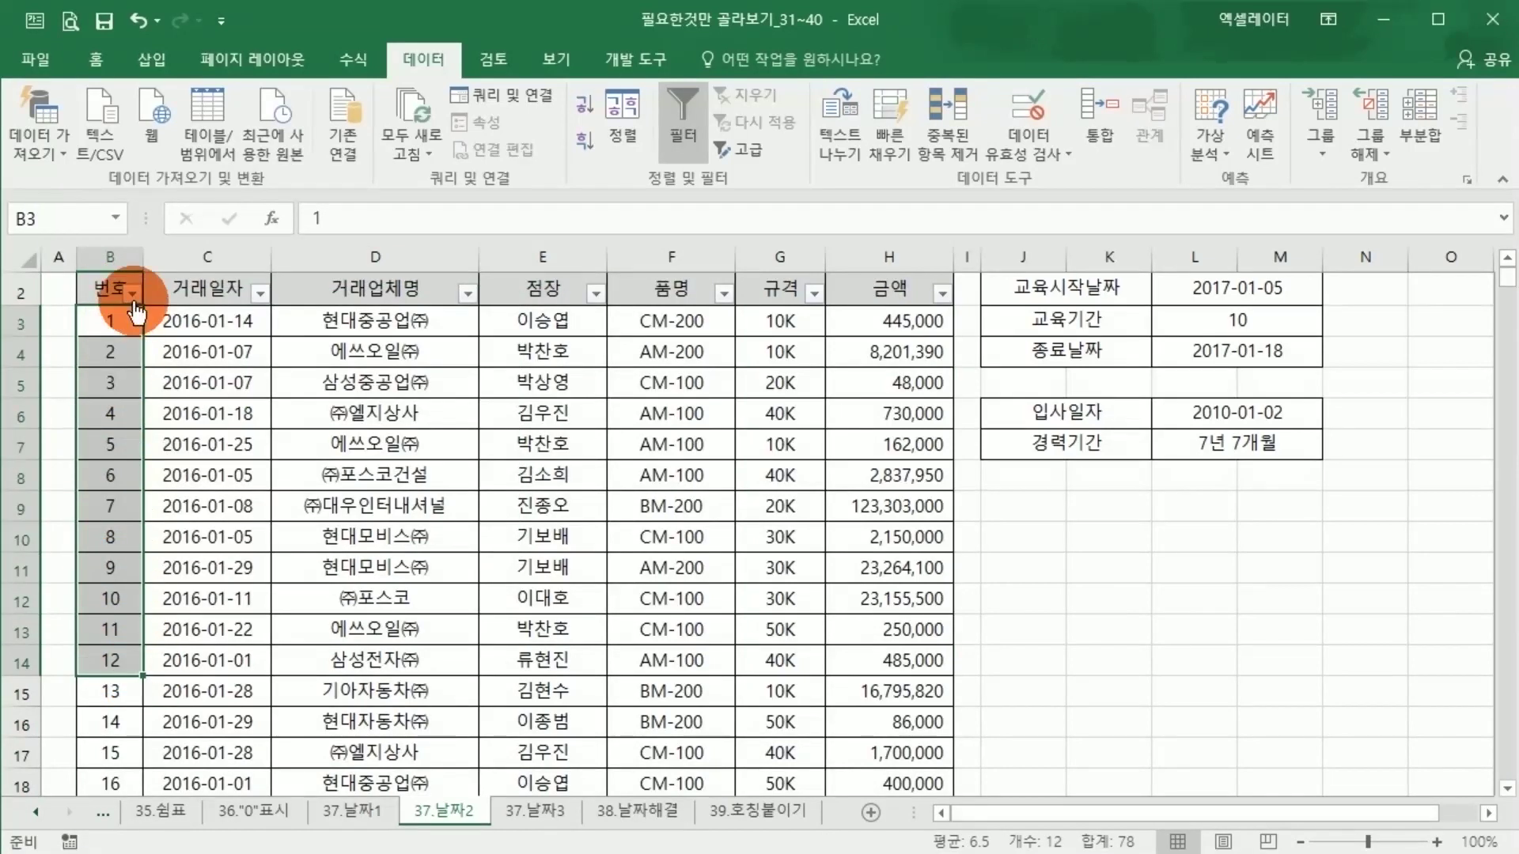
Step: Look at the text filter options of the 거래업체명 column and select its company names from D3 down
click(472, 294)
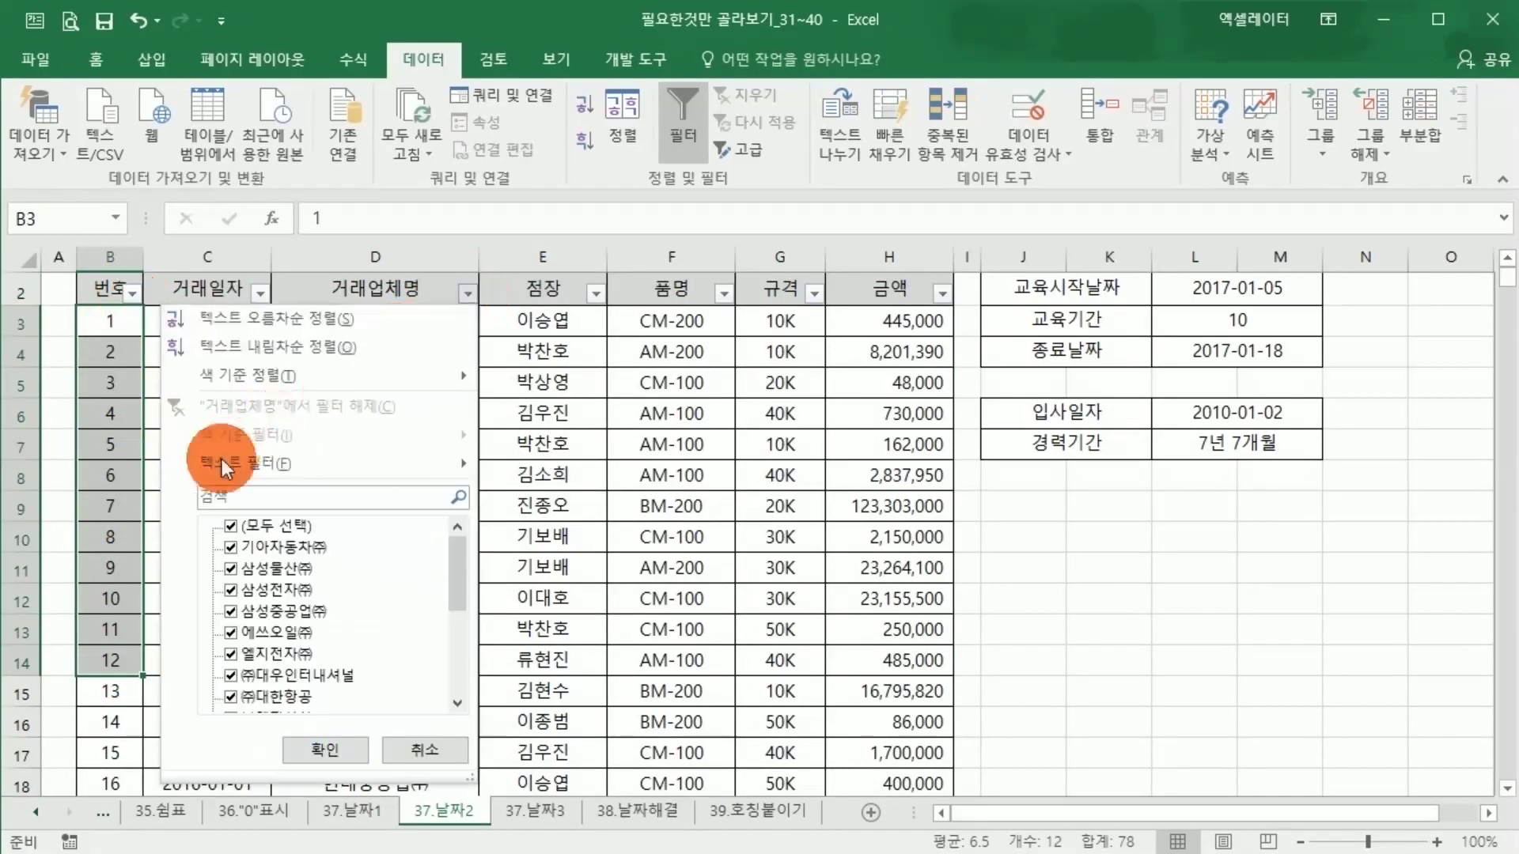
mouse_move(266, 465)
drag(340, 321, 360, 755)
click(368, 660)
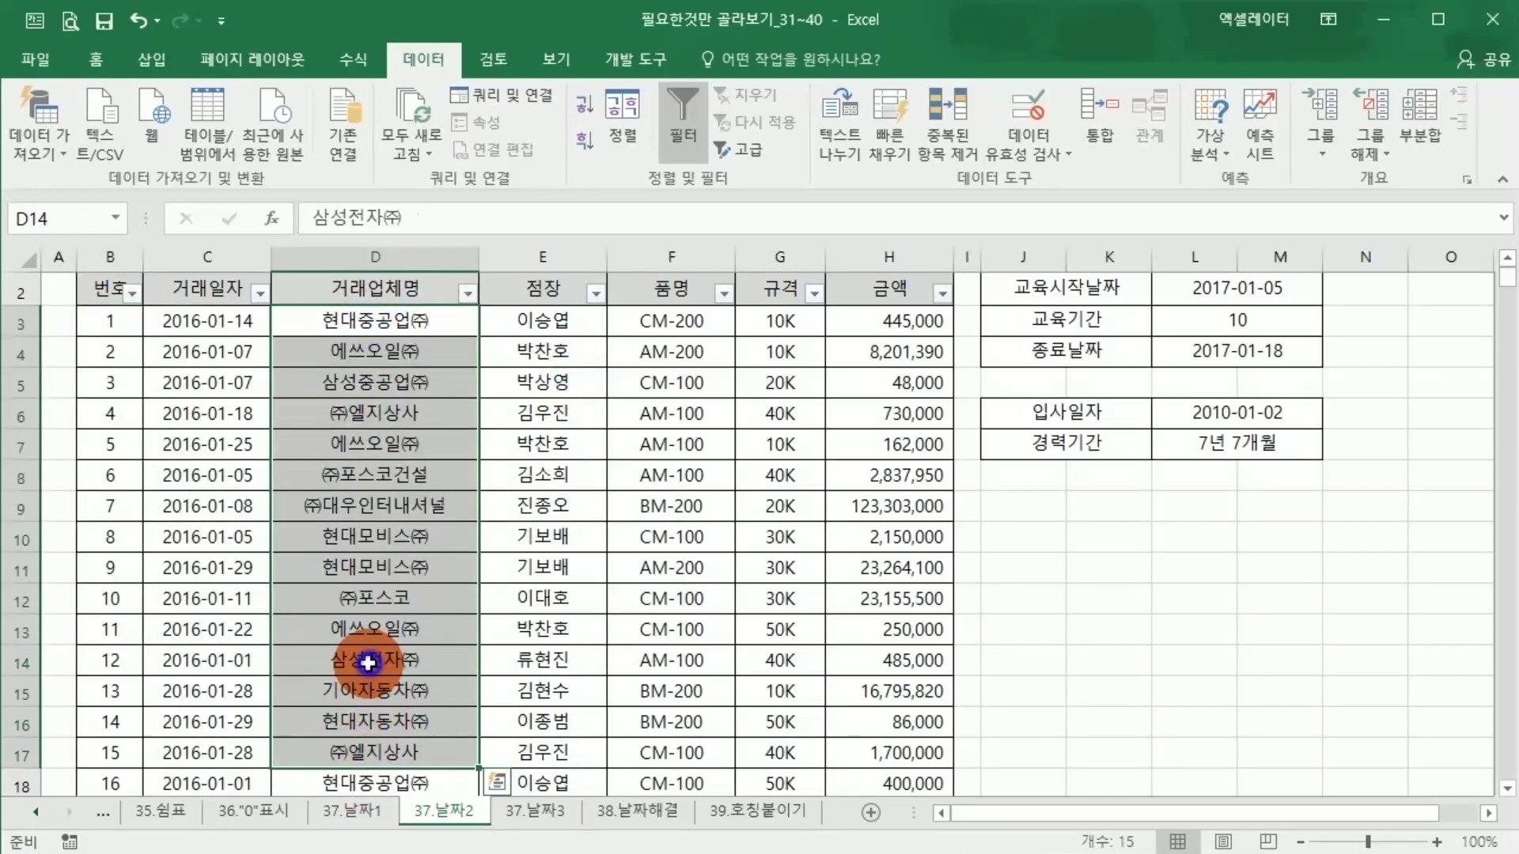
Step: Look at the date filter conditions of the 거래일자 column and select its dates C3:C15
click(260, 292)
mouse_move(49, 466)
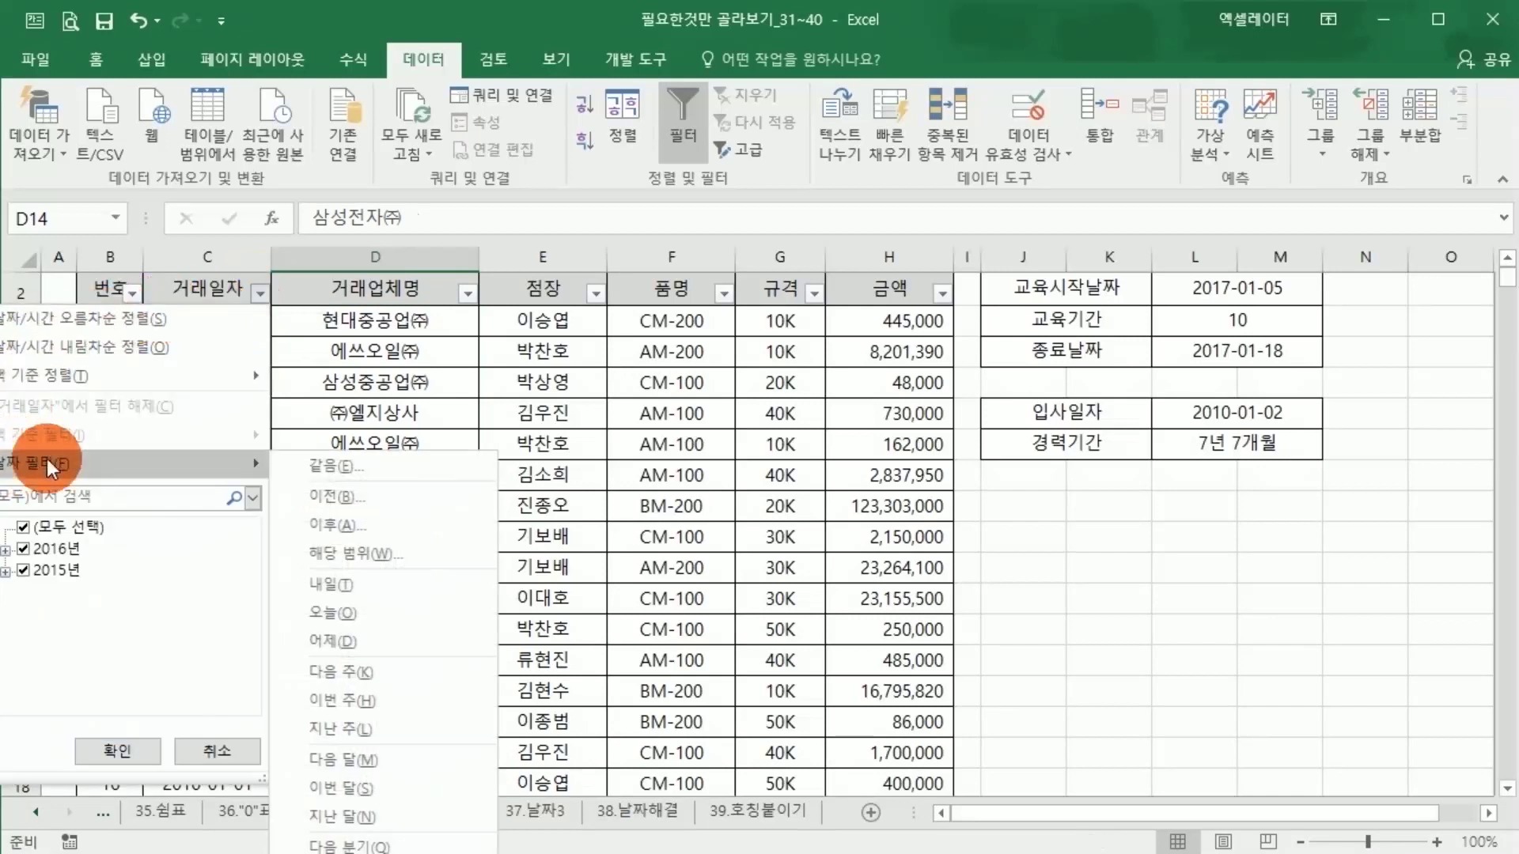
click(332, 340)
drag(207, 321, 207, 690)
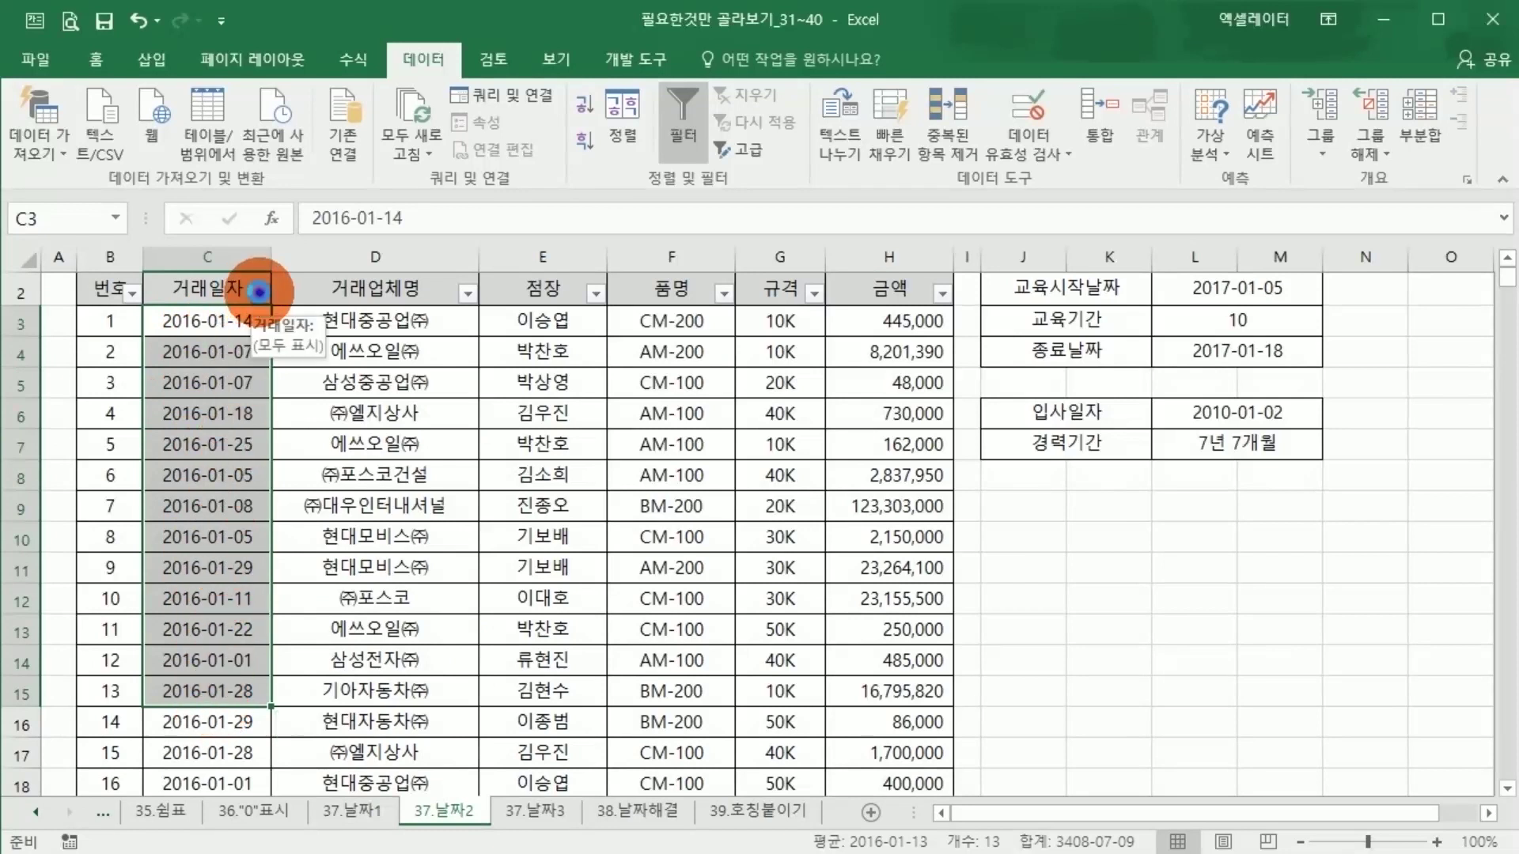
Step: Filter the 거래일자 column to only 1월 of 2016년 and review the filtered records
click(260, 295)
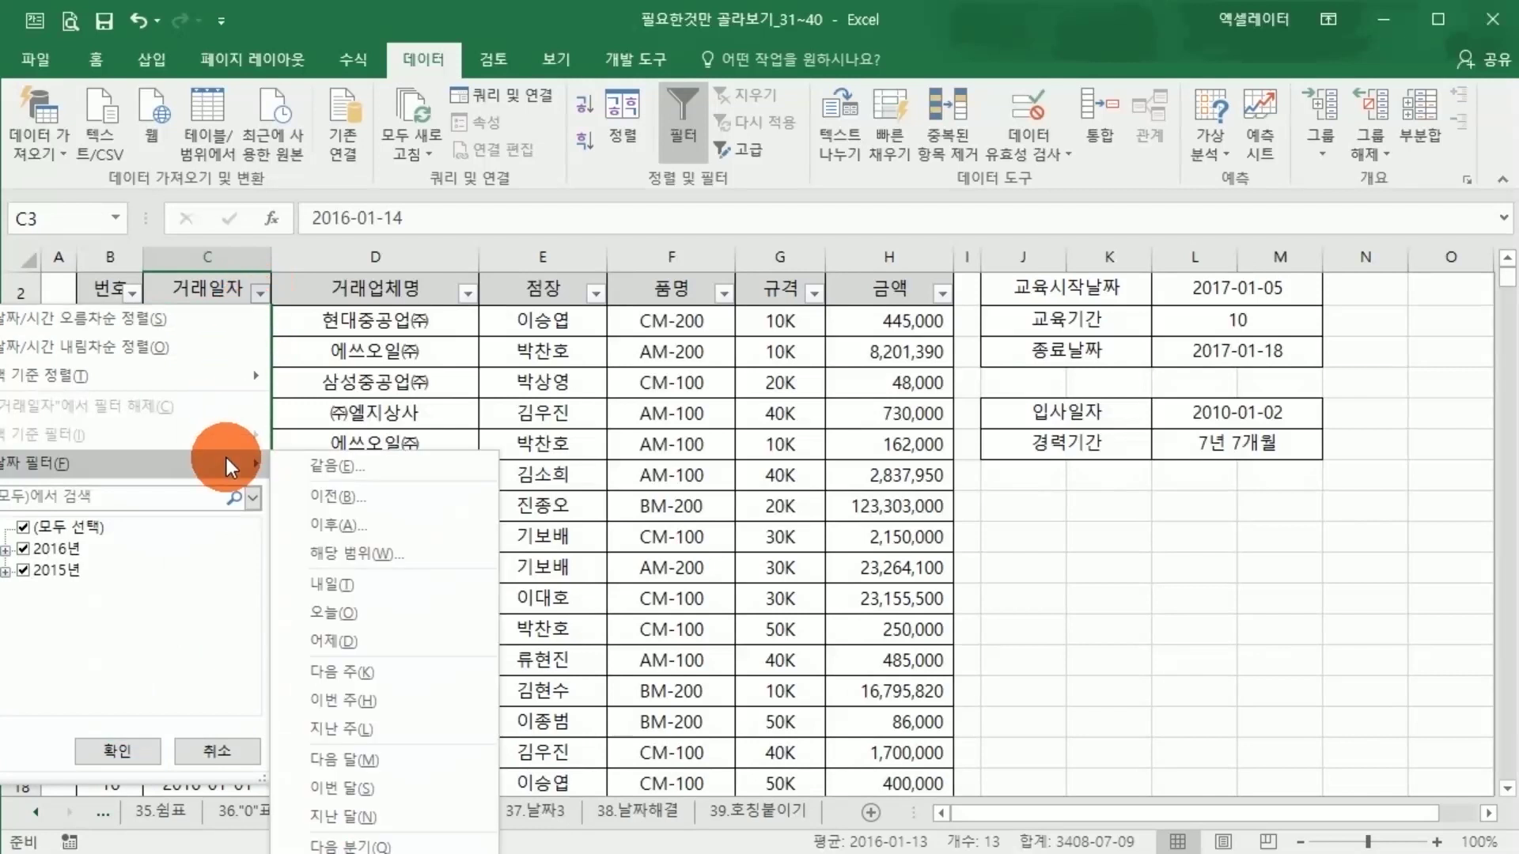
click(22, 528)
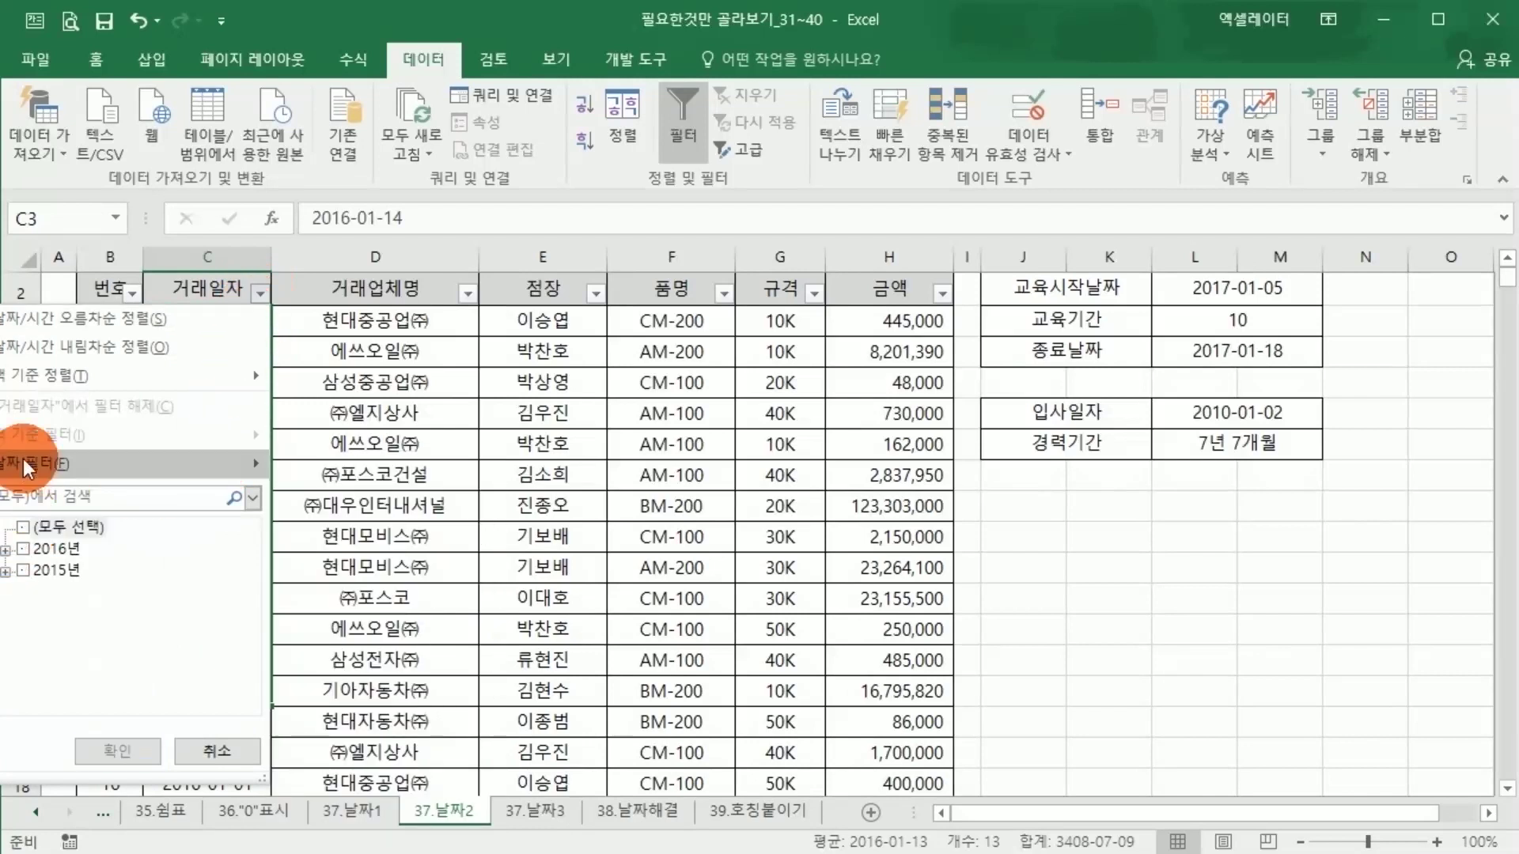
click(22, 547)
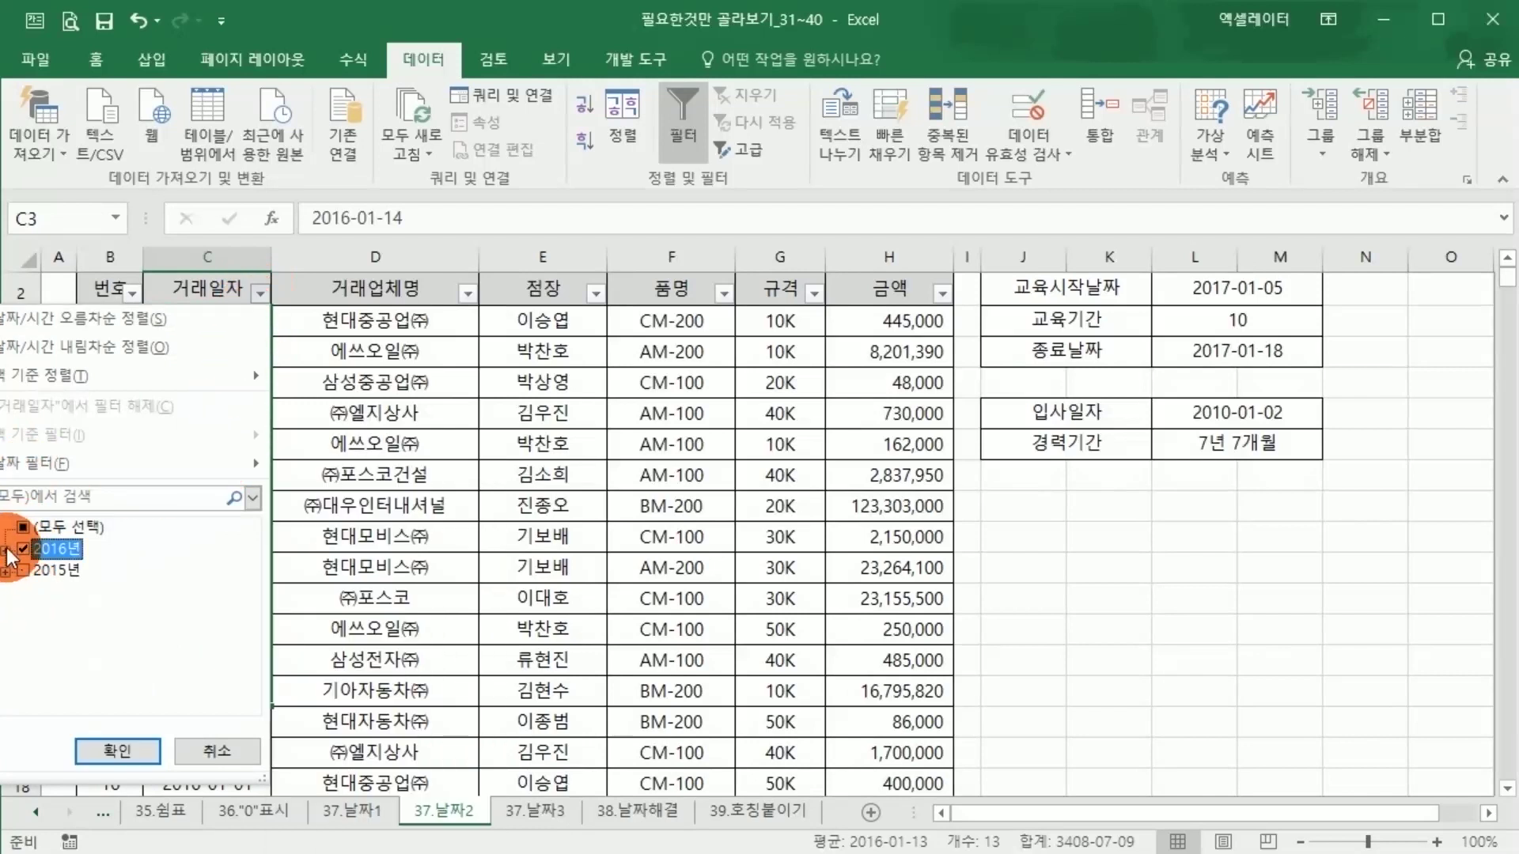
click(6, 549)
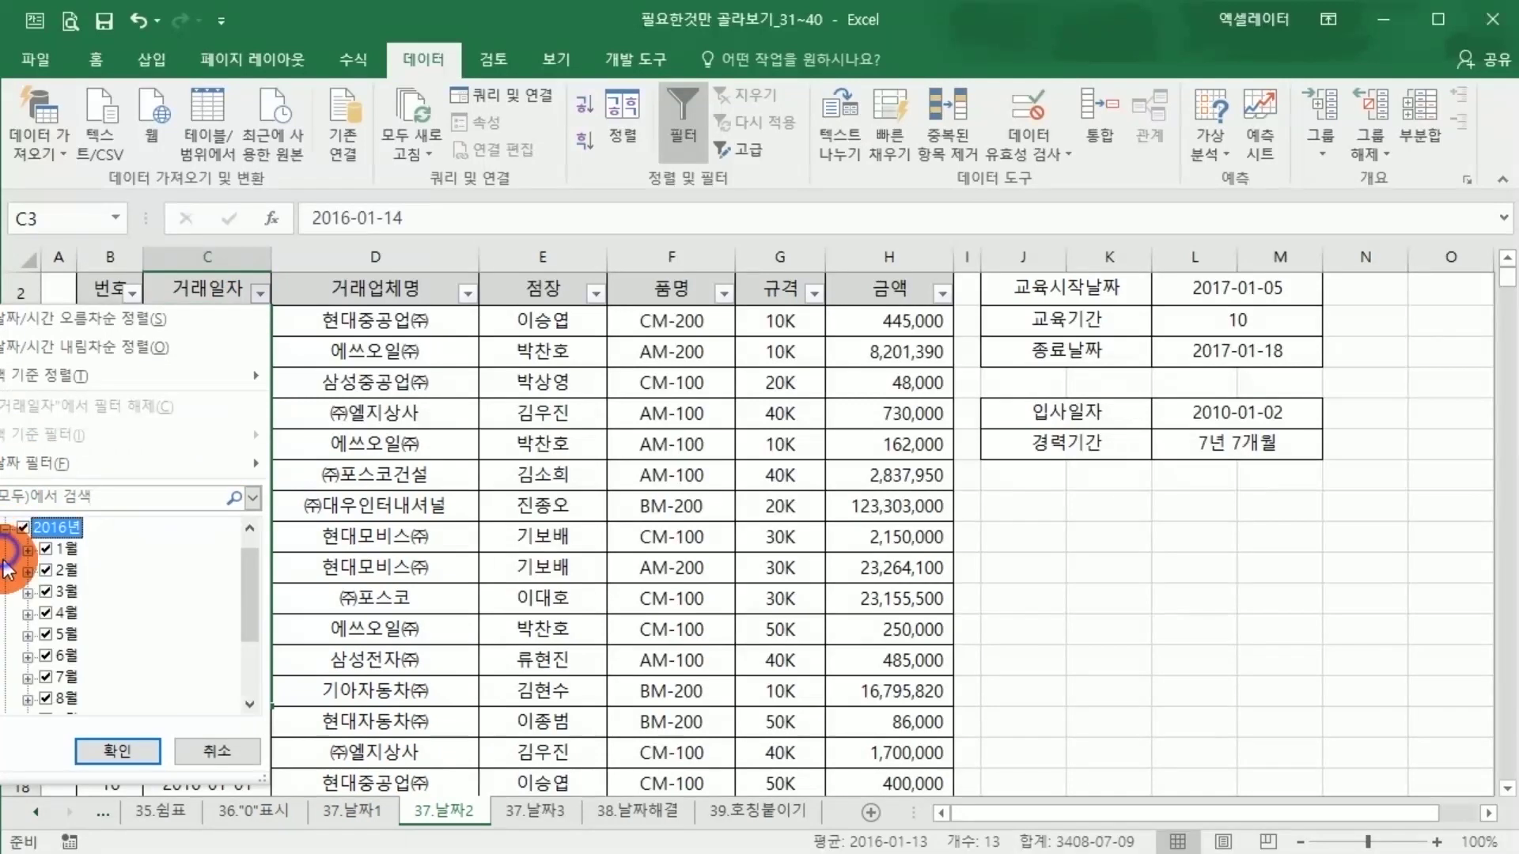
click(44, 549)
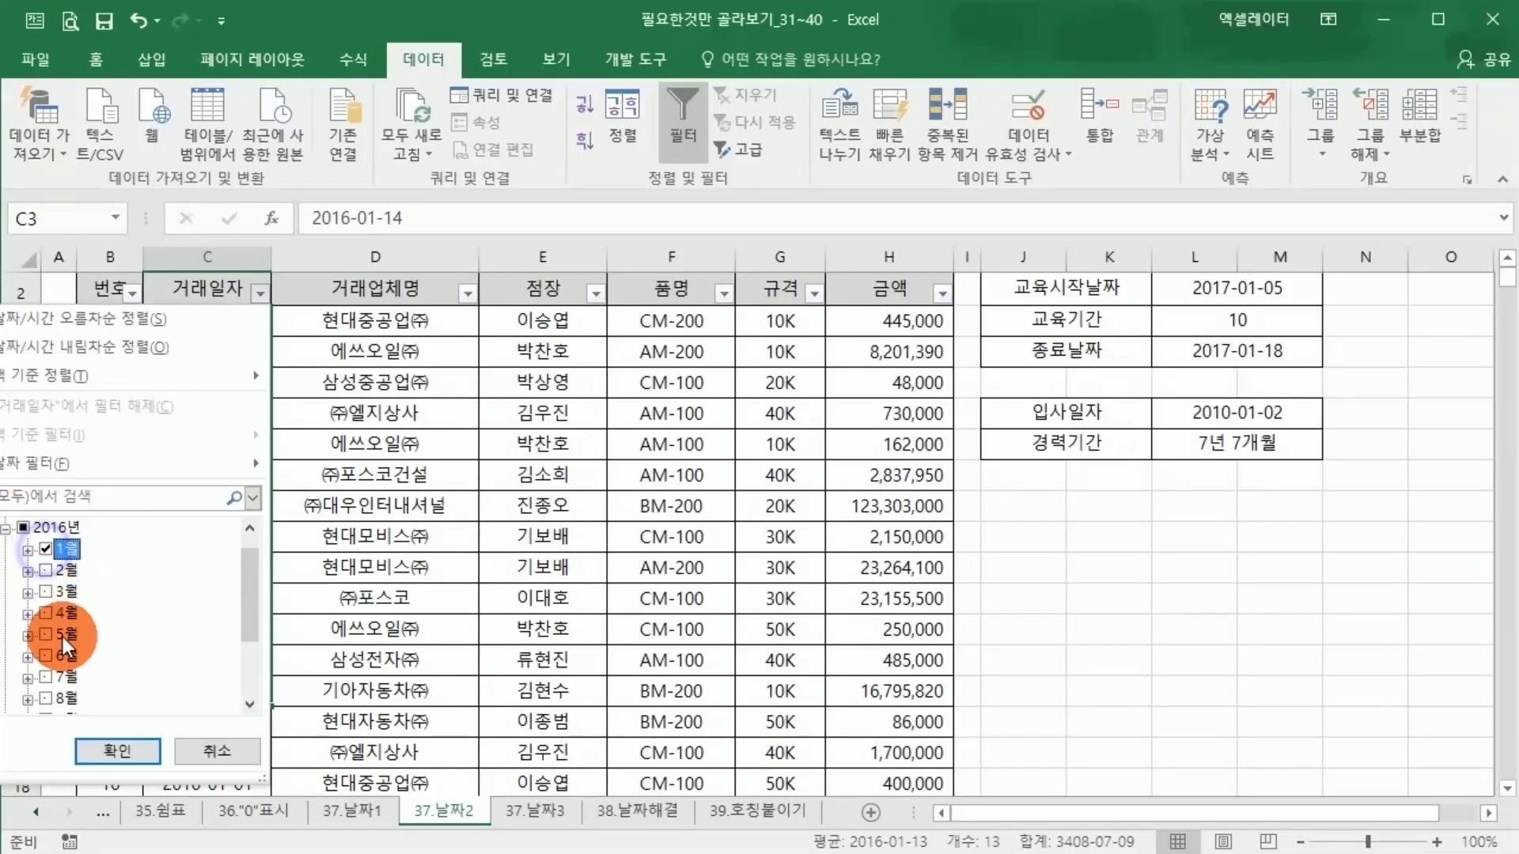
click(117, 751)
click(447, 603)
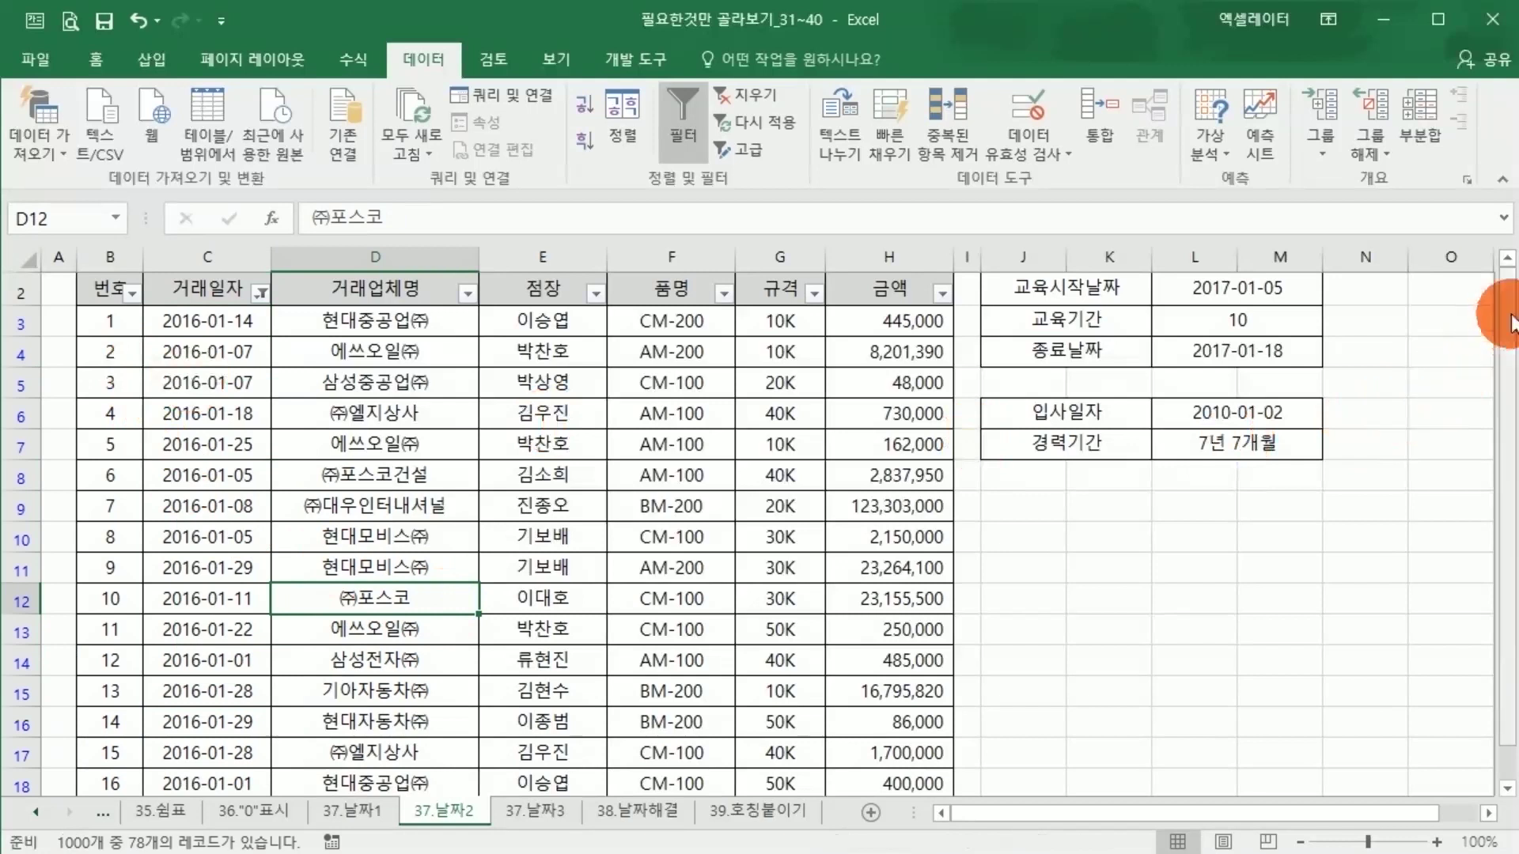
drag(1503, 317, 1497, 497)
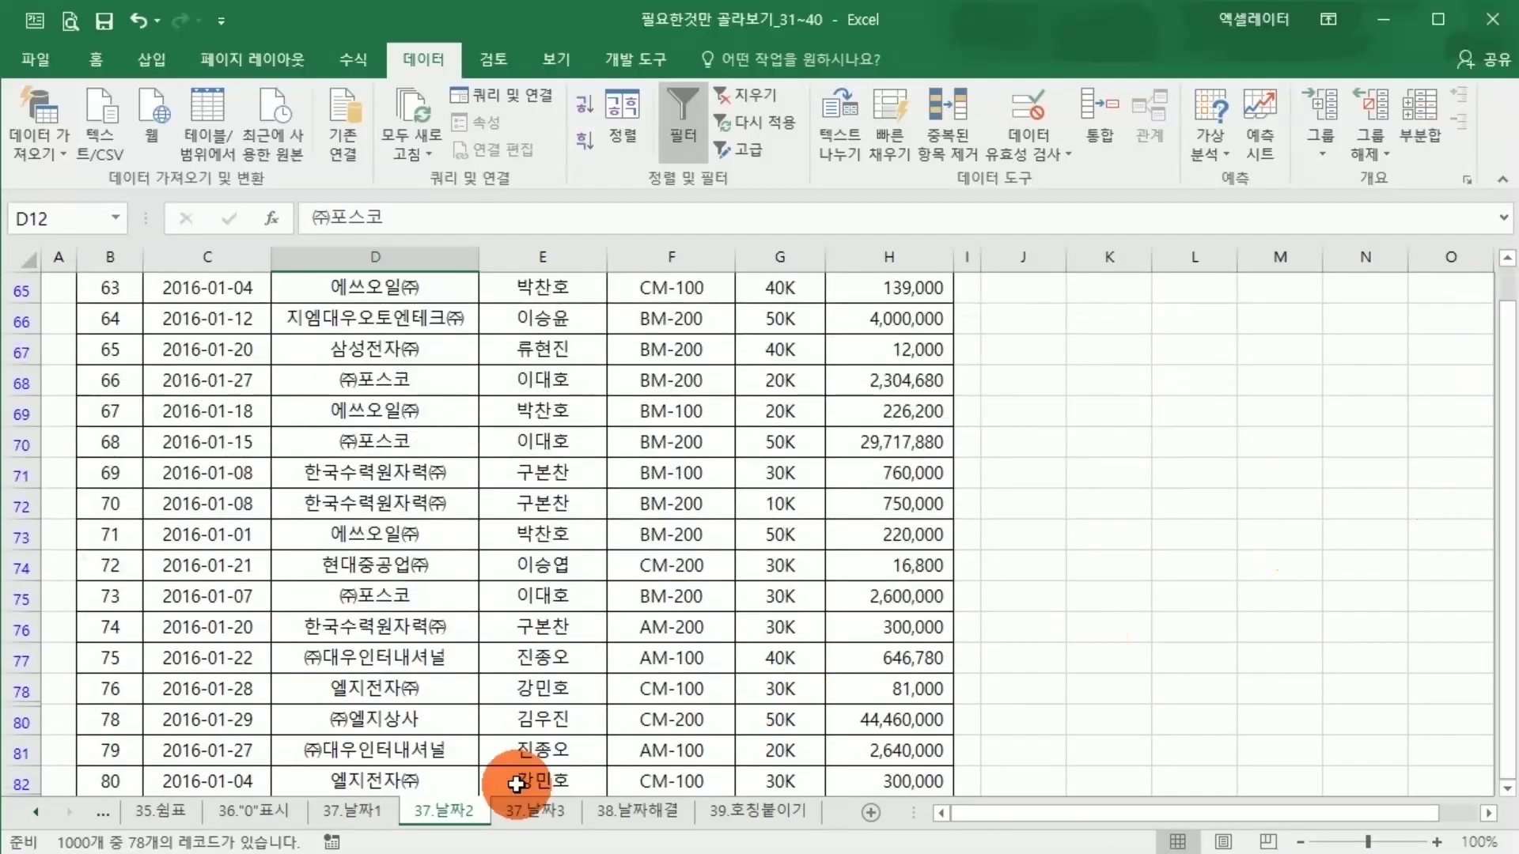
scroll(301, 474, up, 3)
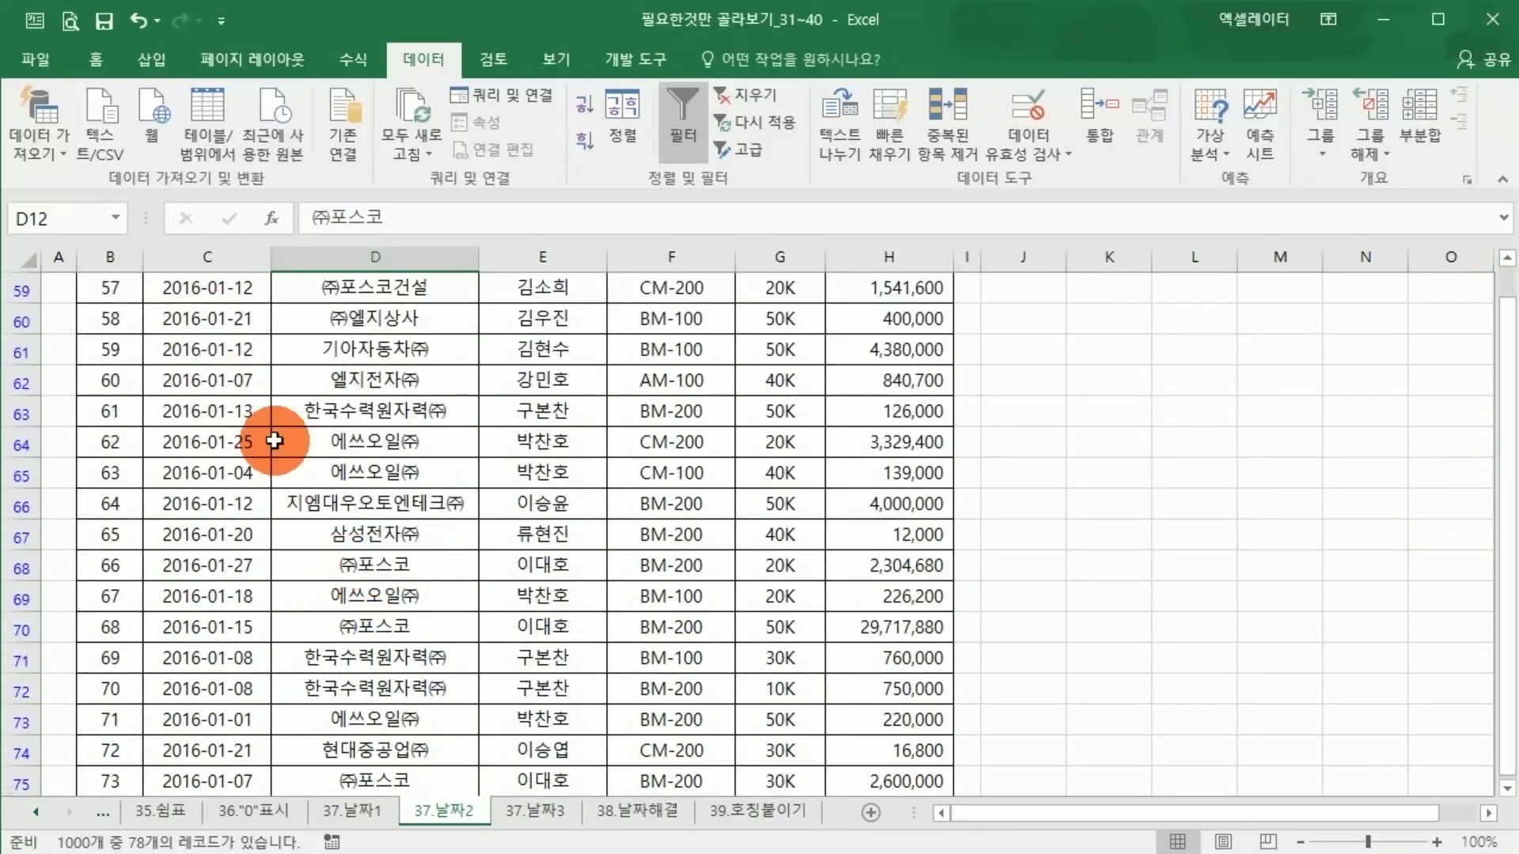
scroll(247, 321, up, 9)
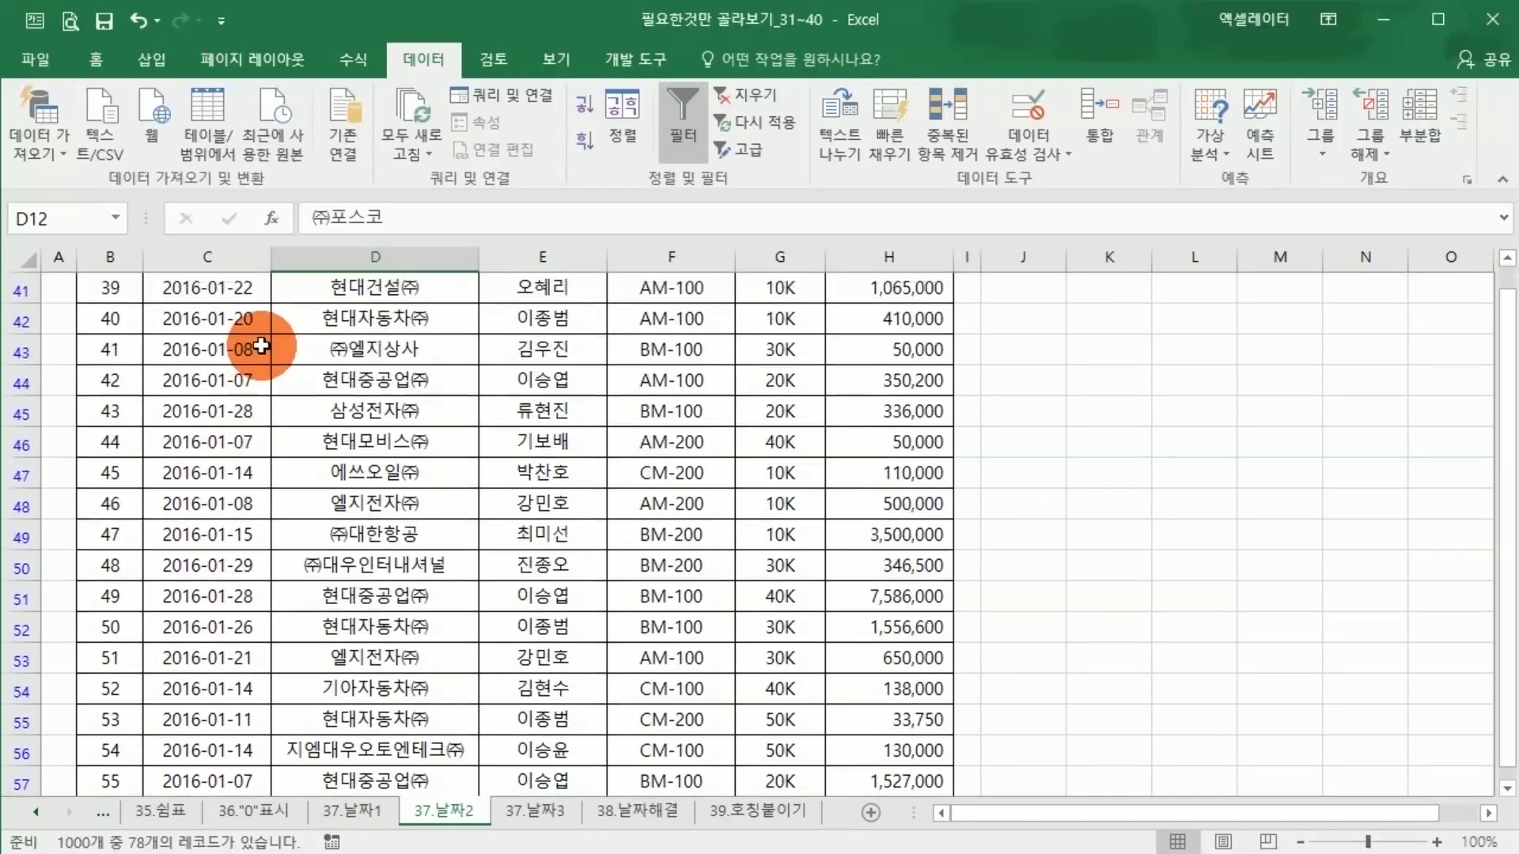
scroll(238, 396, up, 9)
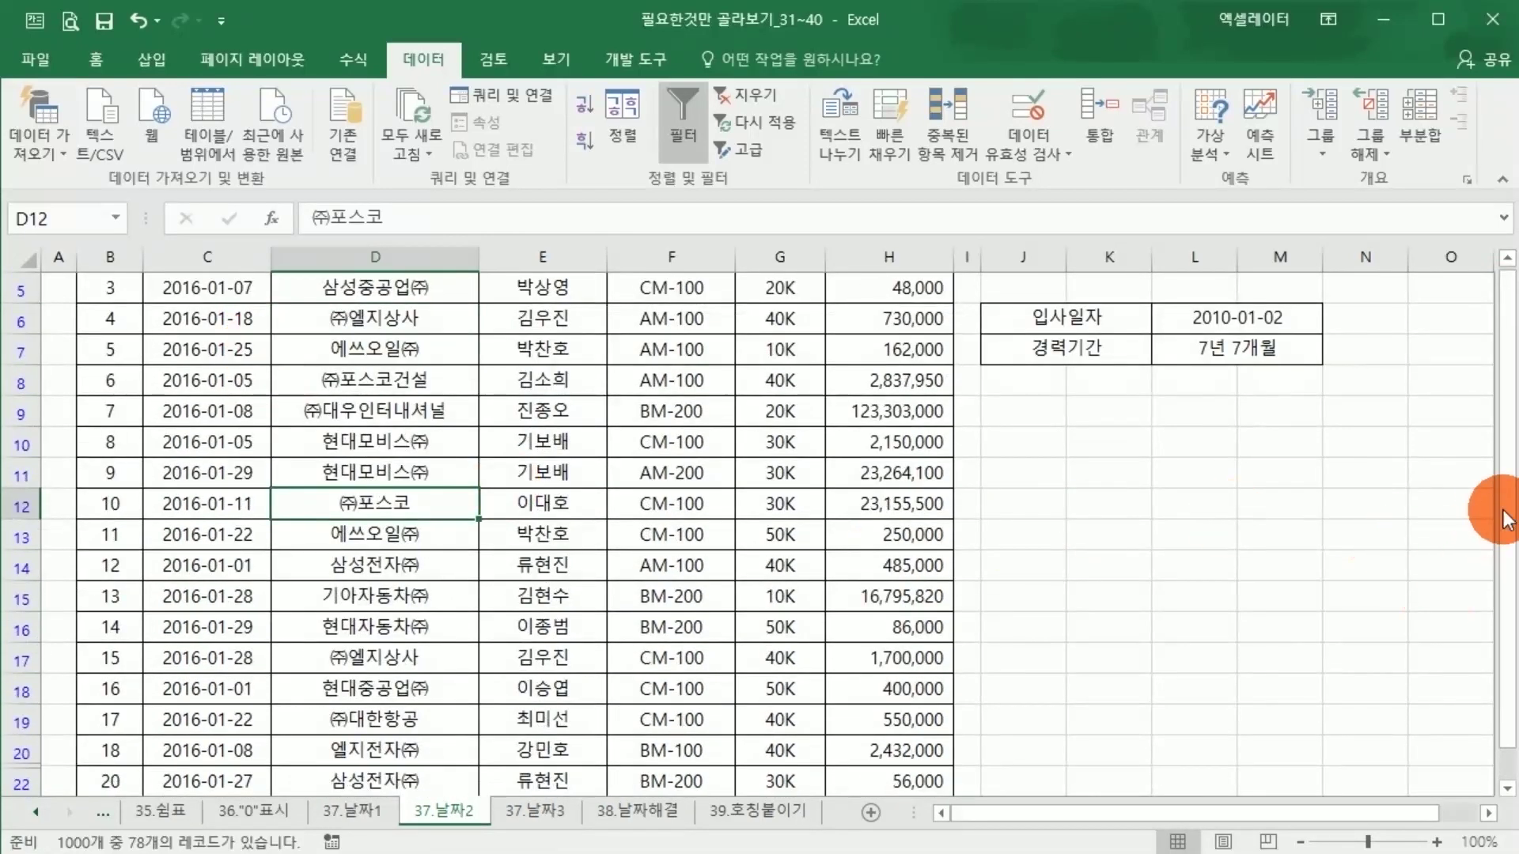
drag(1503, 500, 1507, 328)
Step: Narrow the 거래일자 column to early January 2016 with a date filter, and remove all filters from the transaction table
click(260, 319)
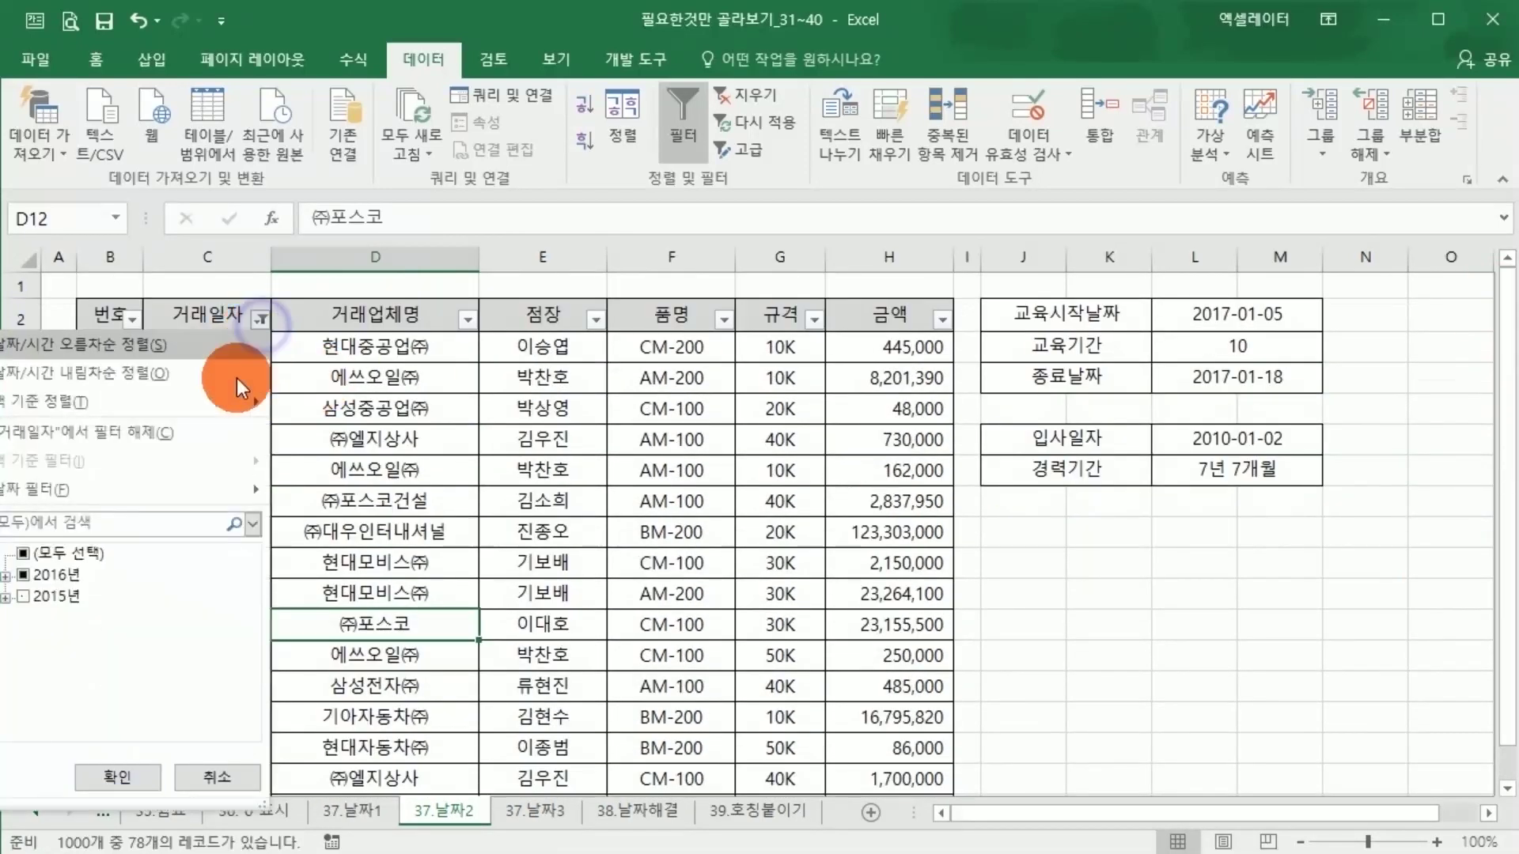
mouse_move(117, 490)
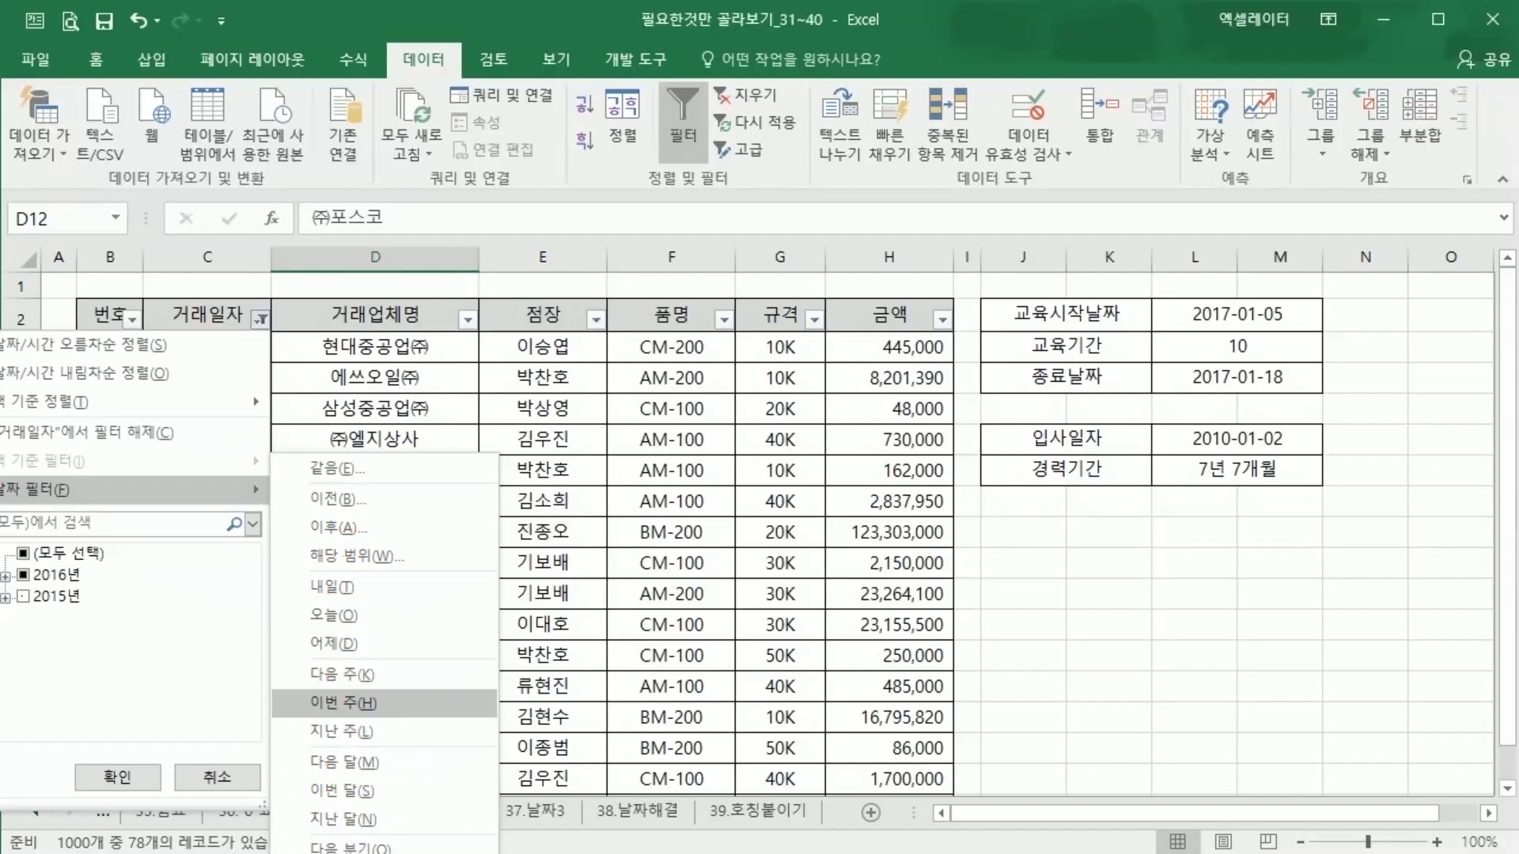
click(394, 682)
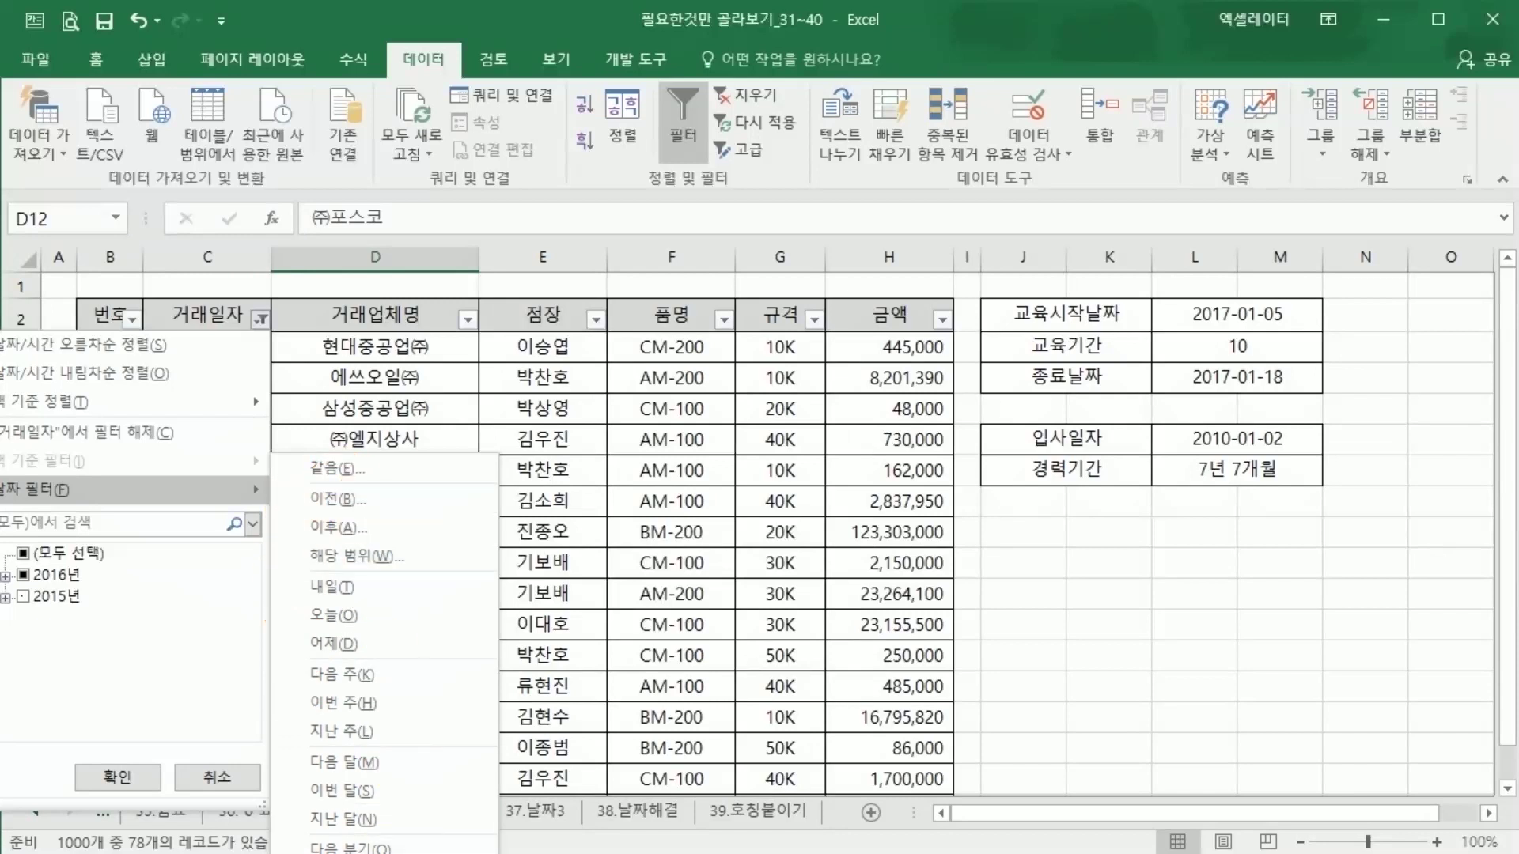
click(321, 582)
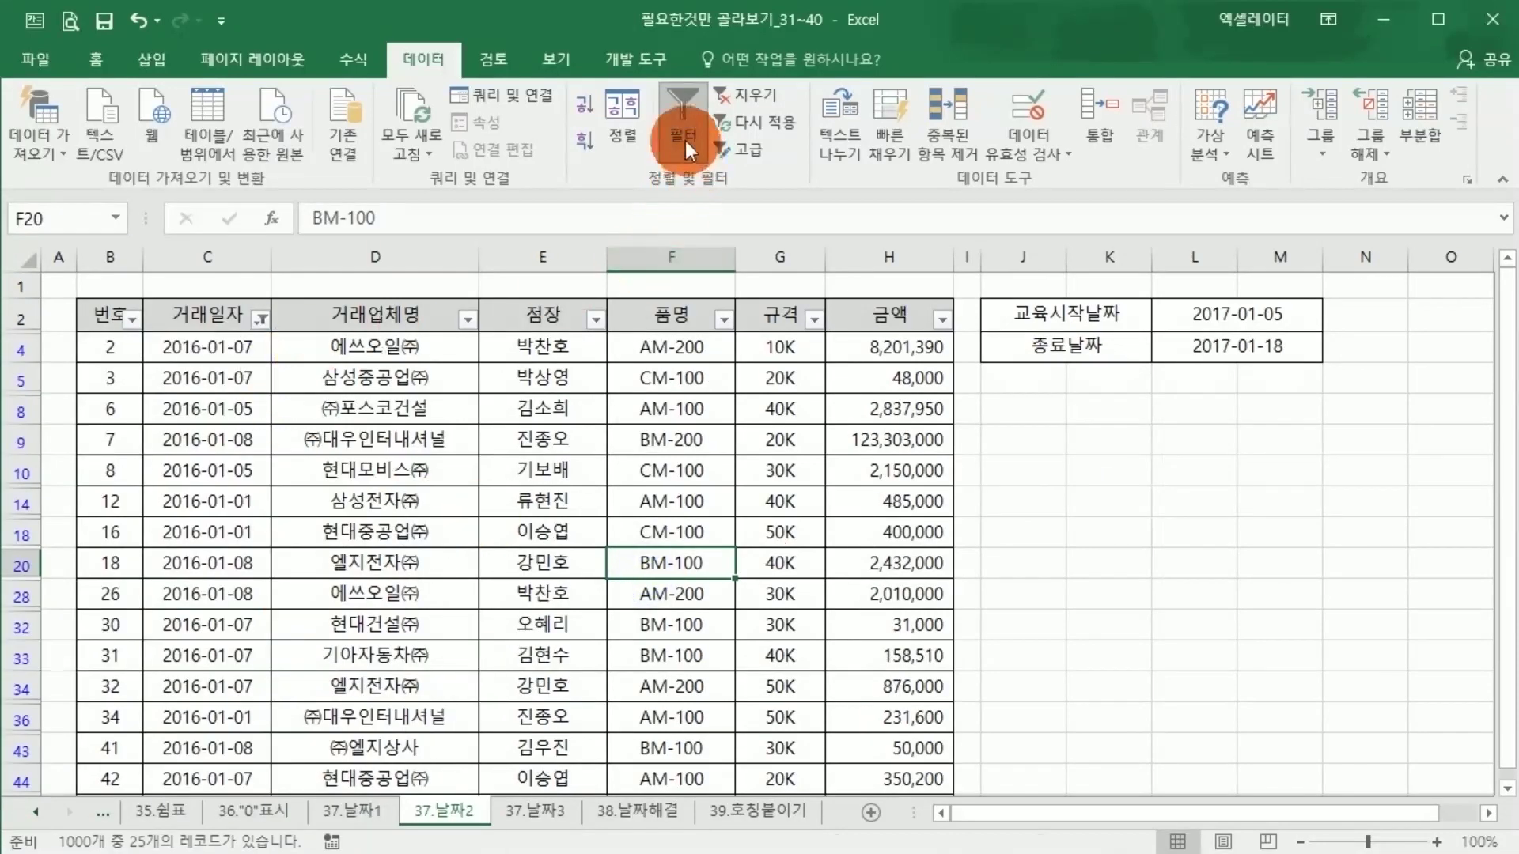
click(685, 141)
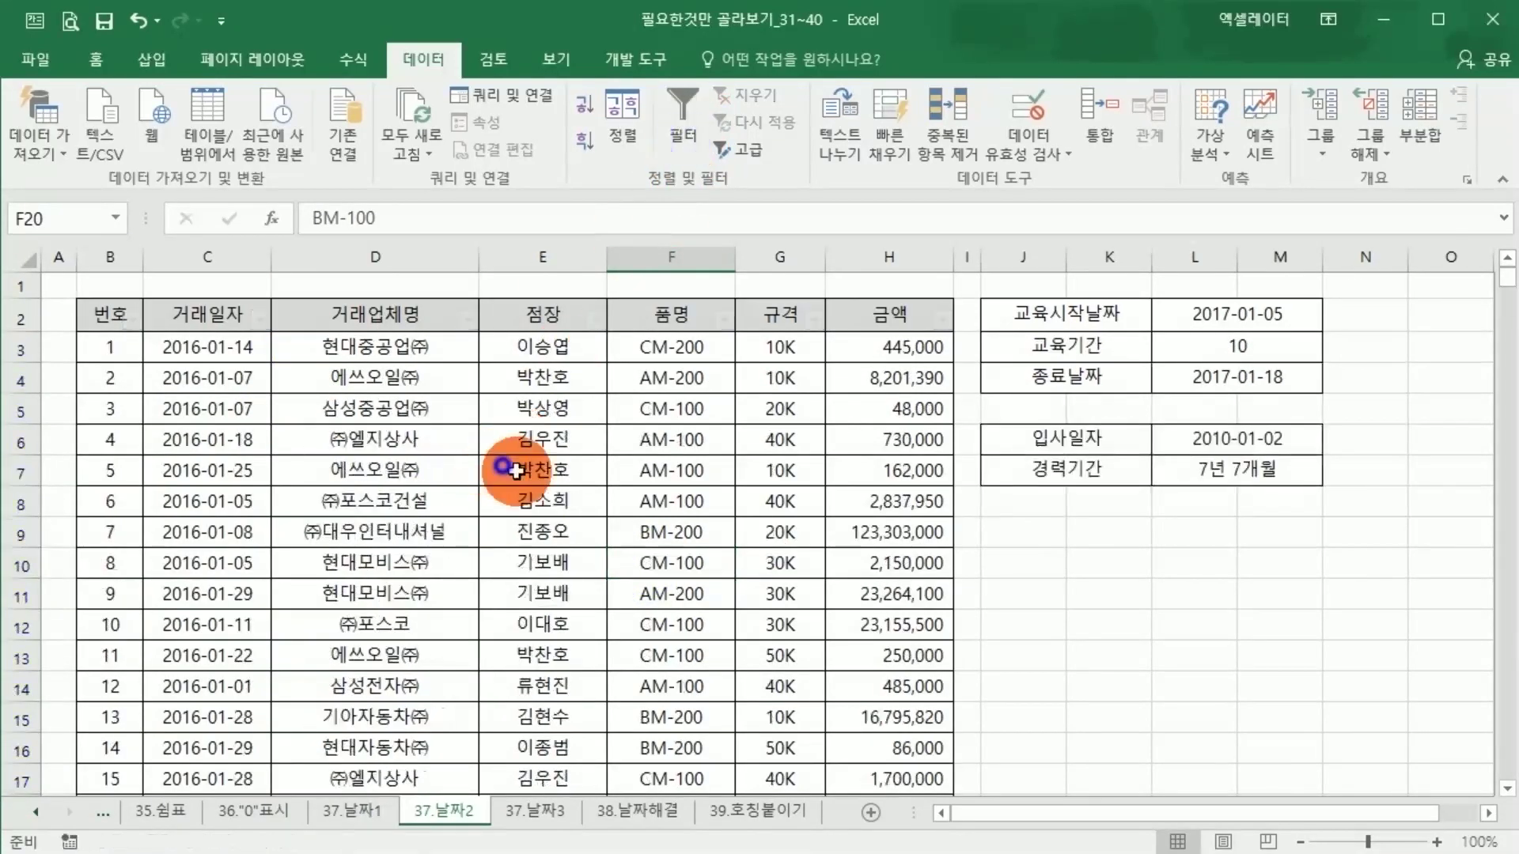
click(514, 471)
Step: Examine the 종료날짜 formula in cell L4 and the 교육기간 value in L3 that it depends on
click(1079, 378)
click(1222, 371)
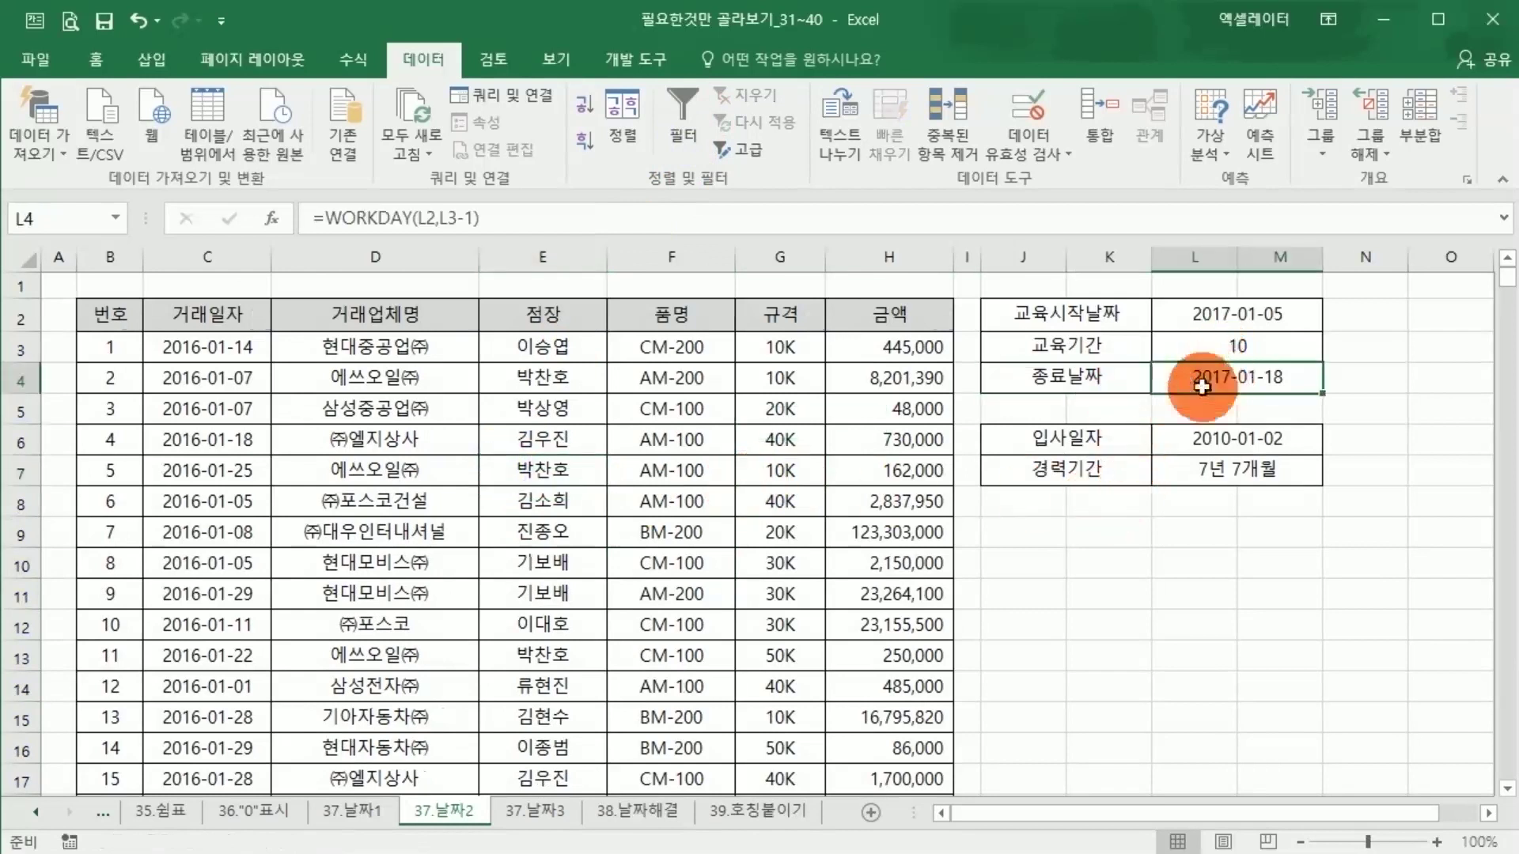
click(1206, 469)
click(1206, 375)
click(1202, 349)
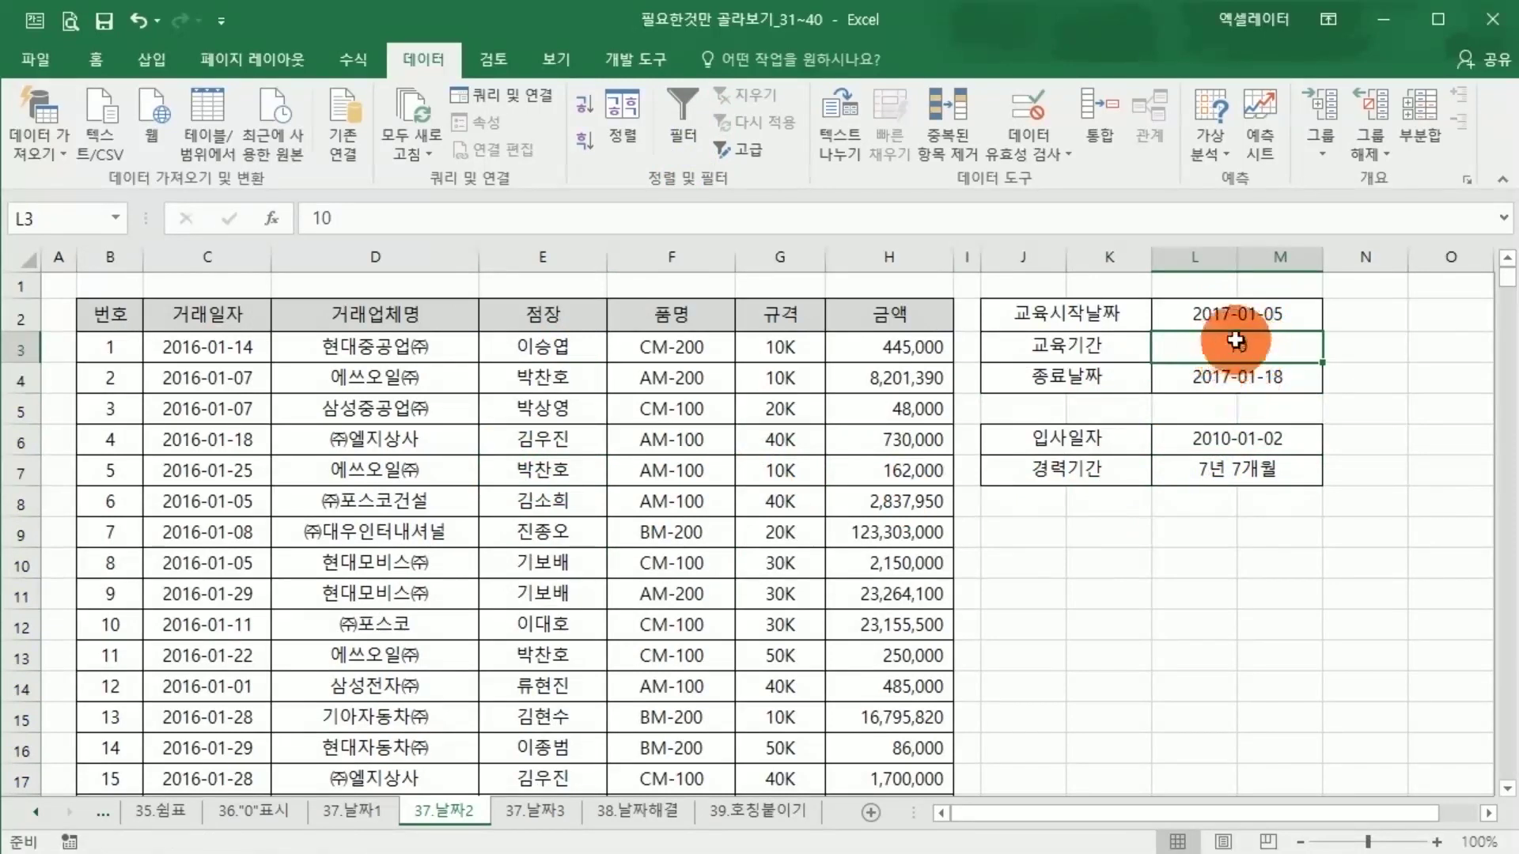
click(1228, 380)
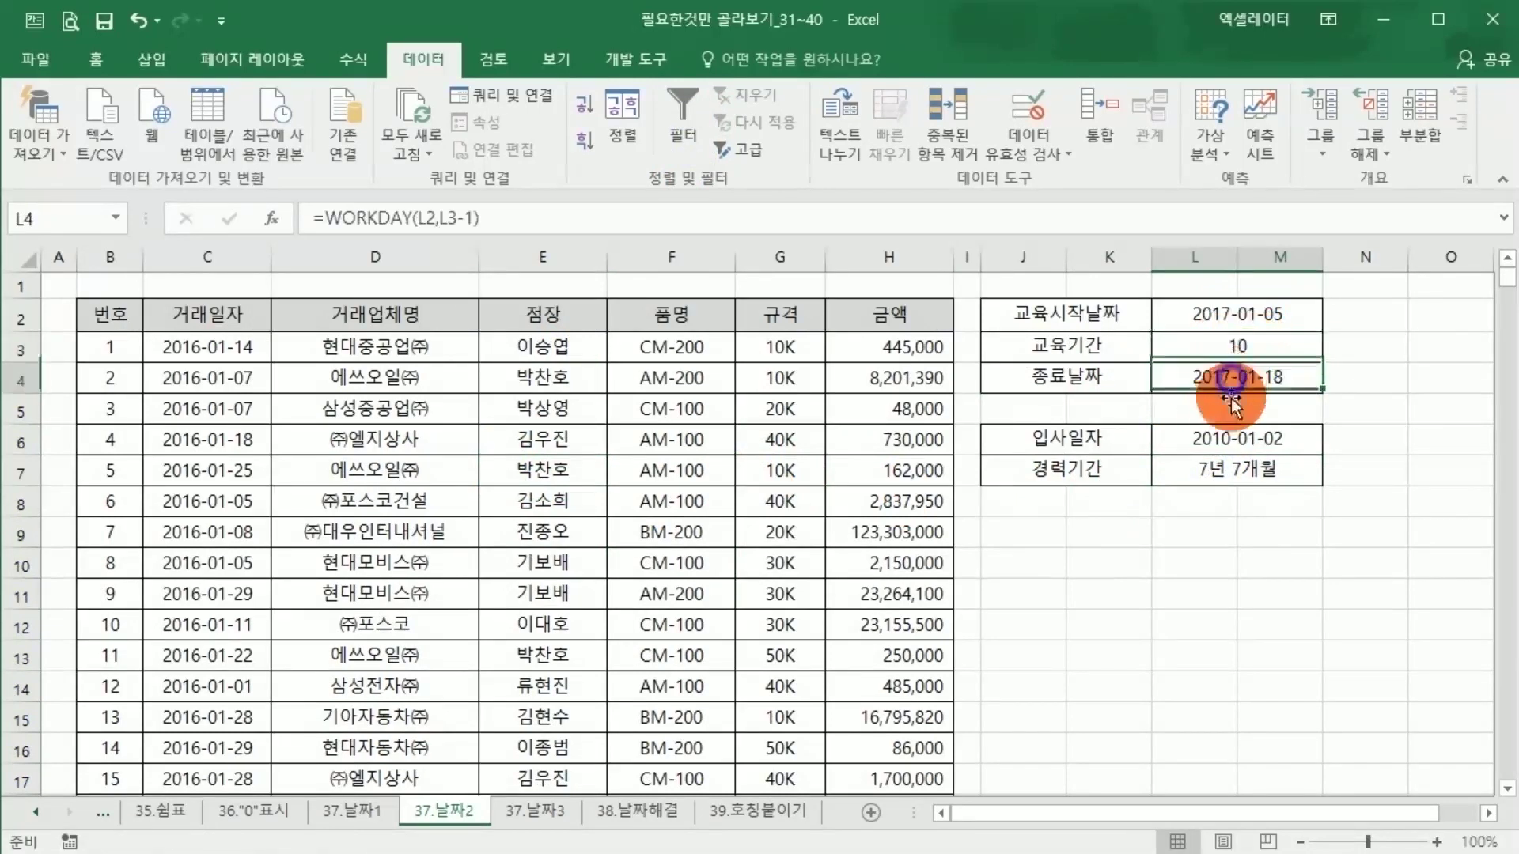
Step: Set the 교육기간 in cell L3 to 15
click(1248, 345)
text(15)
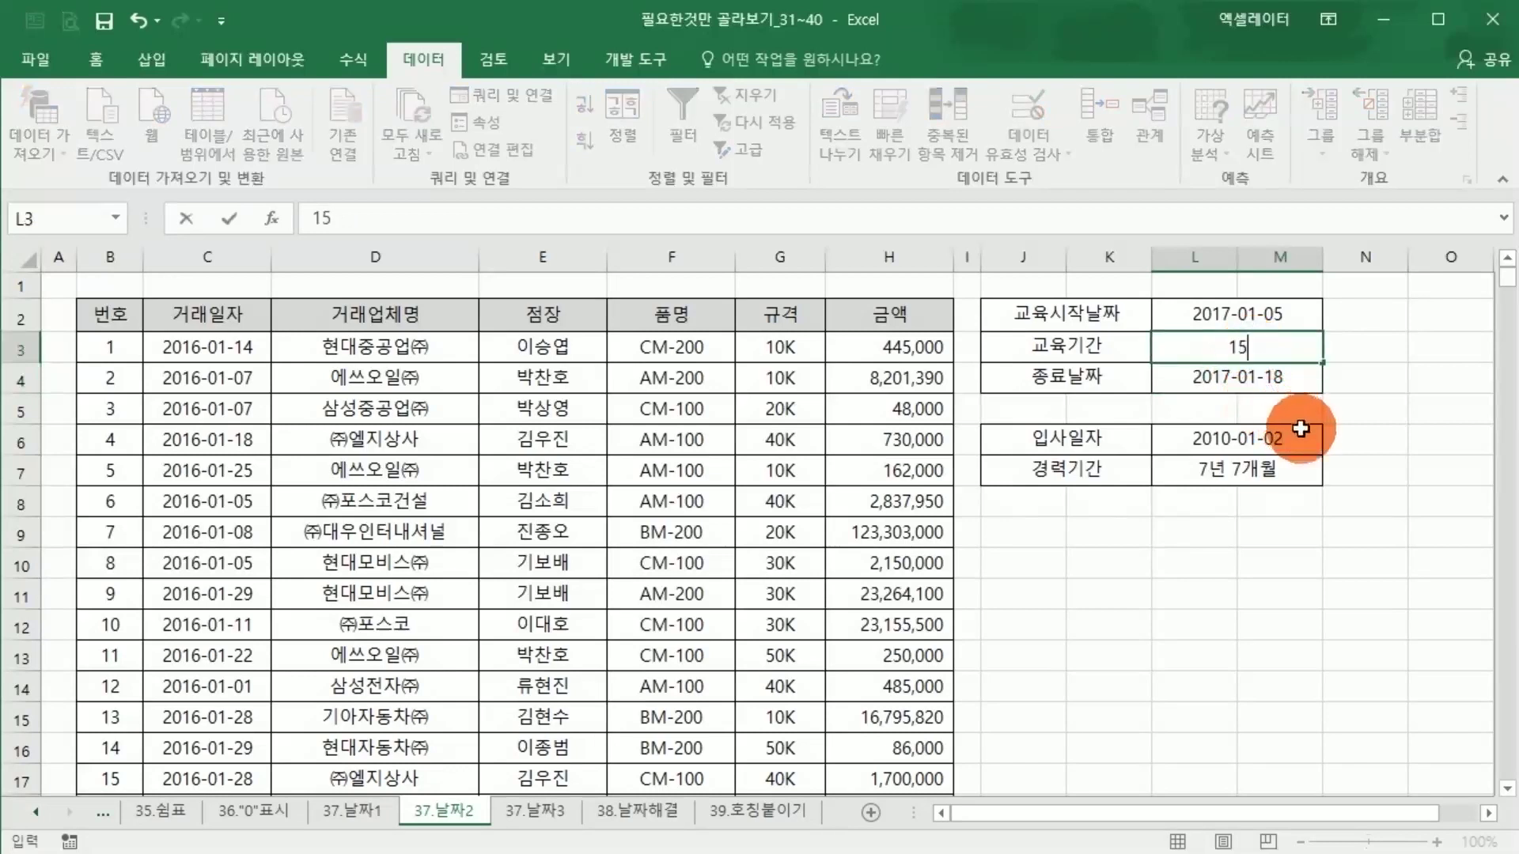
key(Return)
Step: Change the 교육시작날짜 in cell L2 to 2017-01-10 and check the 종료날짜 in L4
click(1297, 315)
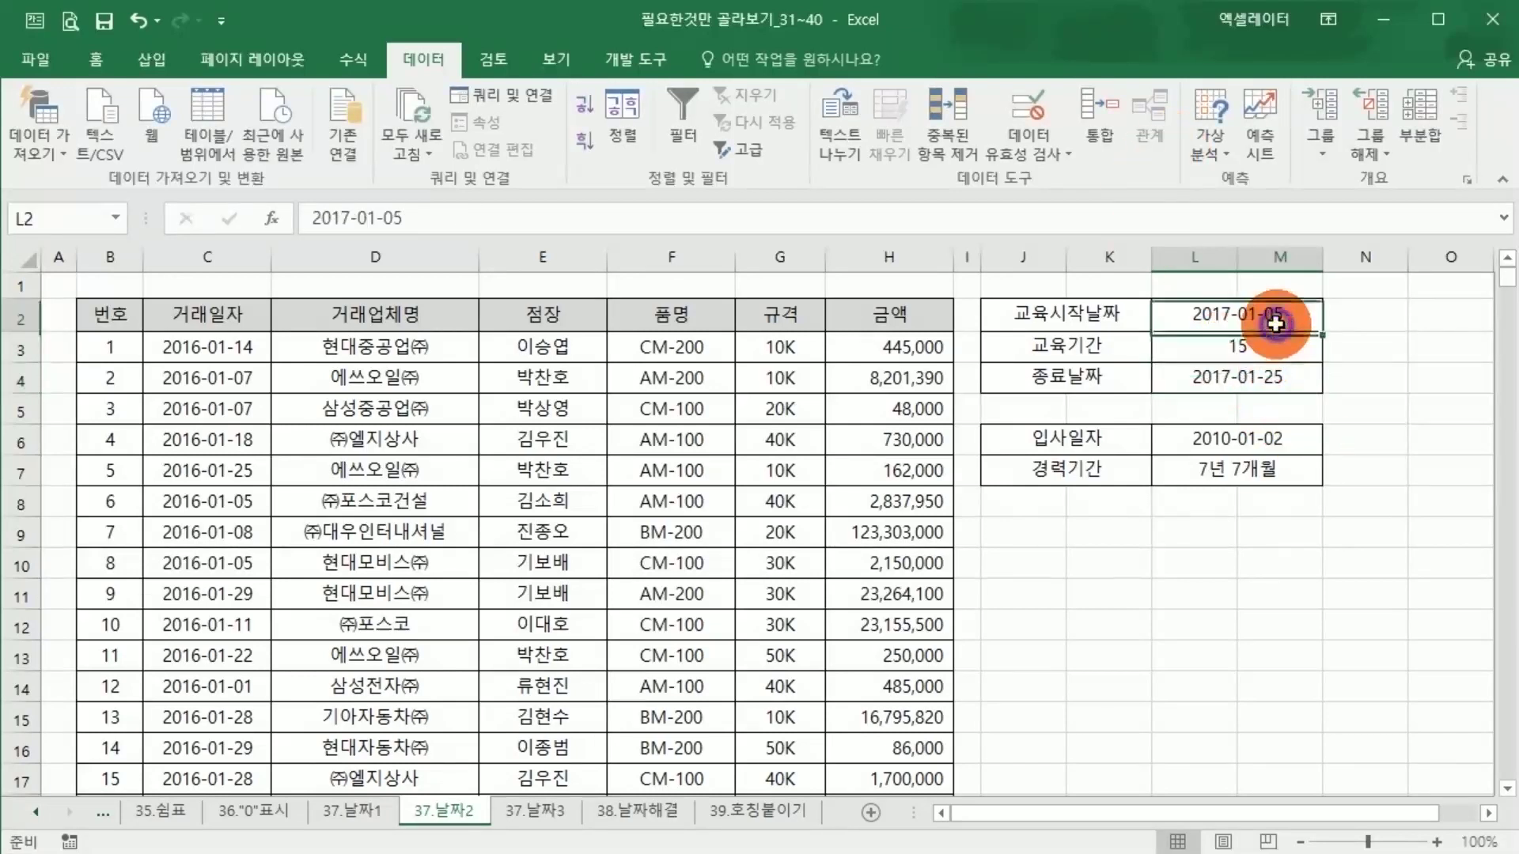
click(442, 221)
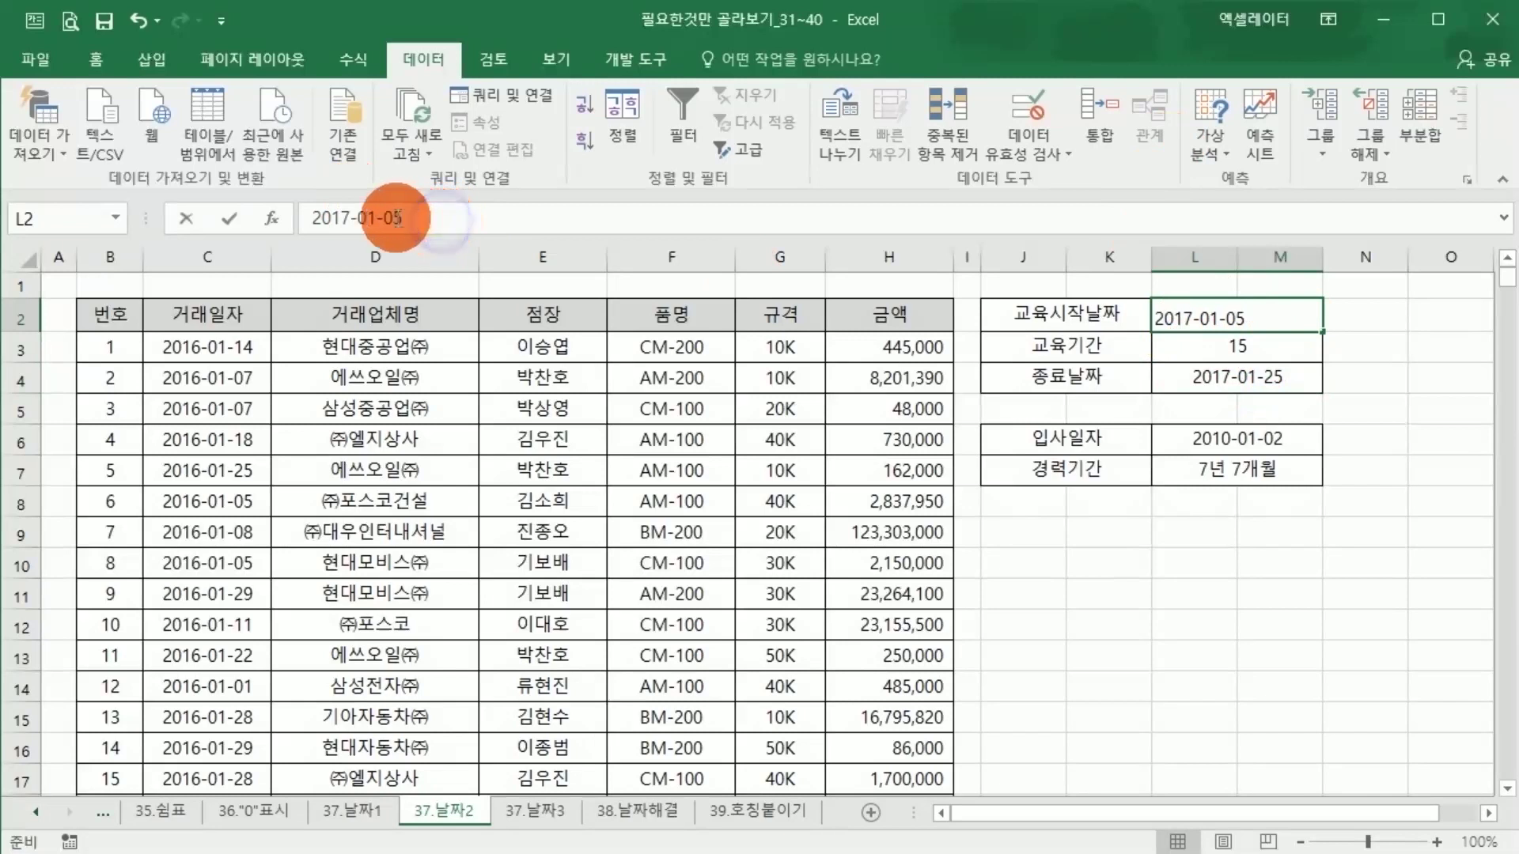
drag(389, 217, 384, 218)
text(6)
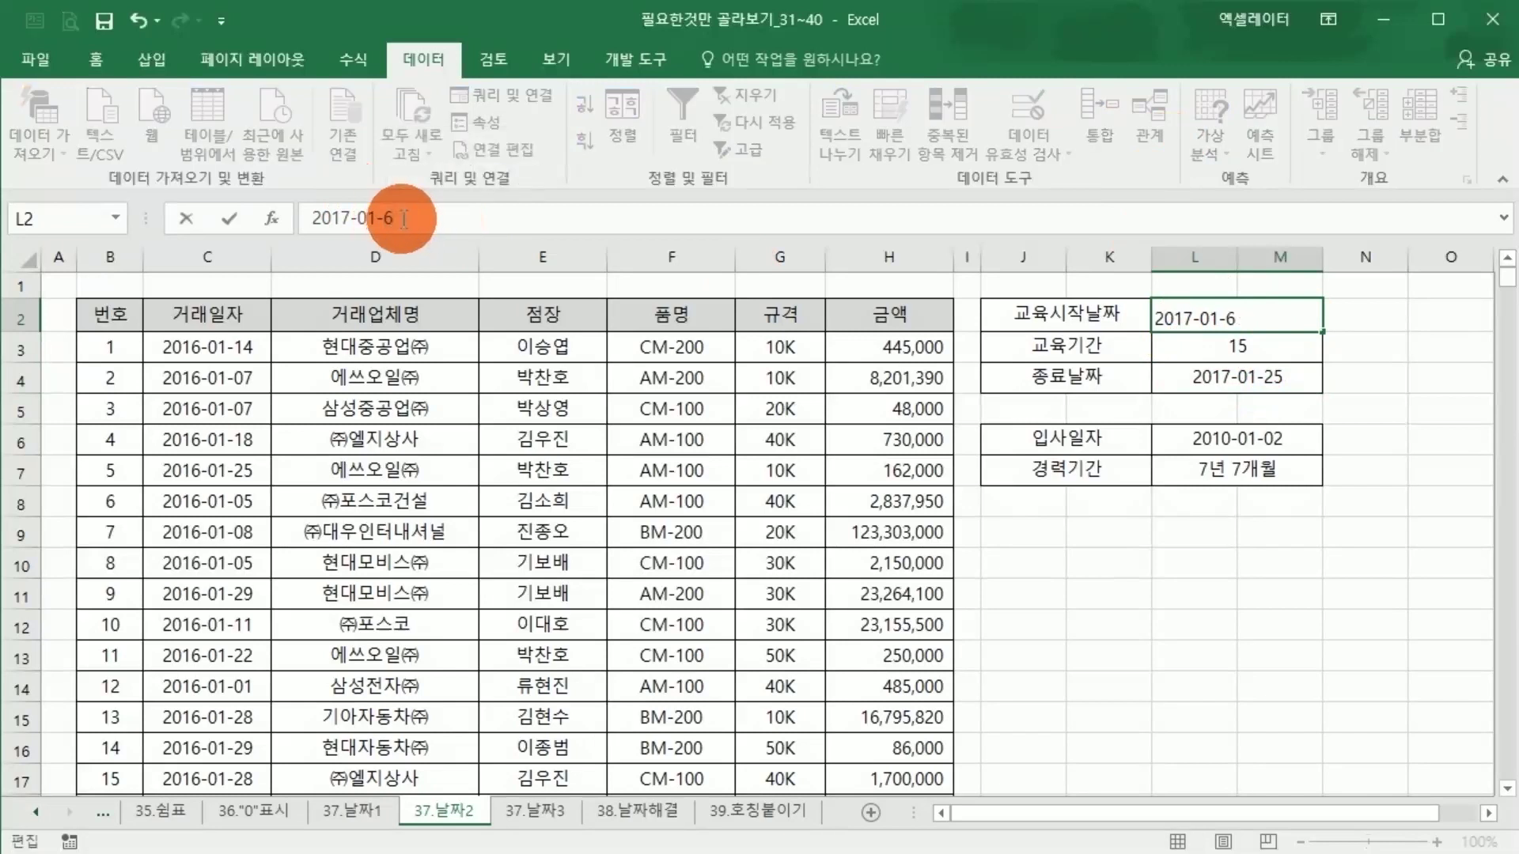
key(BackSpace)
text(10)
key(Return)
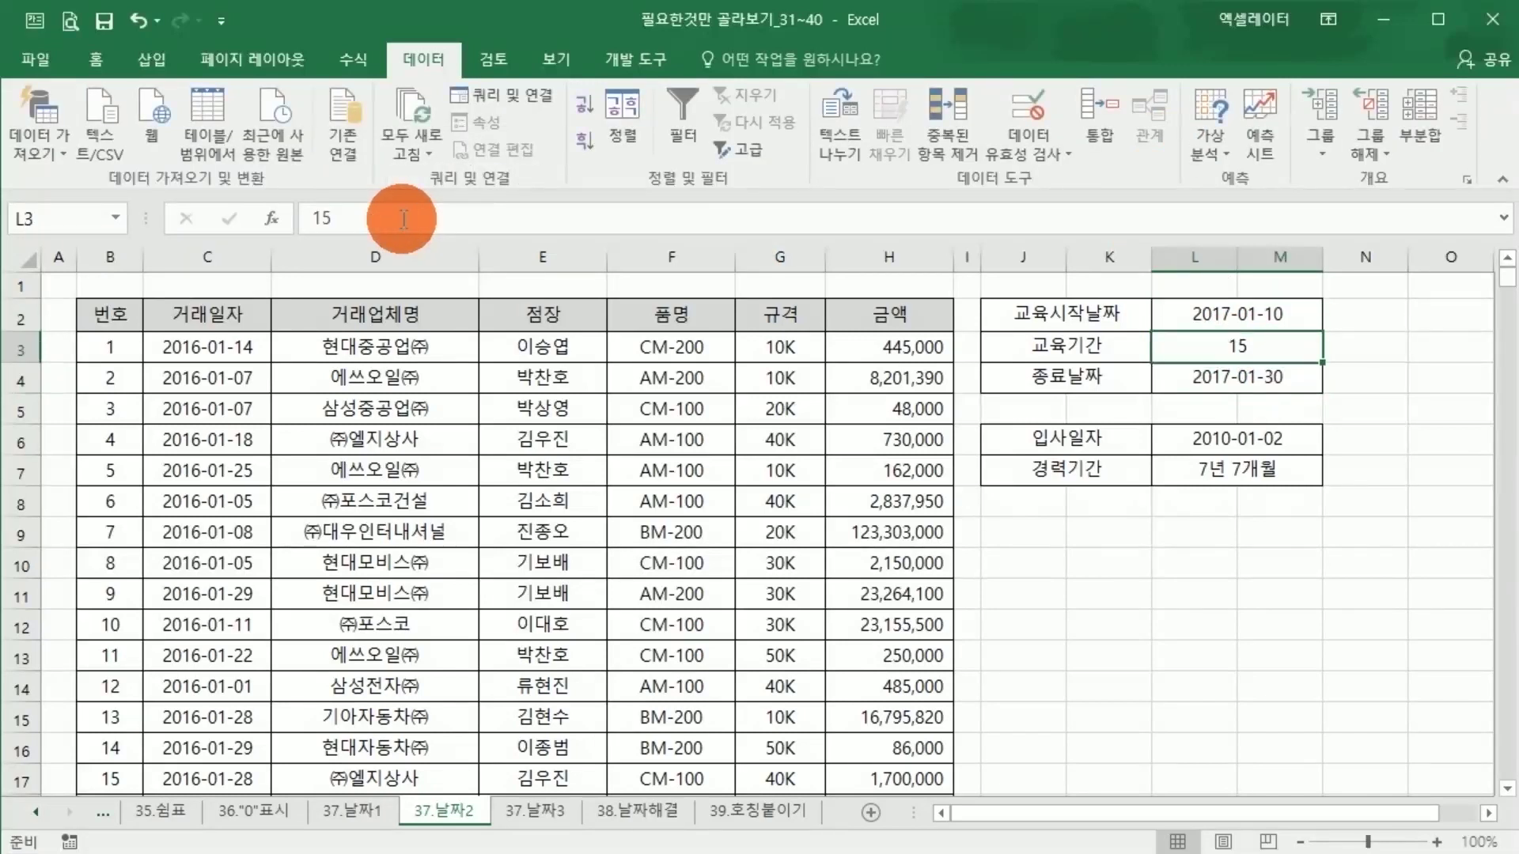
click(1237, 394)
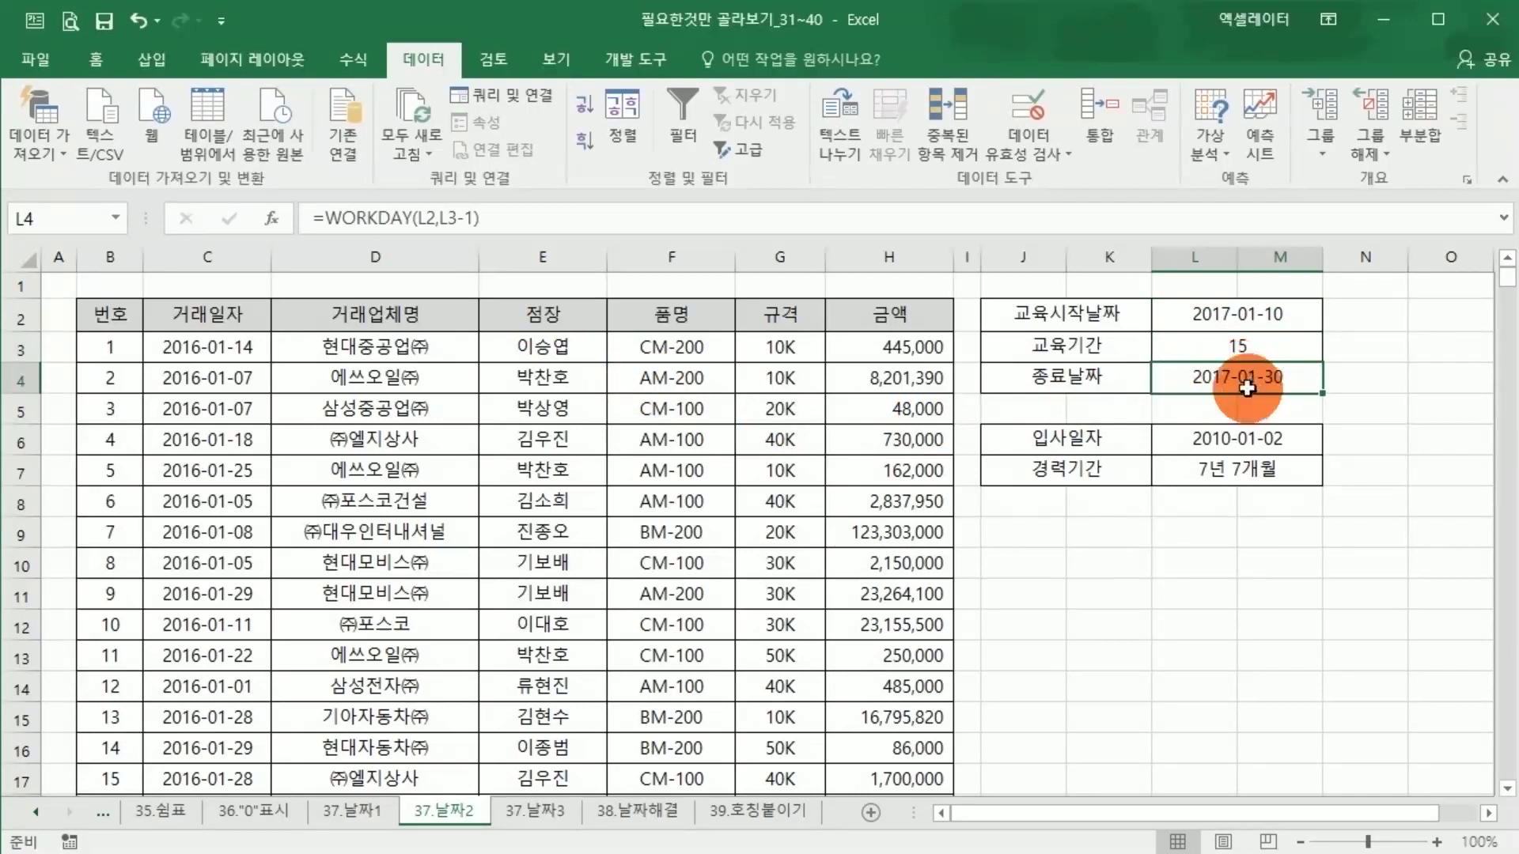
click(1222, 315)
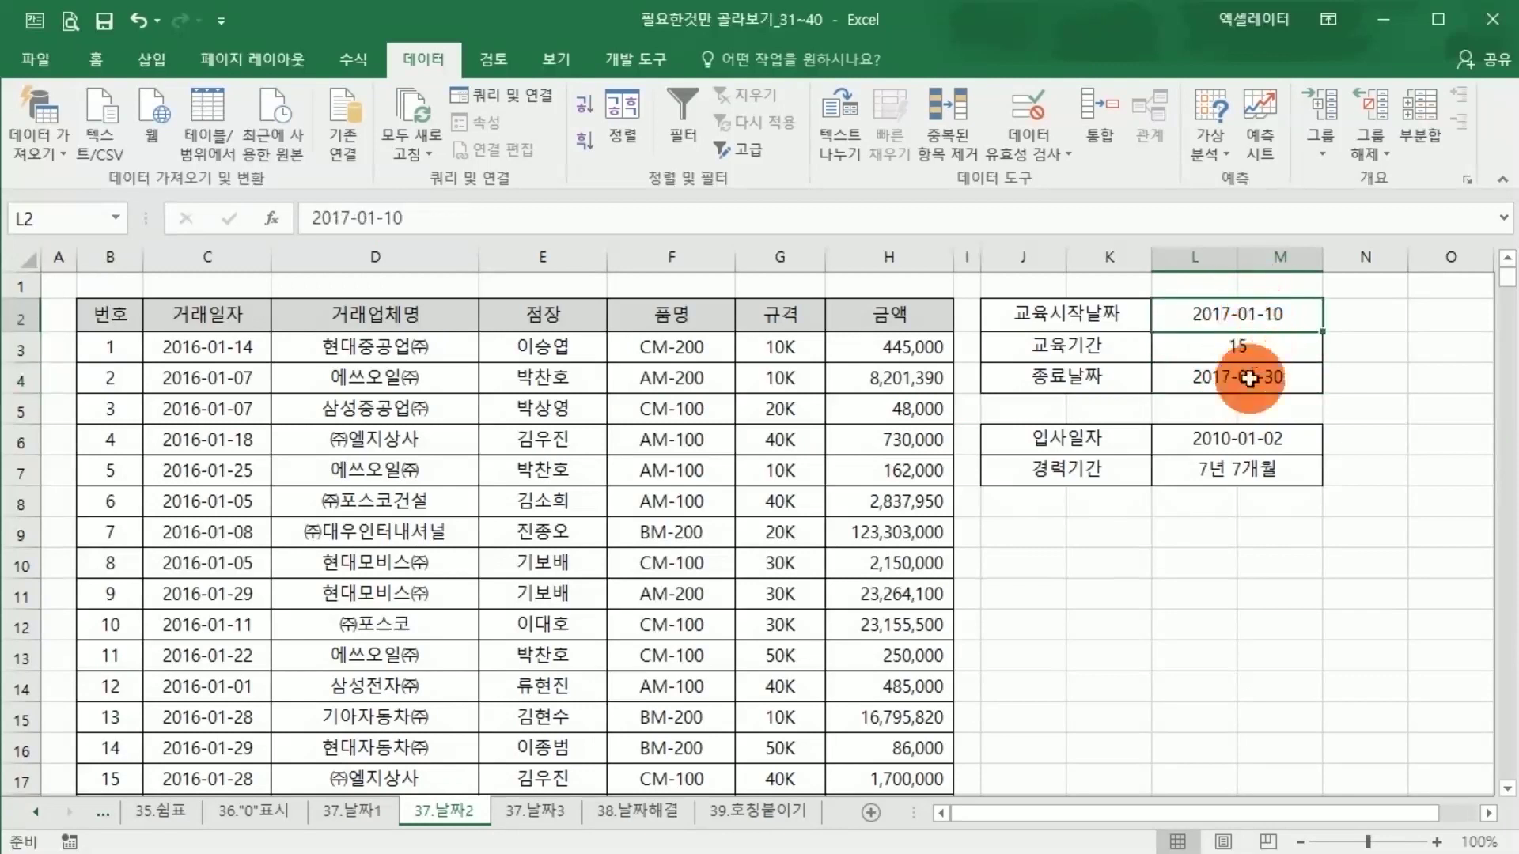
Step: Examine the 입사일자 in cell L6 and the 경력기간 formula in L7 that is calculated from it
click(1234, 439)
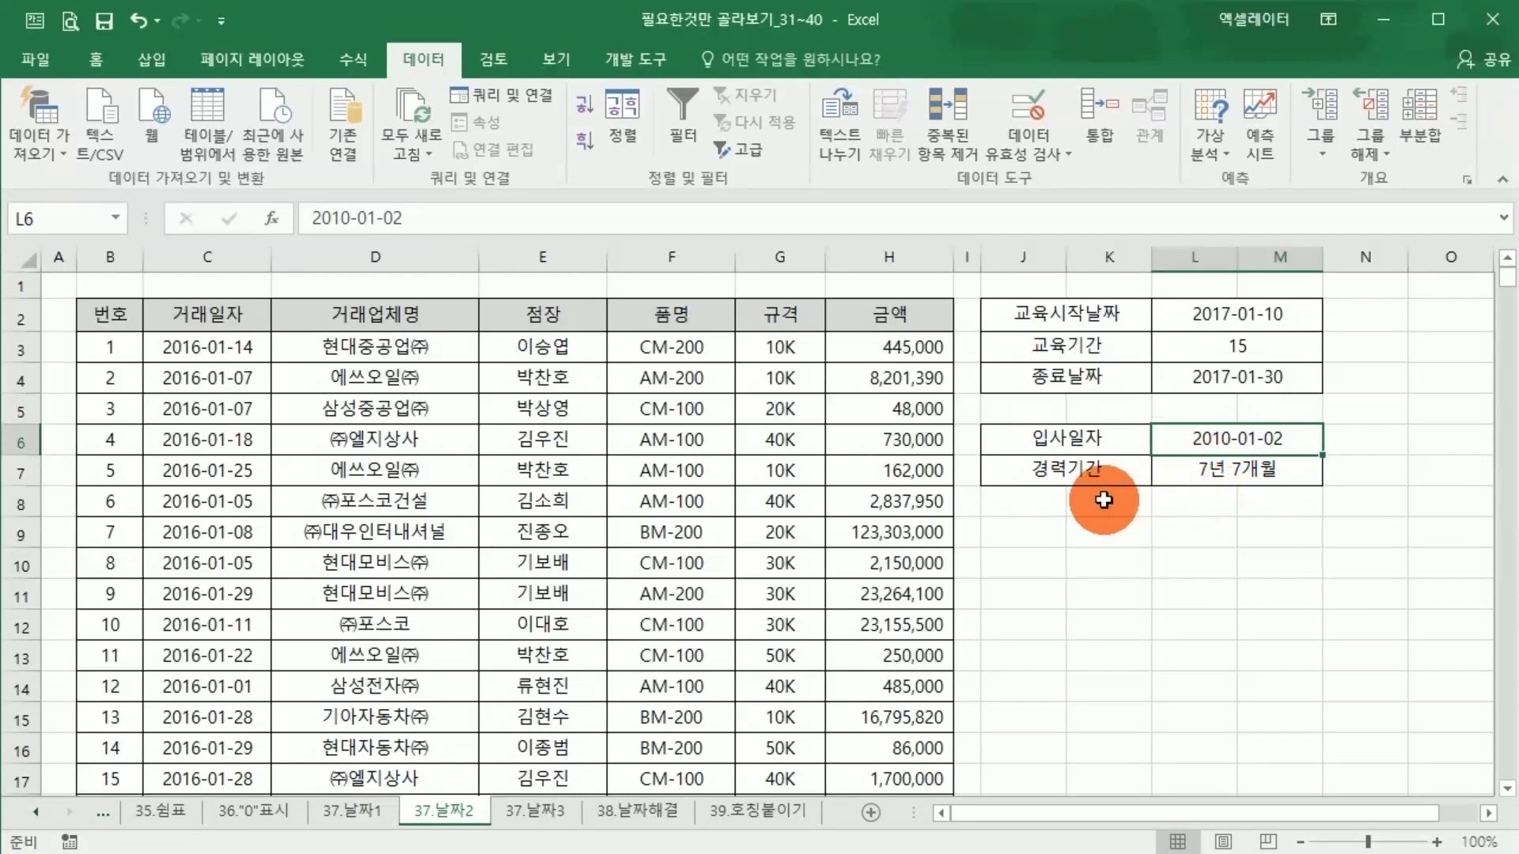
click(1078, 468)
click(1187, 470)
click(1092, 439)
click(1193, 442)
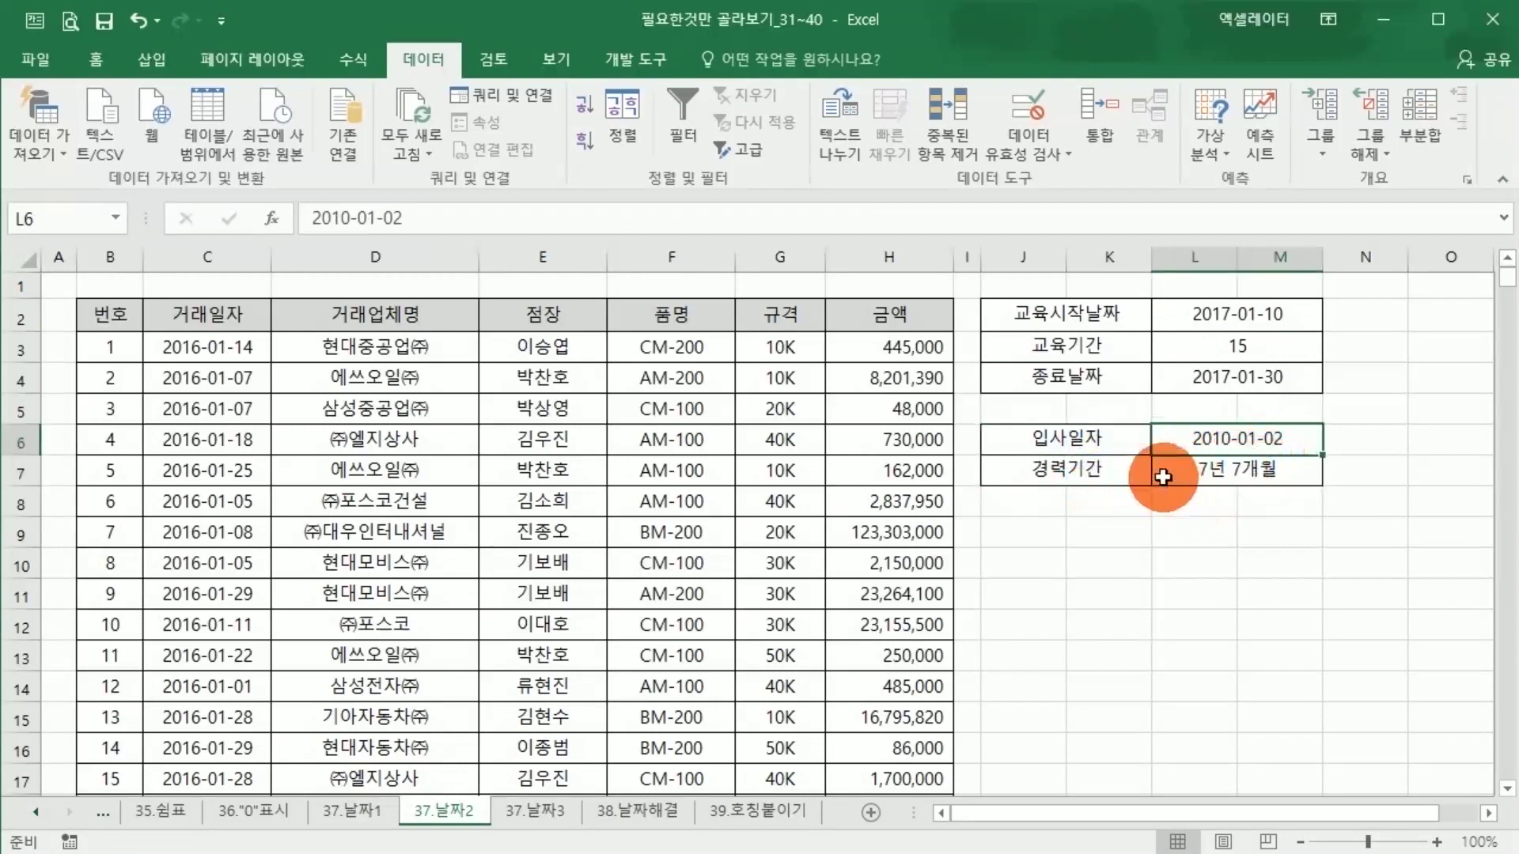
click(1216, 465)
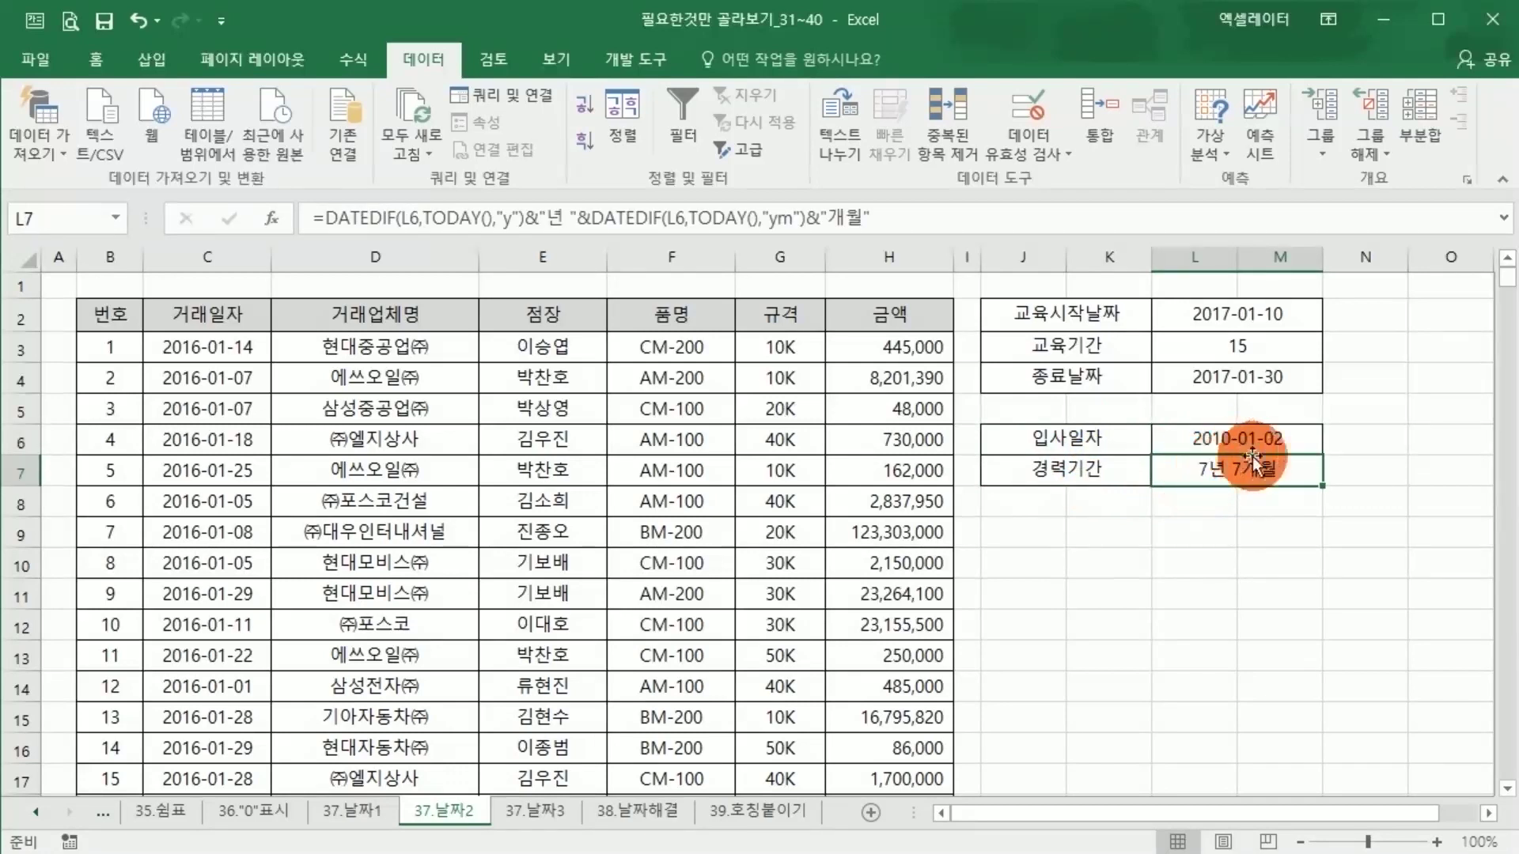
Step: Set the 입사일자 in cell L6 to 2015-01-02 and check the 경력기간 in L7
click(1266, 439)
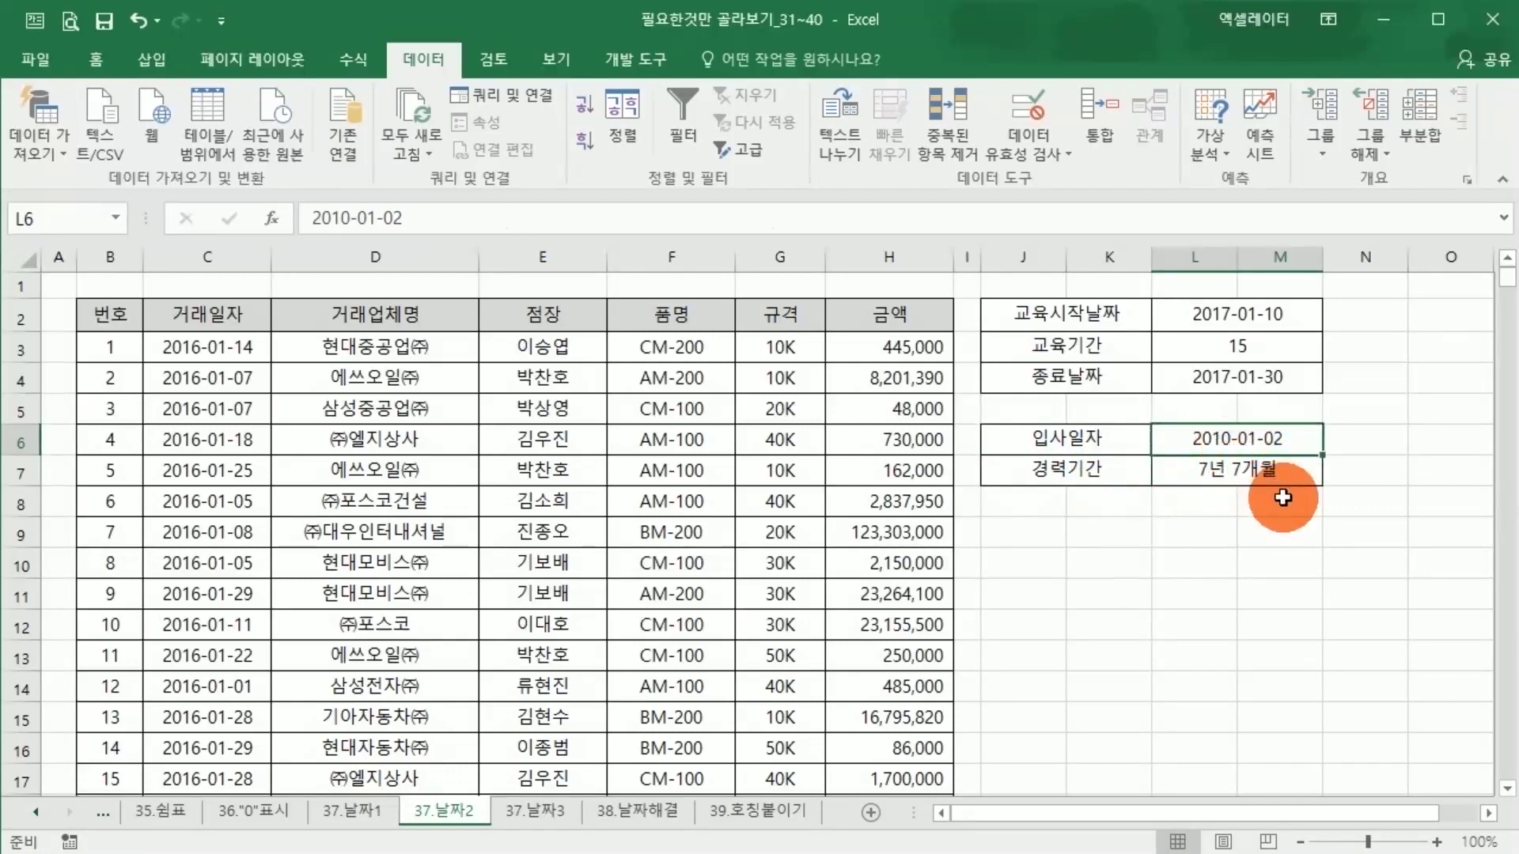
text(2)
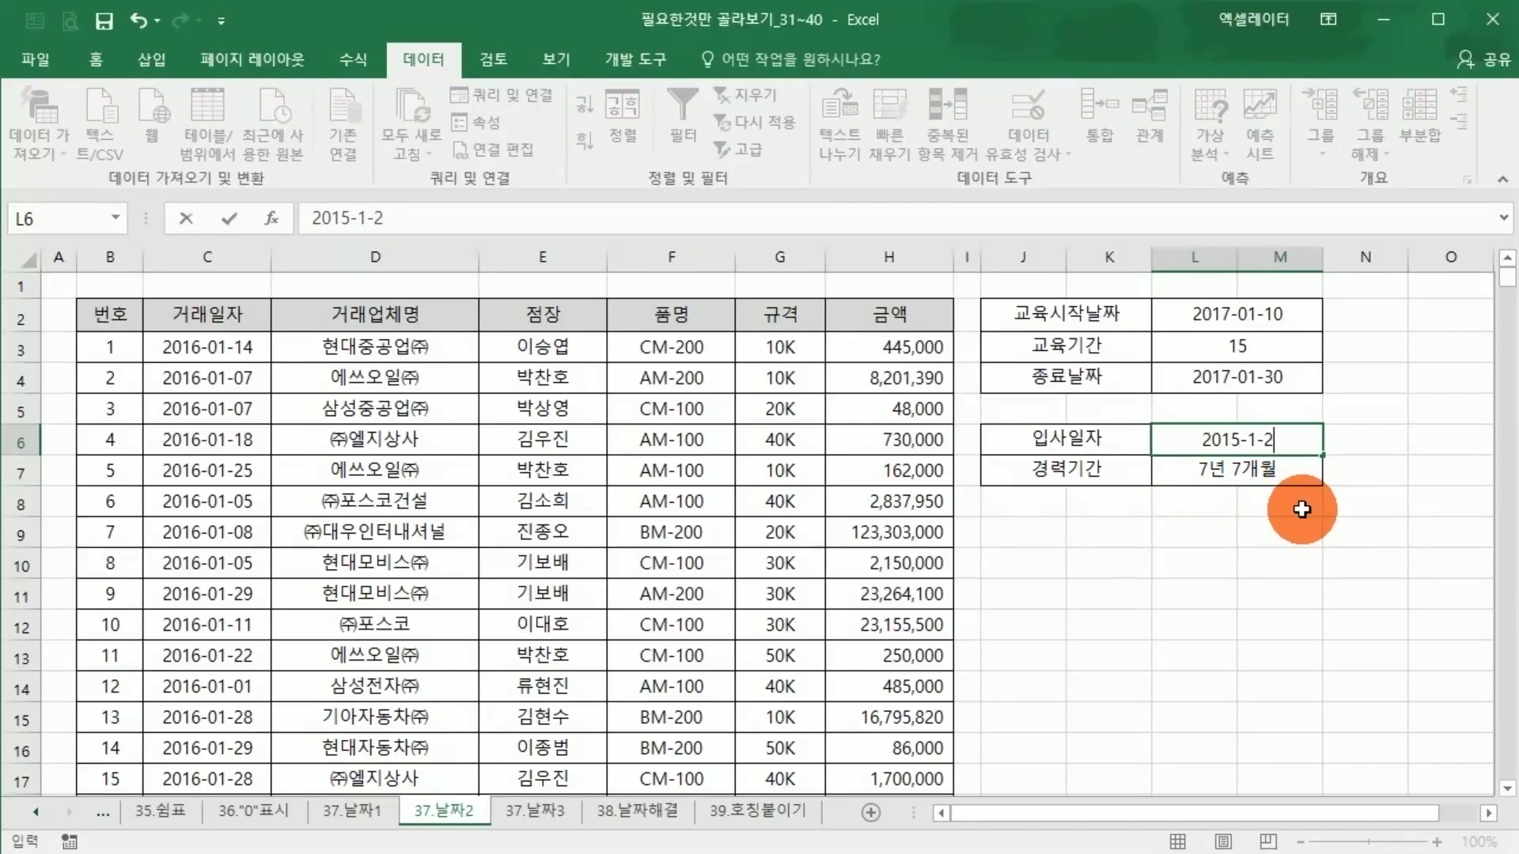
key(Return)
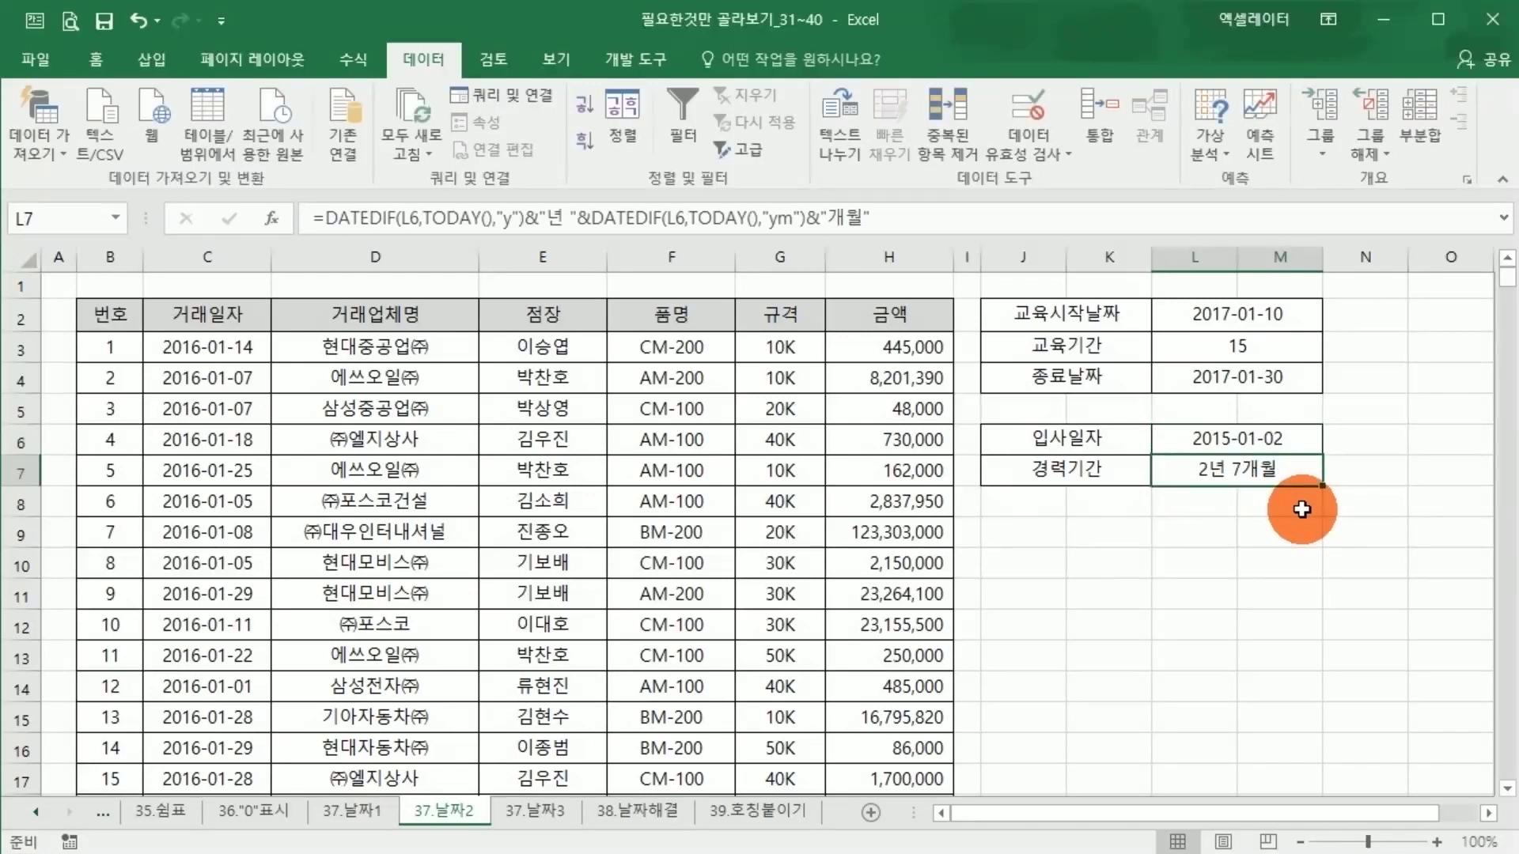
click(1218, 440)
click(1215, 467)
click(1218, 440)
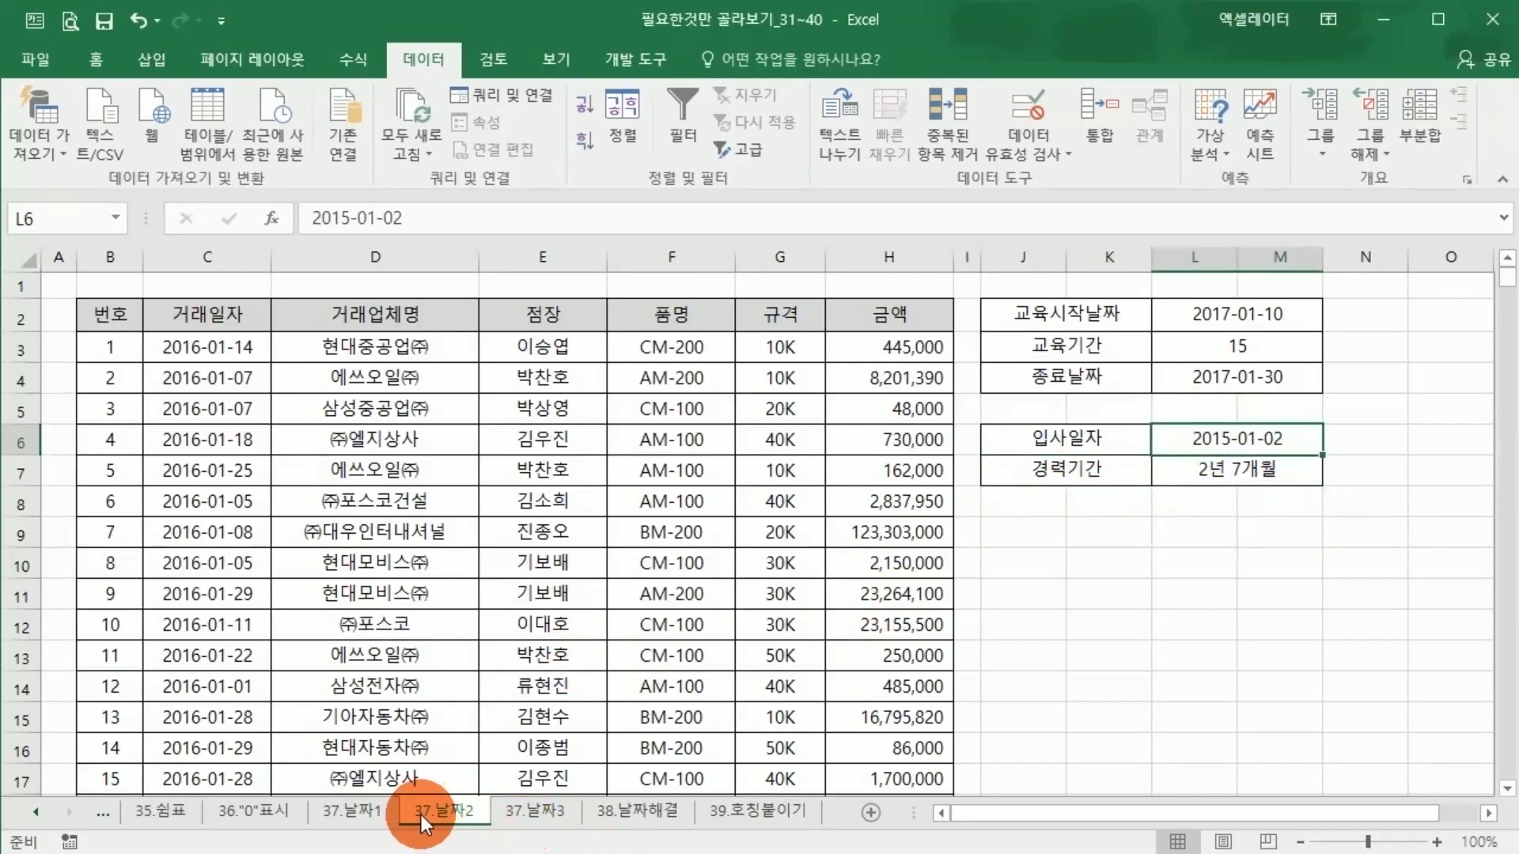
click(1078, 577)
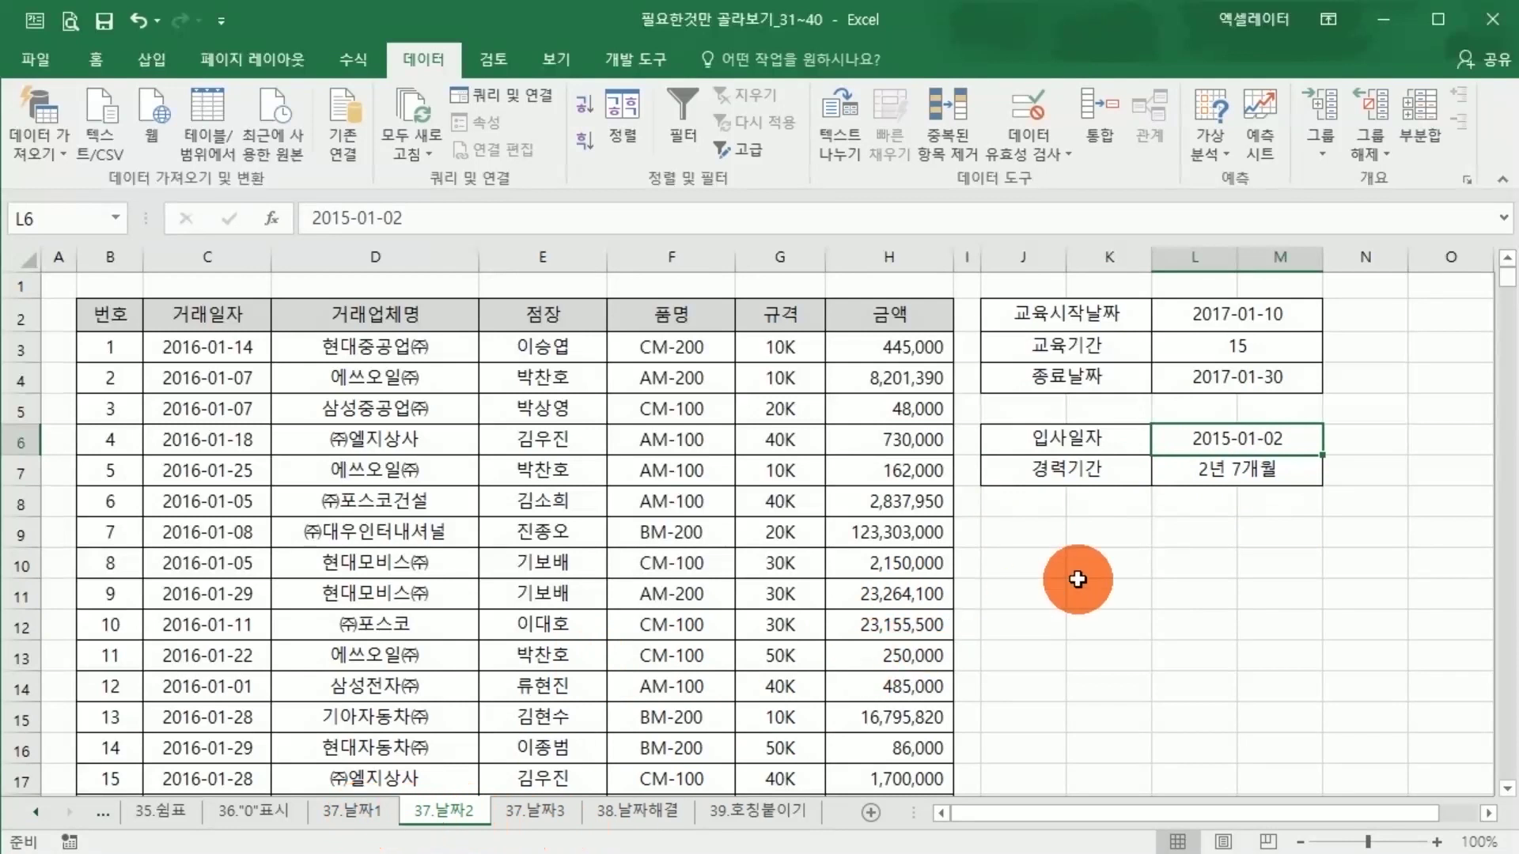
drag(1028, 530, 1266, 710)
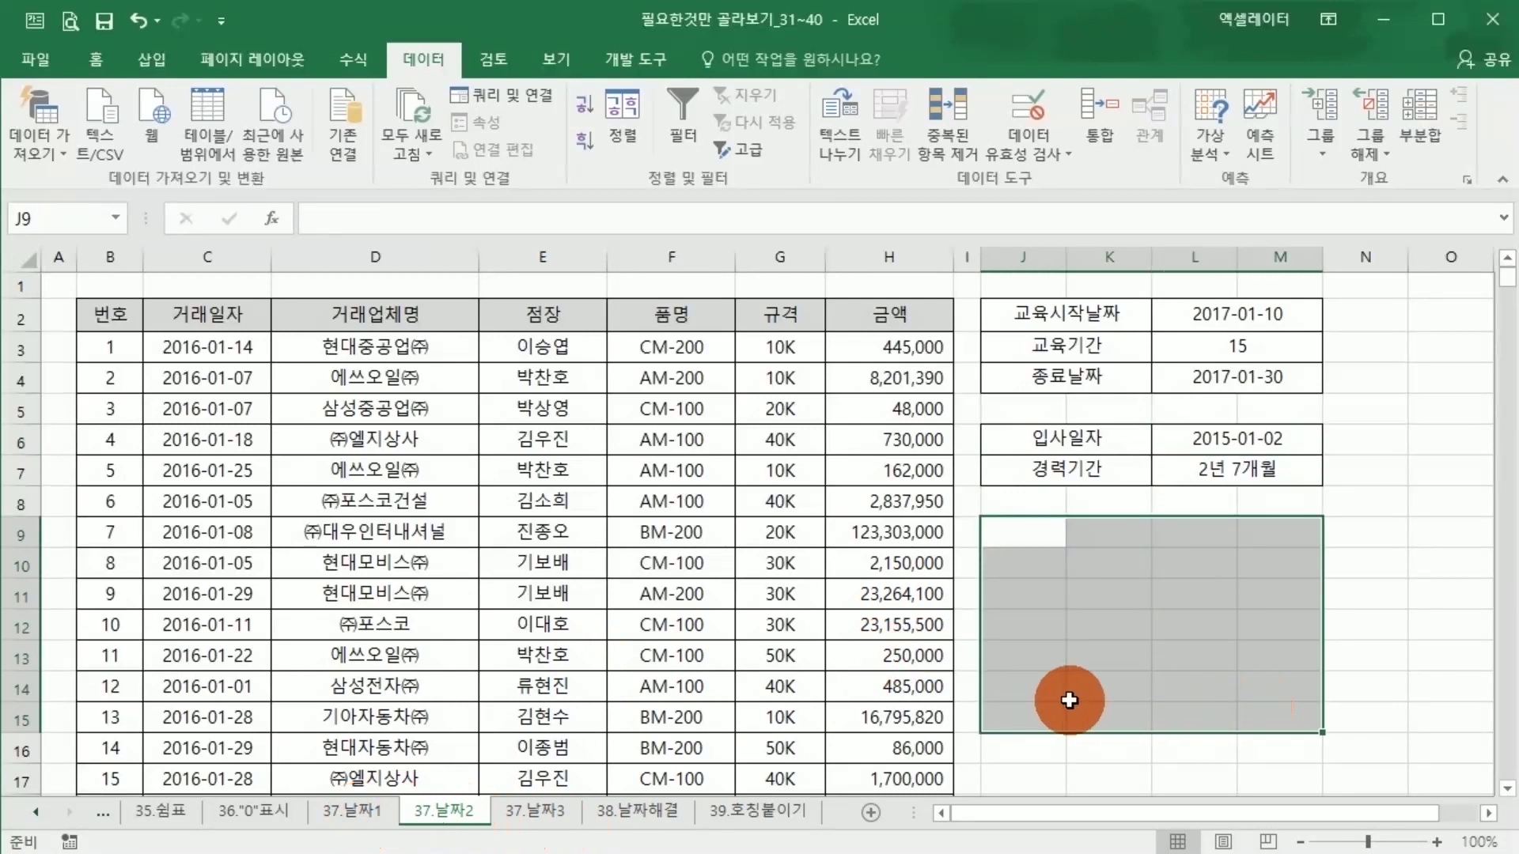
click(427, 663)
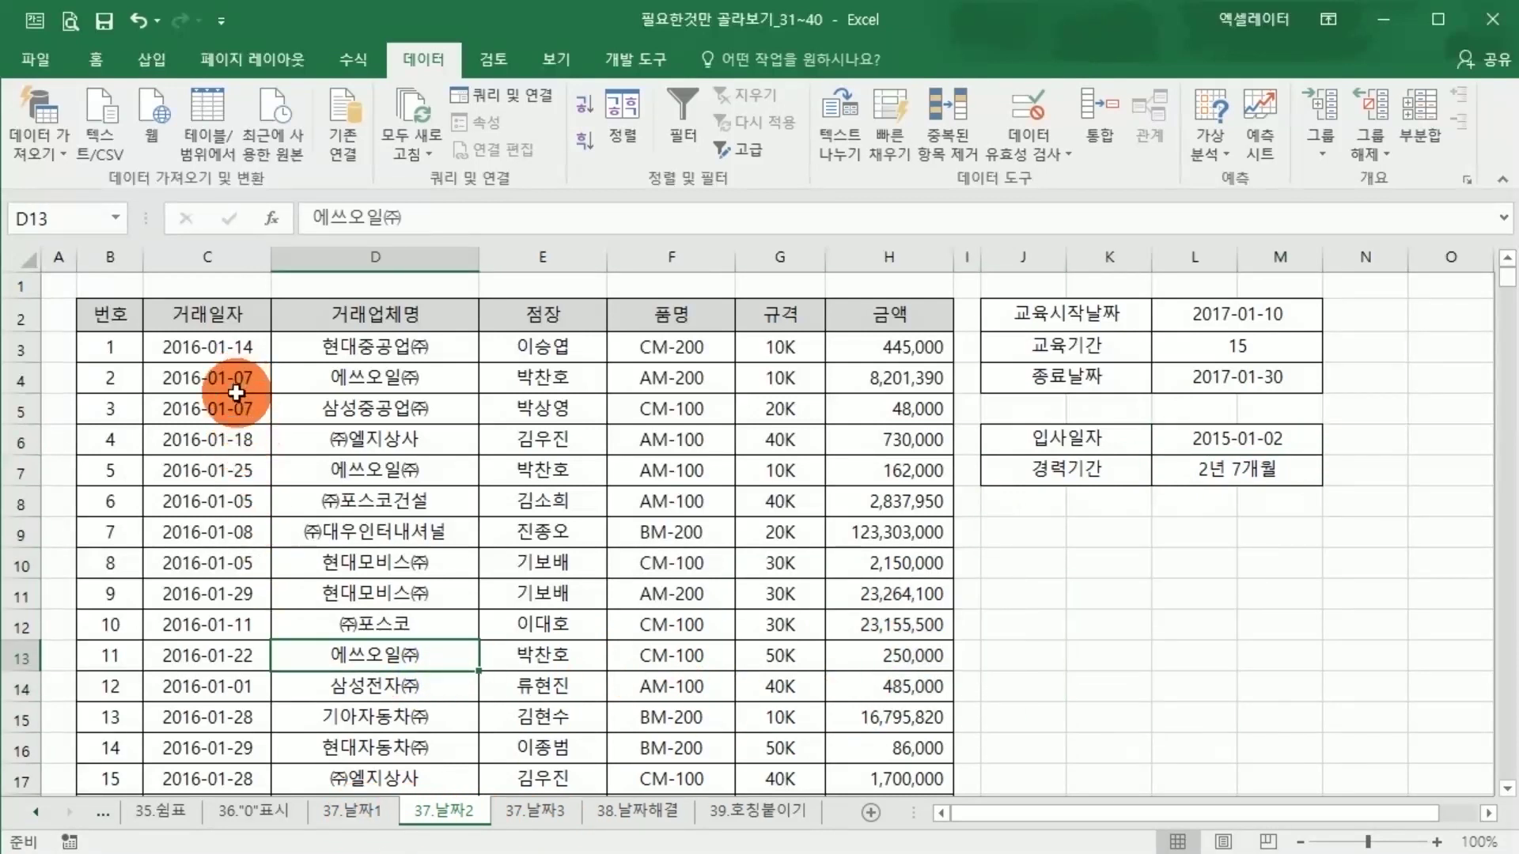
Step: On the 37.날짜1 sheet, examine the 일련번호 and 날짜 table and the heading about dates being stored as serial numbers
click(352, 808)
click(341, 610)
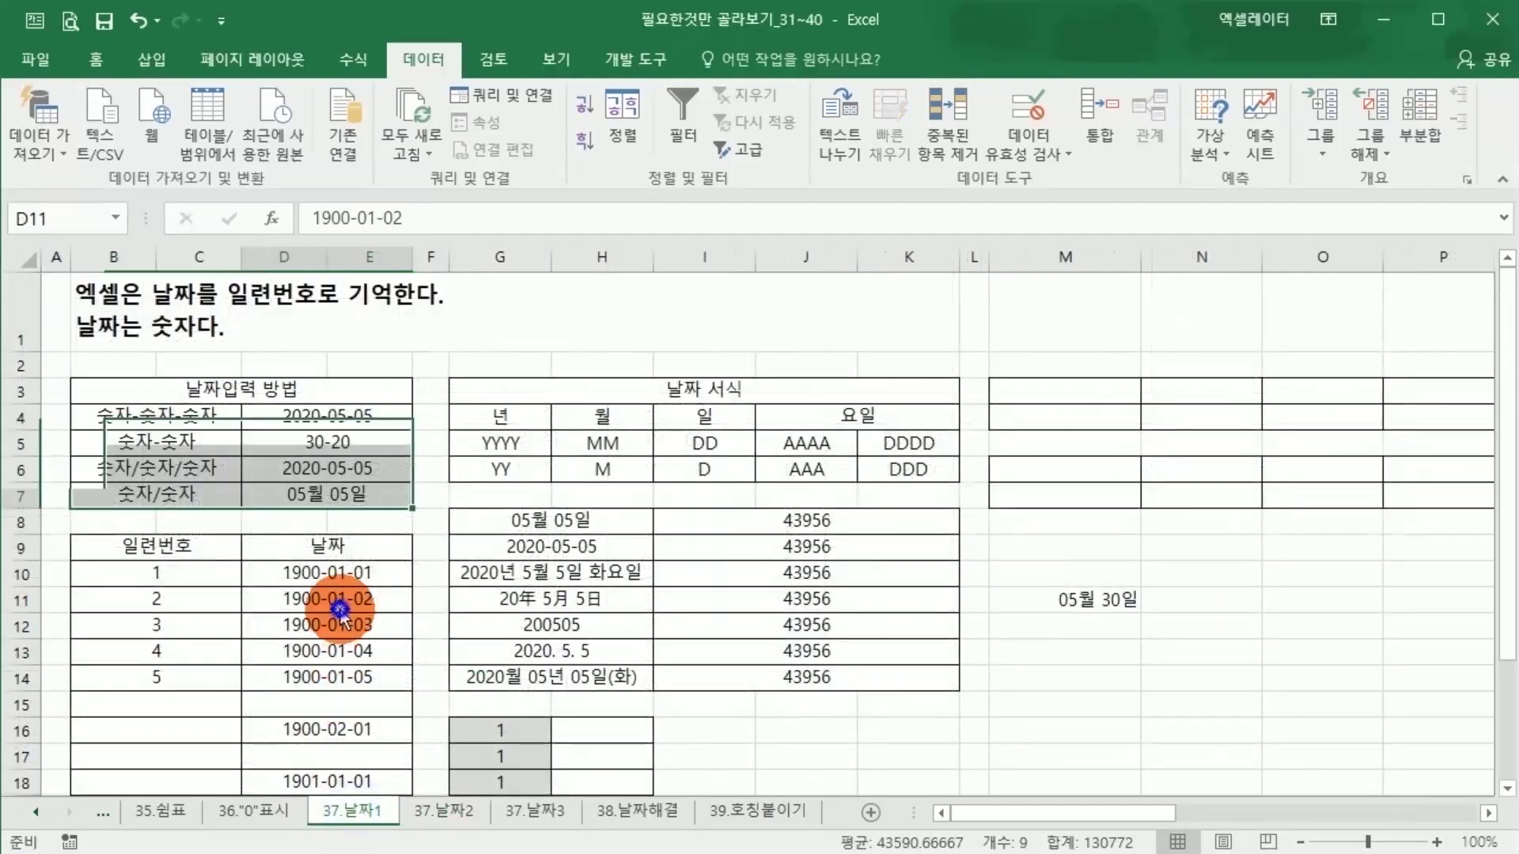
click(328, 546)
click(119, 546)
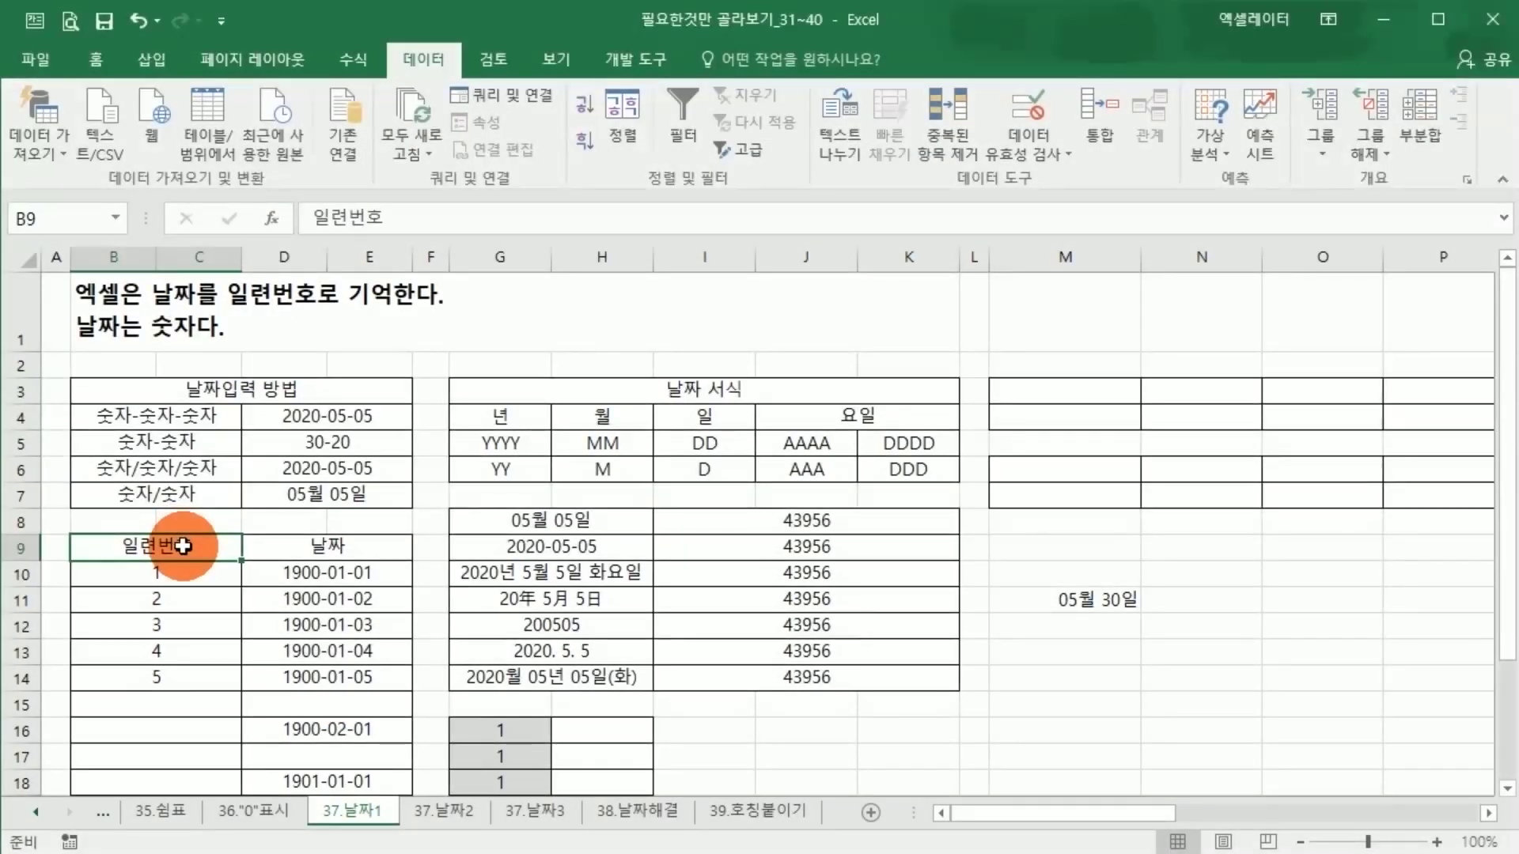
click(263, 572)
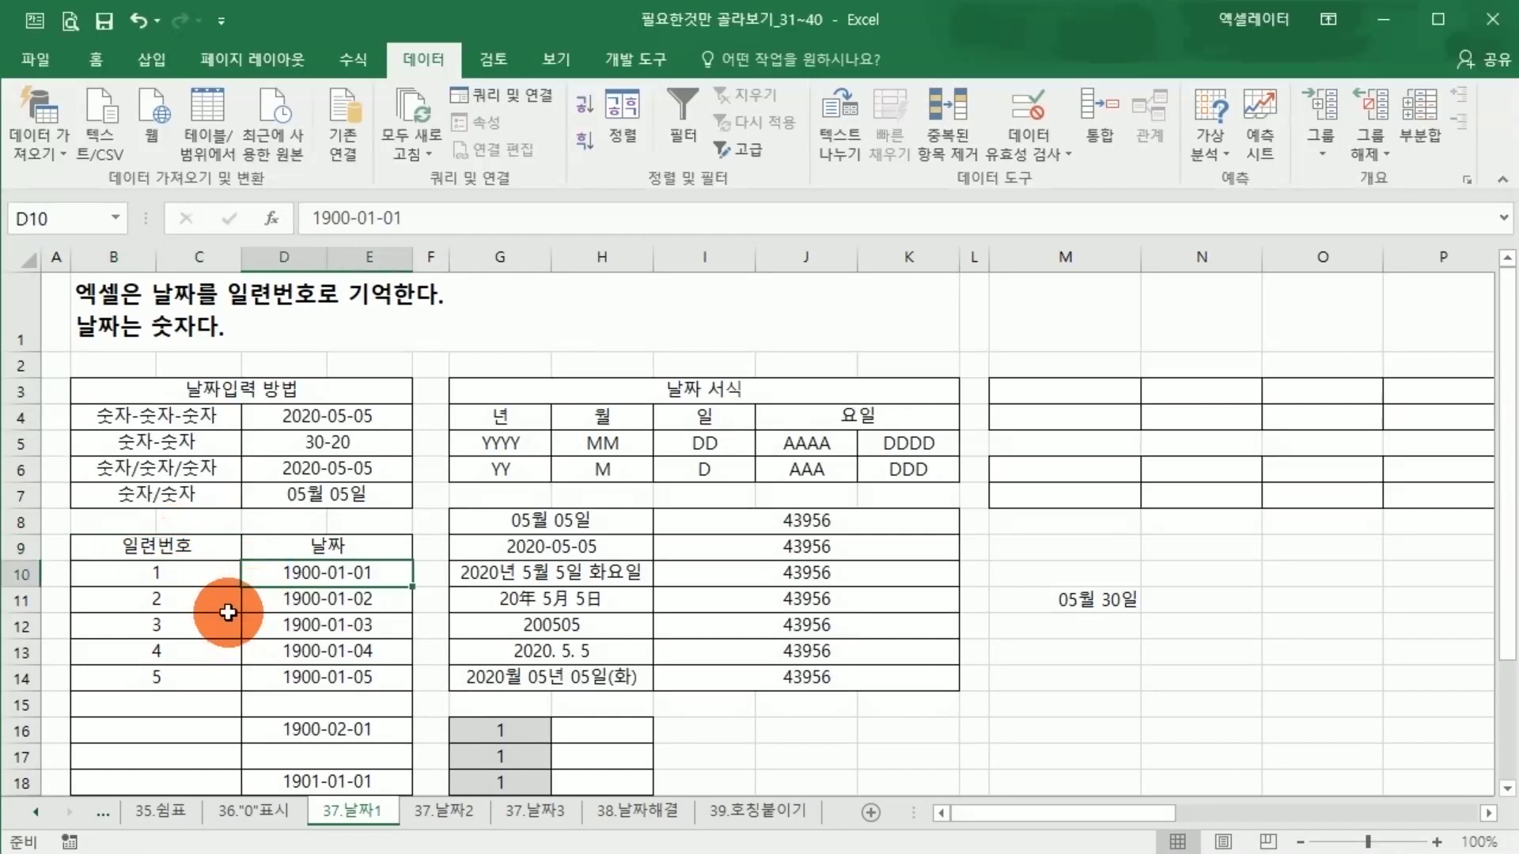
drag(205, 568, 216, 682)
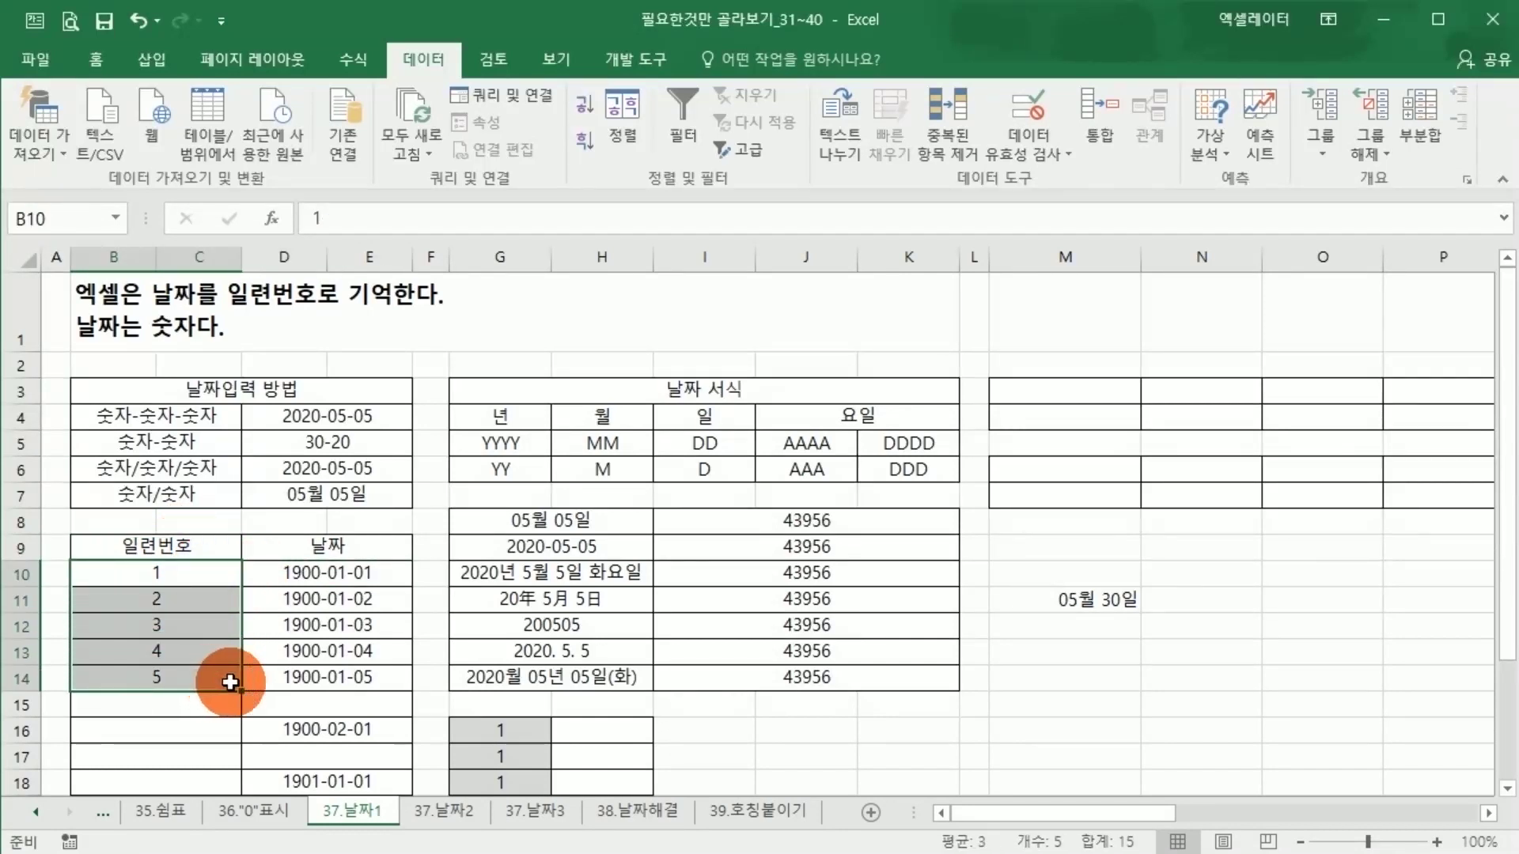
click(135, 323)
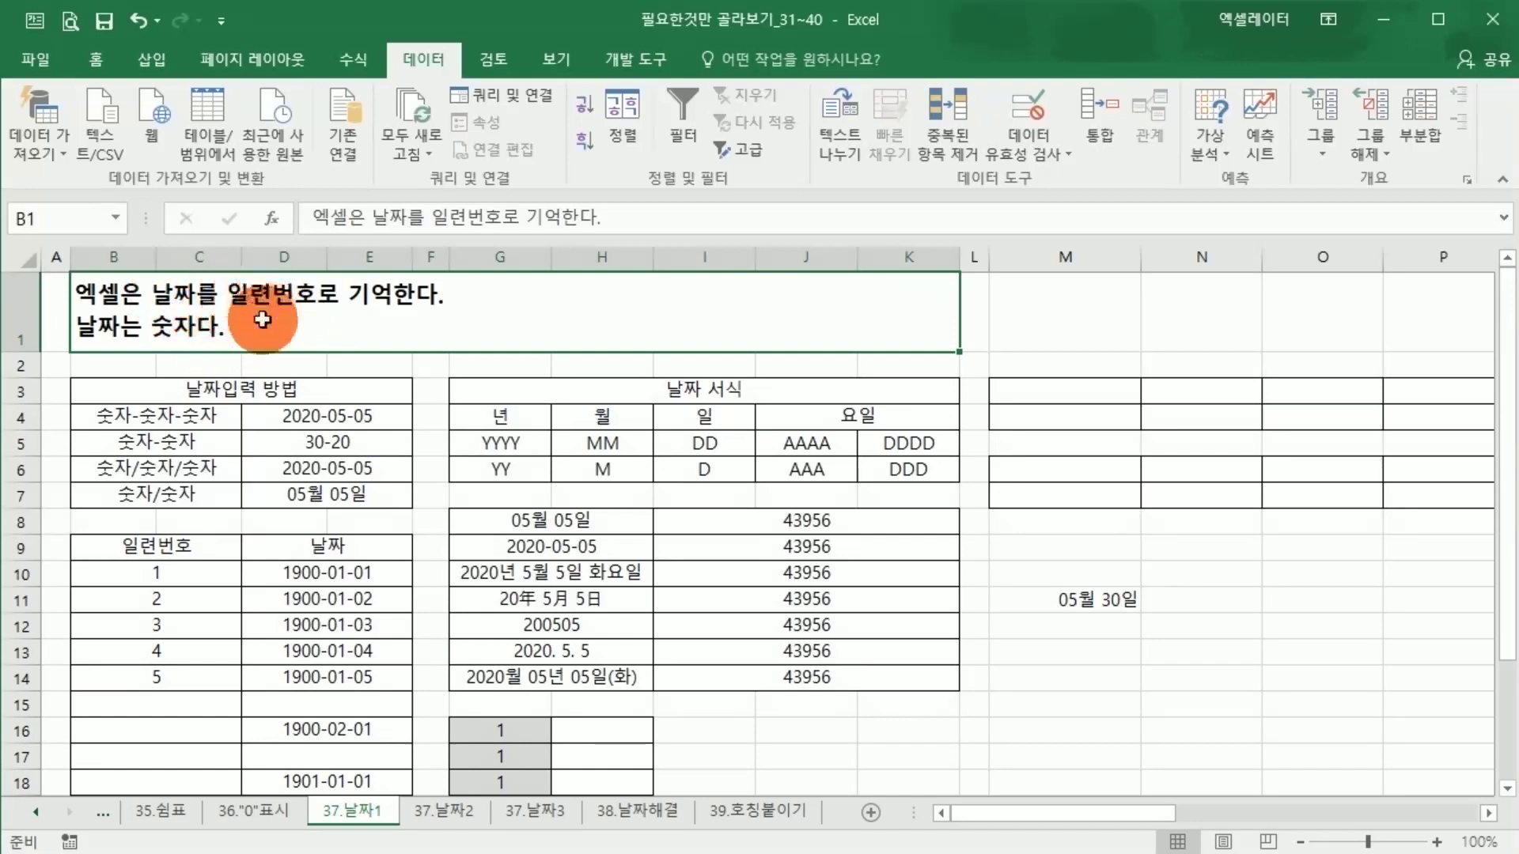
click(245, 706)
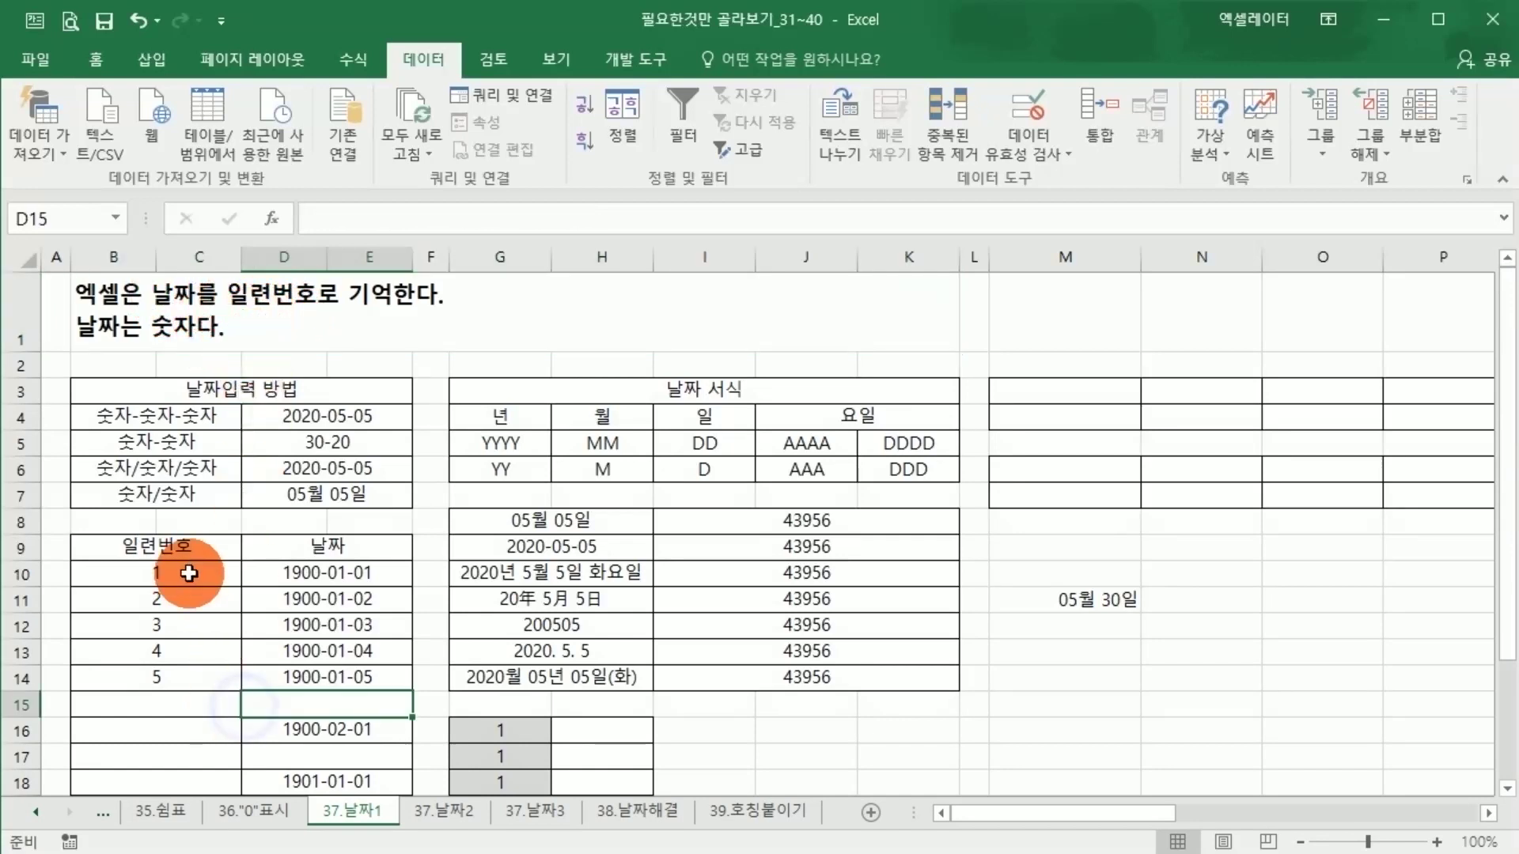
click(285, 576)
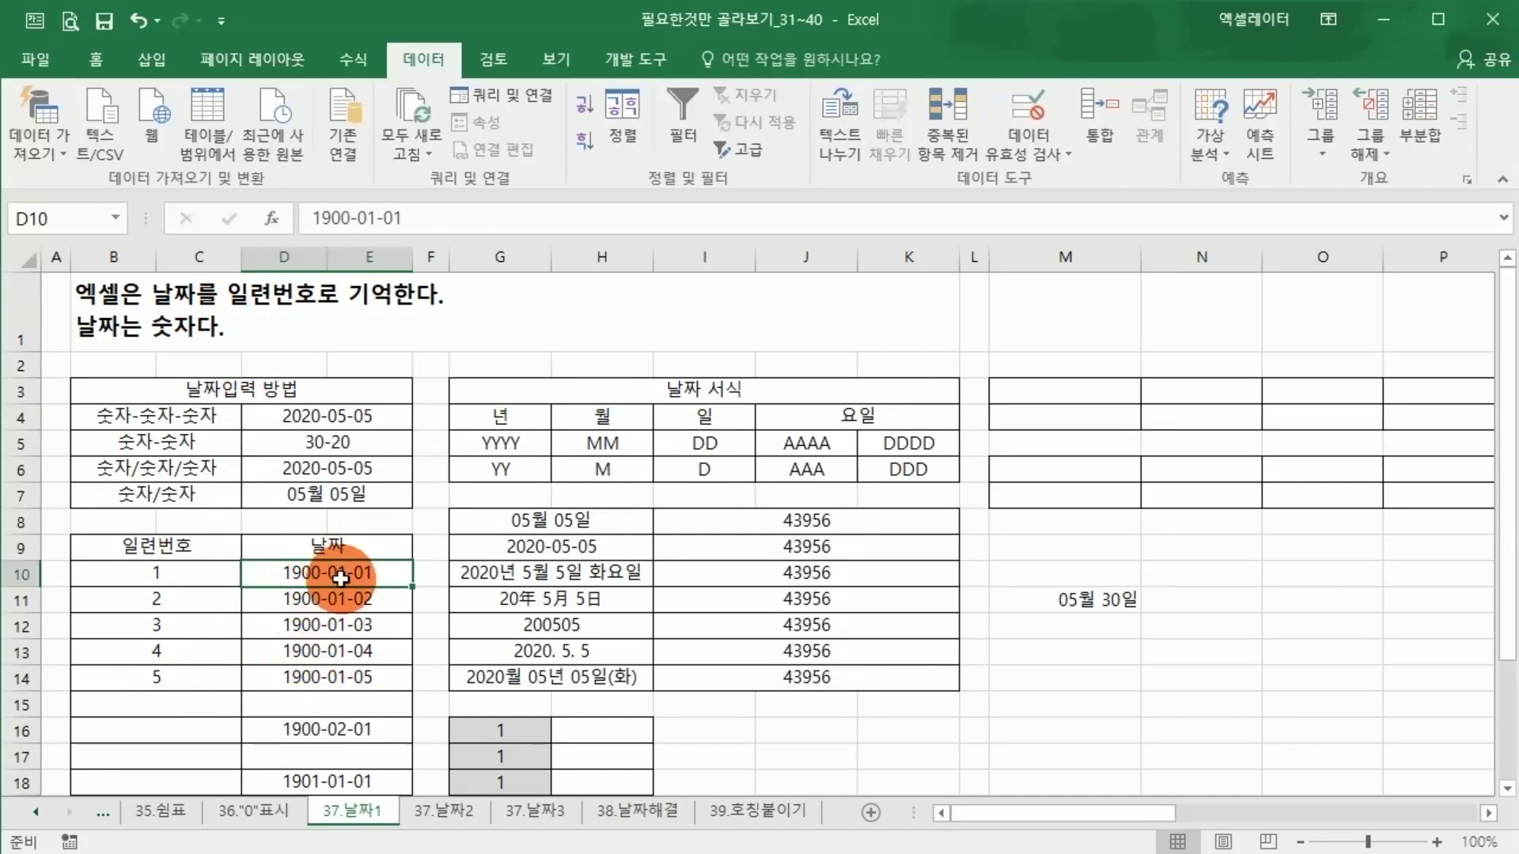
click(203, 574)
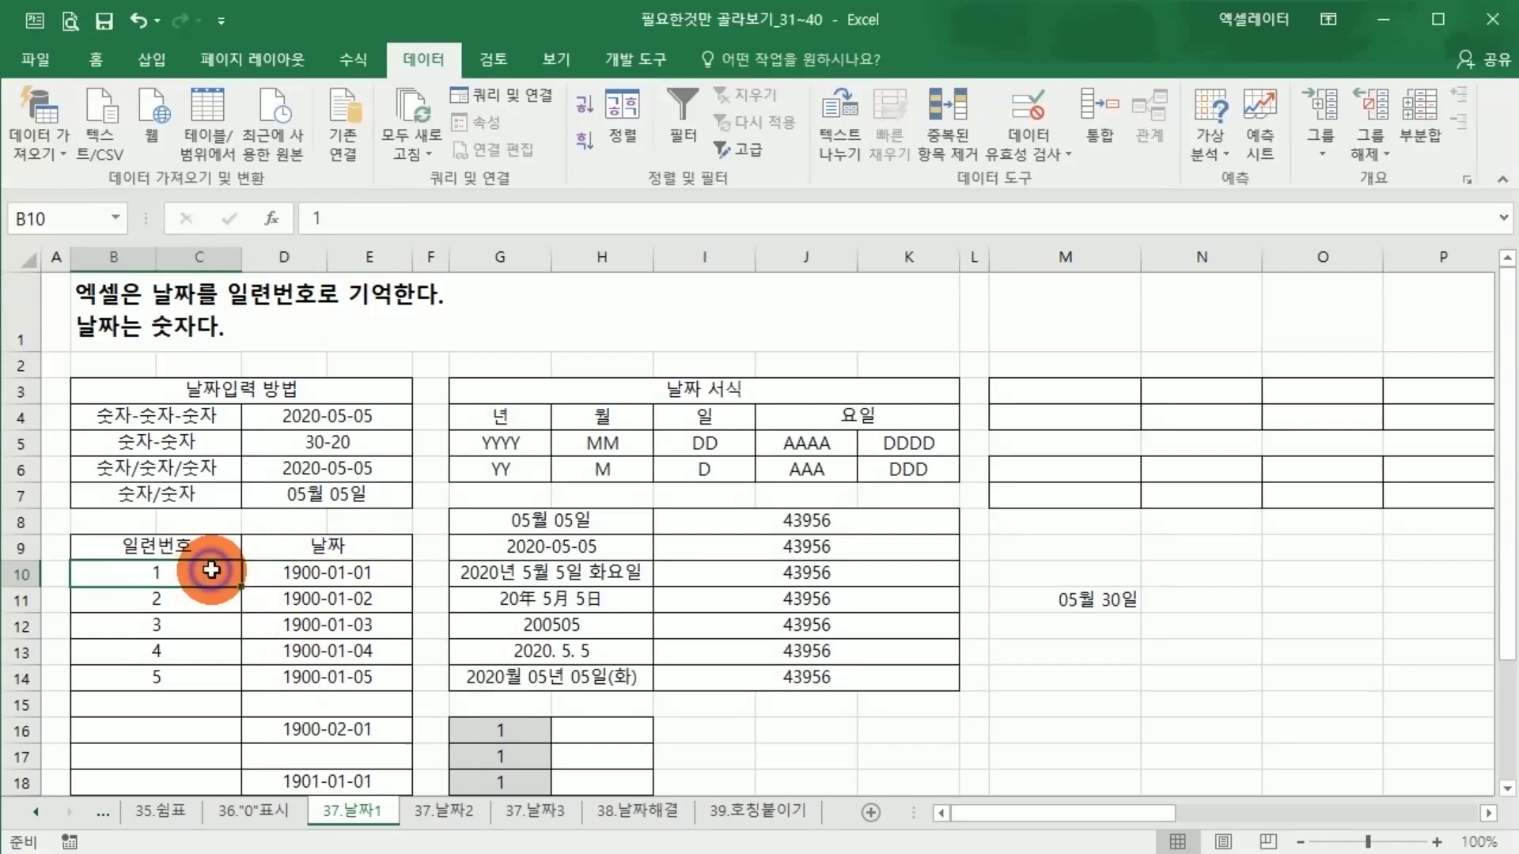
click(281, 601)
Step: Enter 1899-12-31 in cell M13 and check how the entry is aligned
click(1056, 650)
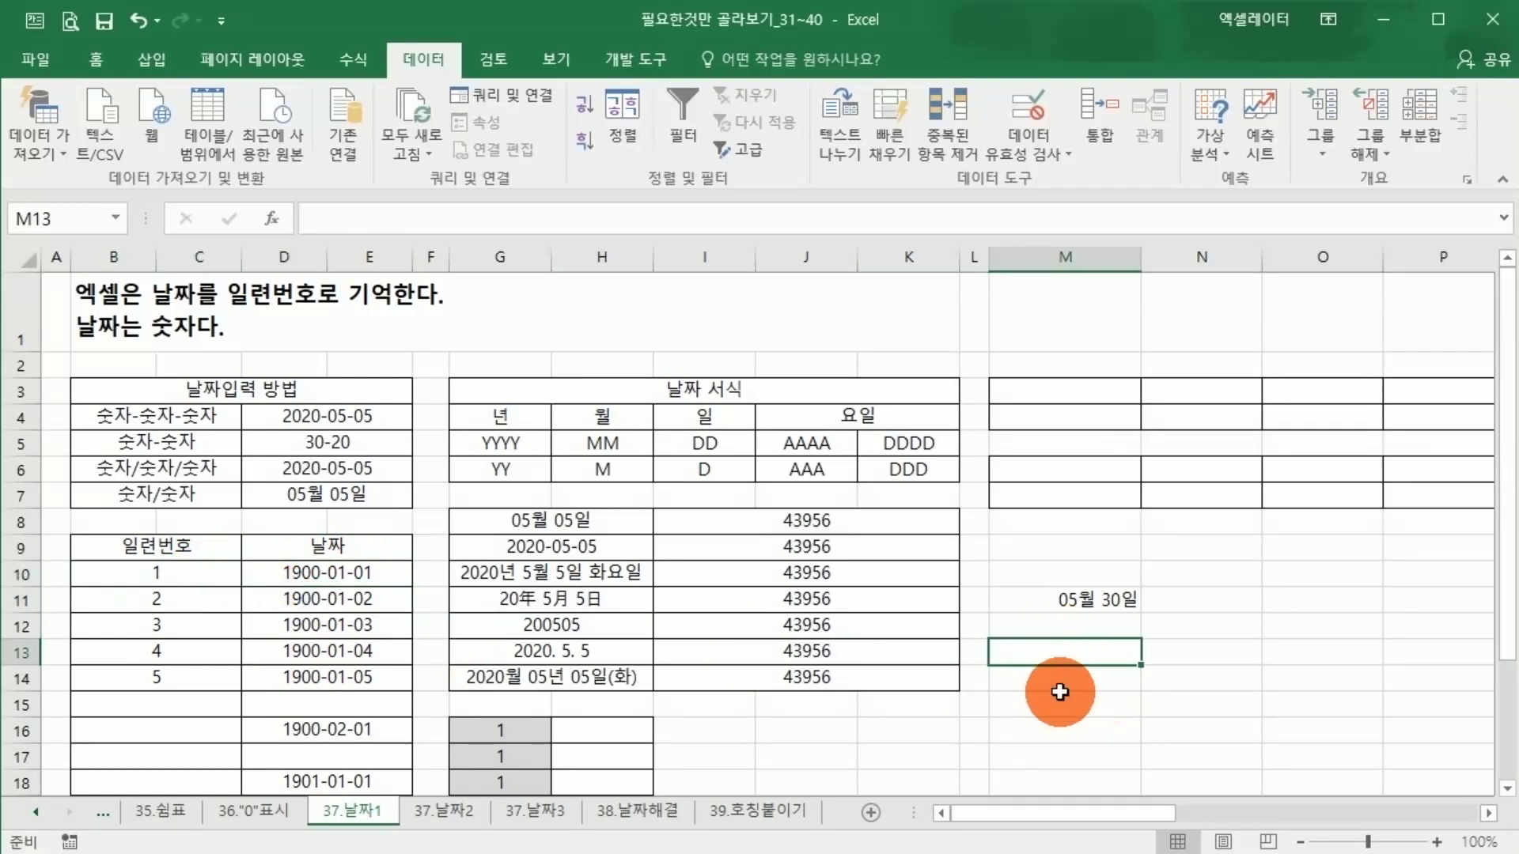
text(1899-12-31)
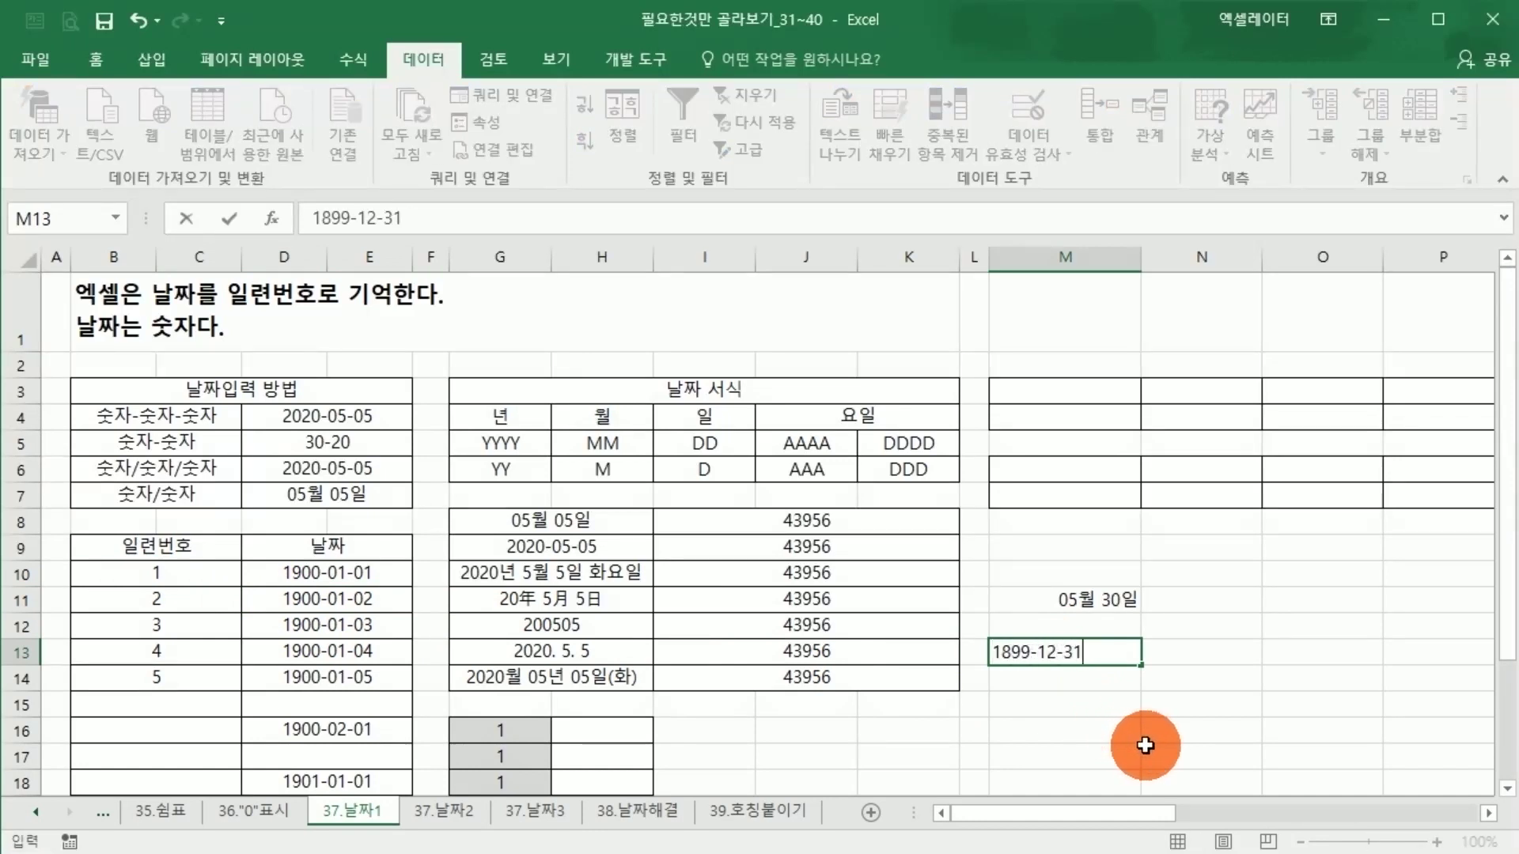
key(Return)
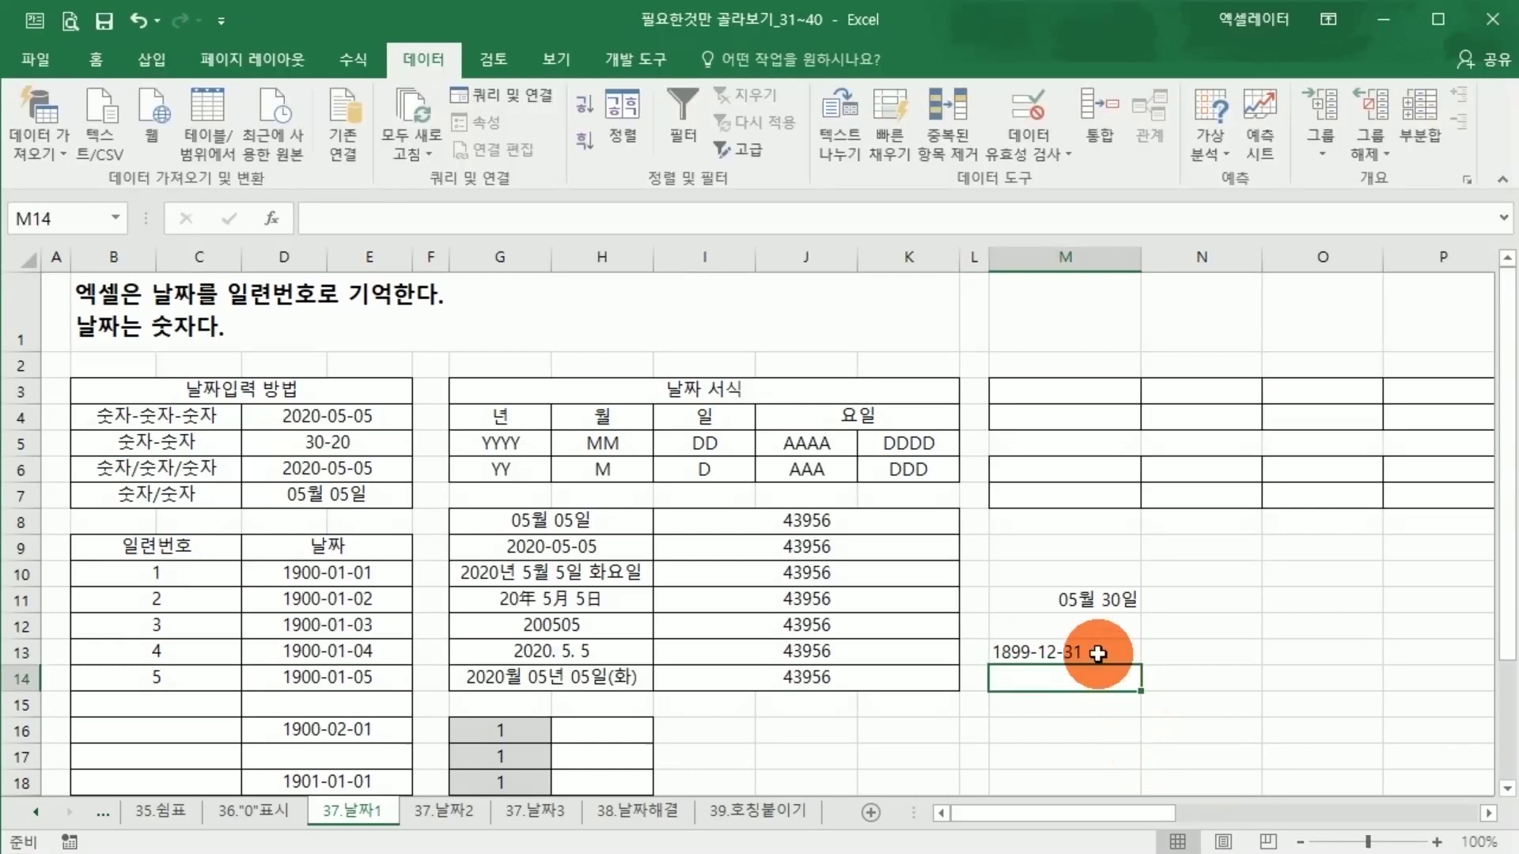
click(1091, 651)
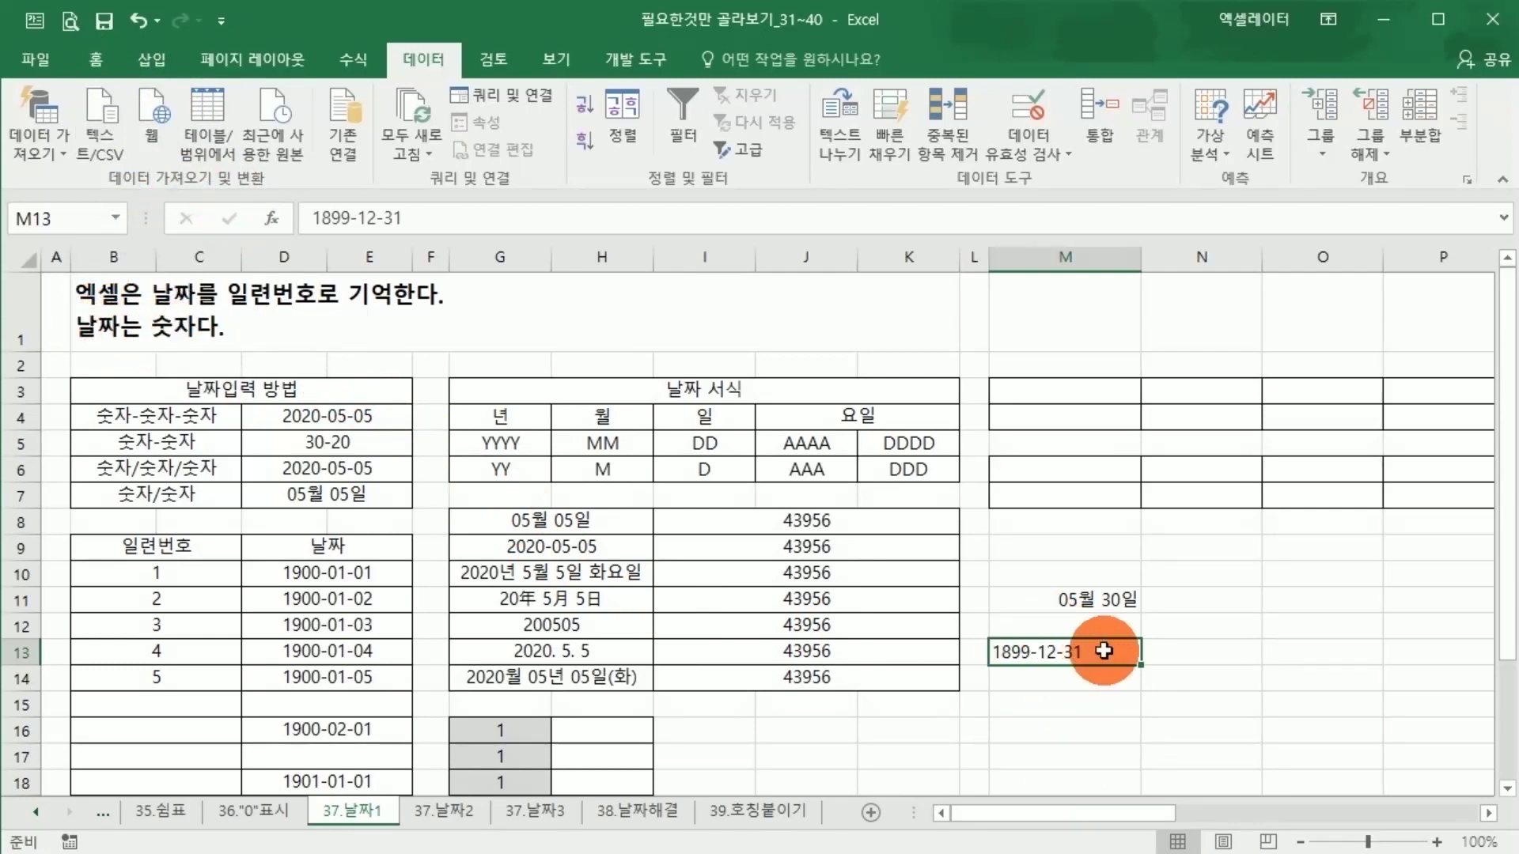
Step: Enter 1900-01-01 in cell M14 and compare it with the entry in M13
click(1060, 690)
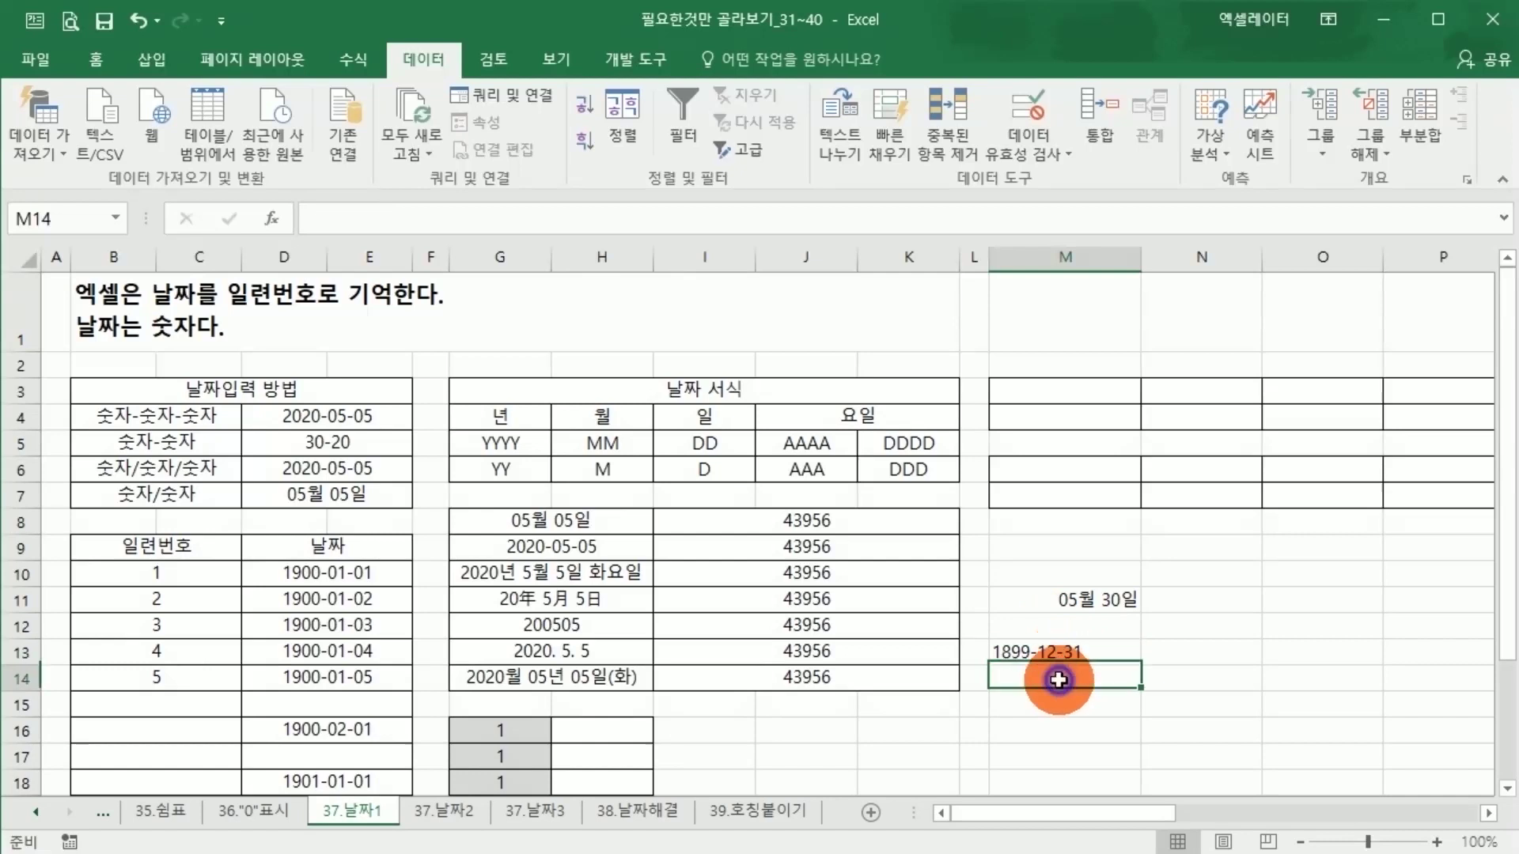
text(190)
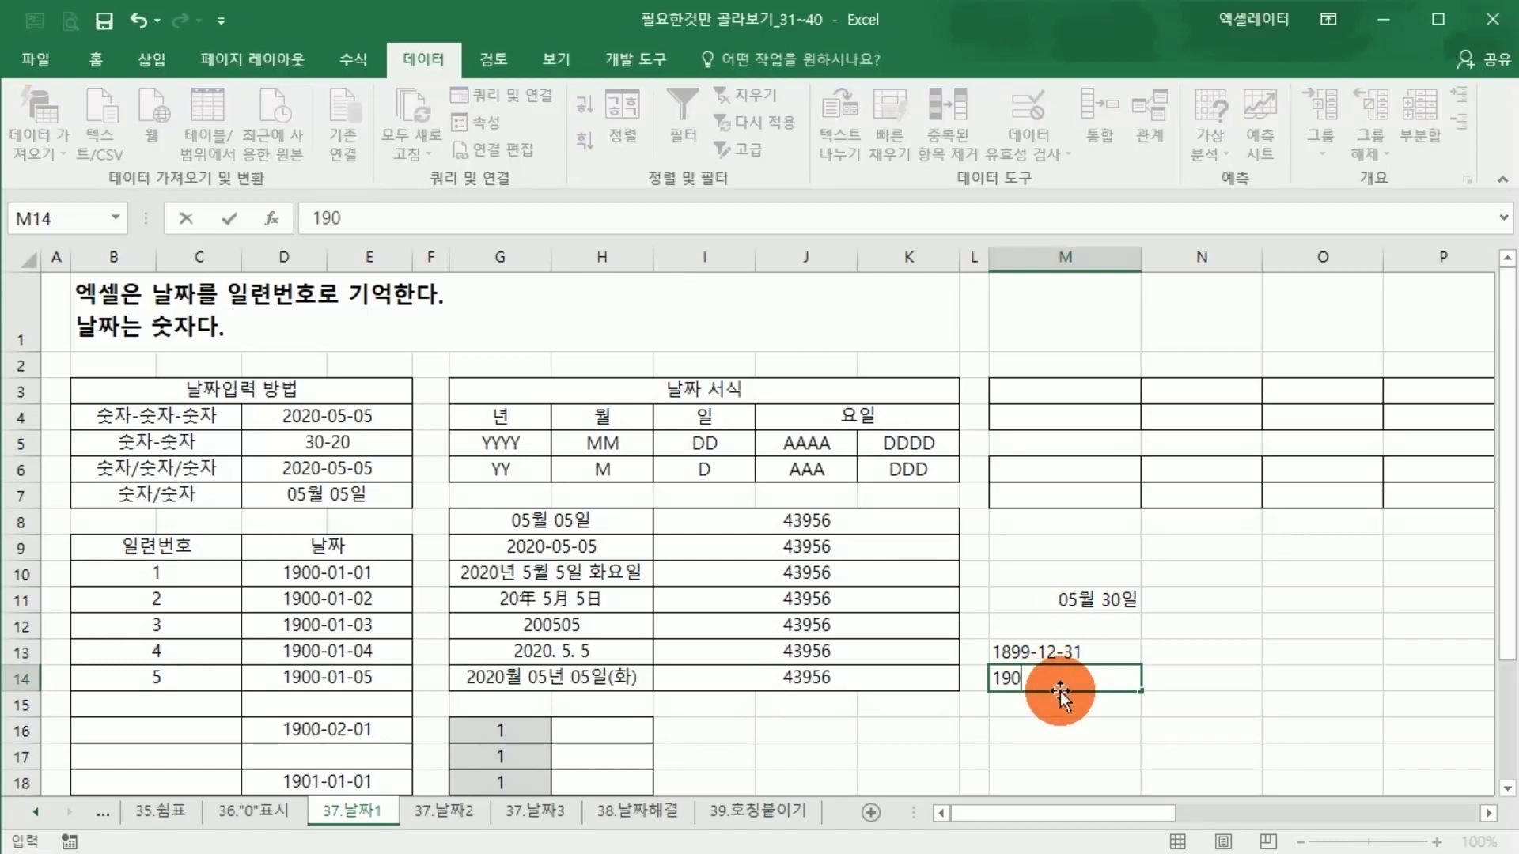
text(0-01-01)
key(Return)
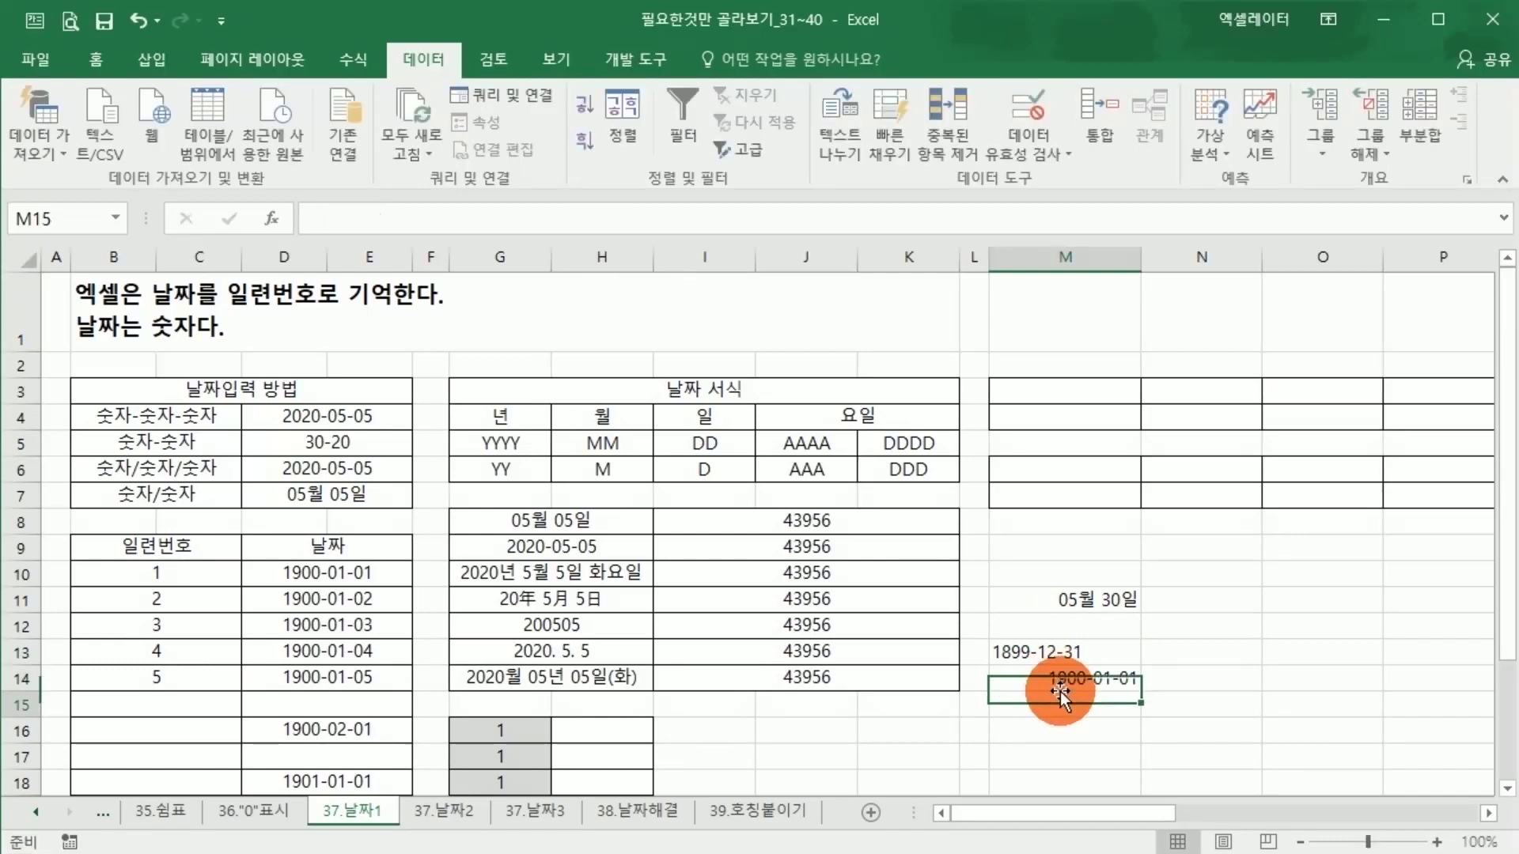
click(1058, 677)
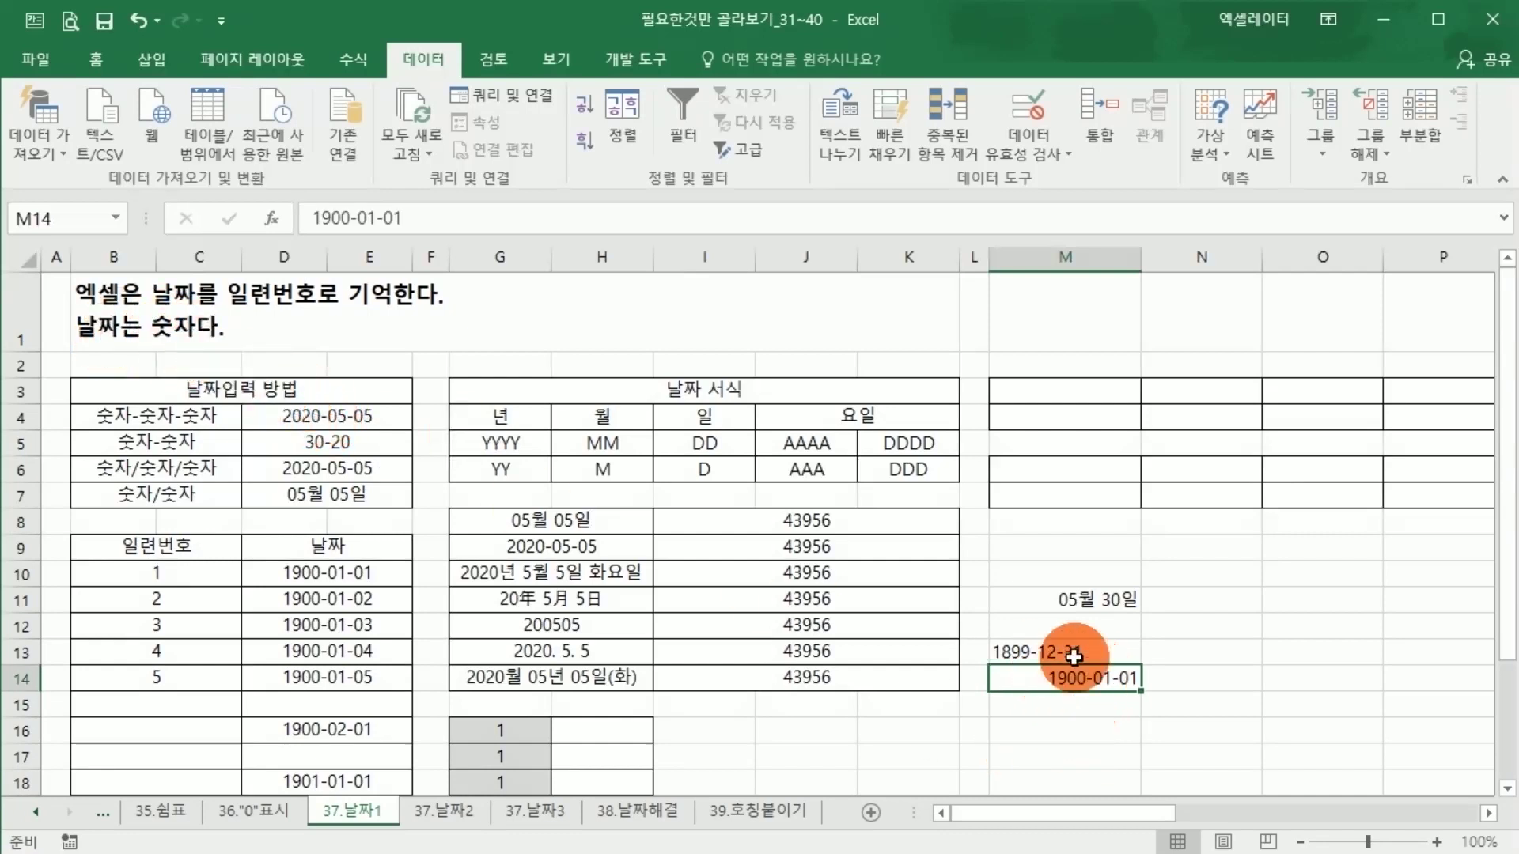
Step: Examine the consecutive dates in D10:D14 and the 1900-02-01 date in D16
click(339, 680)
drag(324, 571, 329, 677)
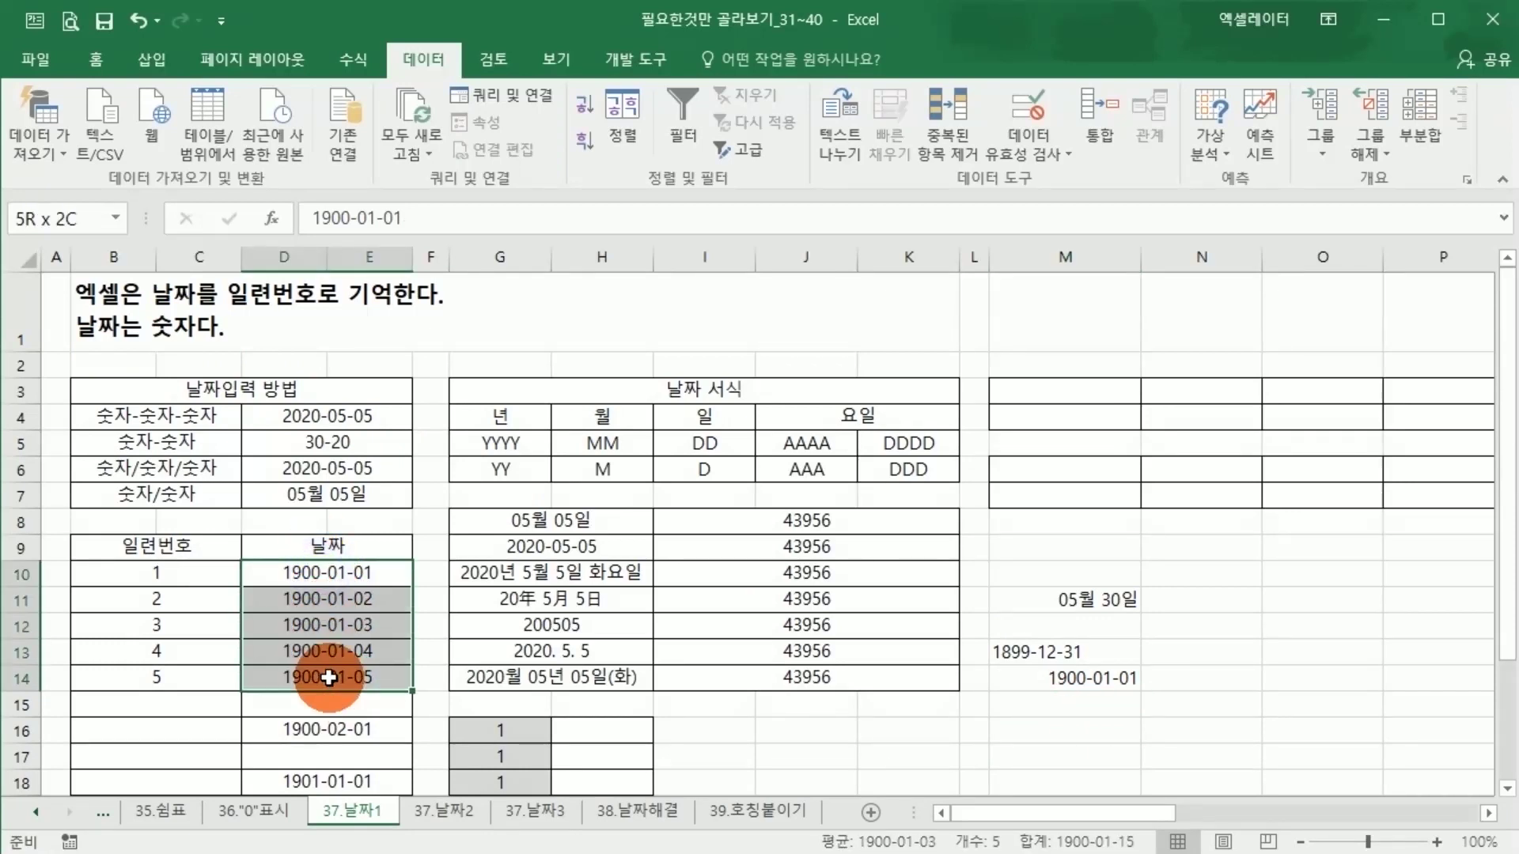
click(324, 573)
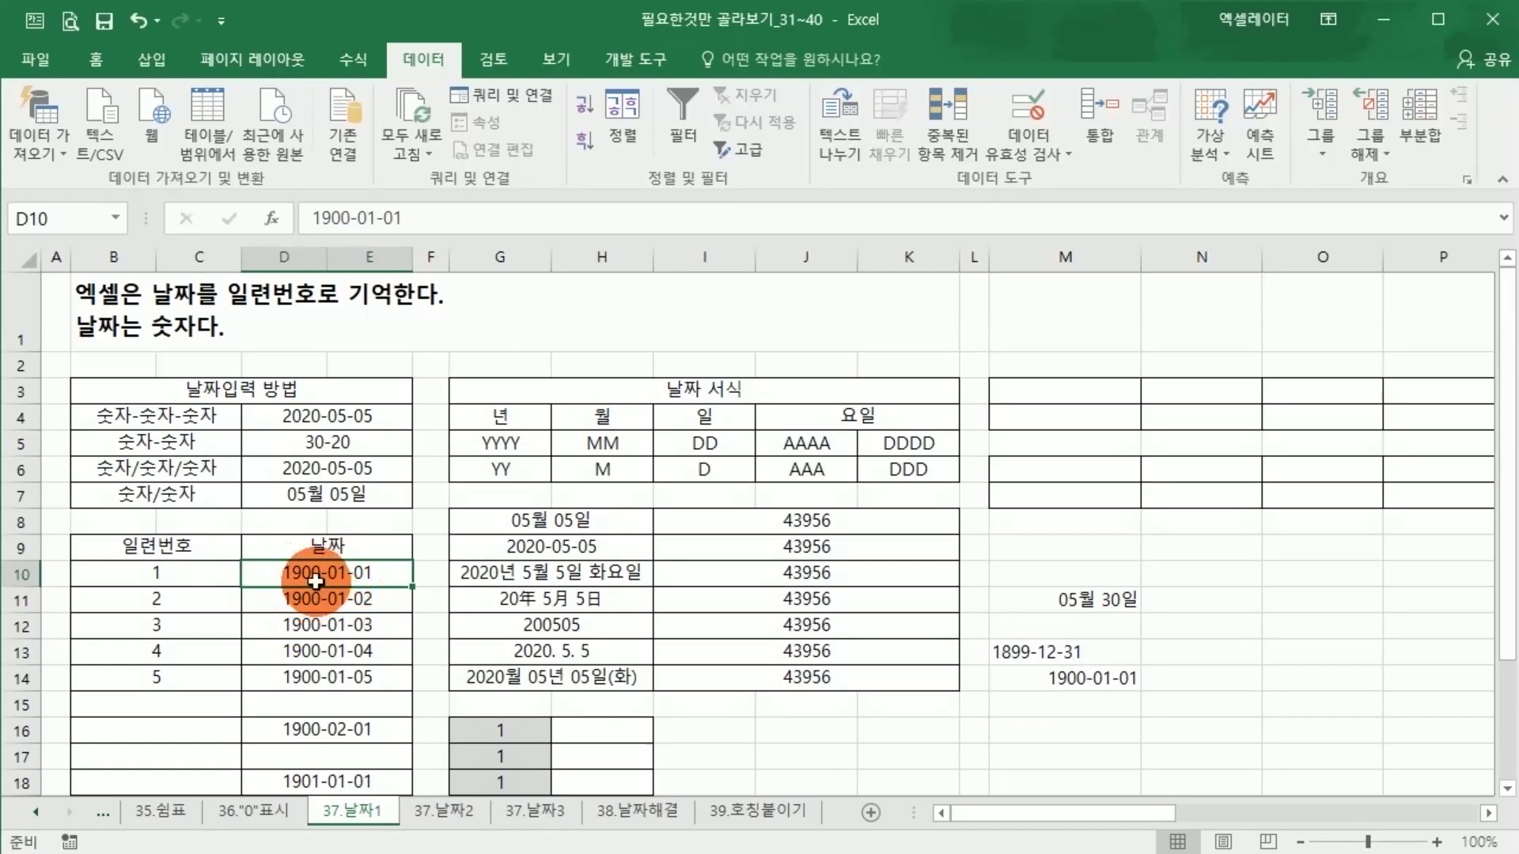
drag(316, 600, 286, 686)
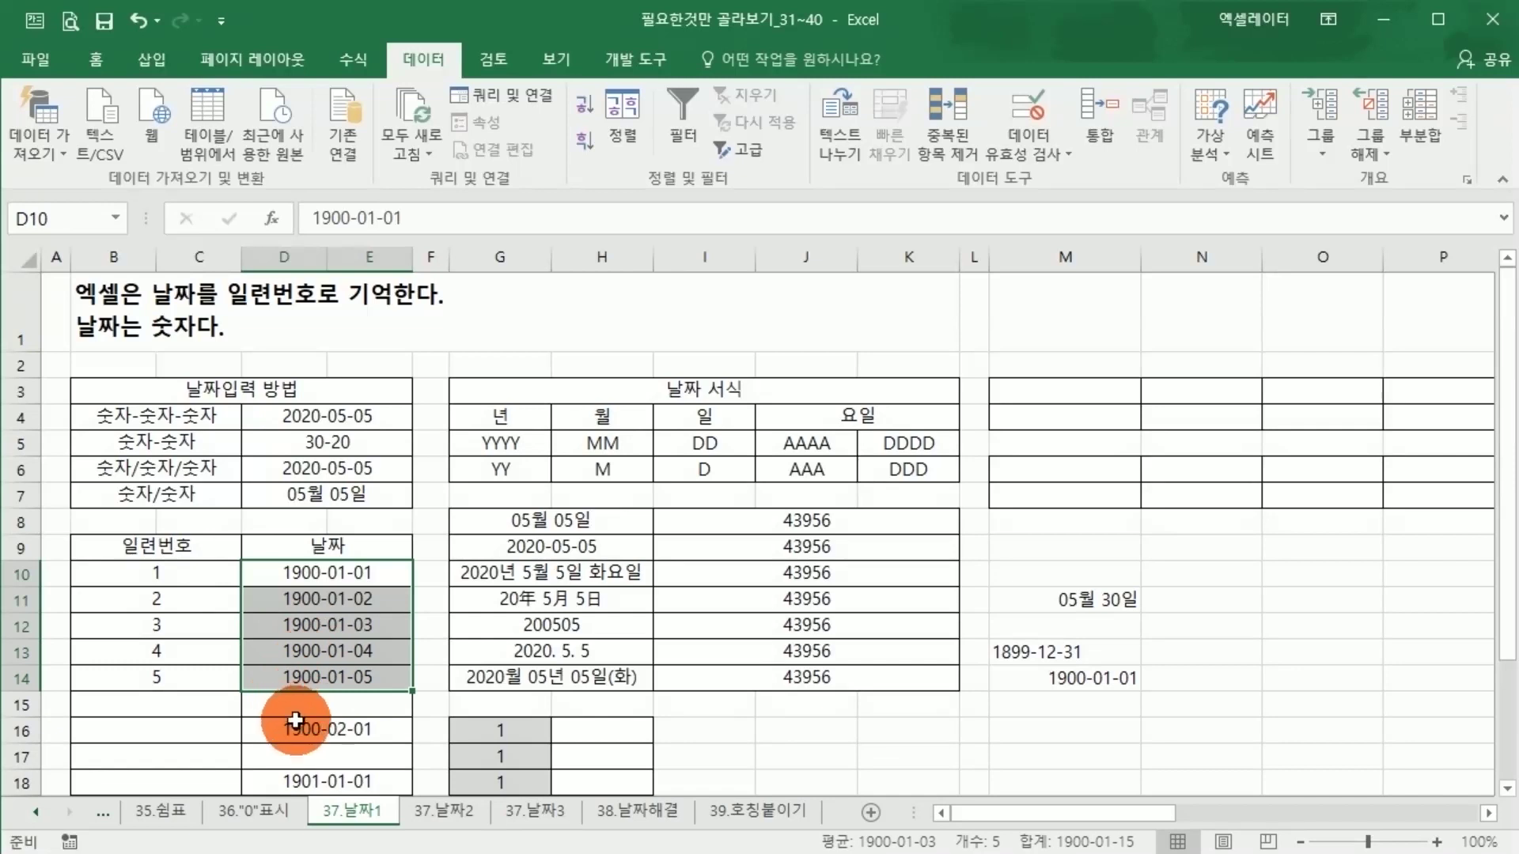
click(297, 723)
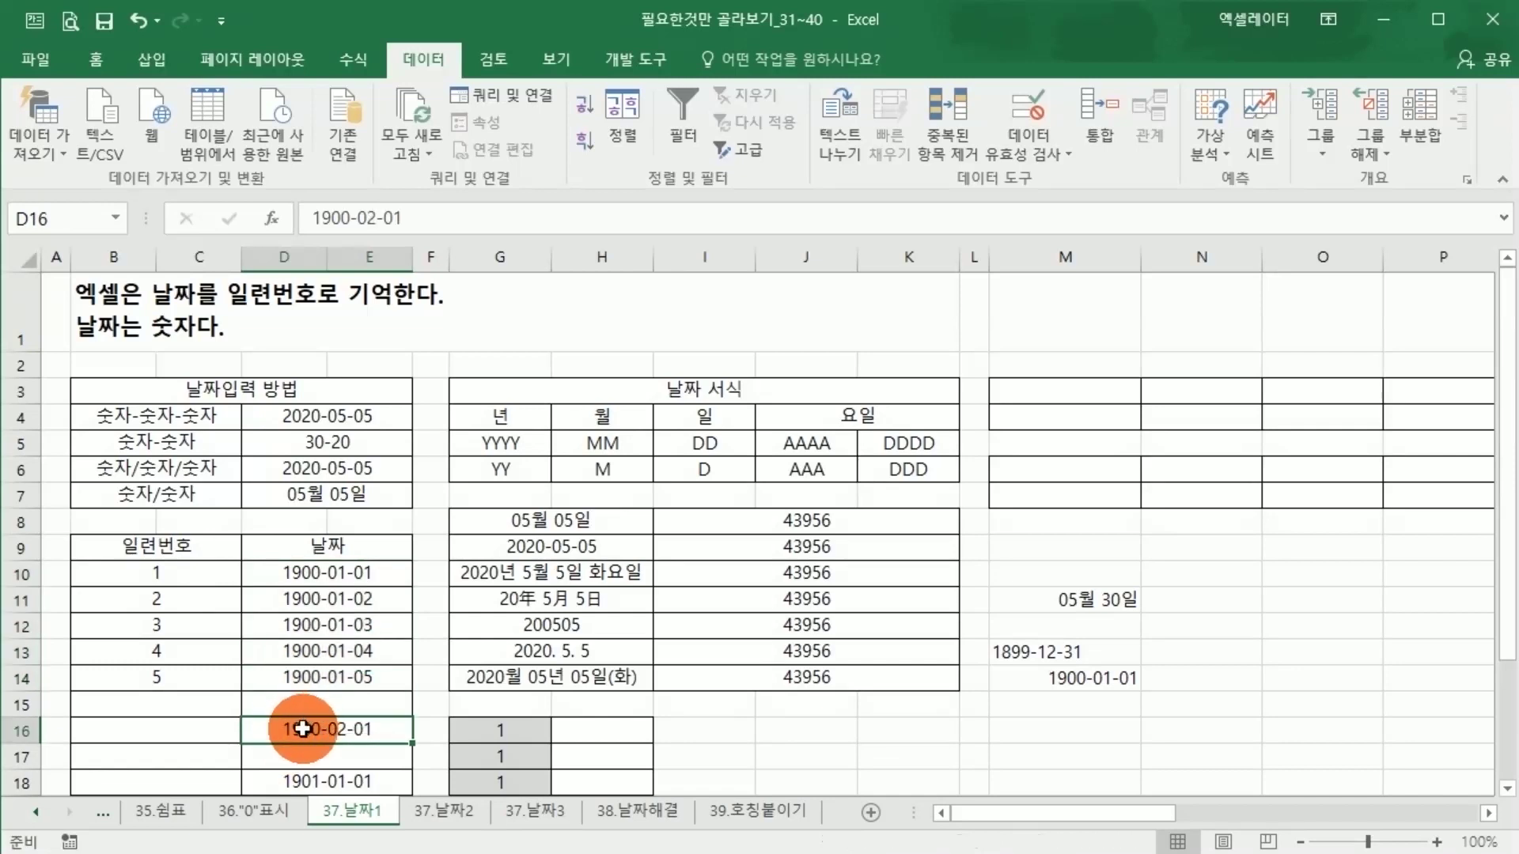
click(294, 579)
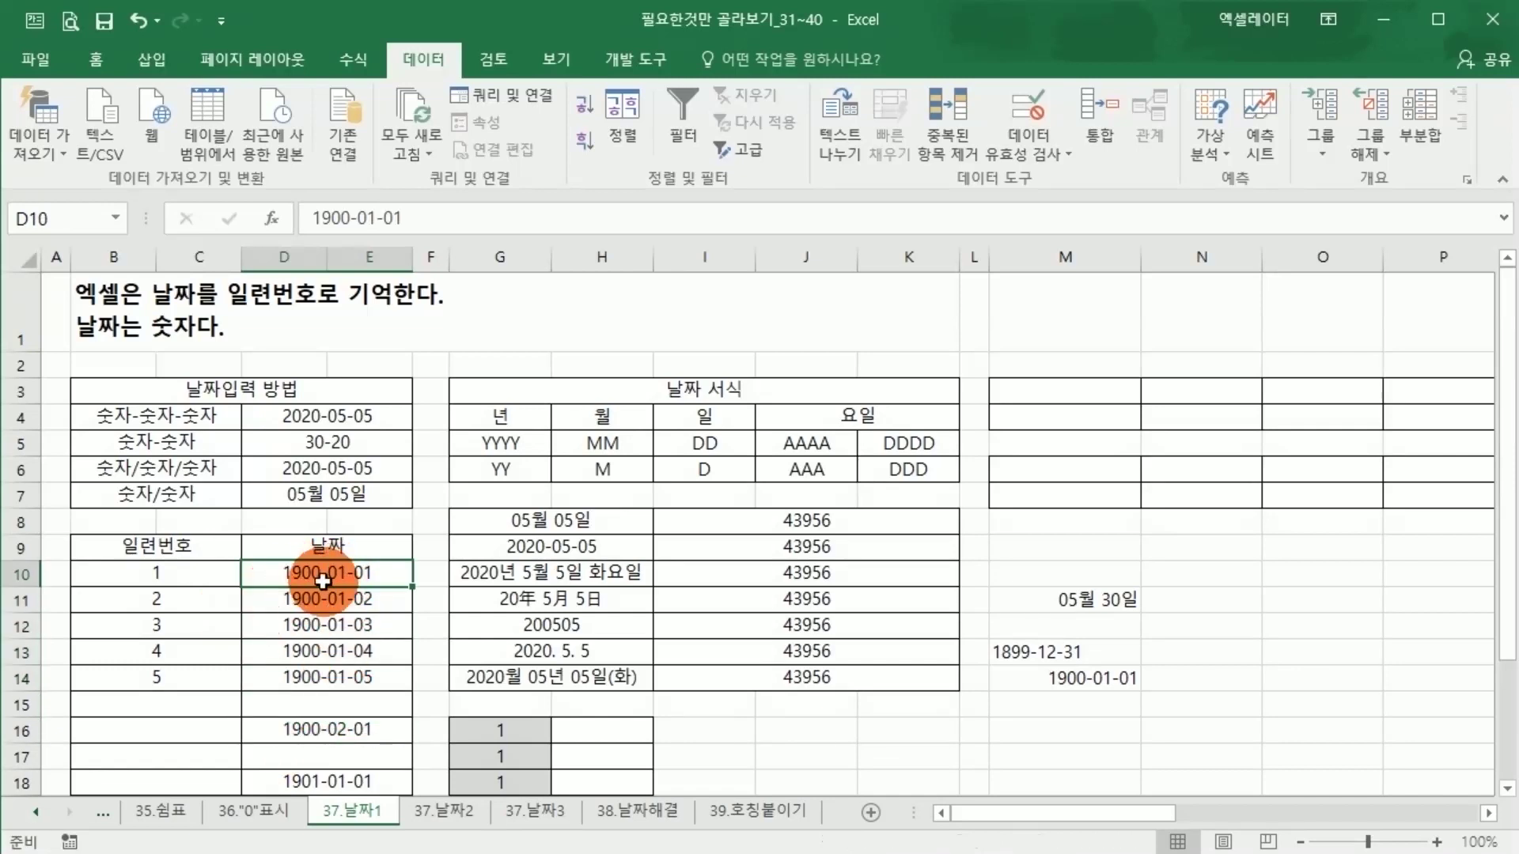
Step: Compare each 일련번호 in column B with its date in column D, including the blank serial number cell beside 1900-02-01
click(196, 573)
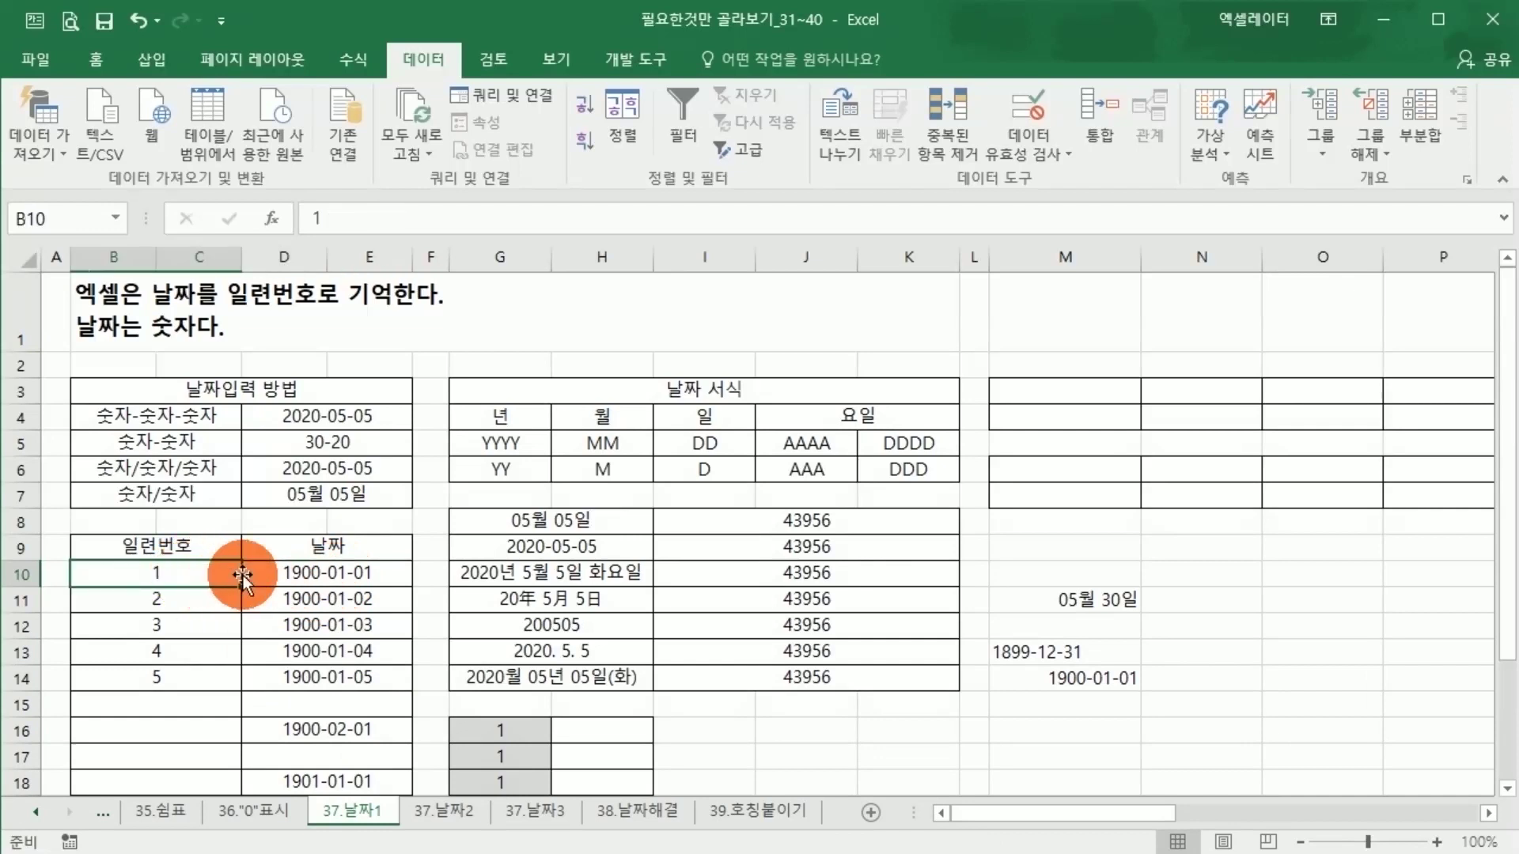
drag(346, 576, 339, 600)
click(162, 609)
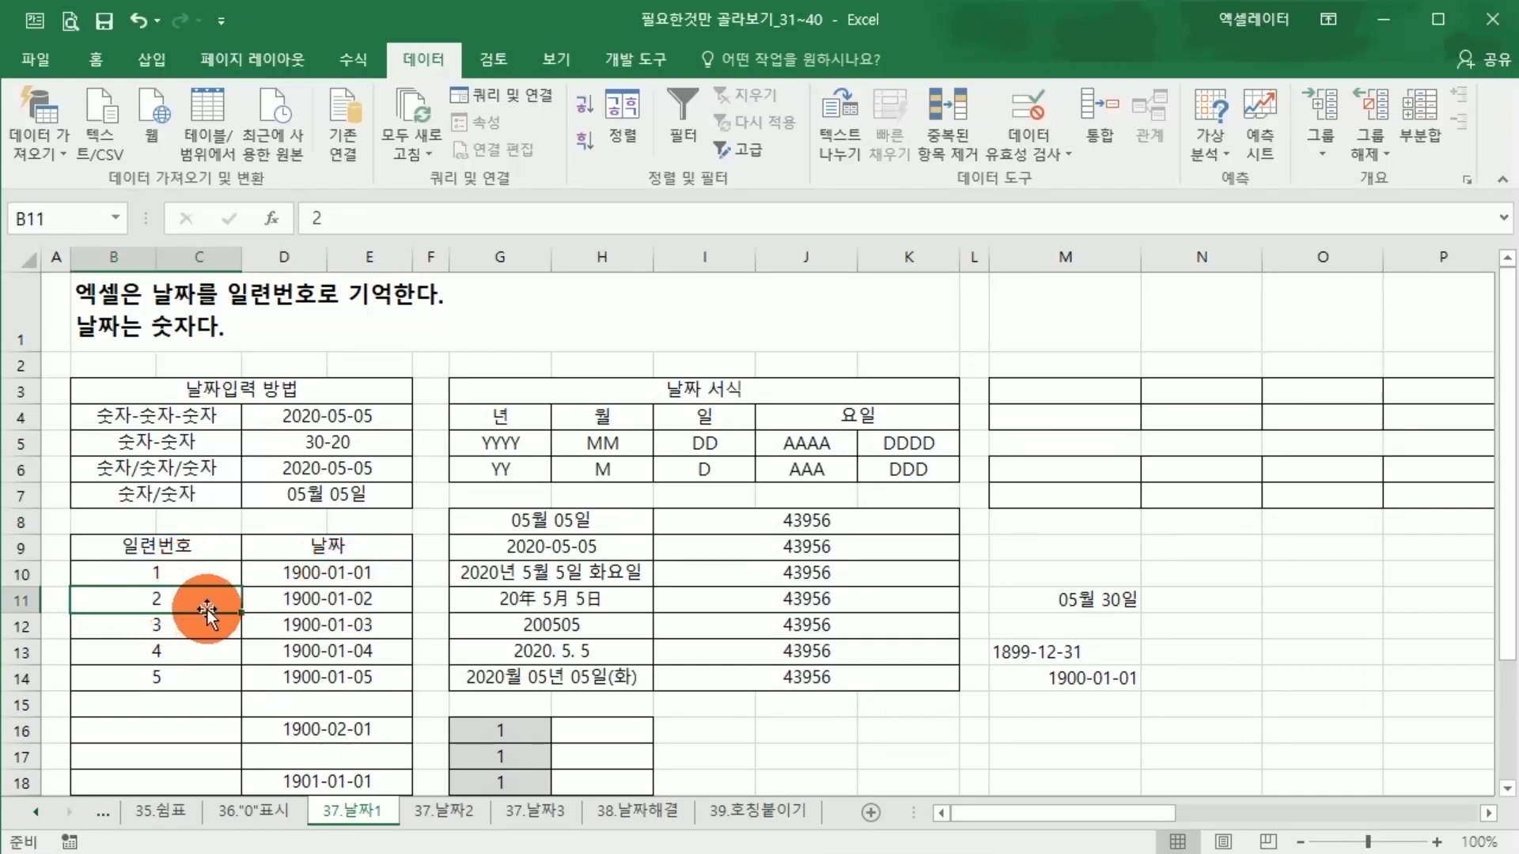
click(318, 624)
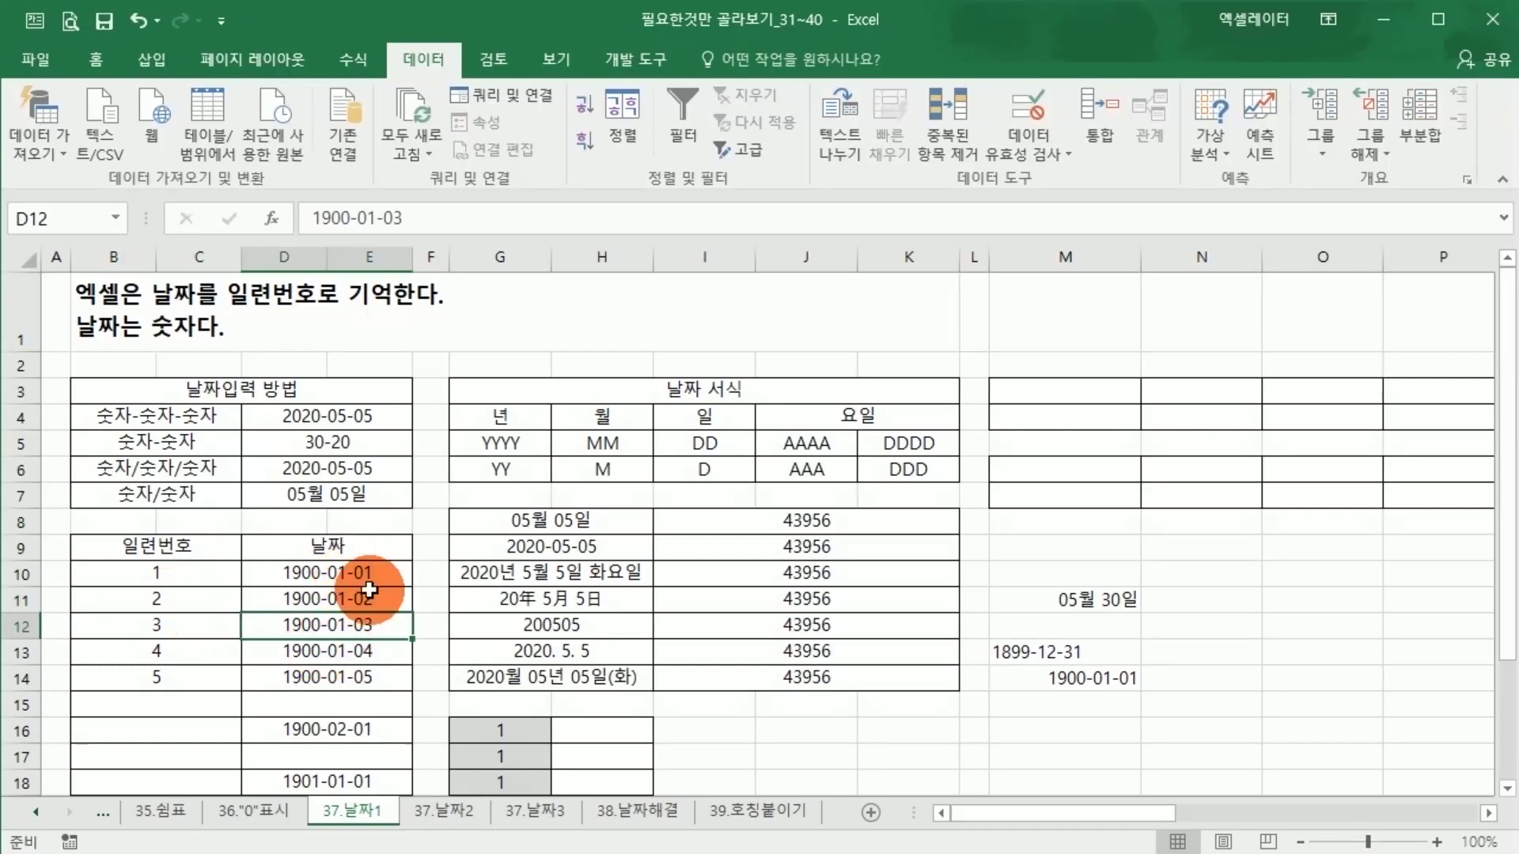
drag(139, 630, 158, 652)
click(316, 652)
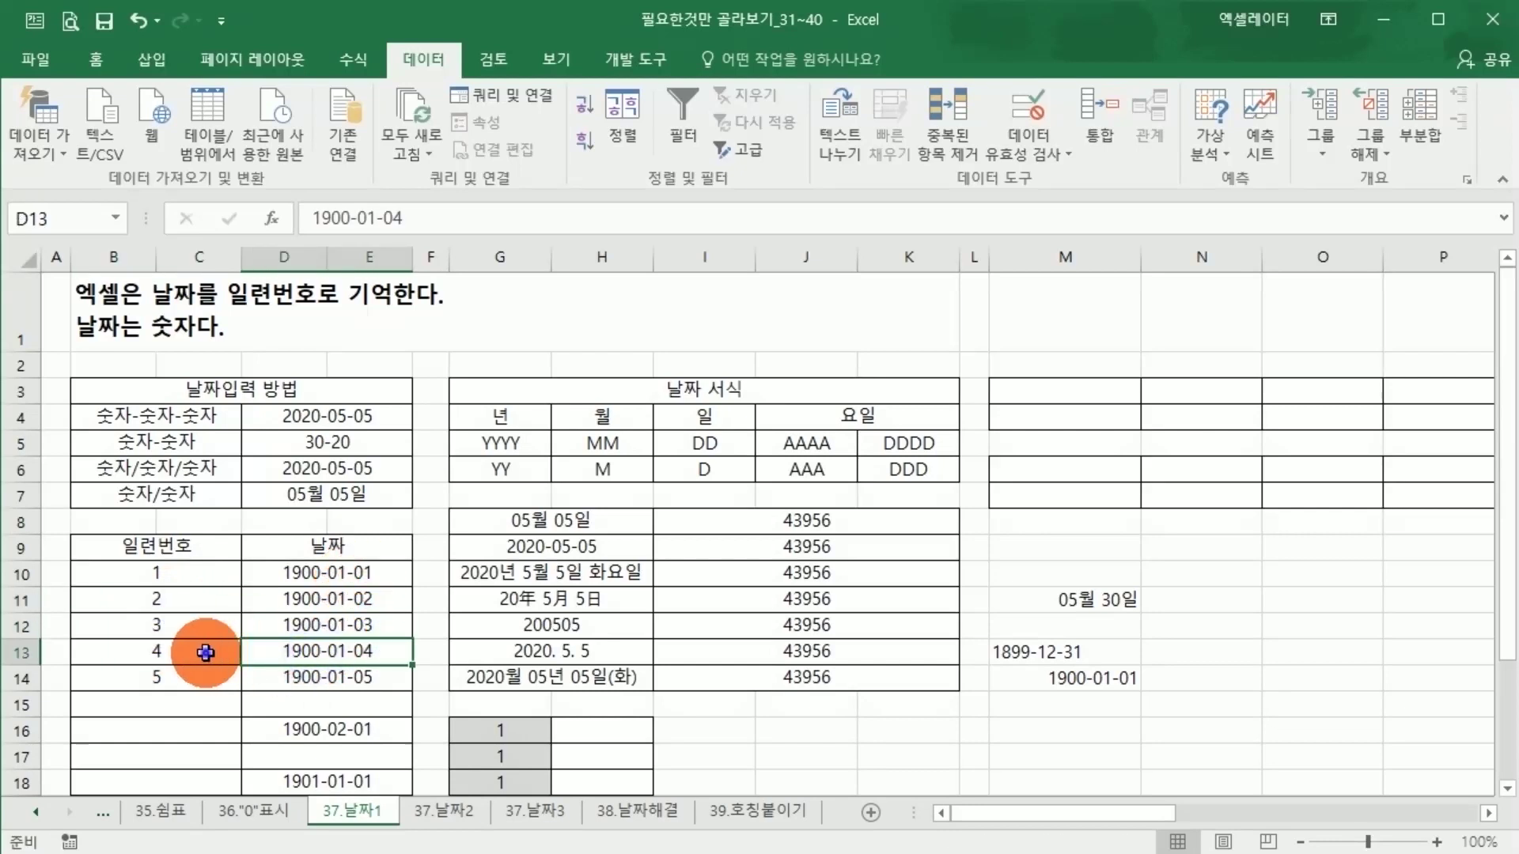
key(Left)
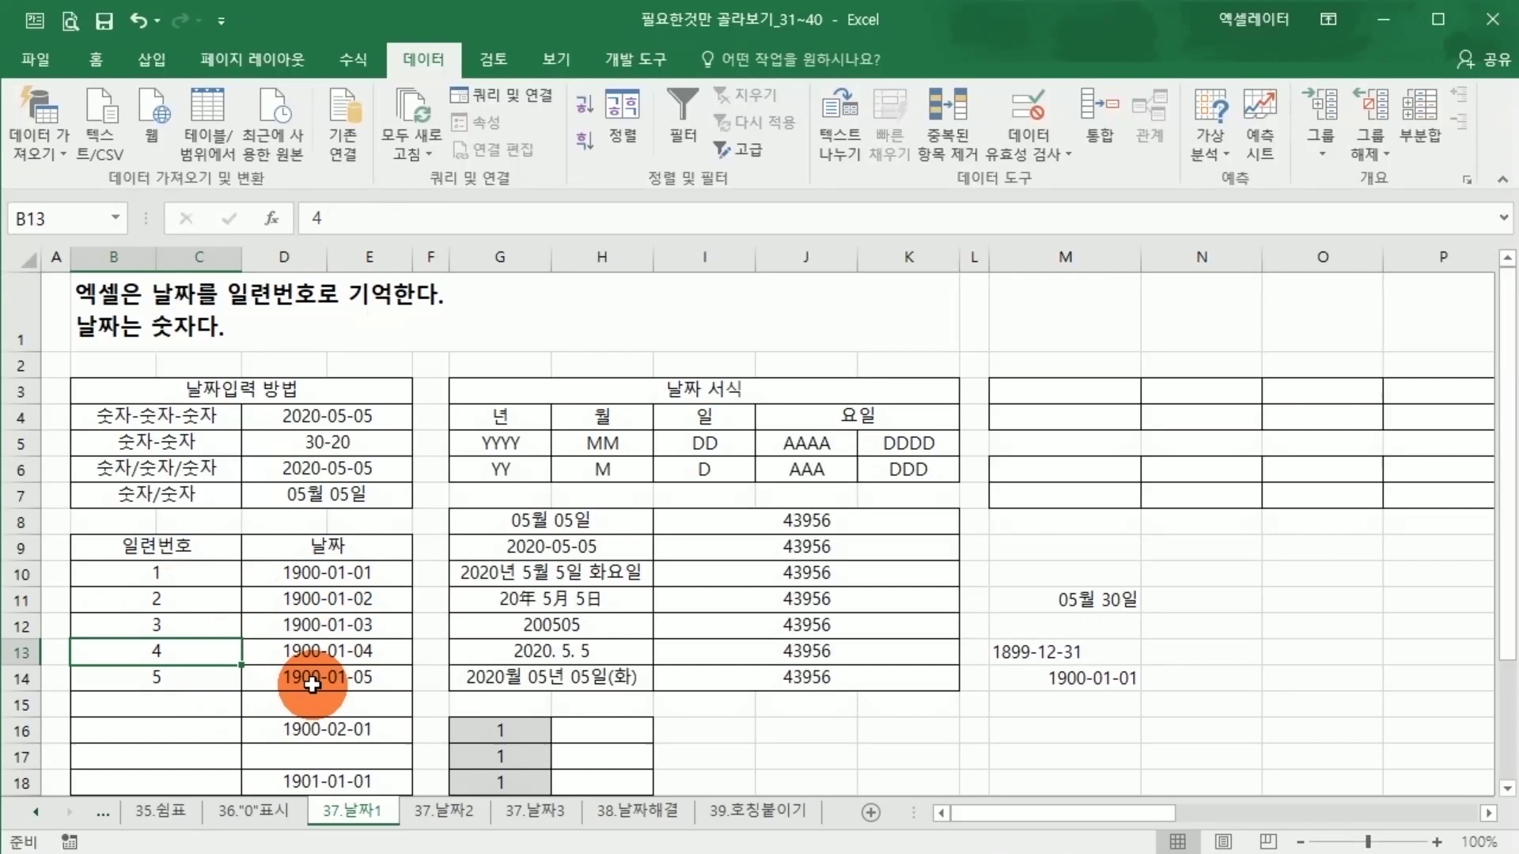
click(321, 728)
click(199, 742)
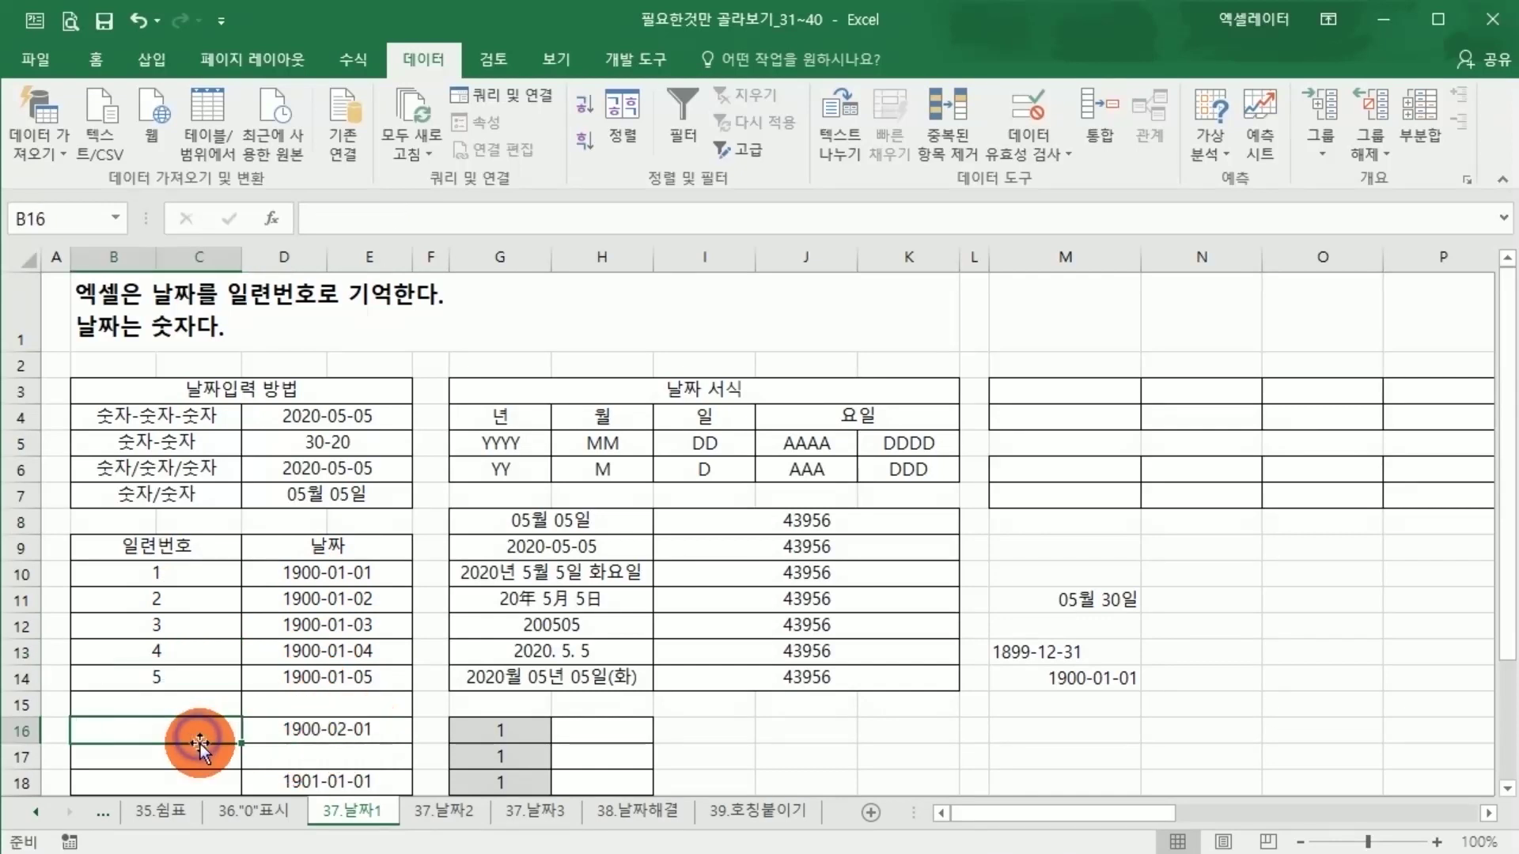
click(348, 572)
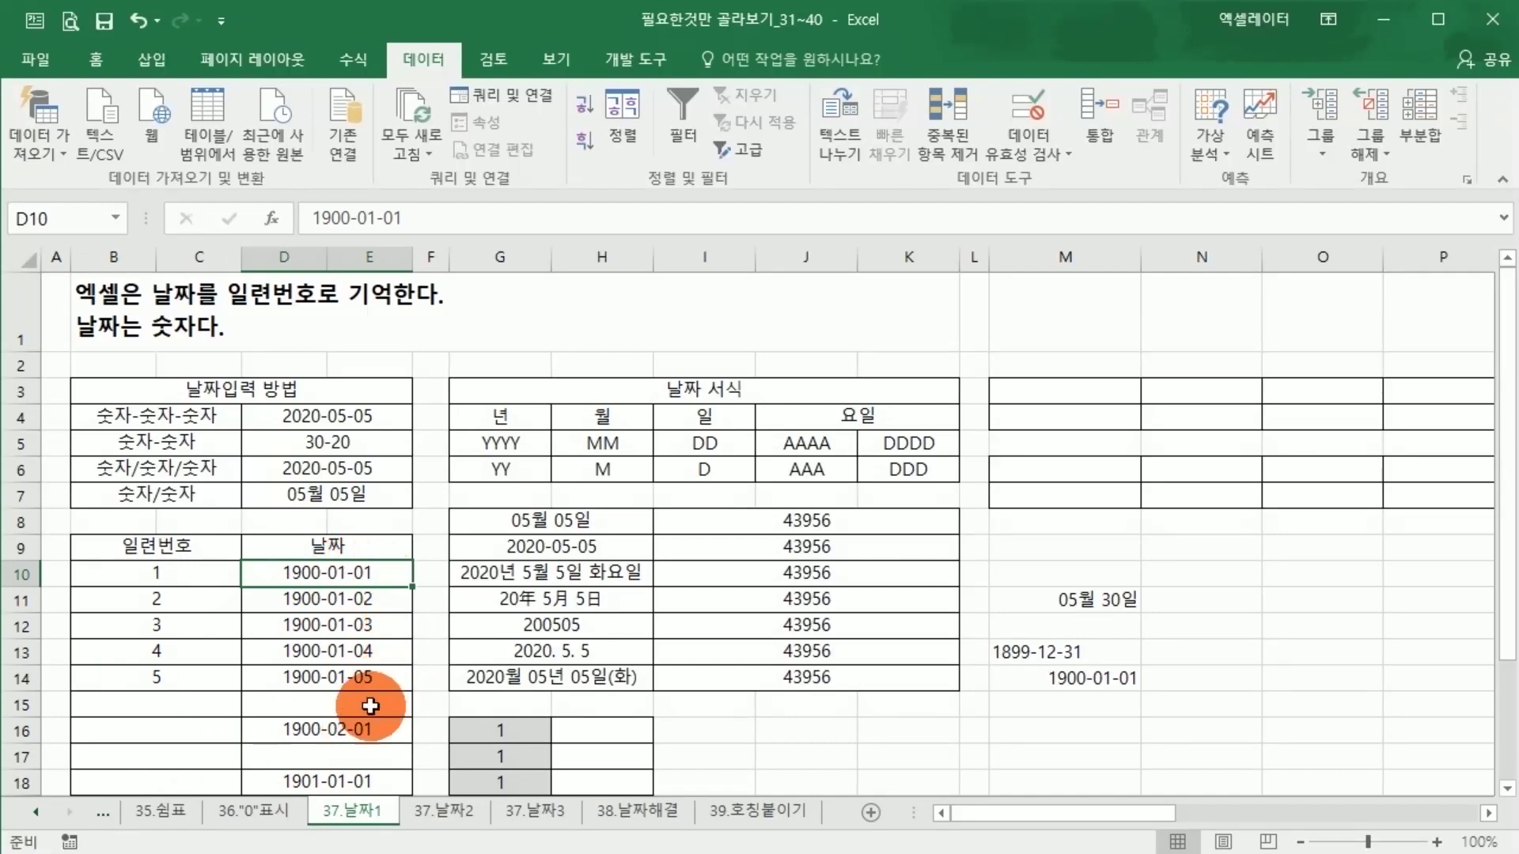
Step: Enter 32 in B16 as the serial number for the date 1900-02-01
click(191, 729)
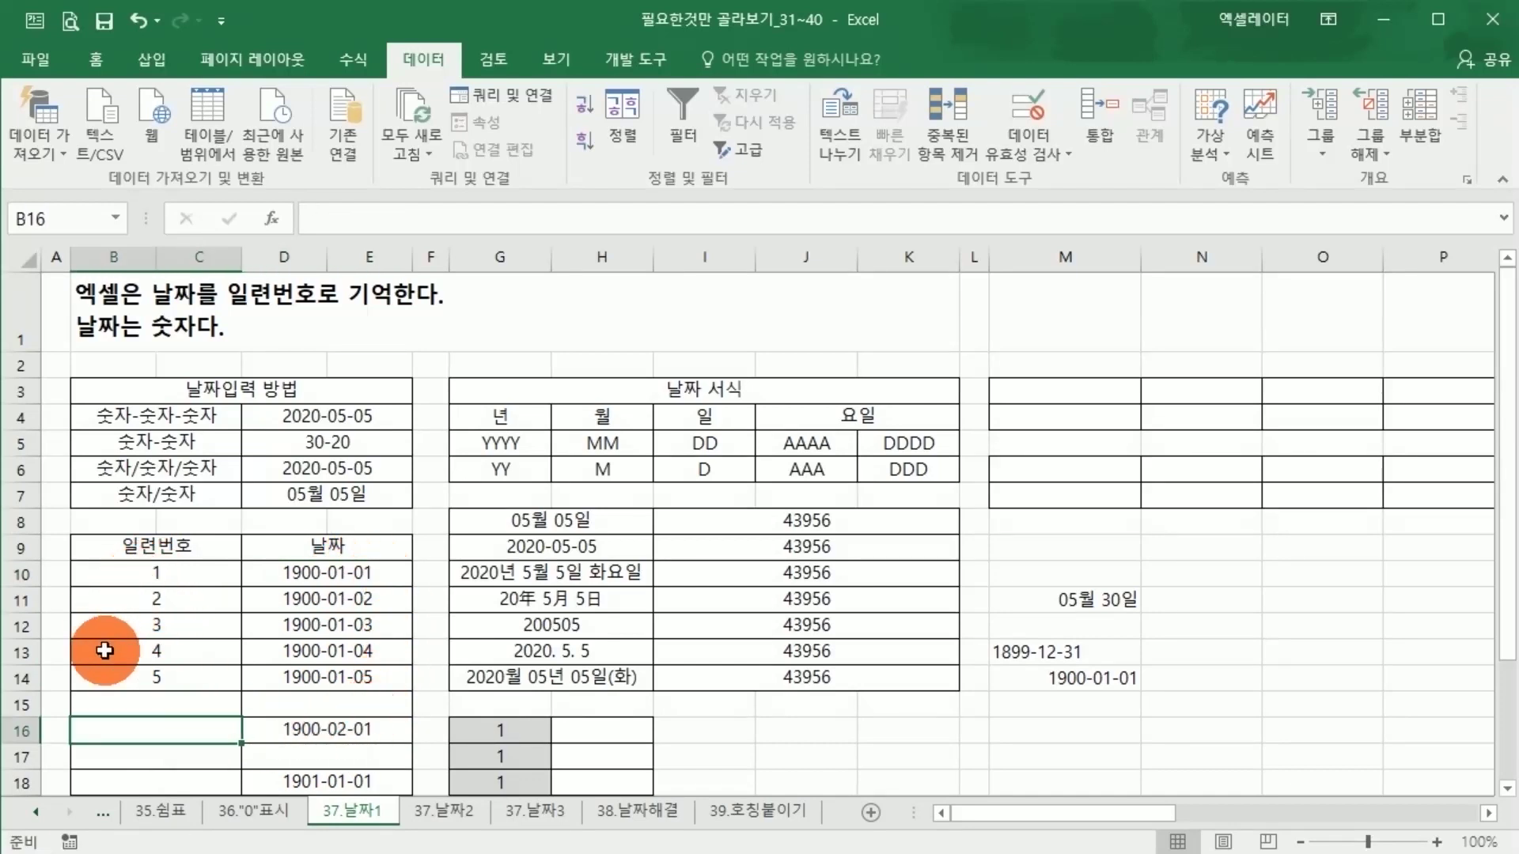
text(32)
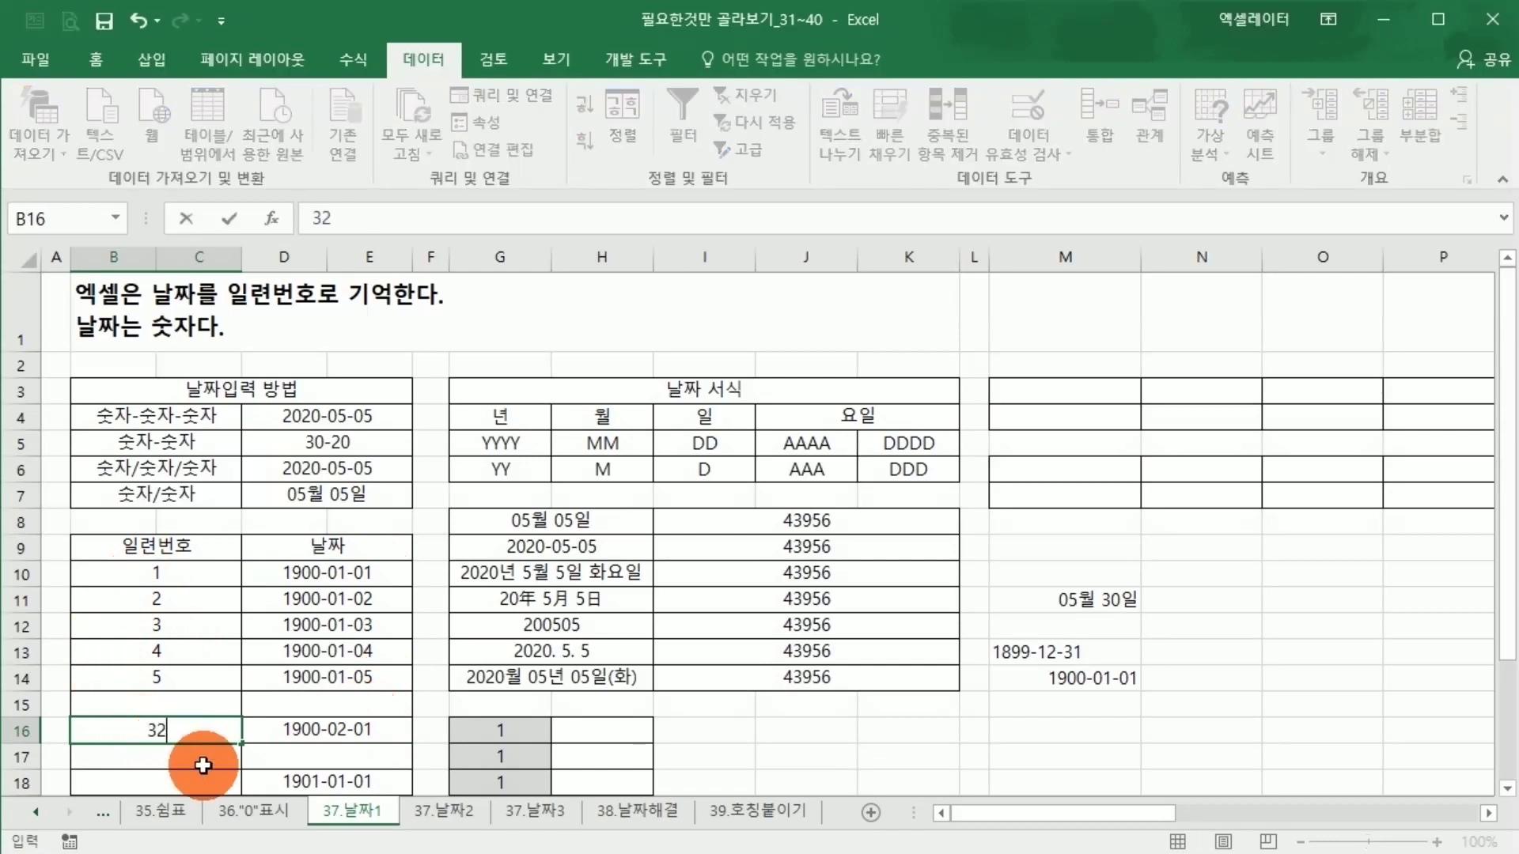
key(Return)
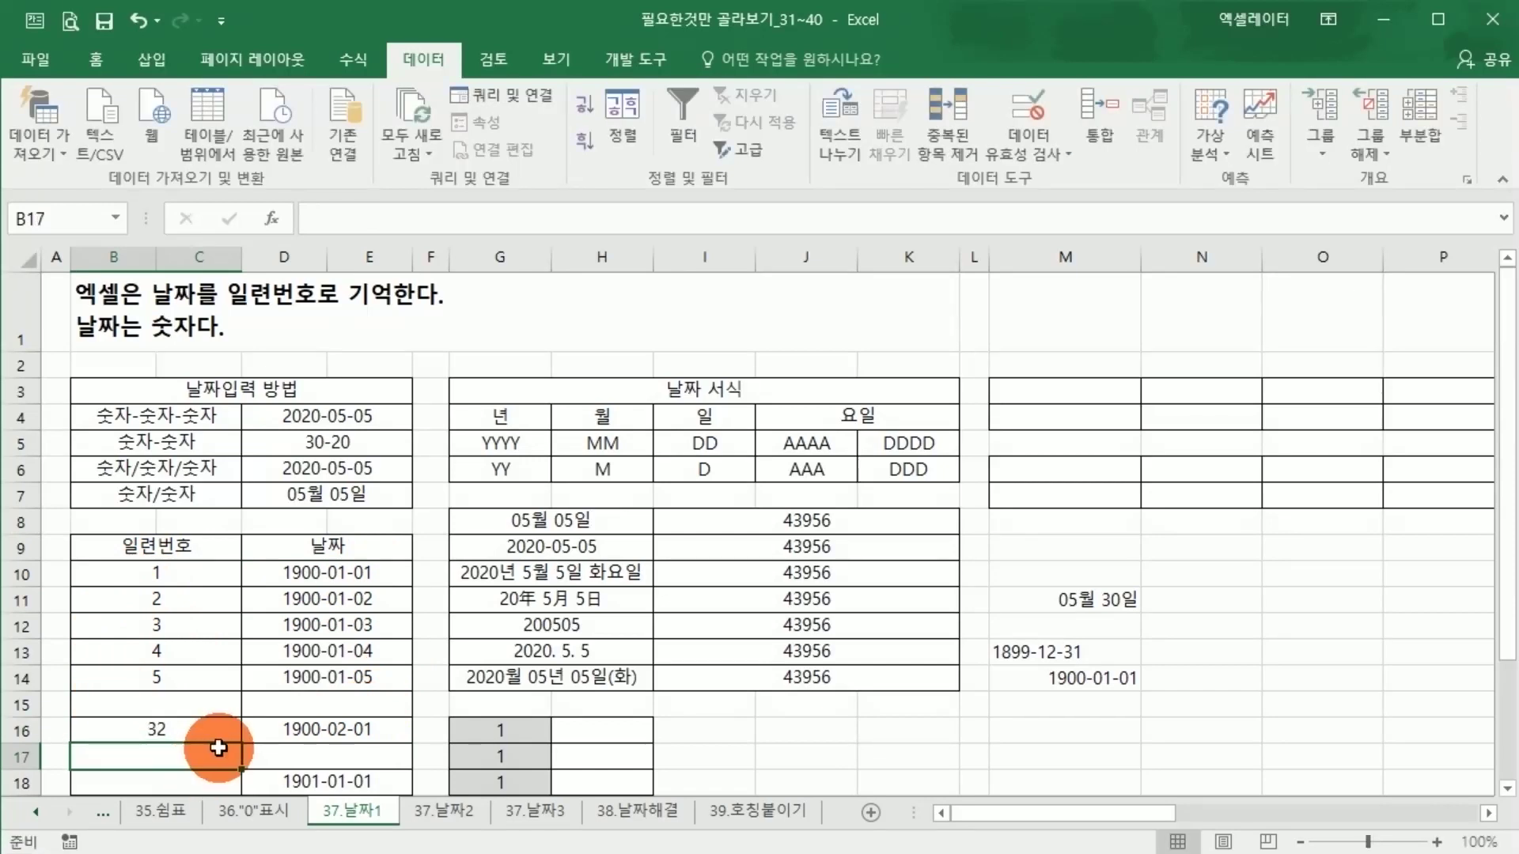
Step: Compare the 1901-01-01 date in D18 with the 1900 dates above and enter 367 as its serial number in B18
click(307, 780)
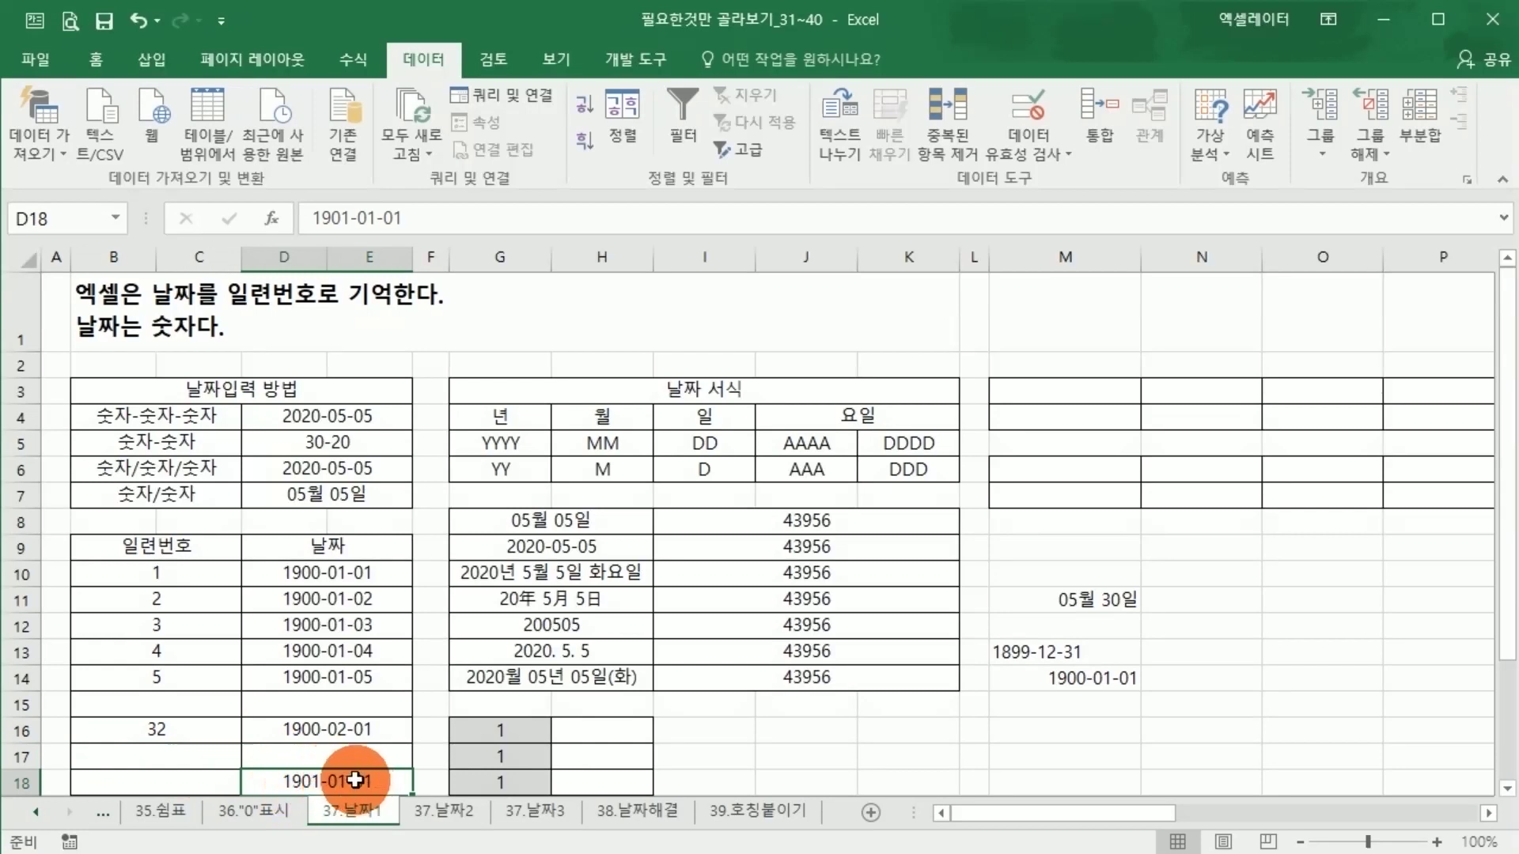
click(292, 571)
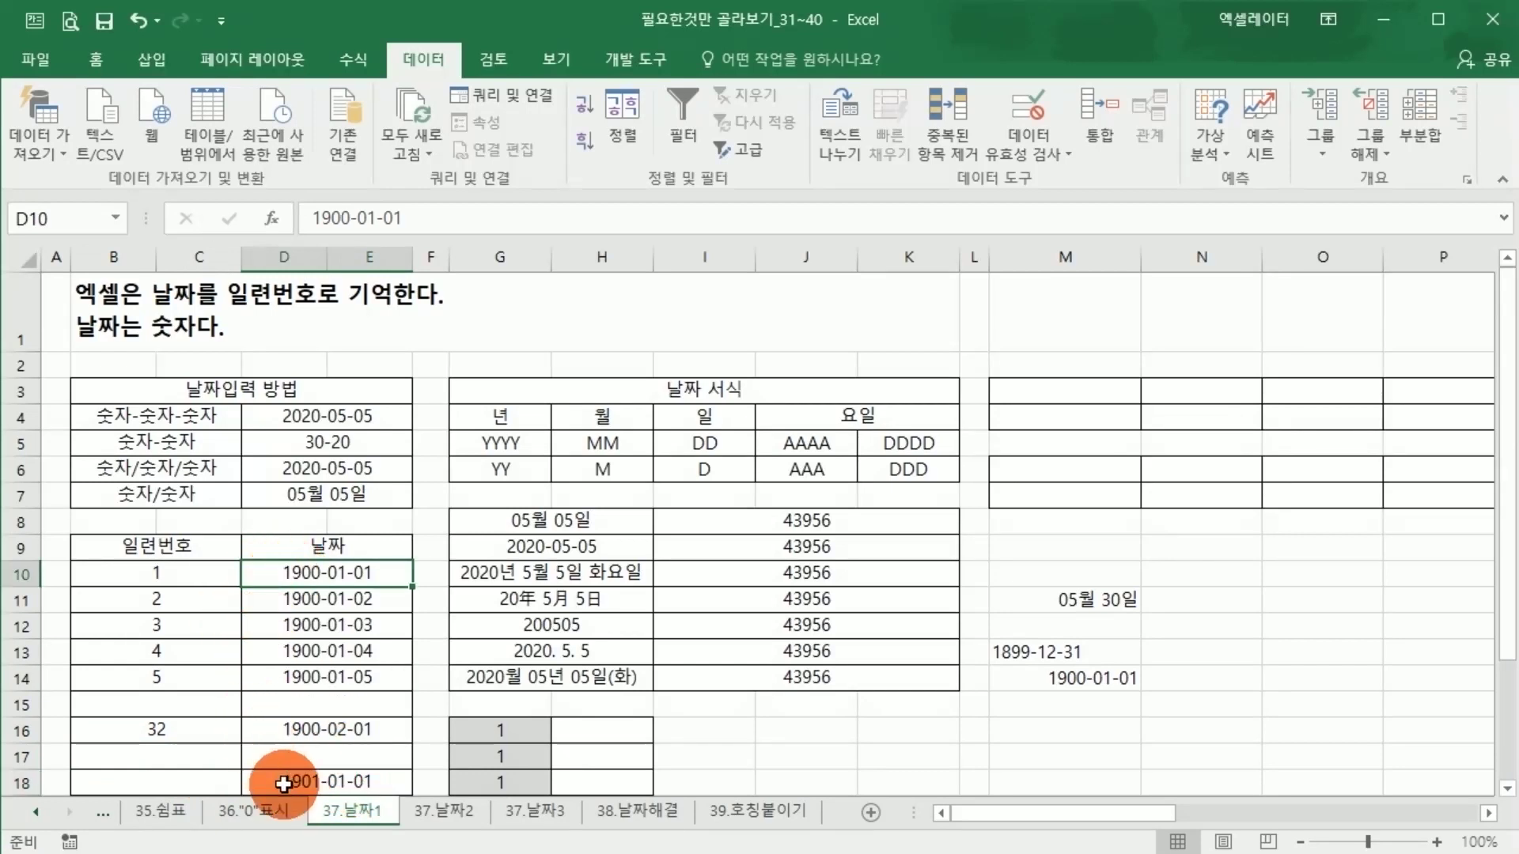
click(305, 675)
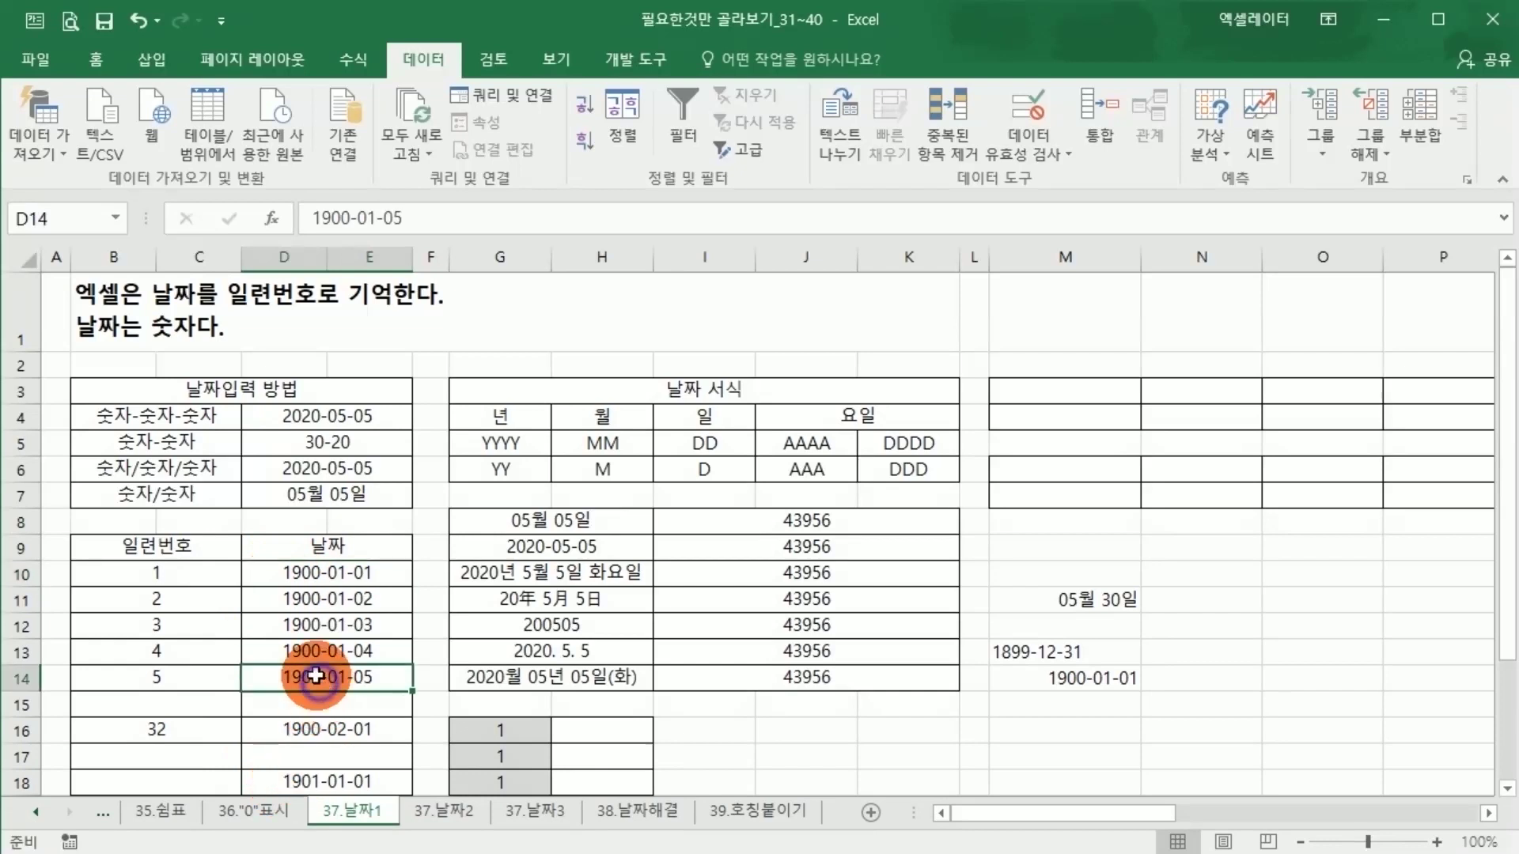
click(313, 576)
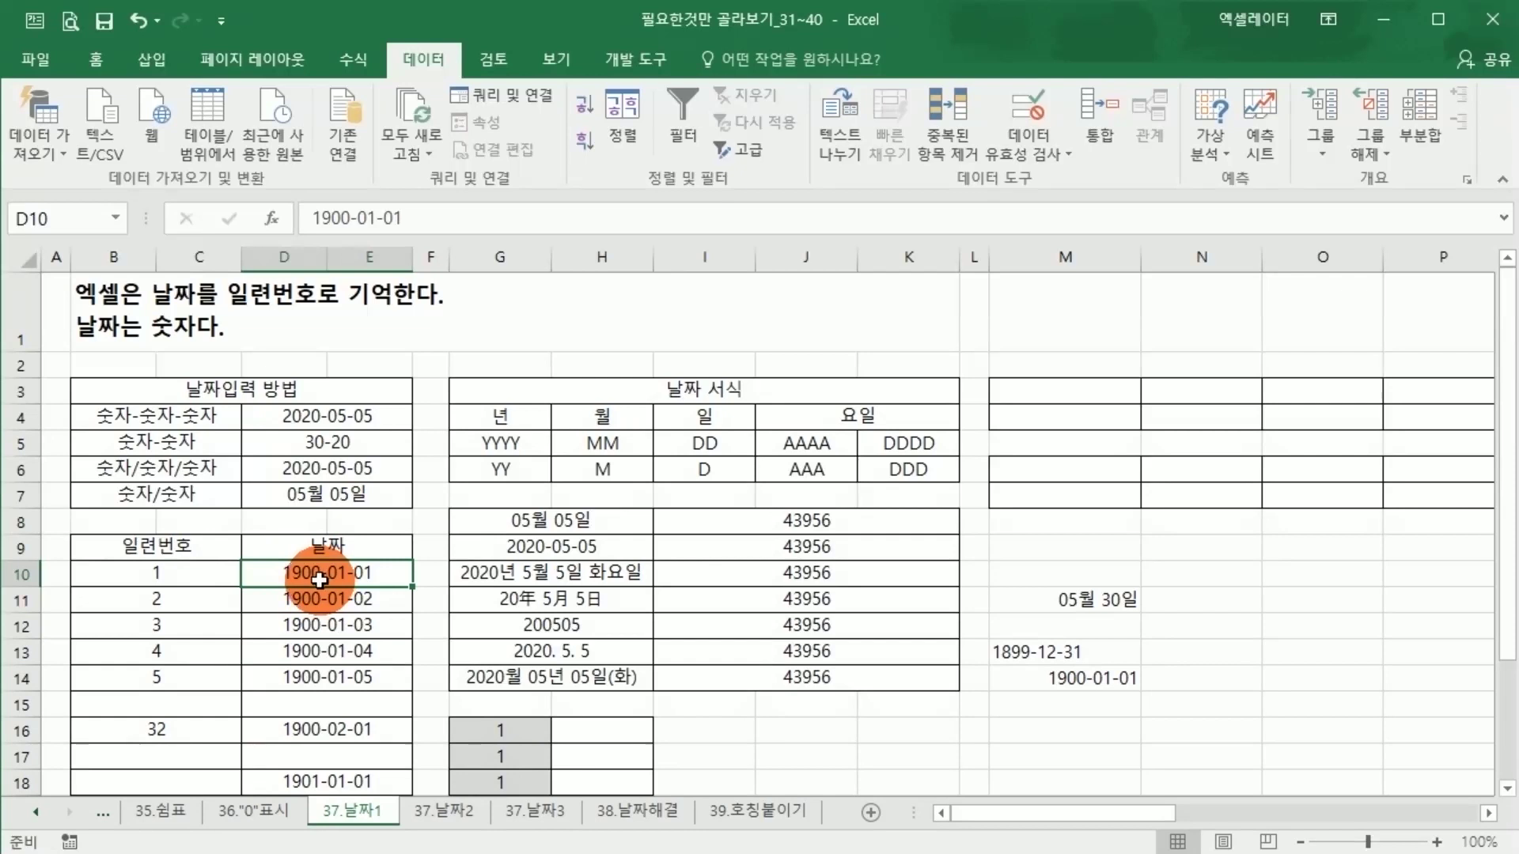
click(298, 776)
click(219, 787)
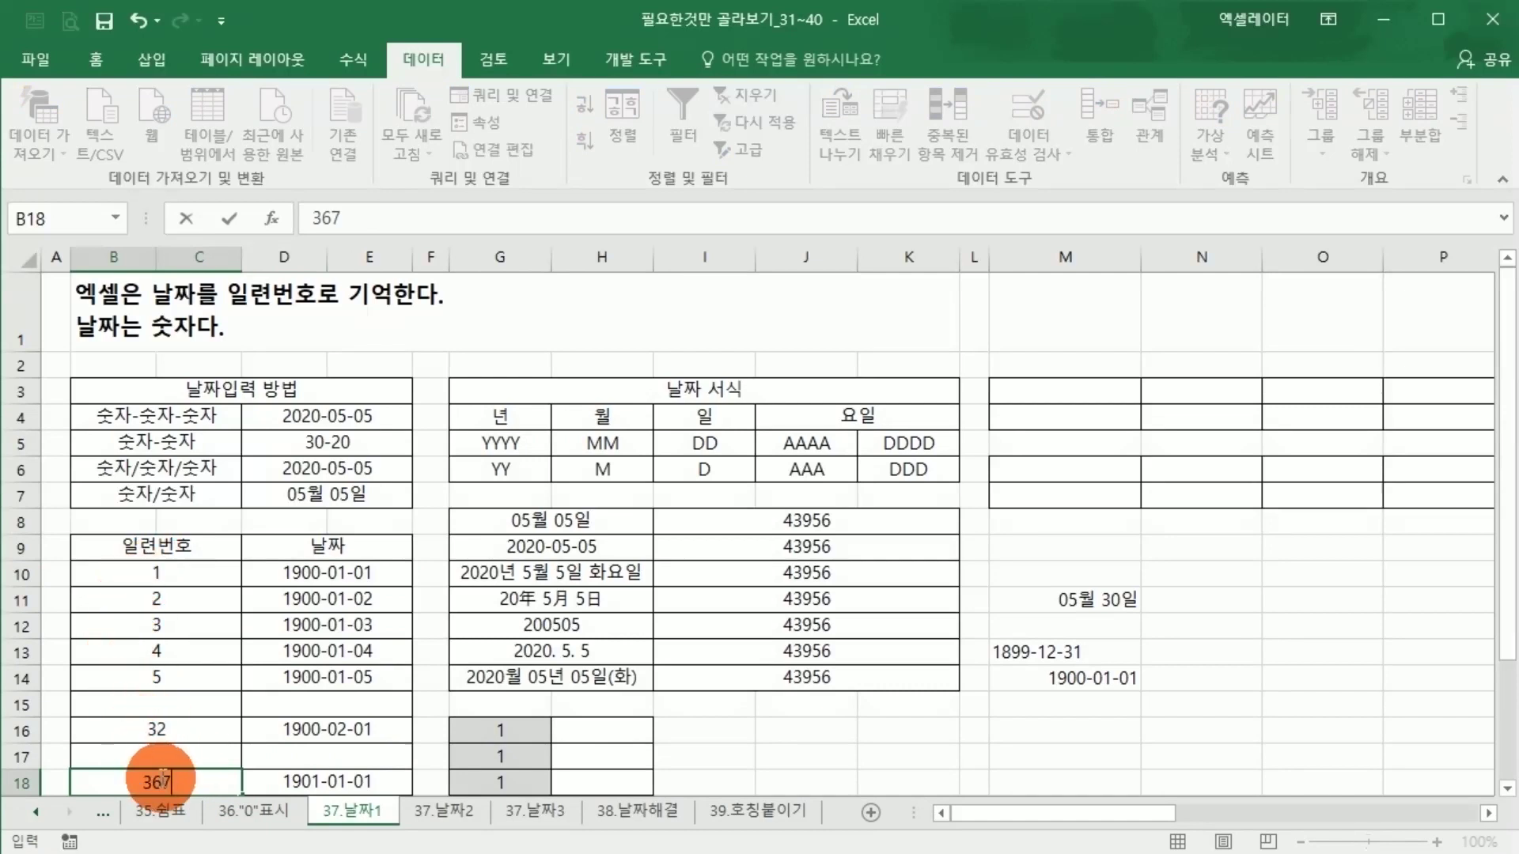
key(Return)
click(178, 700)
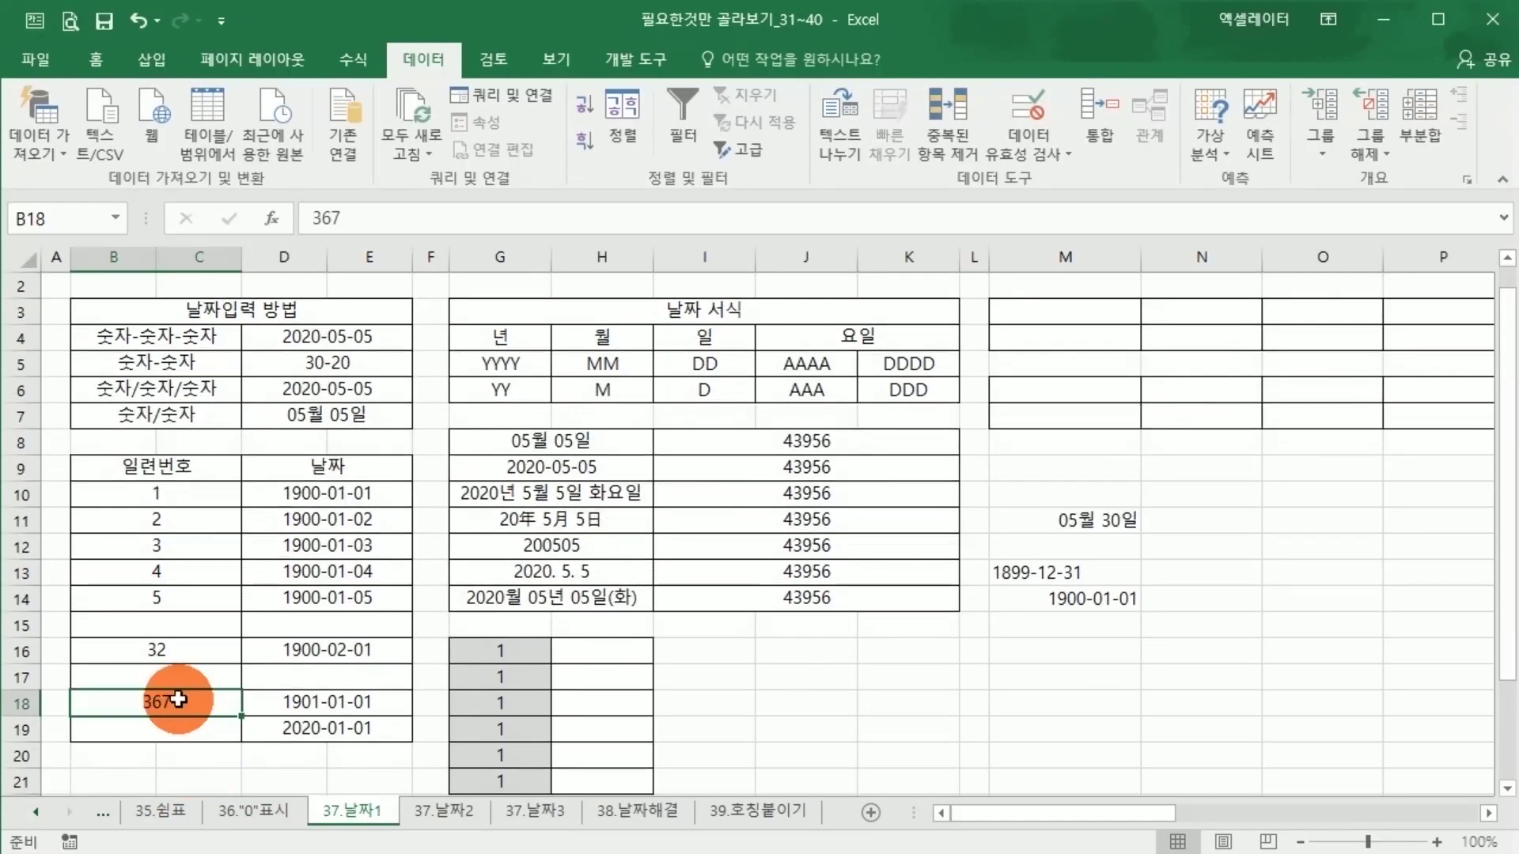
Step: Enter the date 2020-1-1 in B19, beside the matching date in D19
click(306, 723)
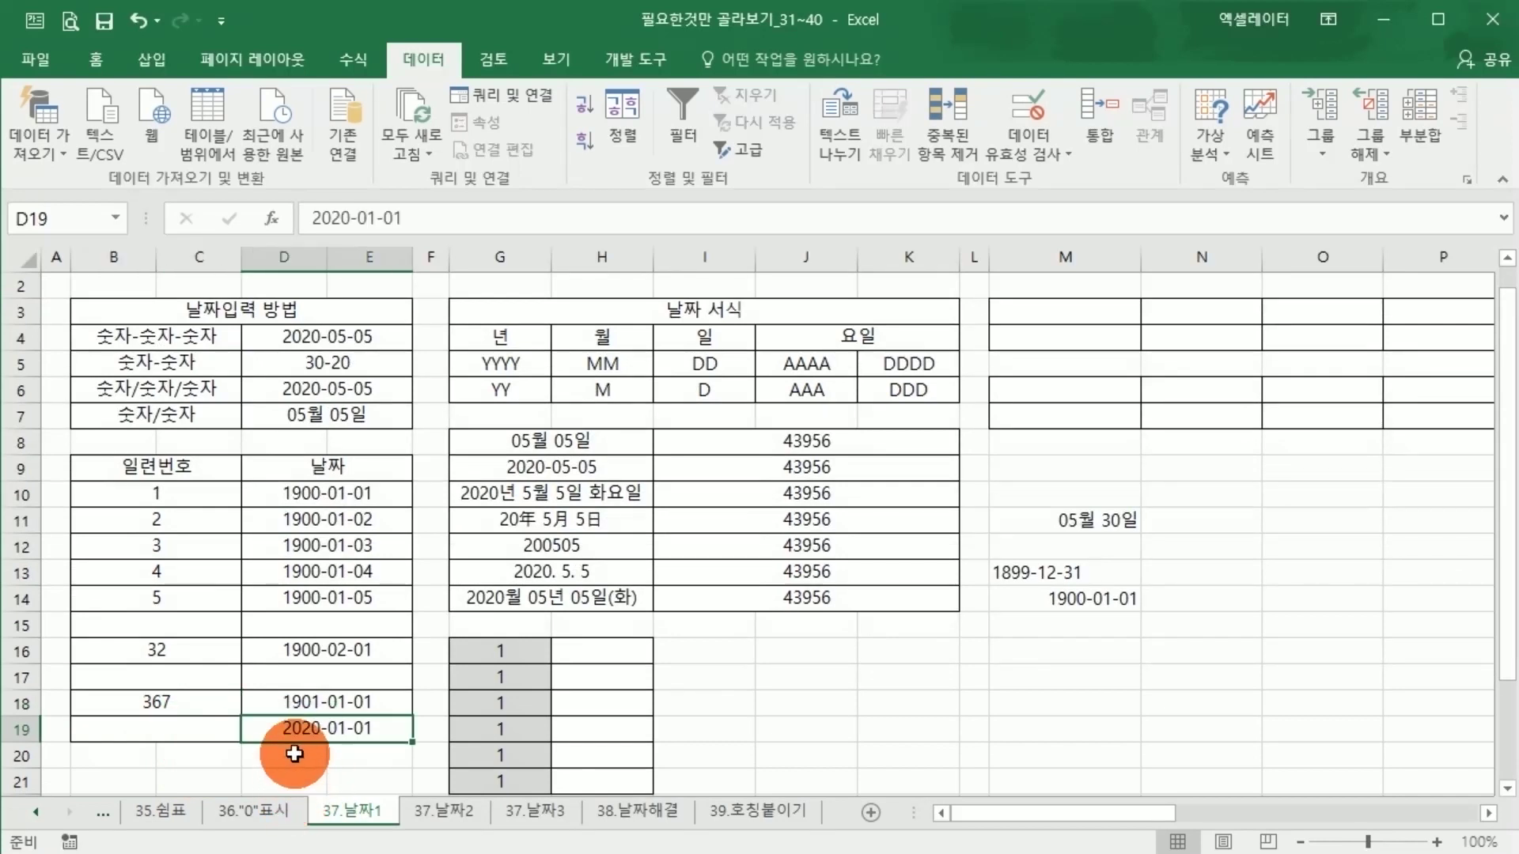
click(214, 734)
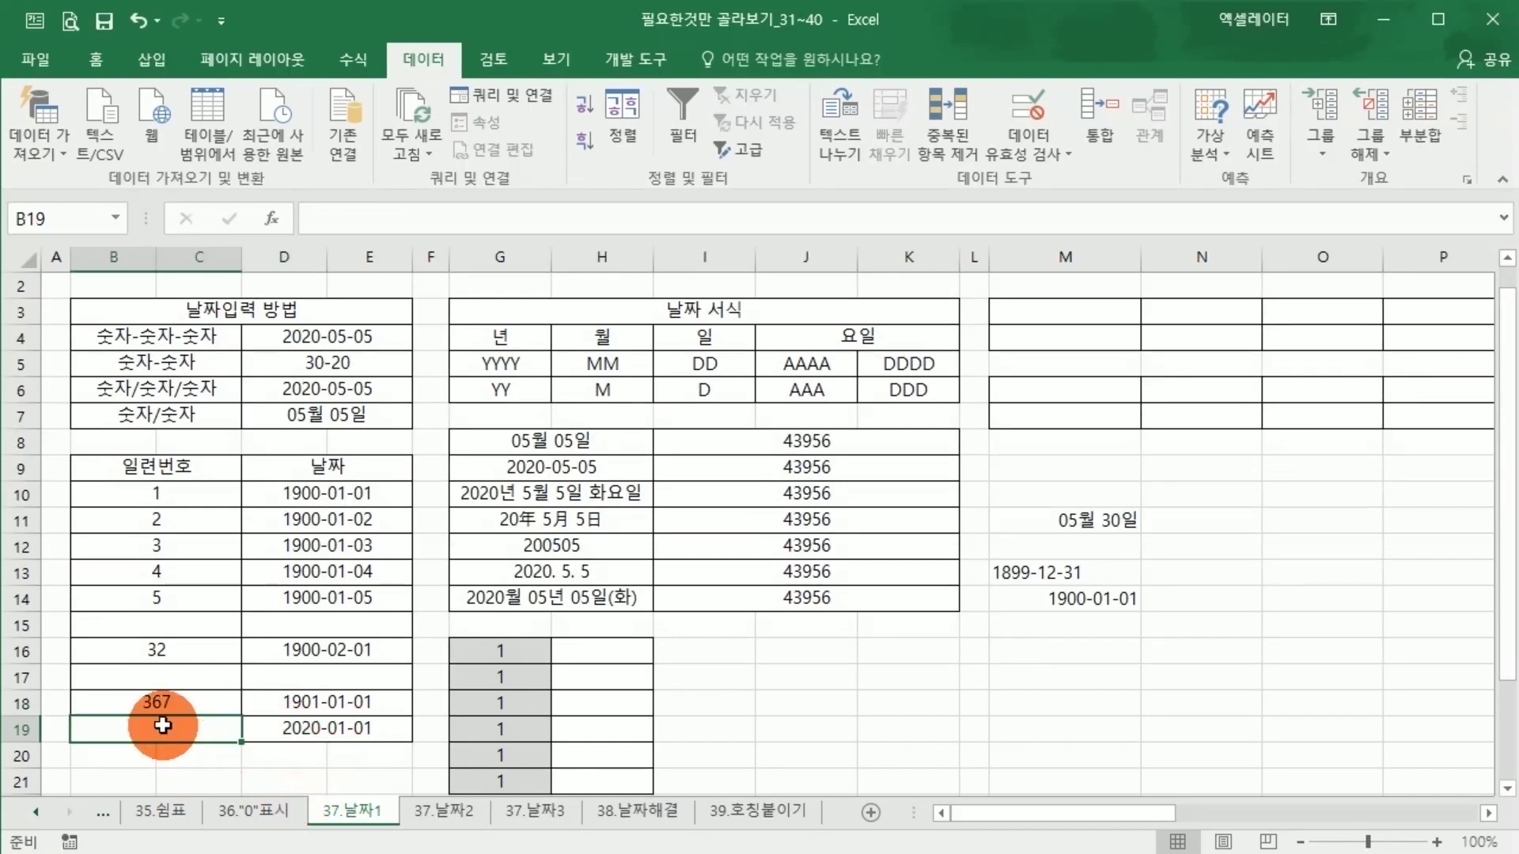
text(2020-1-1)
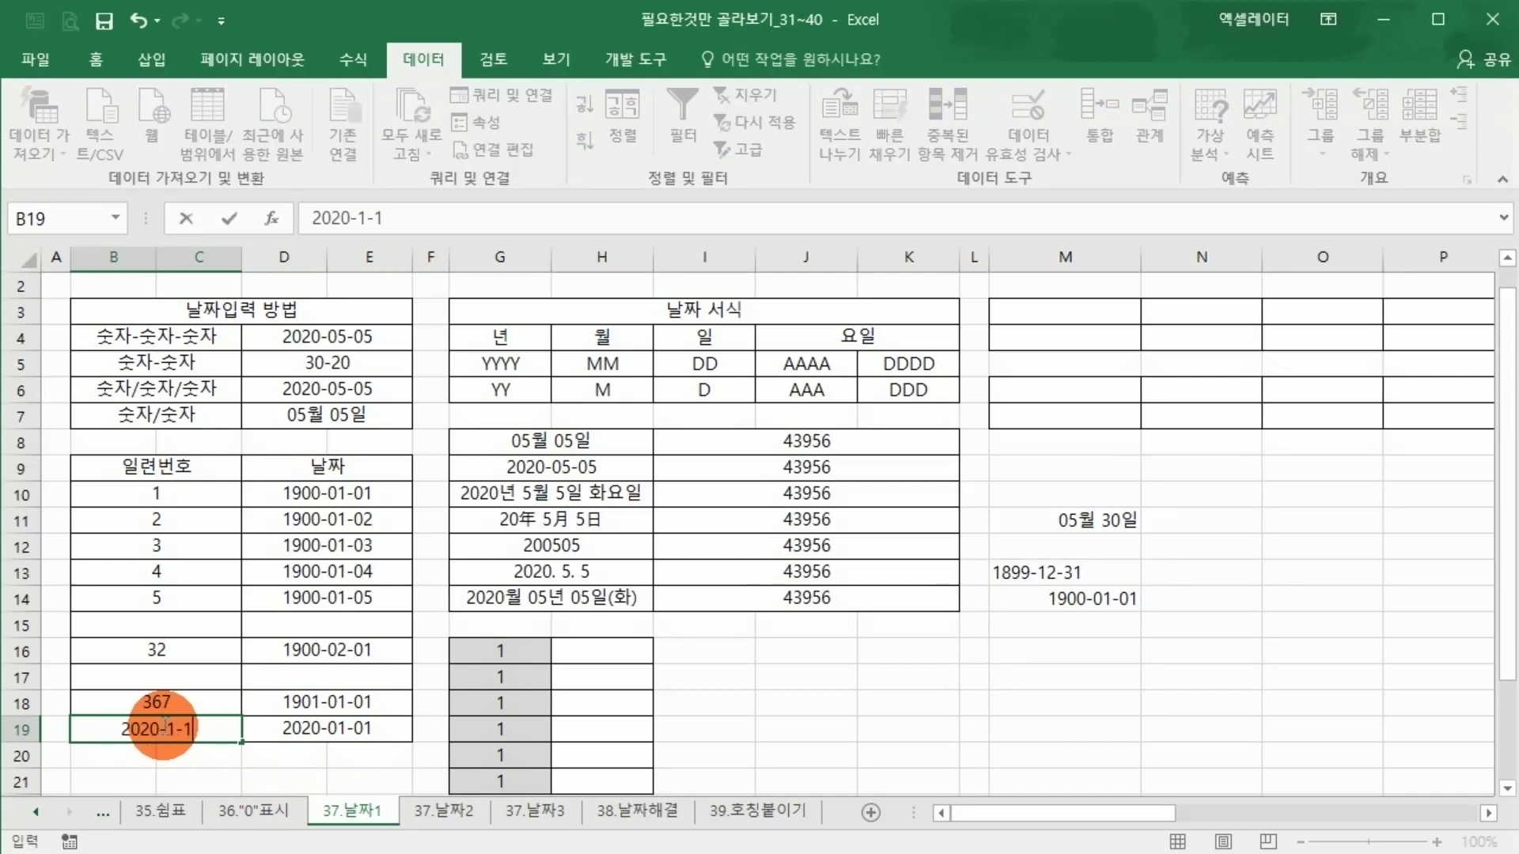
key(Return)
Step: Change the number format of B19 to 일반 (General) to show the date as its serial number
click(162, 726)
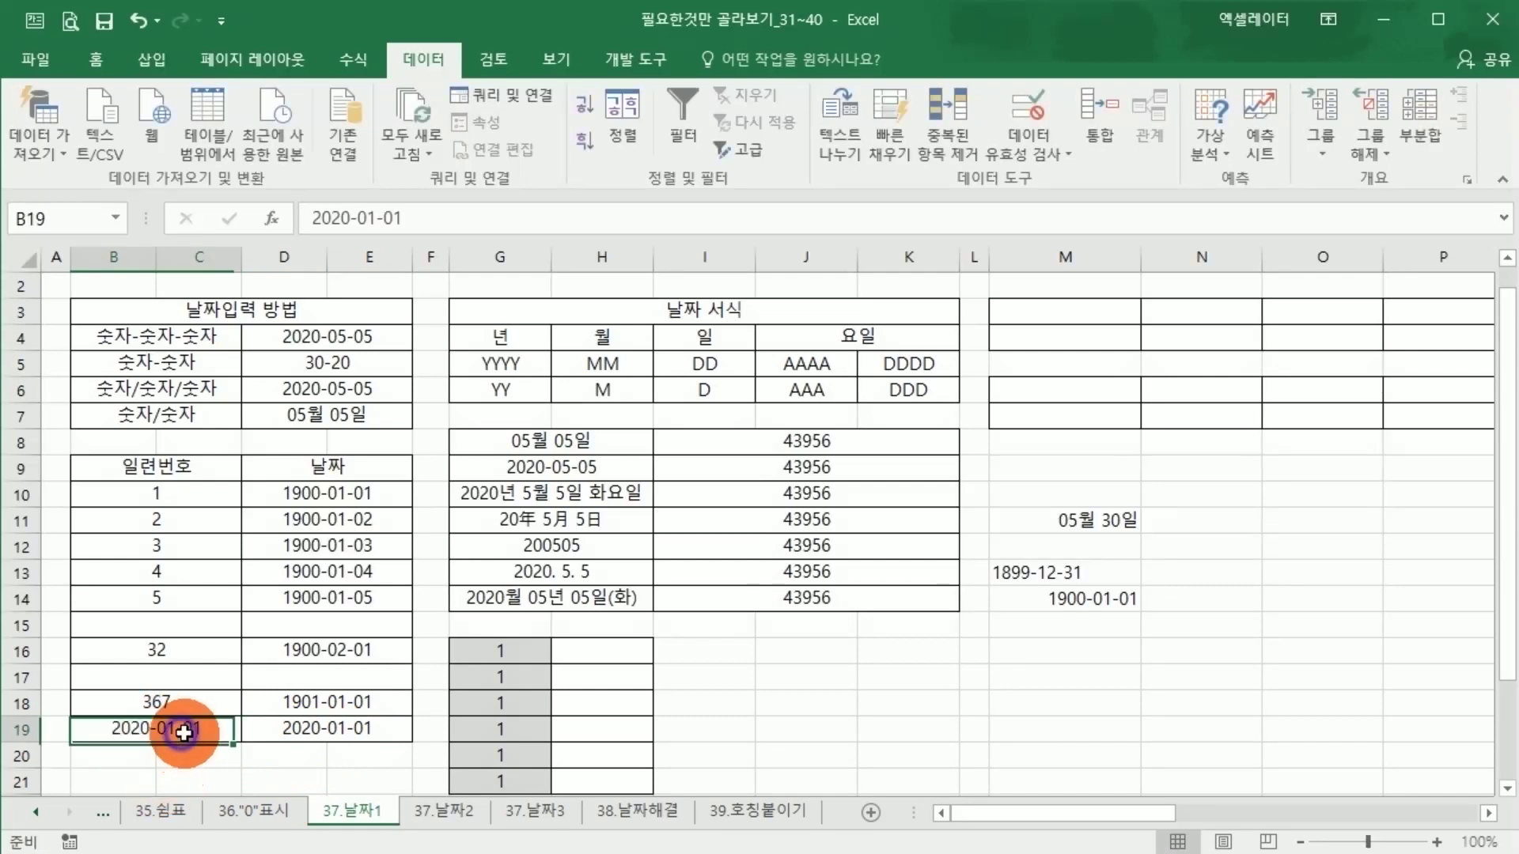
click(95, 60)
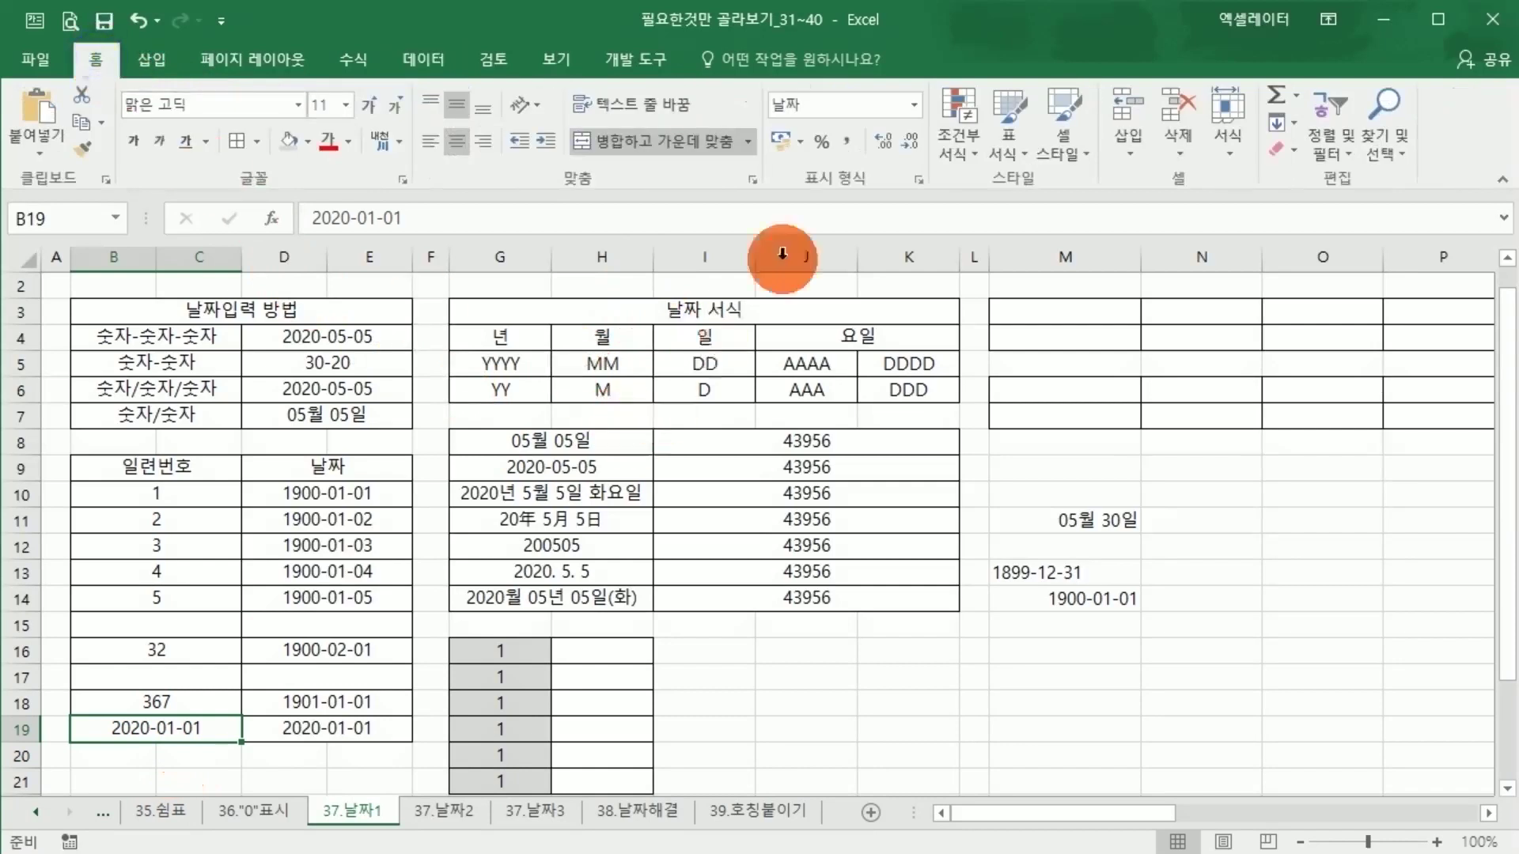
click(913, 106)
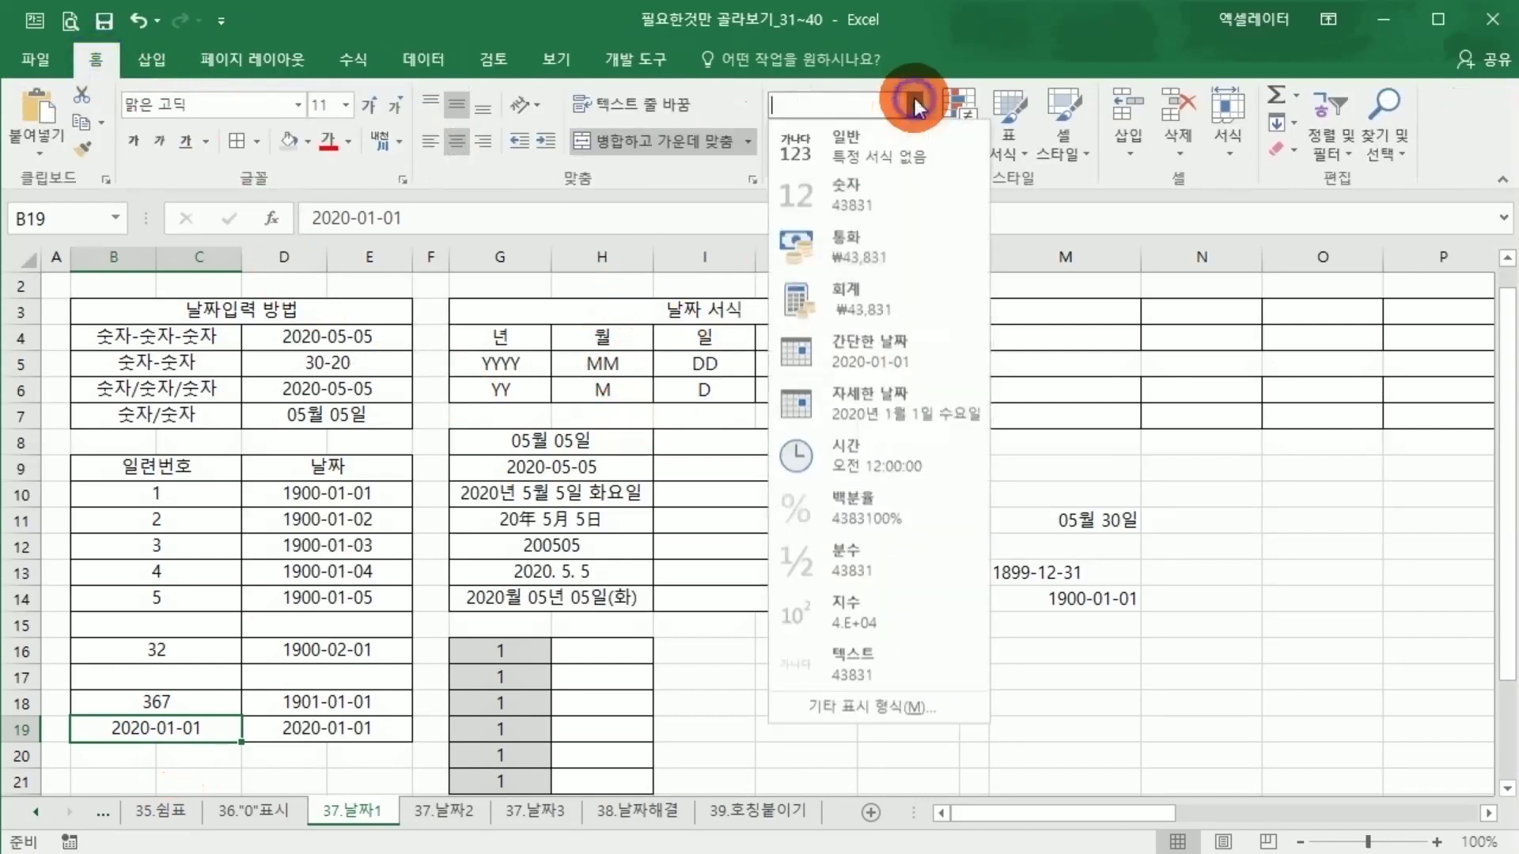
click(875, 152)
Step: Set the dates in D10:D19 to the 일반 (General) number format to compare them with the serial numbers in column B
drag(161, 725, 309, 724)
click(312, 571)
click(314, 495)
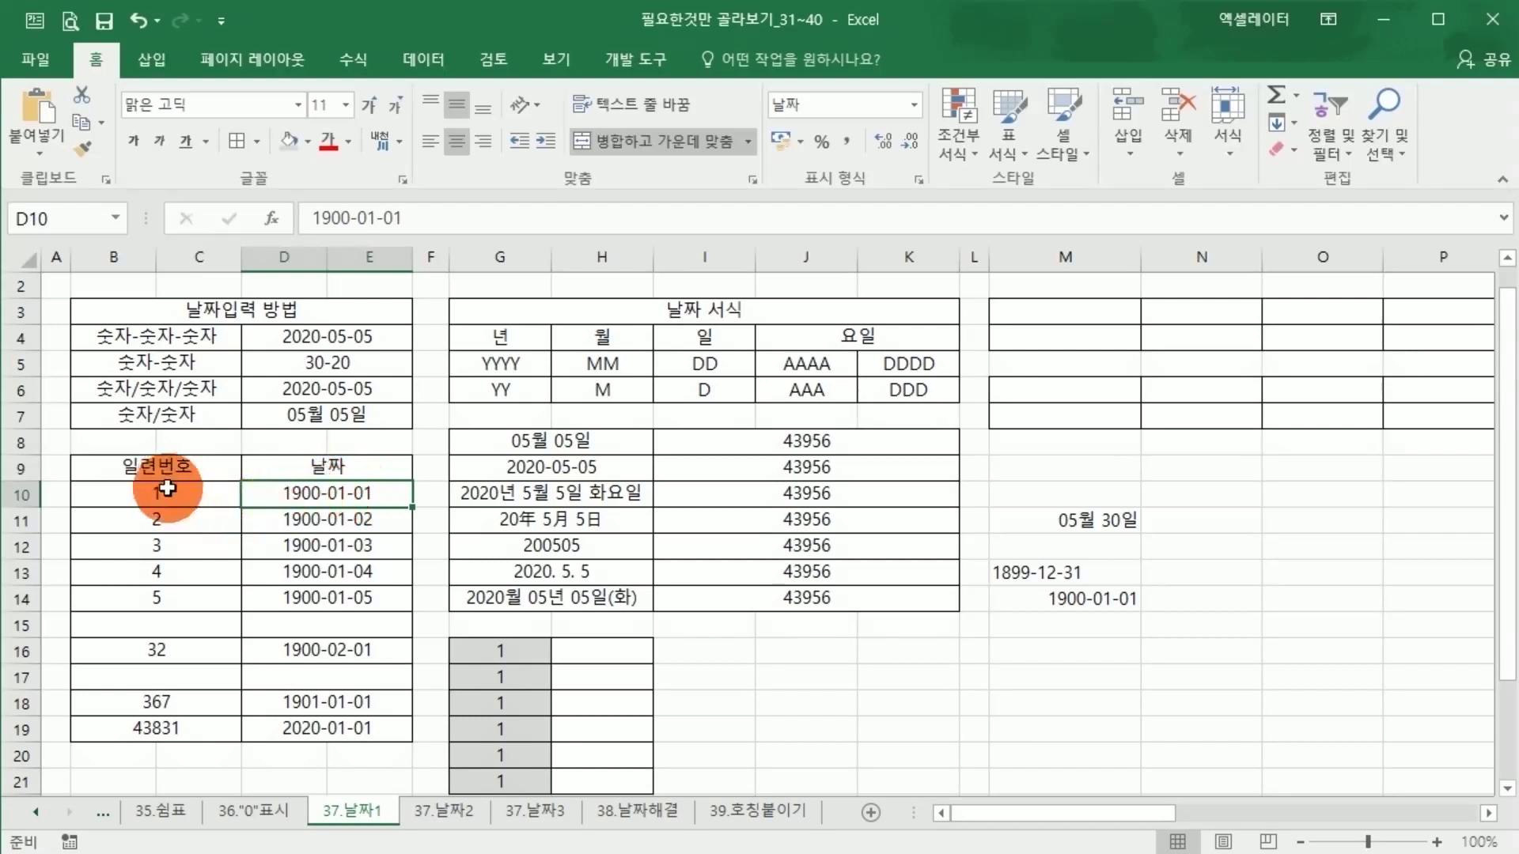
drag(271, 495, 305, 722)
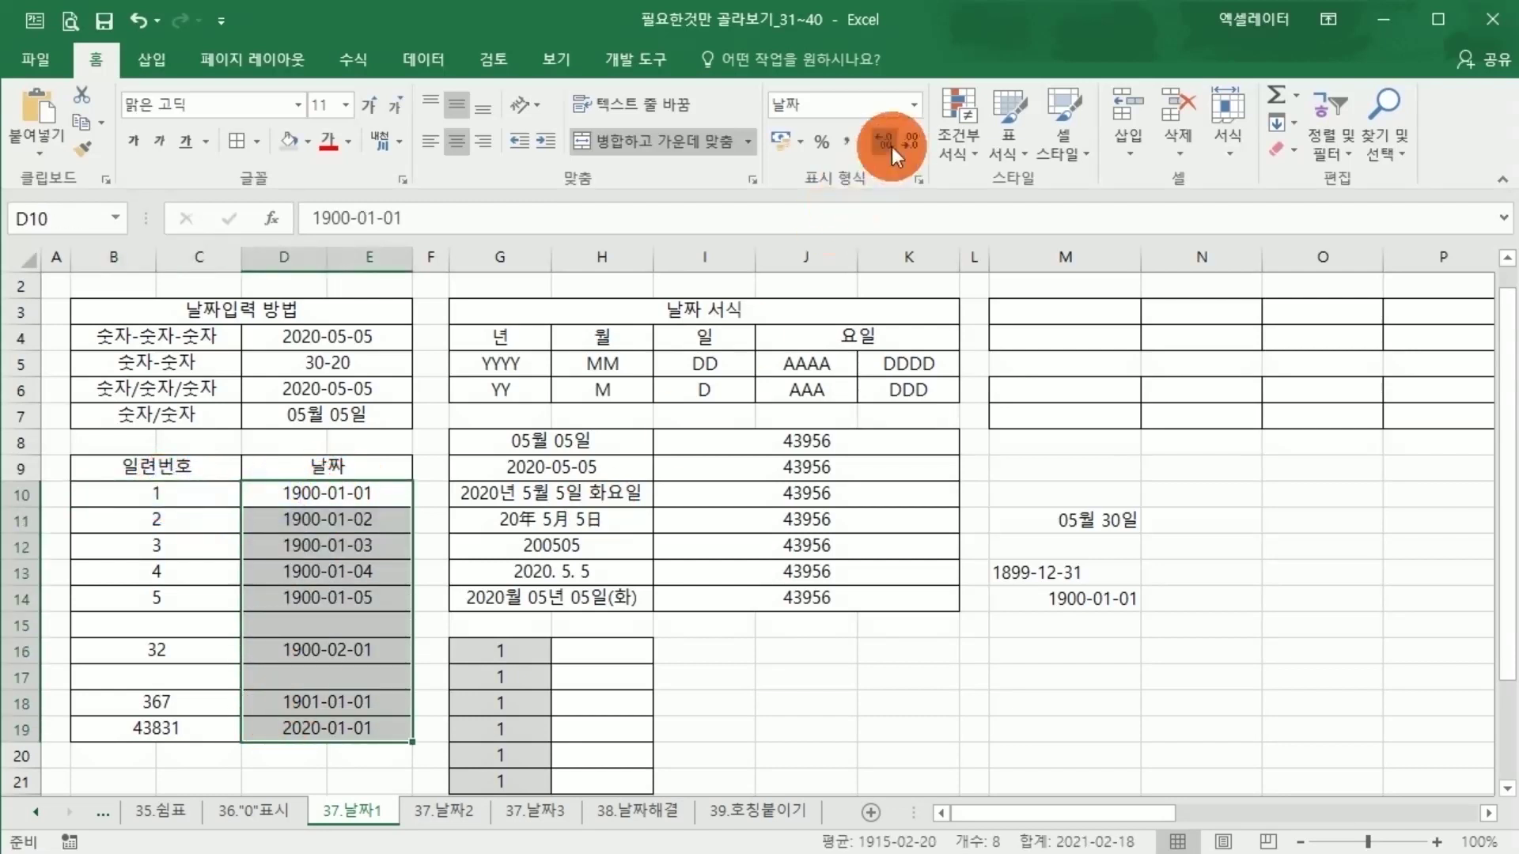
click(912, 112)
click(862, 144)
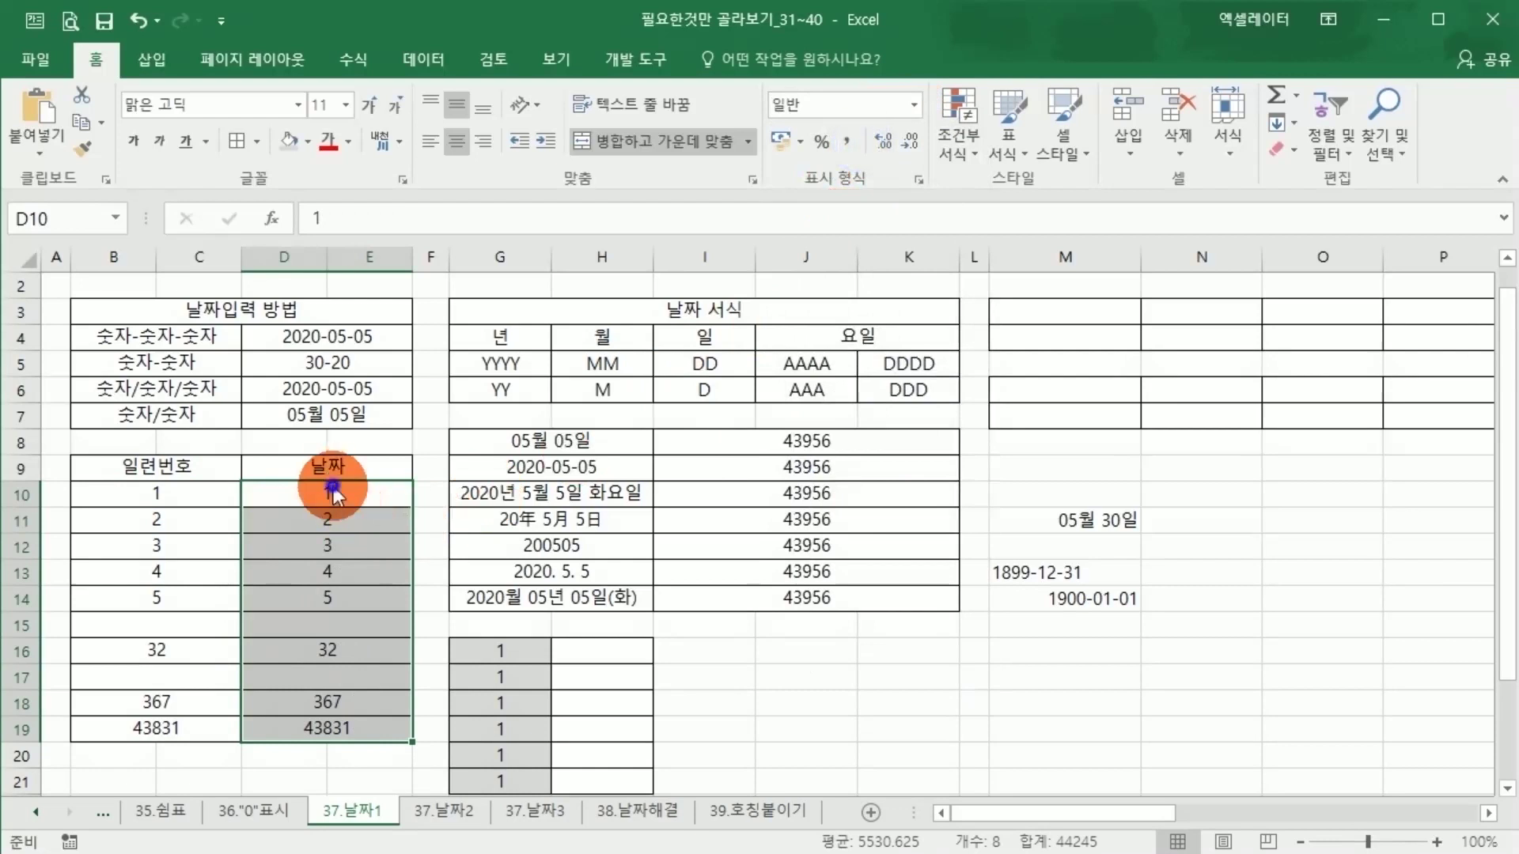
drag(323, 481, 372, 503)
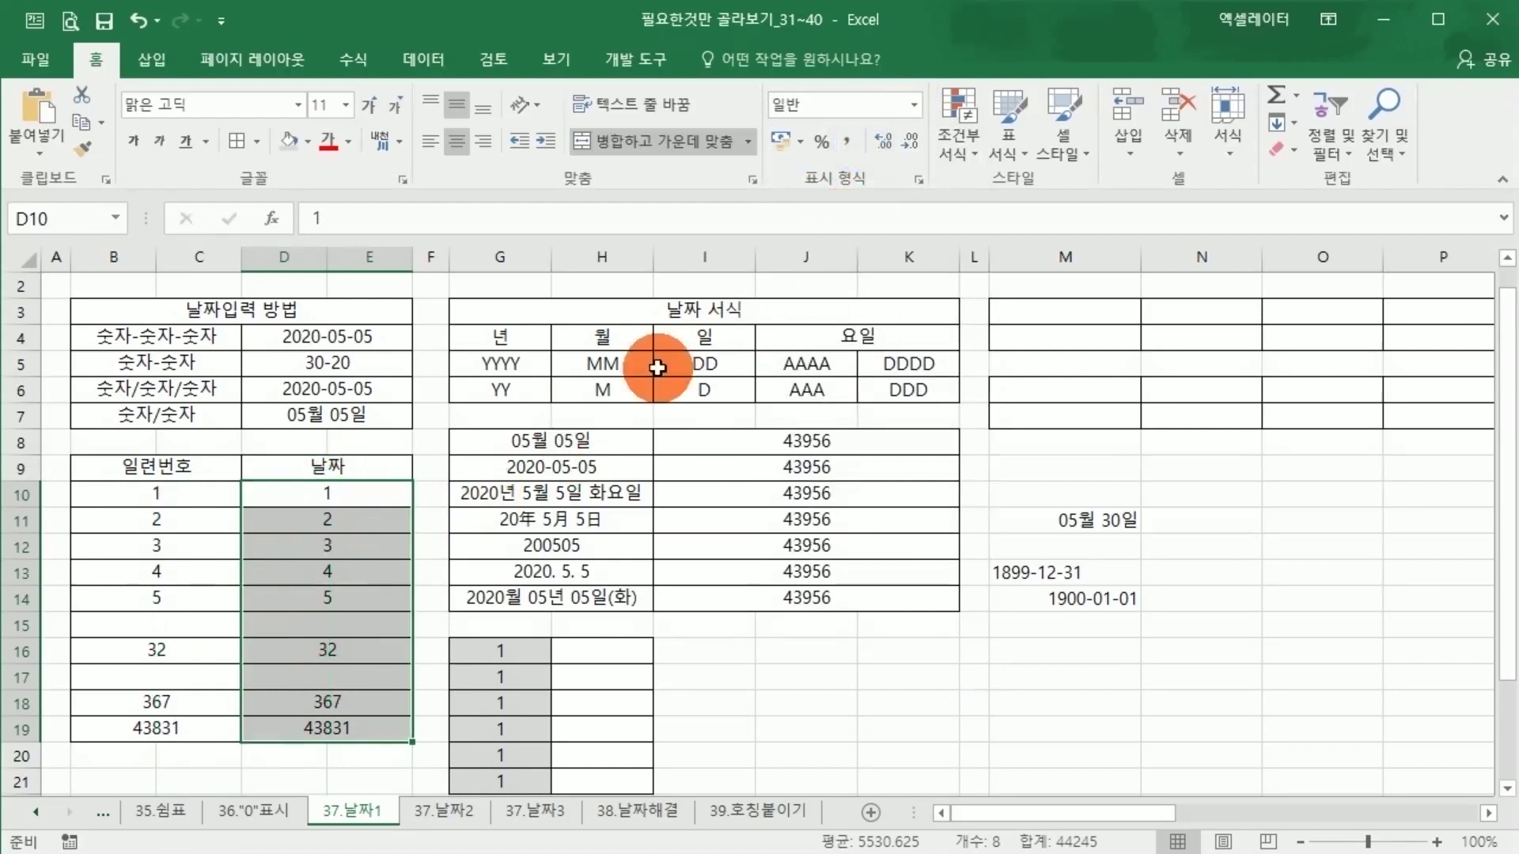
Step: Switch D10:D19 to 간단한 날짜 (Short Date) and back to 일반 (General), comparing the numbers with B10:B19
click(913, 112)
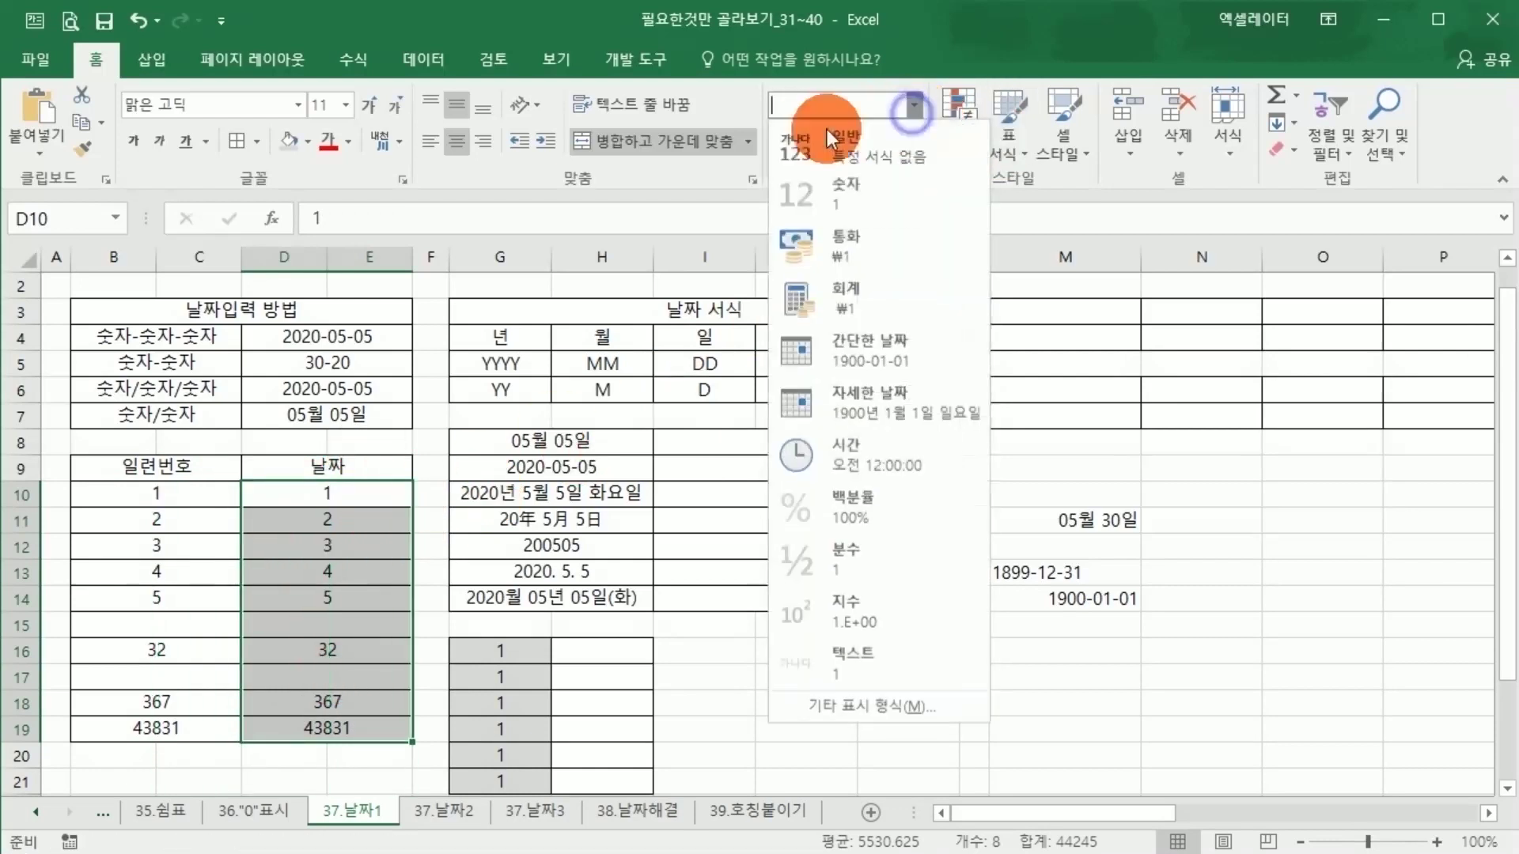
click(848, 355)
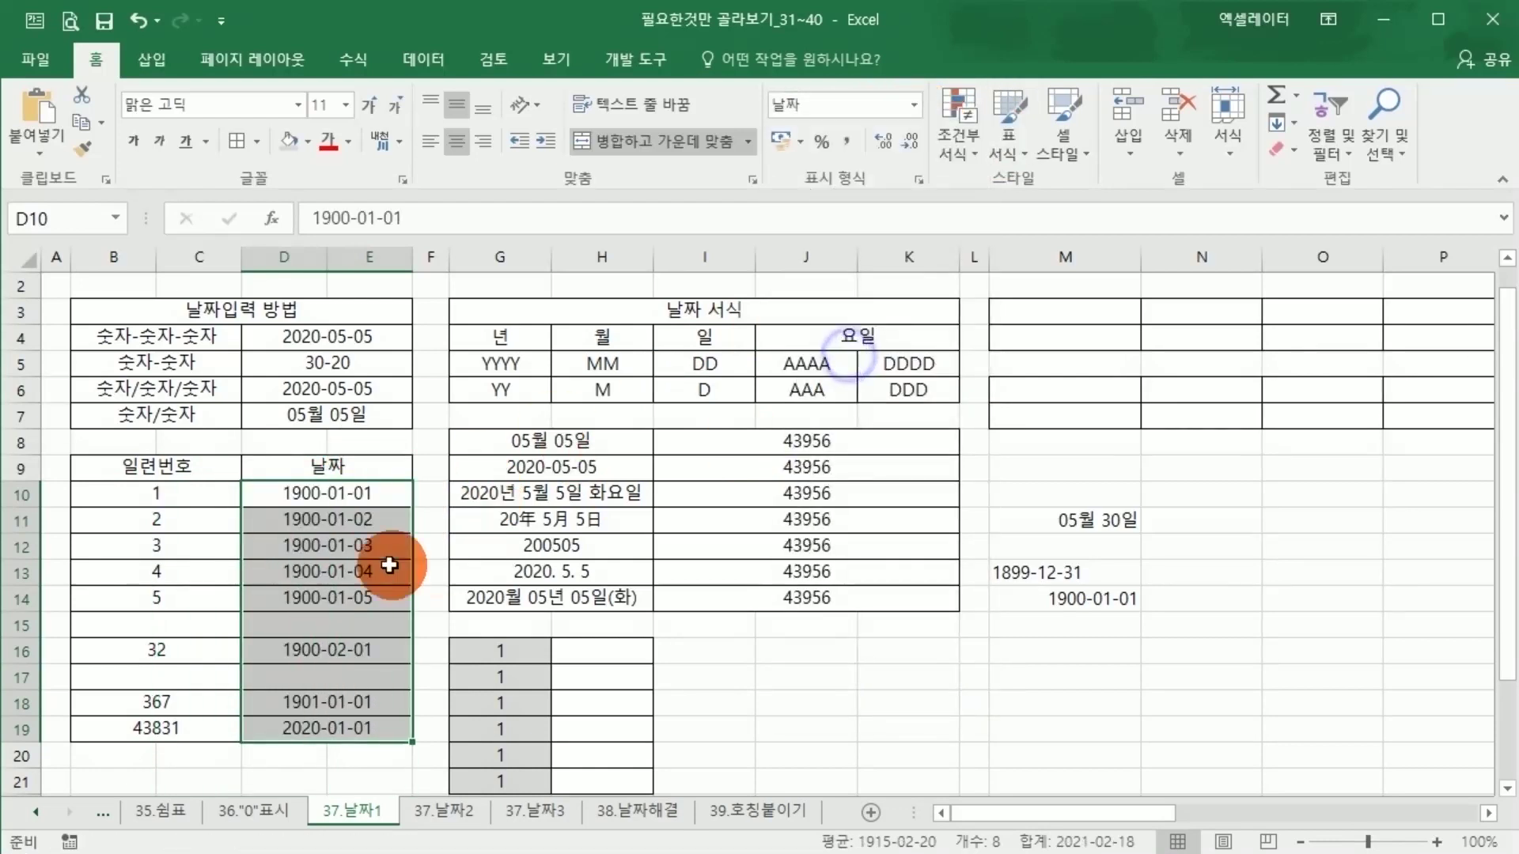
click(913, 111)
click(872, 147)
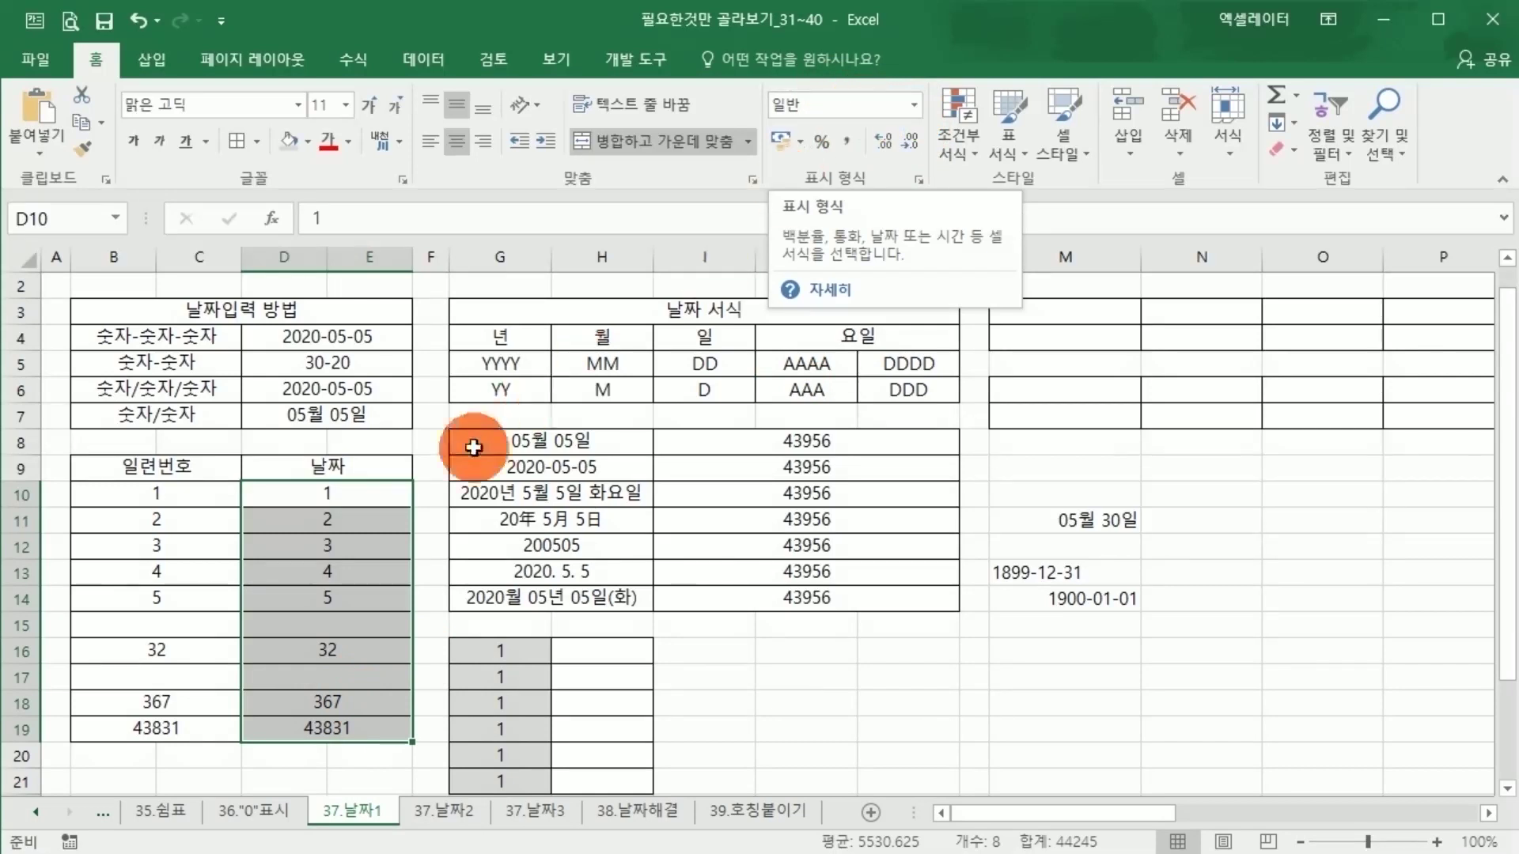
drag(209, 520, 190, 724)
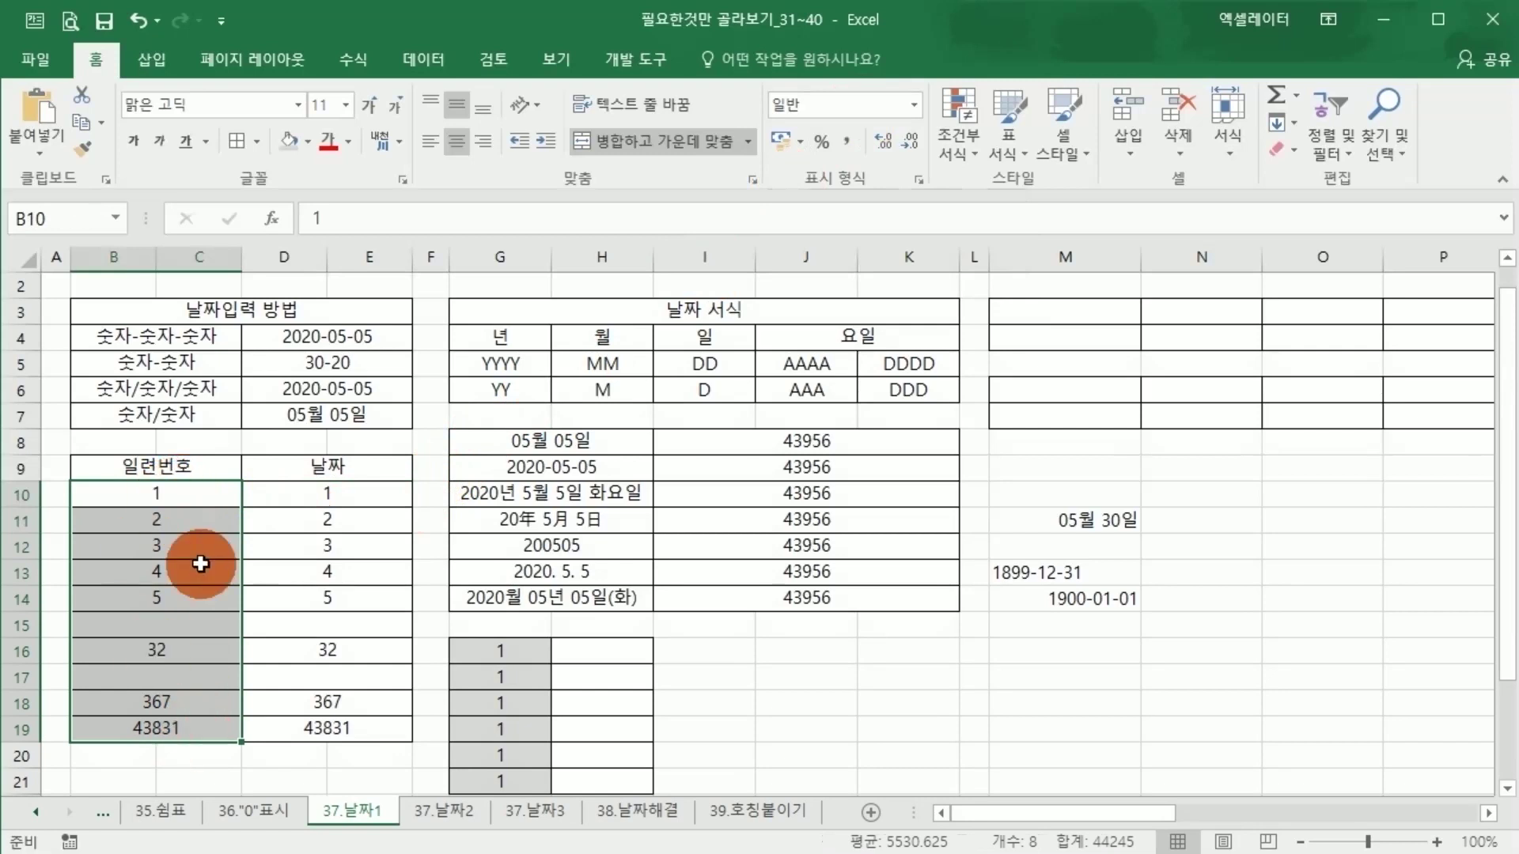
drag(130, 495, 152, 723)
Step: Format the numbers in D10:D19 as 간단한 날짜 (Short Date)
drag(312, 498, 328, 725)
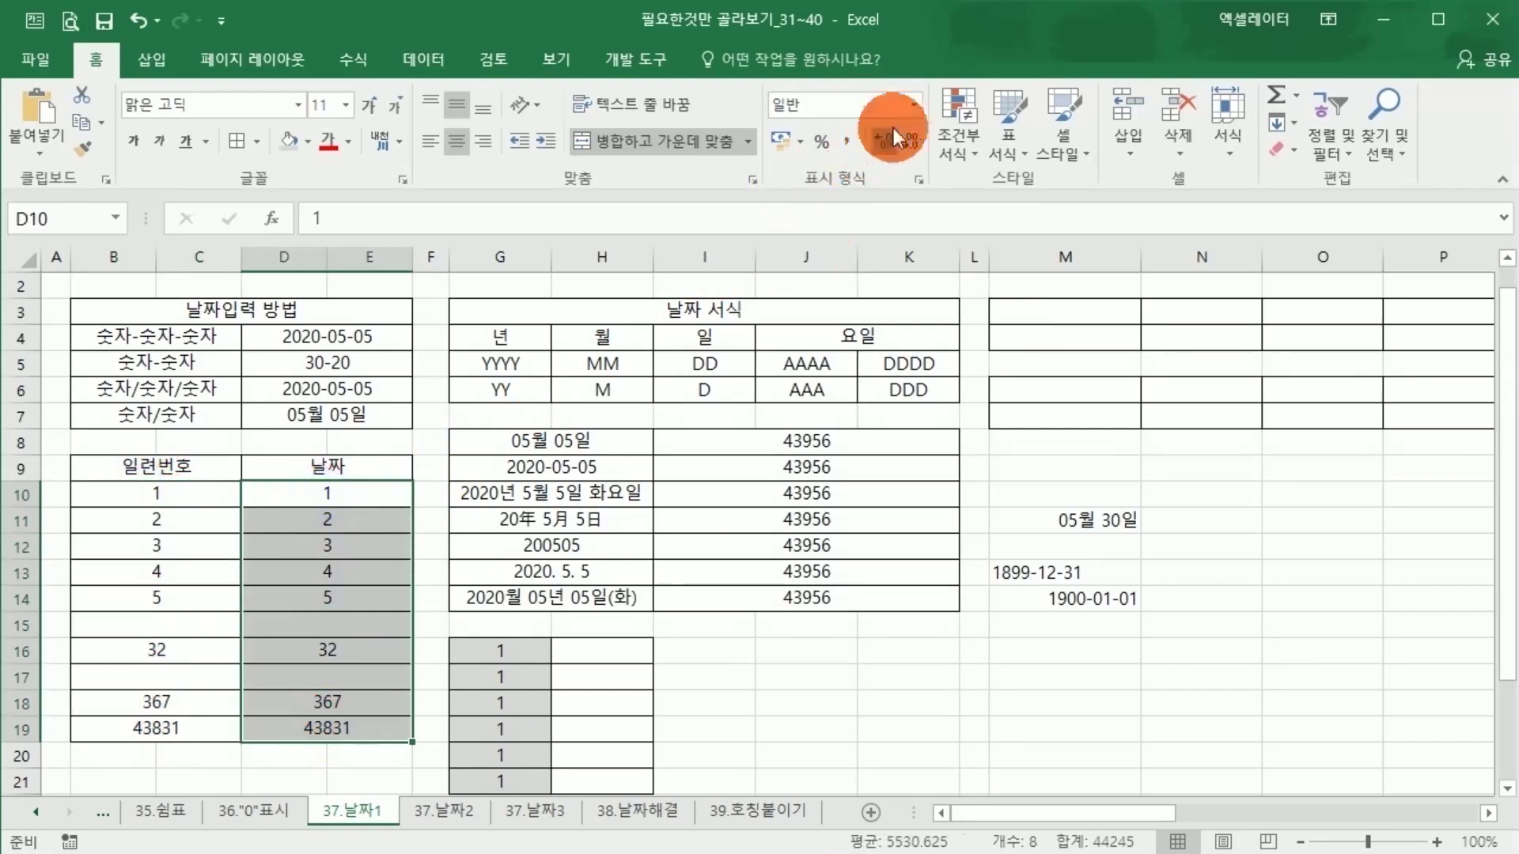
click(915, 107)
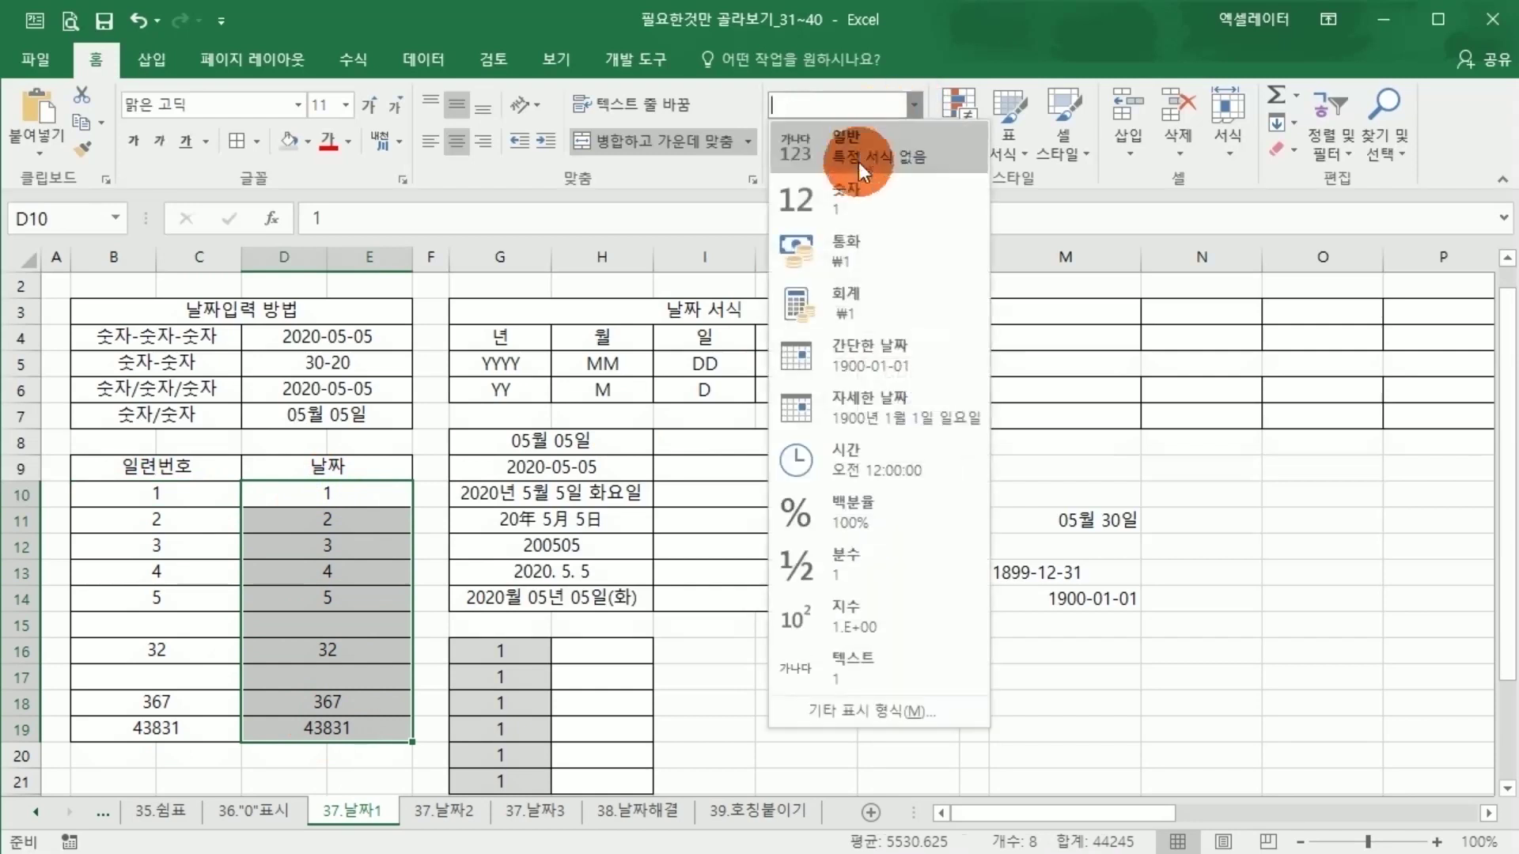
click(847, 348)
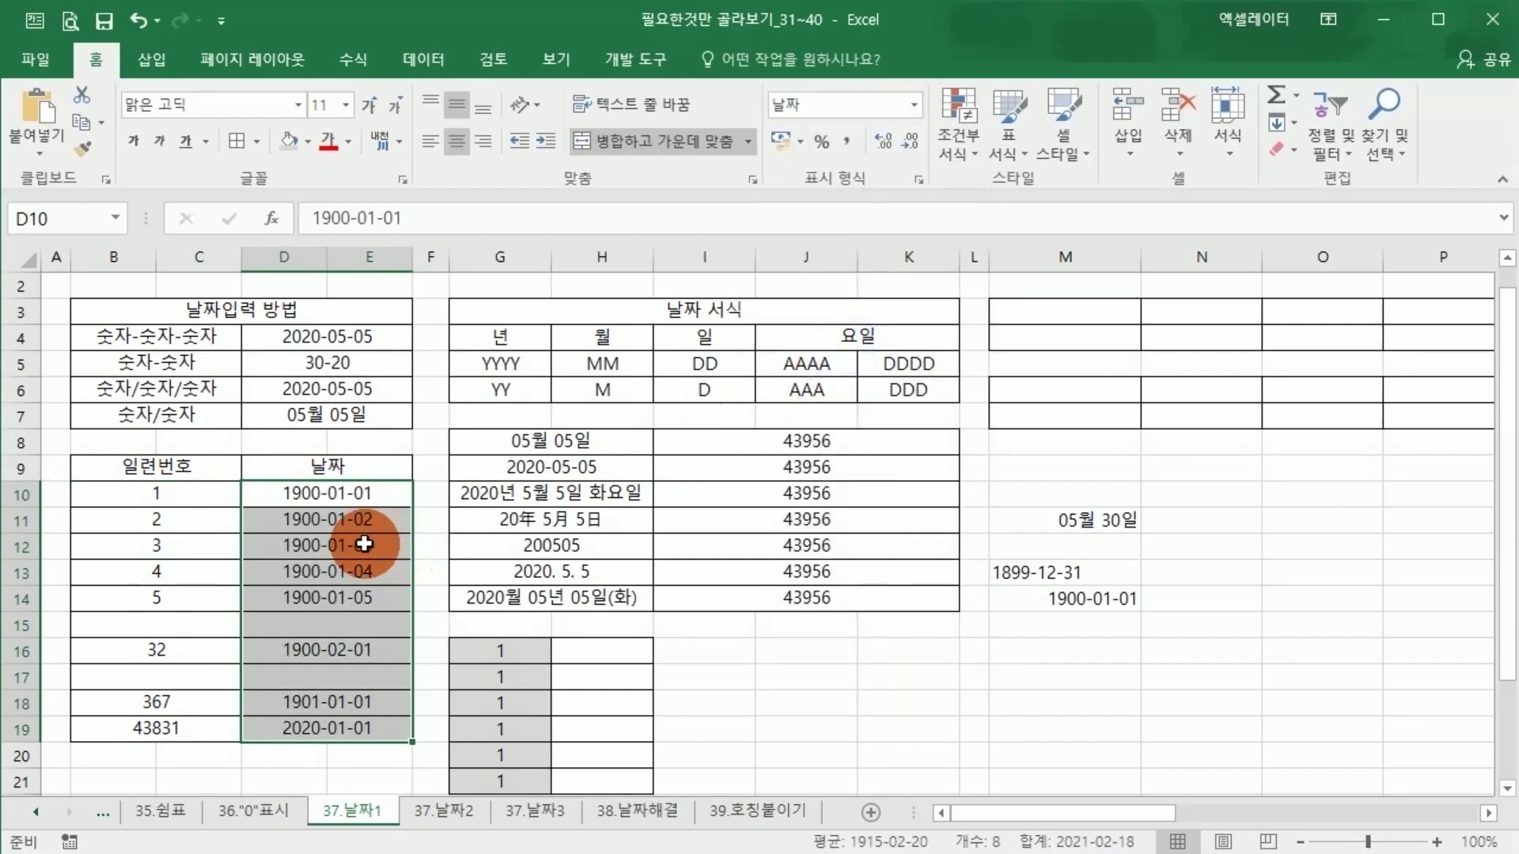
Step: Format the serial numbers in B10:B19 as 간단한 날짜 (Short Date)
drag(207, 500, 204, 720)
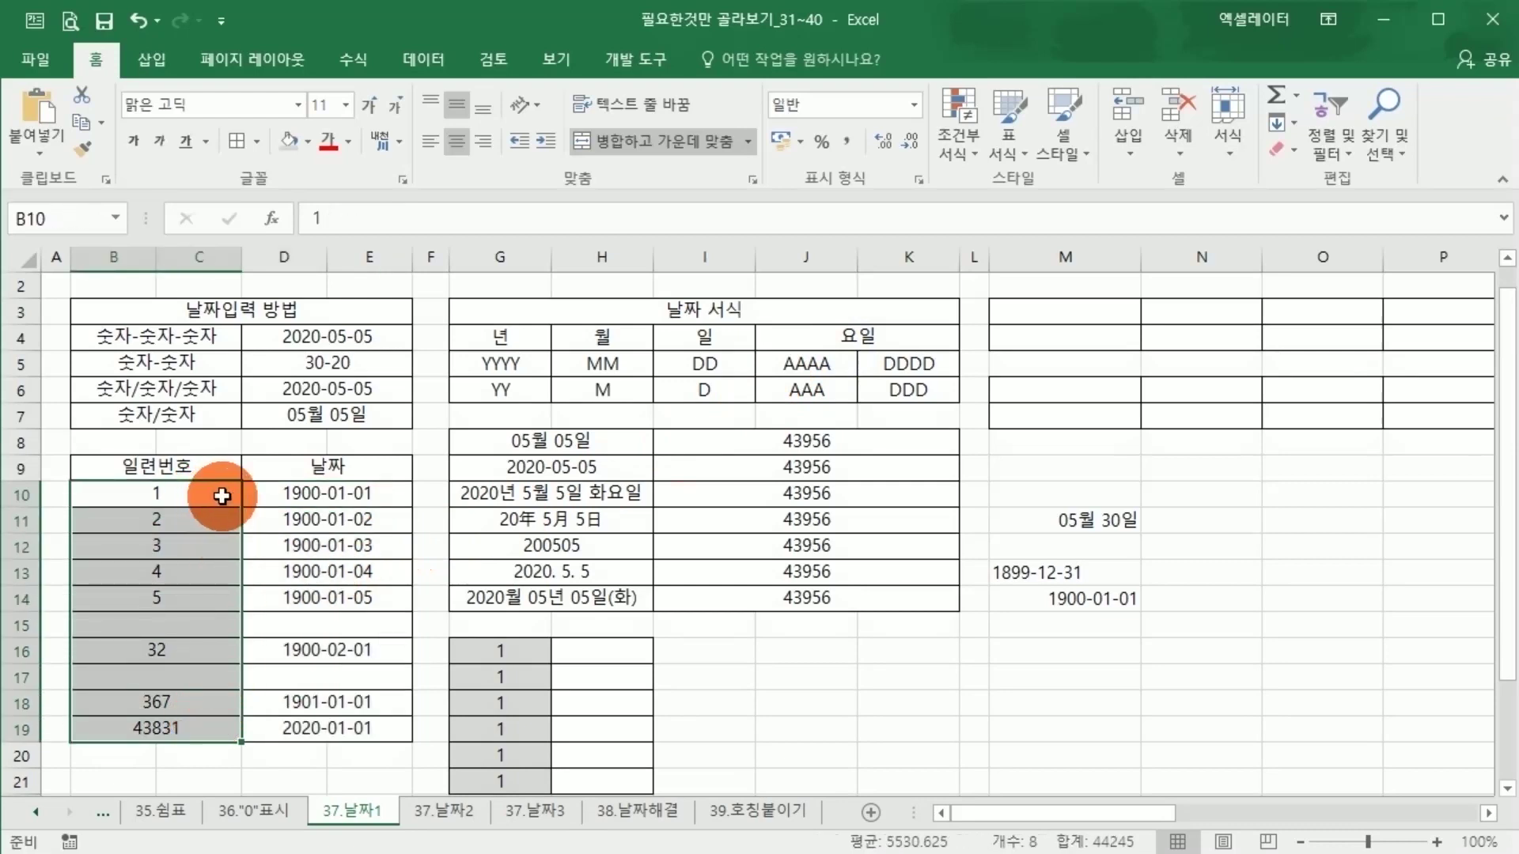
click(916, 104)
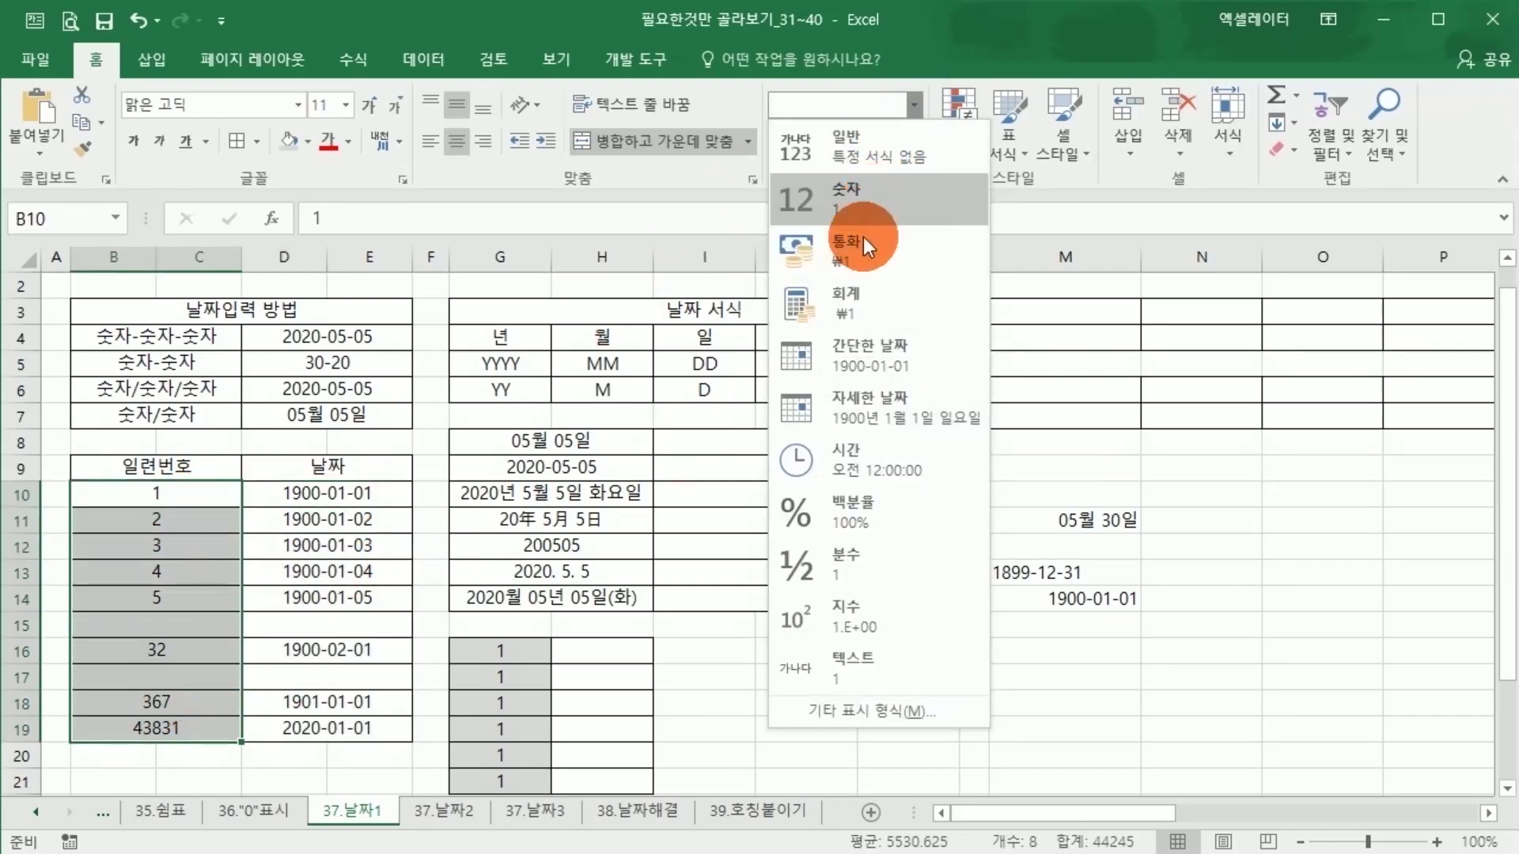
click(861, 345)
Step: Set D10:D19 to the 일반 (General) number format and compare both columns of the serial number table
drag(379, 499, 354, 722)
click(914, 117)
click(910, 130)
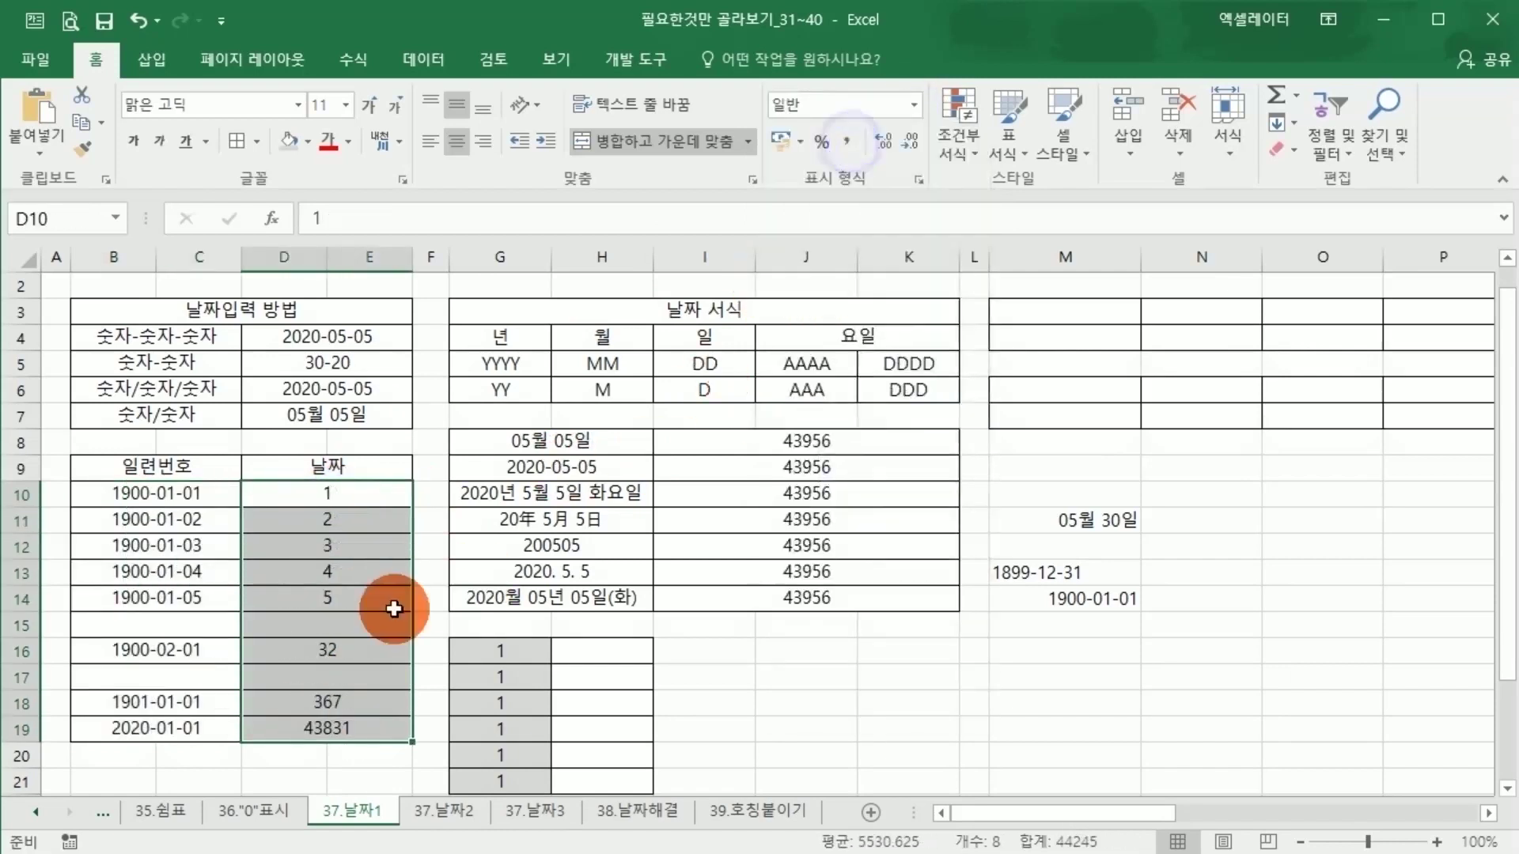
drag(210, 495, 310, 724)
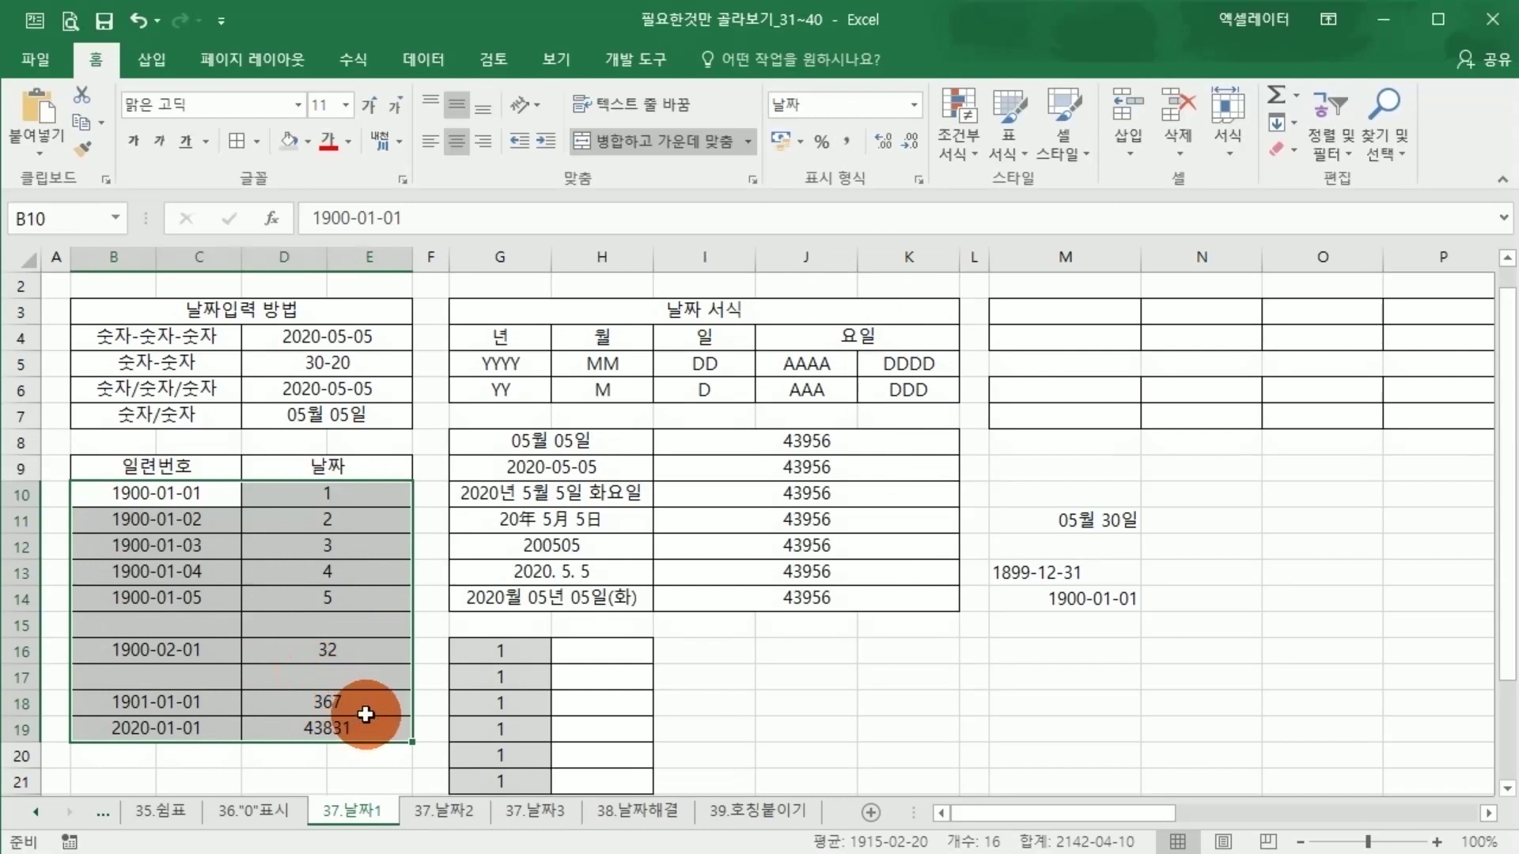
click(370, 678)
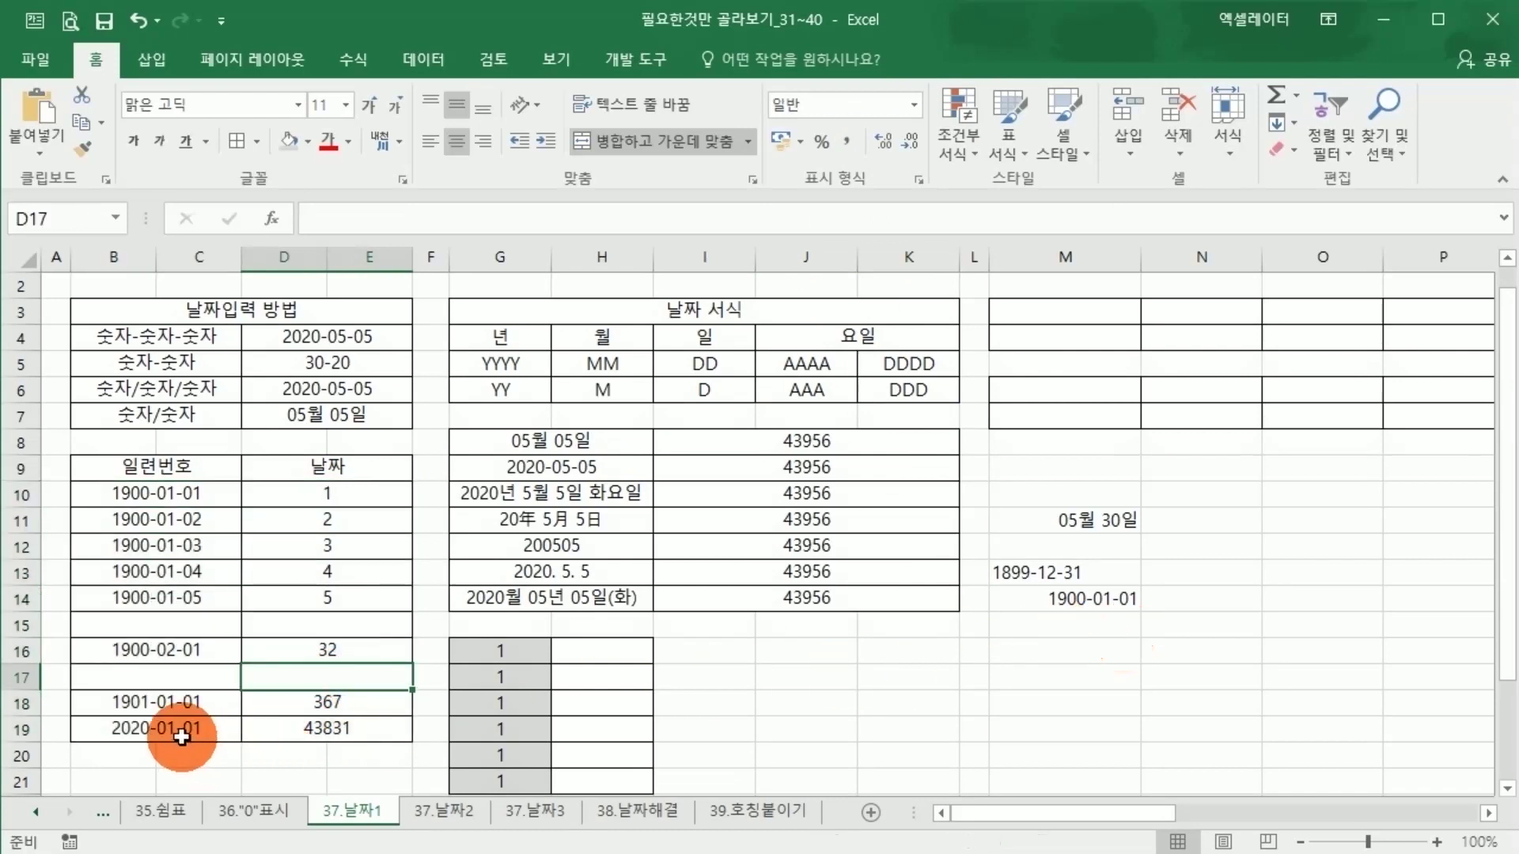
click(348, 736)
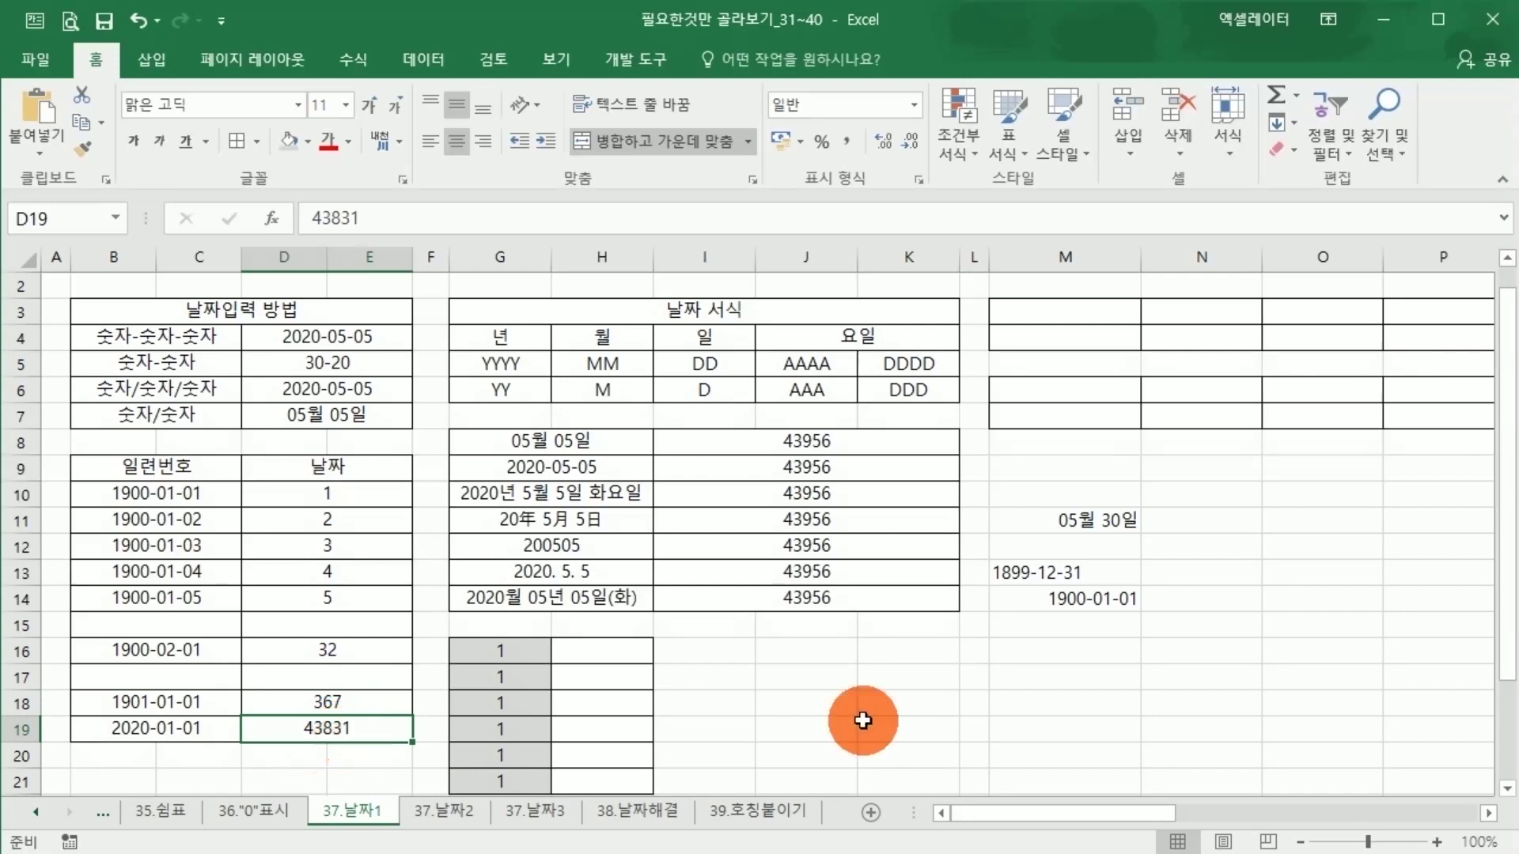
Step: Examine the year, month, day and weekday format codes in the 날짜 서식 table, G4:K6
click(552, 493)
drag(558, 310, 870, 396)
click(661, 353)
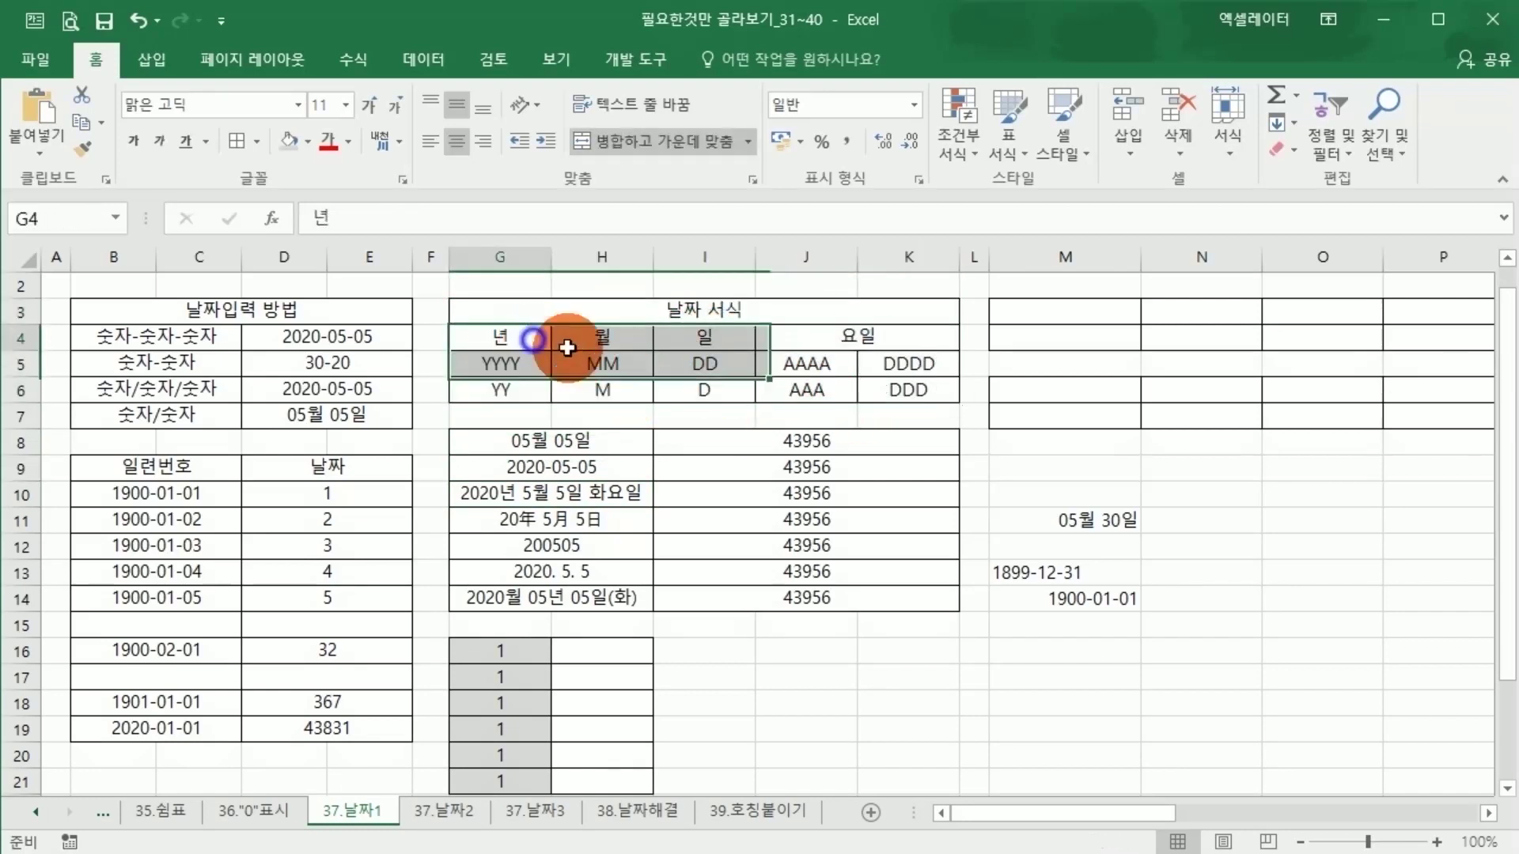
drag(552, 339, 841, 389)
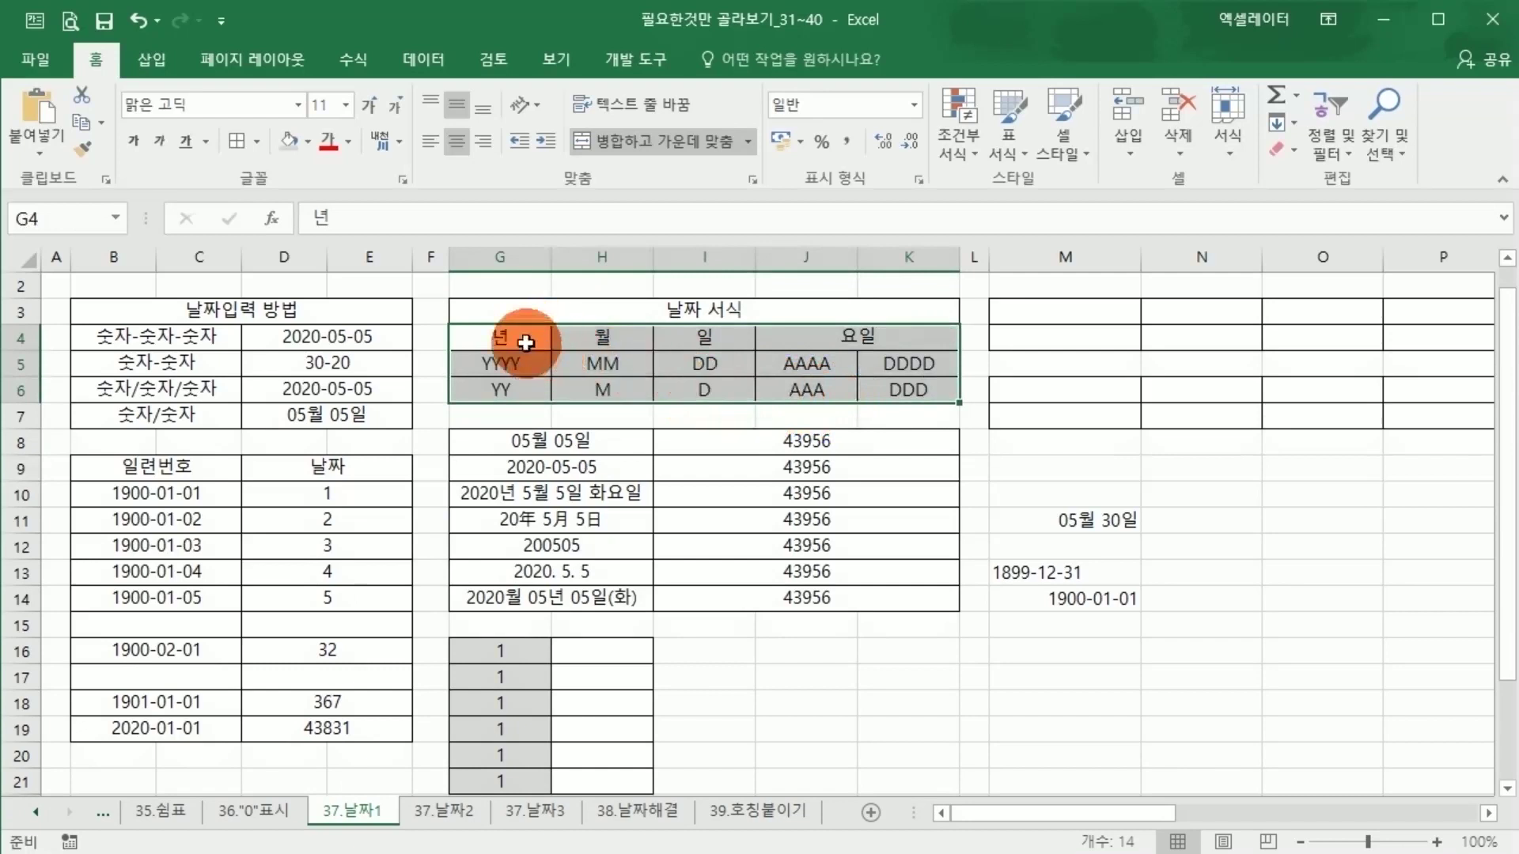
drag(770, 401, 804, 391)
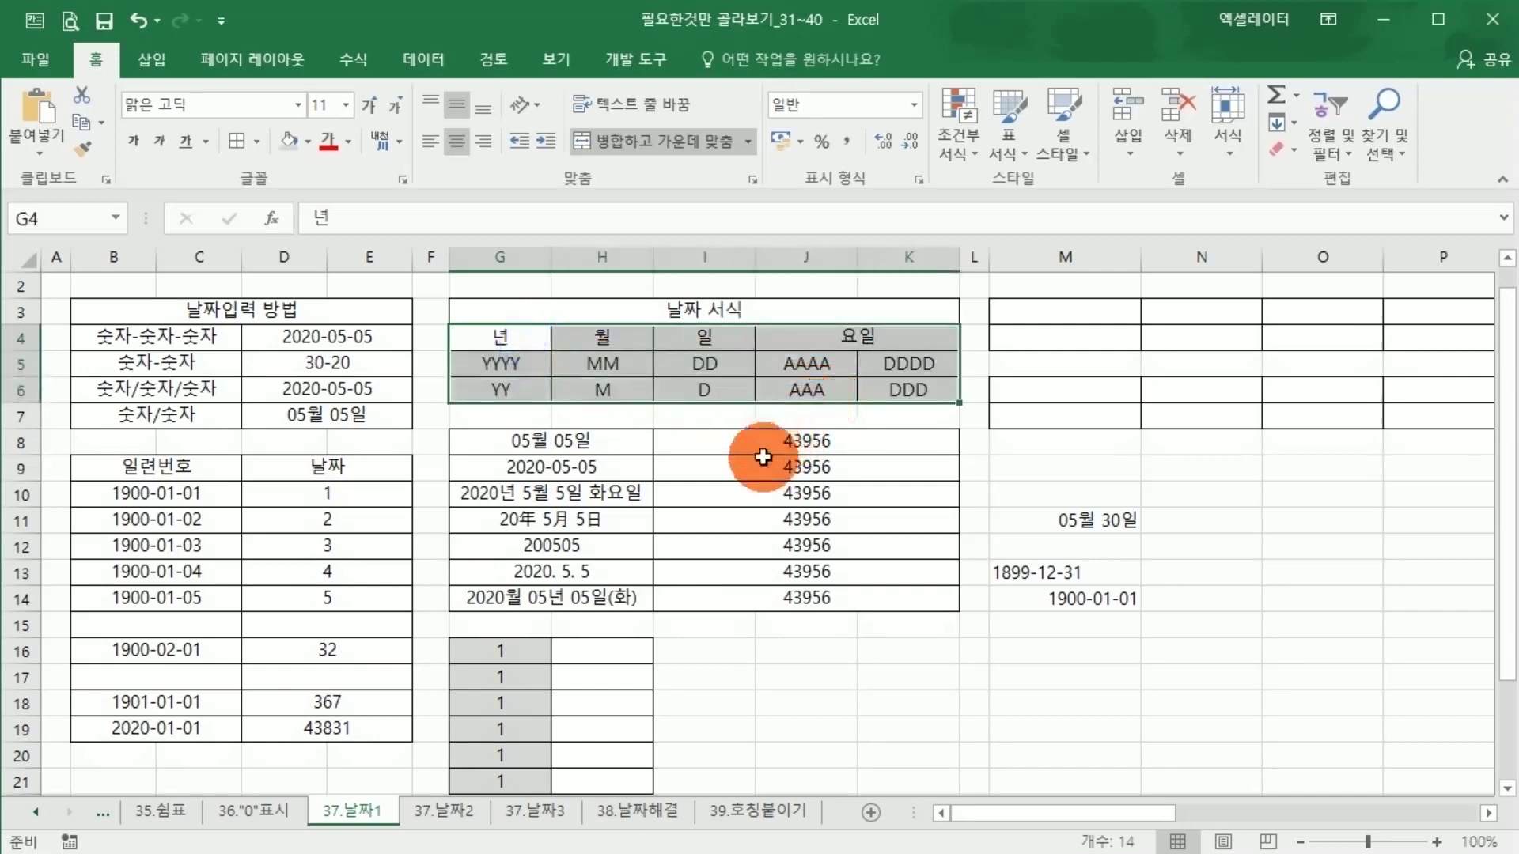
Step: Compare the long and short date codes one by one: YYYY and YY, MM and M, DD and D, and the weekday code AAA
click(504, 342)
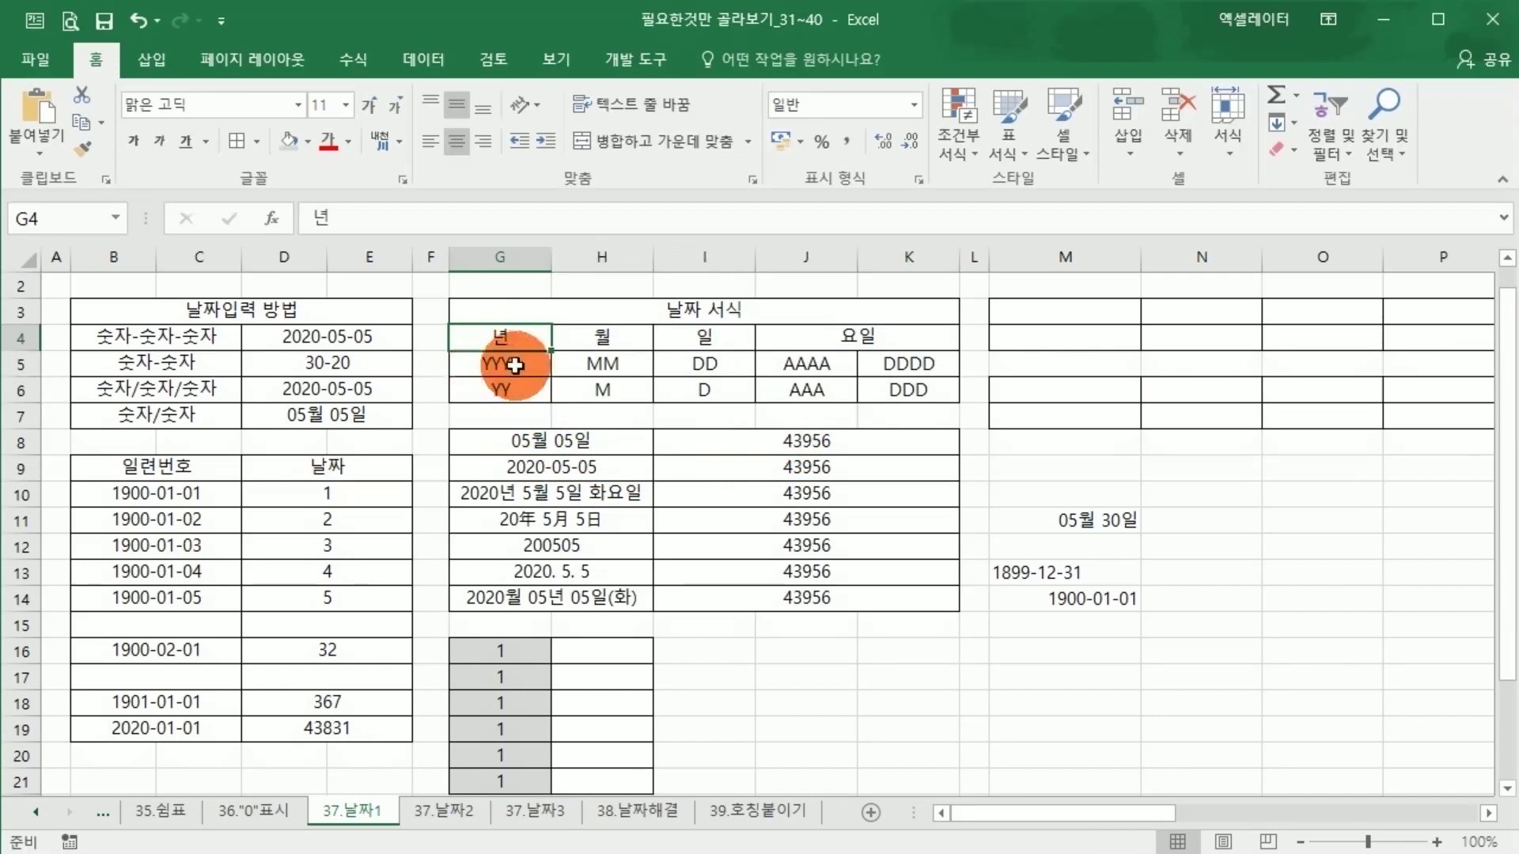
click(505, 396)
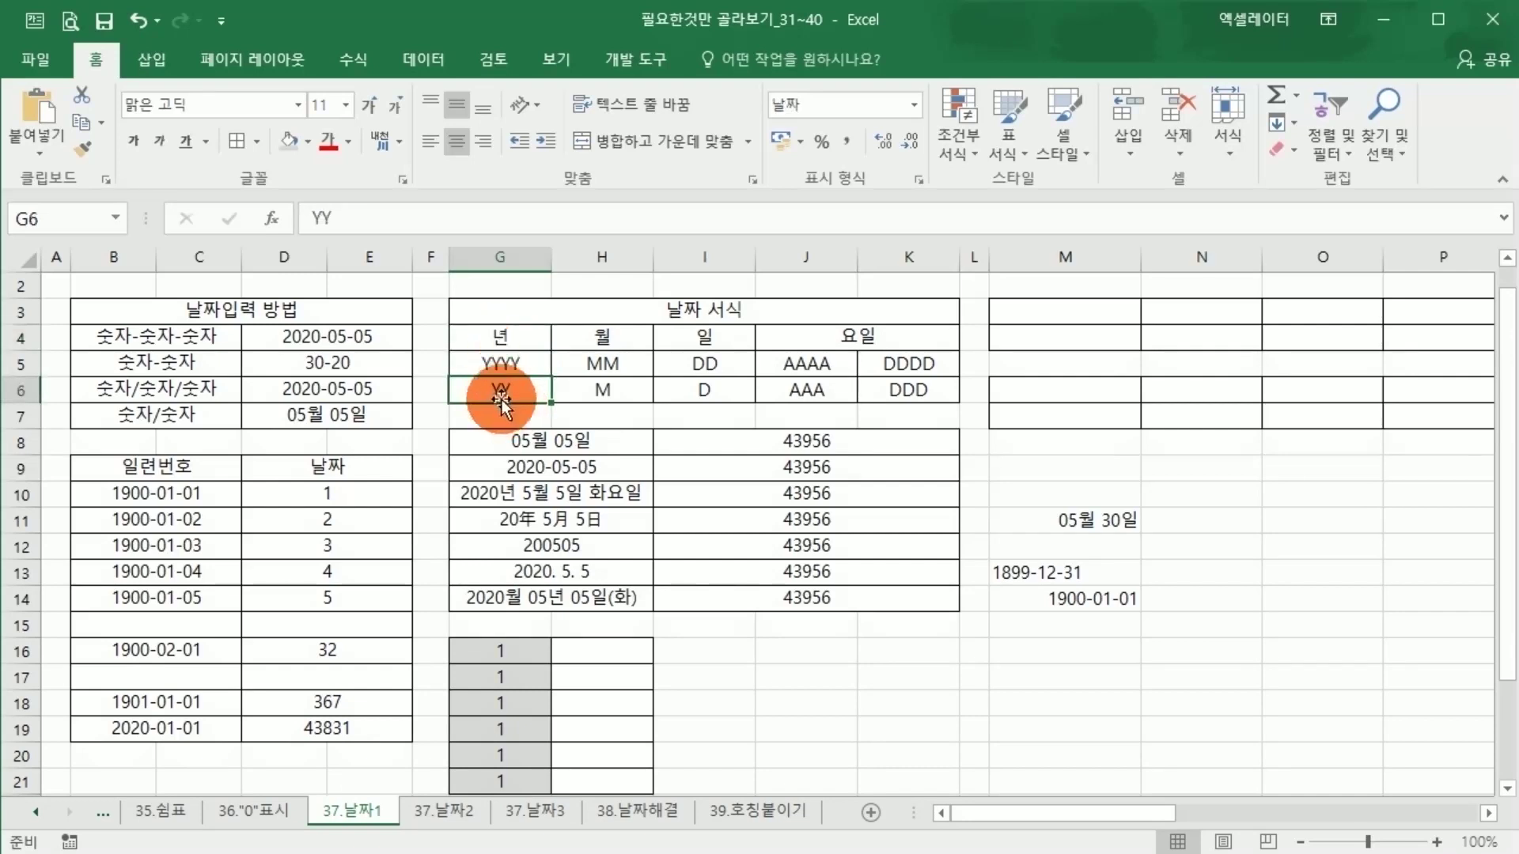
click(595, 369)
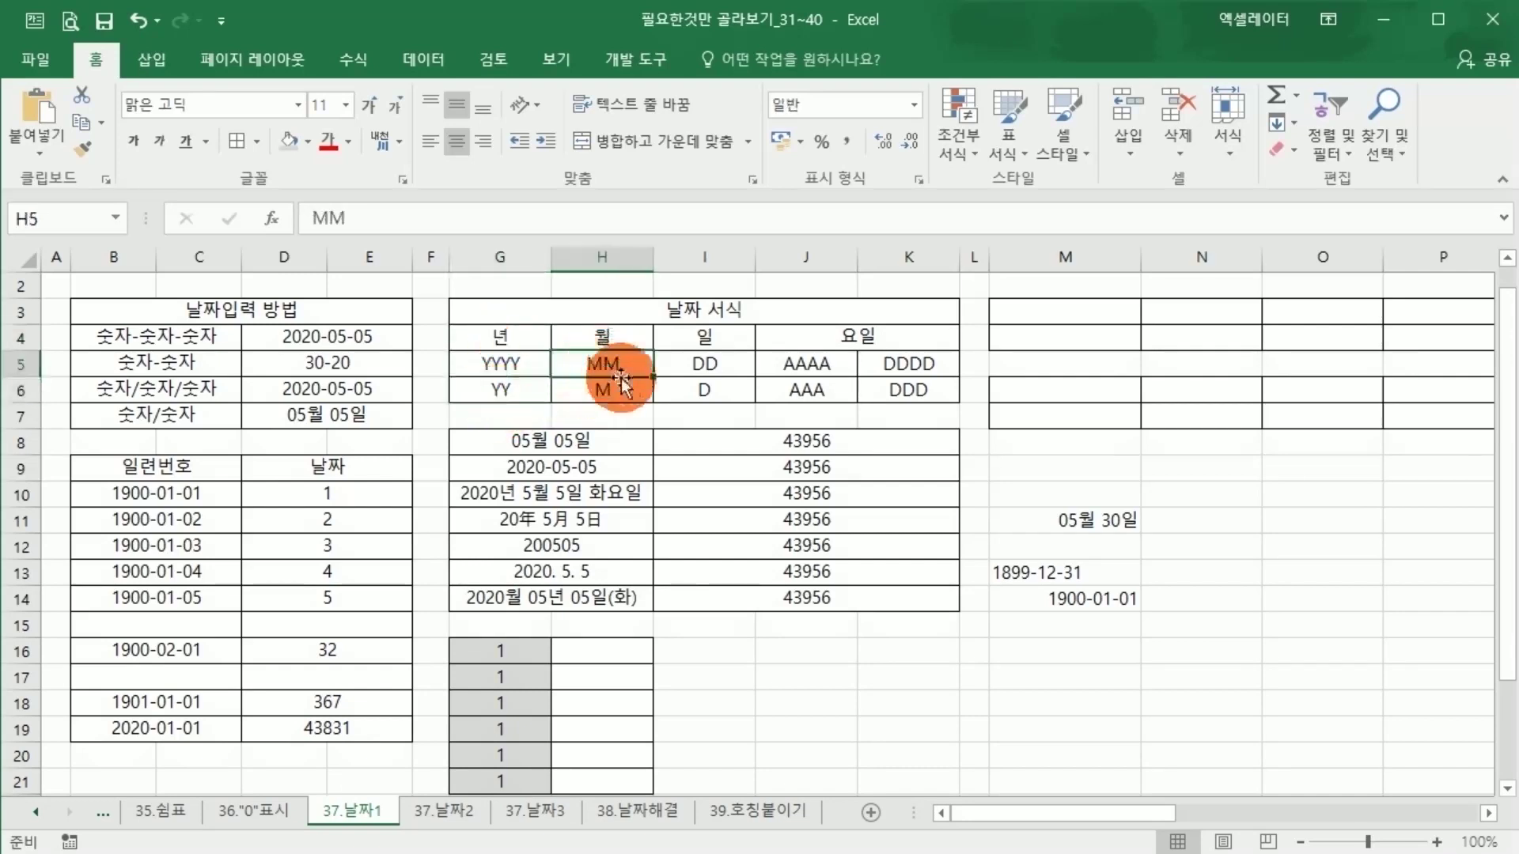
click(612, 369)
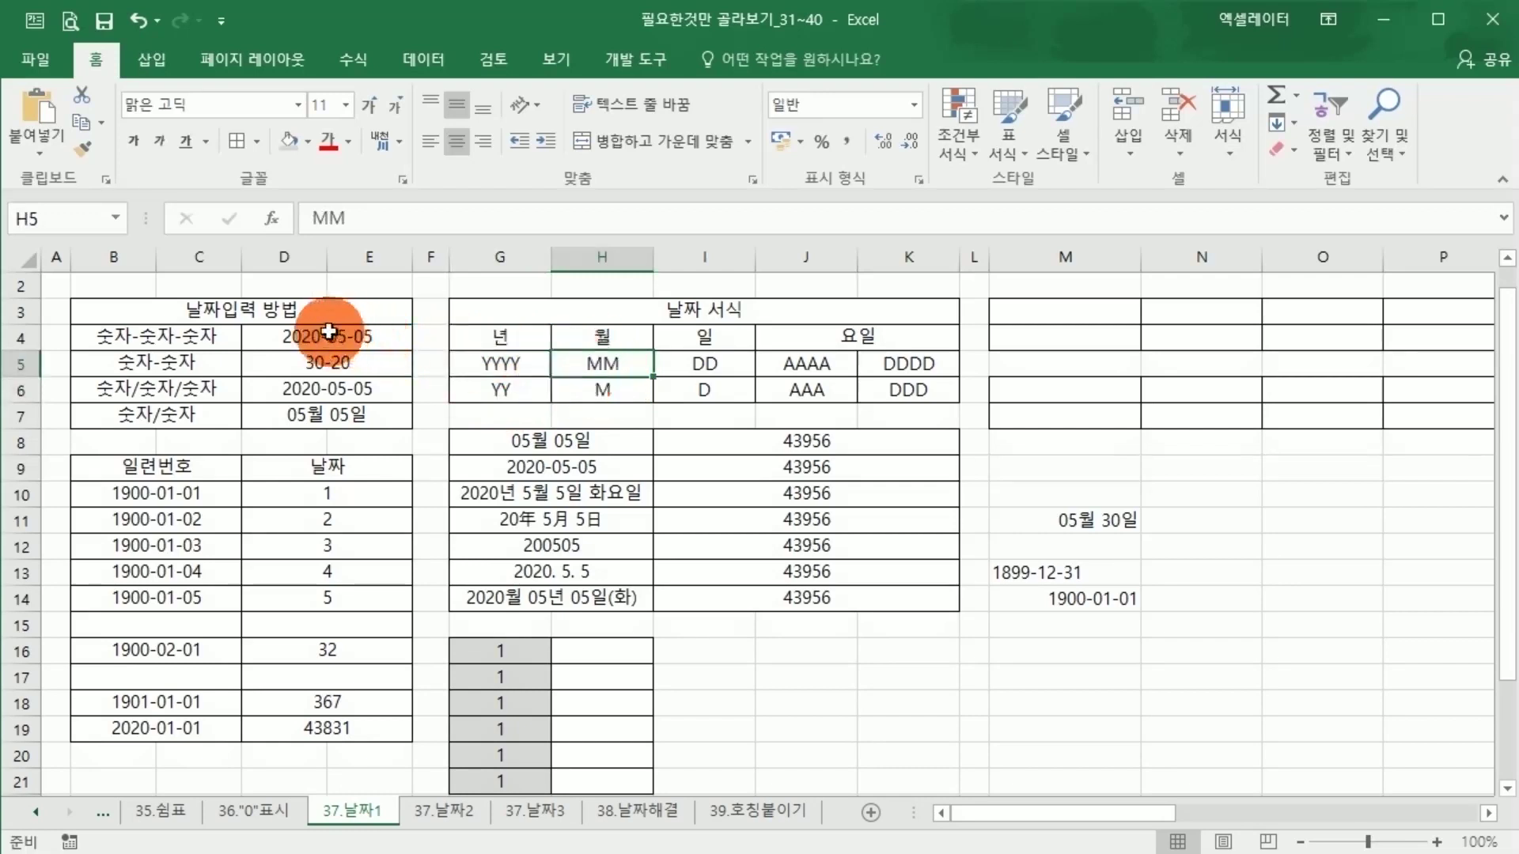
click(601, 389)
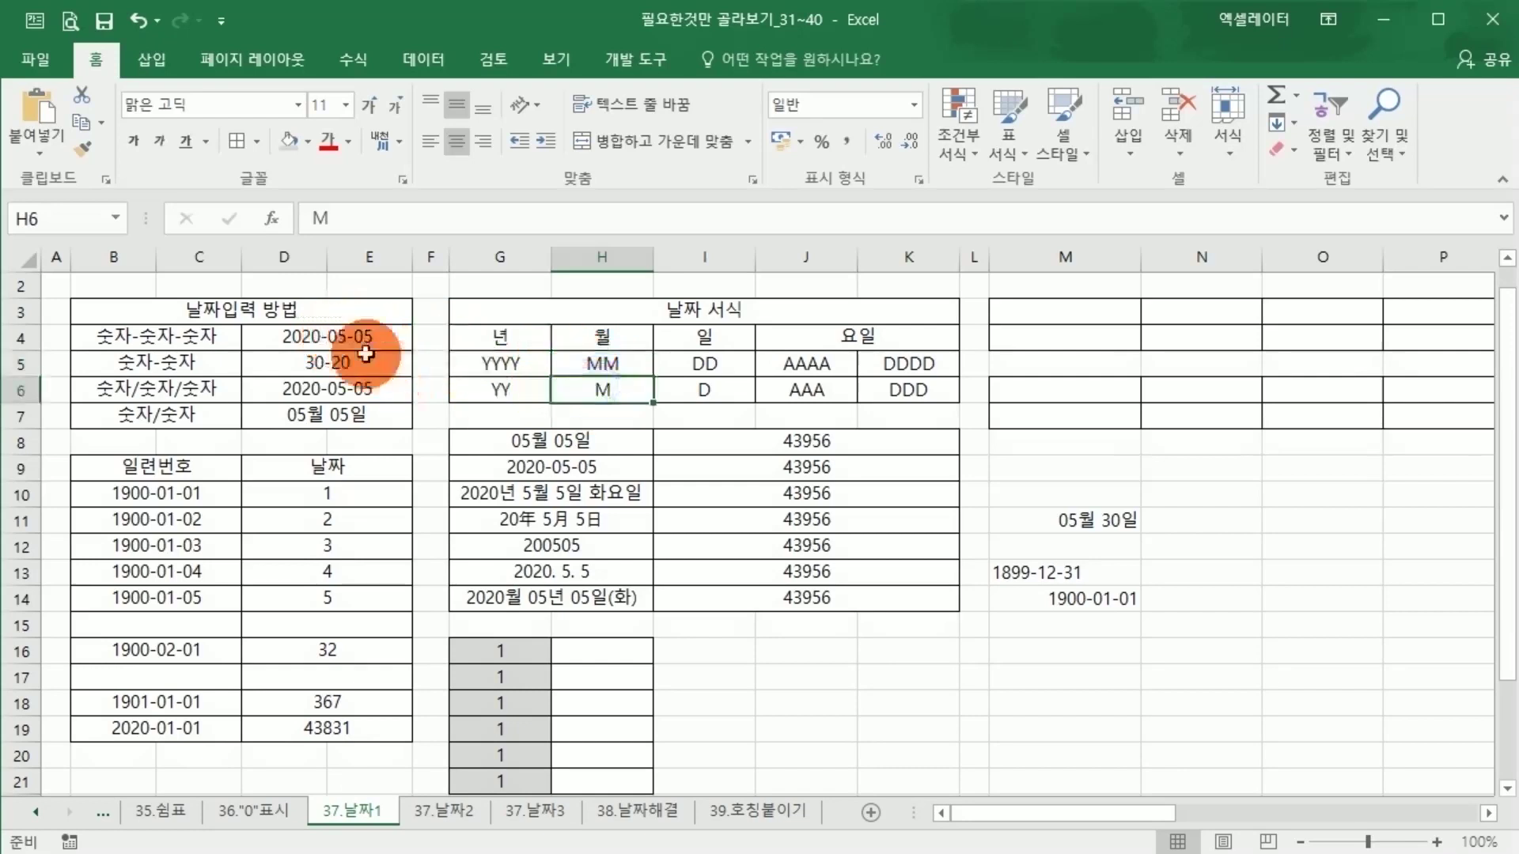
drag(699, 363, 703, 390)
click(701, 372)
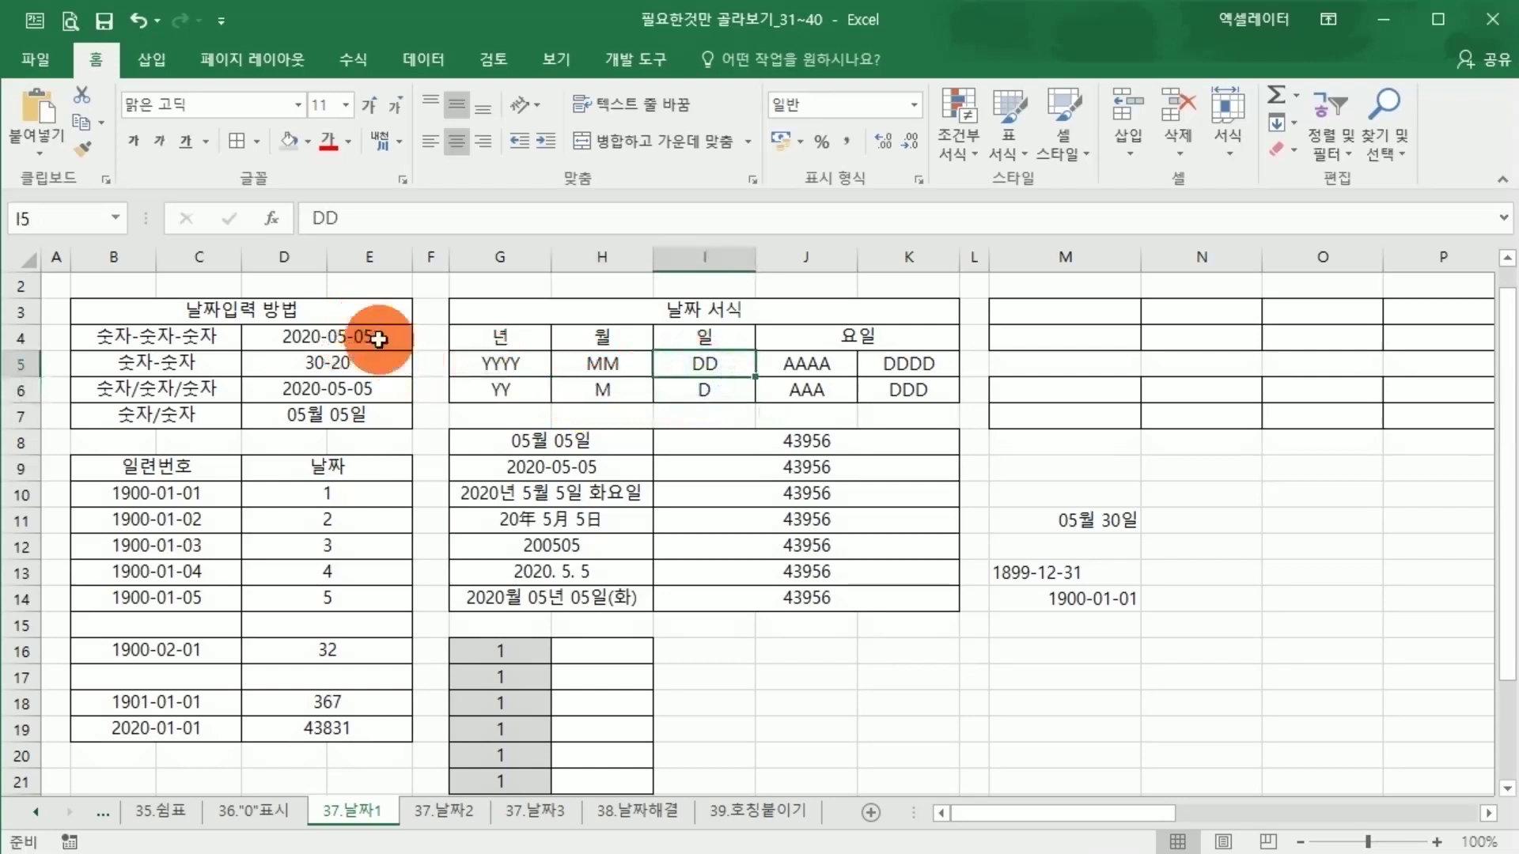
click(702, 398)
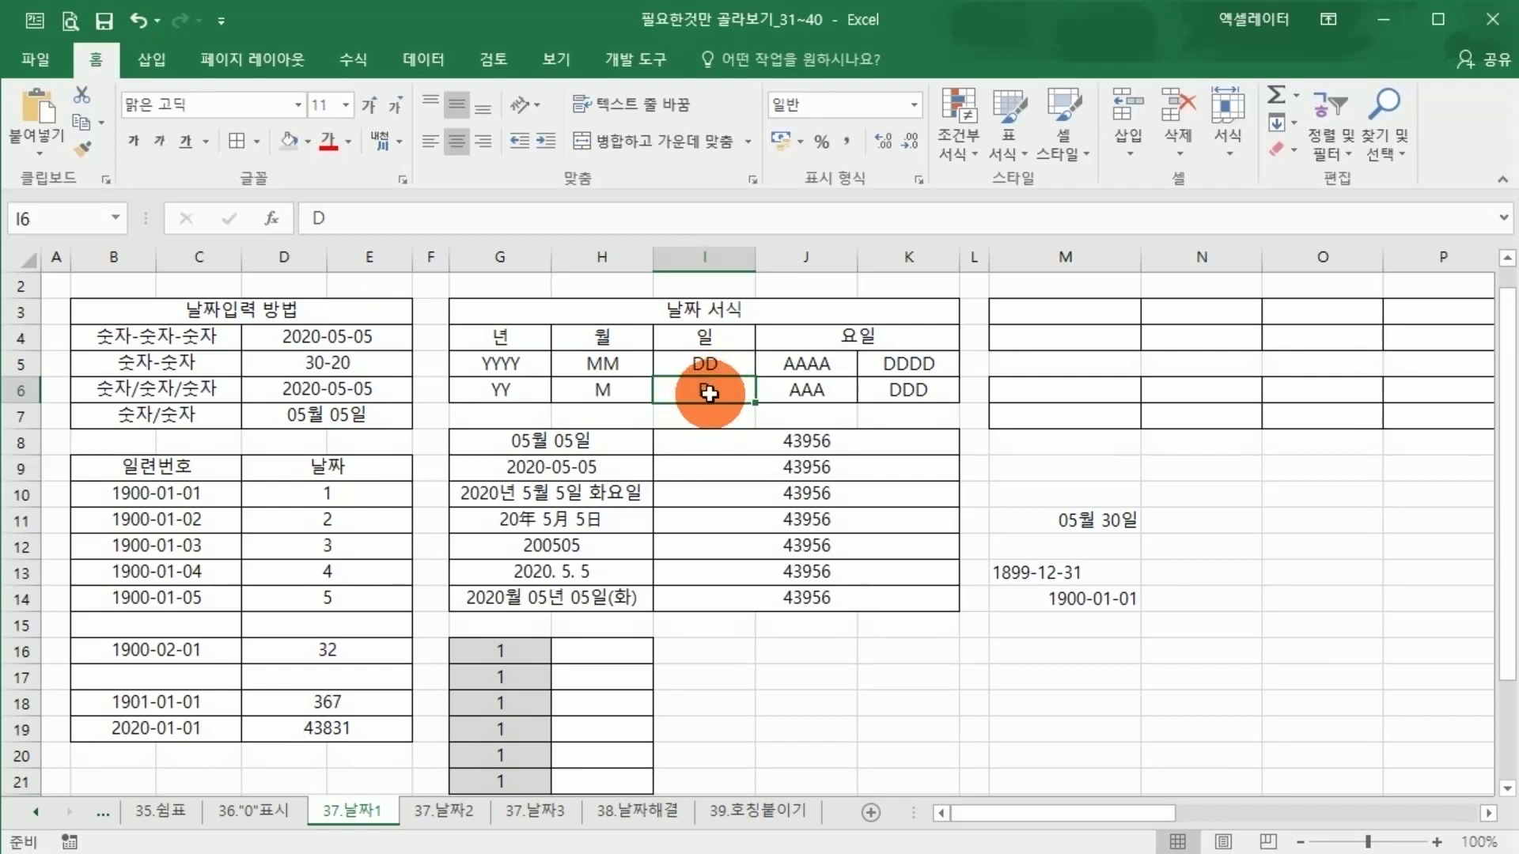
click(795, 389)
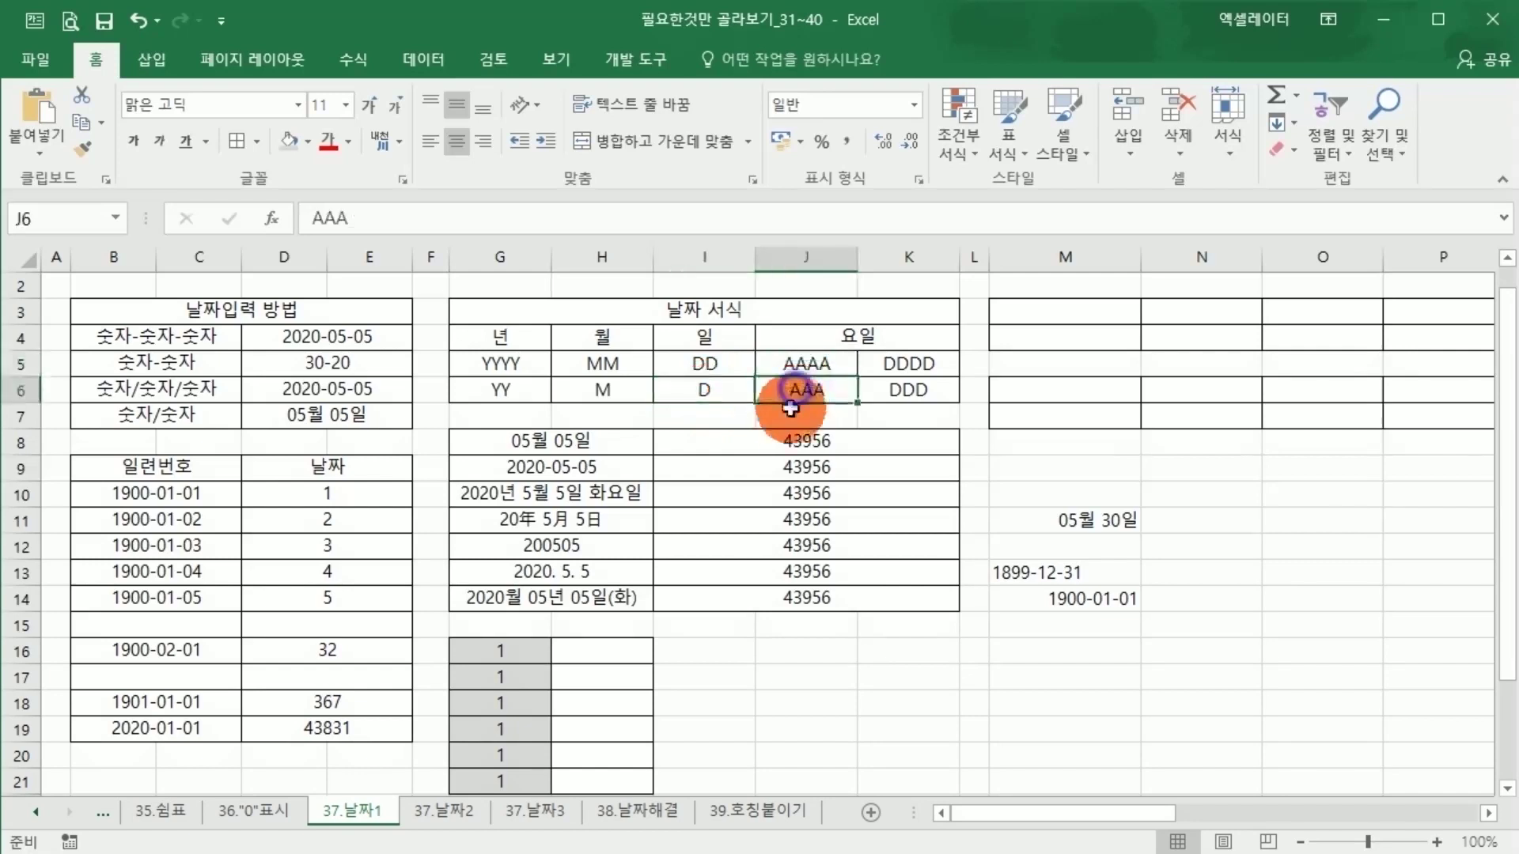
Step: Apply the custom (사용자 지정) number format "mm월 dd일" to the serial number in I8
mouse_move(783, 435)
mouse_down()
mouse_move(786, 536)
mouse_move(785, 449)
mouse_up()
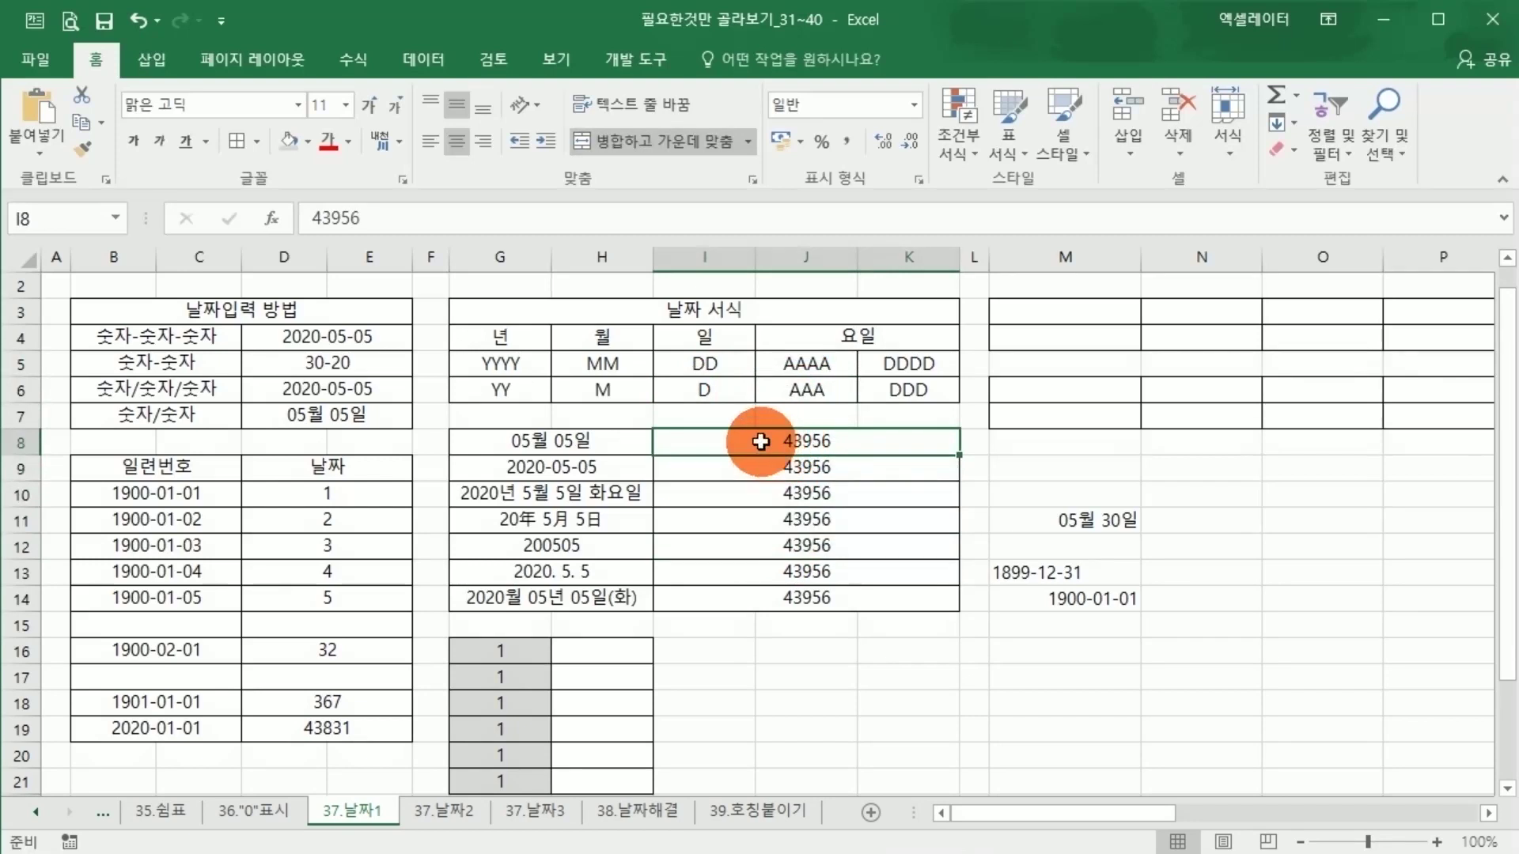
click(524, 441)
click(743, 451)
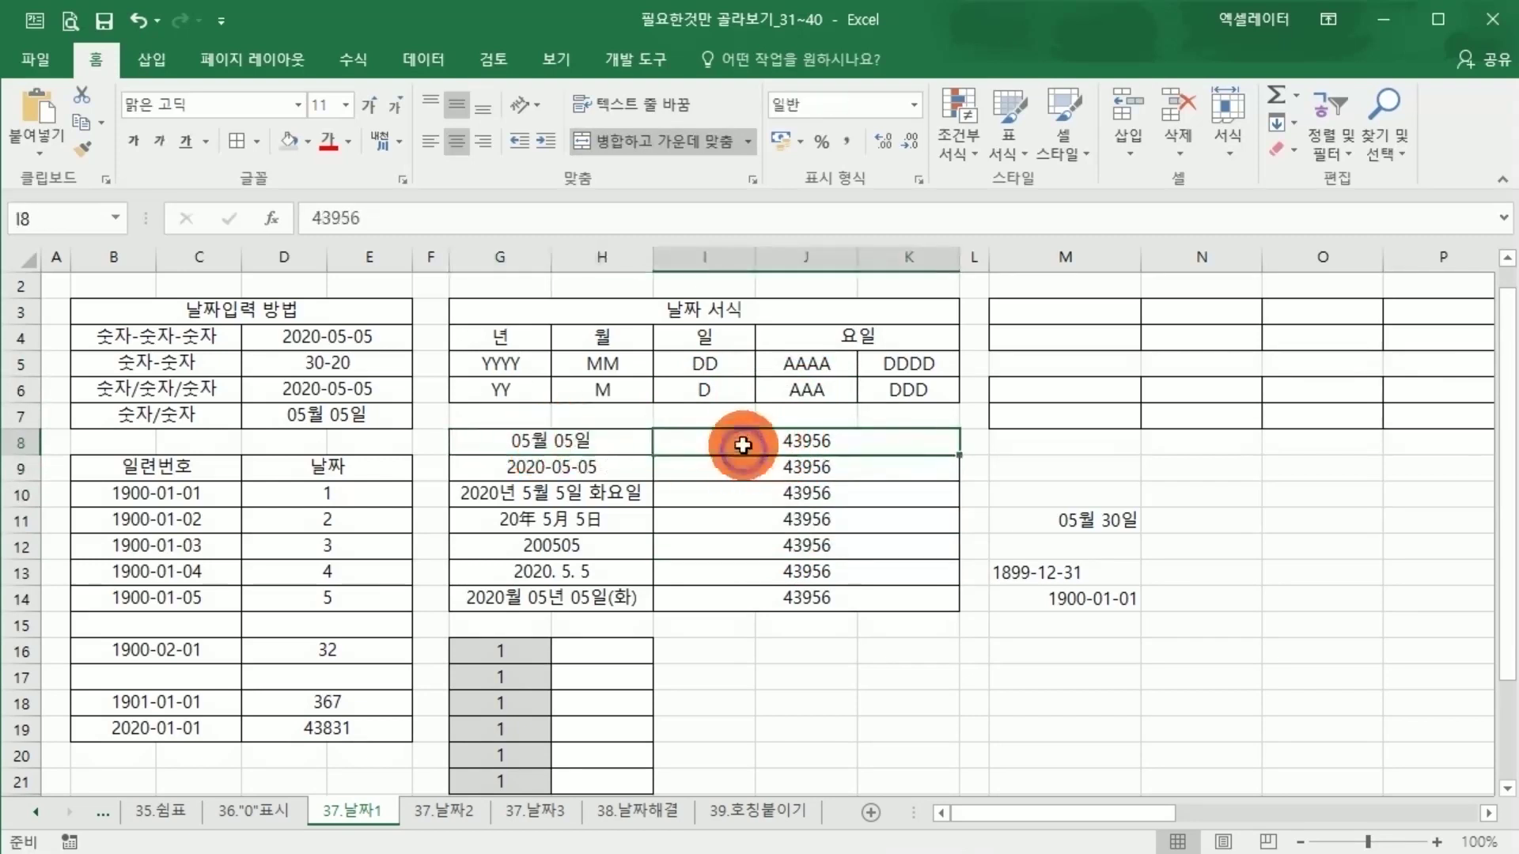
right_click(738, 448)
click(722, 430)
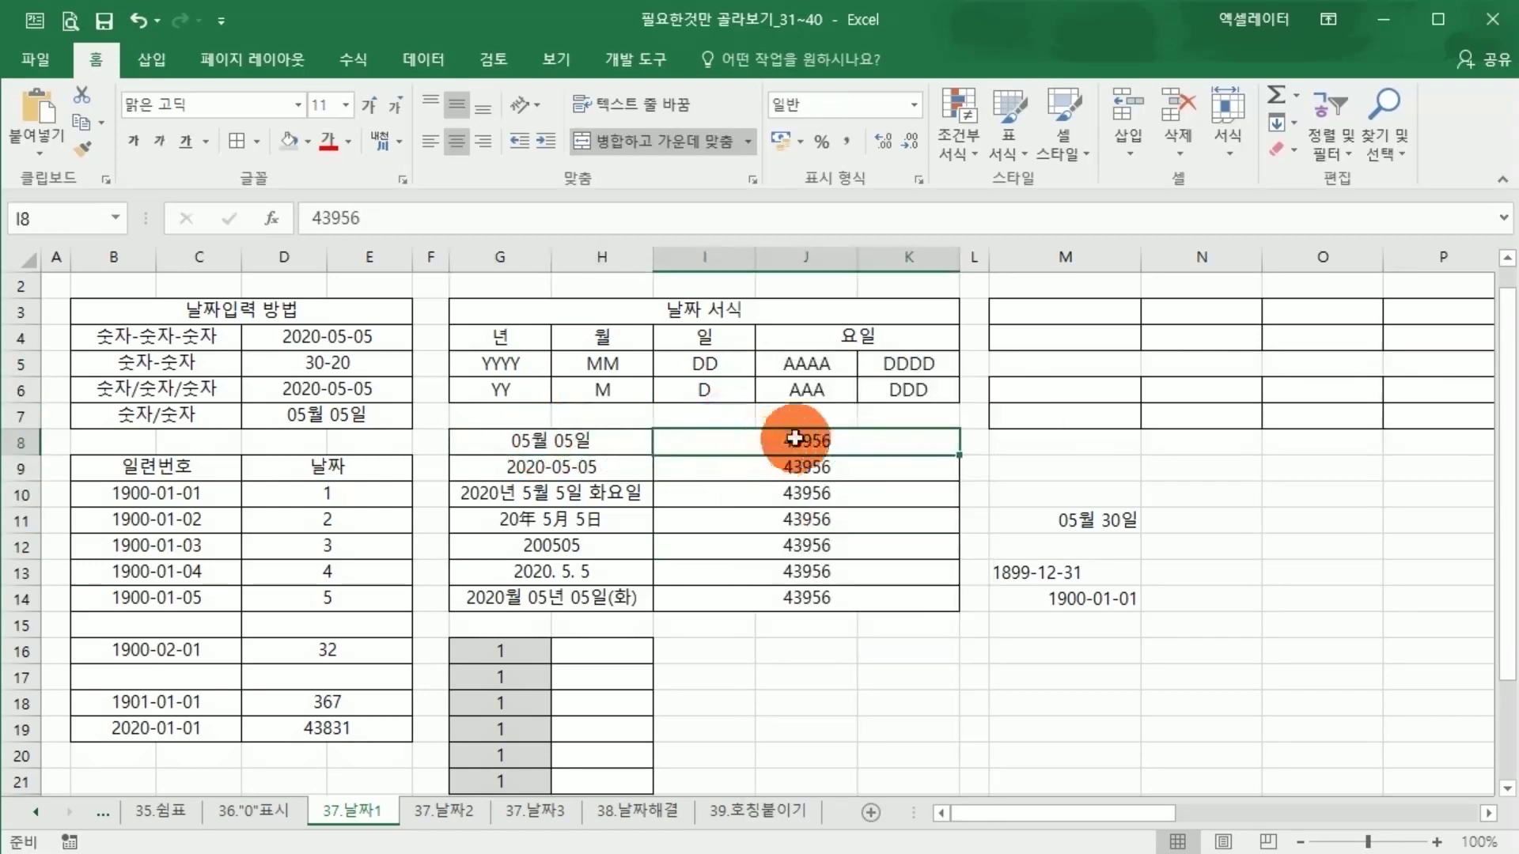
right_click(813, 447)
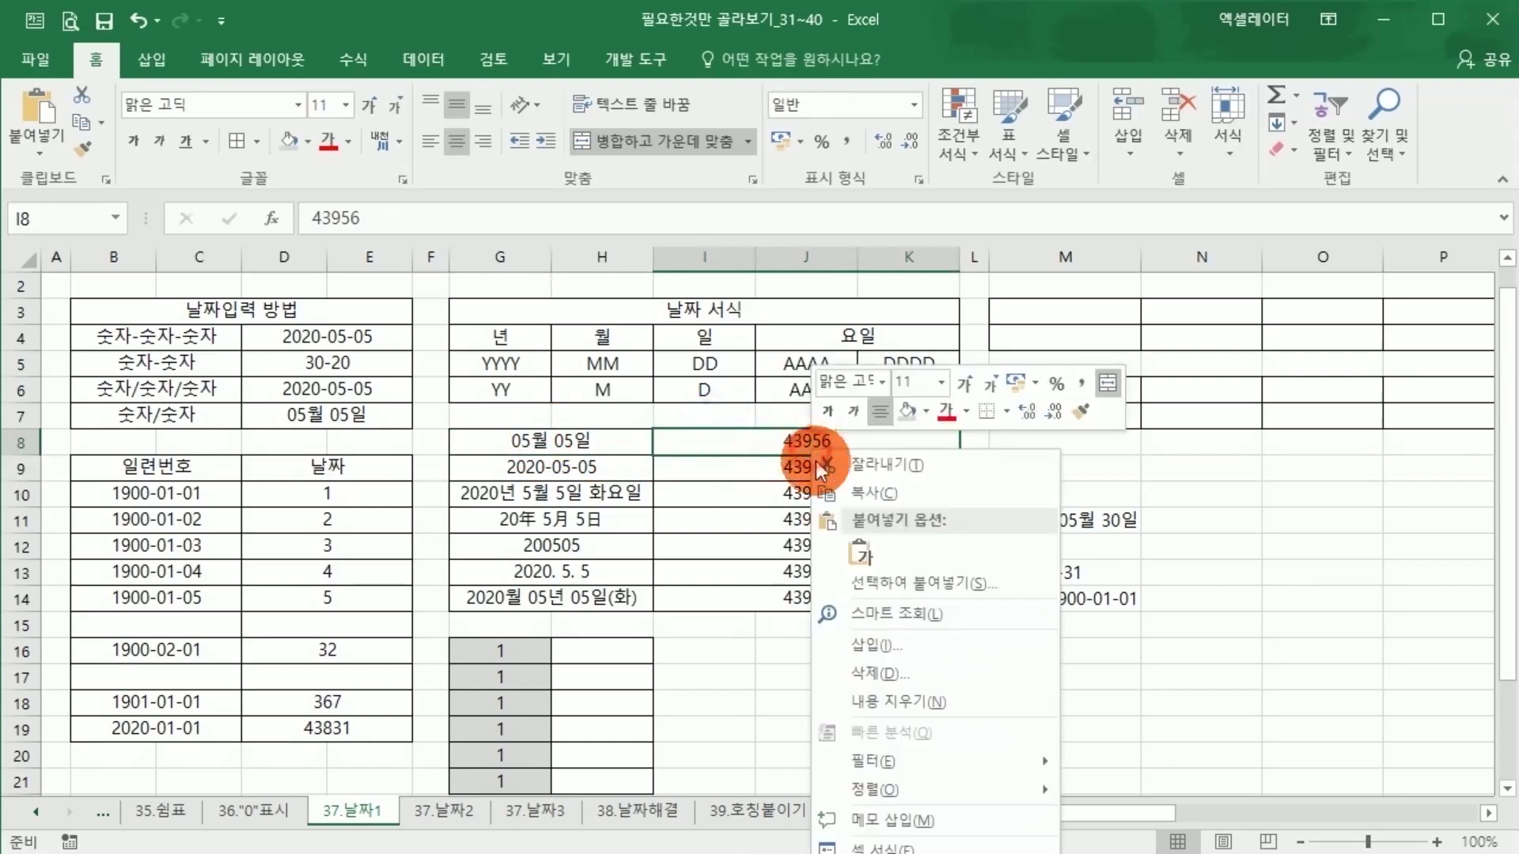
click(908, 849)
drag(789, 481, 961, 201)
click(834, 498)
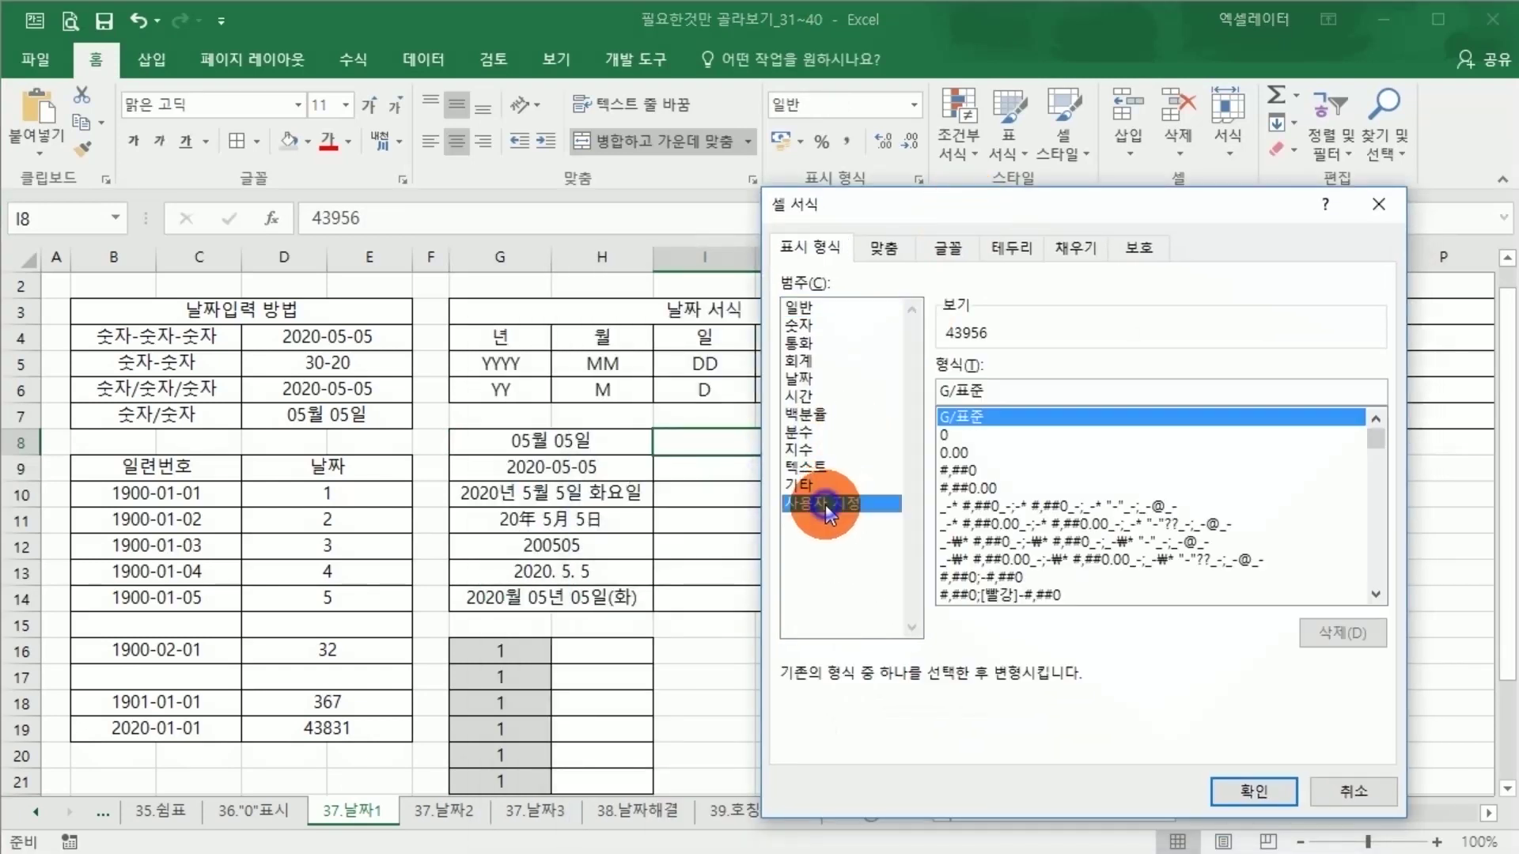
click(998, 391)
key(BackSpace)
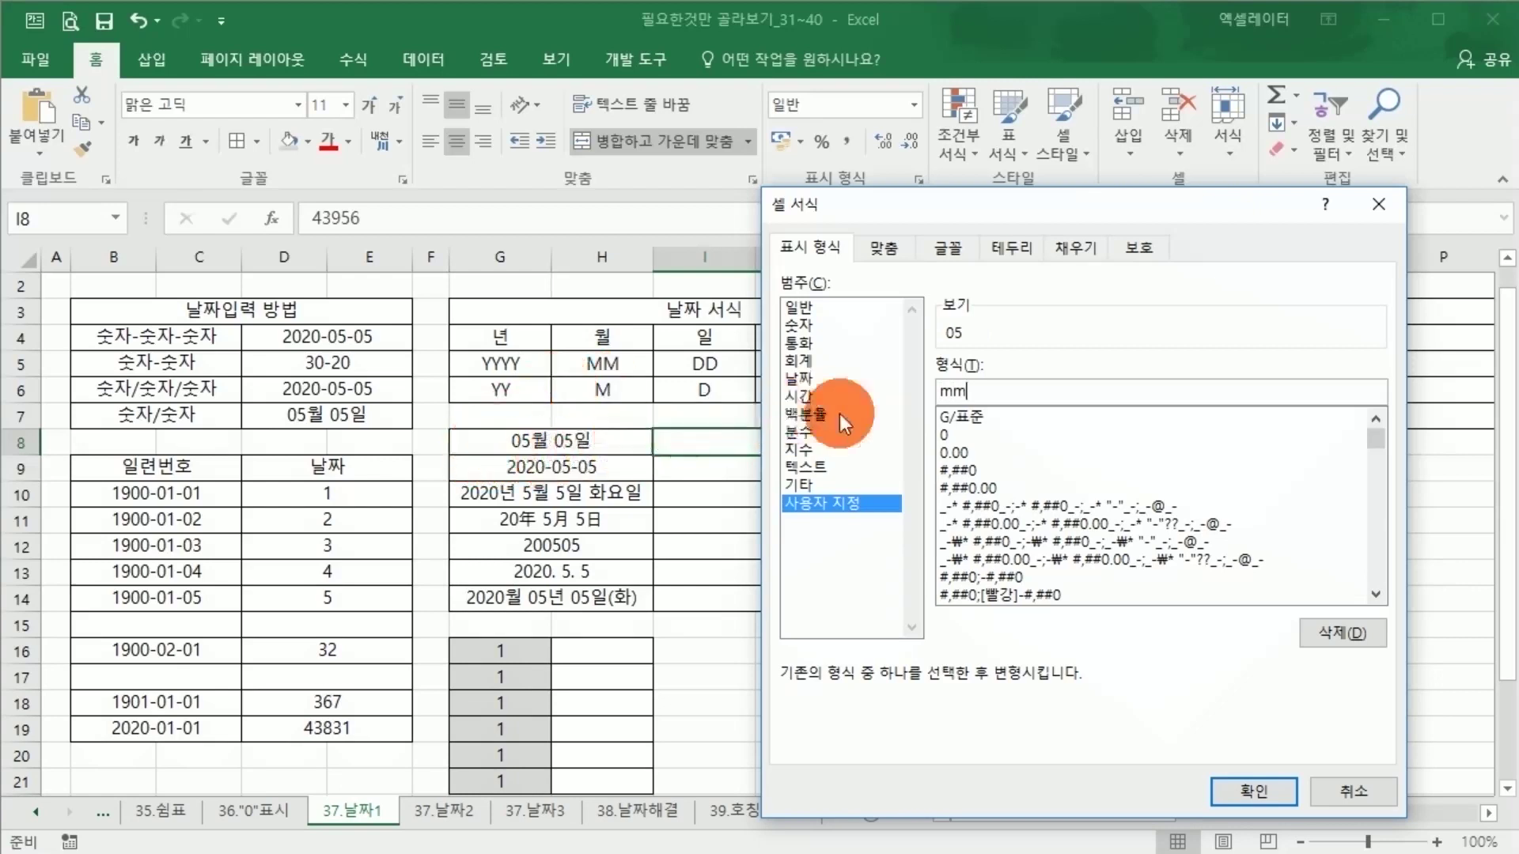
text(mm월)
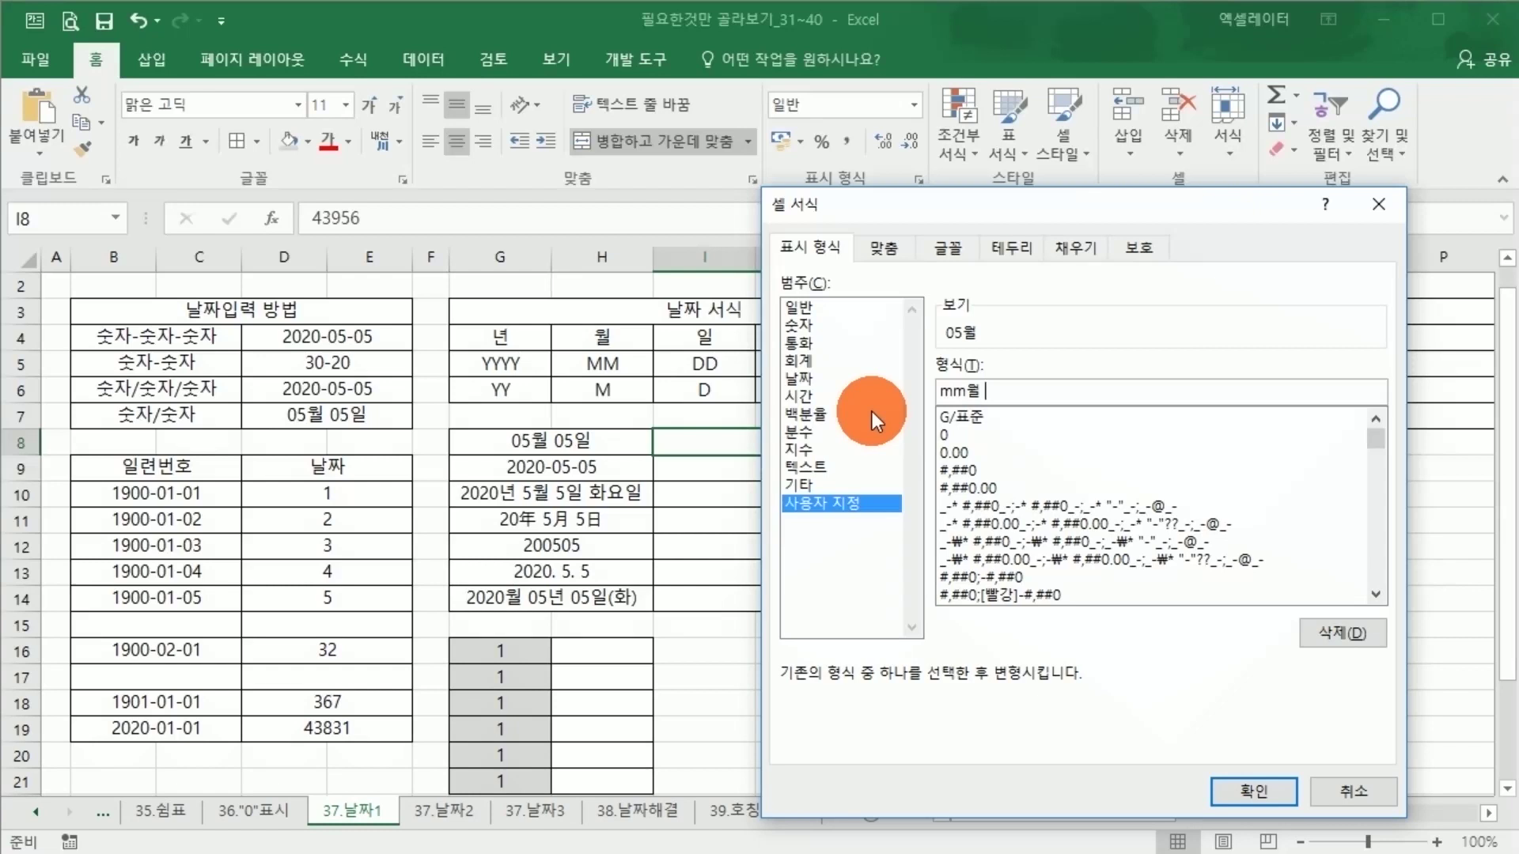
text( dd일)
key(Return)
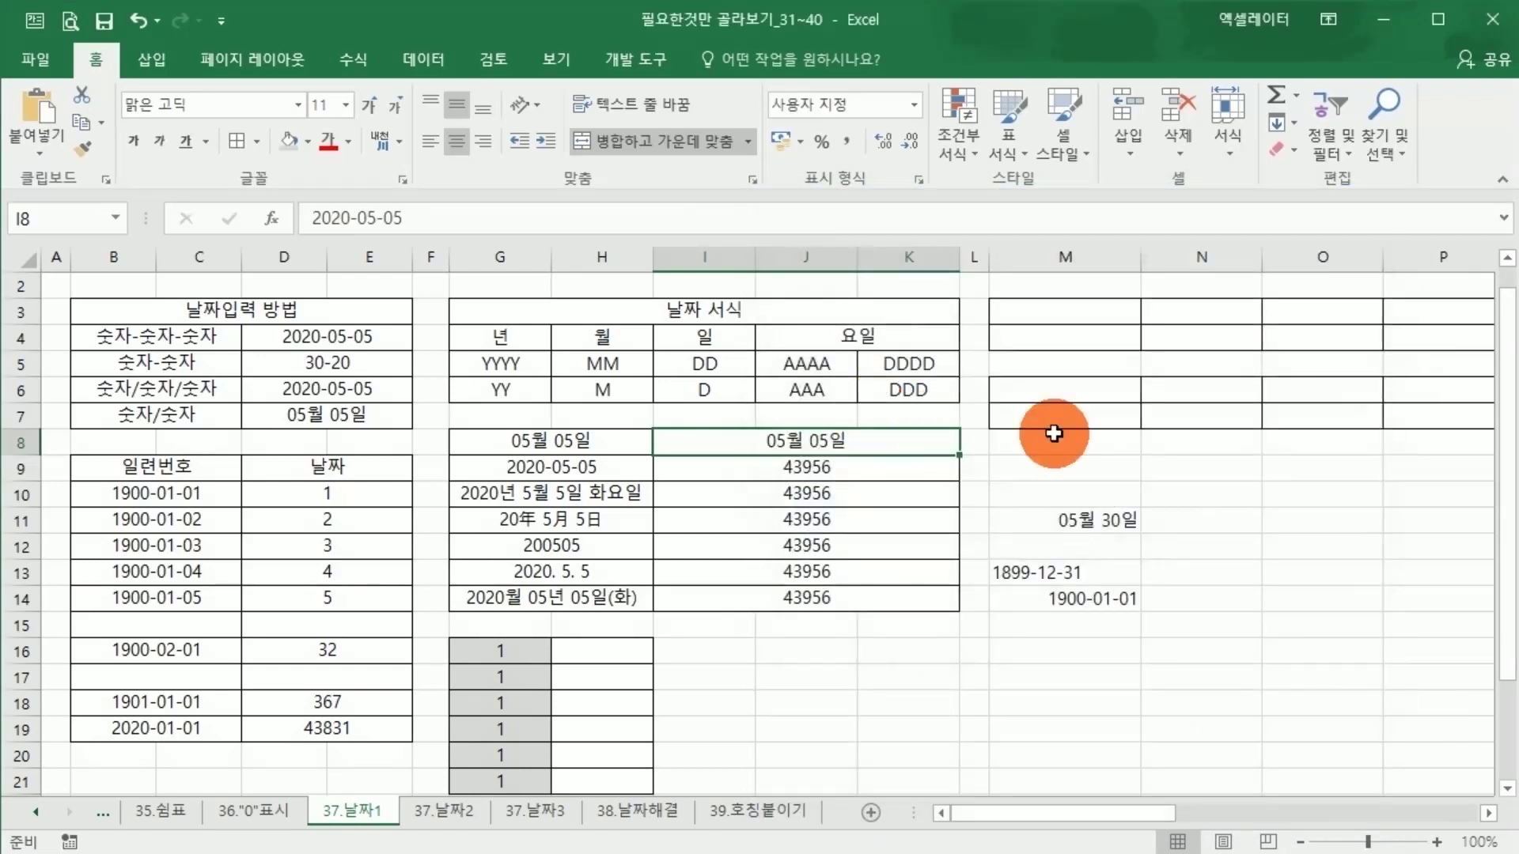
Step: Apply the custom (사용자 지정) number format "yyyy-mm-dd" to the serial number in I9
click(759, 471)
right_click(761, 474)
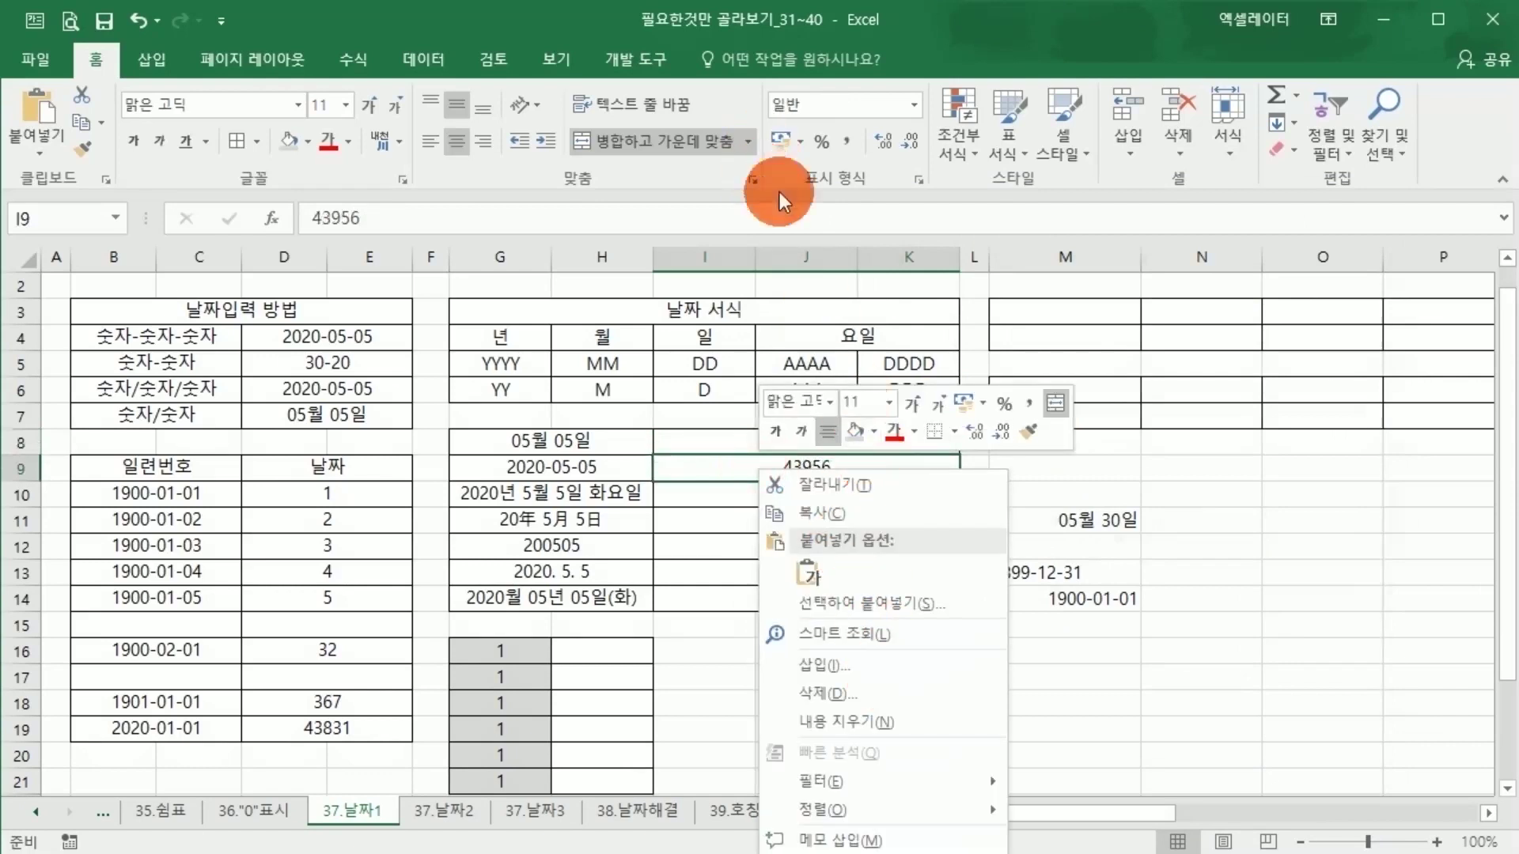
click(921, 182)
drag(800, 180, 1187, 70)
click(745, 357)
drag(880, 72, 952, 144)
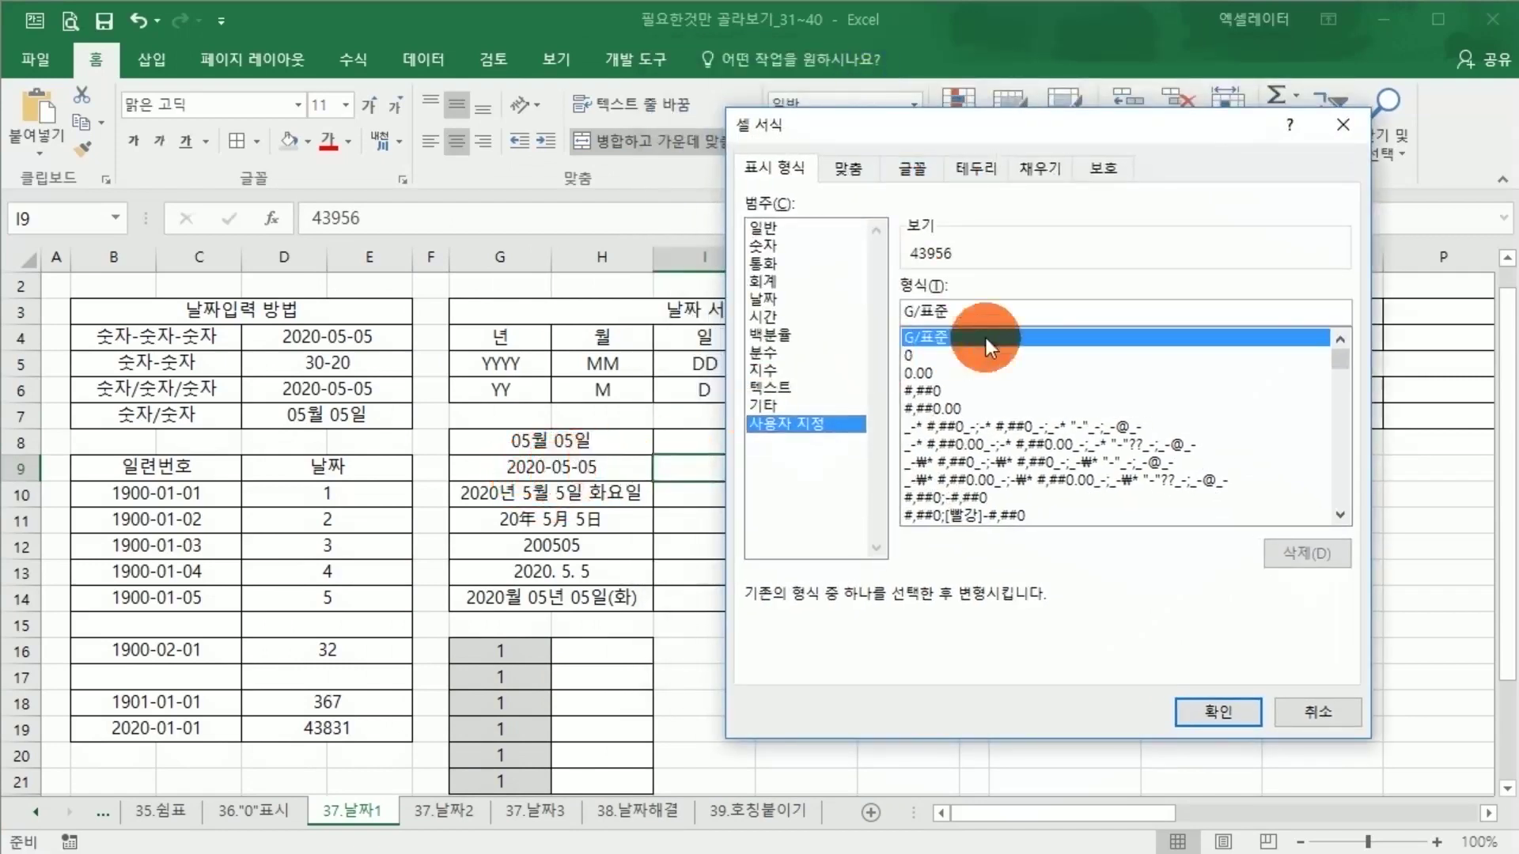
drag(972, 316, 841, 318)
text(ㅛㅛㅛㅛ)
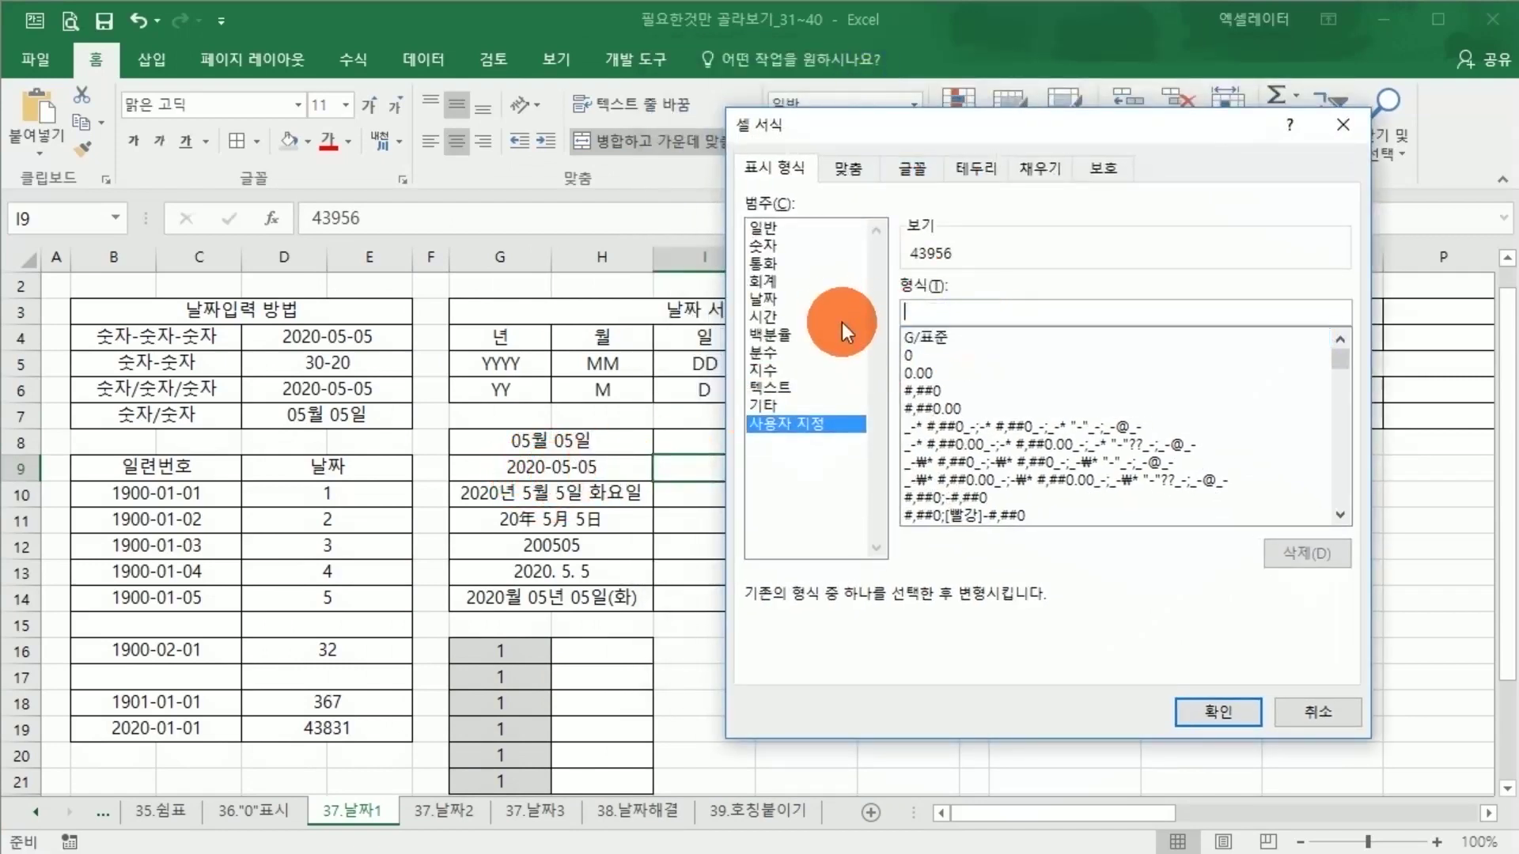
key(BackSpace)
key(BackSpace)
key(BackSpace)
key(BackSpace)
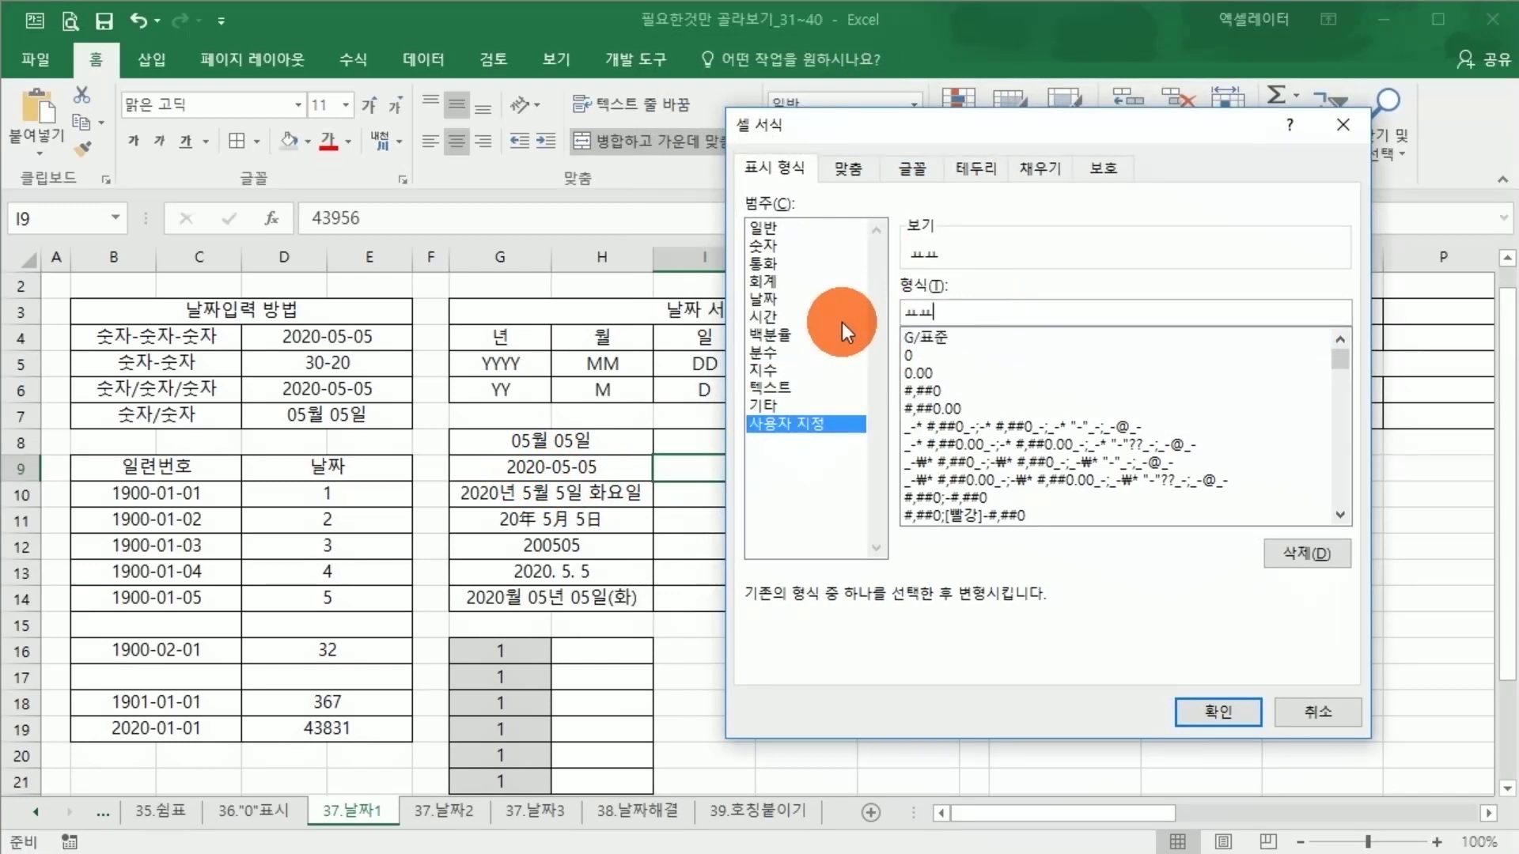
text(yyyy-mm-dd)
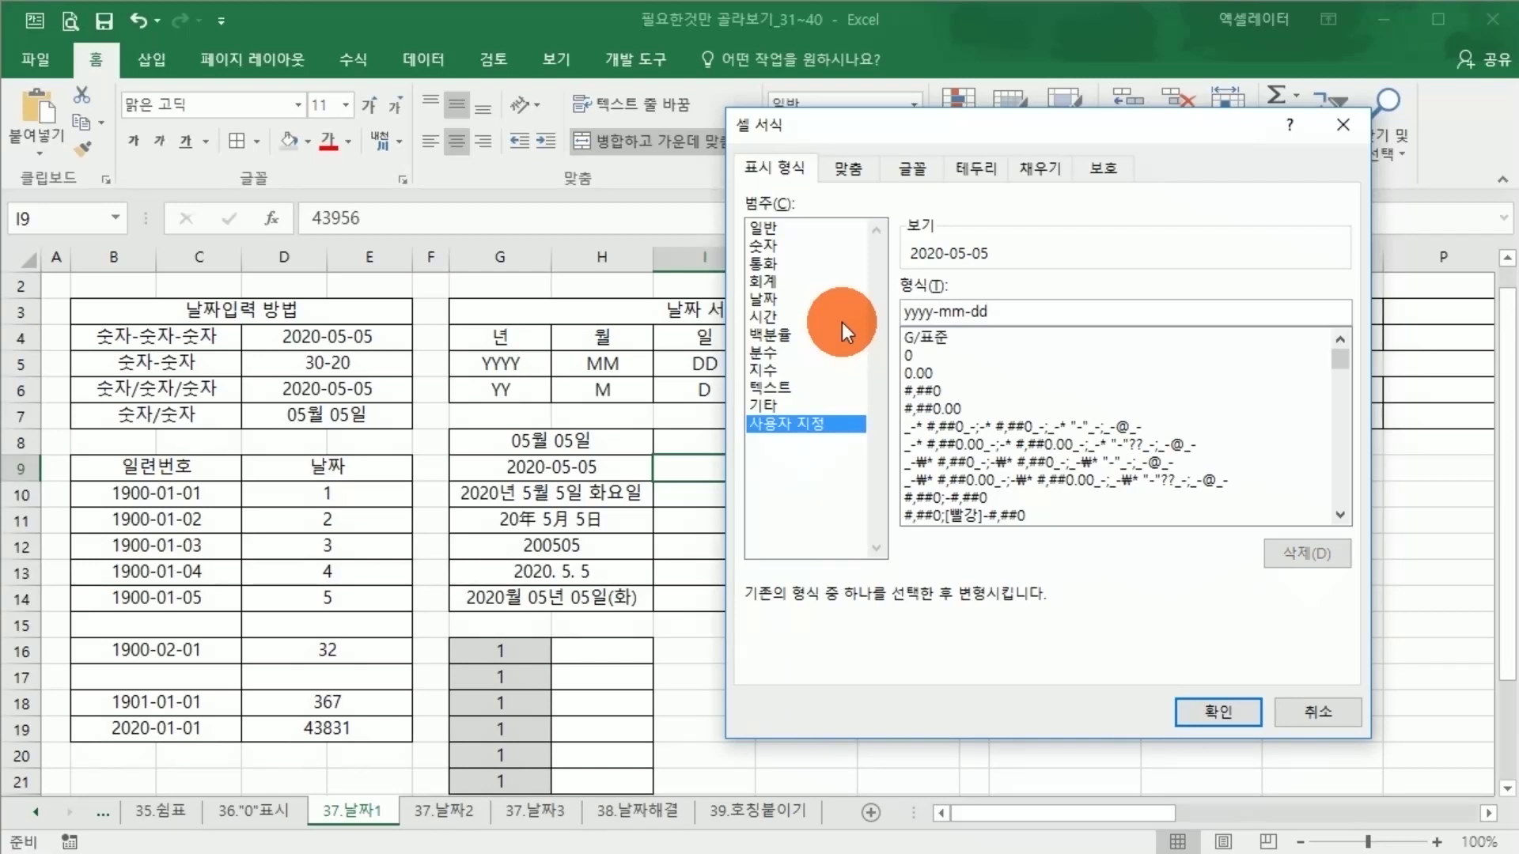
key(Return)
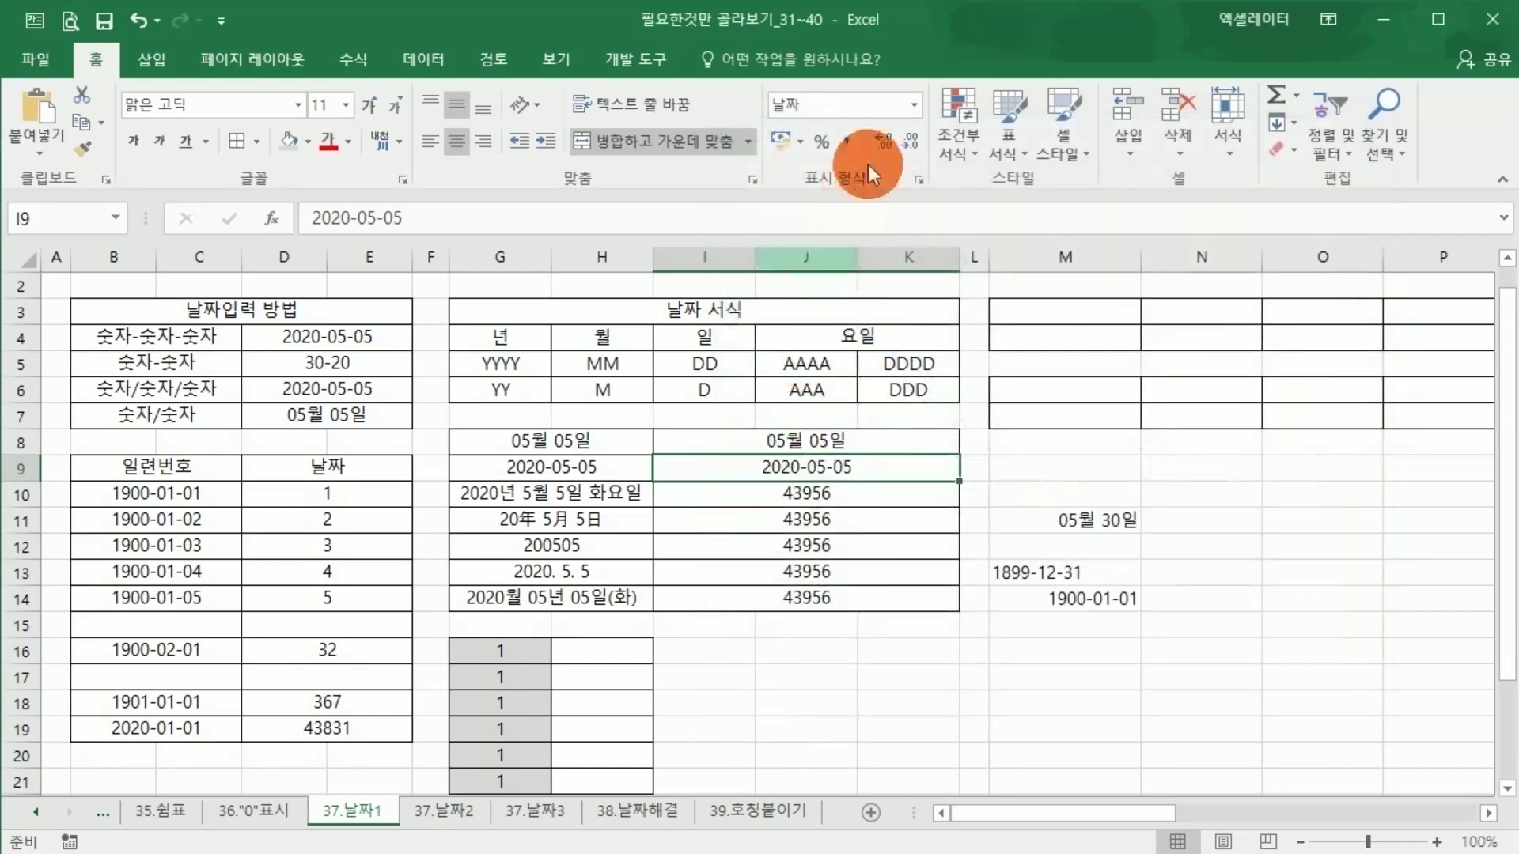
Step: Reset I9 to the 일반 (General) format and format it as 간단한 날짜 (Short Date)
click(917, 106)
click(866, 136)
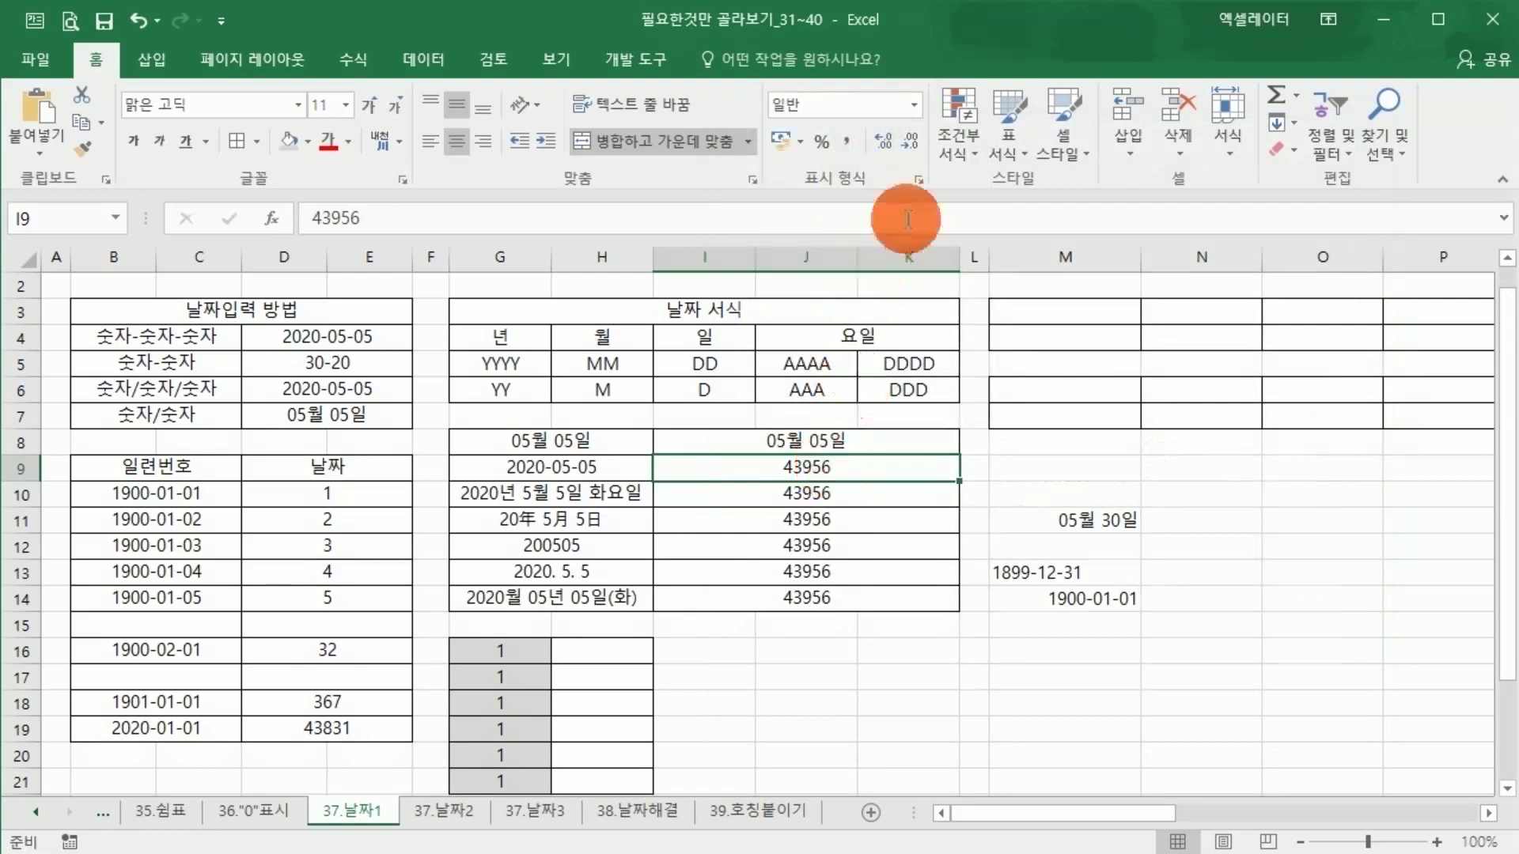
click(917, 106)
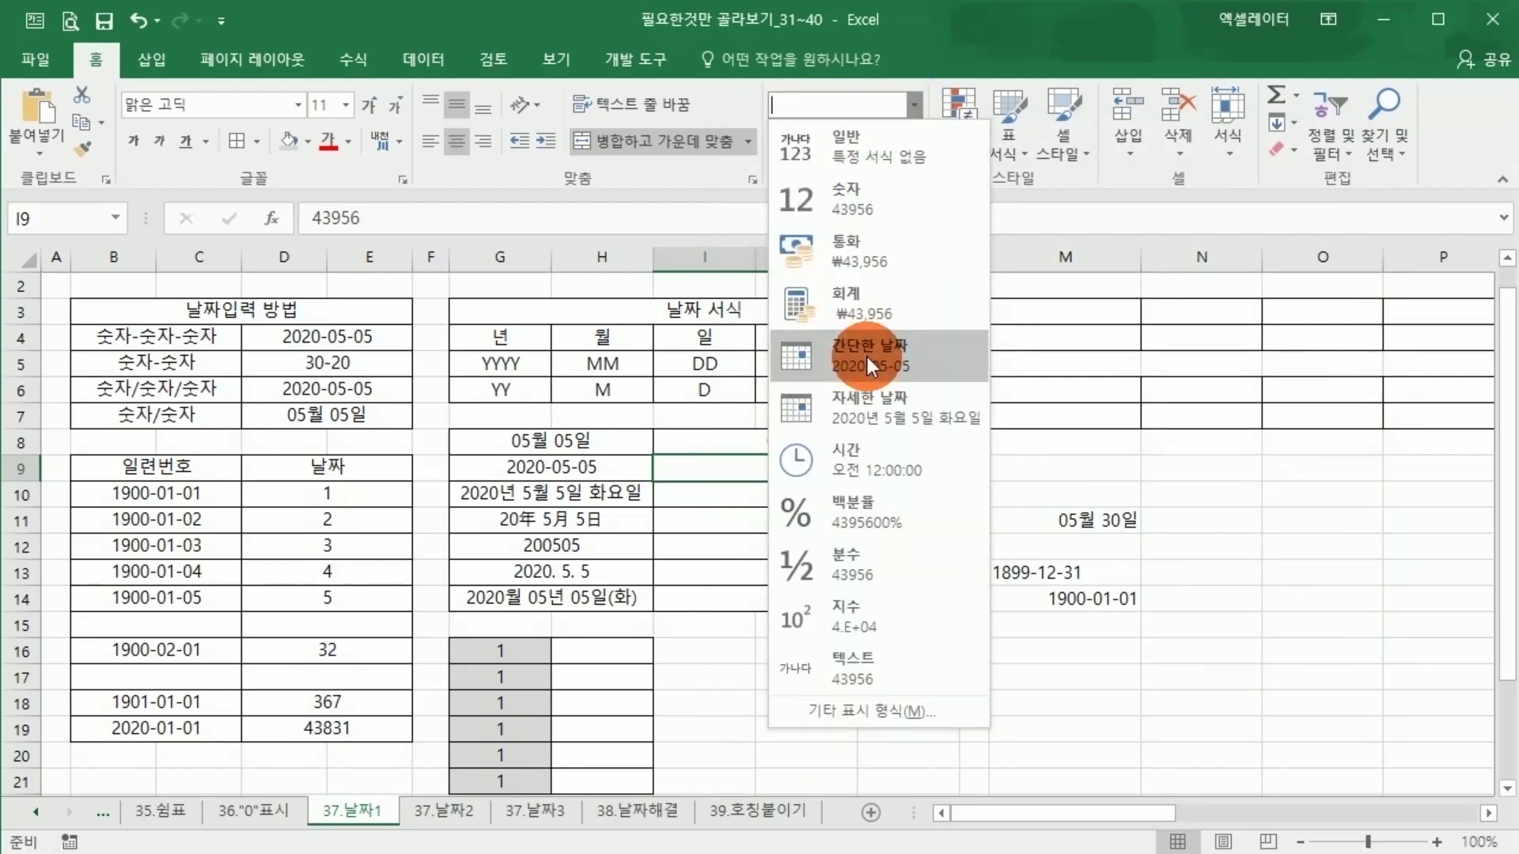
click(843, 357)
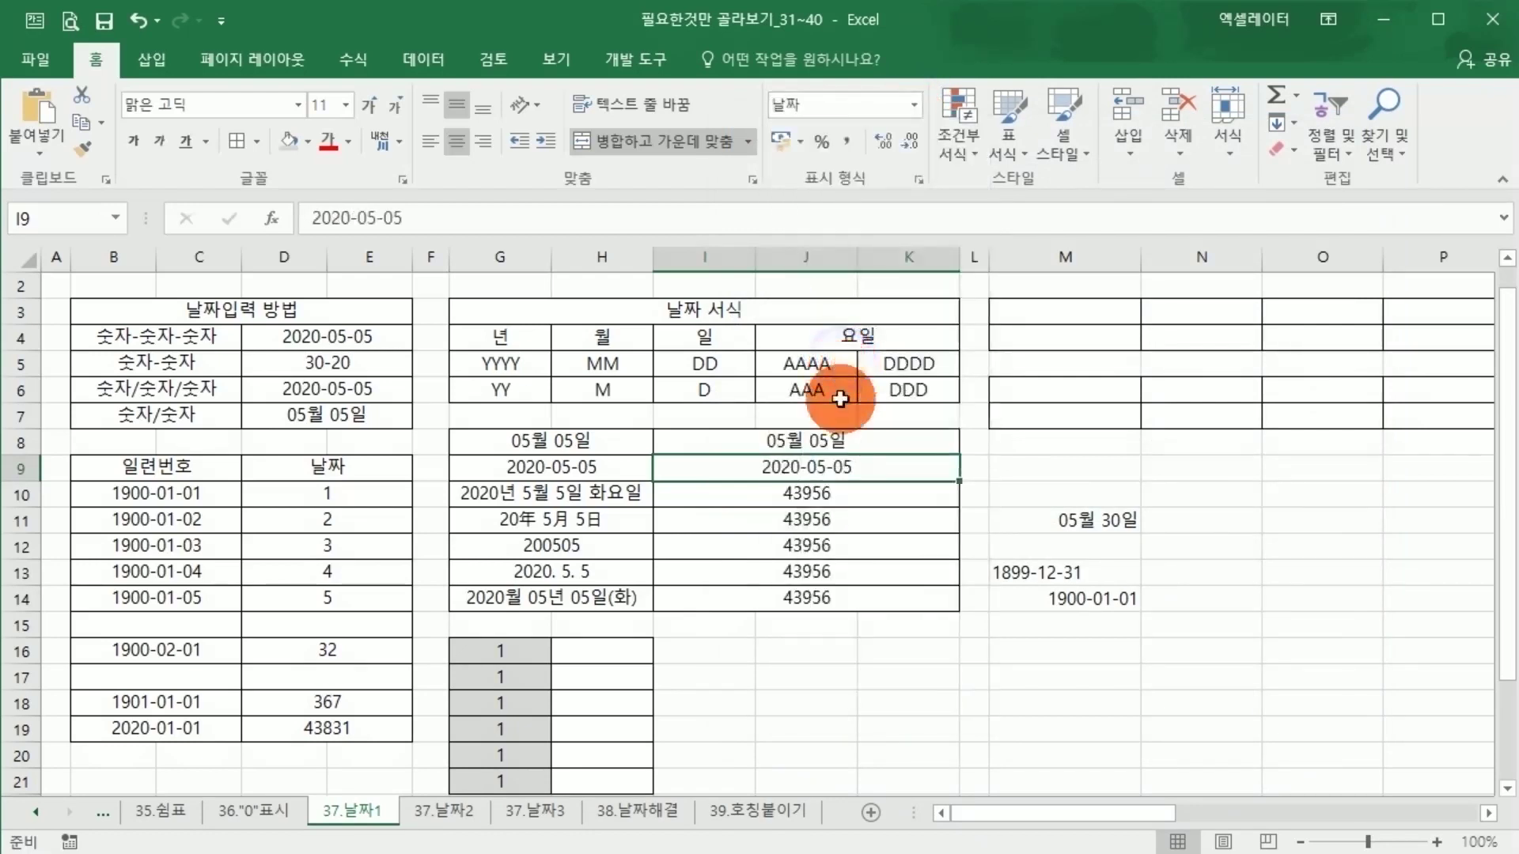
Step: Review the preset formats of the 날짜 (Date) category in the cell format settings for I9, leaving the cell's format as it is
click(915, 106)
click(915, 106)
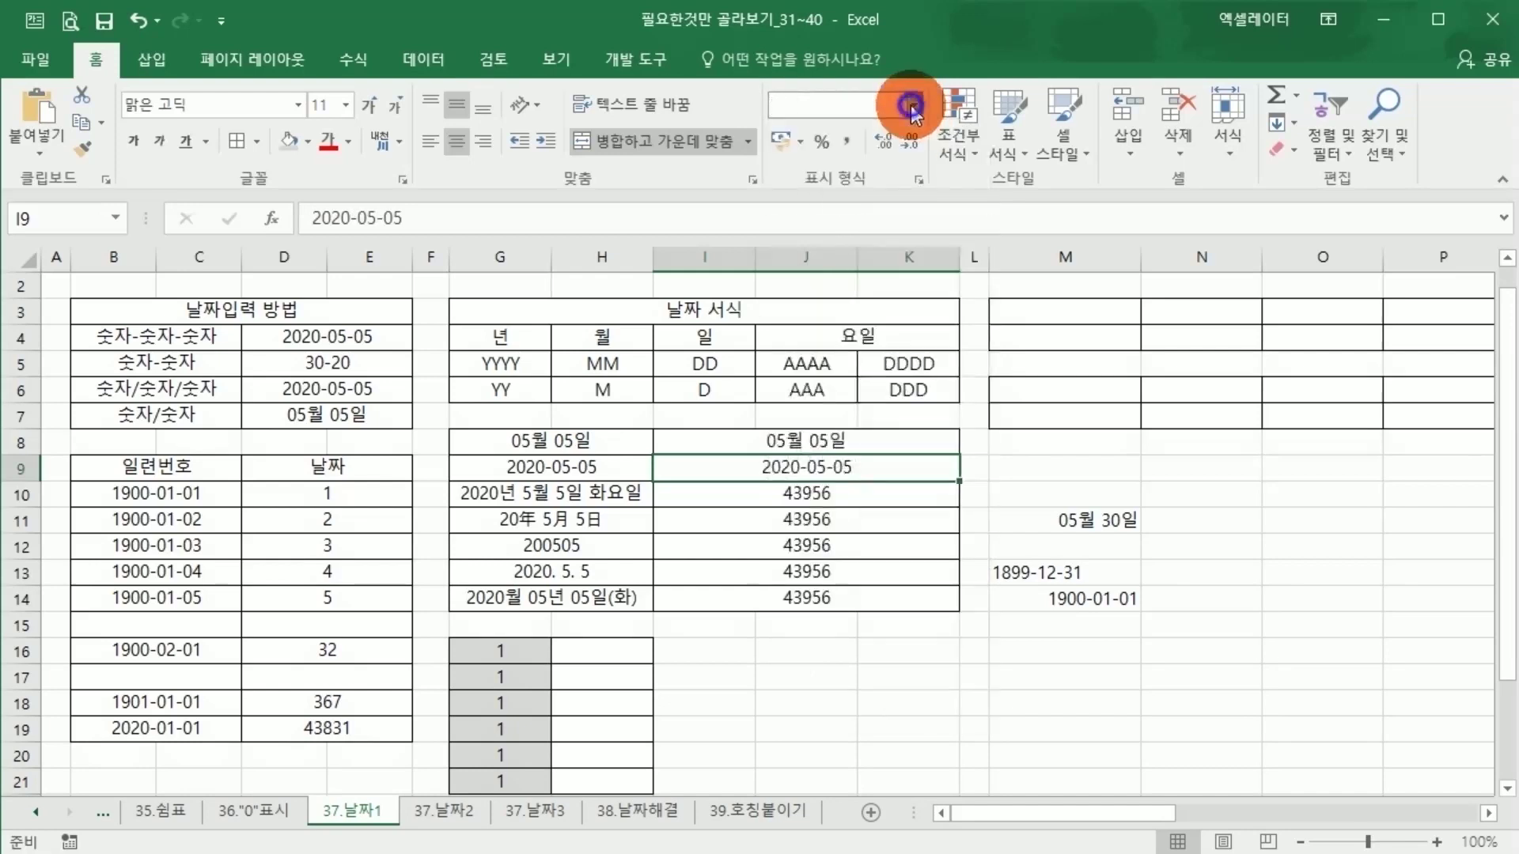
click(918, 178)
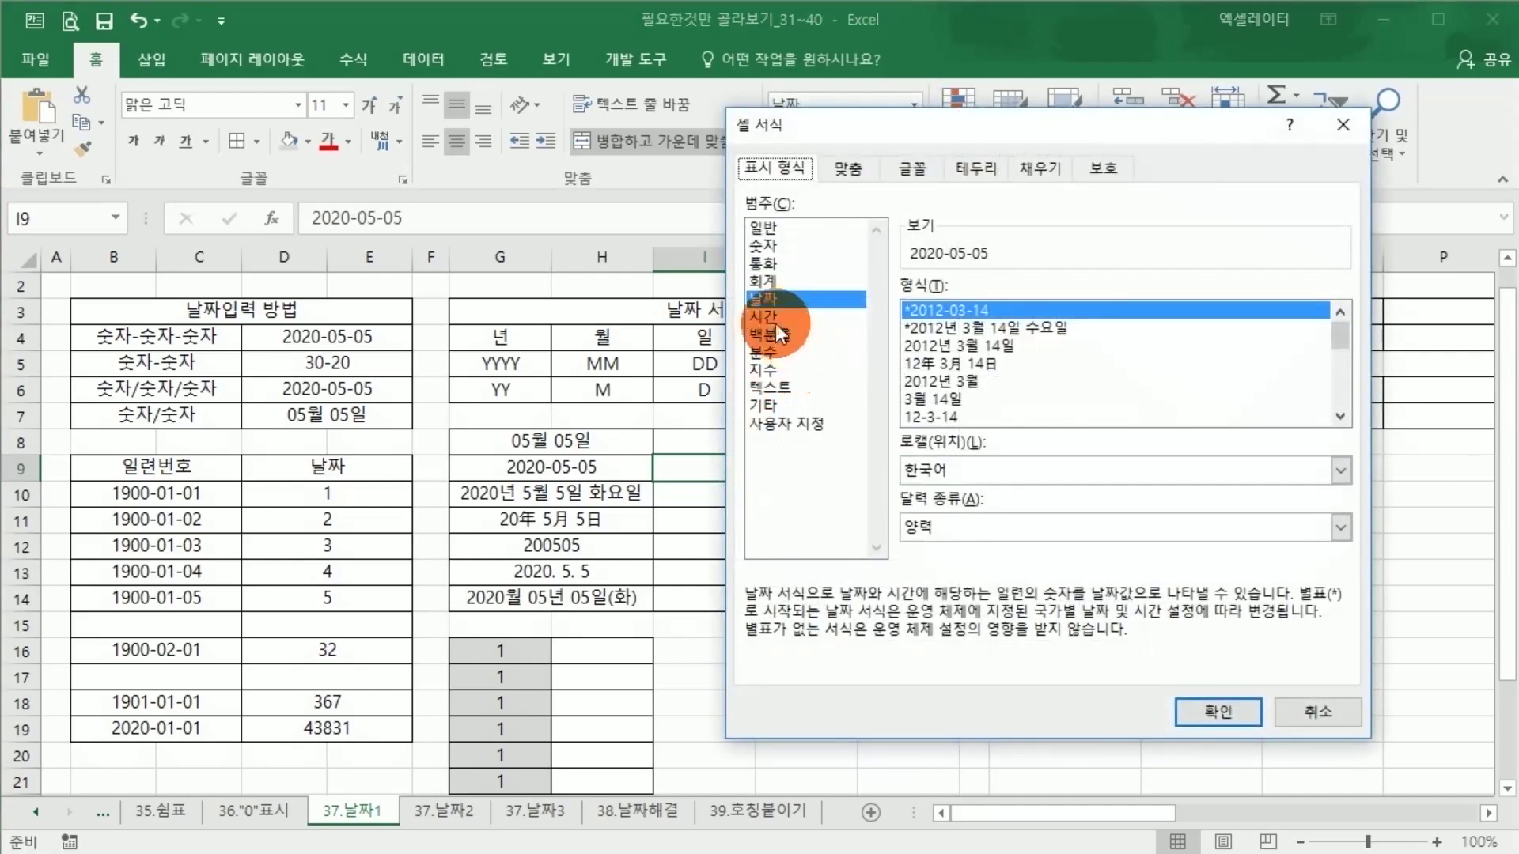
click(955, 310)
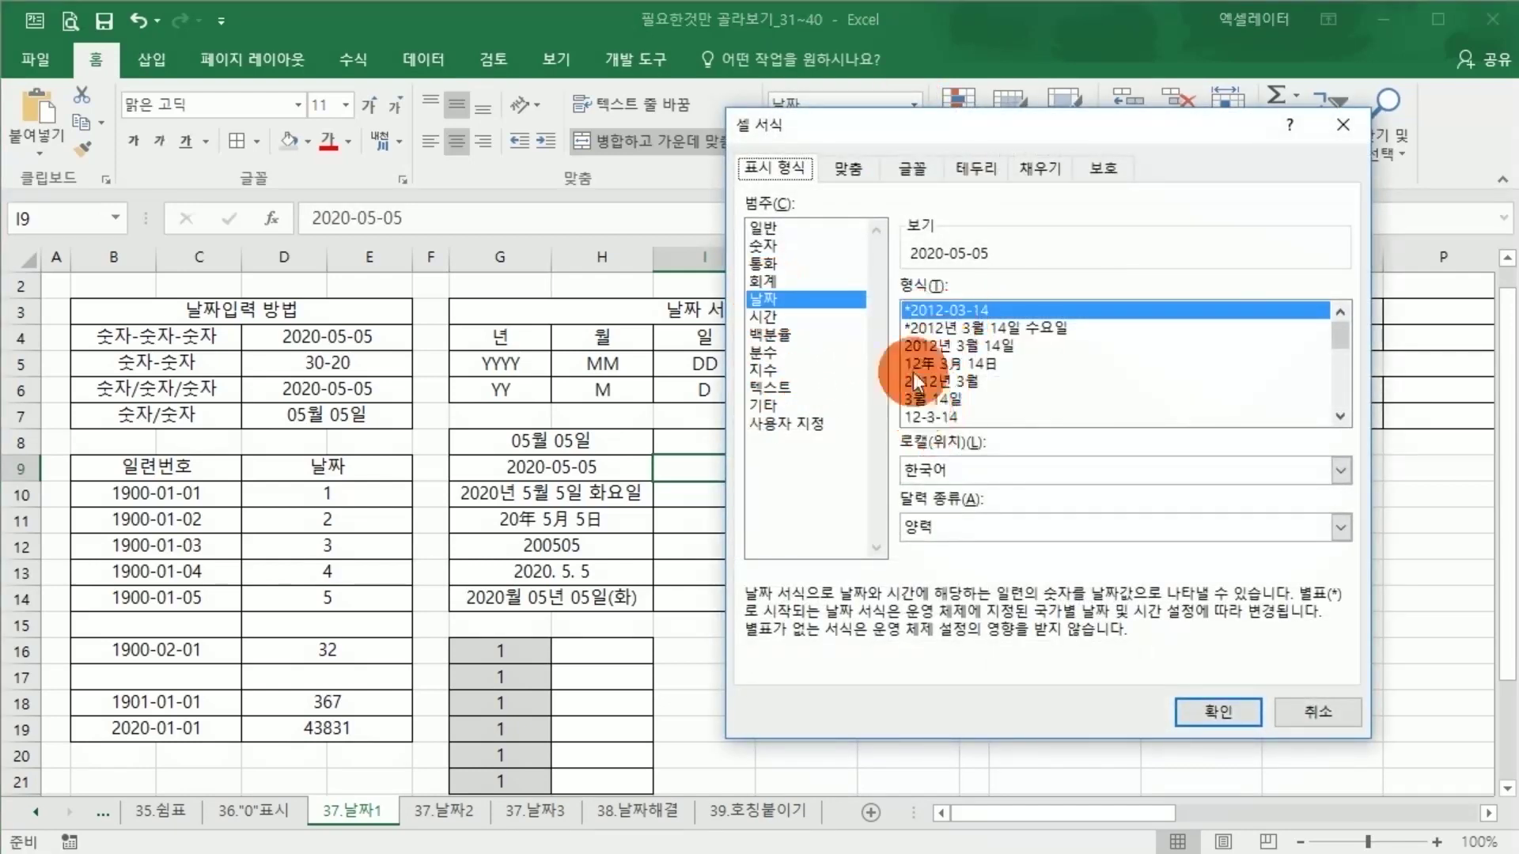
drag(1340, 340, 1003, 392)
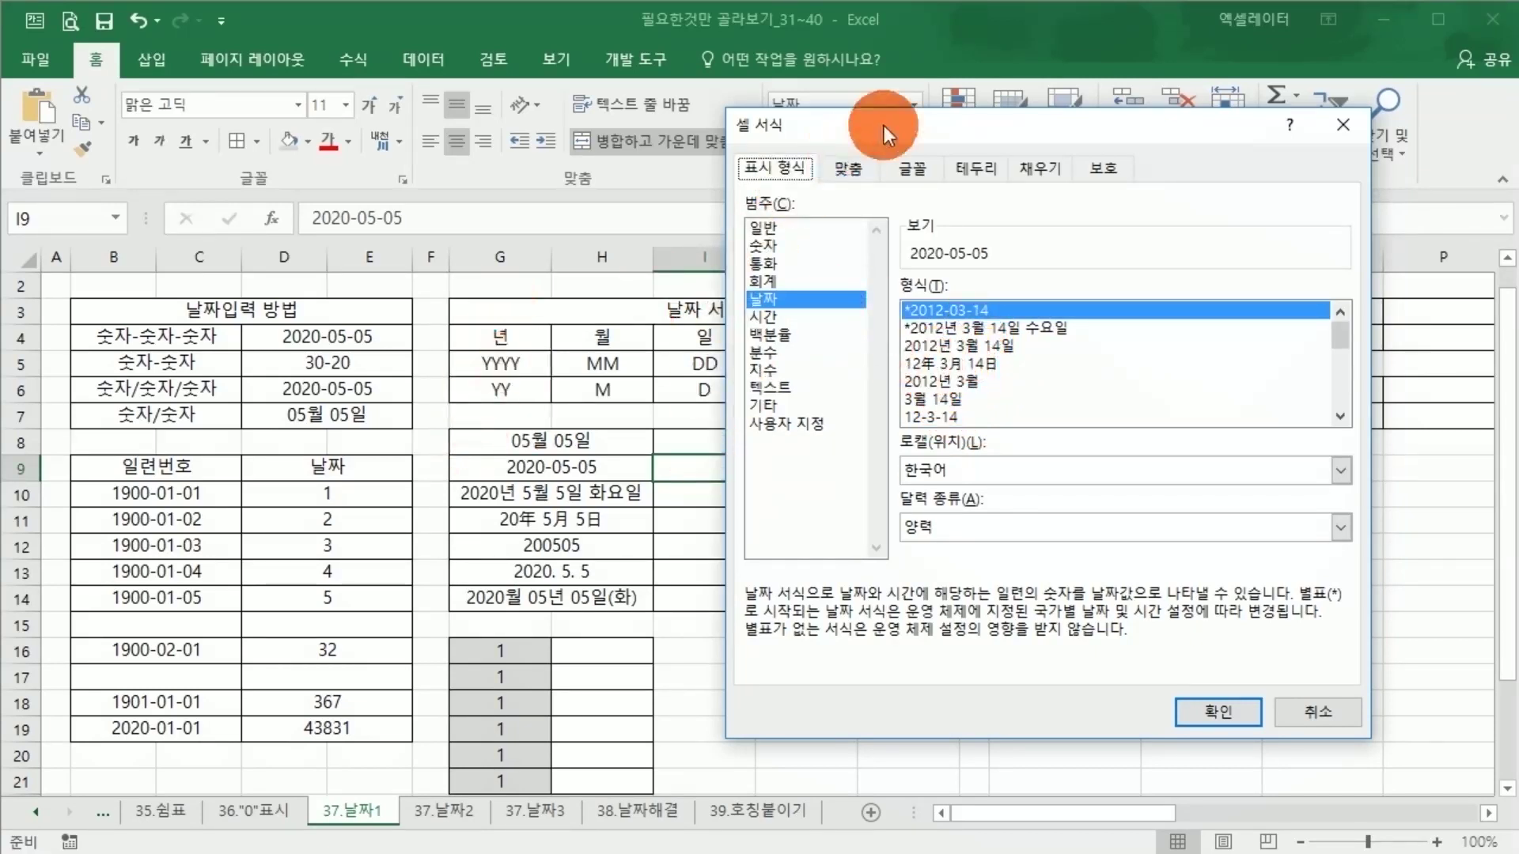
drag(885, 126, 1037, 225)
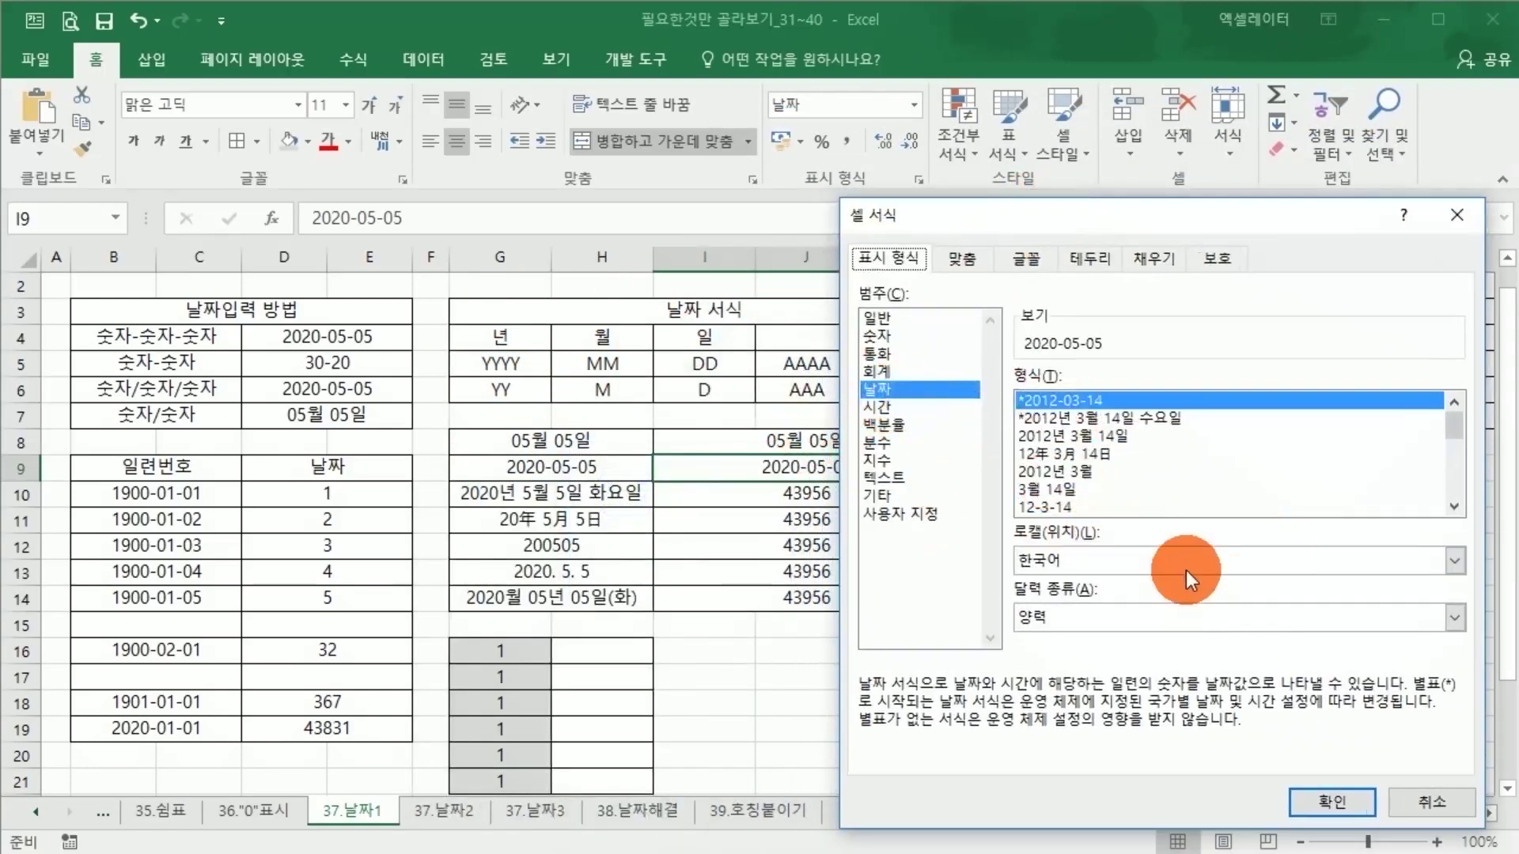
click(1388, 804)
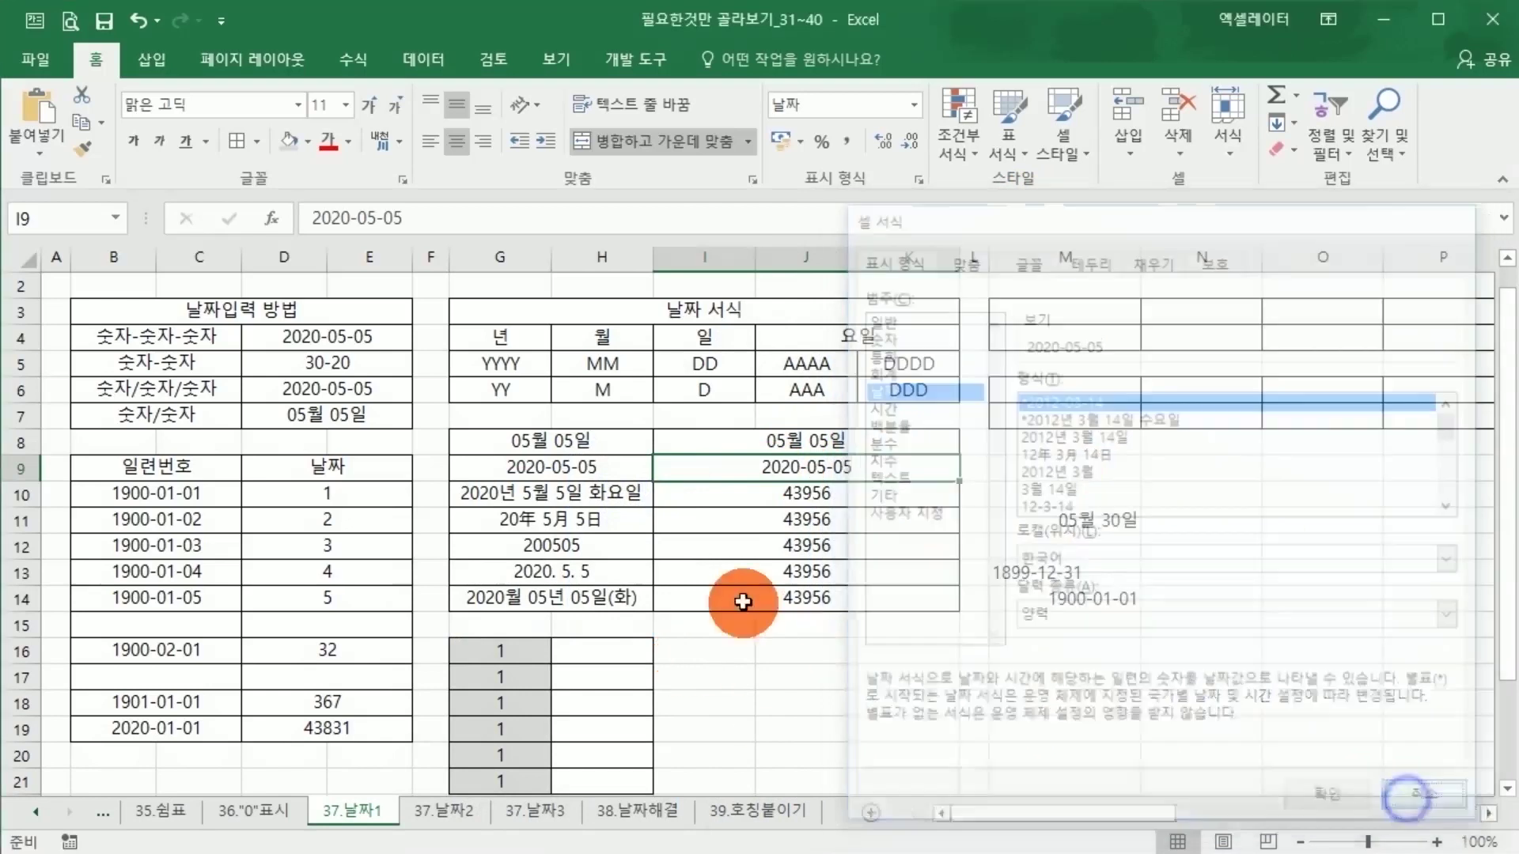
Step: Format the serial number in I10 with the 날짜 (Date) preset "*2012년 3월 14일 수요일"
click(570, 500)
click(696, 492)
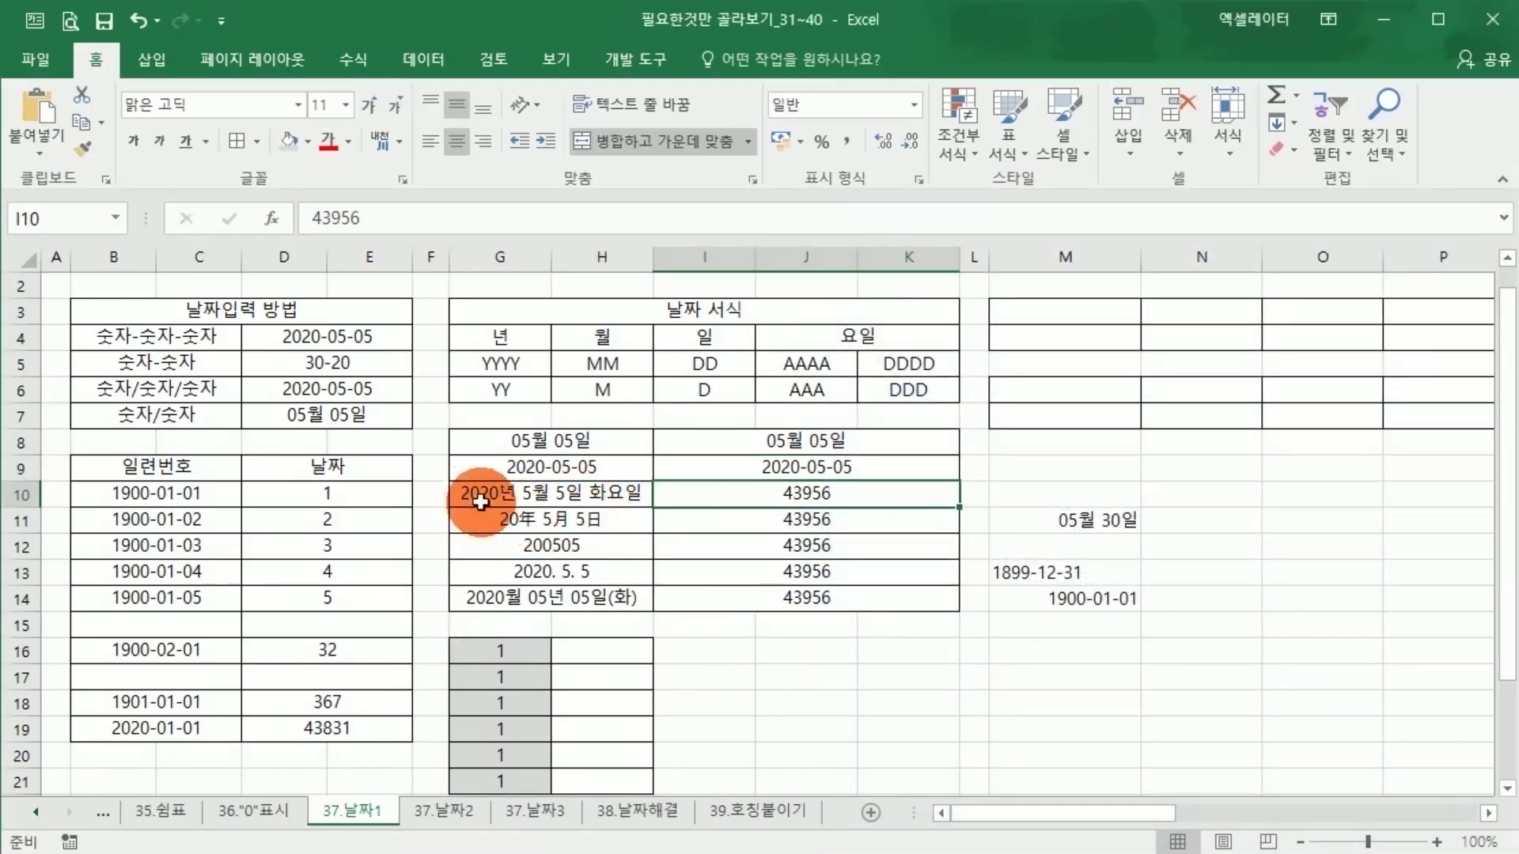
right_click(753, 495)
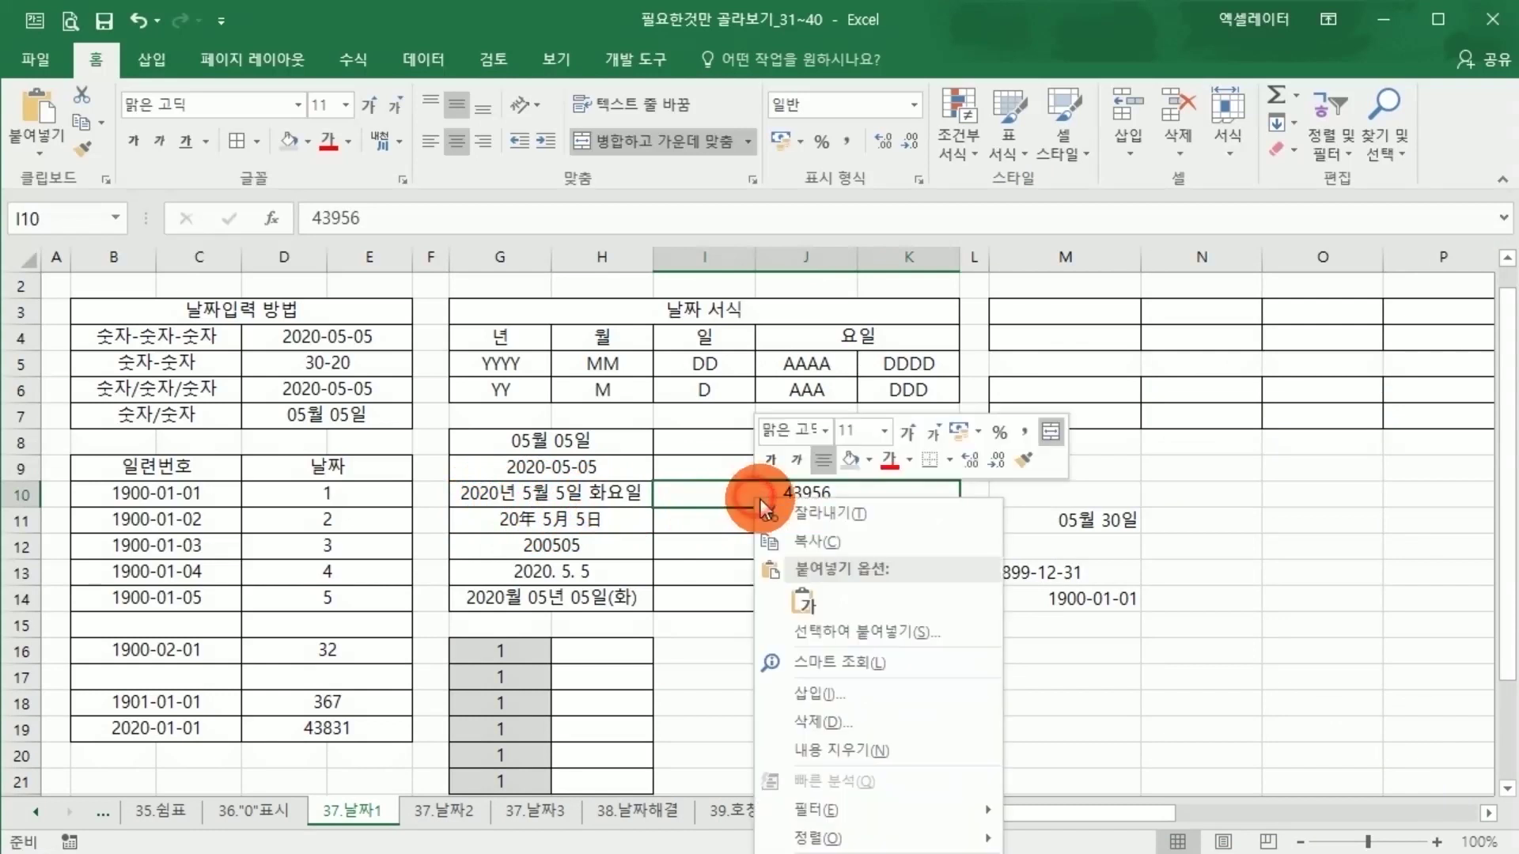
click(919, 177)
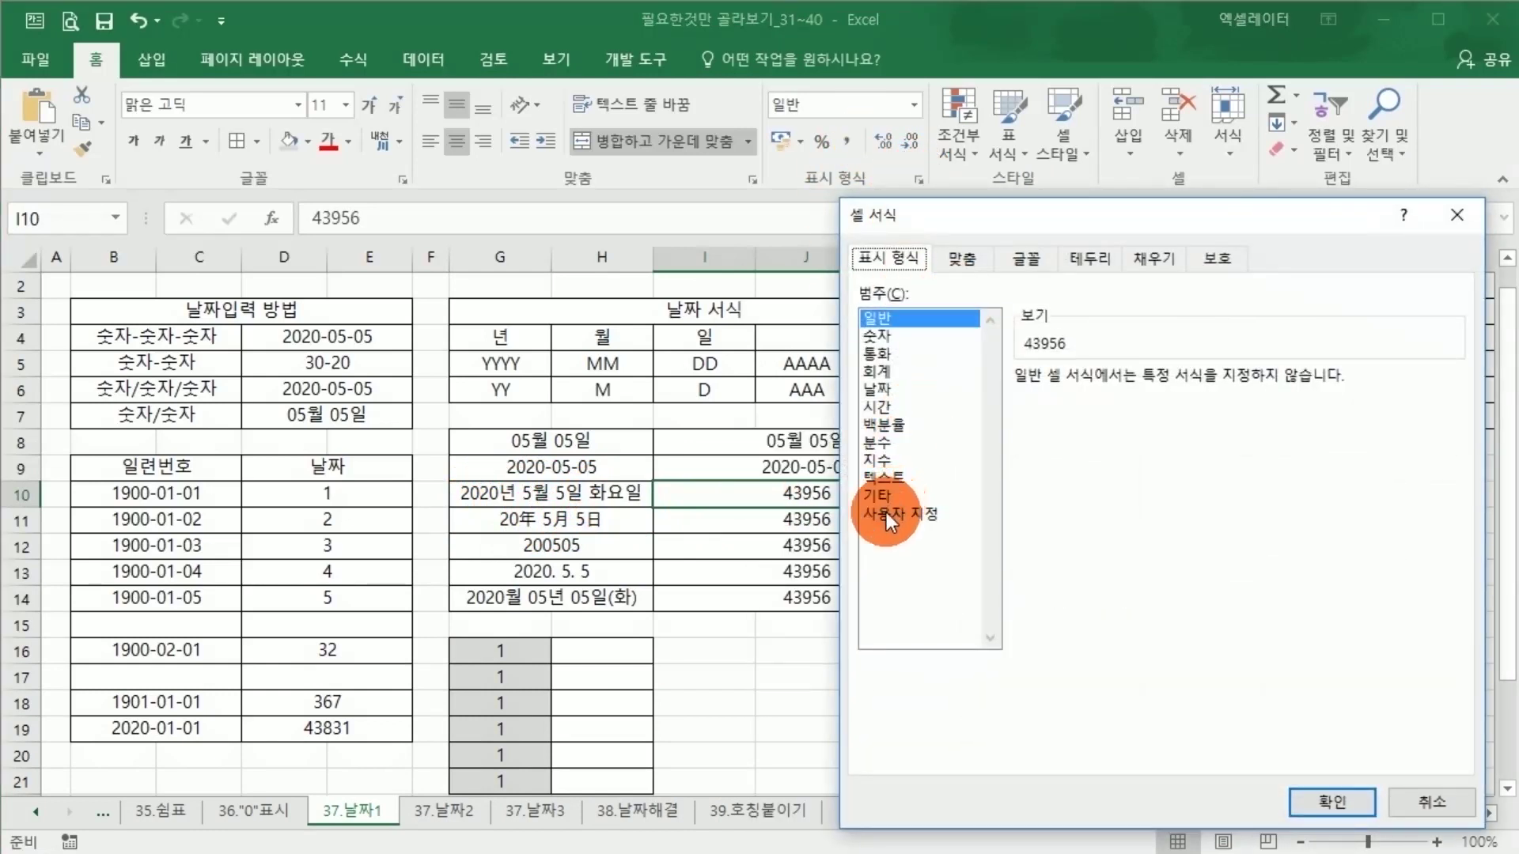
click(881, 385)
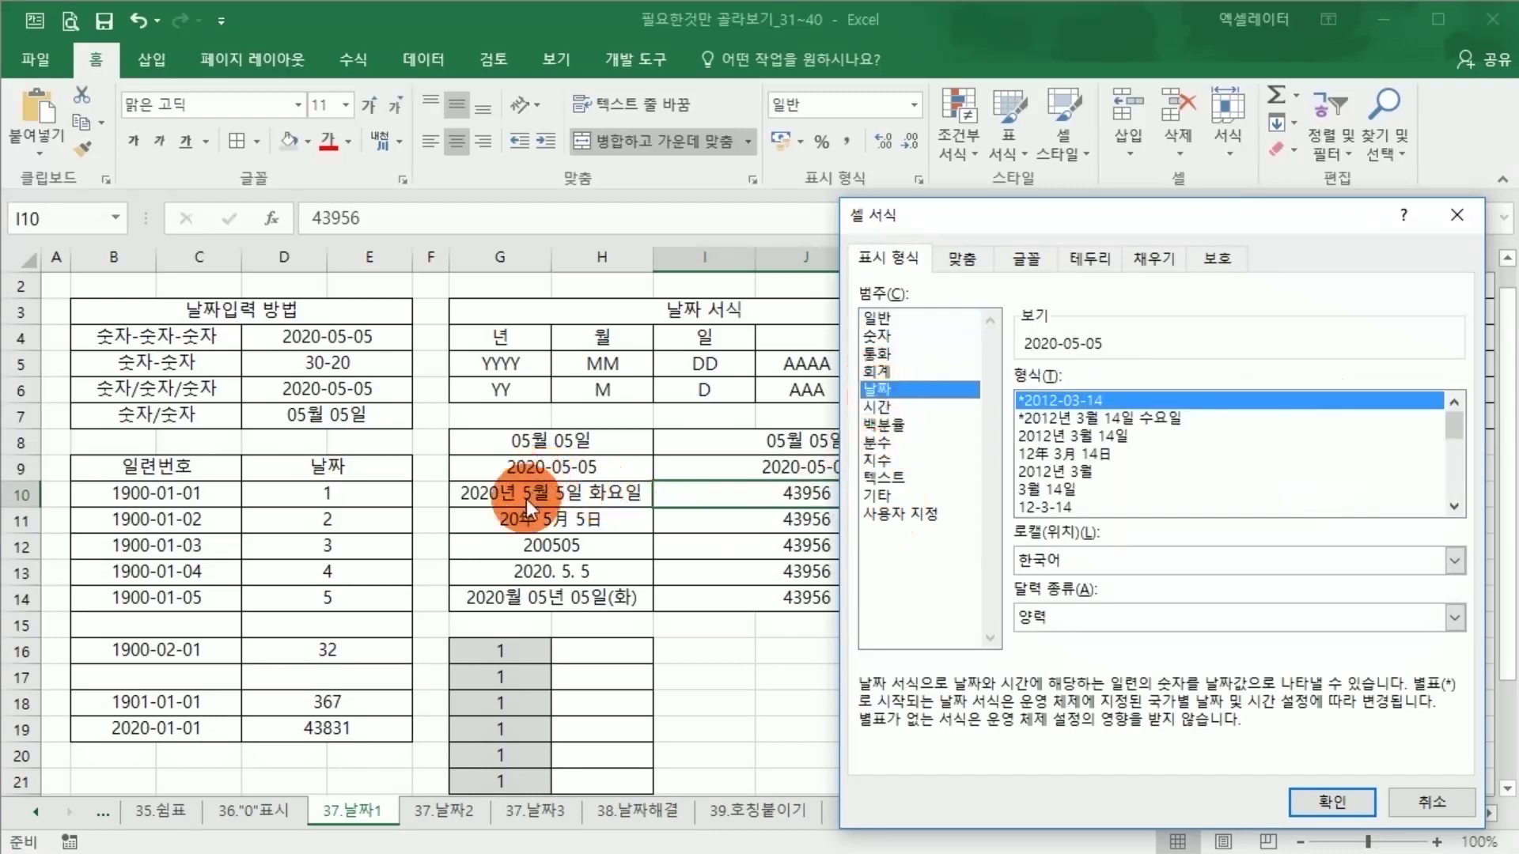
click(1081, 420)
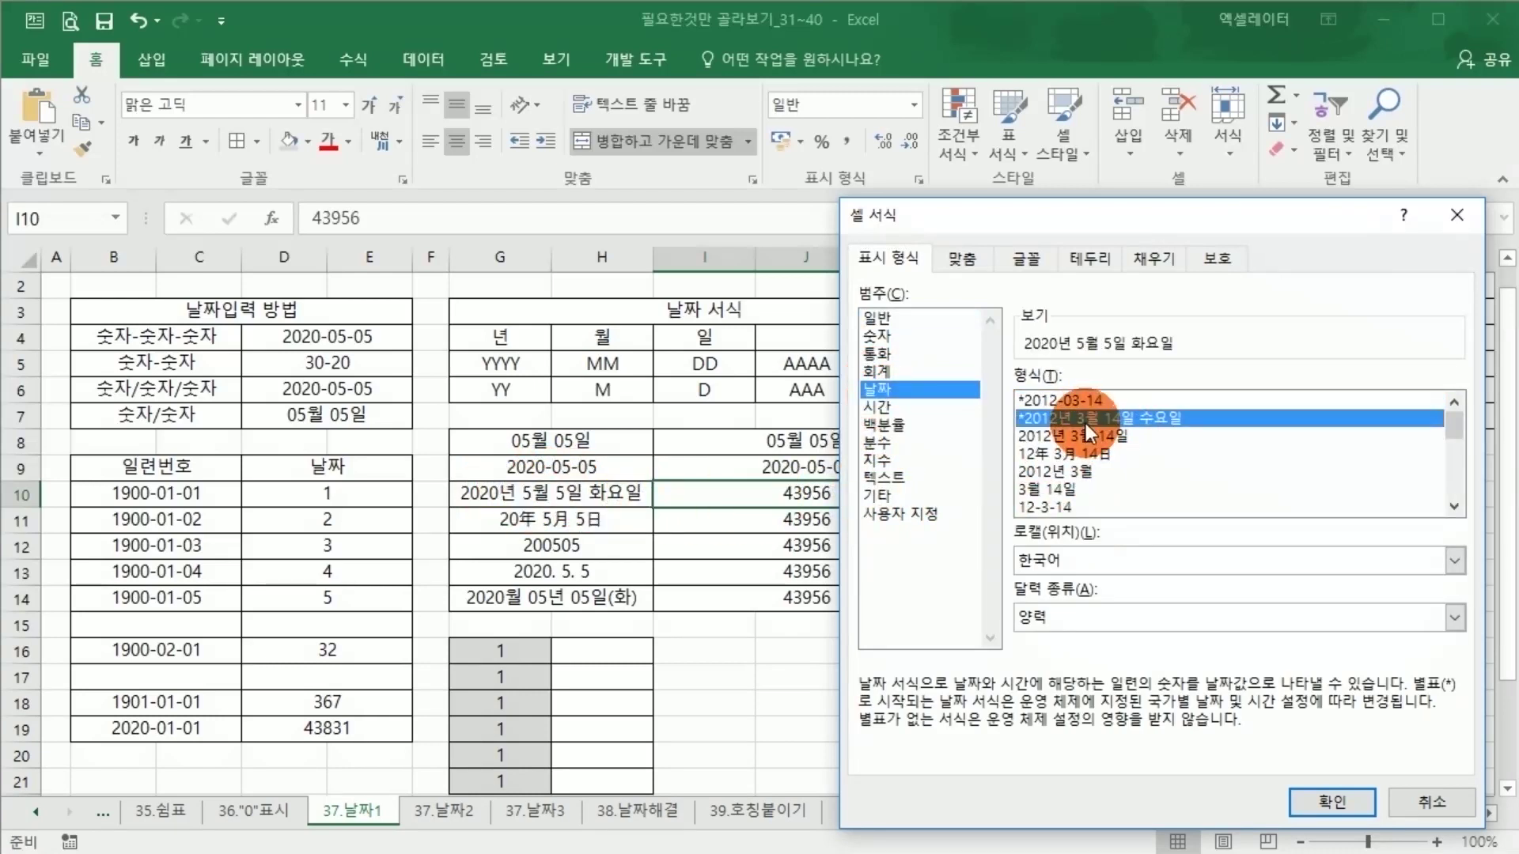
click(1330, 801)
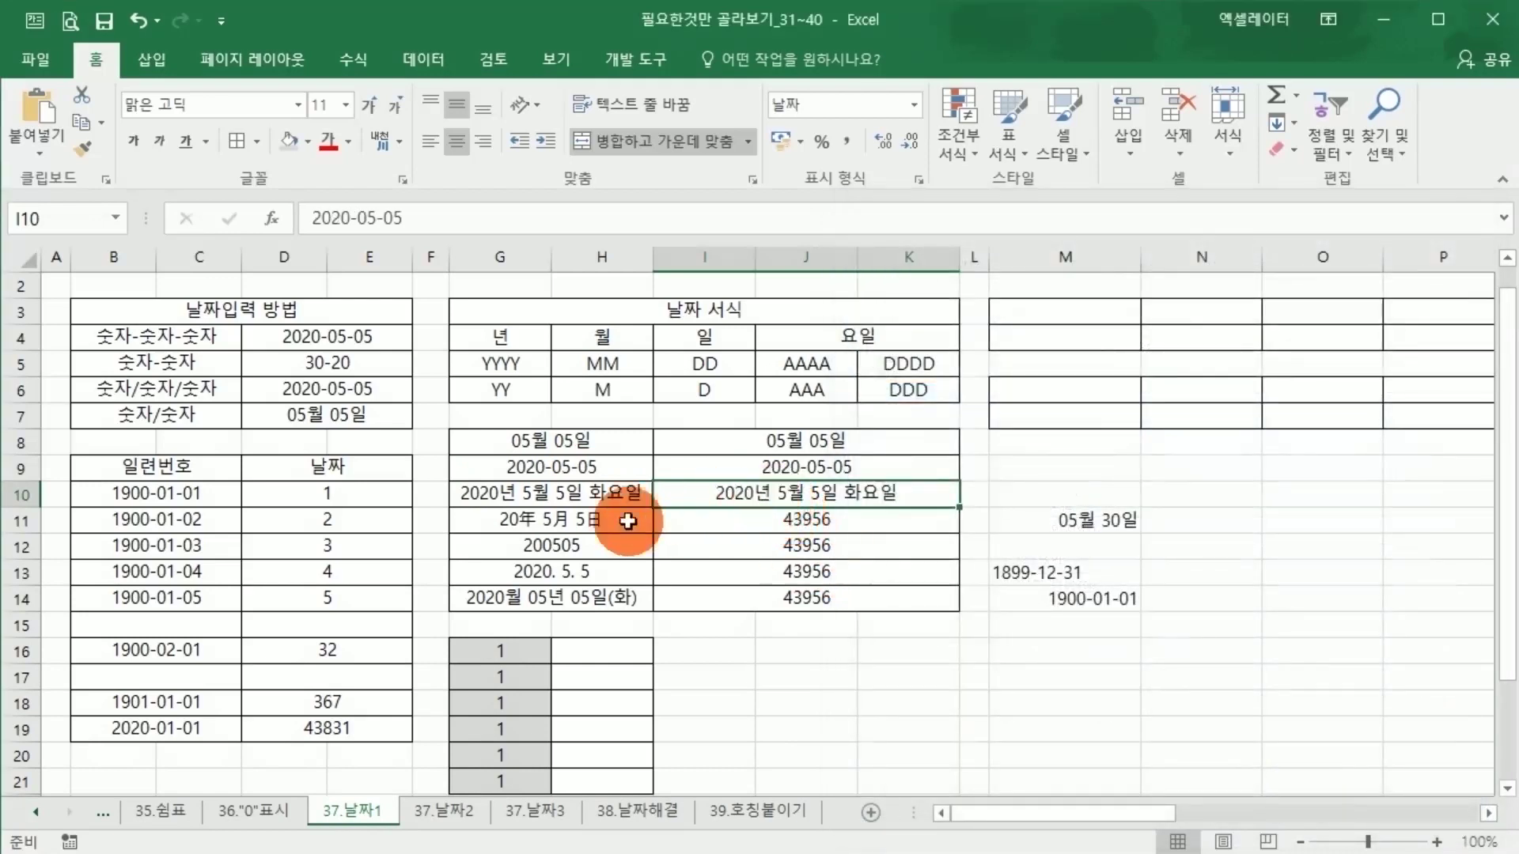
Step: Choose the 사용자 지정 (Custom) number format yyyy"년" m"월" d"일" aaaa for I10
right_click(762, 495)
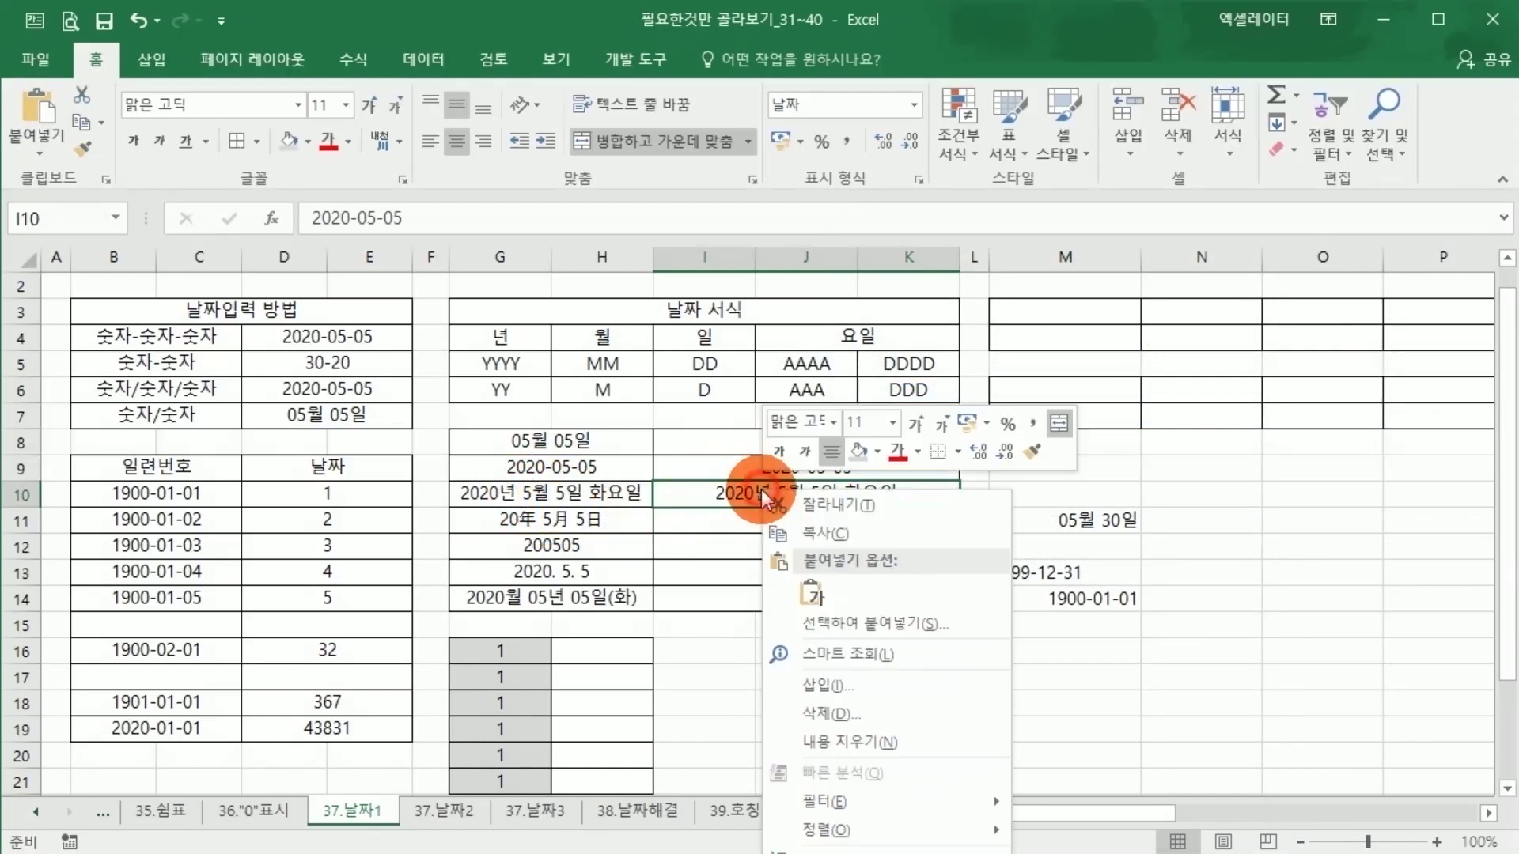
click(920, 177)
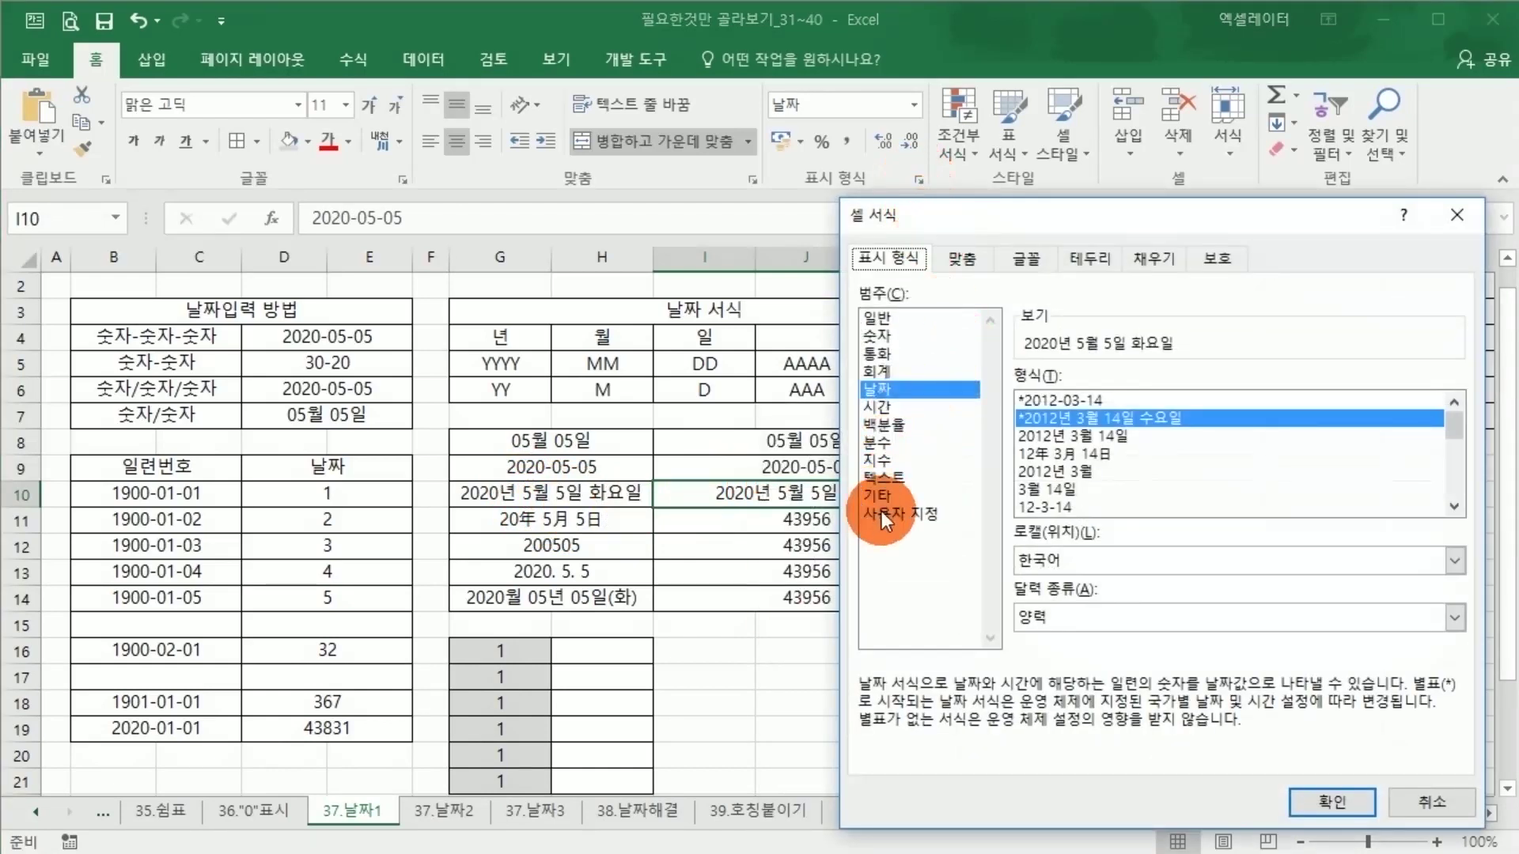
click(882, 511)
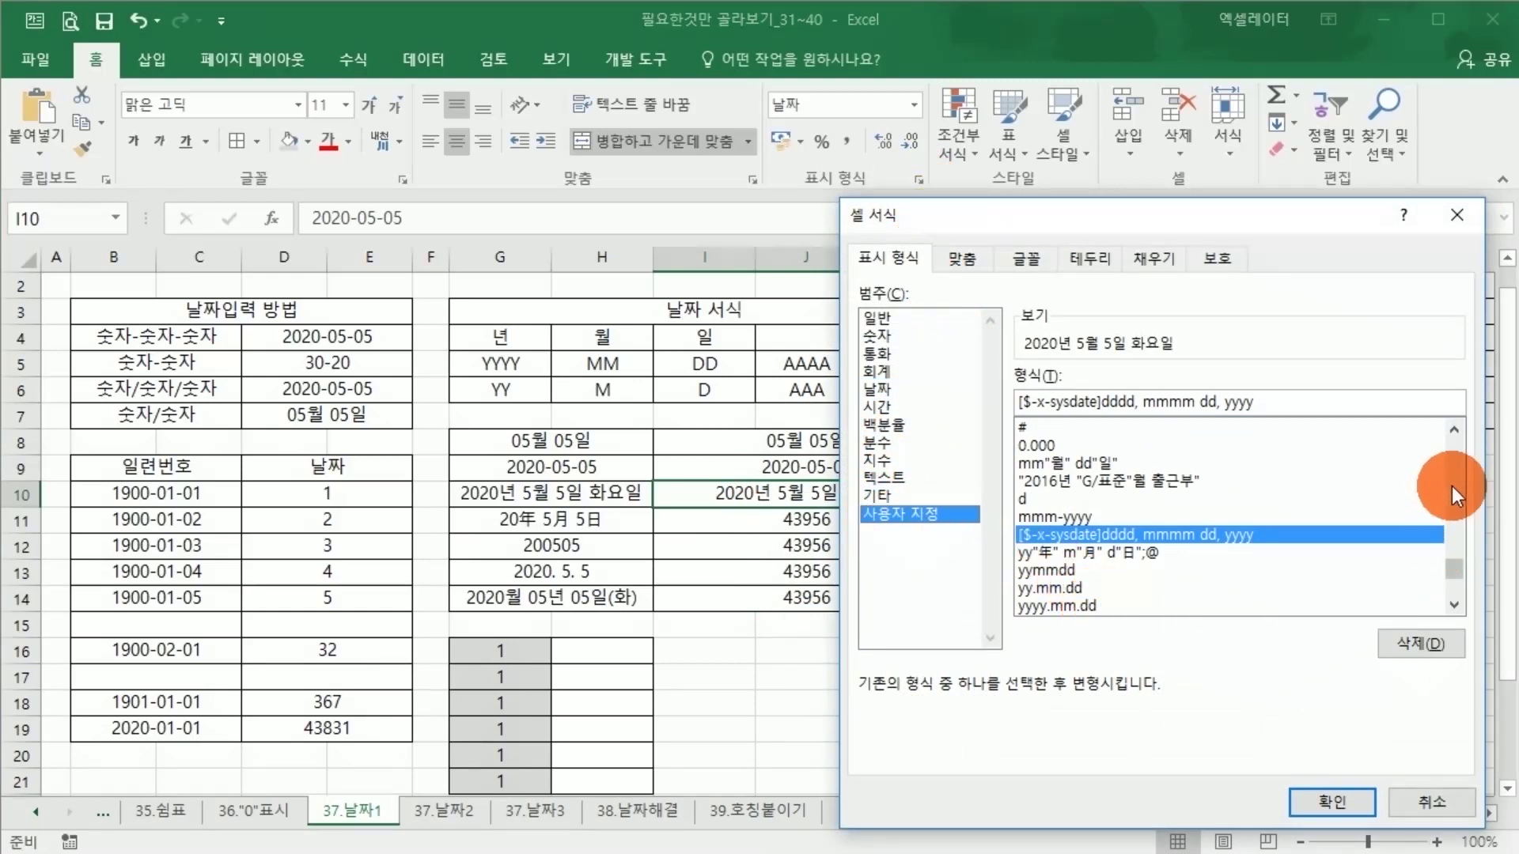
drag(1449, 568, 1451, 605)
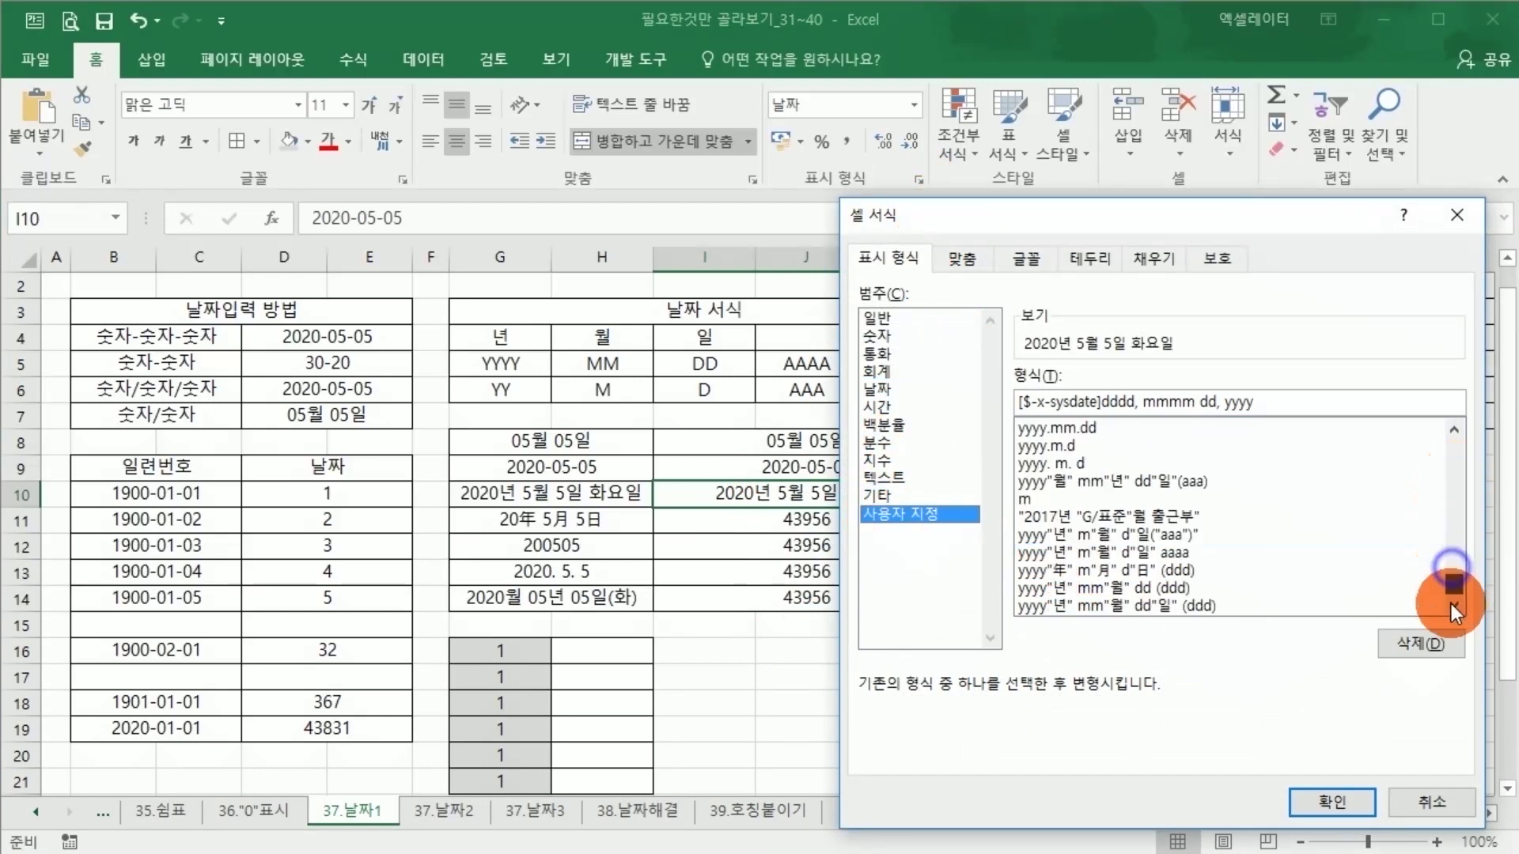
click(1103, 606)
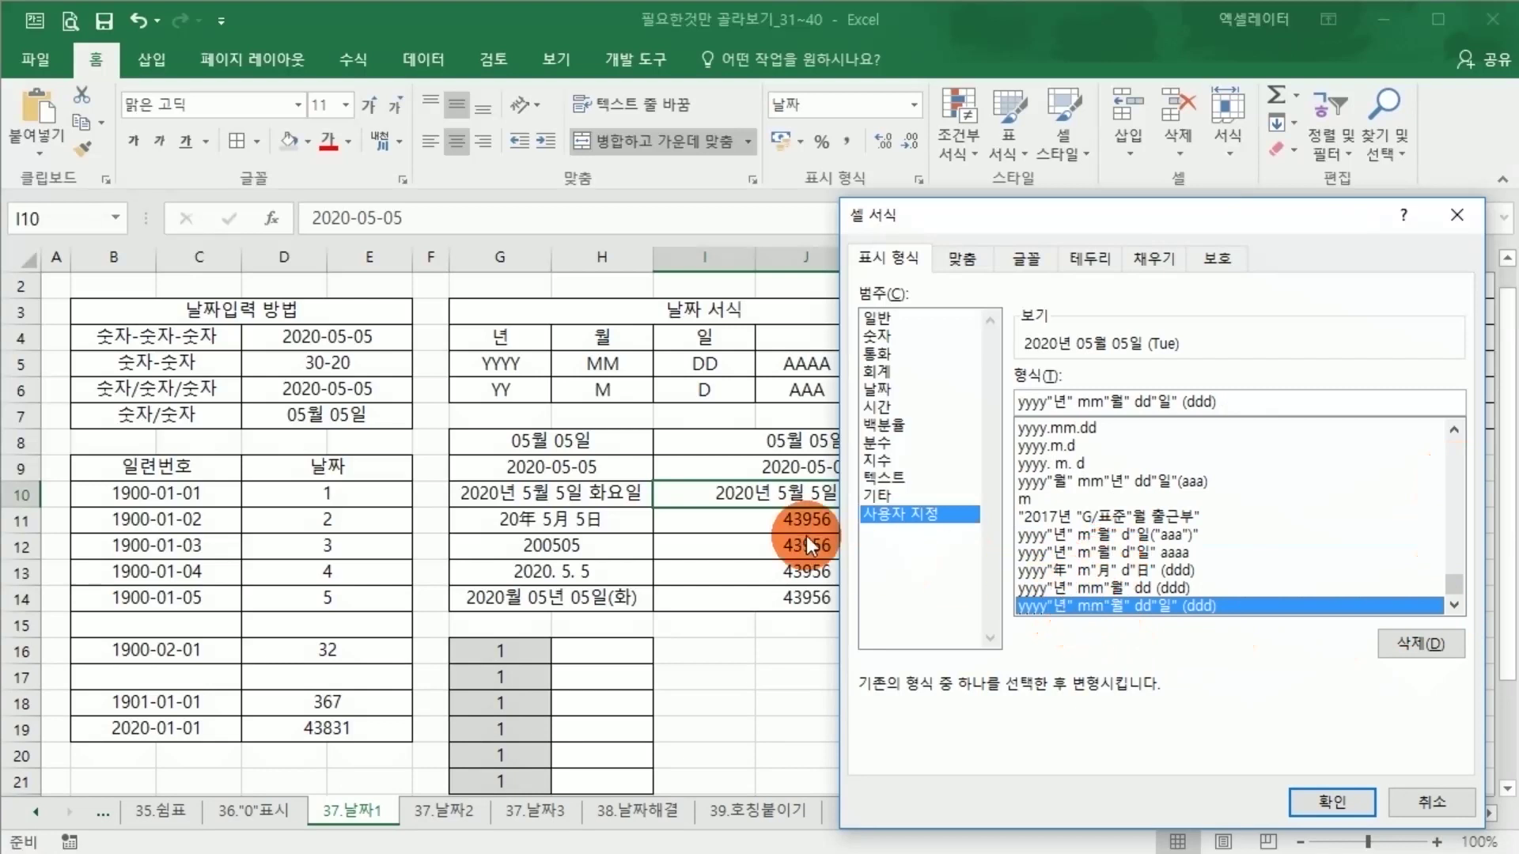
click(1157, 554)
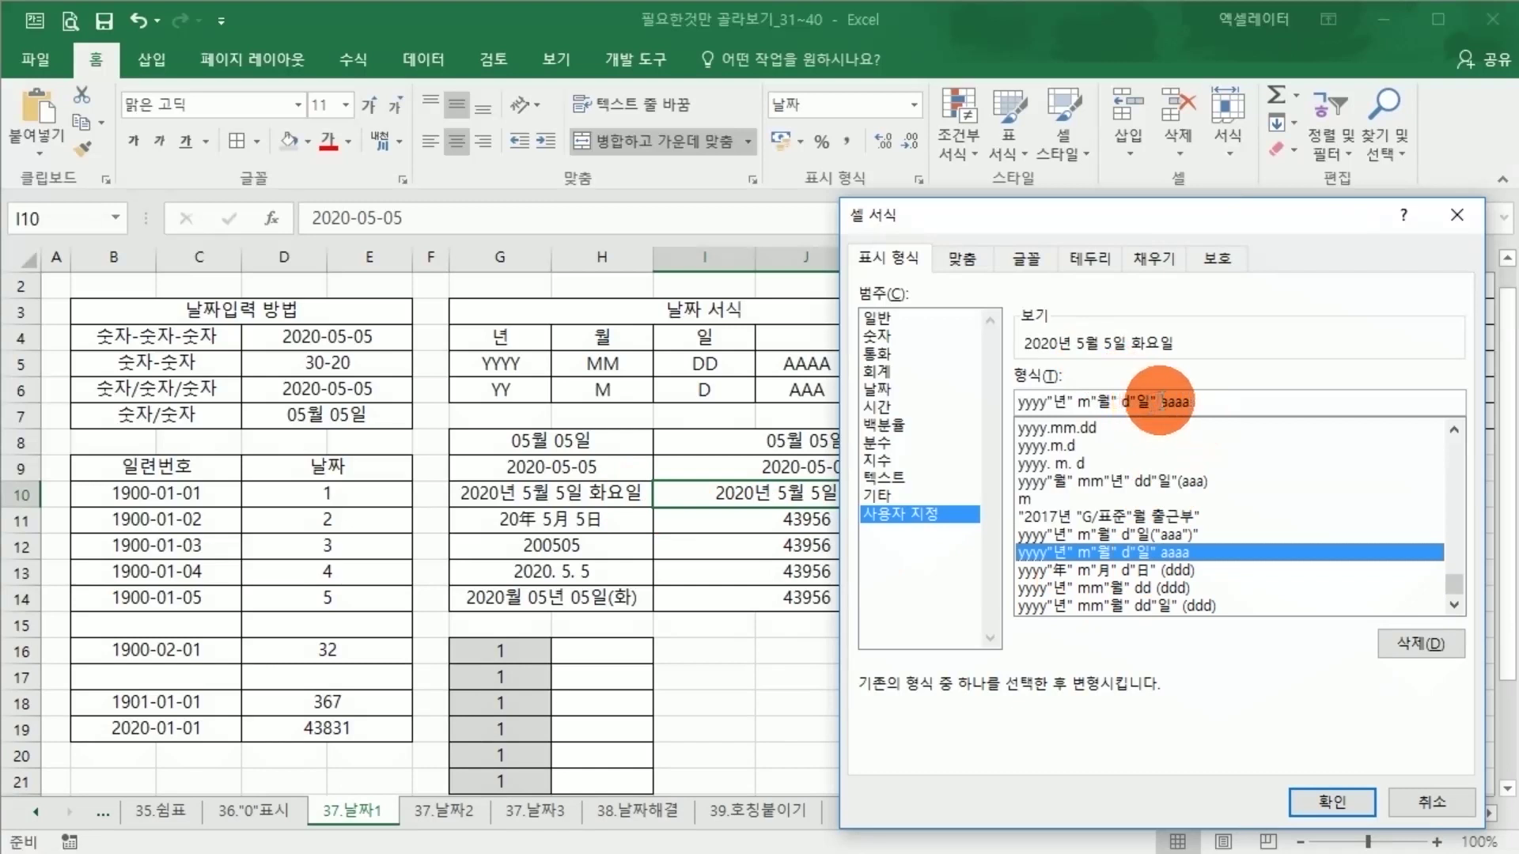
Step: Preview the weekday code shortened to aaa in I10's custom format, and restore it to aaaa
drag(1157, 401, 1189, 401)
click(1191, 403)
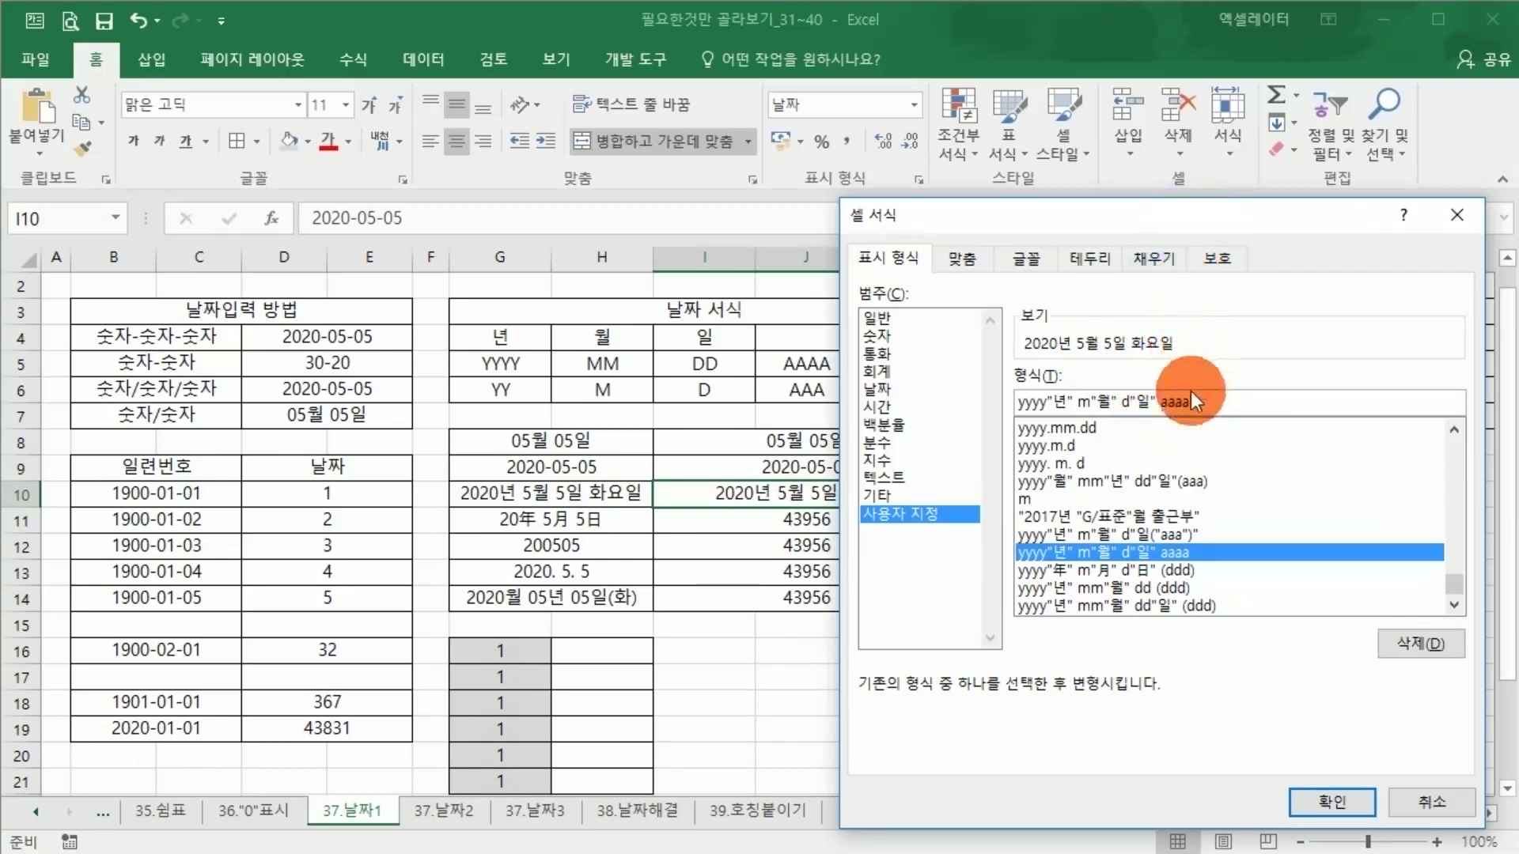
key(BackSpace)
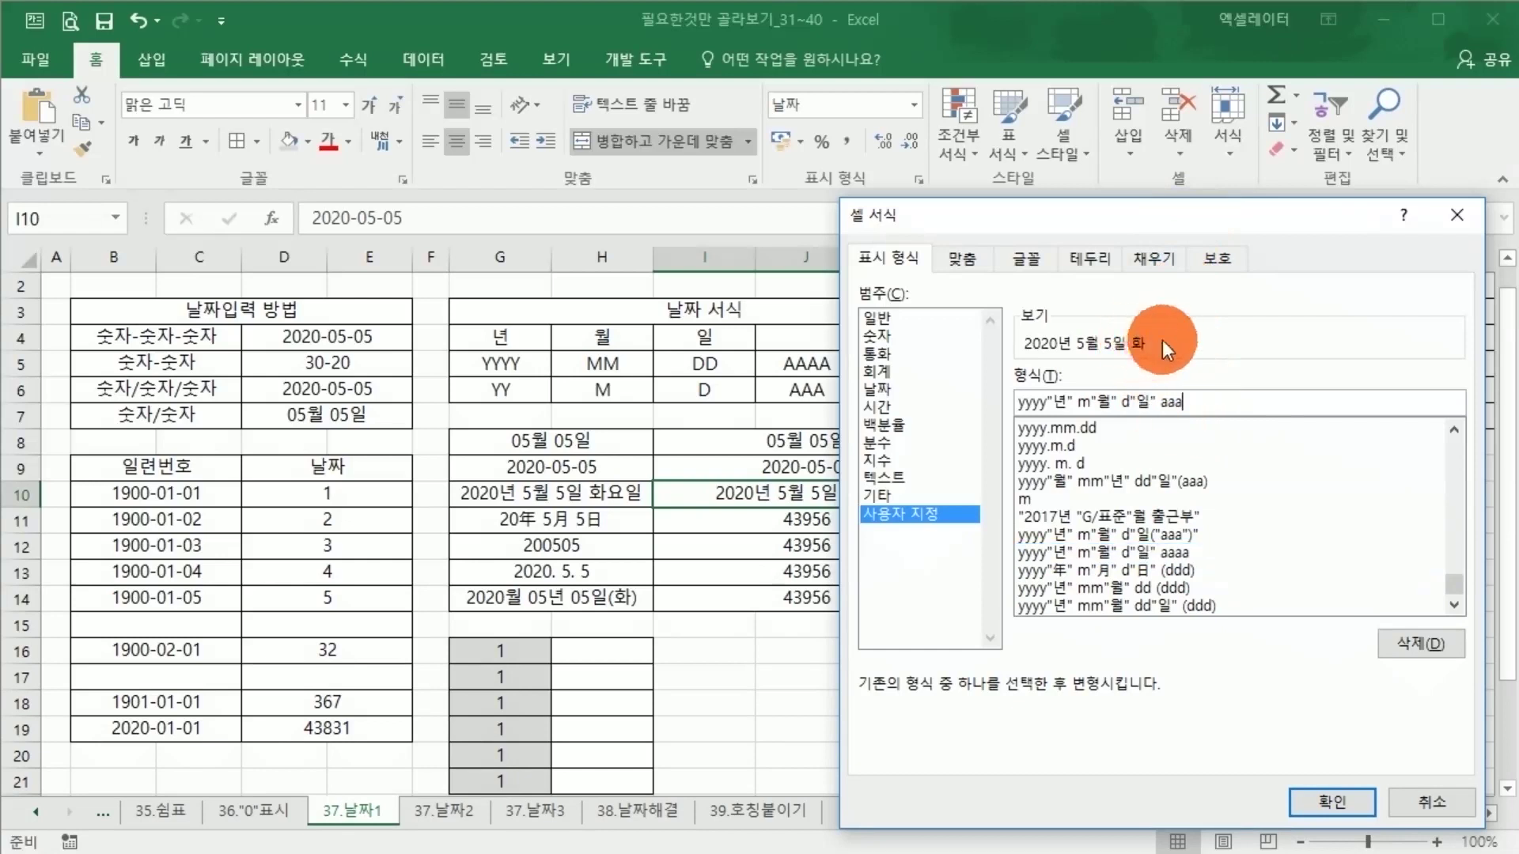
double_click(1186, 402)
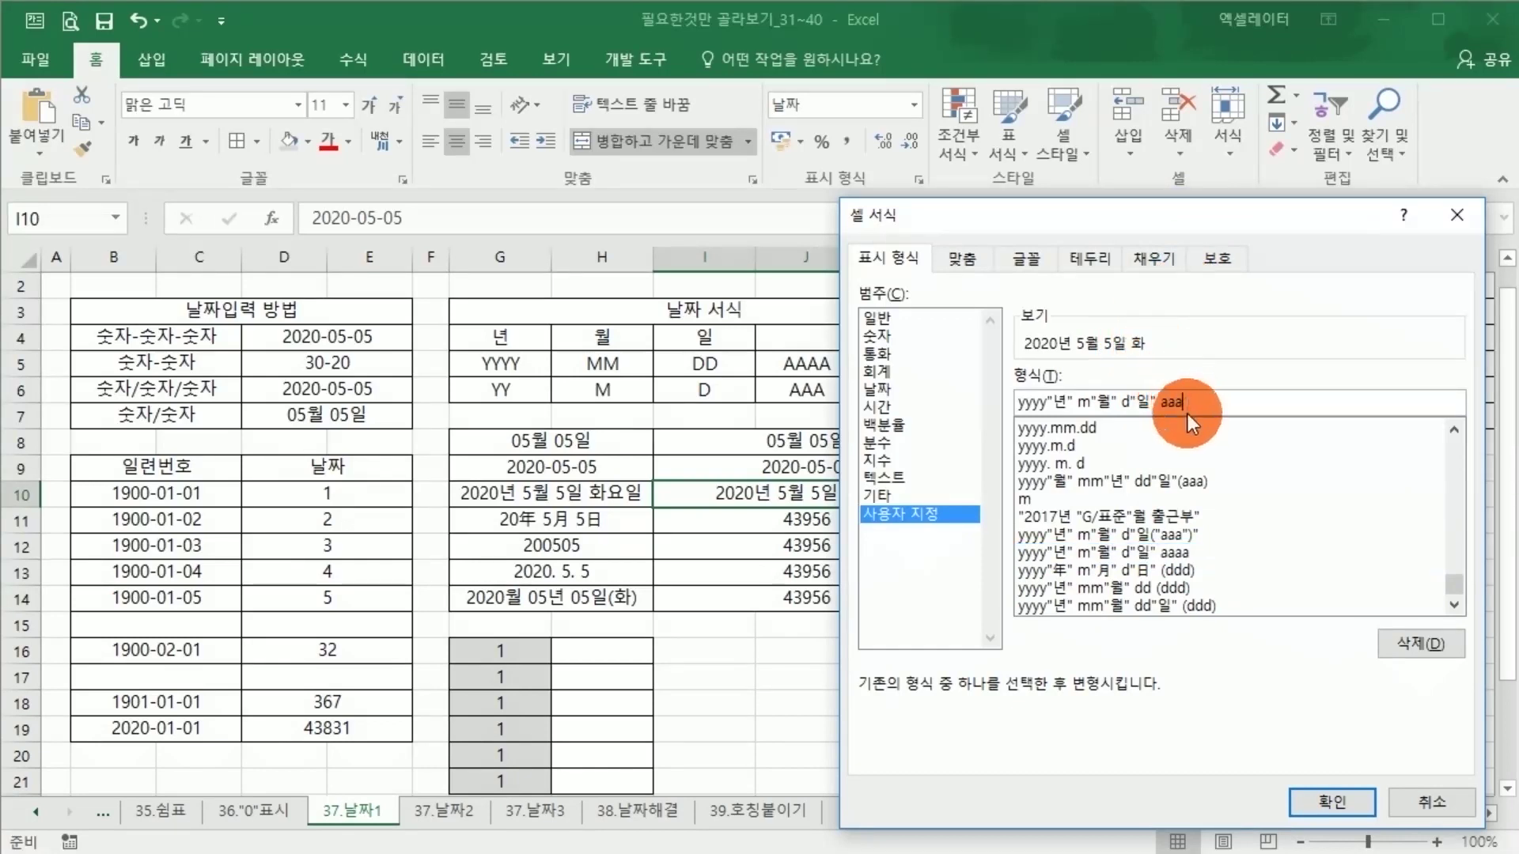
text(a)
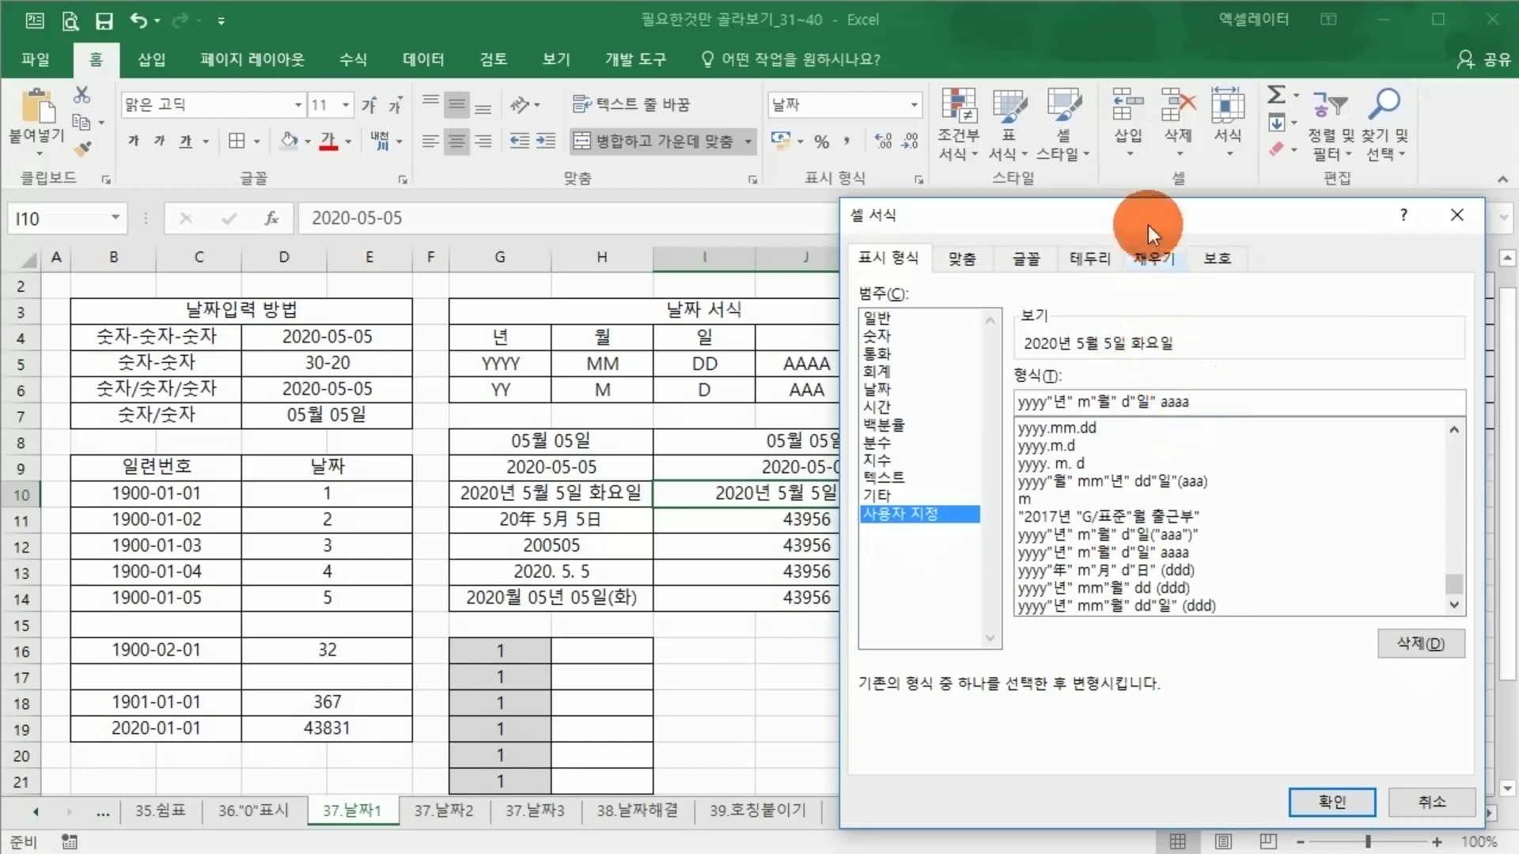
Step: Replace the weekday code in I10's custom format with dddd, and shorten it to ddd
drag(1147, 225, 864, 455)
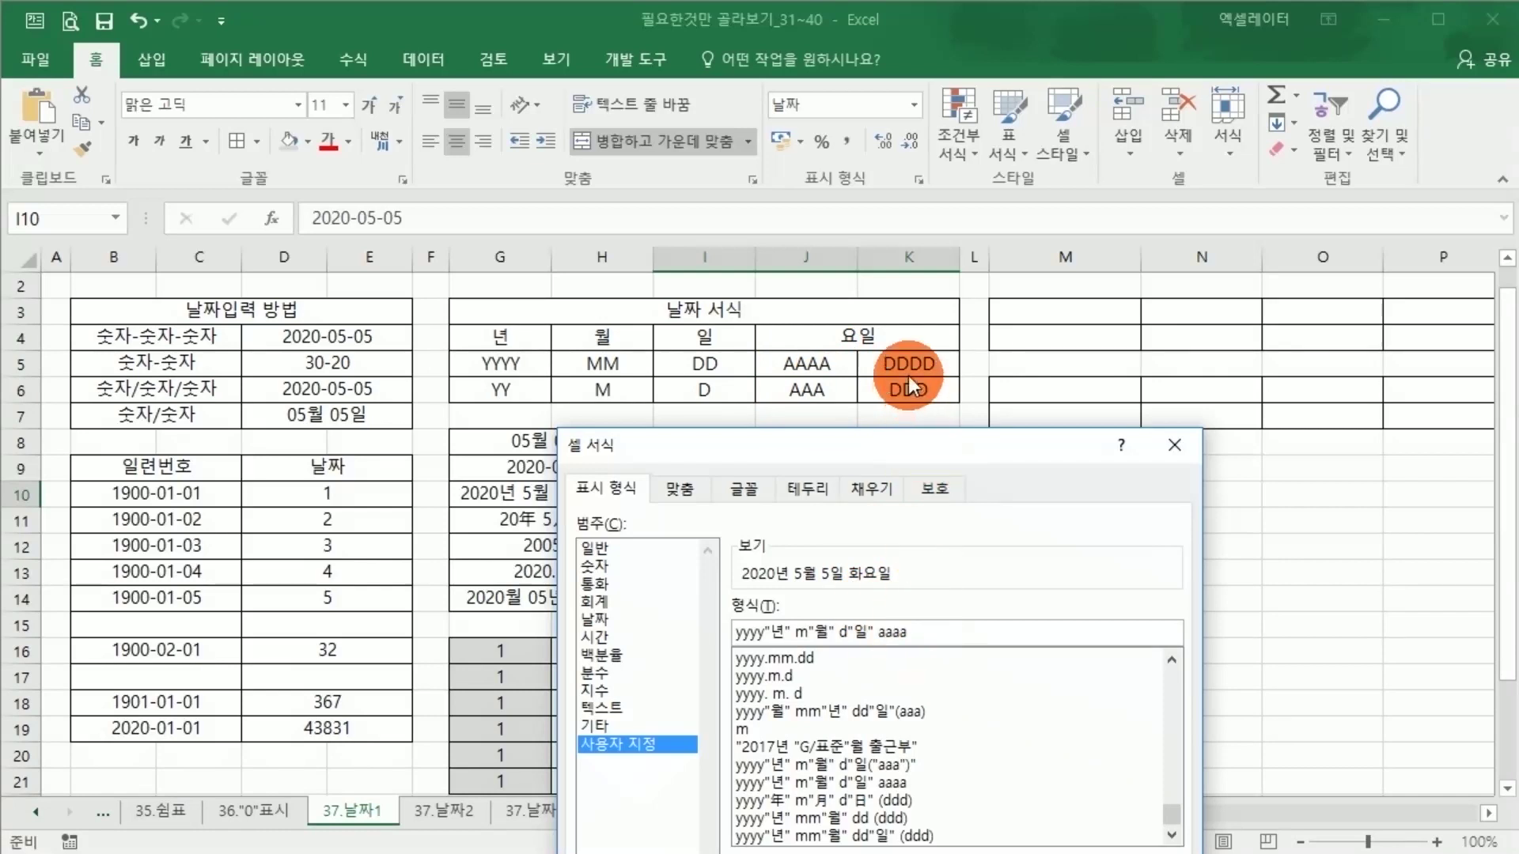
drag(878, 633, 907, 634)
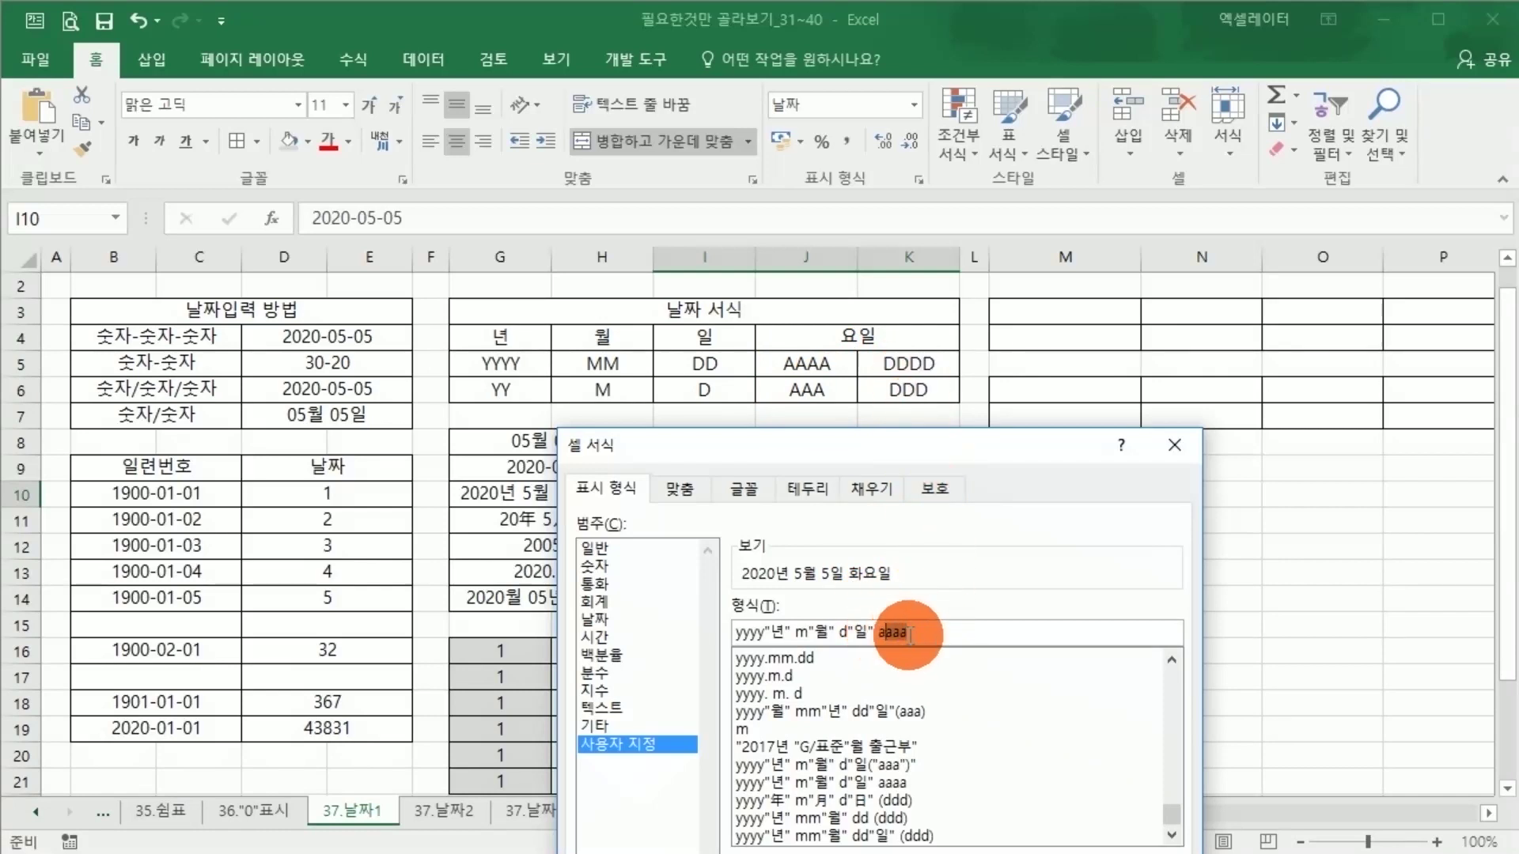
key(BackSpace)
text(d)
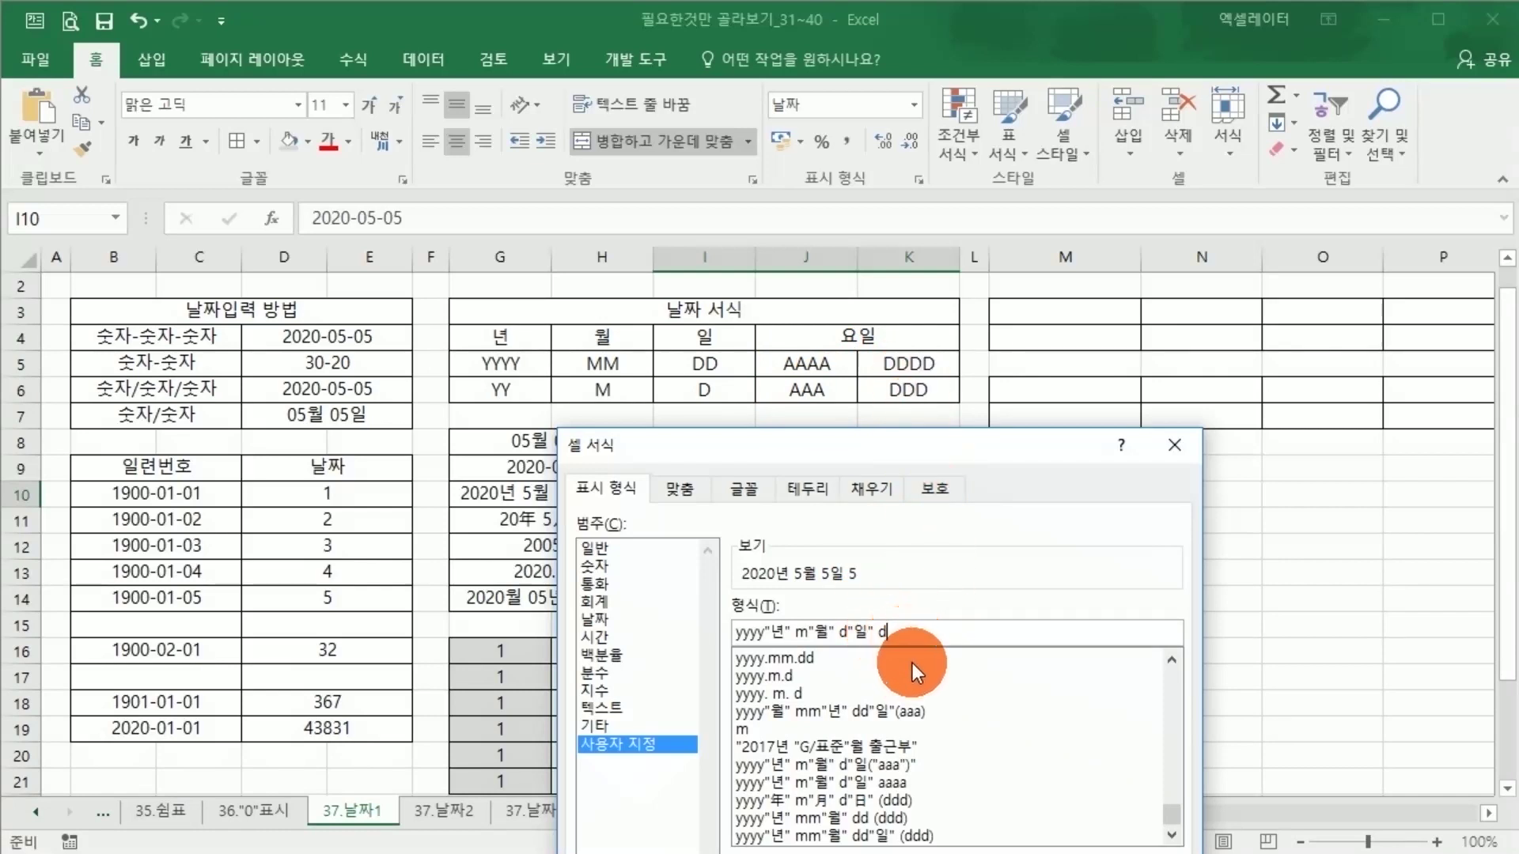
text(ddd)
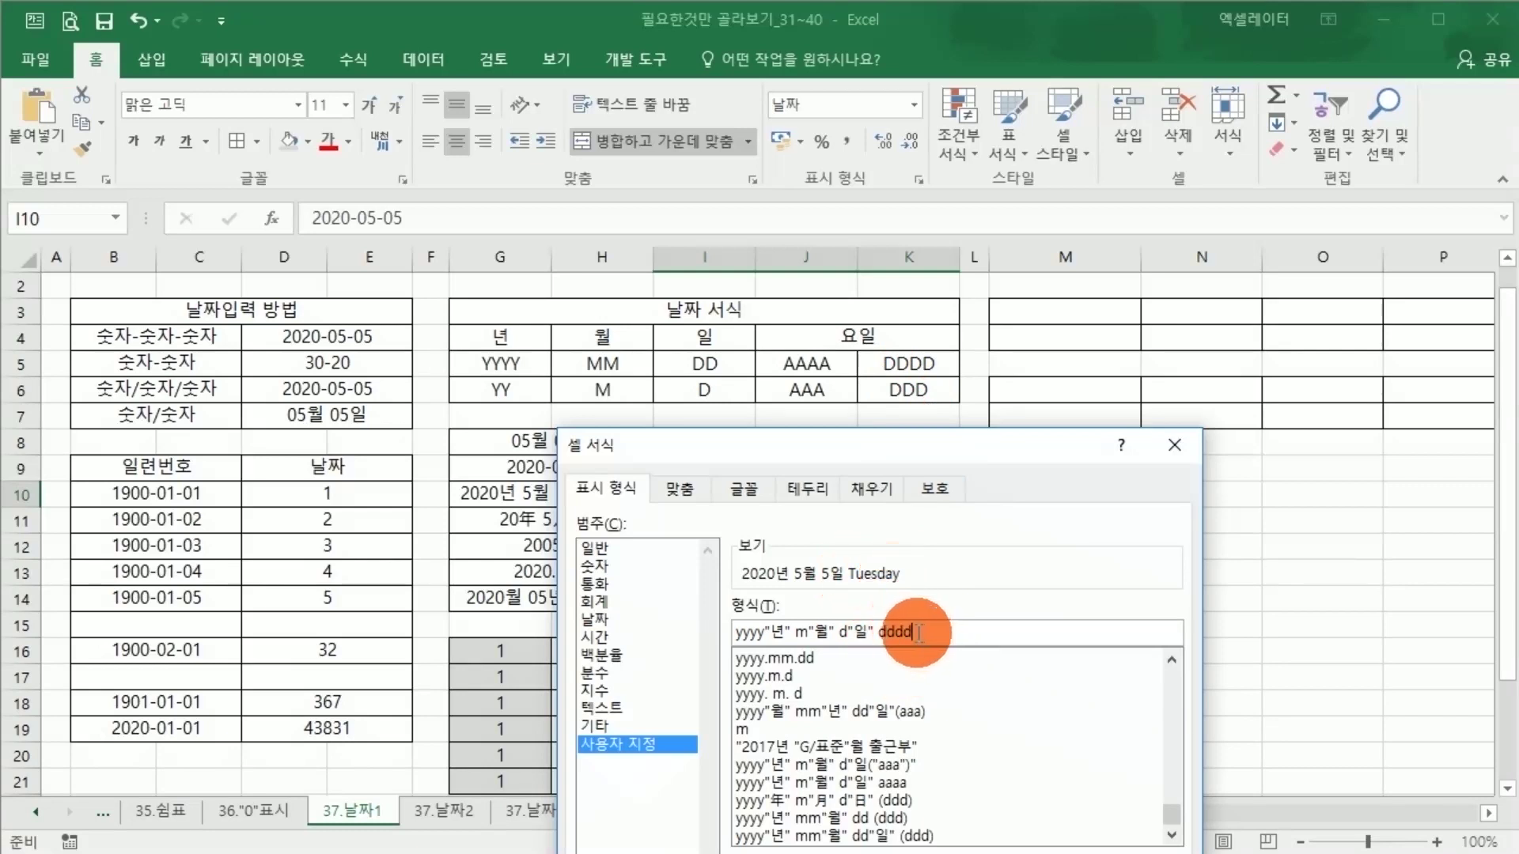
key(BackSpace)
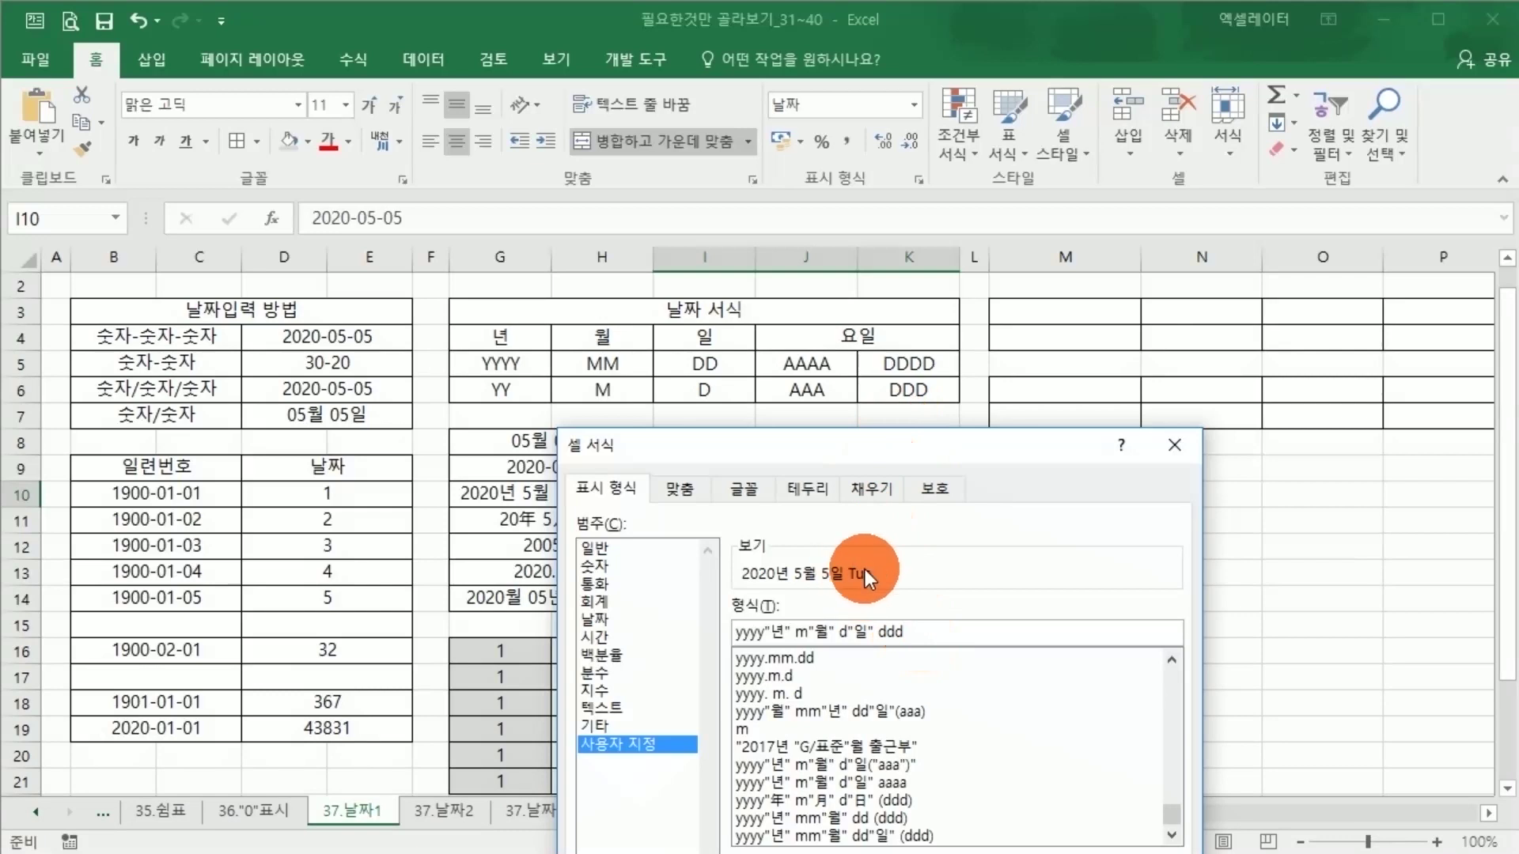
Step: Change the month and day codes in I10's custom format to mm and dd, and apply the format
drag(886, 449, 1250, 245)
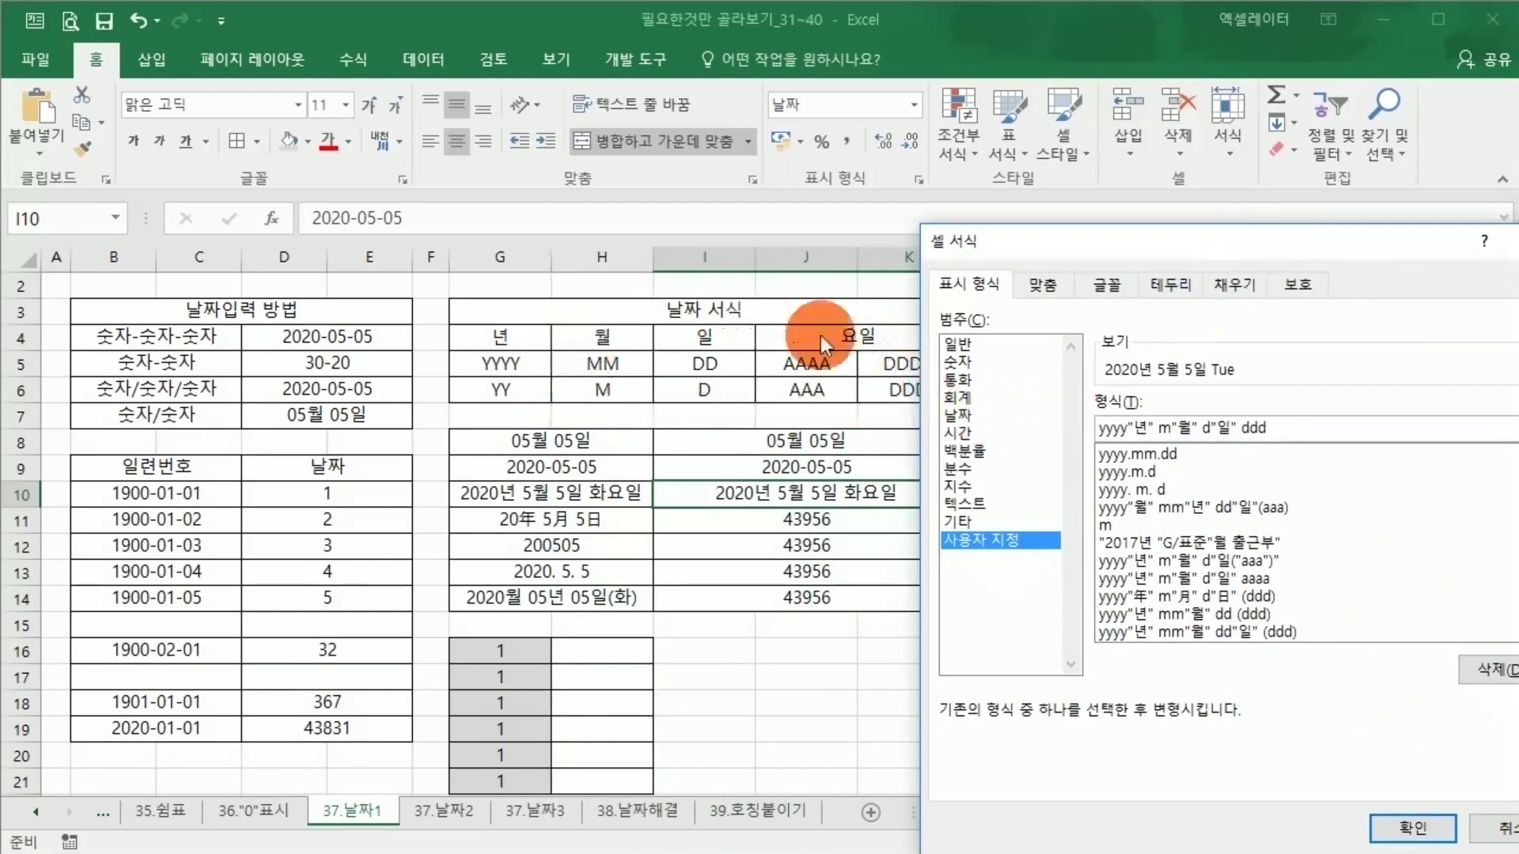
drag(1193, 239, 944, 236)
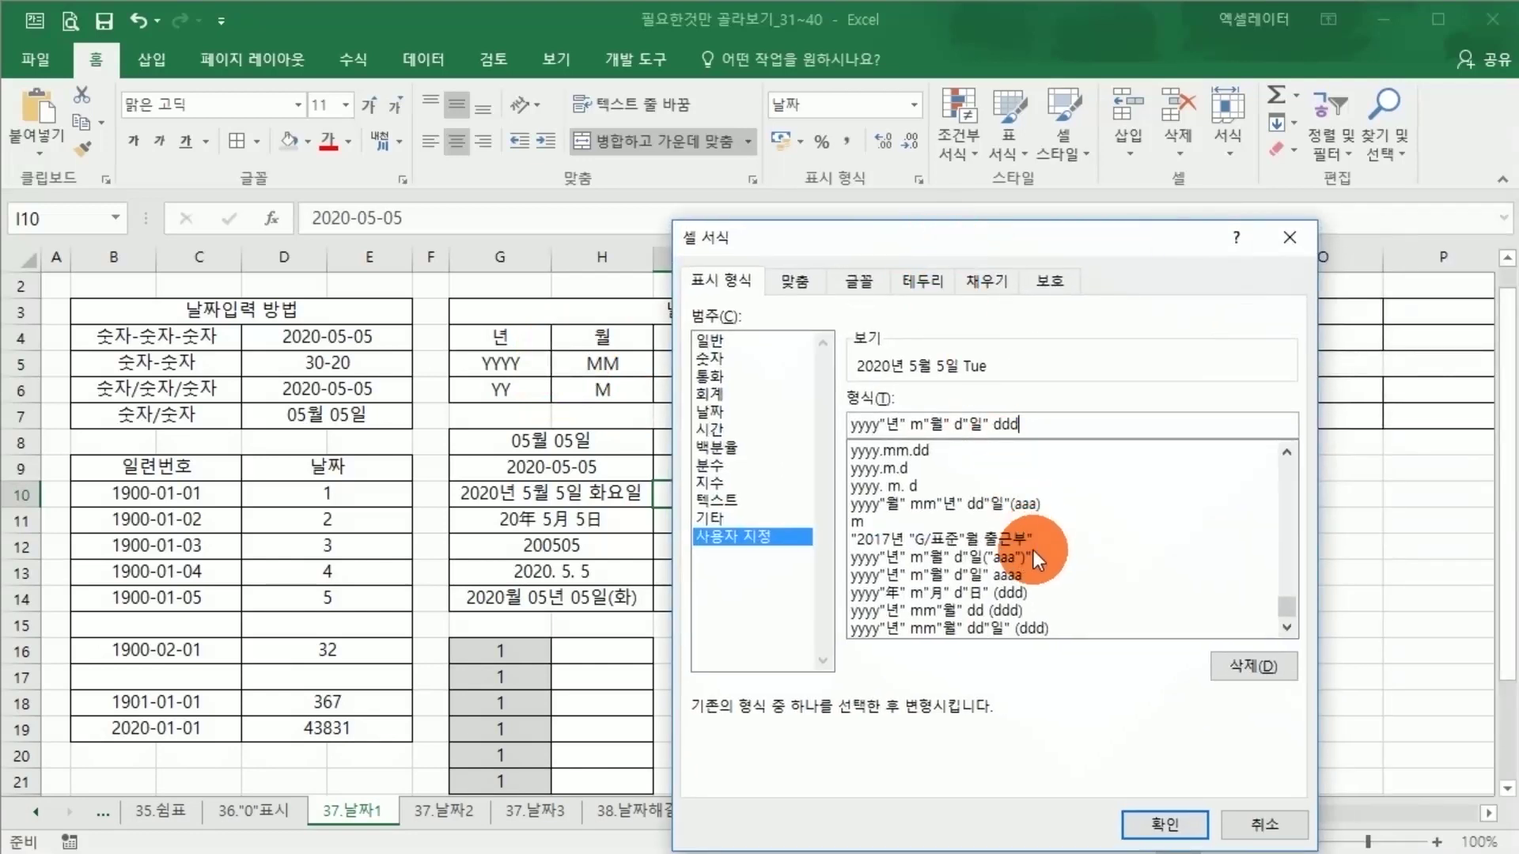
click(910, 425)
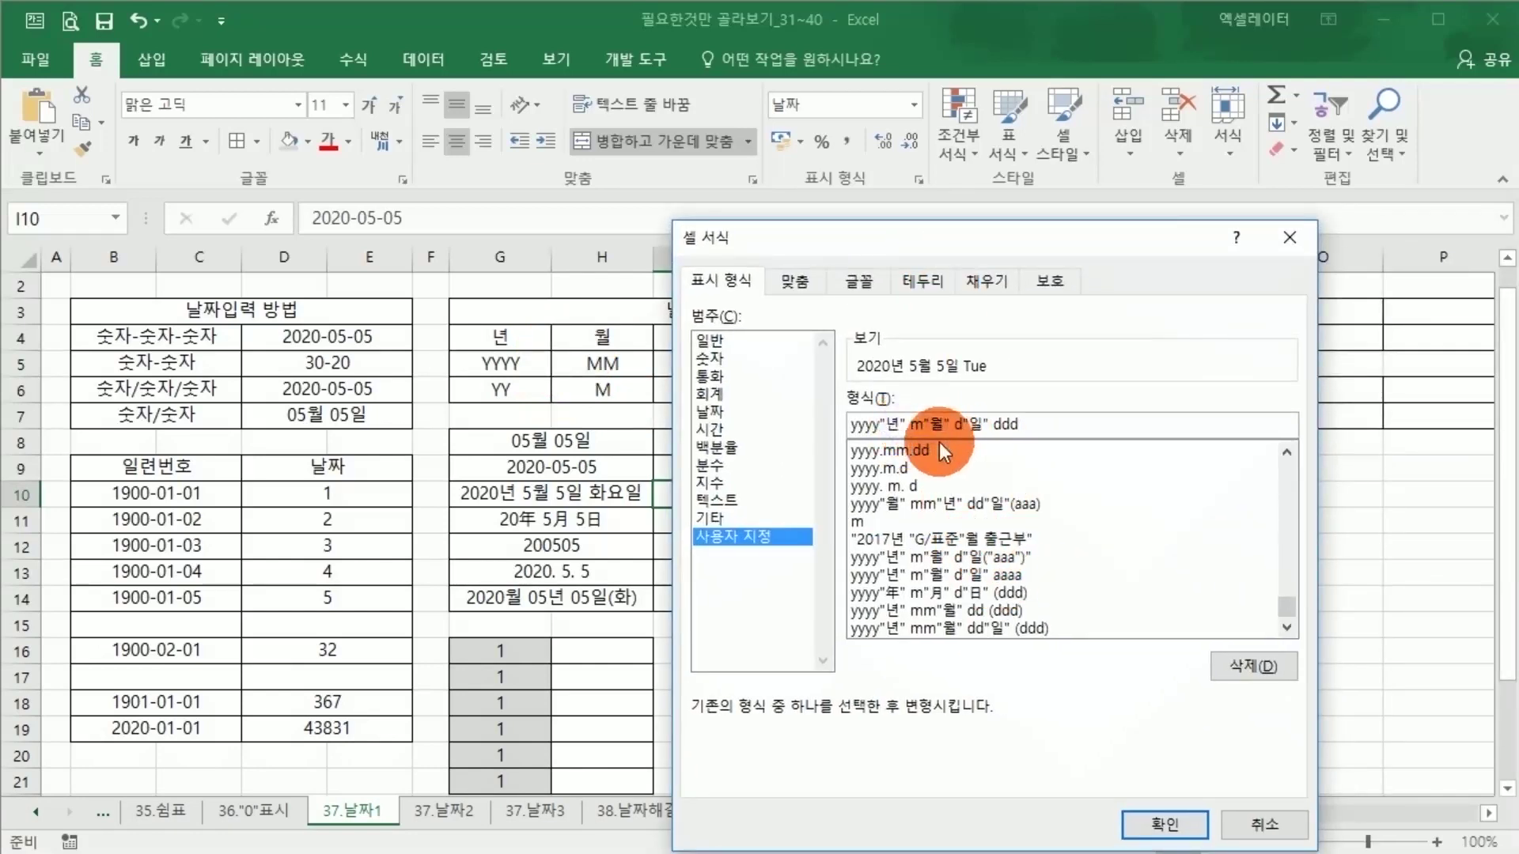
text(m"월" )
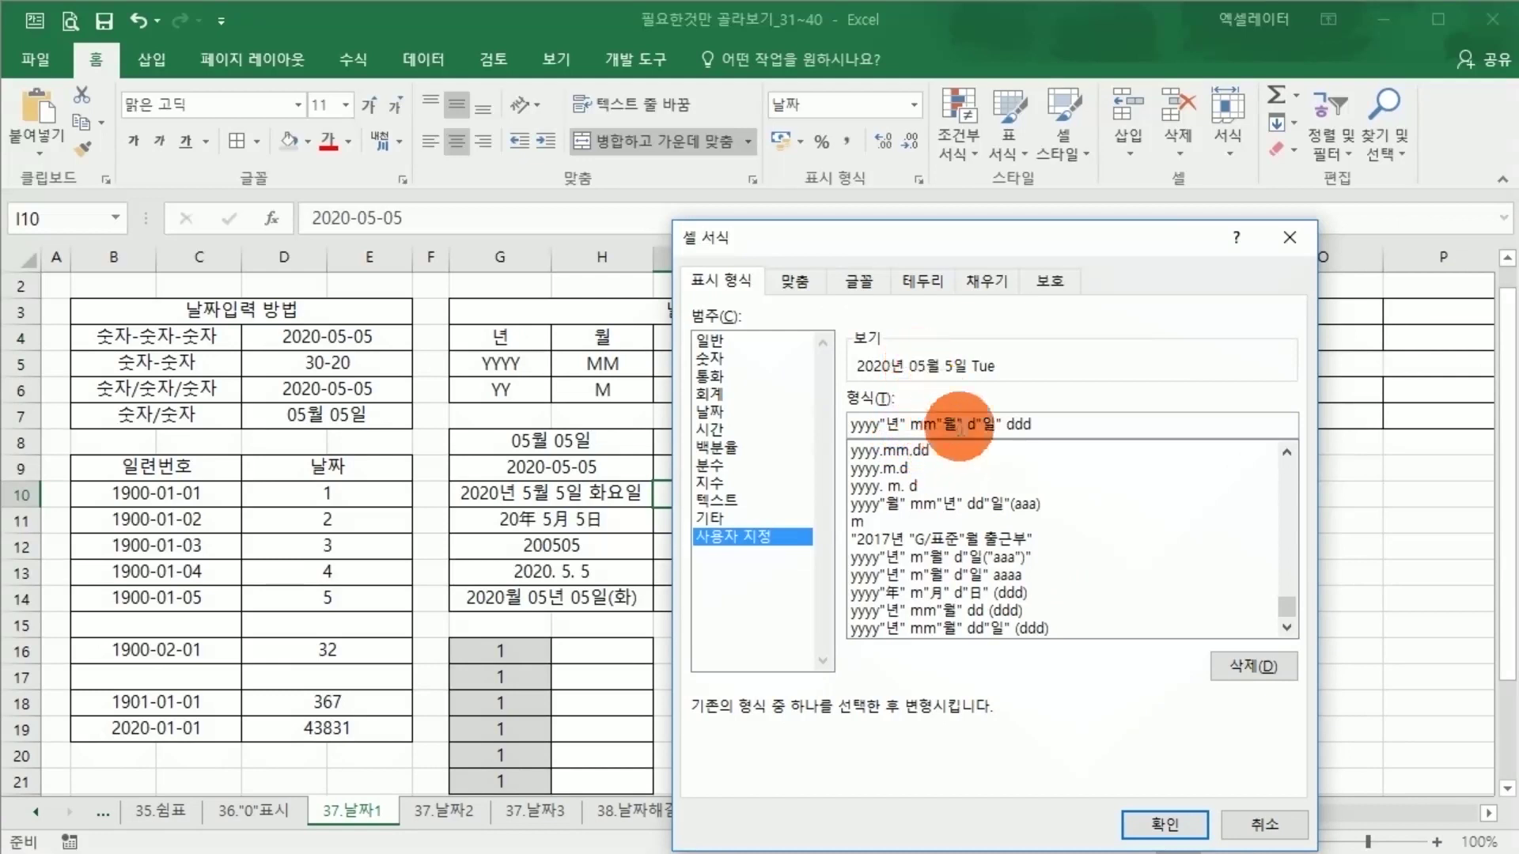
text(df)
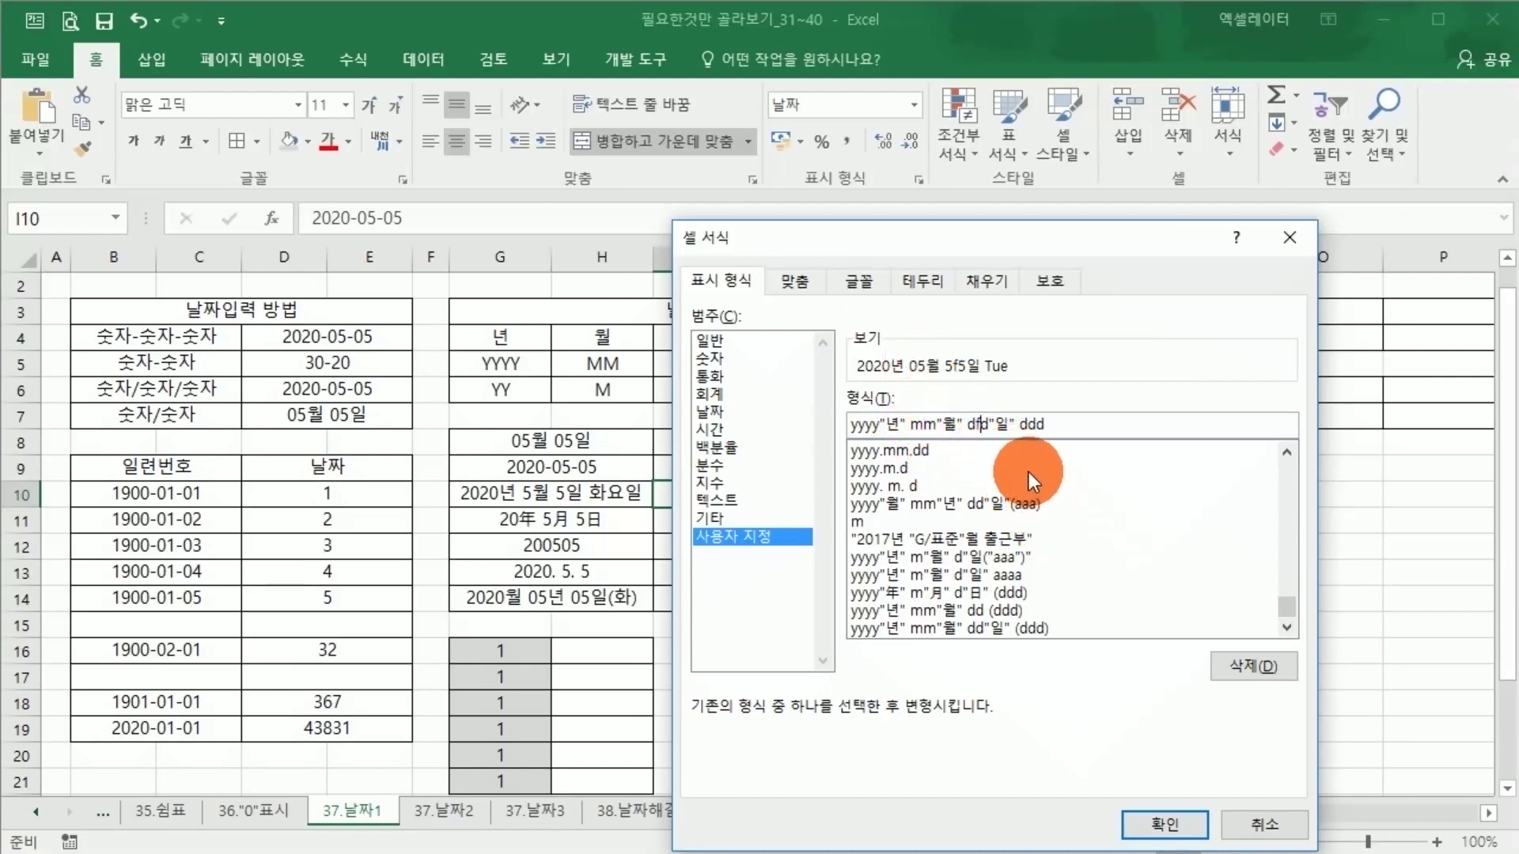
key(BackSpace)
text(\)
key(BackSpace)
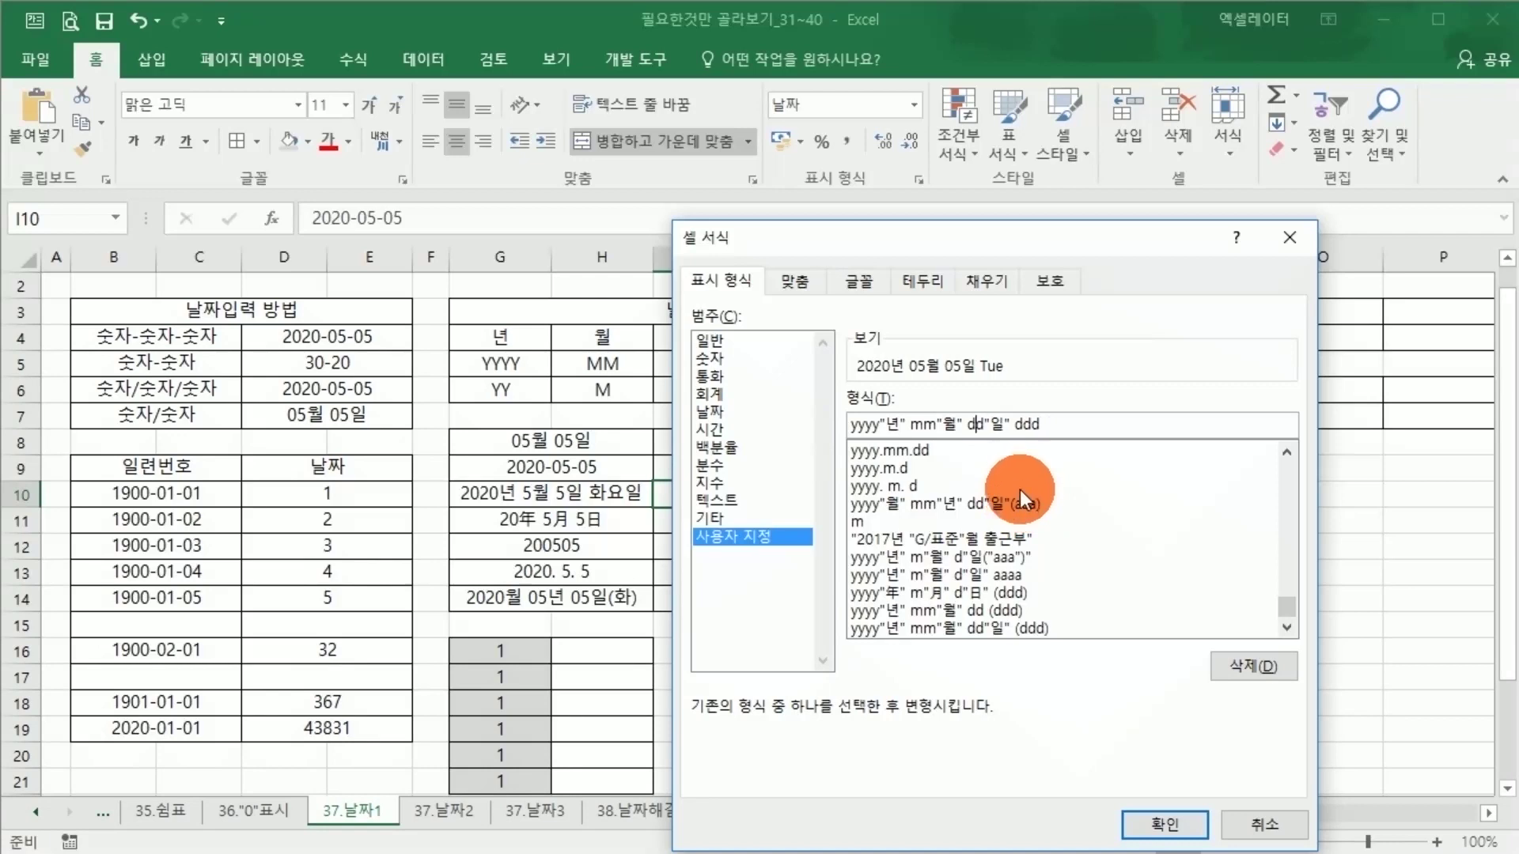
click(1155, 825)
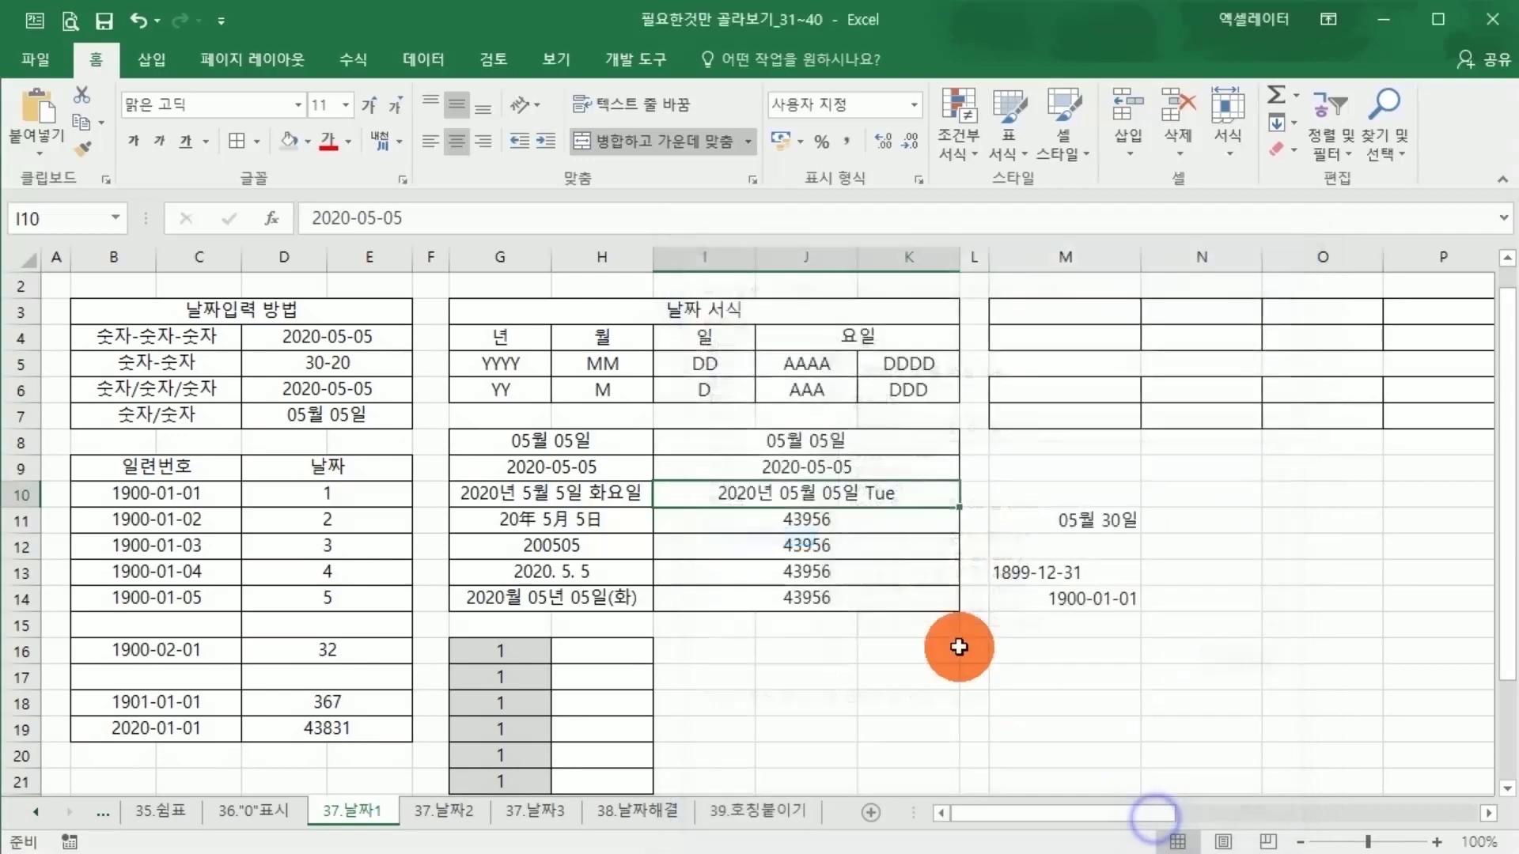
Step: Format the serial number in I11 with the 날짜 (Date) preset "12年 3月 14日"
click(965, 627)
click(875, 498)
click(760, 528)
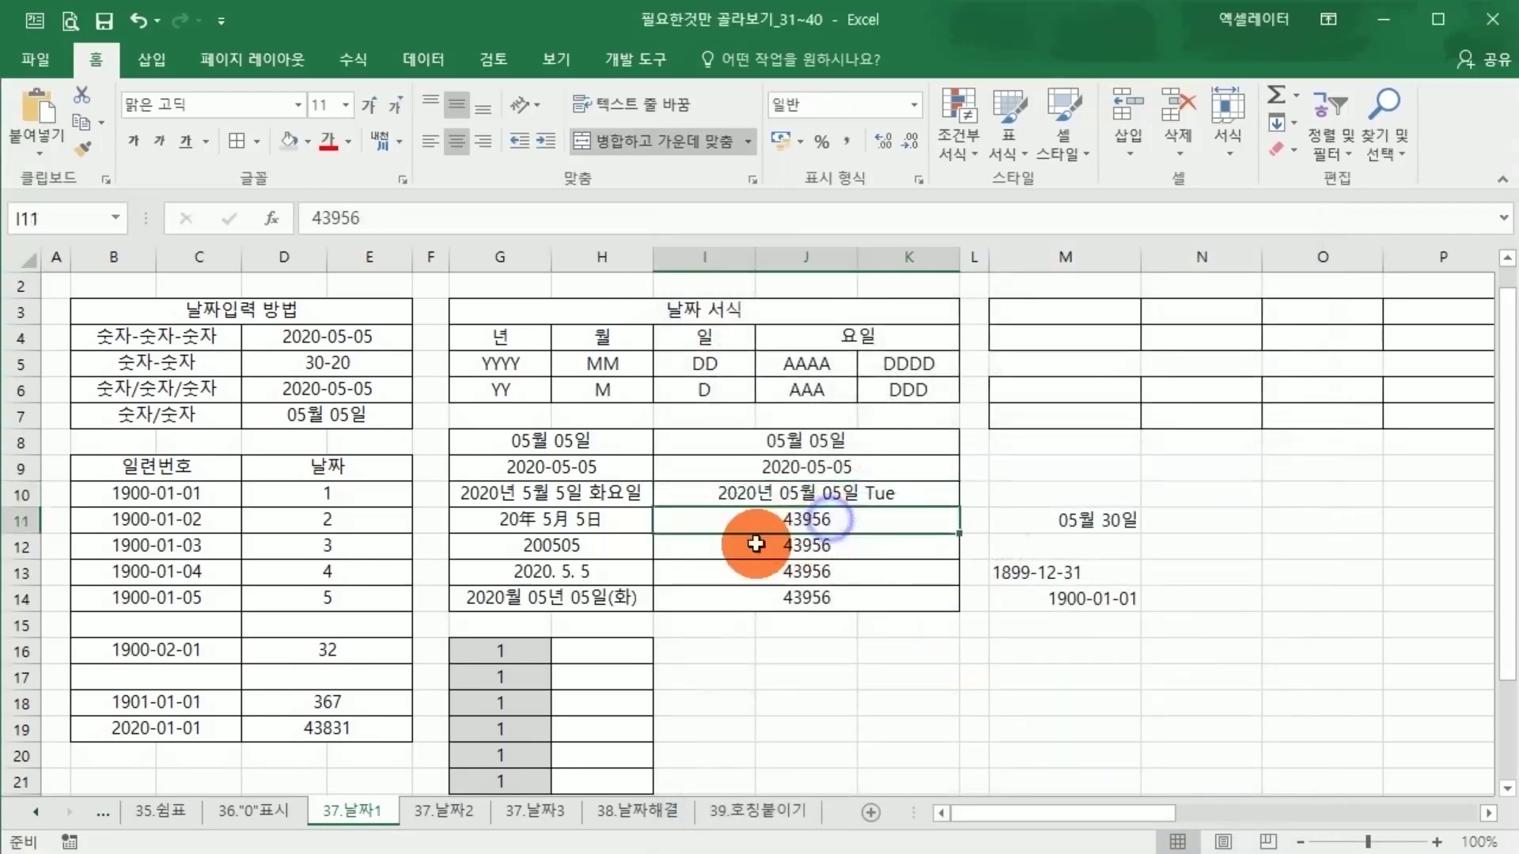
click(634, 495)
click(680, 520)
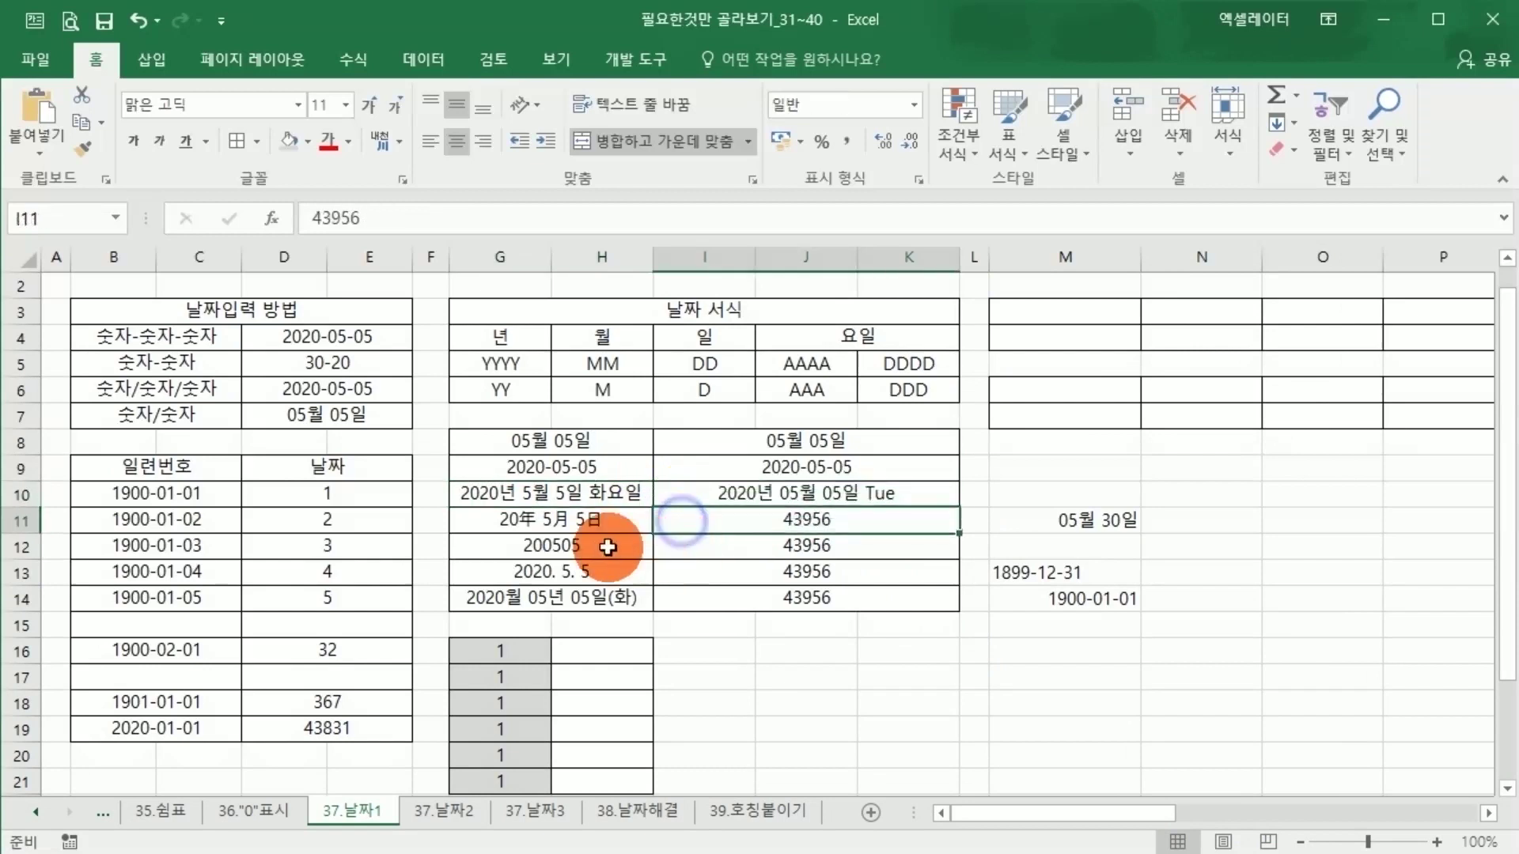
right_click(715, 530)
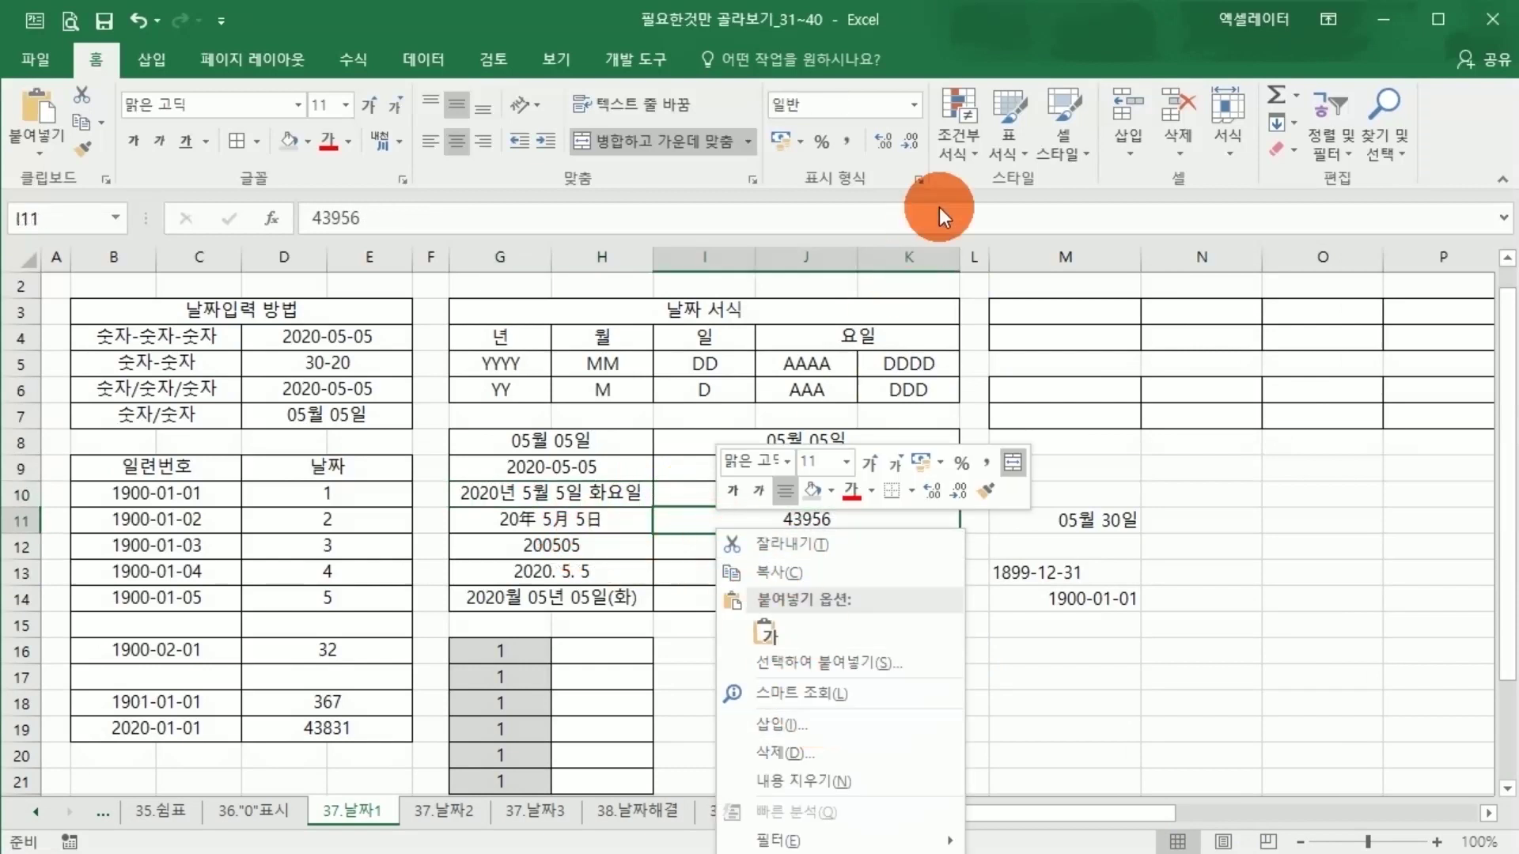
click(919, 180)
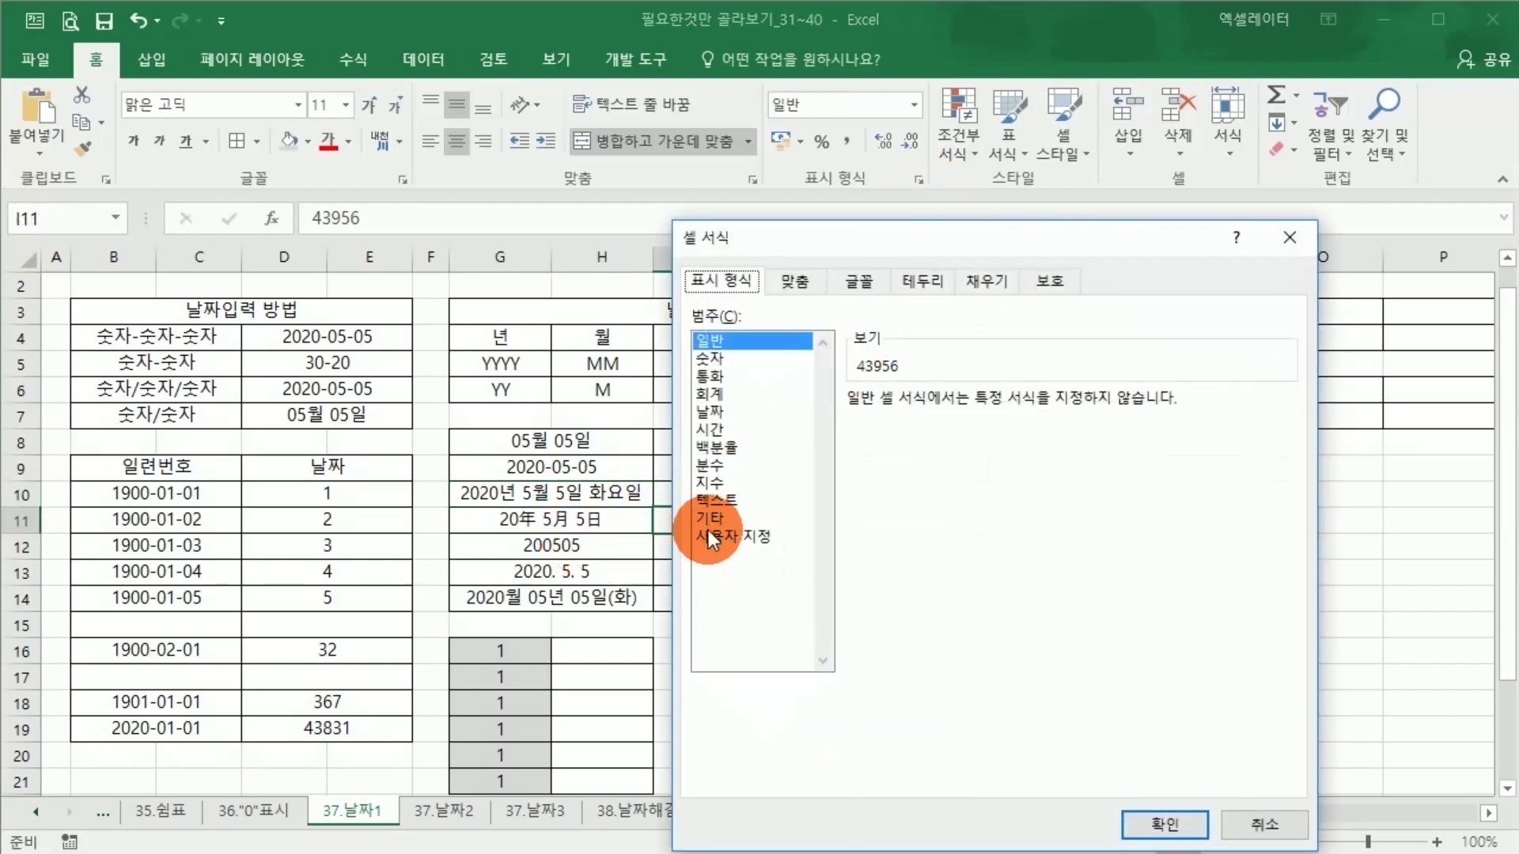
click(710, 412)
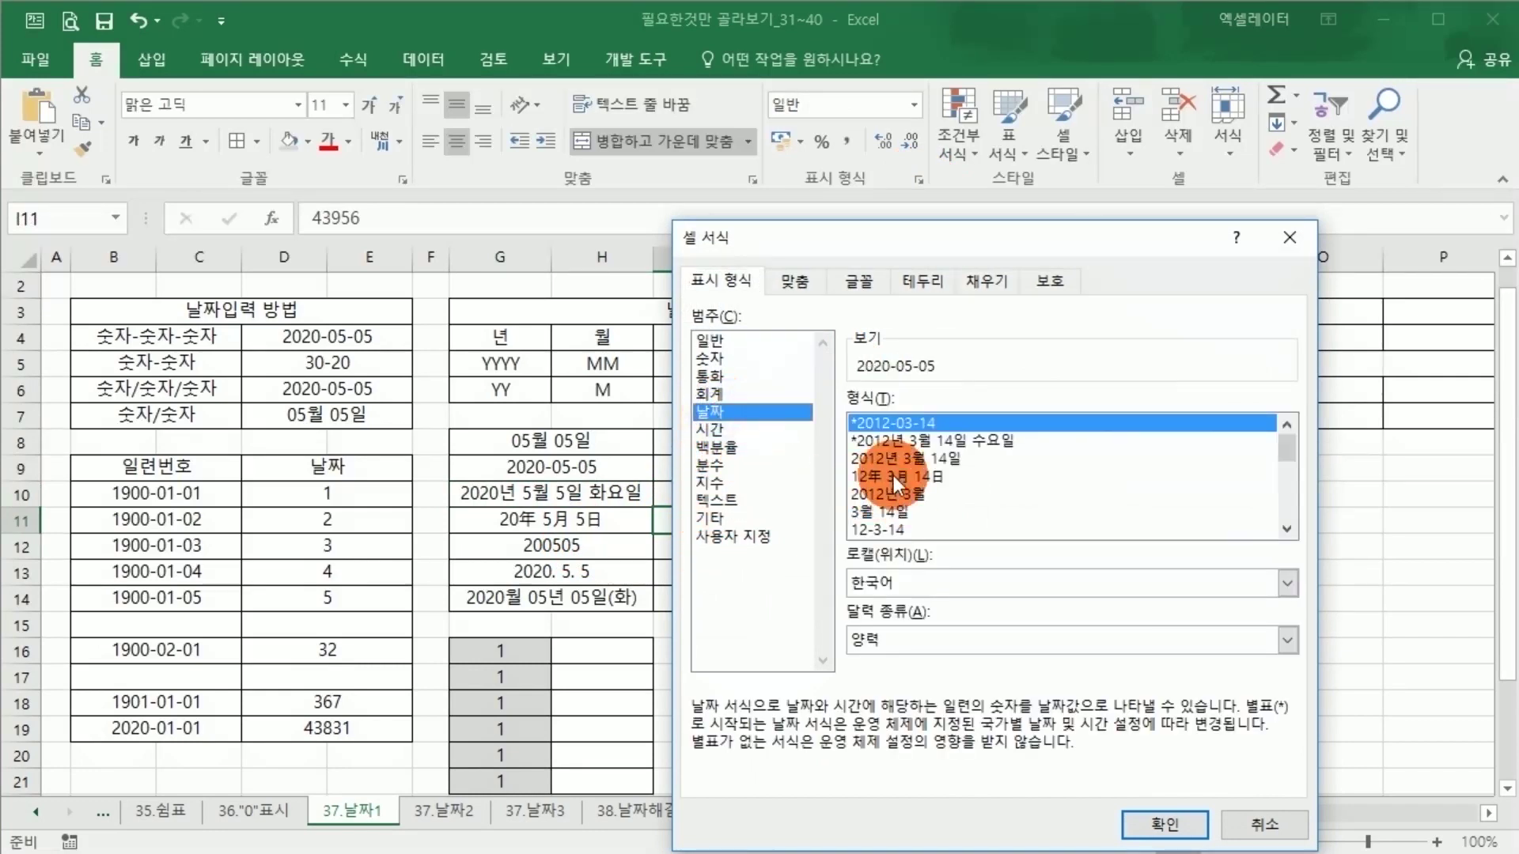
click(894, 476)
click(1161, 823)
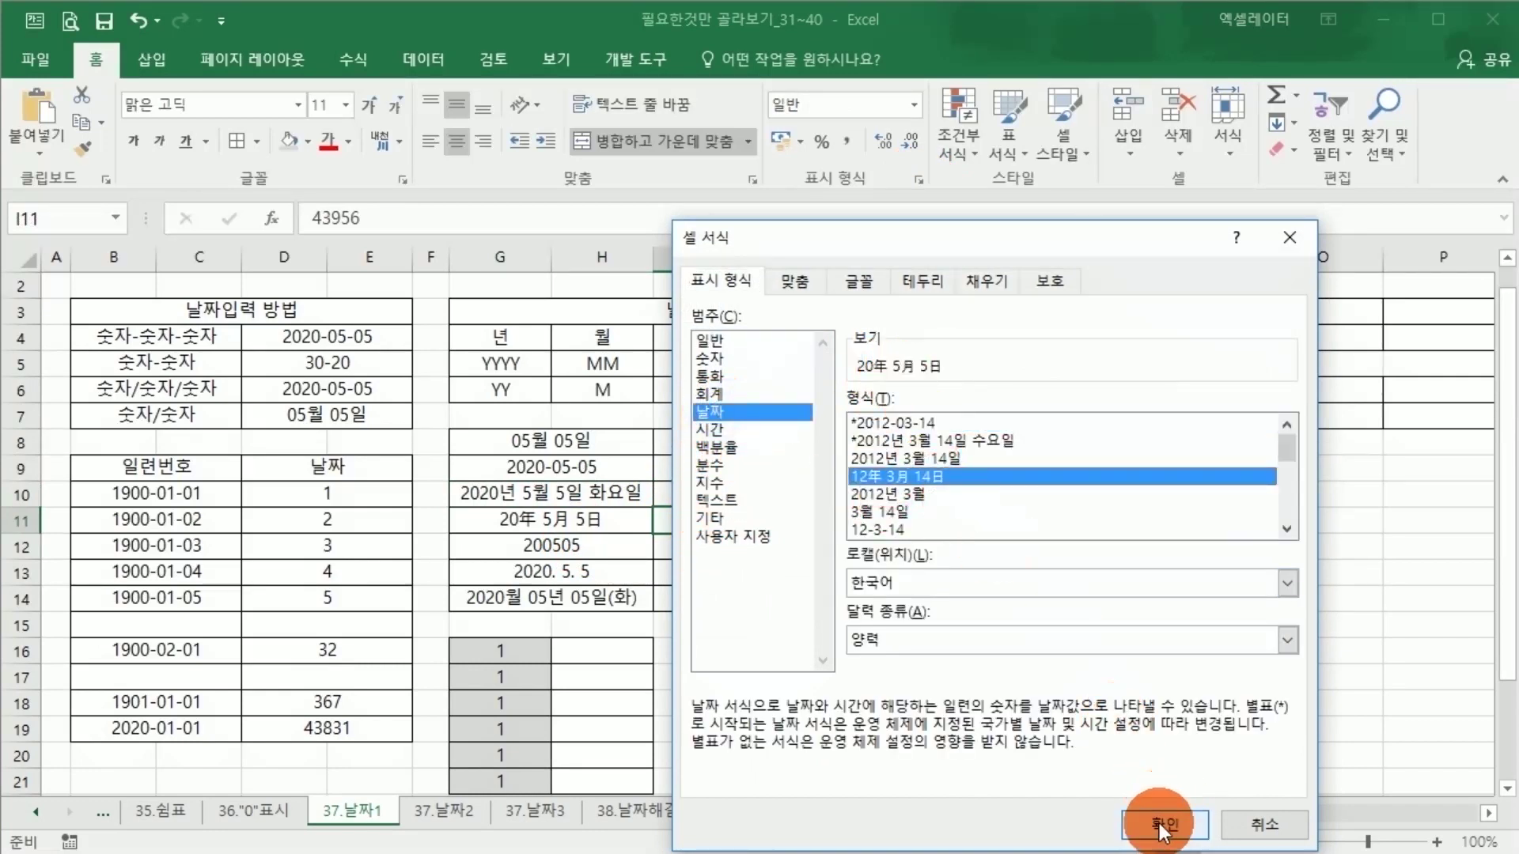
Step: Replace the ;@ ending of I11's custom format yy"年" m"月" d"日" with the weekday code aaa
right_click(756, 522)
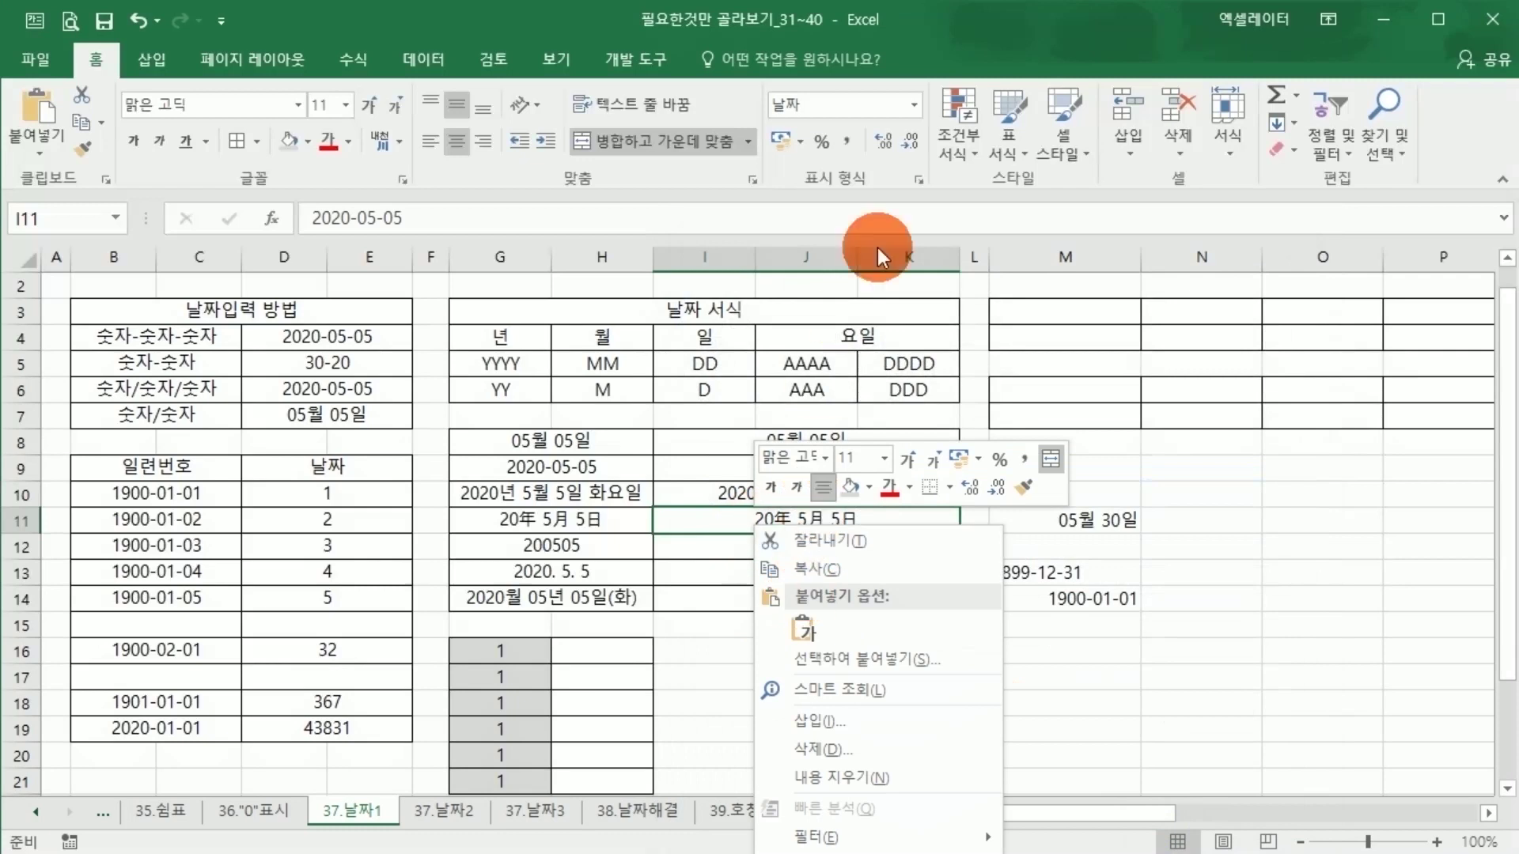
click(916, 179)
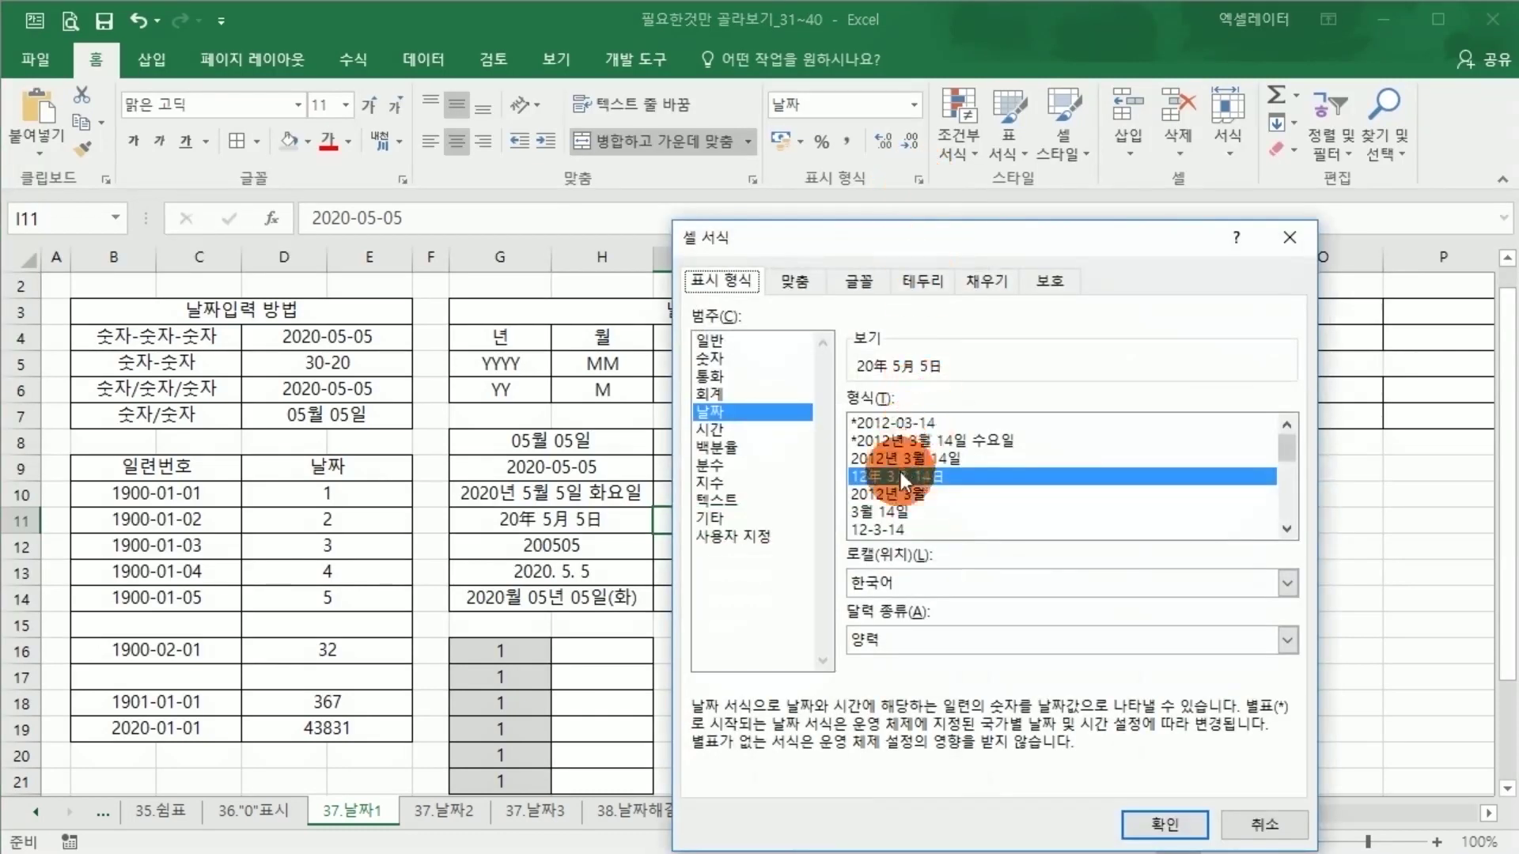
click(761, 538)
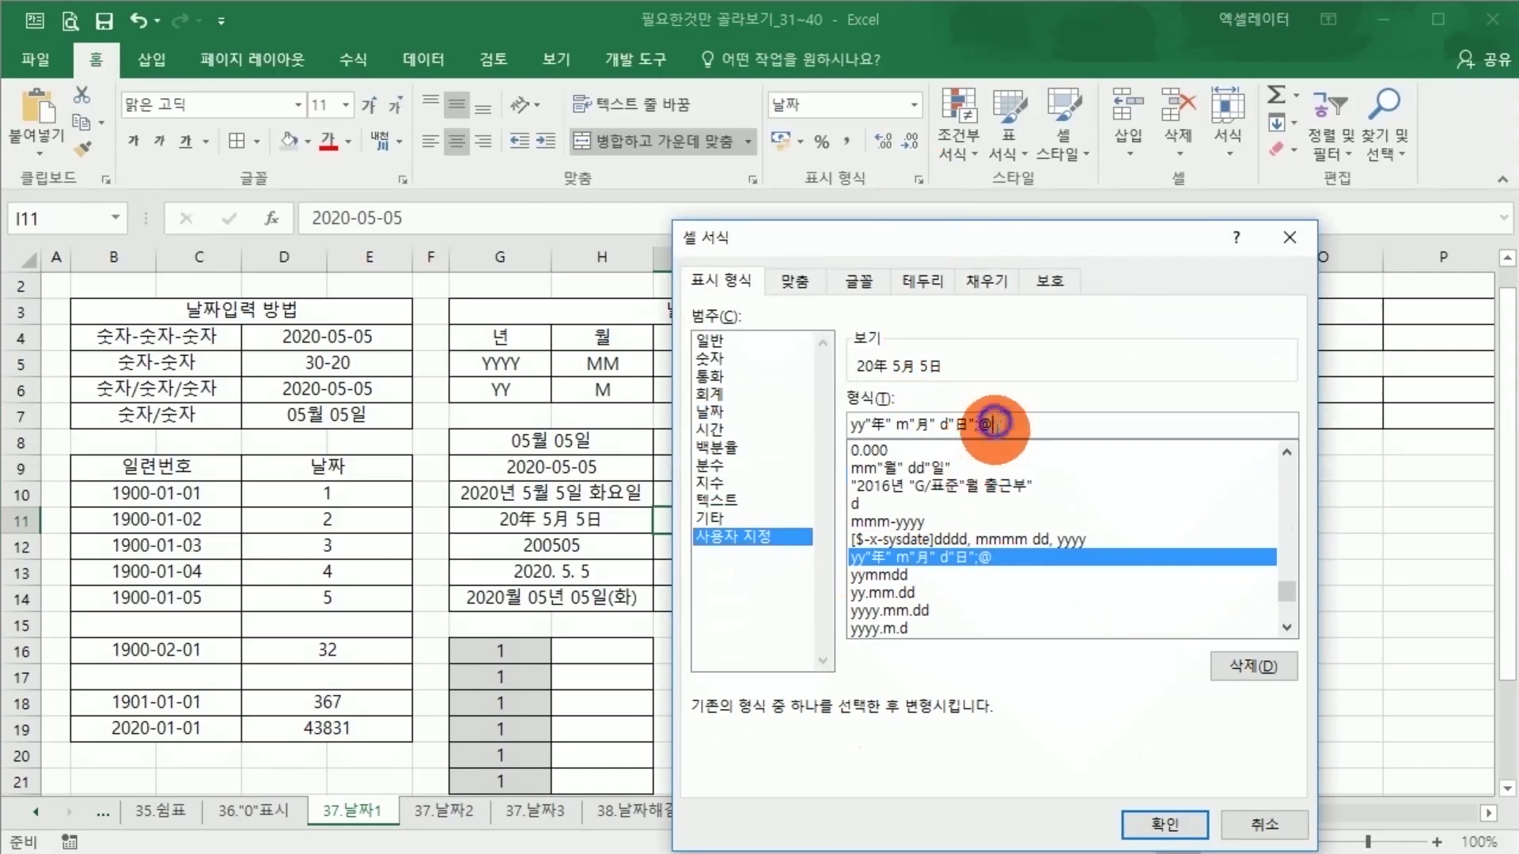
click(996, 434)
key(BackSpace)
key(BackSpace)
text(aaa)
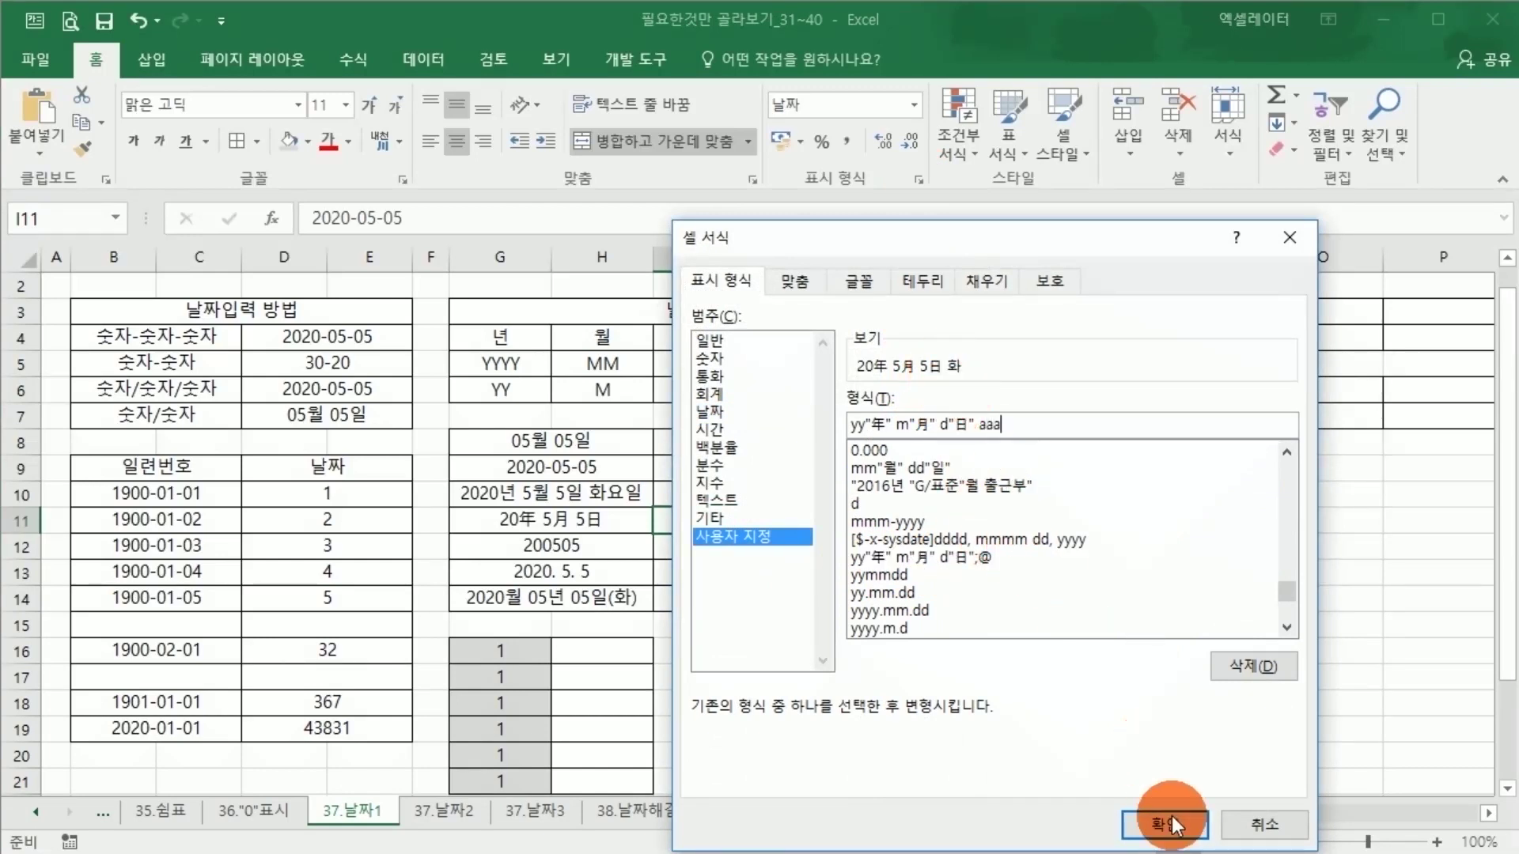
Step: Enclose the weekday code in I11's custom format in parentheses as (aaa), and apply the format
click(981, 425)
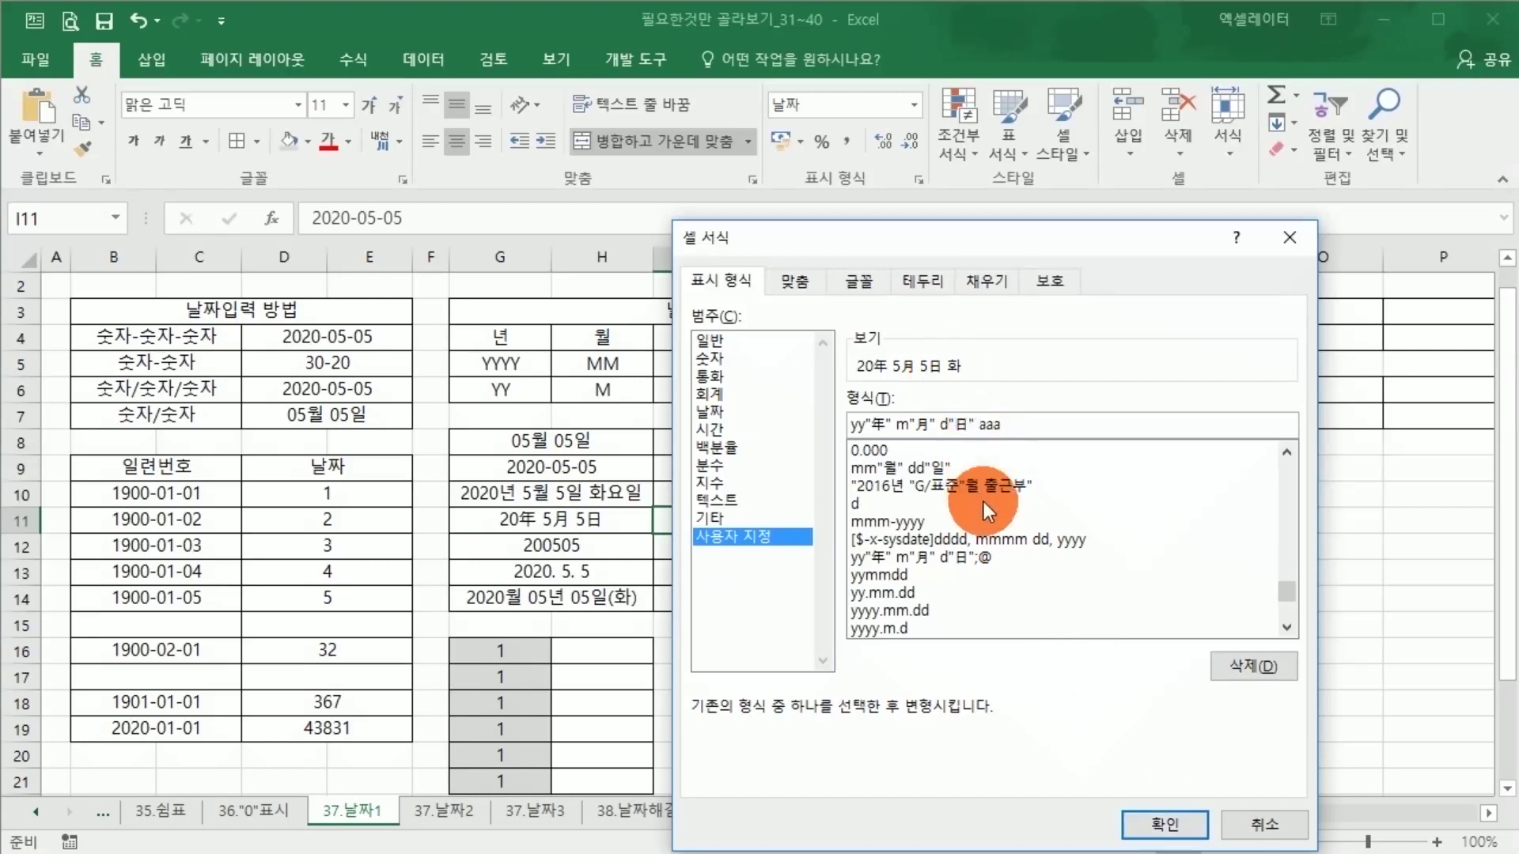
text(()
click(1013, 425)
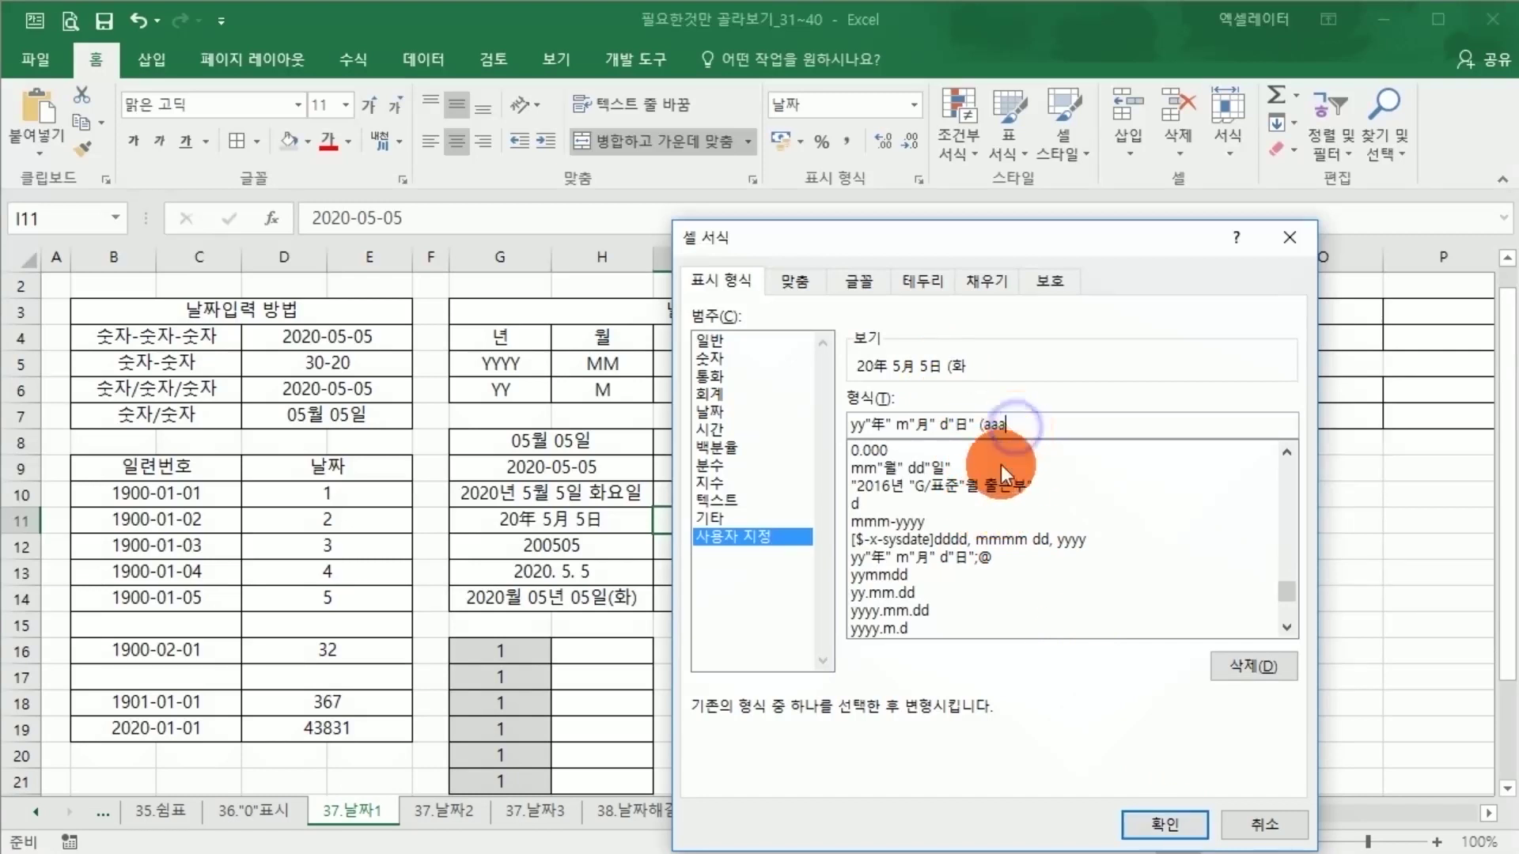
text())
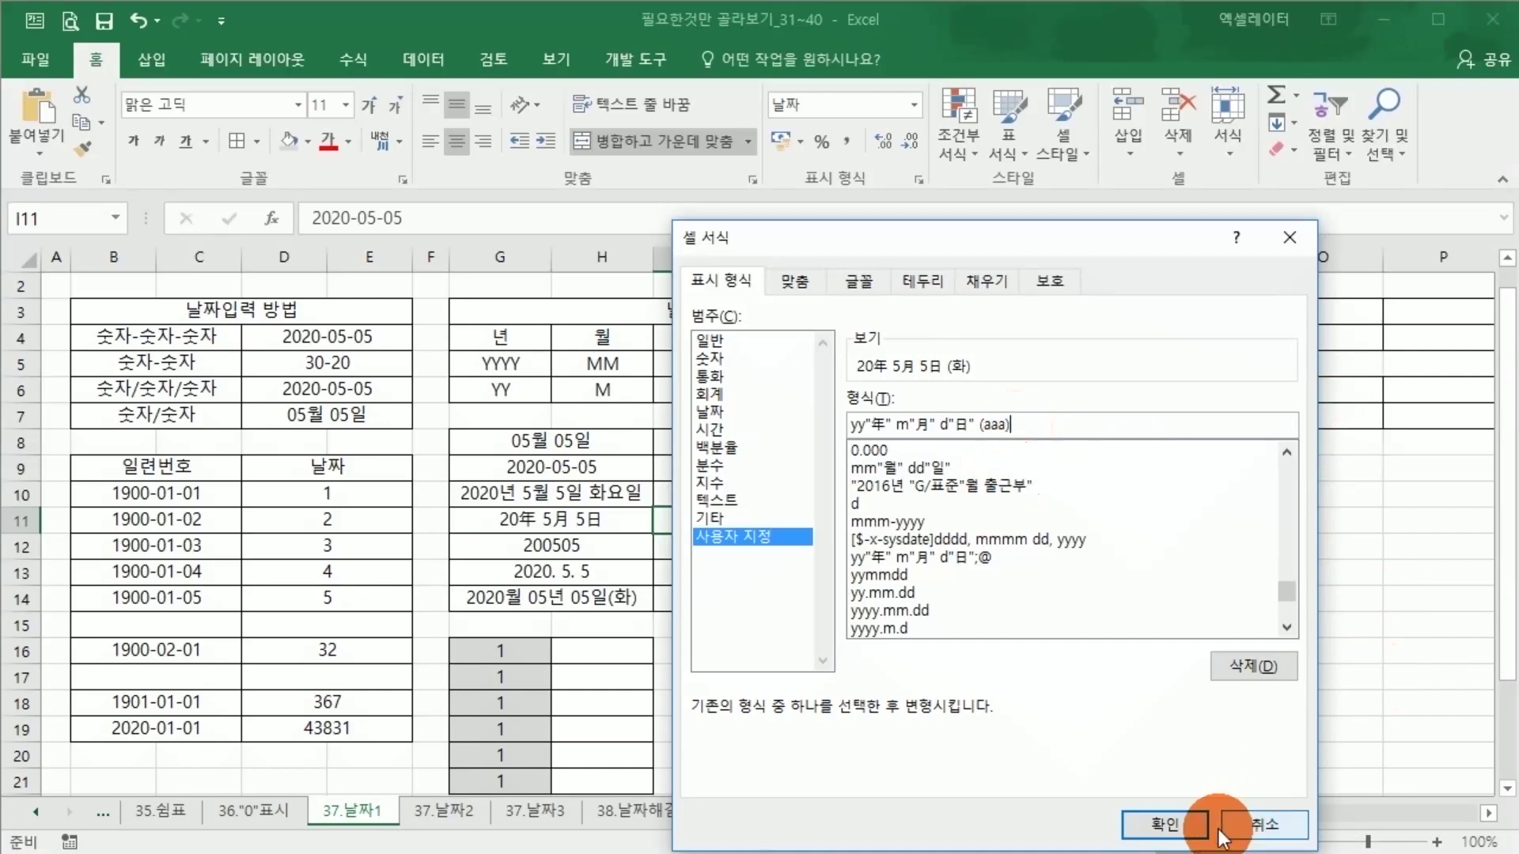
click(1155, 822)
click(919, 518)
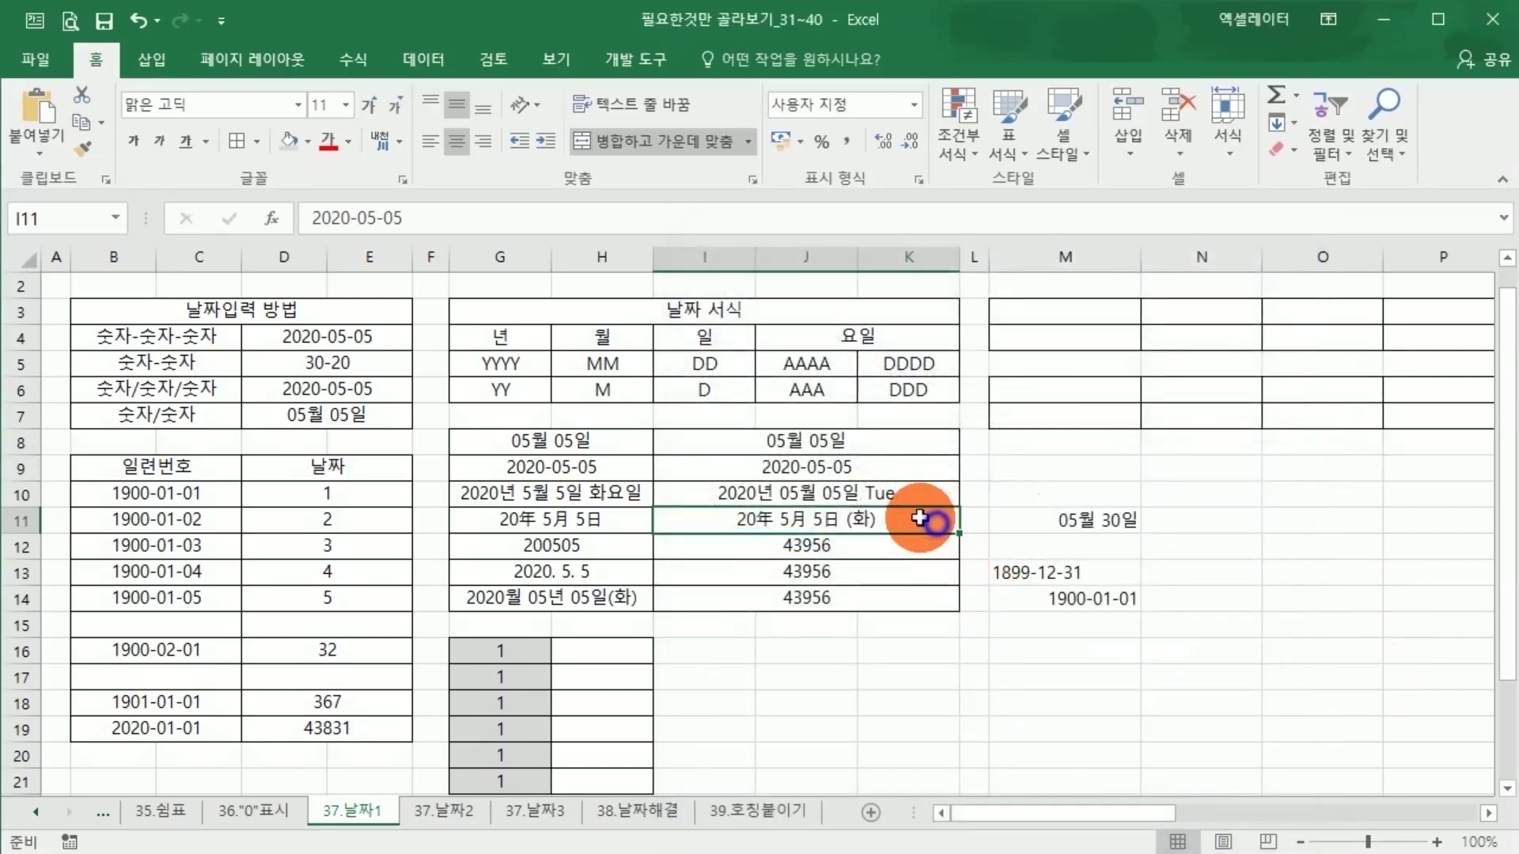
Step: Format the serial number in I12 with the custom date format yymmdd, following the sample in G12
click(848, 551)
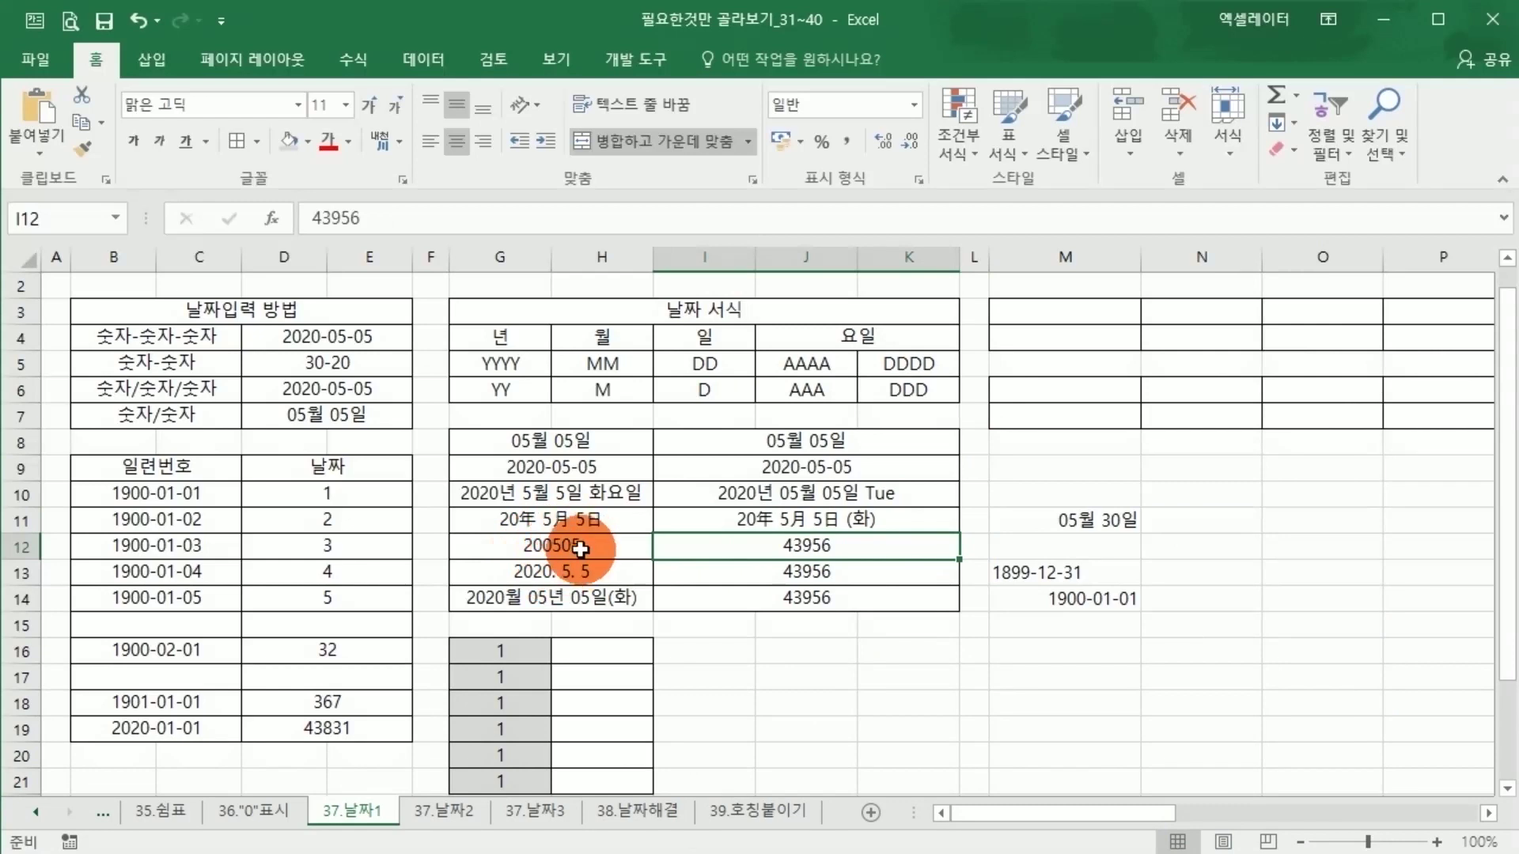
click(576, 546)
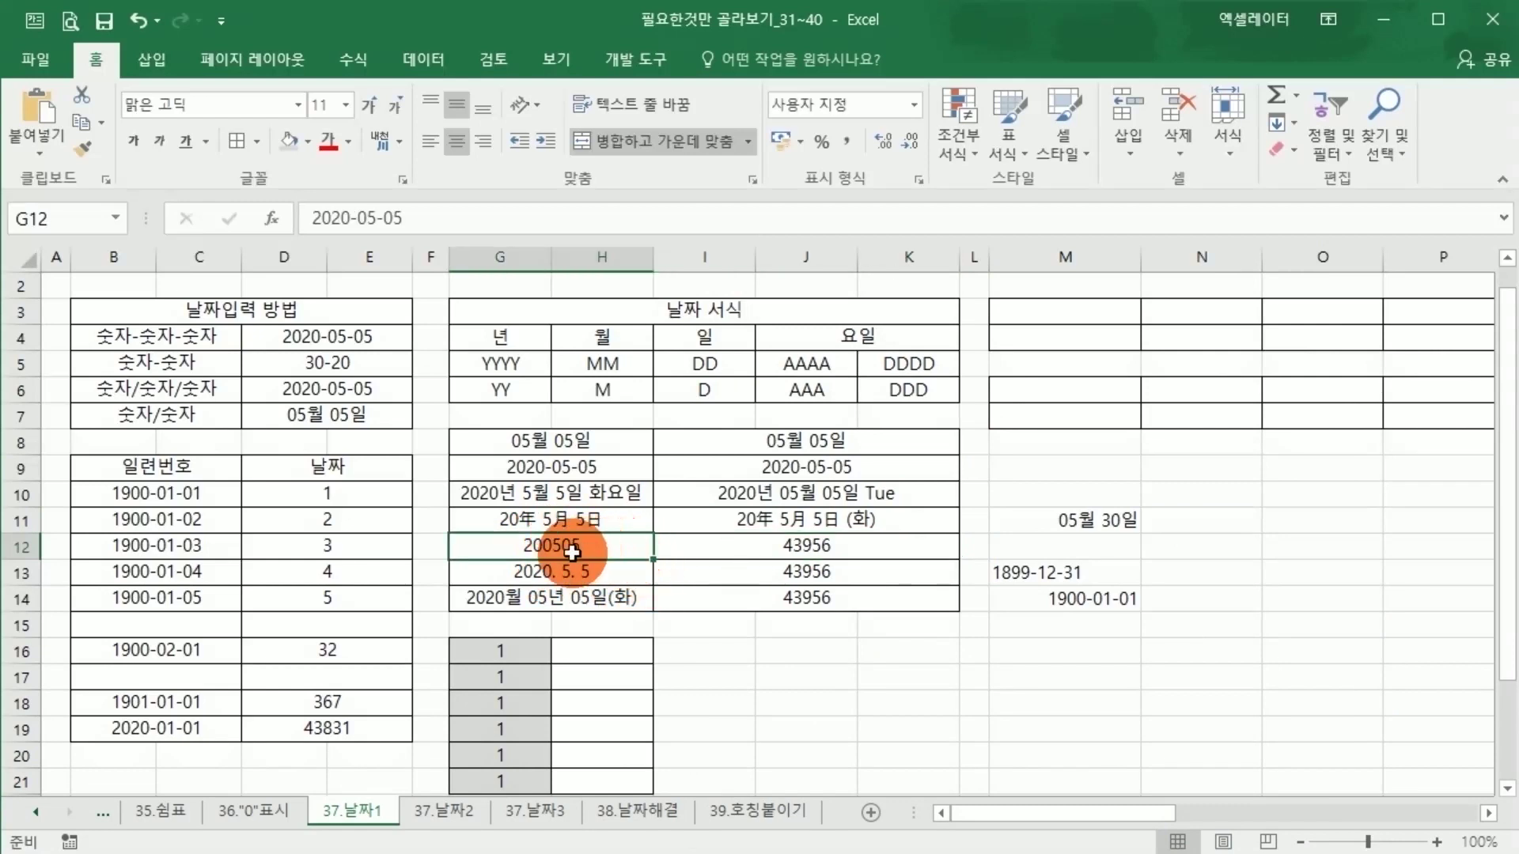
click(717, 549)
right_click(721, 546)
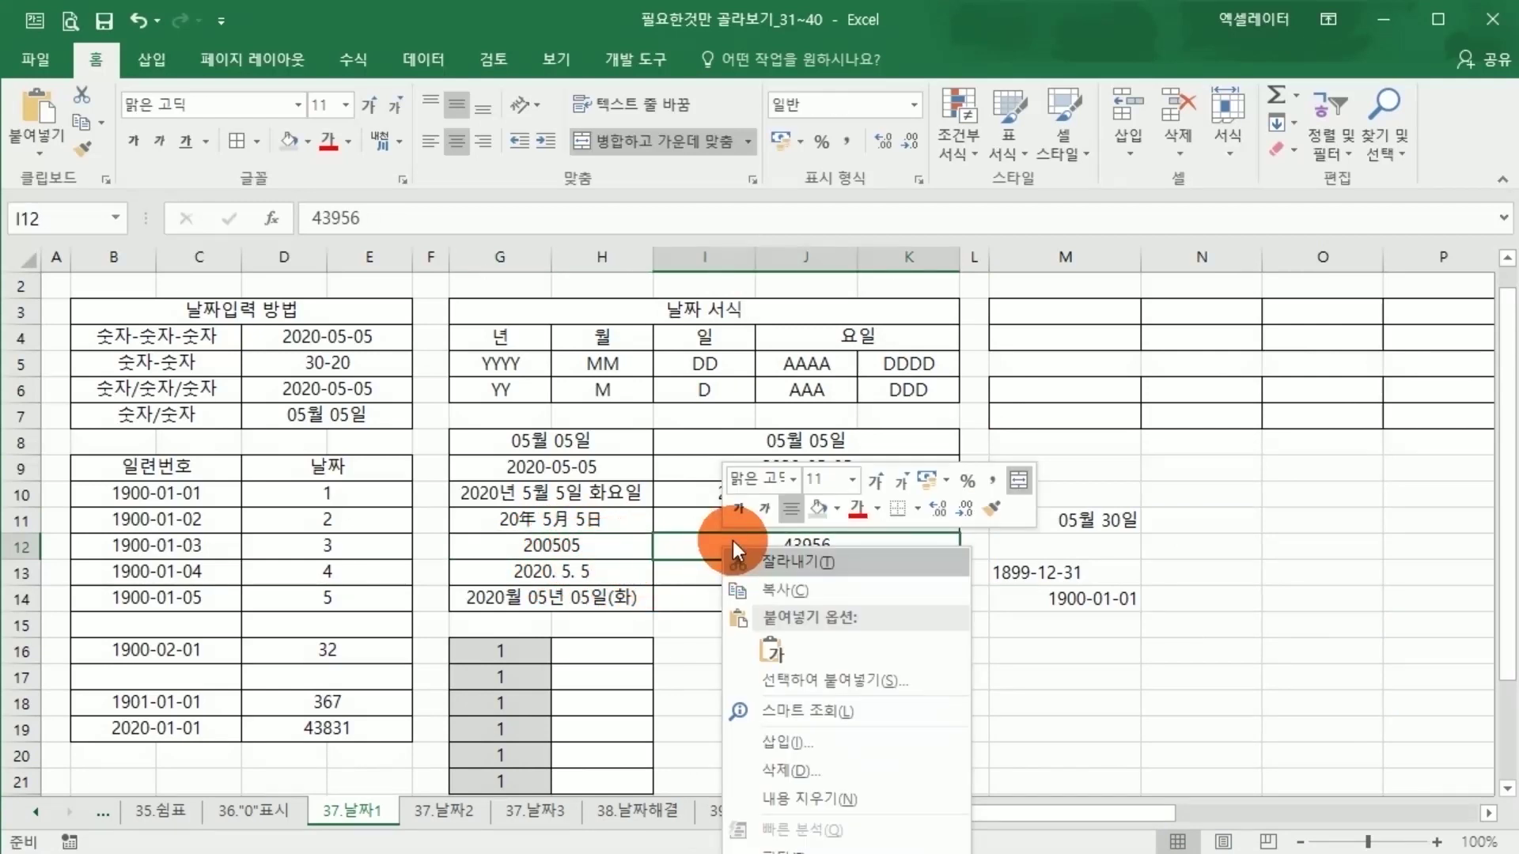
click(719, 549)
click(922, 182)
click(764, 540)
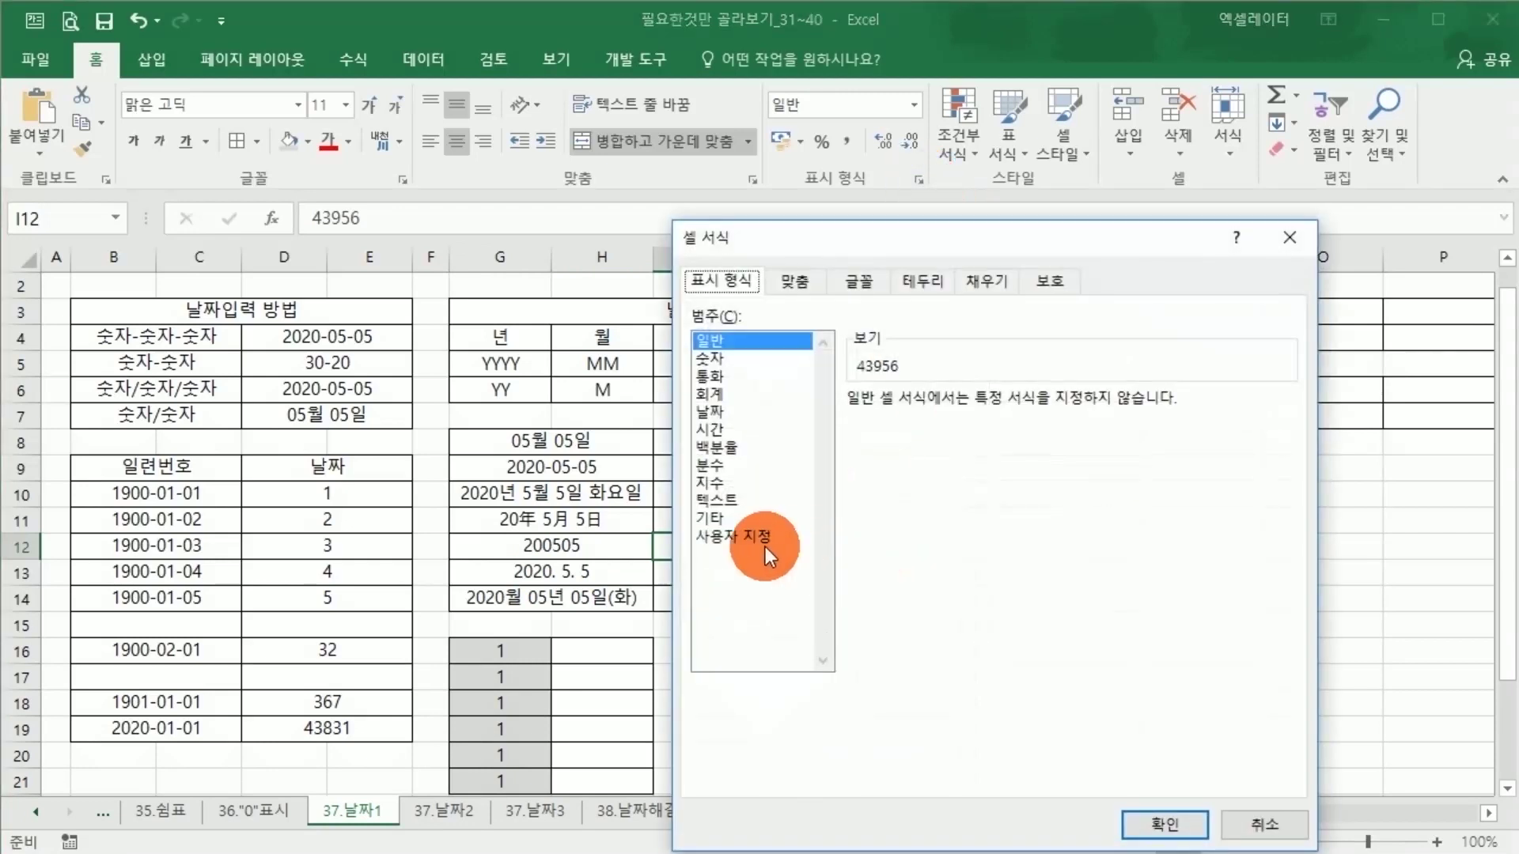
double_click(824, 425)
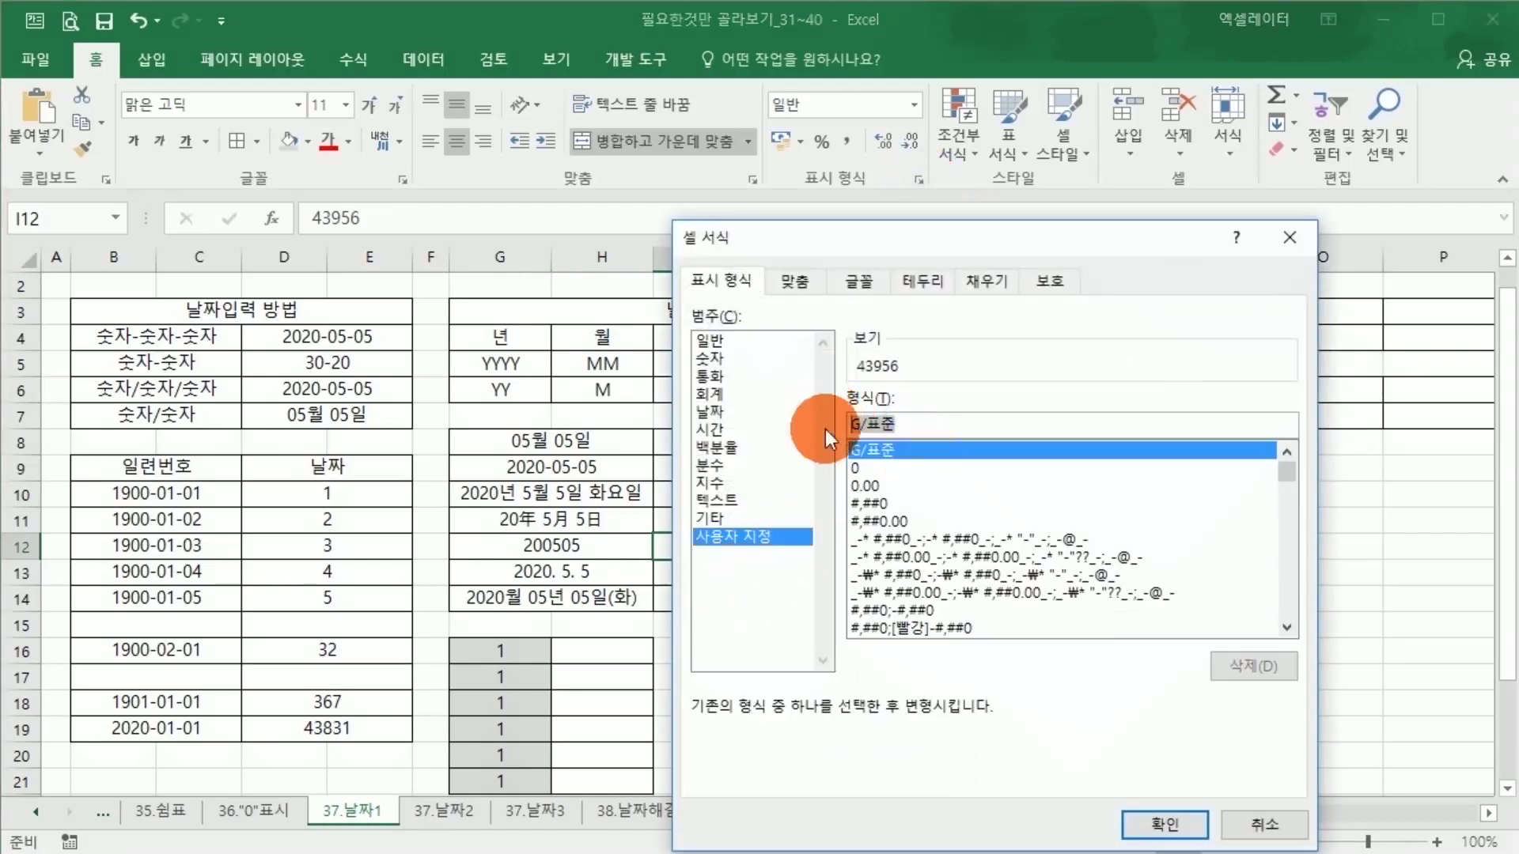
text(yymmdd)
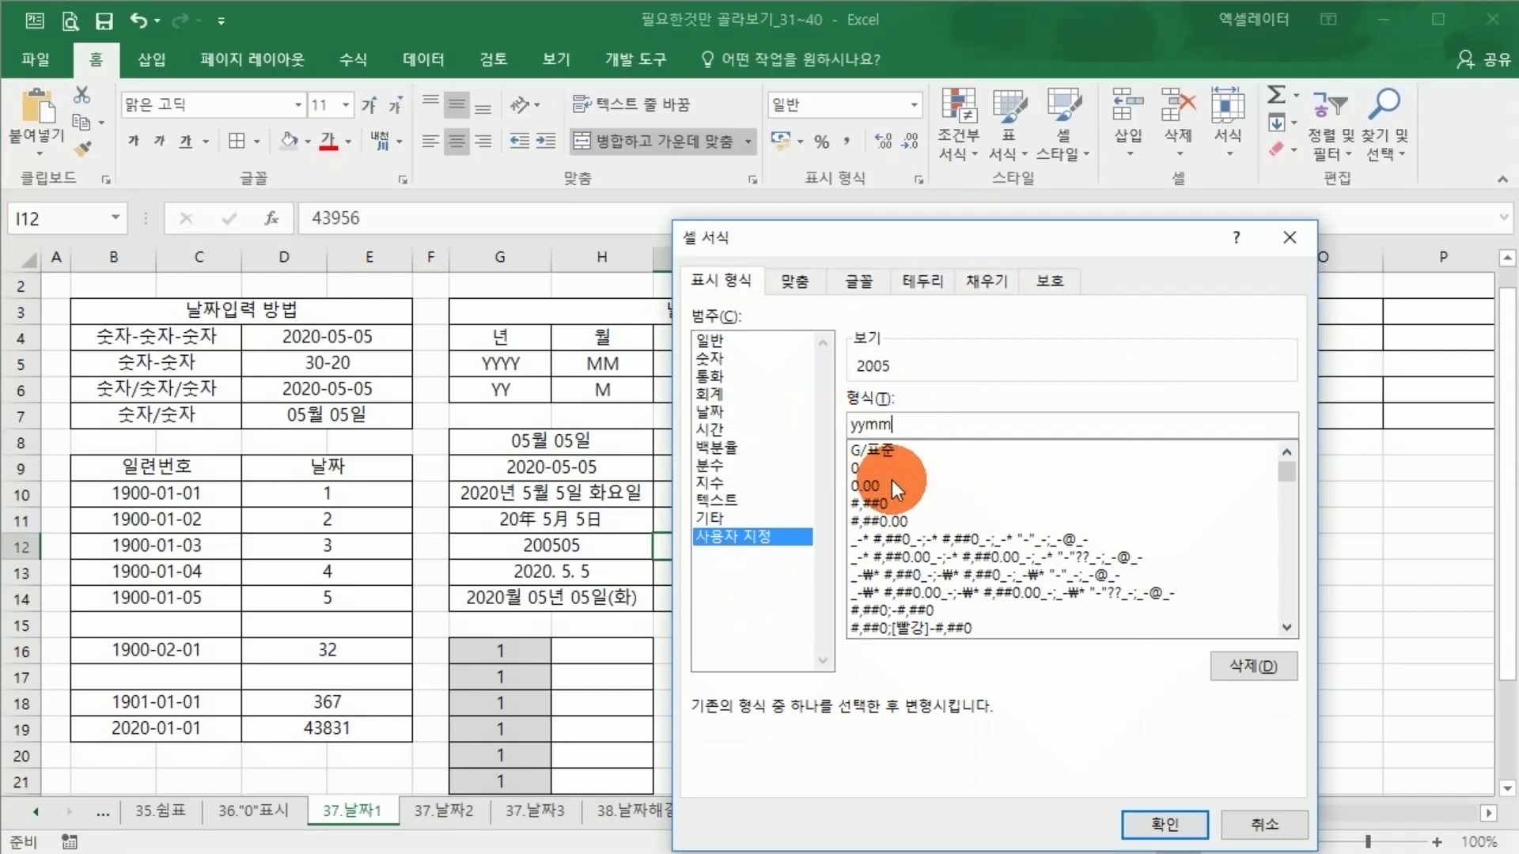
click(1162, 824)
Step: Format the serial number in I13 with the custom date format yyyy. m. d
click(842, 574)
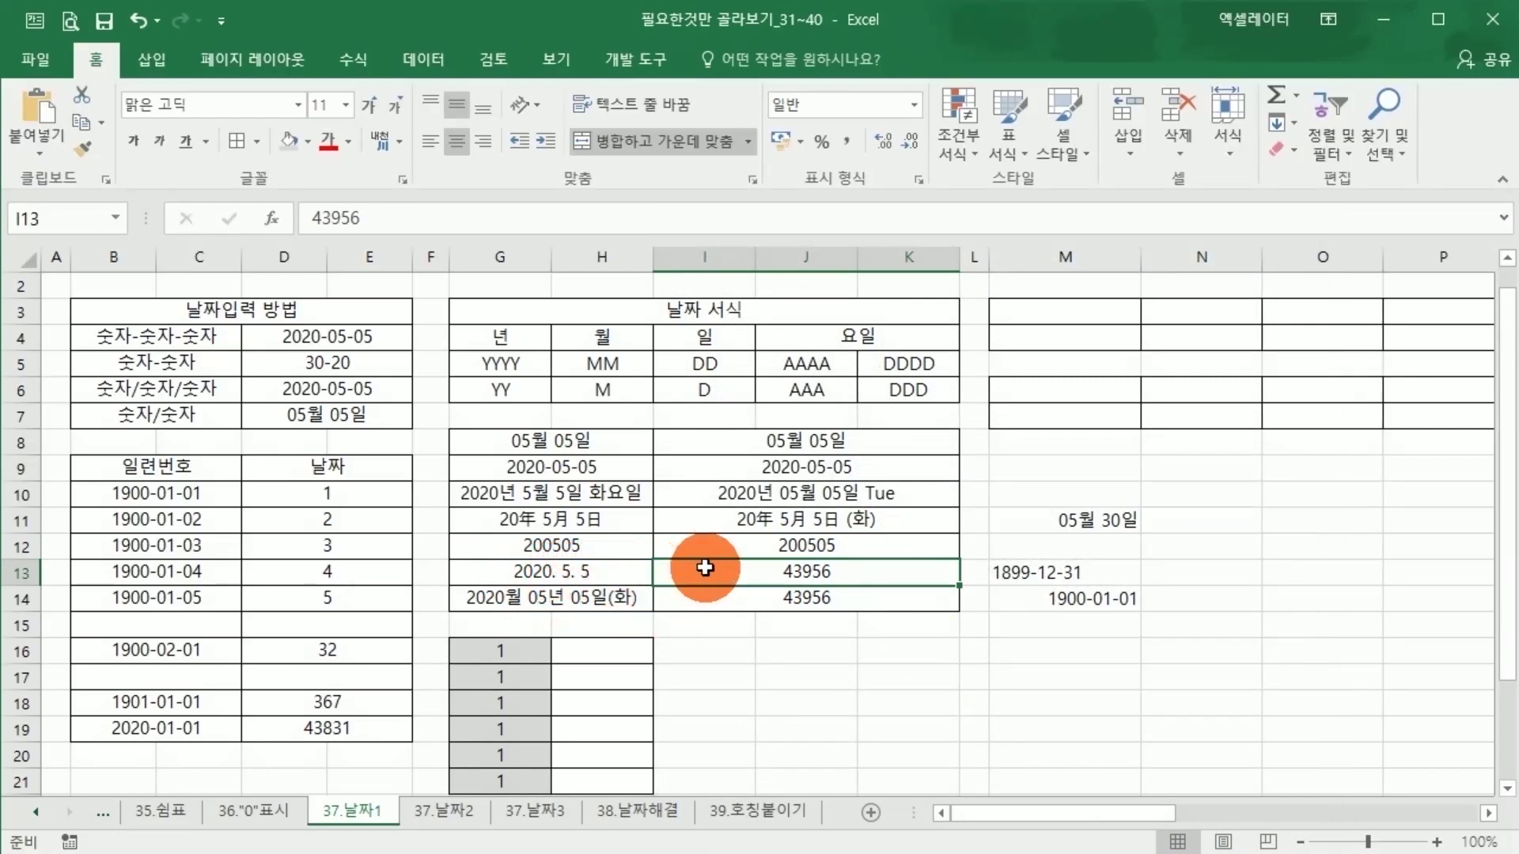
click(919, 180)
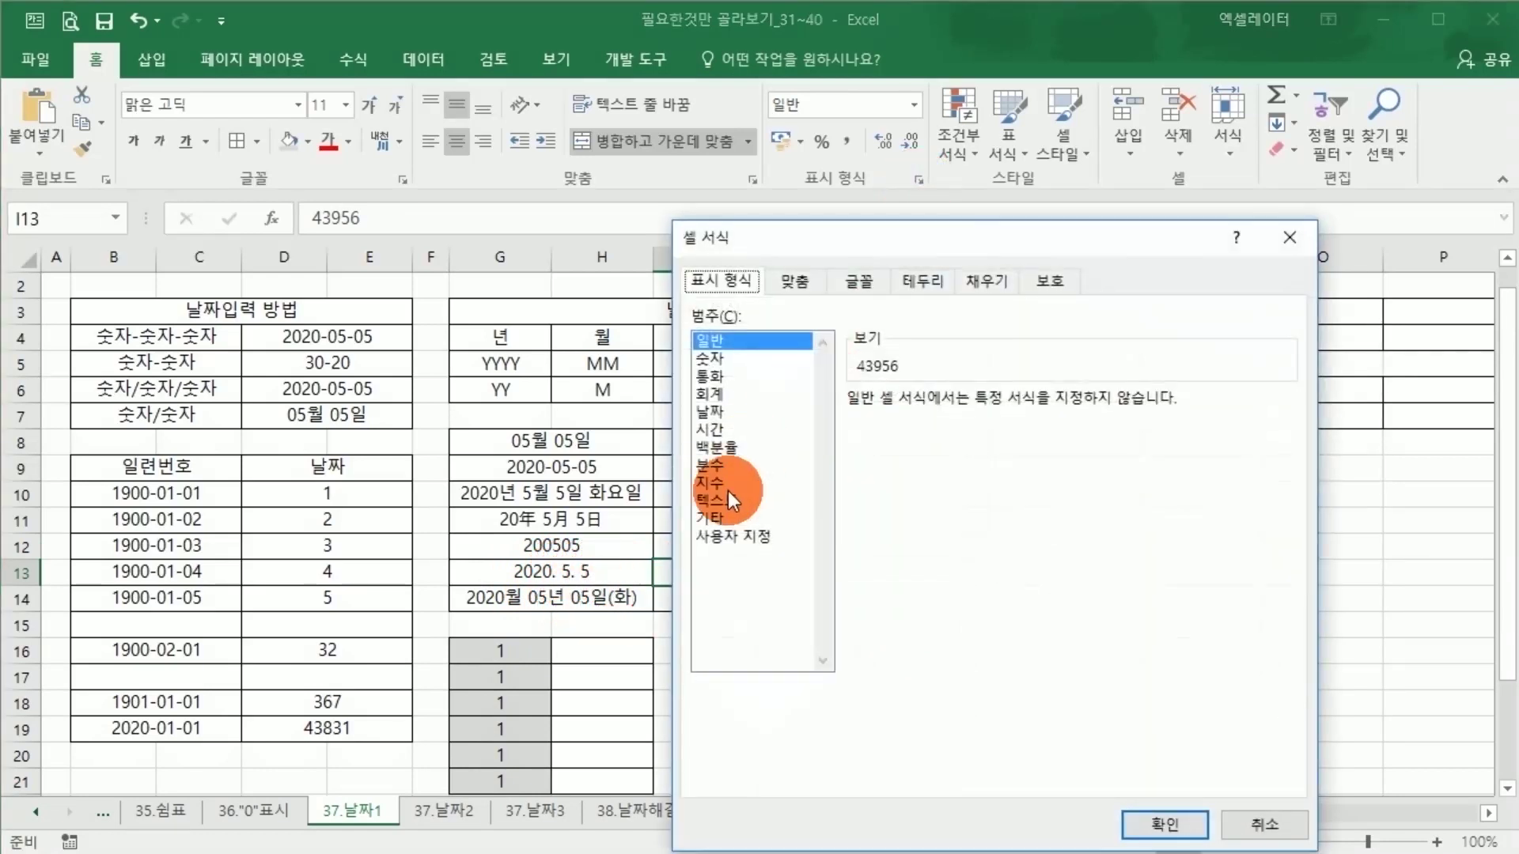
click(732, 536)
click(913, 426)
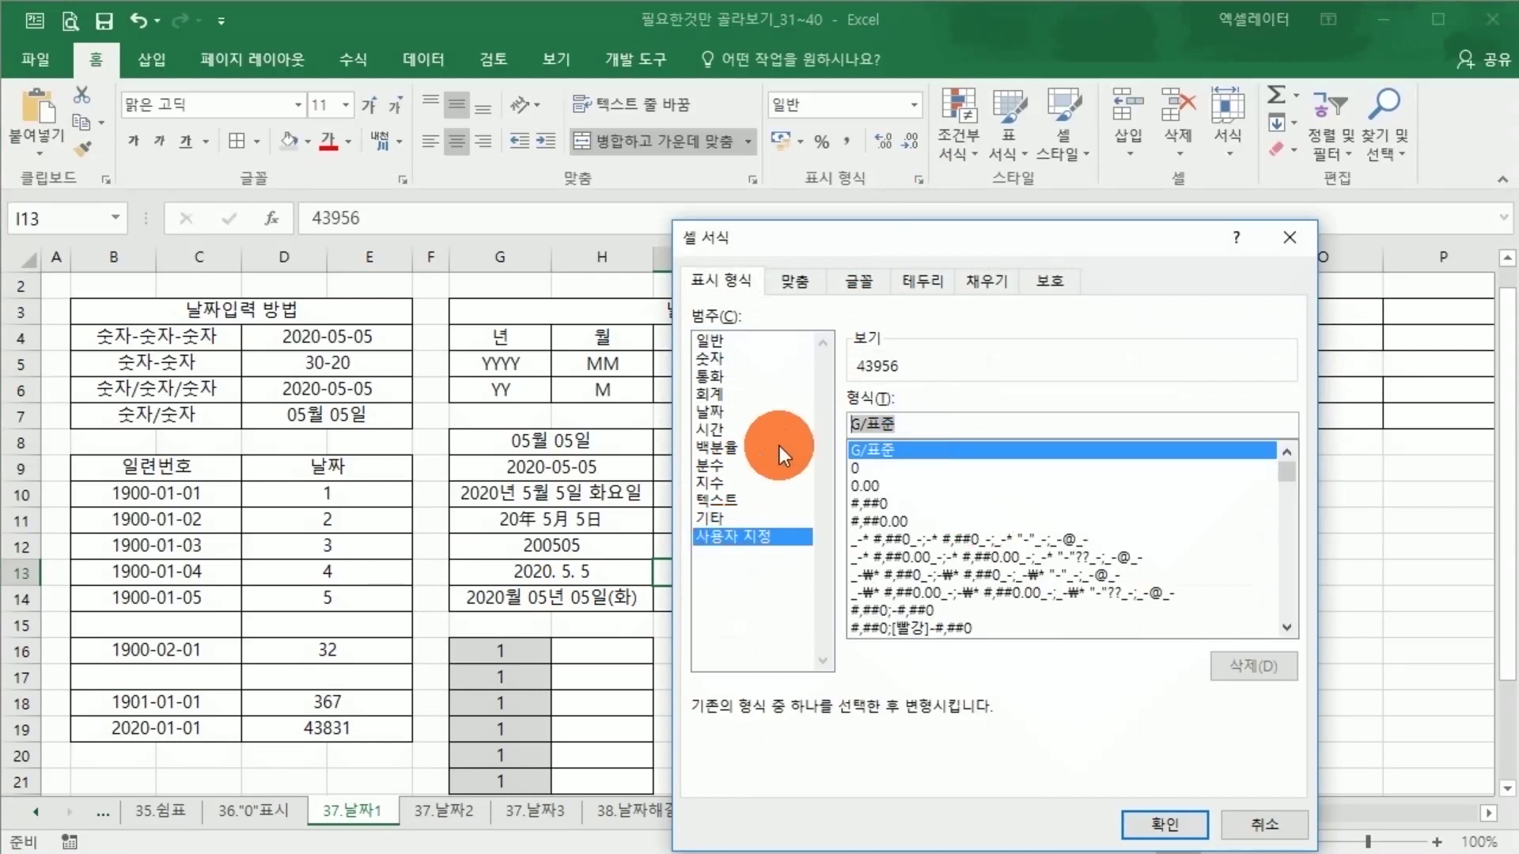
text(yyyy)
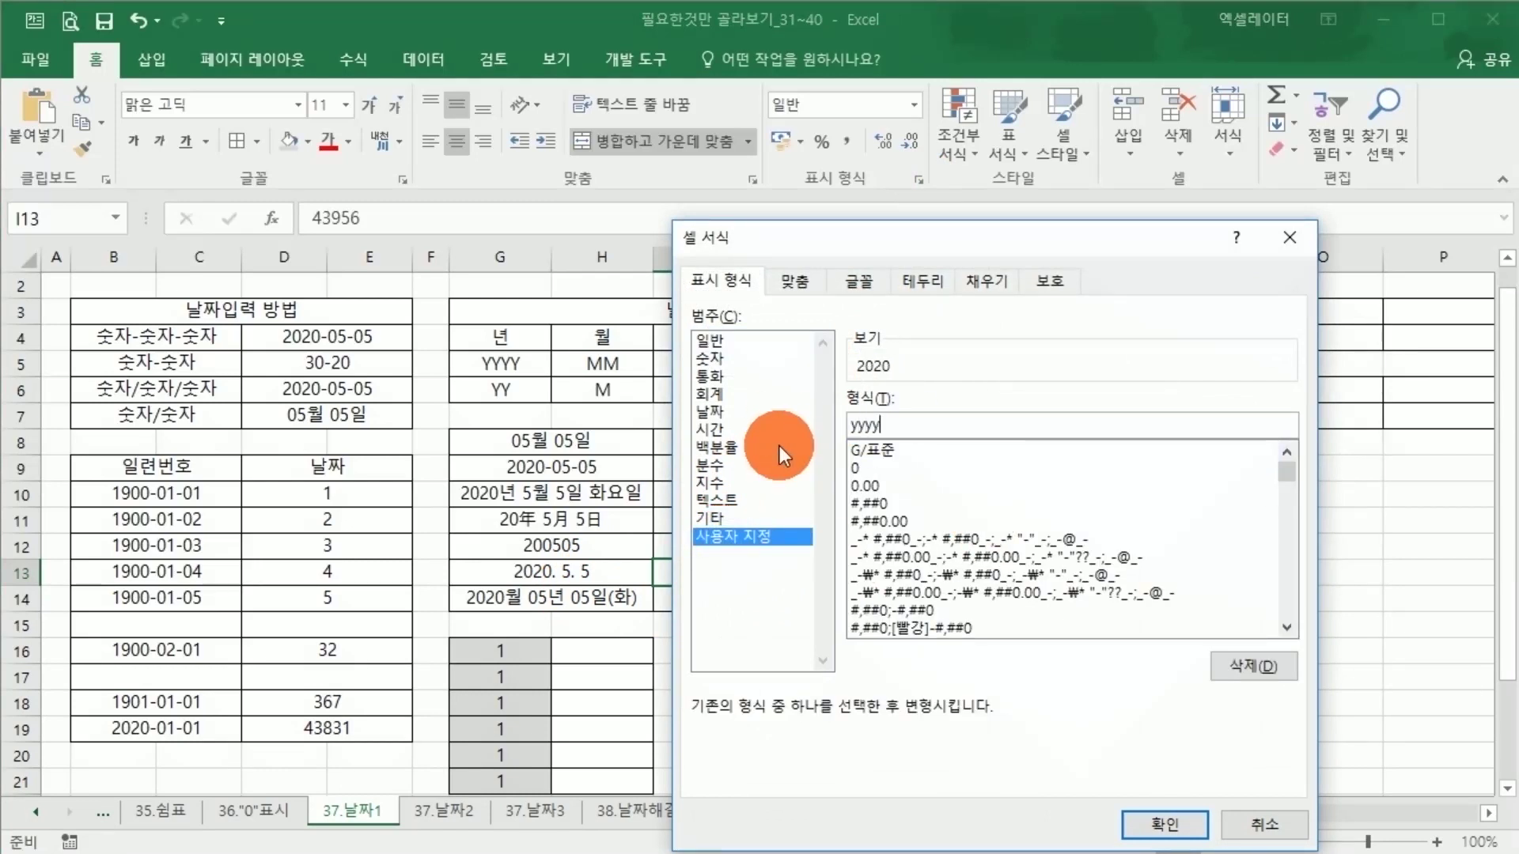
text(. m. d)
click(1162, 824)
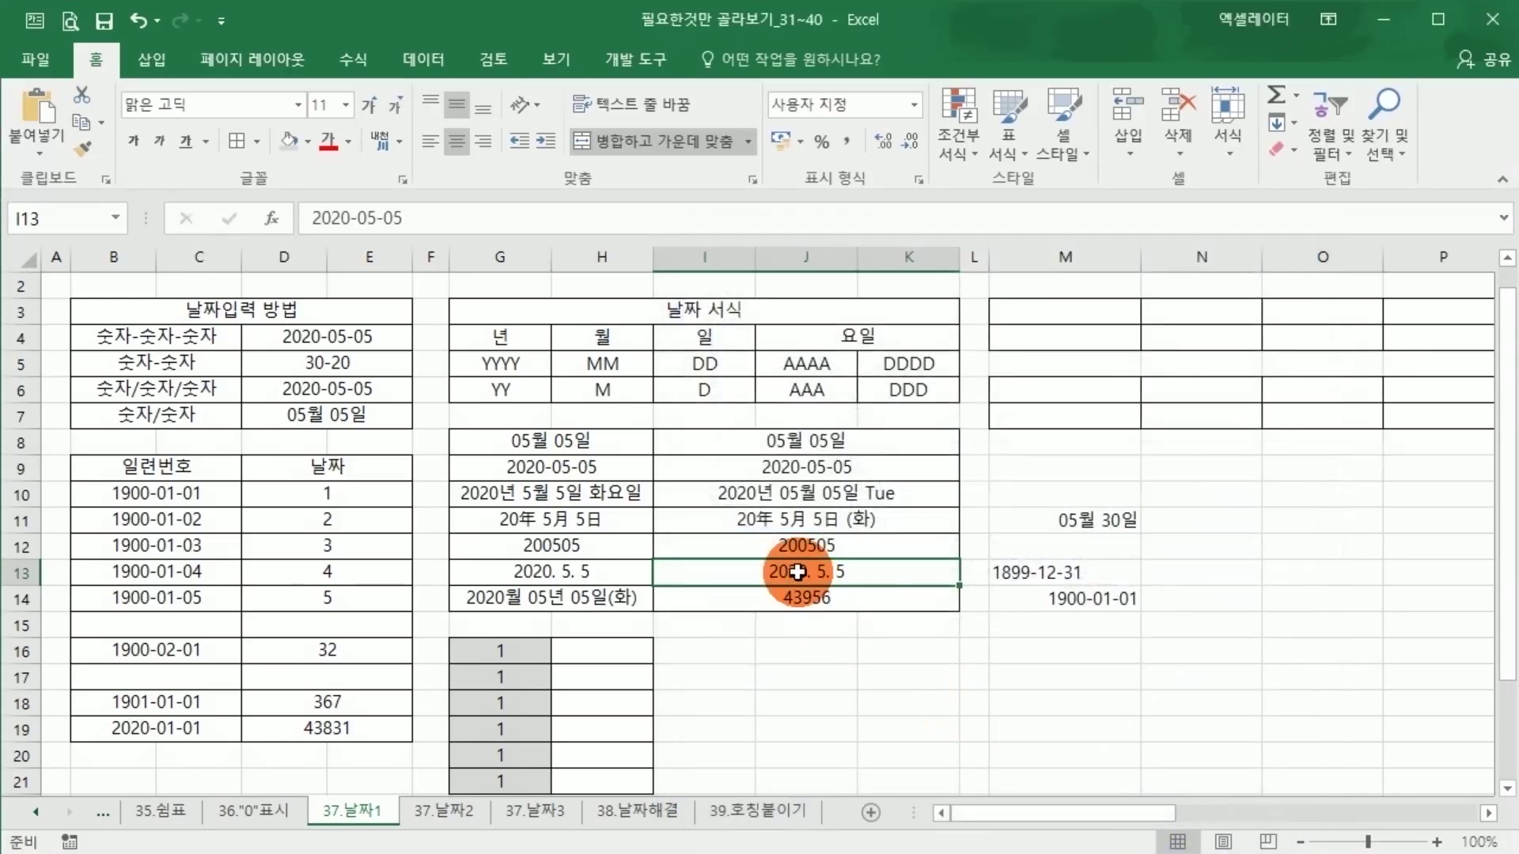
Step: Clear the contents of the test cells M11:M14
click(577, 572)
drag(721, 580, 739, 609)
click(894, 639)
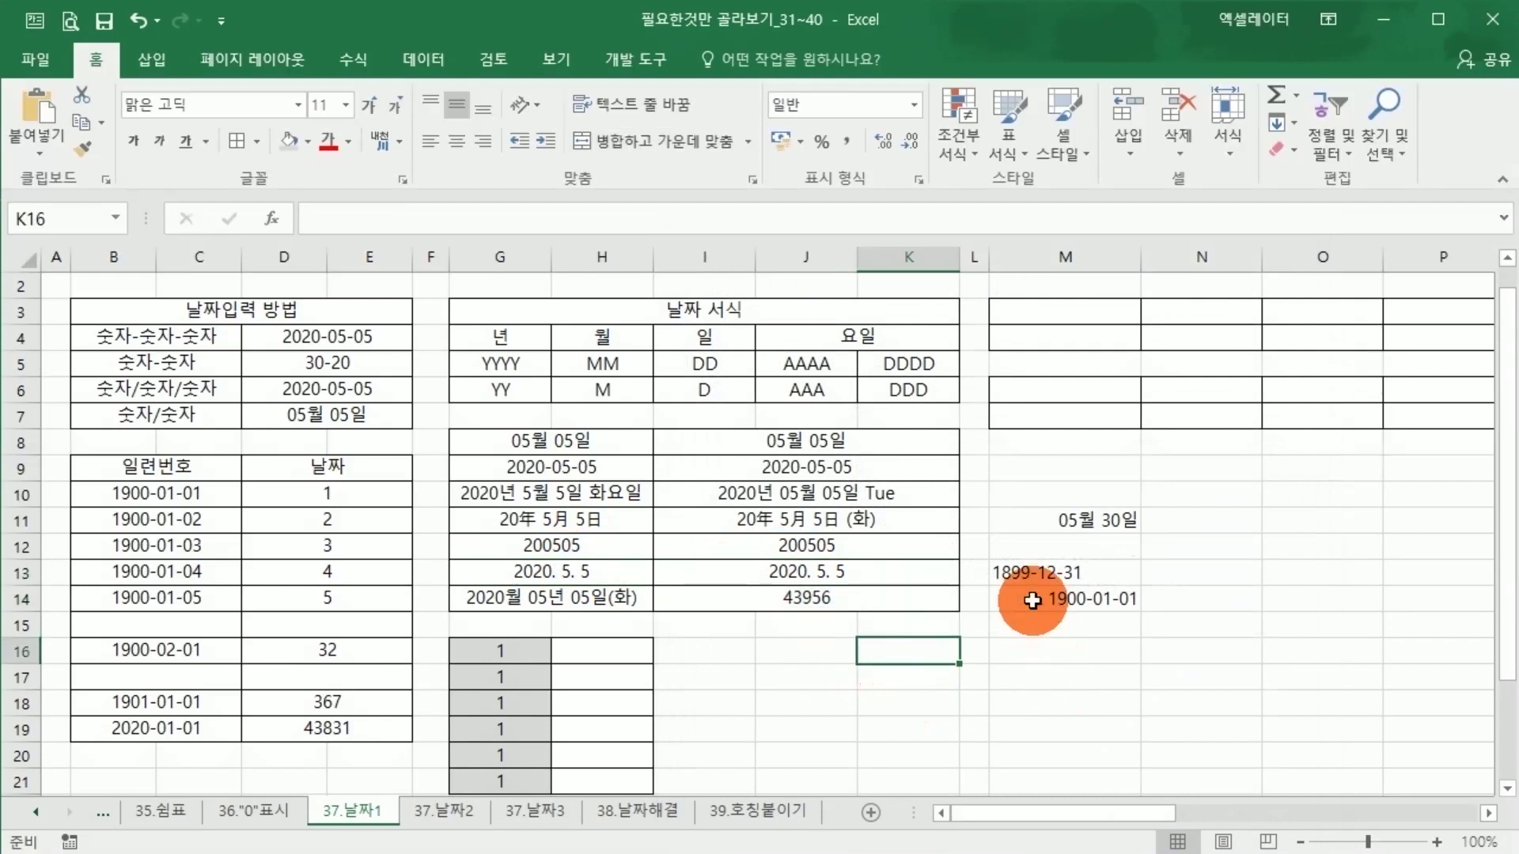
drag(1028, 526, 1070, 605)
key(Delete)
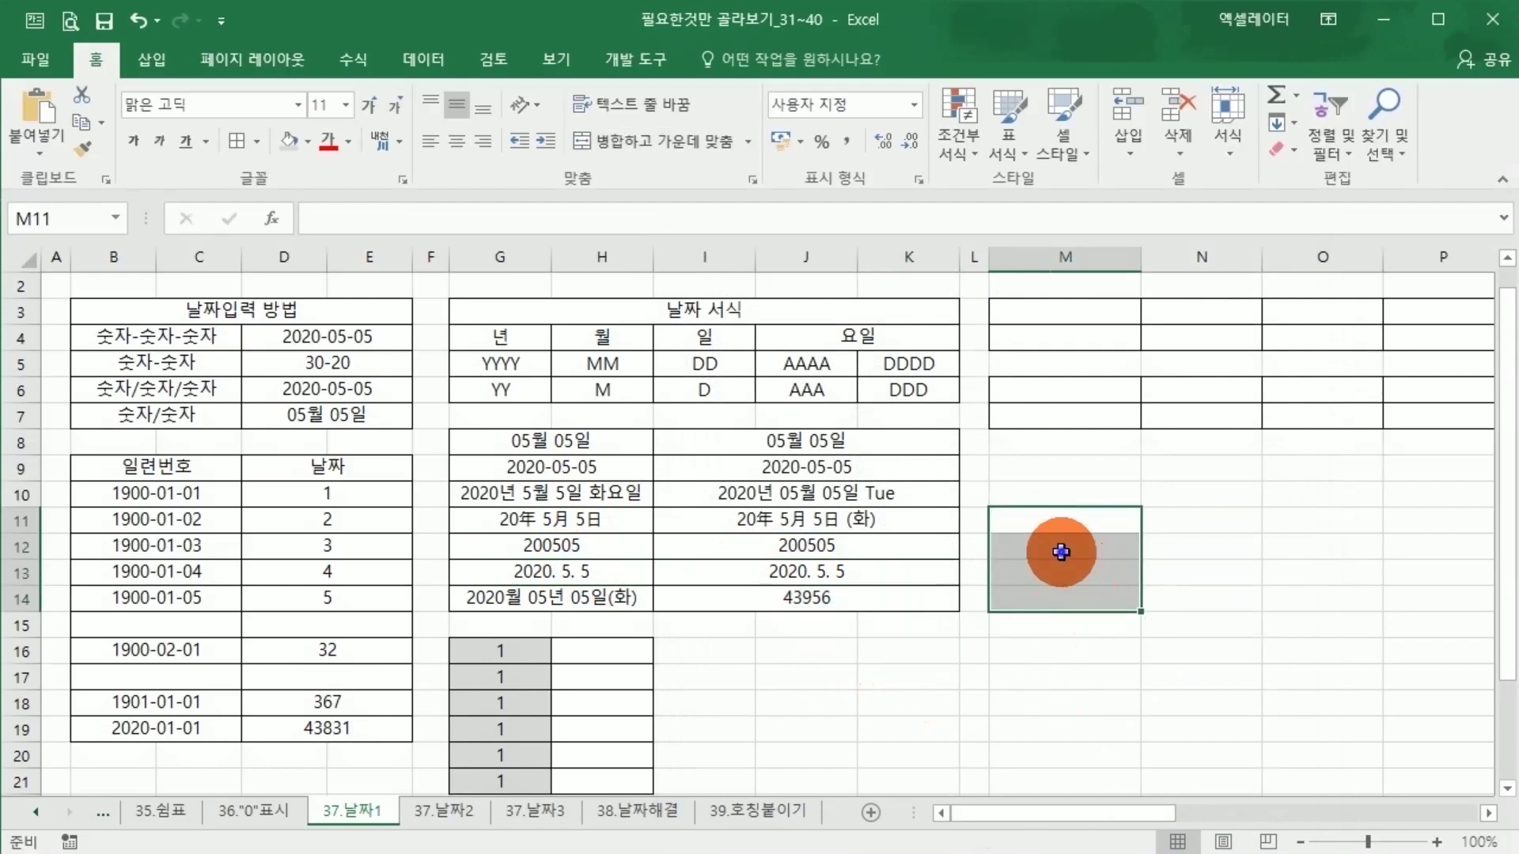
Step: Enter 2020. 5. 5 with dots and spaces in M13, and reselect the cell to check the entry
click(1035, 590)
click(1041, 578)
text(20)
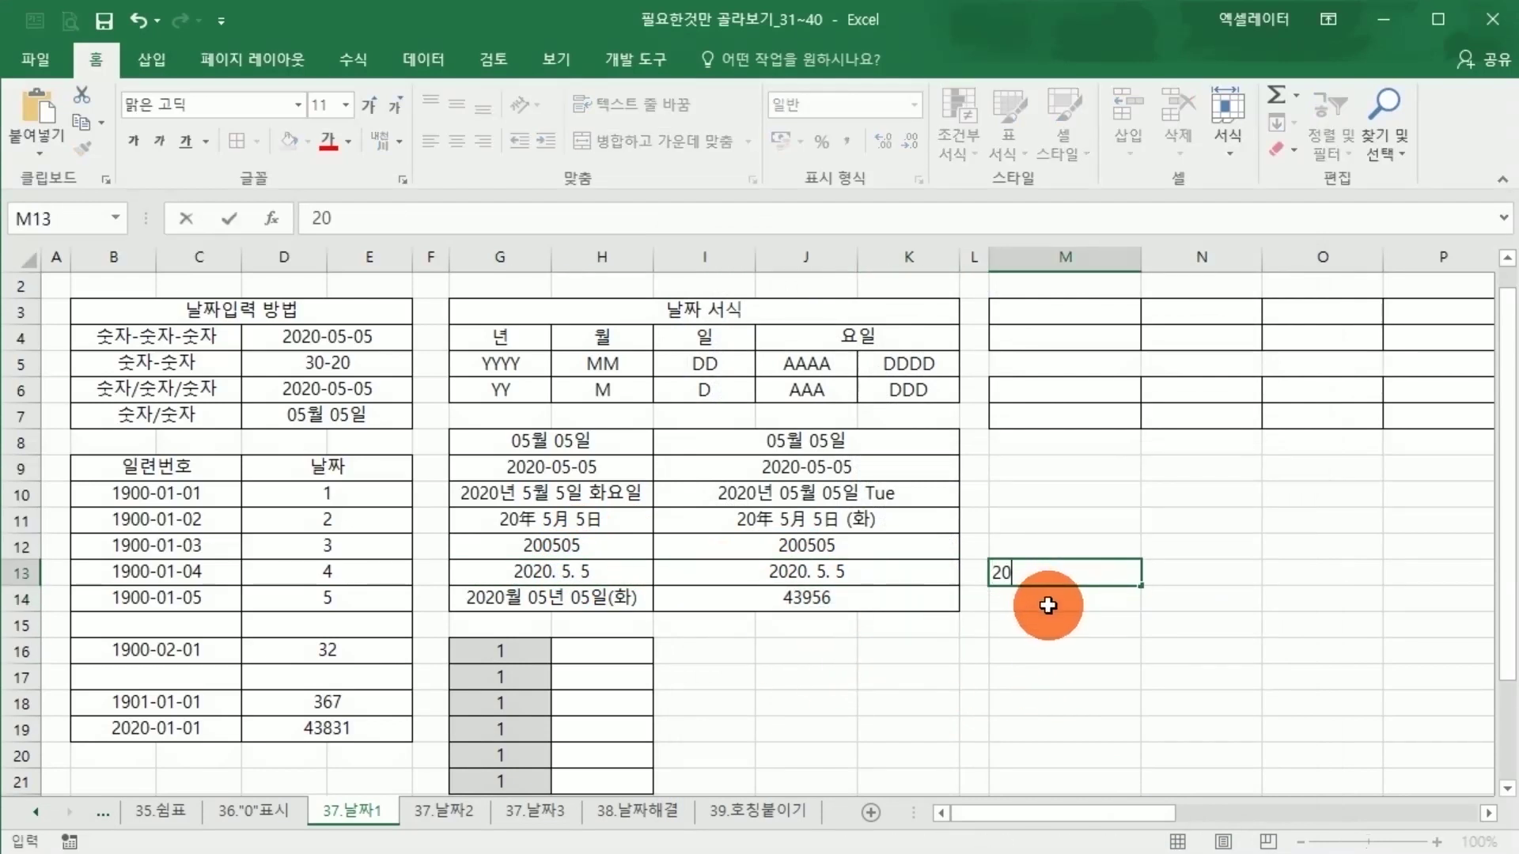
text(20.)
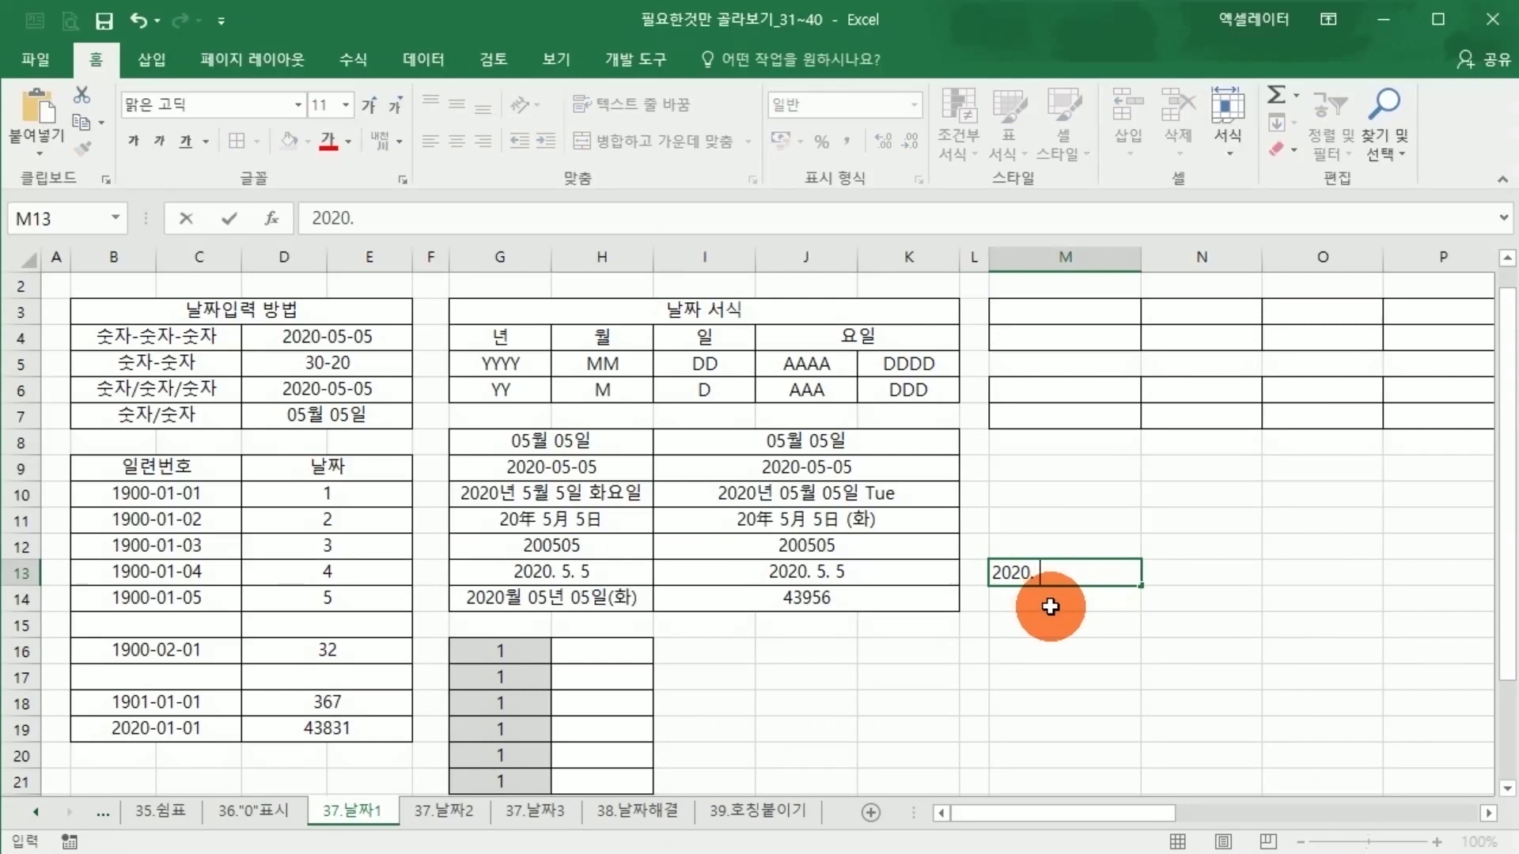
text( 5. 5)
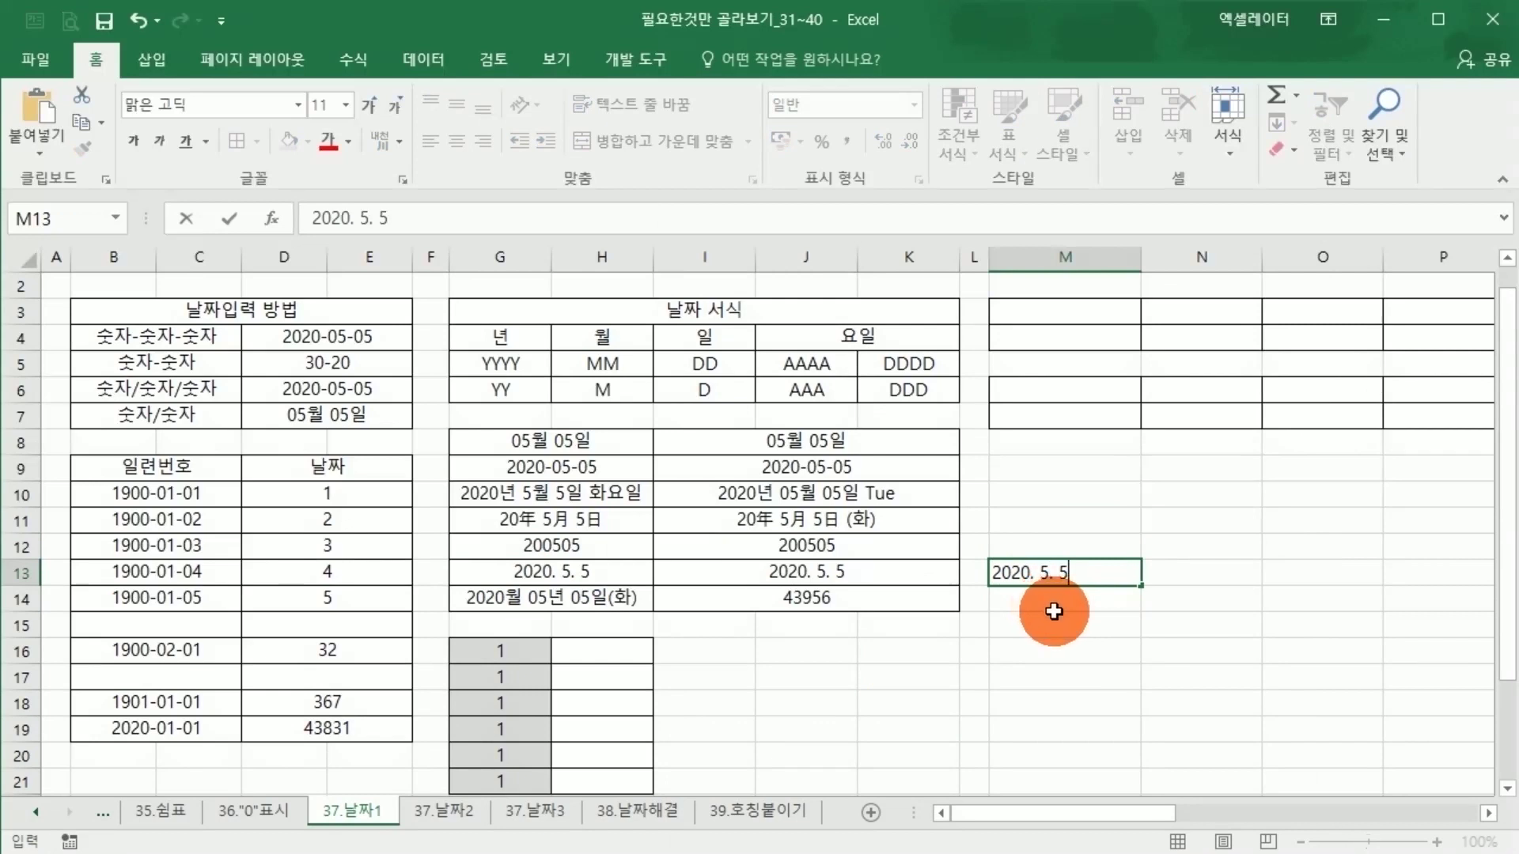
key(Return)
click(1064, 579)
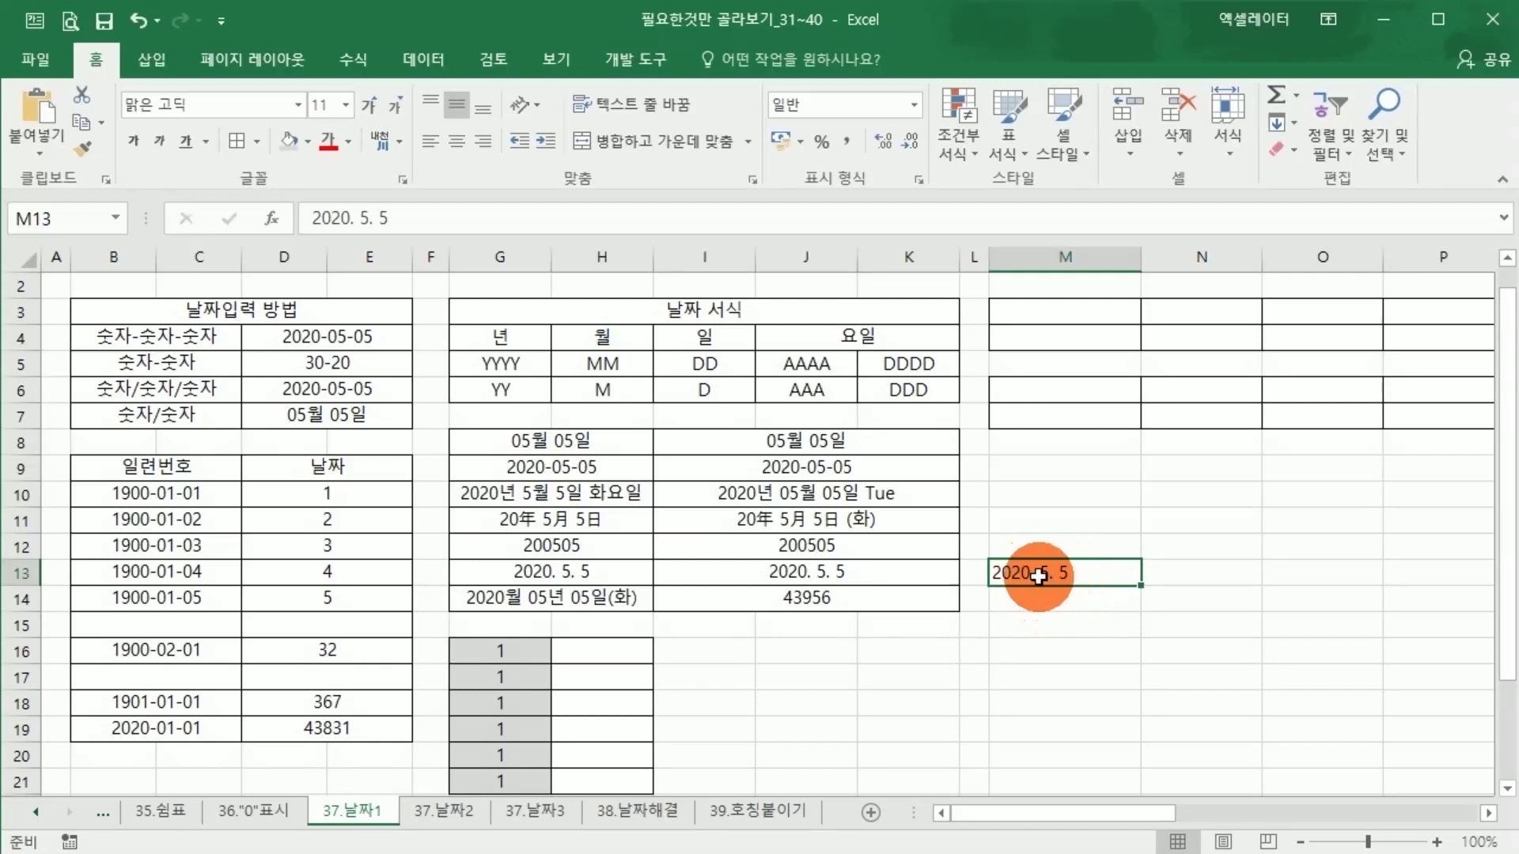
Step: Enter the date 2020-5-5 with hyphens in M14
click(1057, 616)
text(2020)
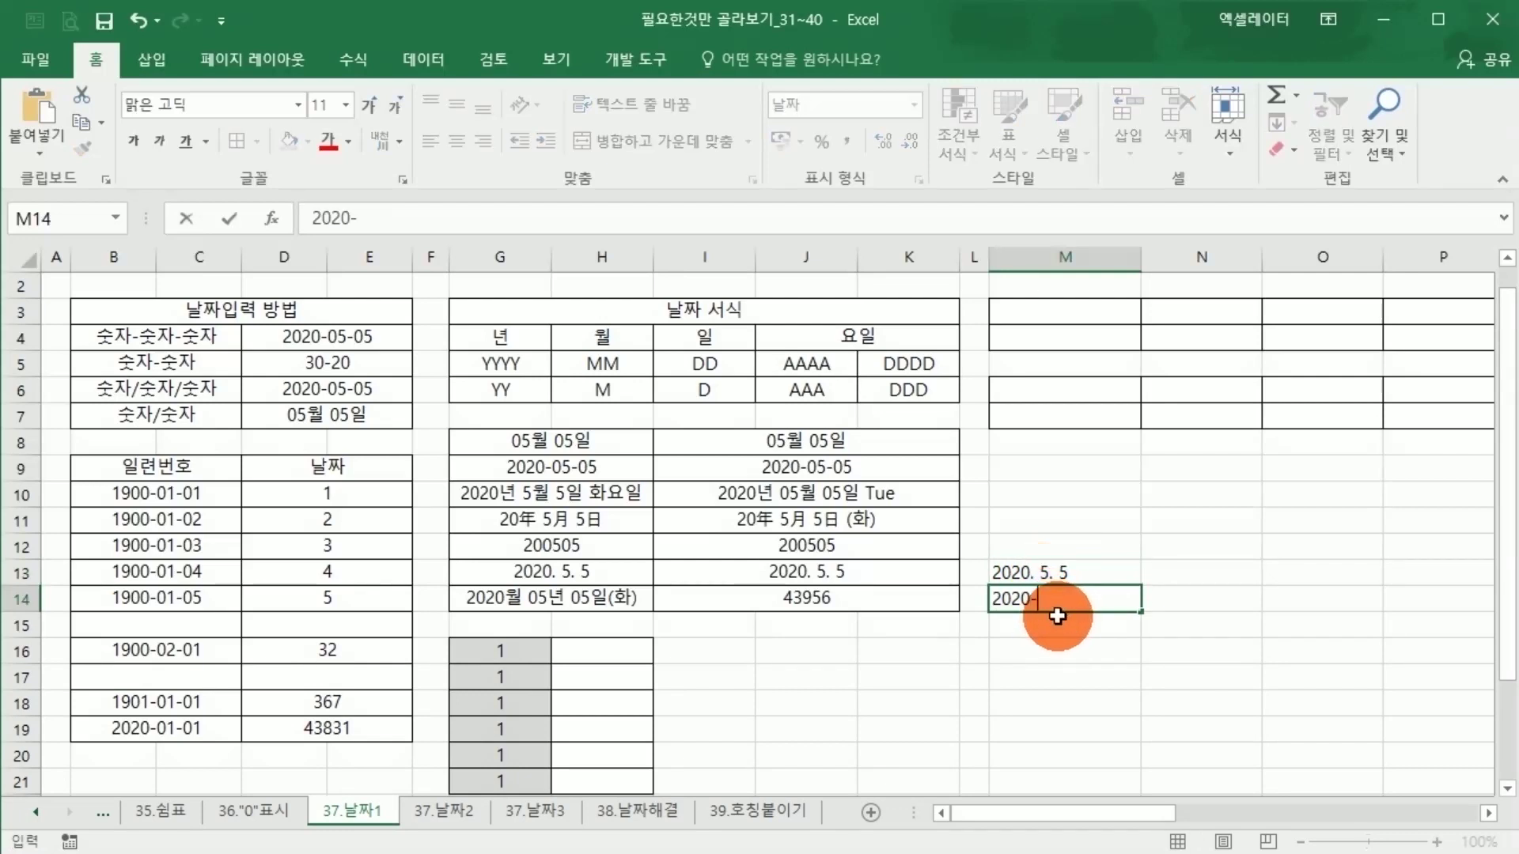
text(-5-5)
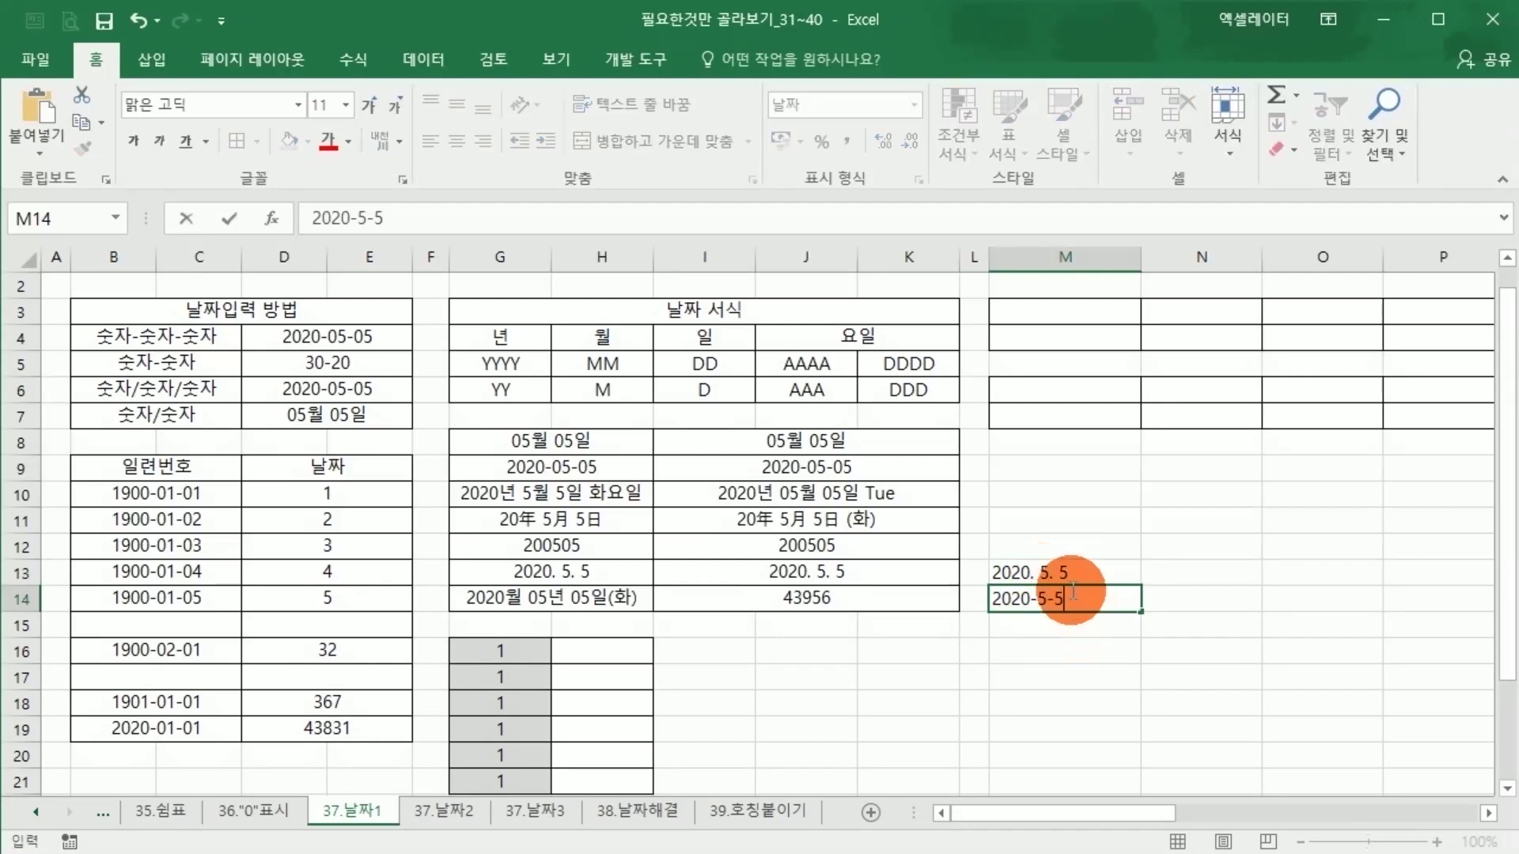
drag(1070, 593, 988, 598)
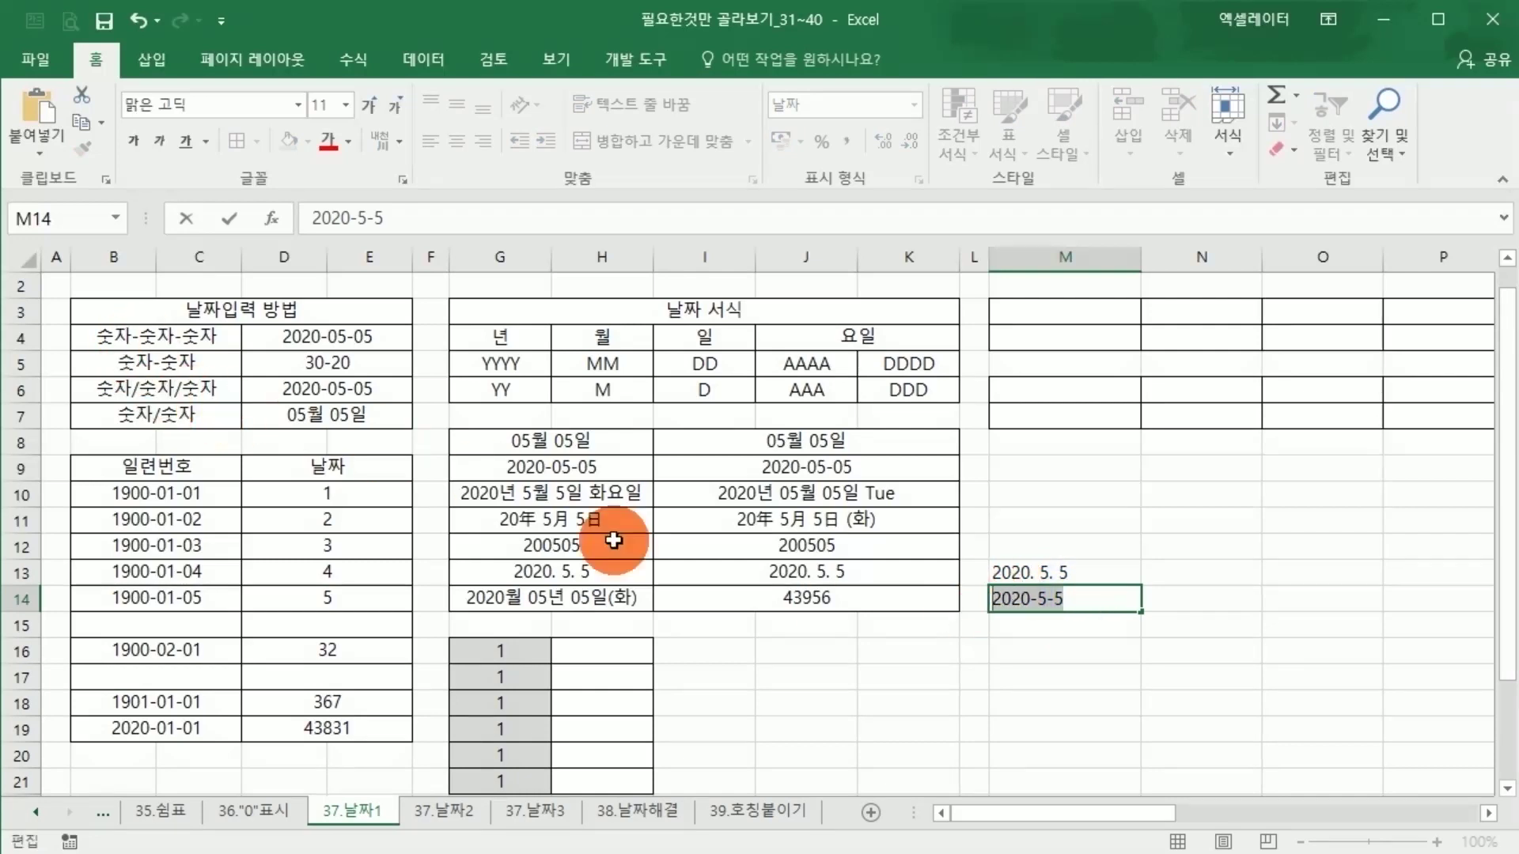
key(Return)
Step: Apply the existing custom format yyyy. m. d to the date in M14, and select M13:M14 to compare both entries
click(1007, 601)
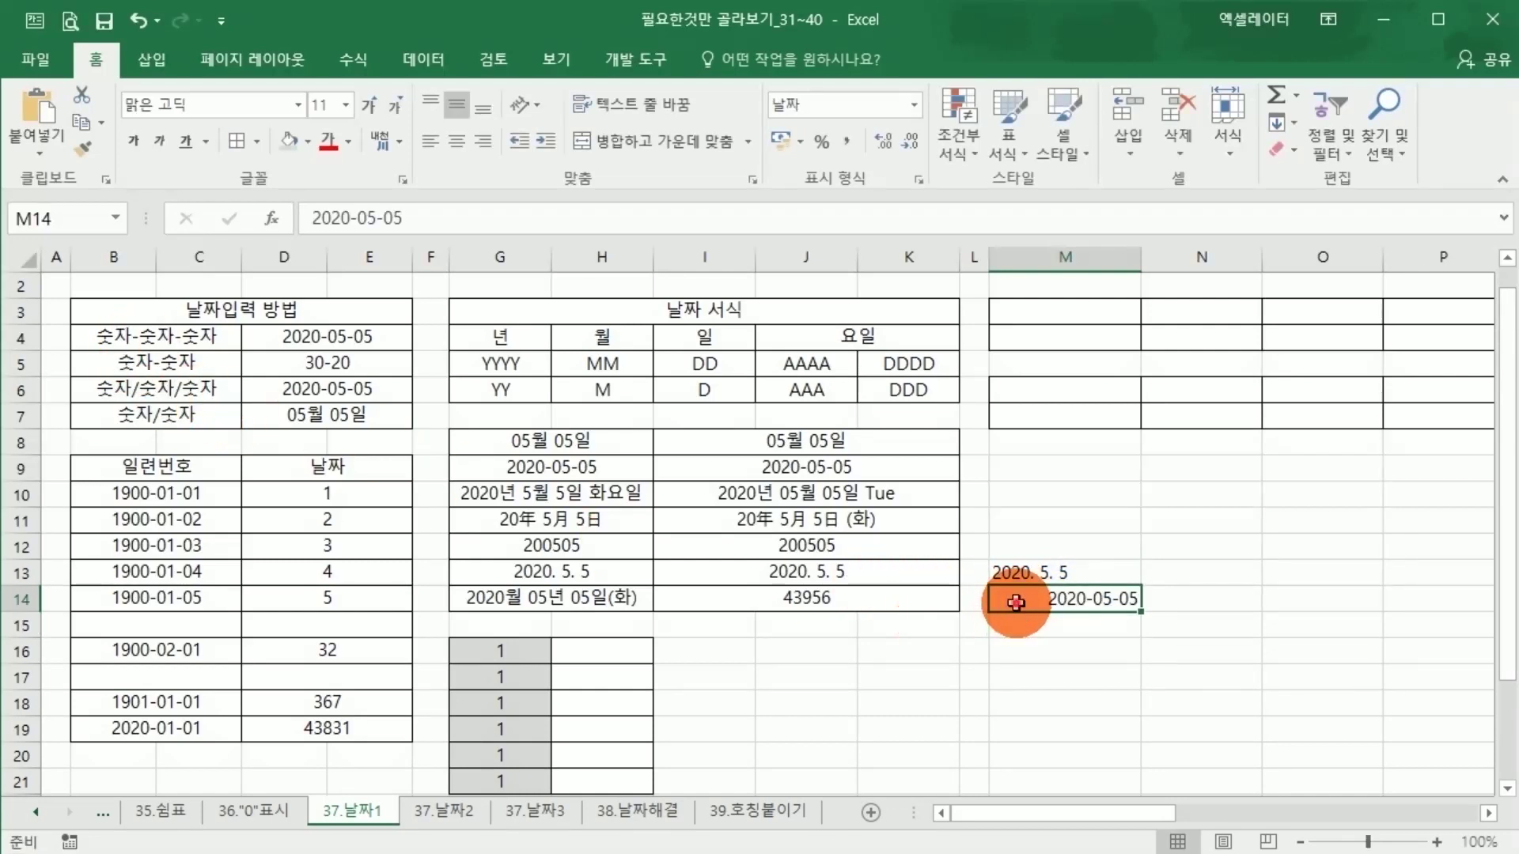
right_click(1017, 603)
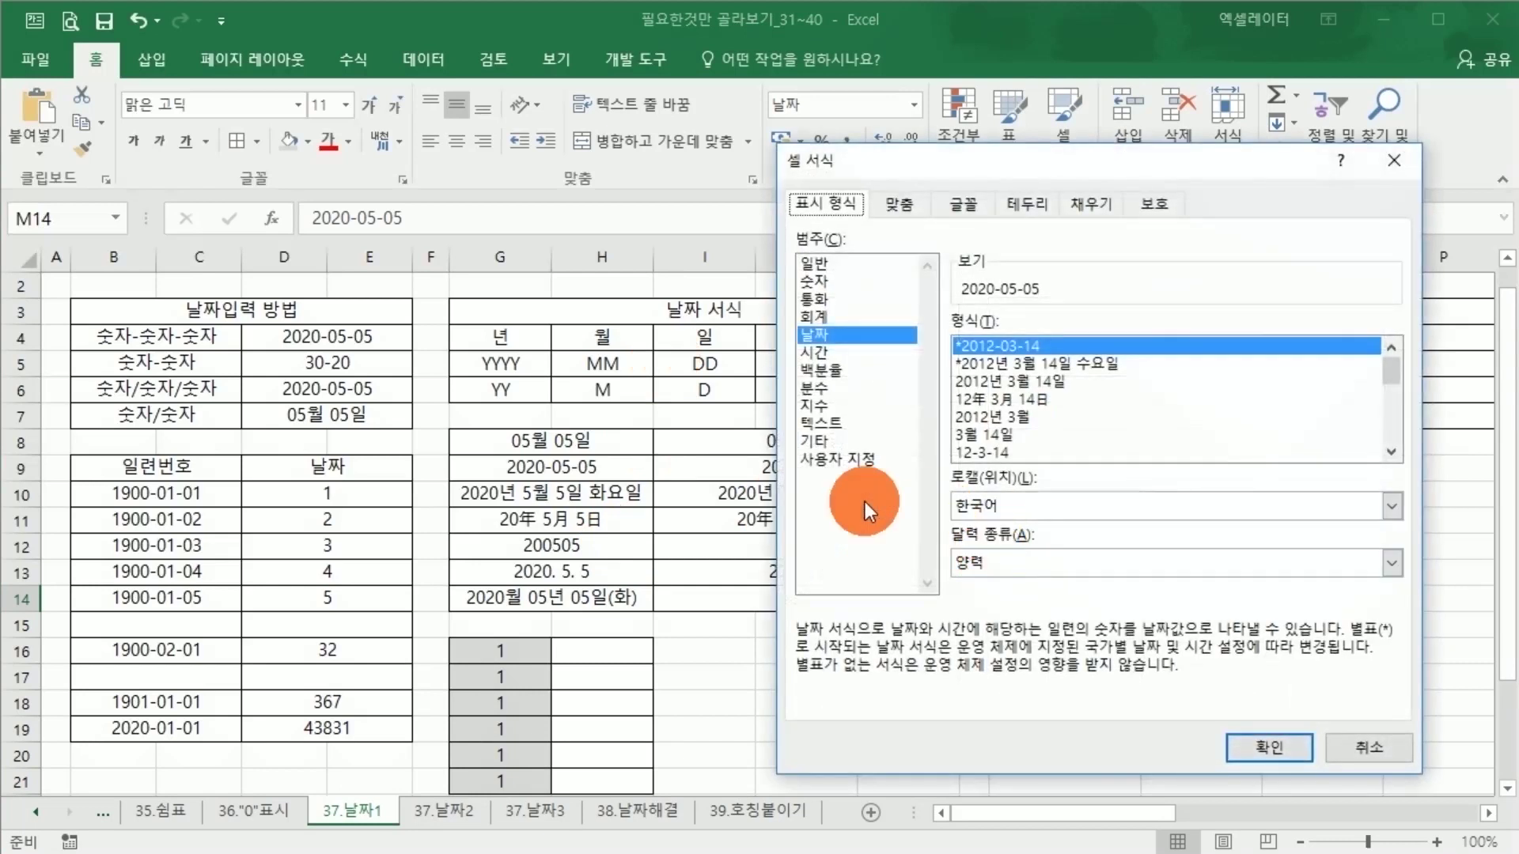
click(855, 461)
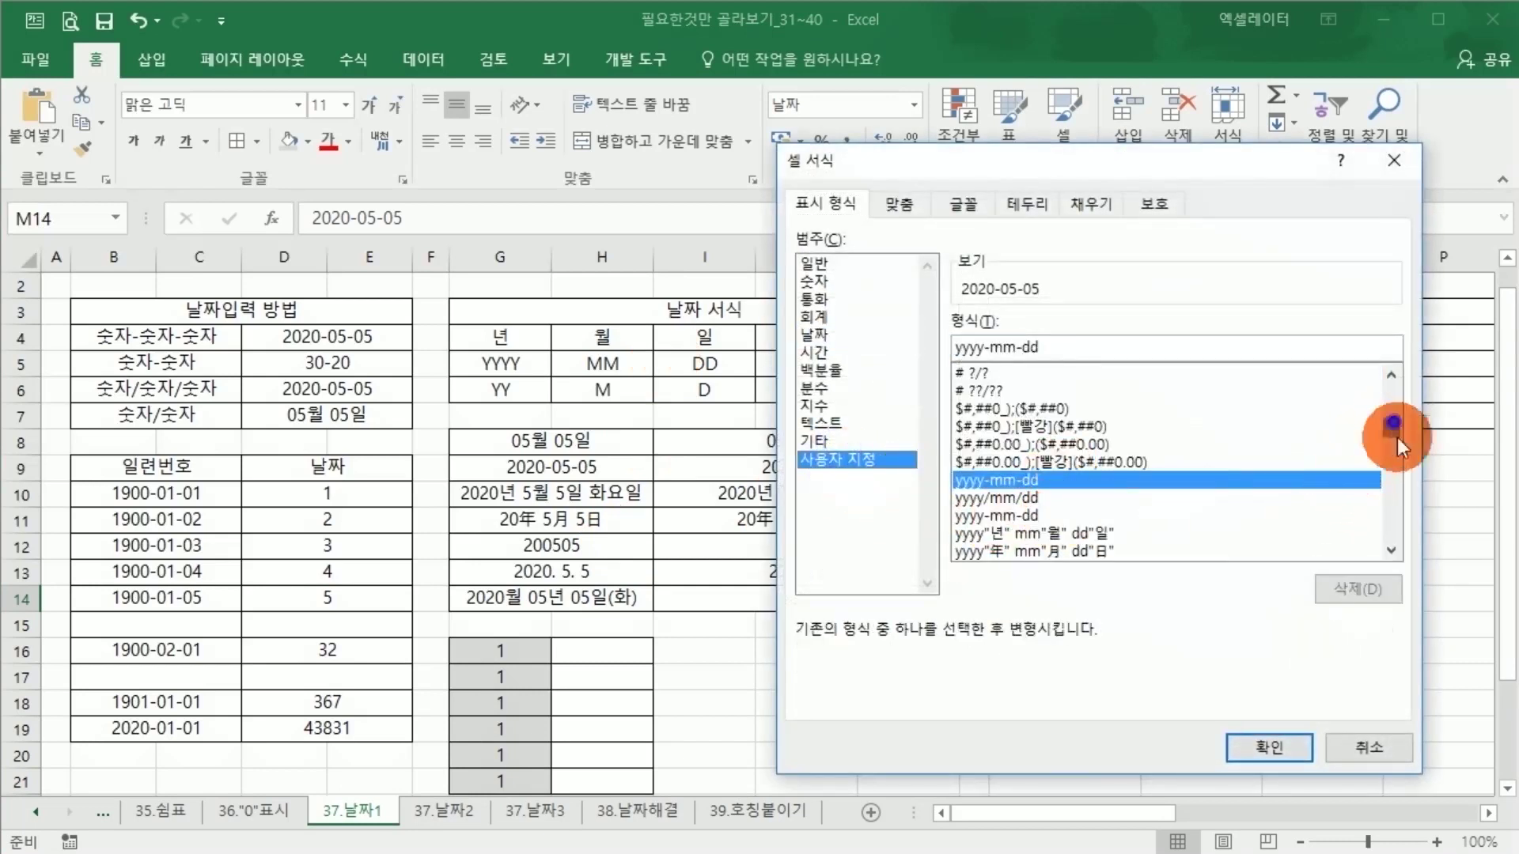
drag(1397, 439, 1421, 515)
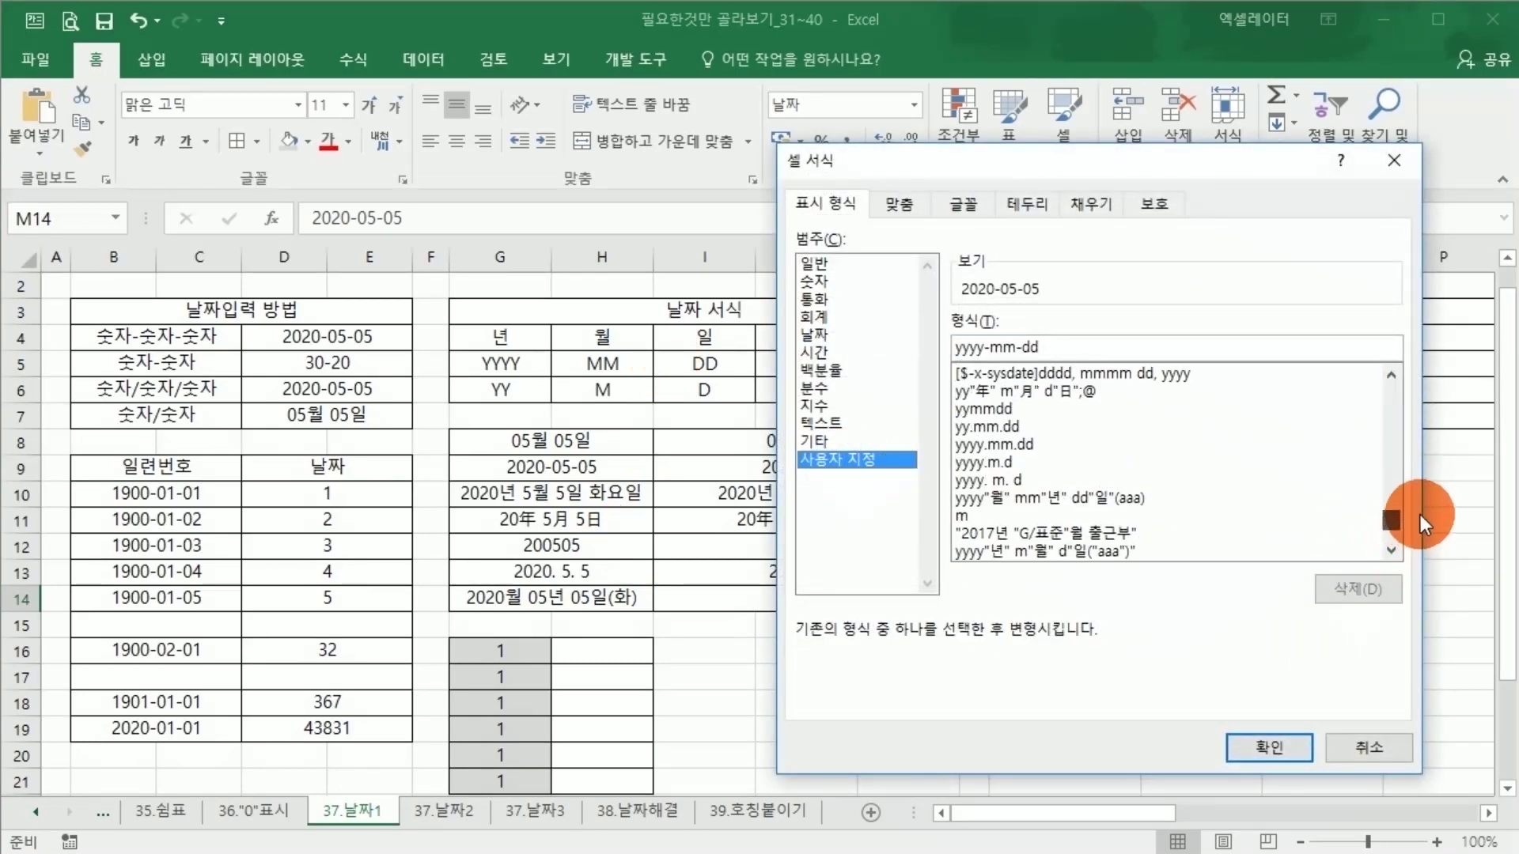
click(1014, 480)
click(1269, 747)
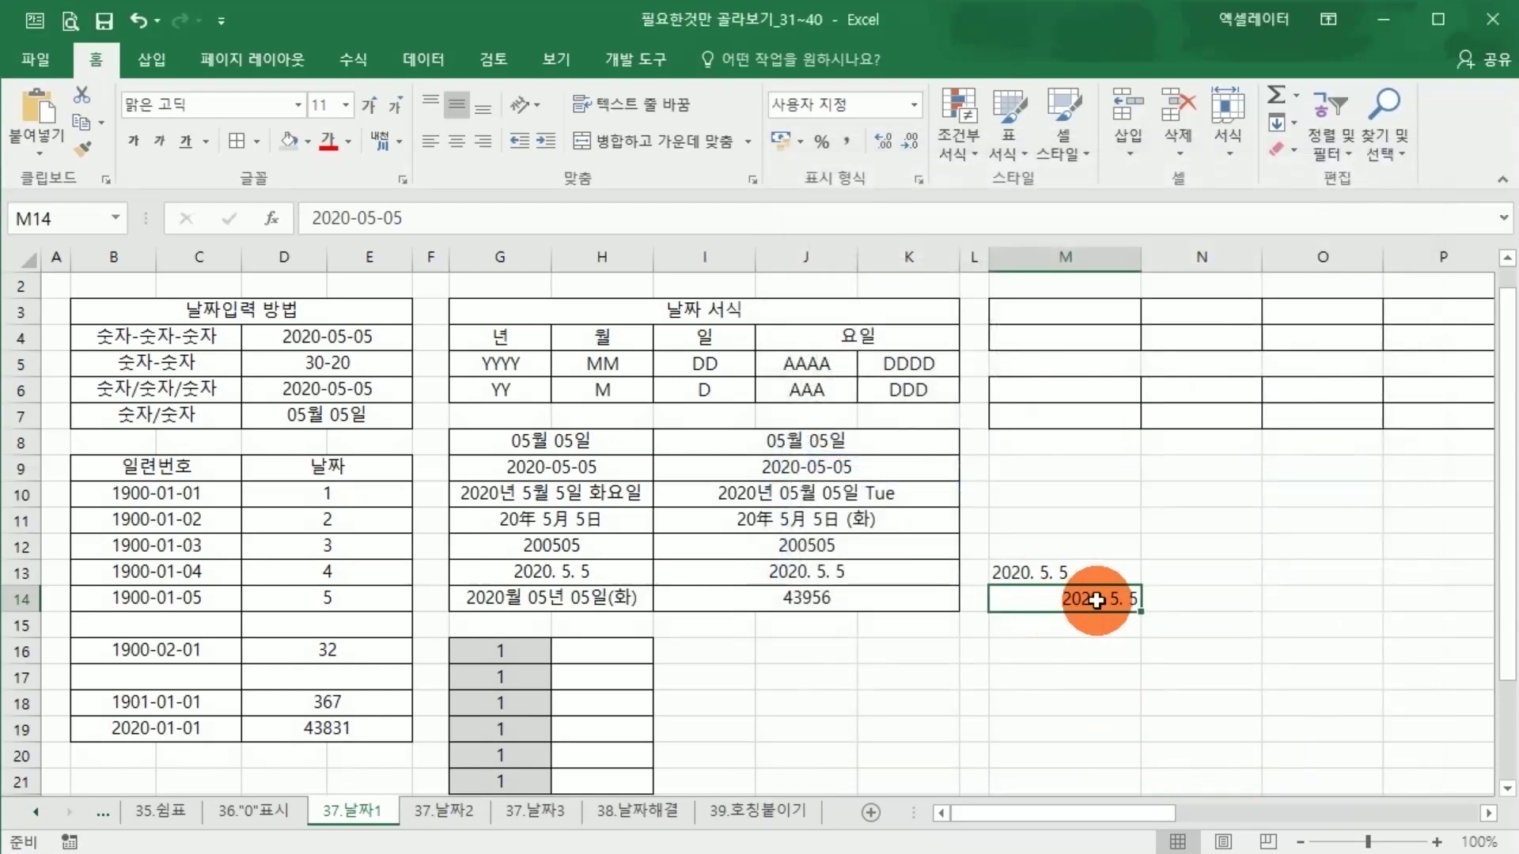
click(1025, 564)
click(1072, 603)
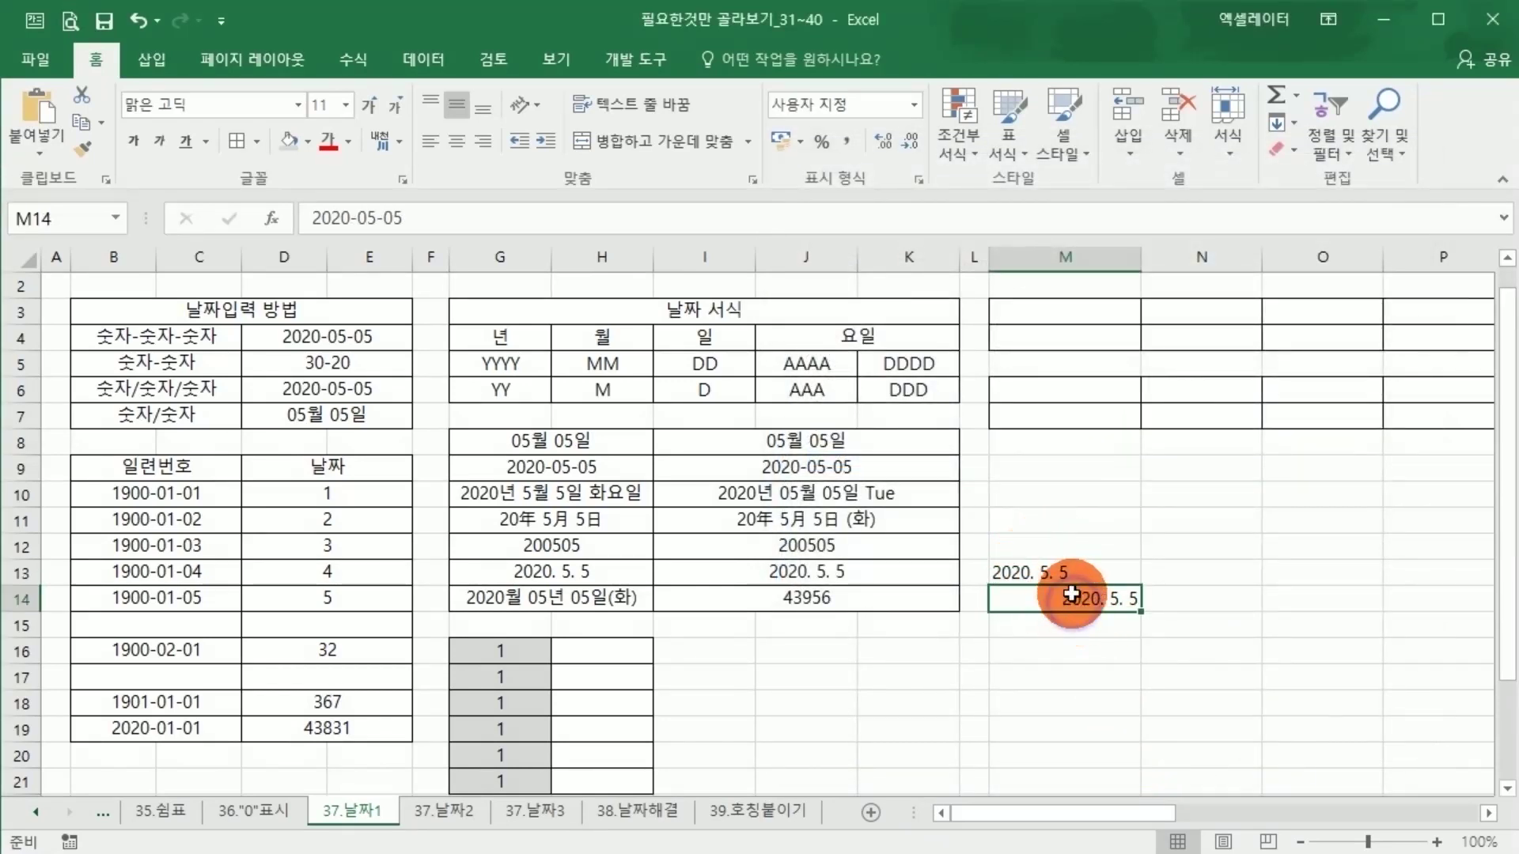
drag(1036, 570, 1068, 599)
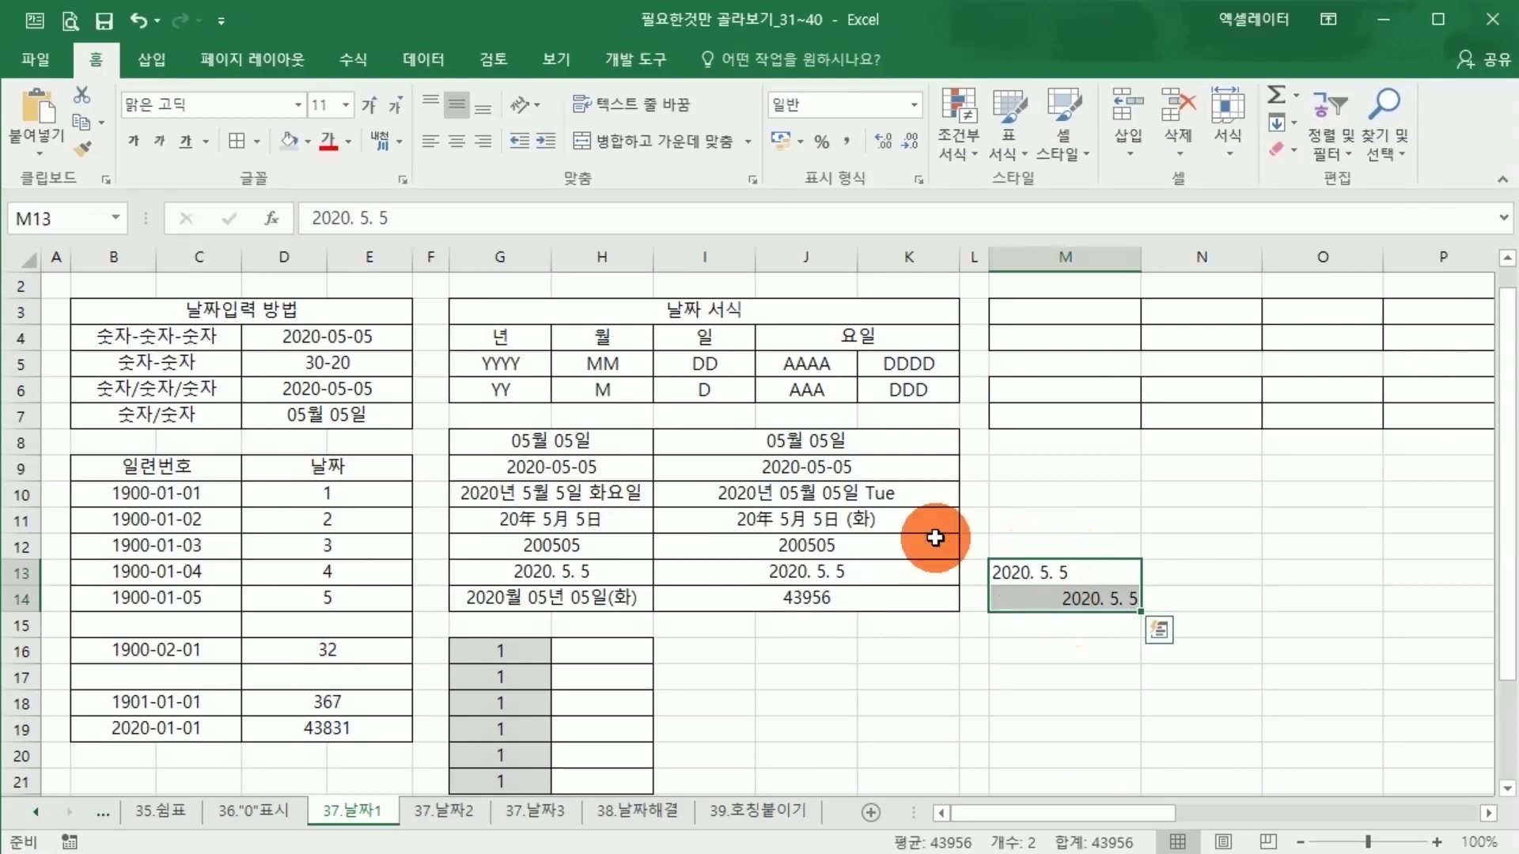
Step: Centre the entries in M13:M14 and select each cell in turn to compare the typed text with the formatted date
click(456, 146)
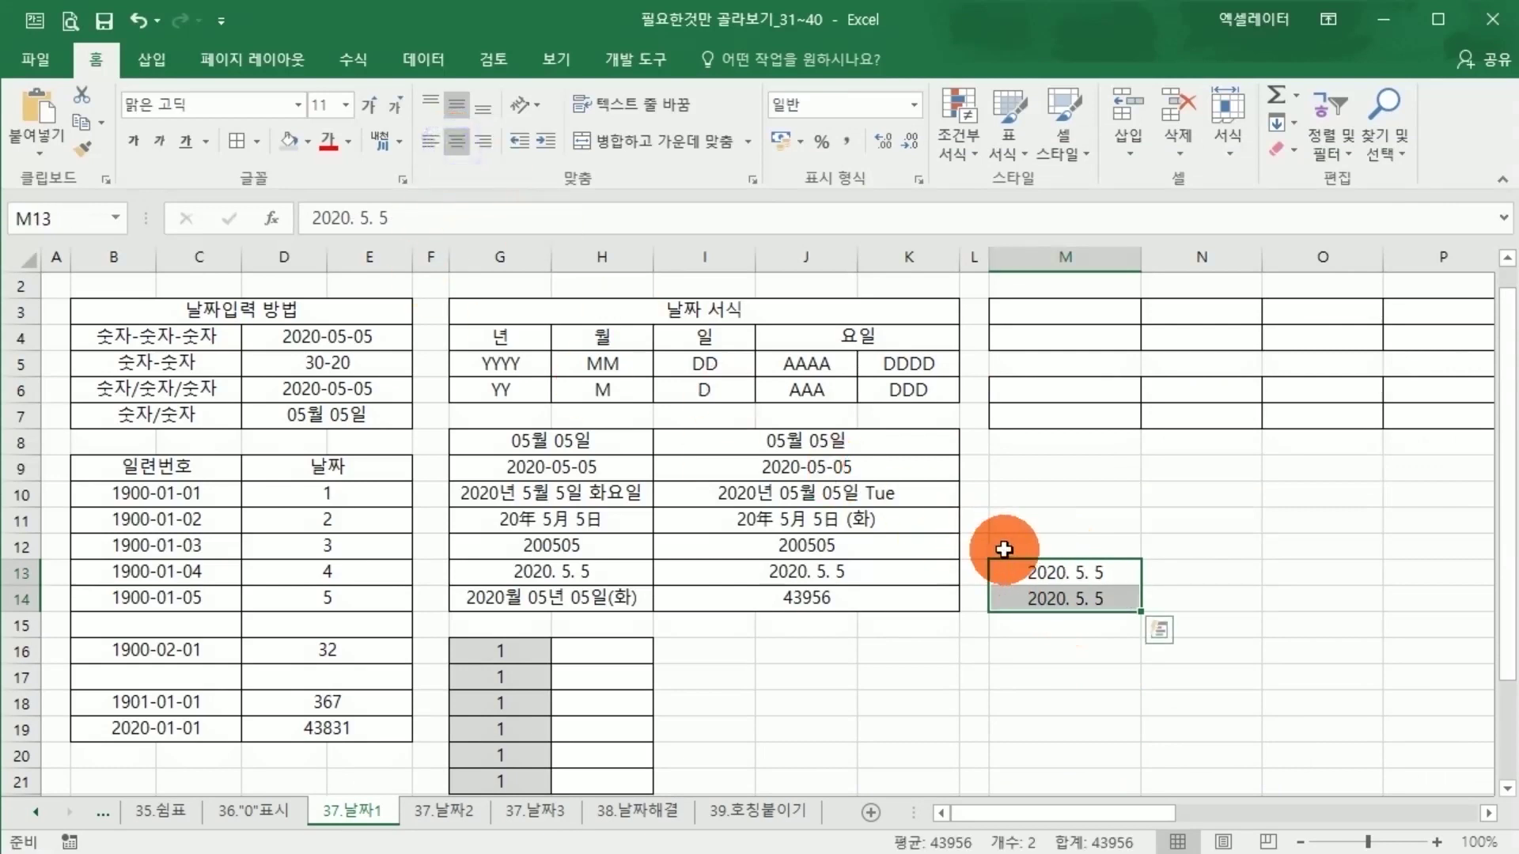
click(1089, 649)
click(1093, 574)
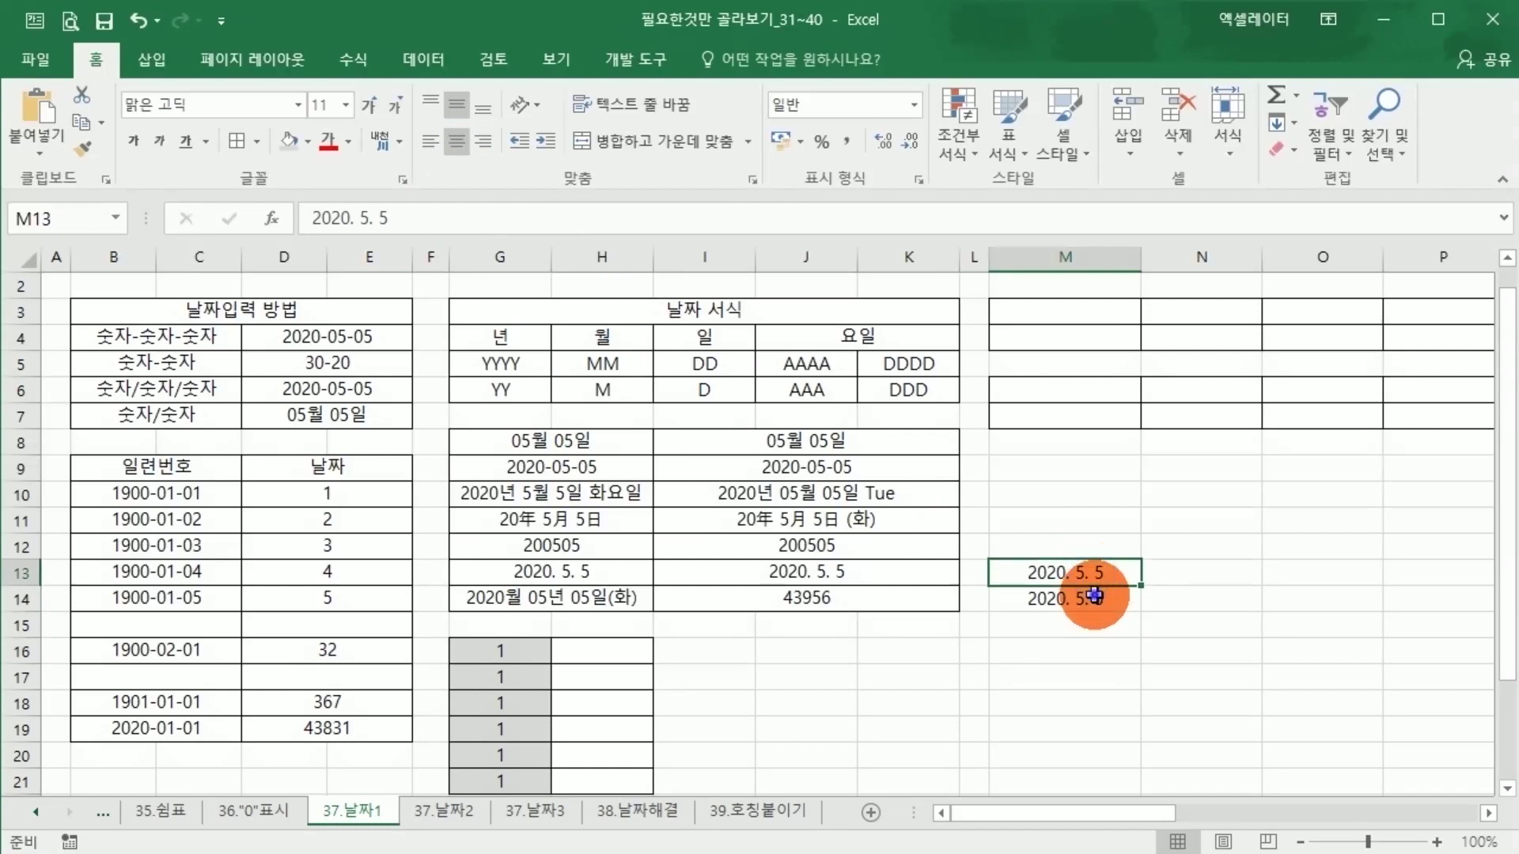
click(1090, 595)
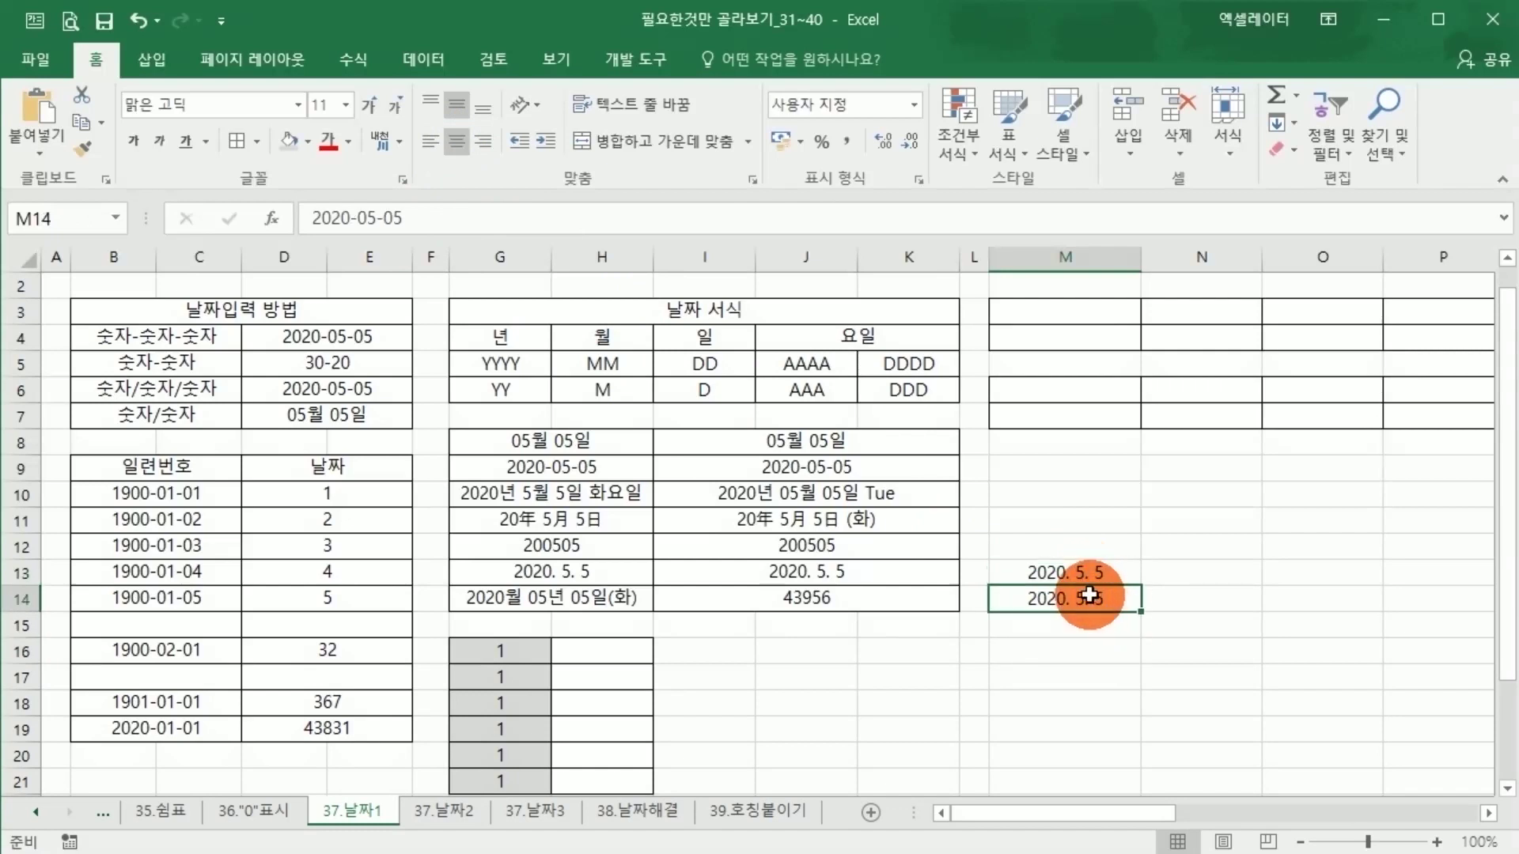
click(876, 655)
Step: Examine the year, month, day and weekday codes in G14's custom number format and compare them with the date code table
click(602, 600)
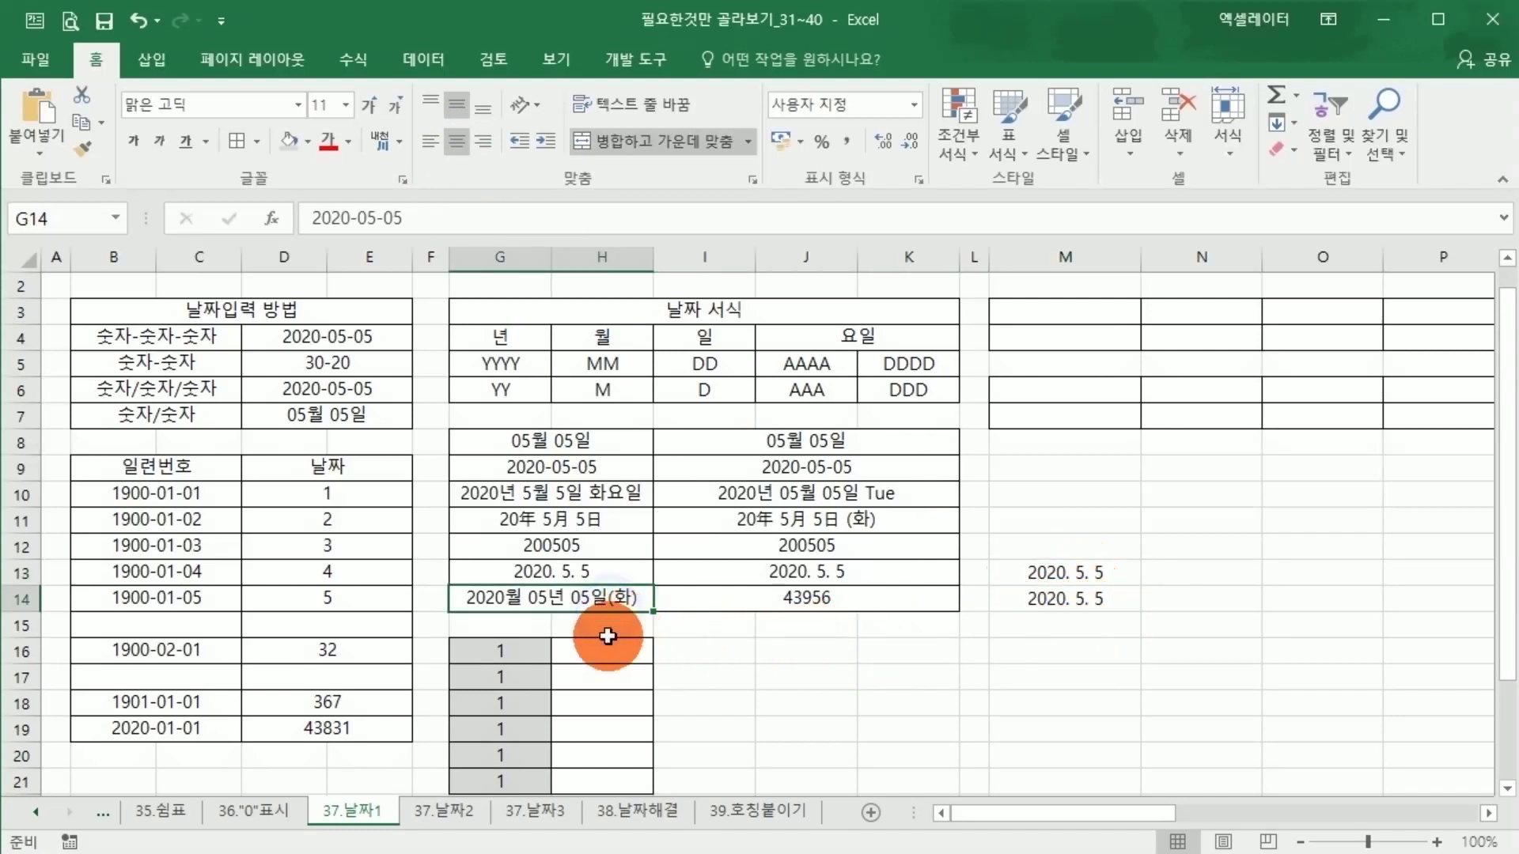
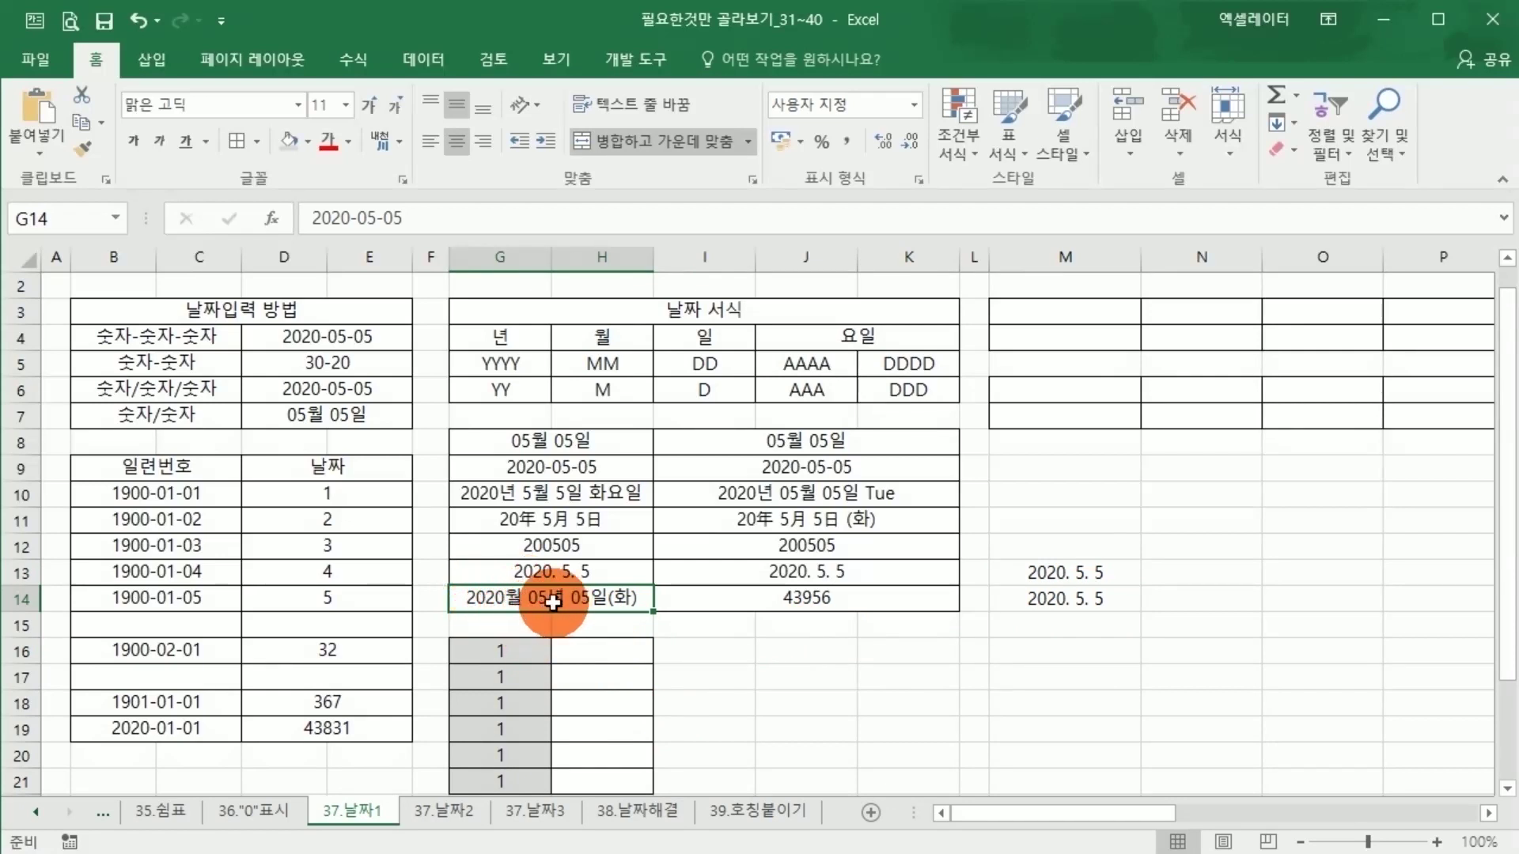
right_click(619, 598)
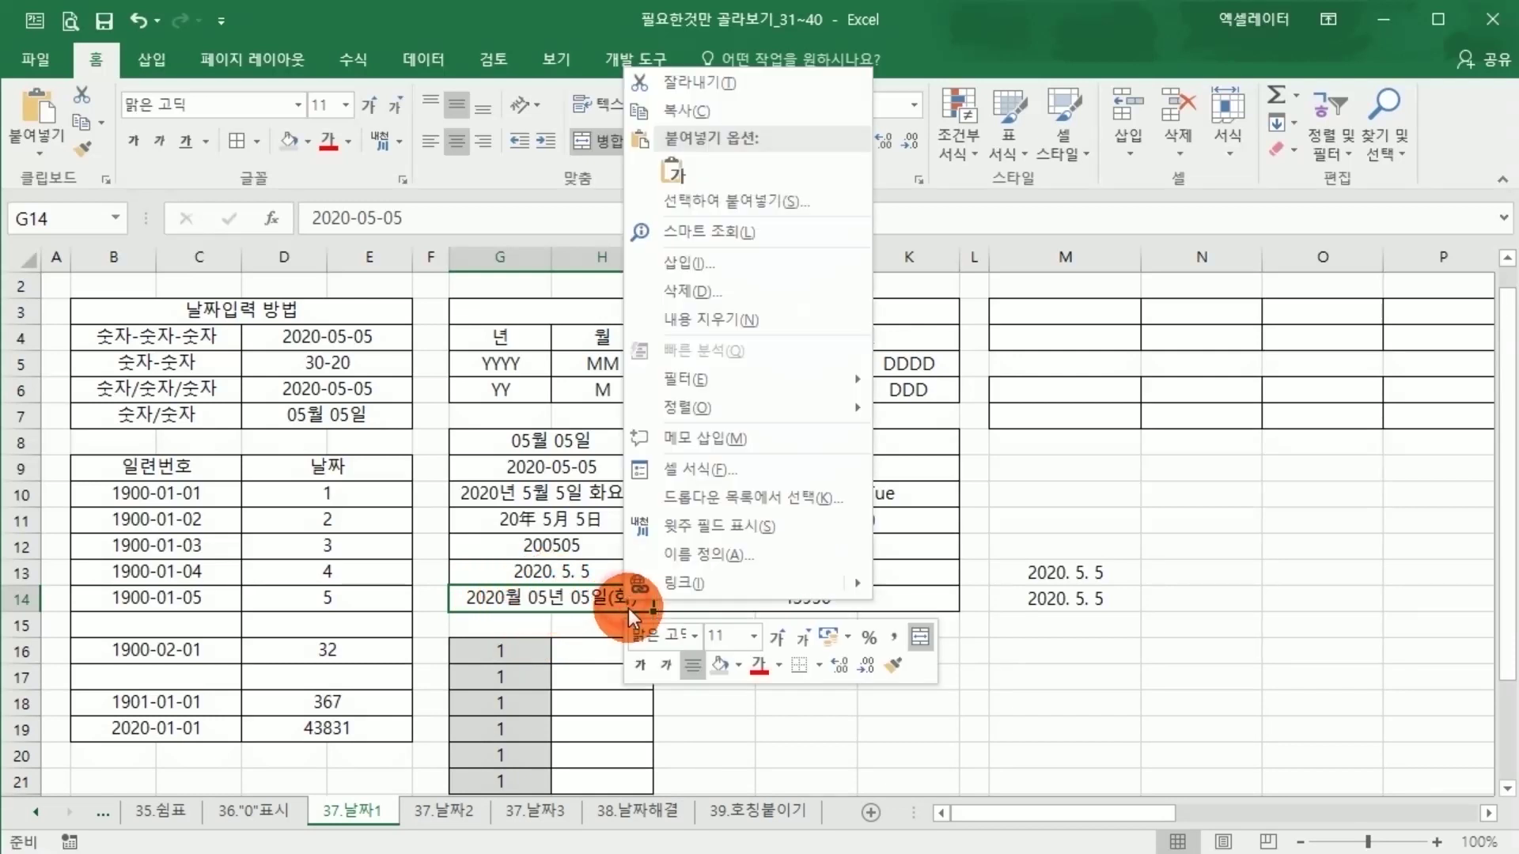
click(701, 467)
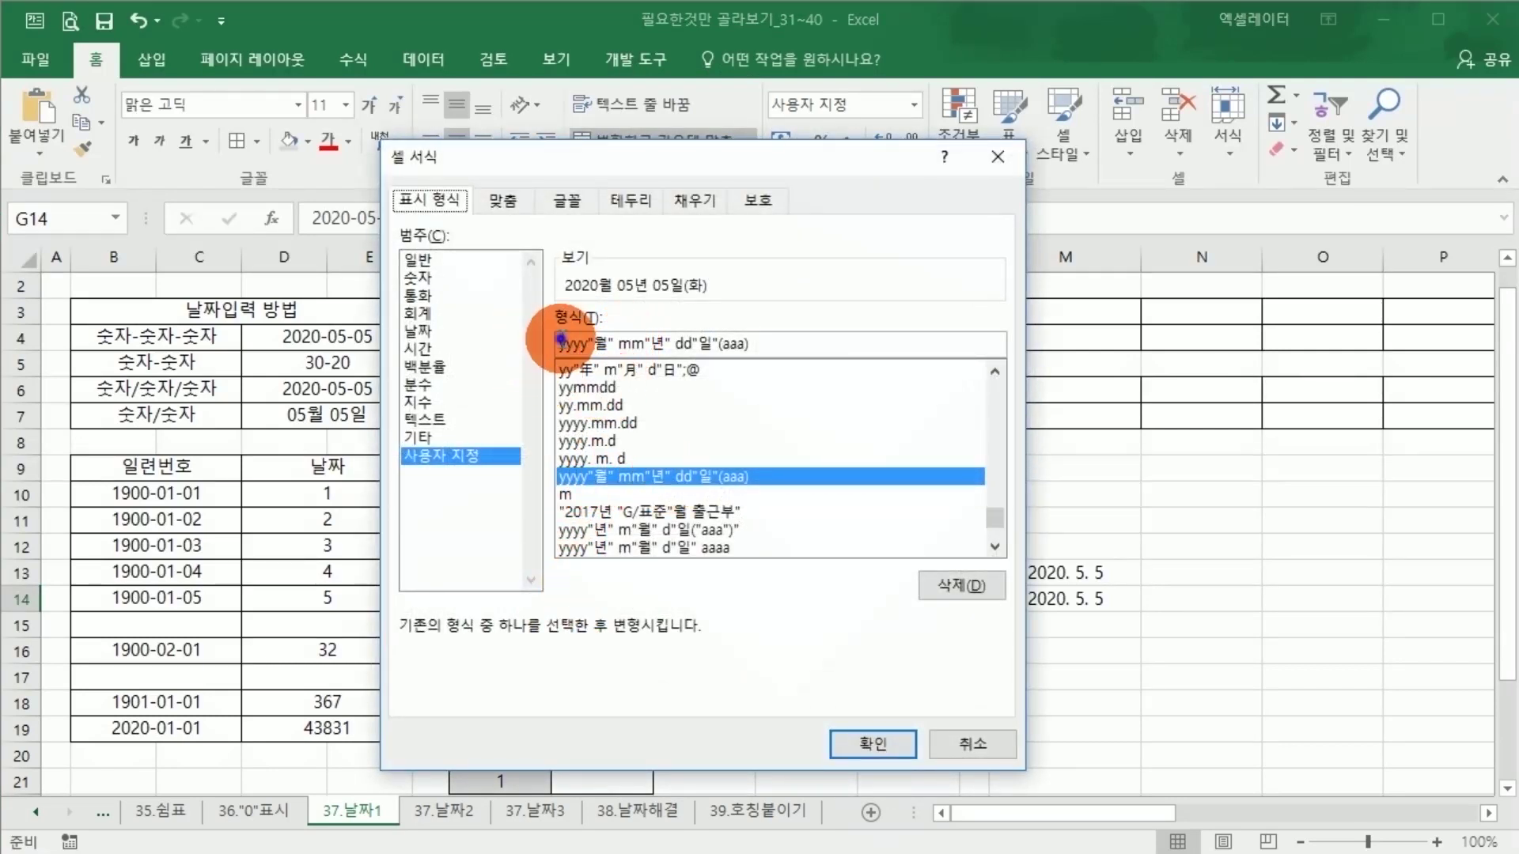
click(560, 339)
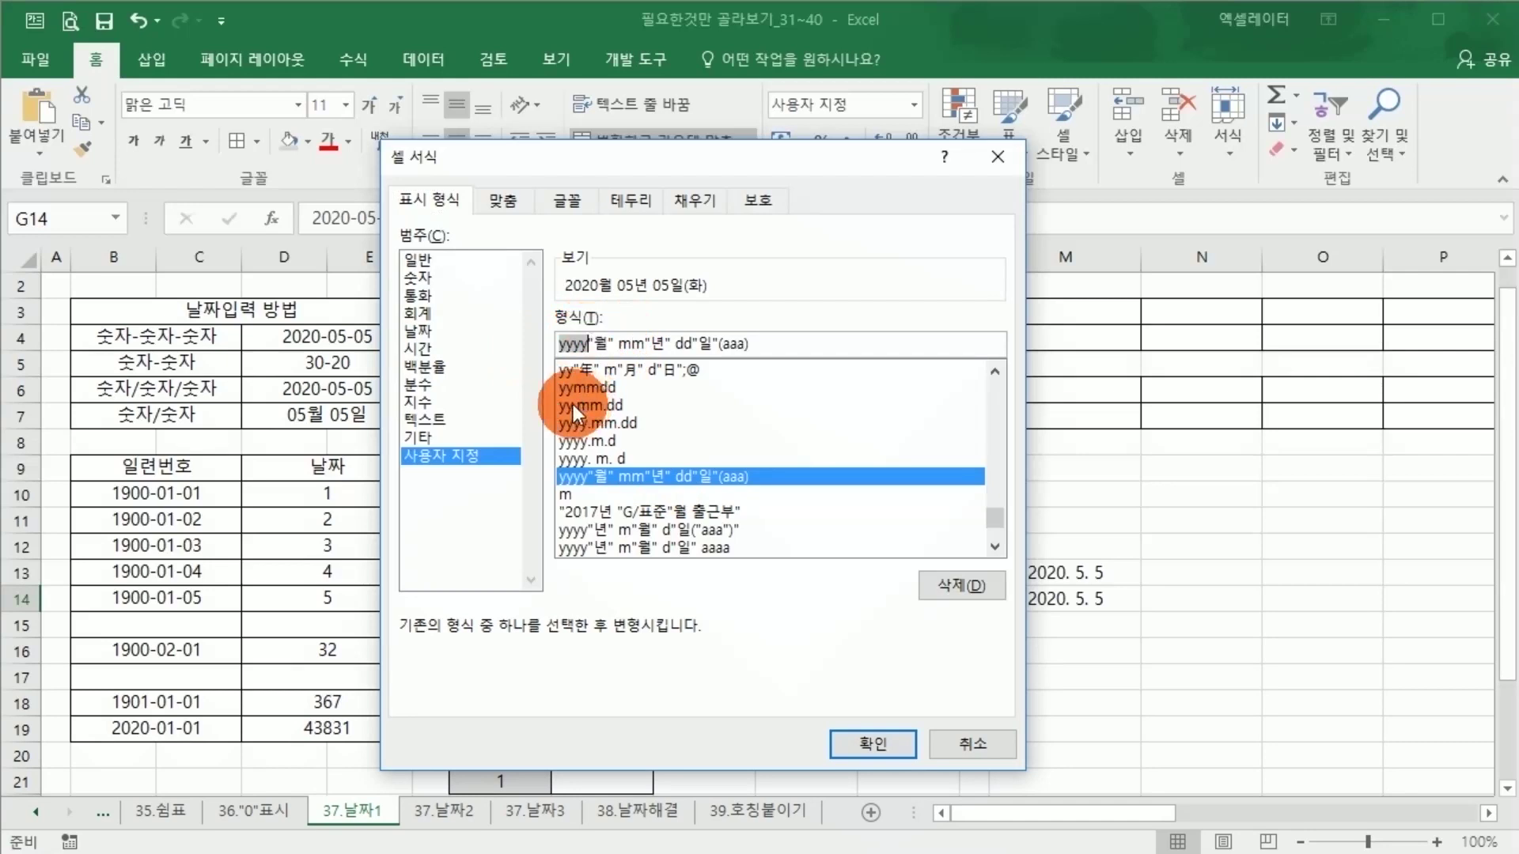
click(557, 345)
drag(557, 345, 581, 347)
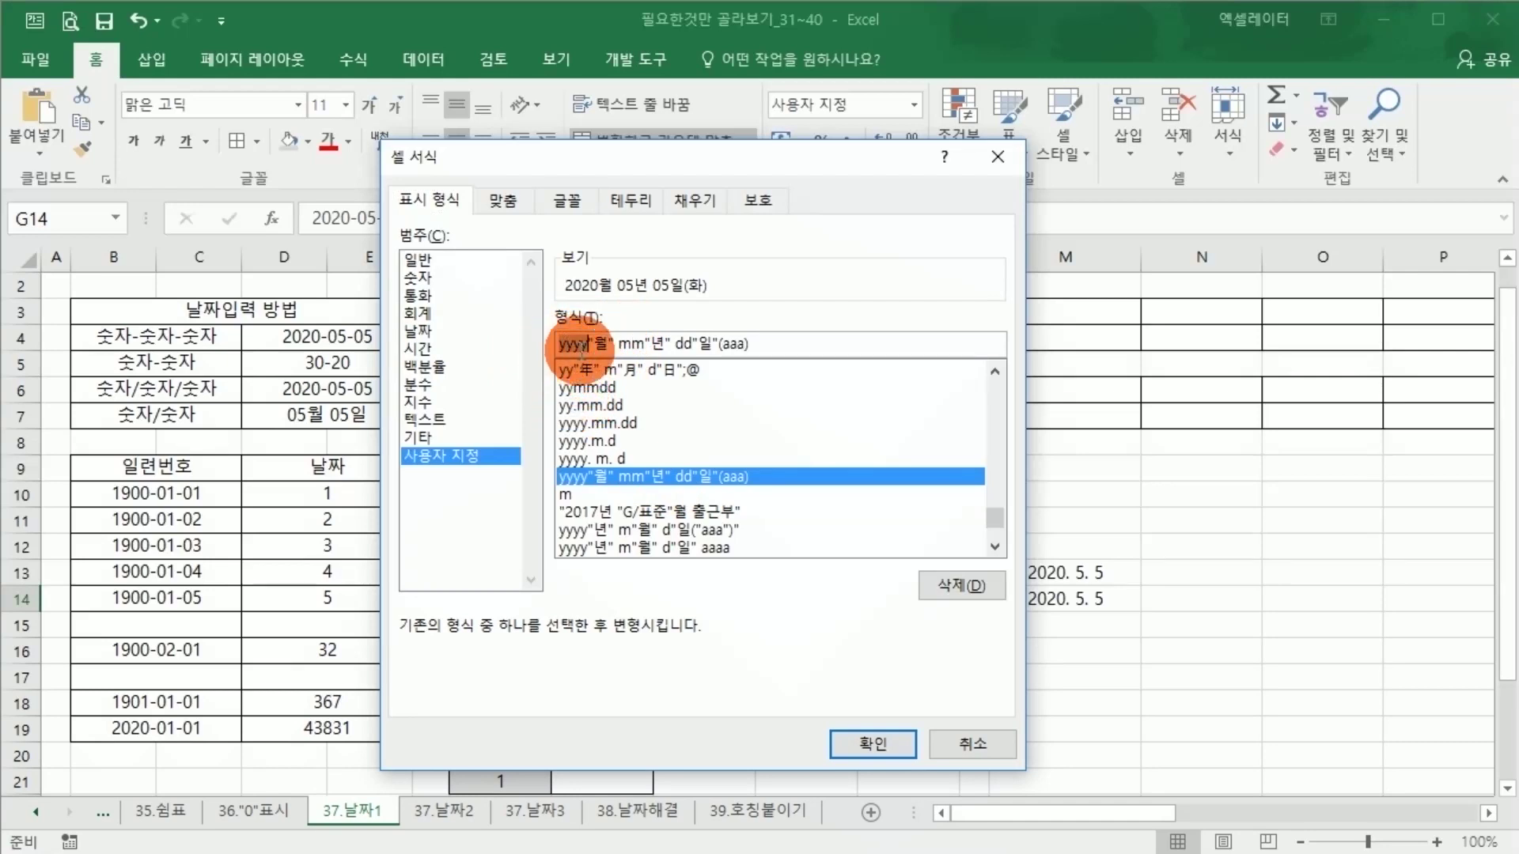
drag(643, 177, 699, 488)
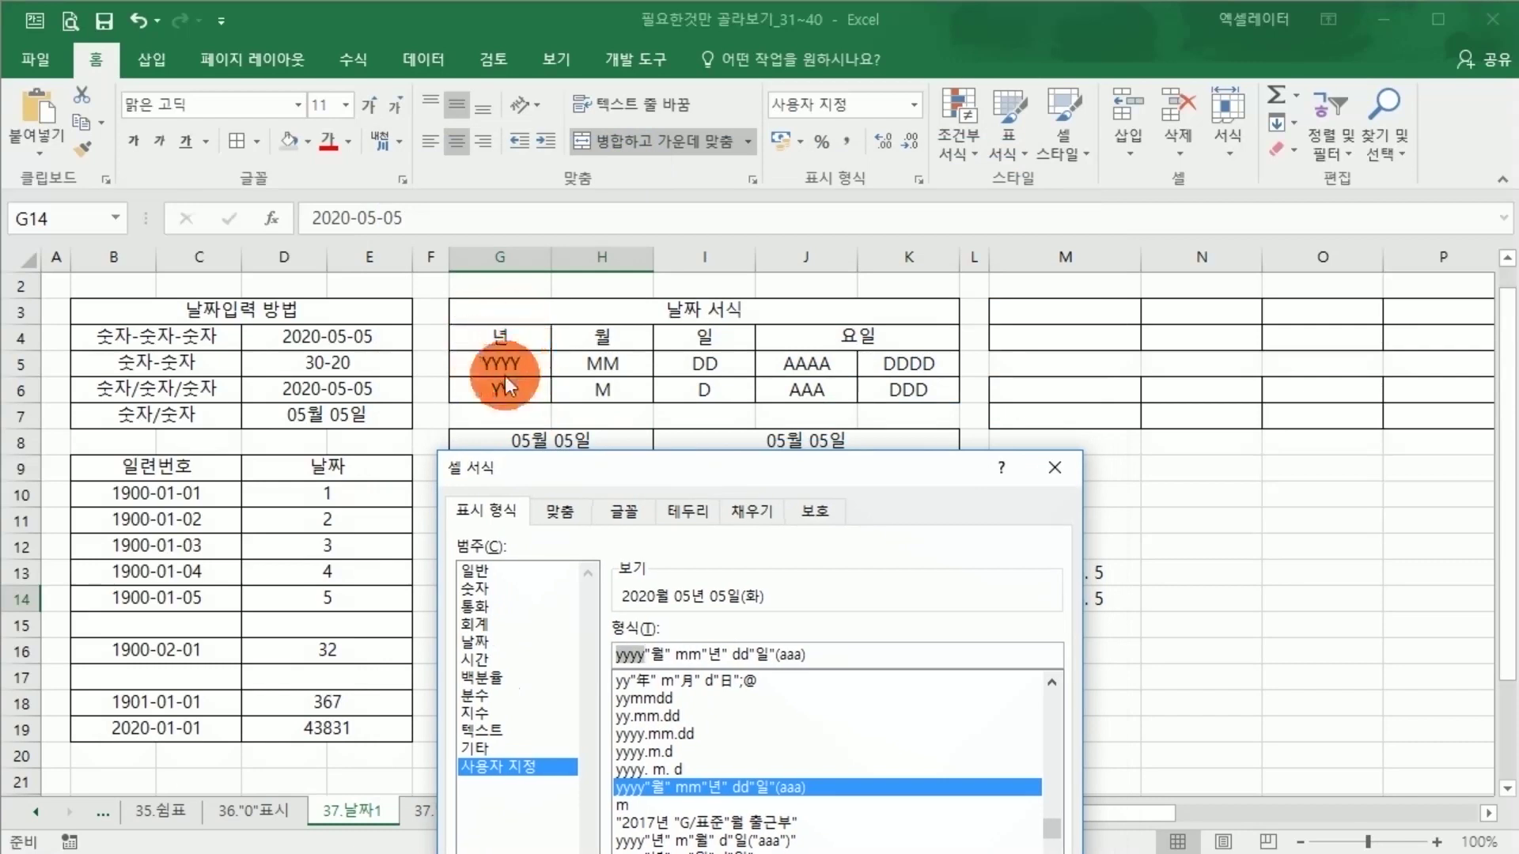
drag(581, 467, 588, 220)
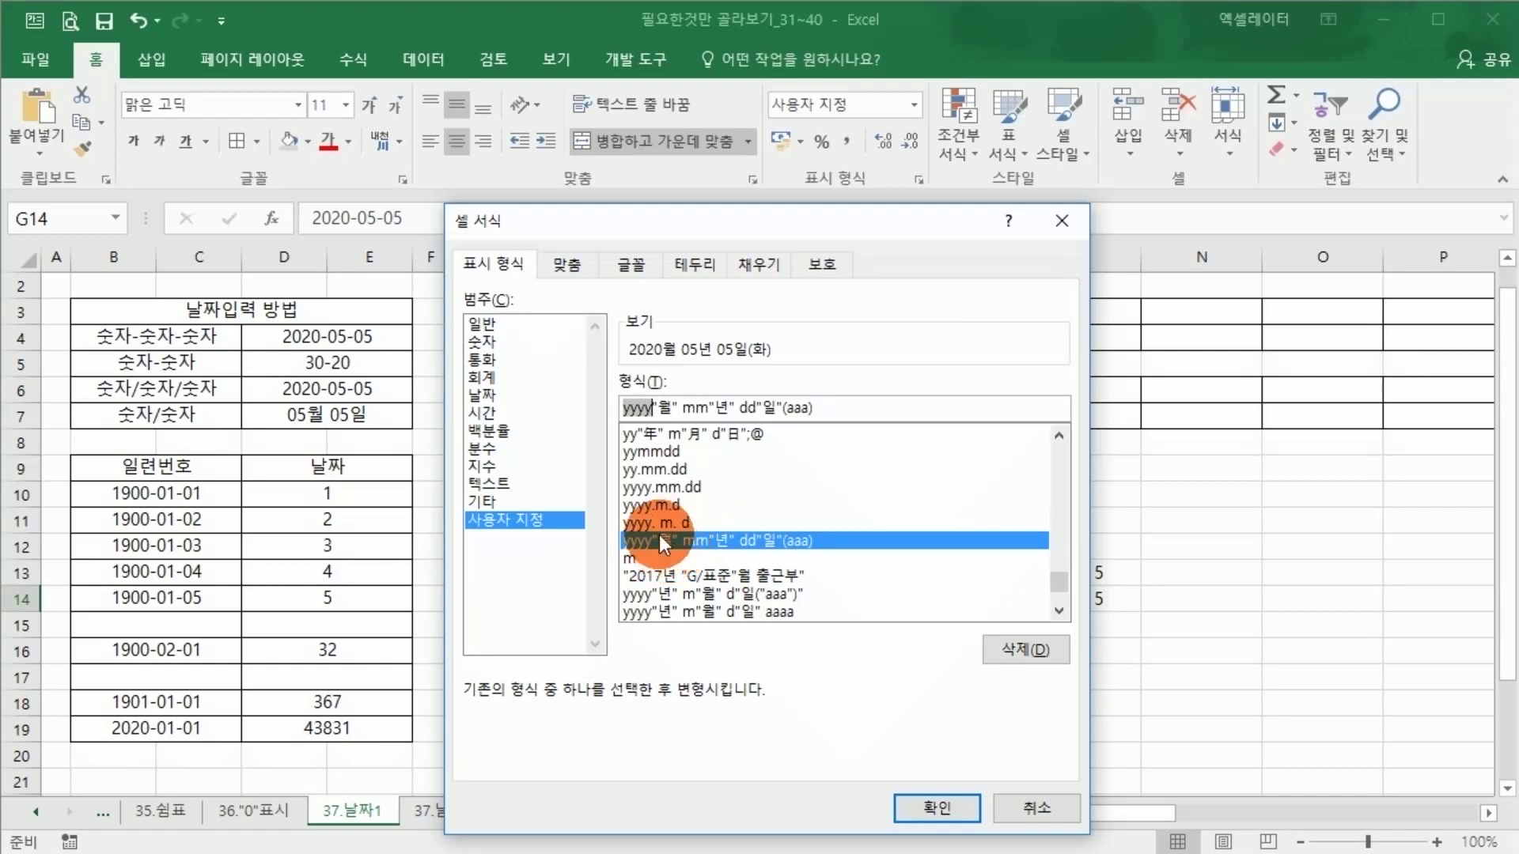
double_click(629, 541)
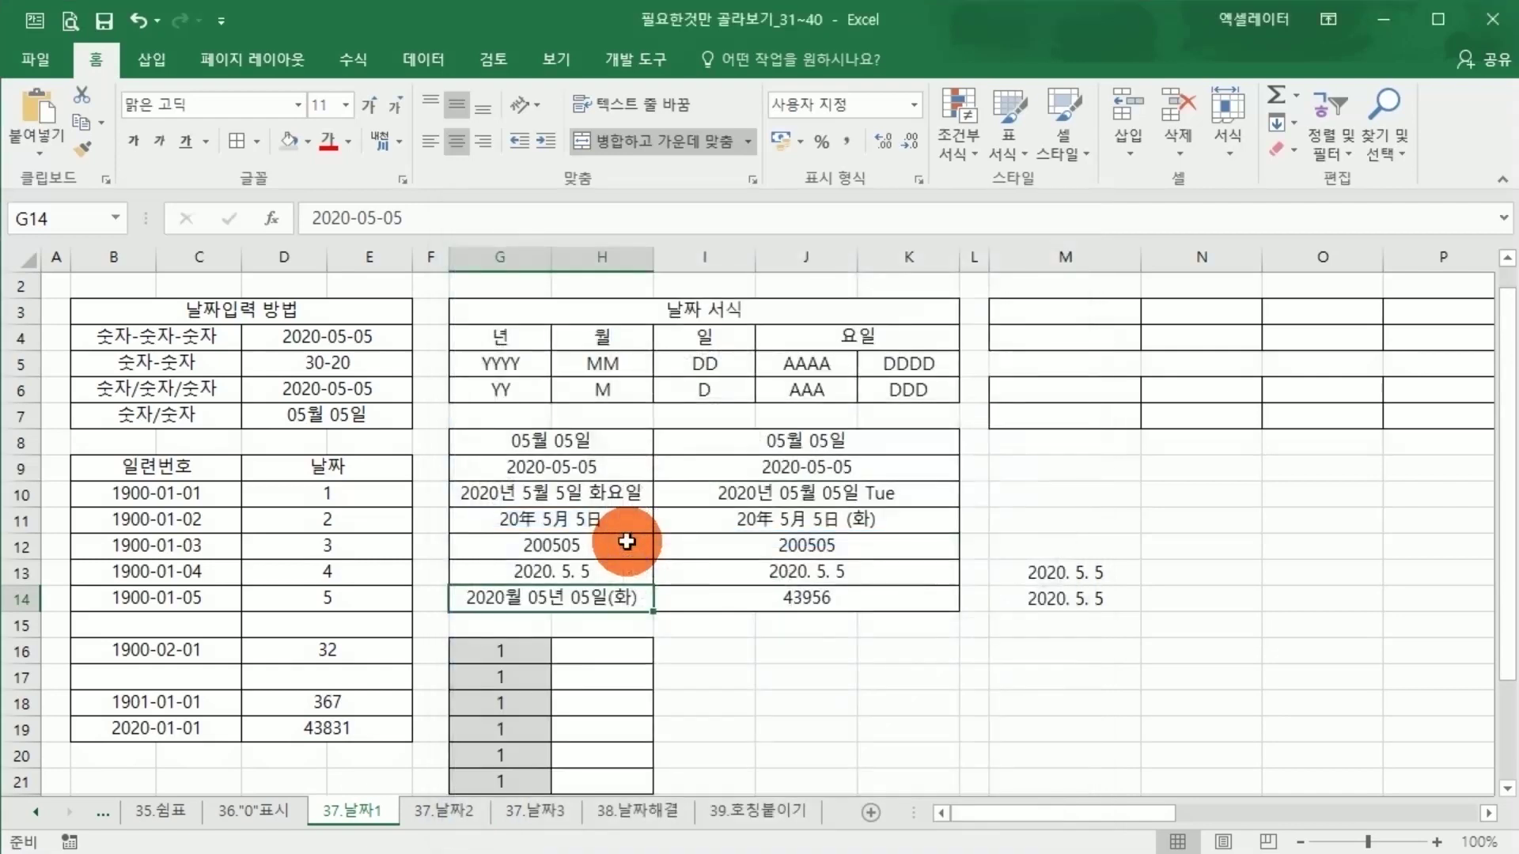
right_click(500, 601)
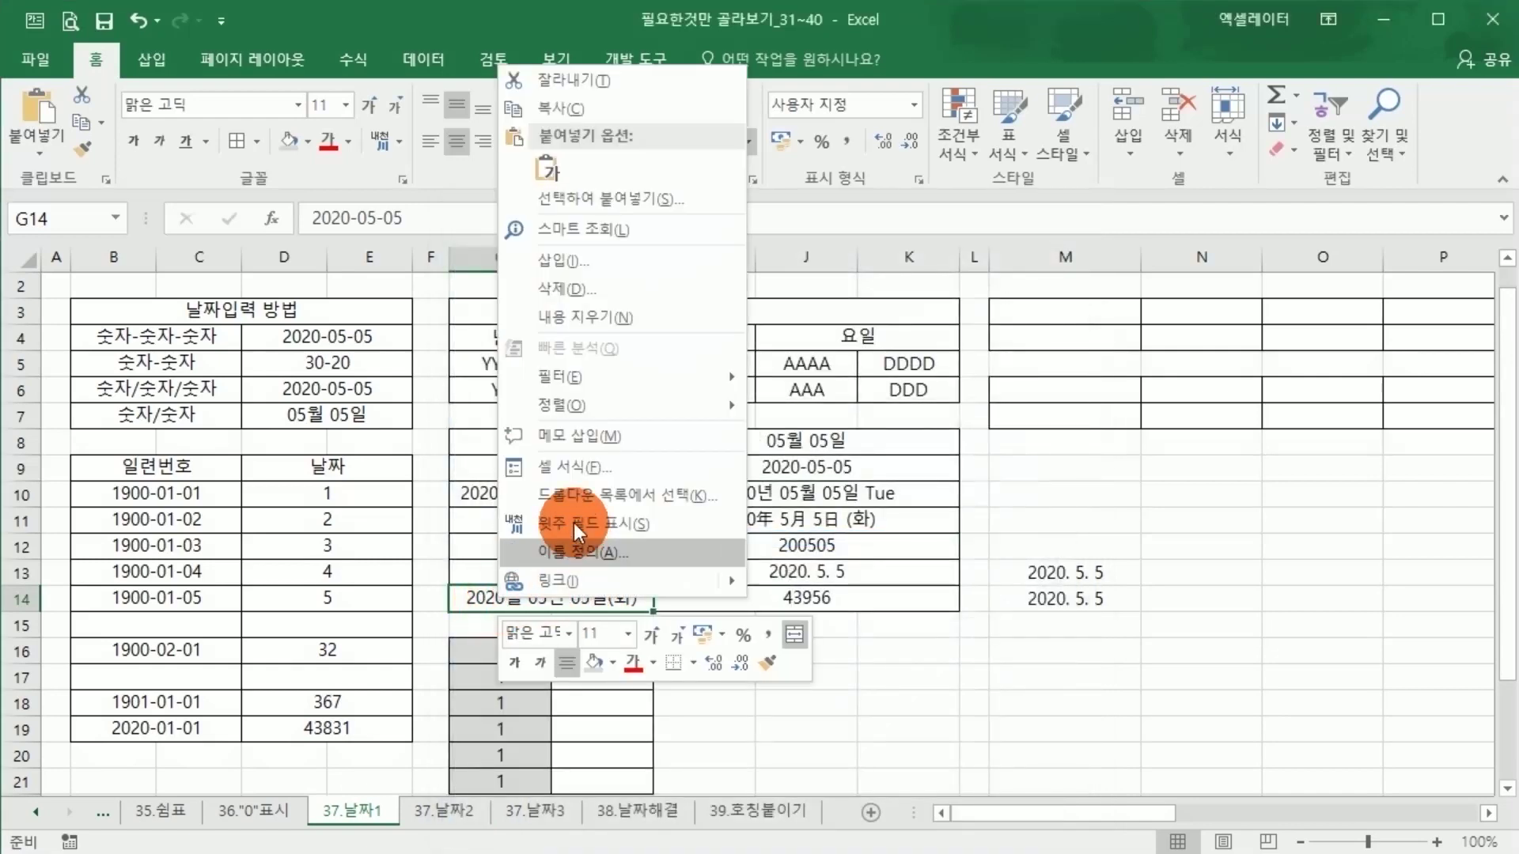
click(574, 467)
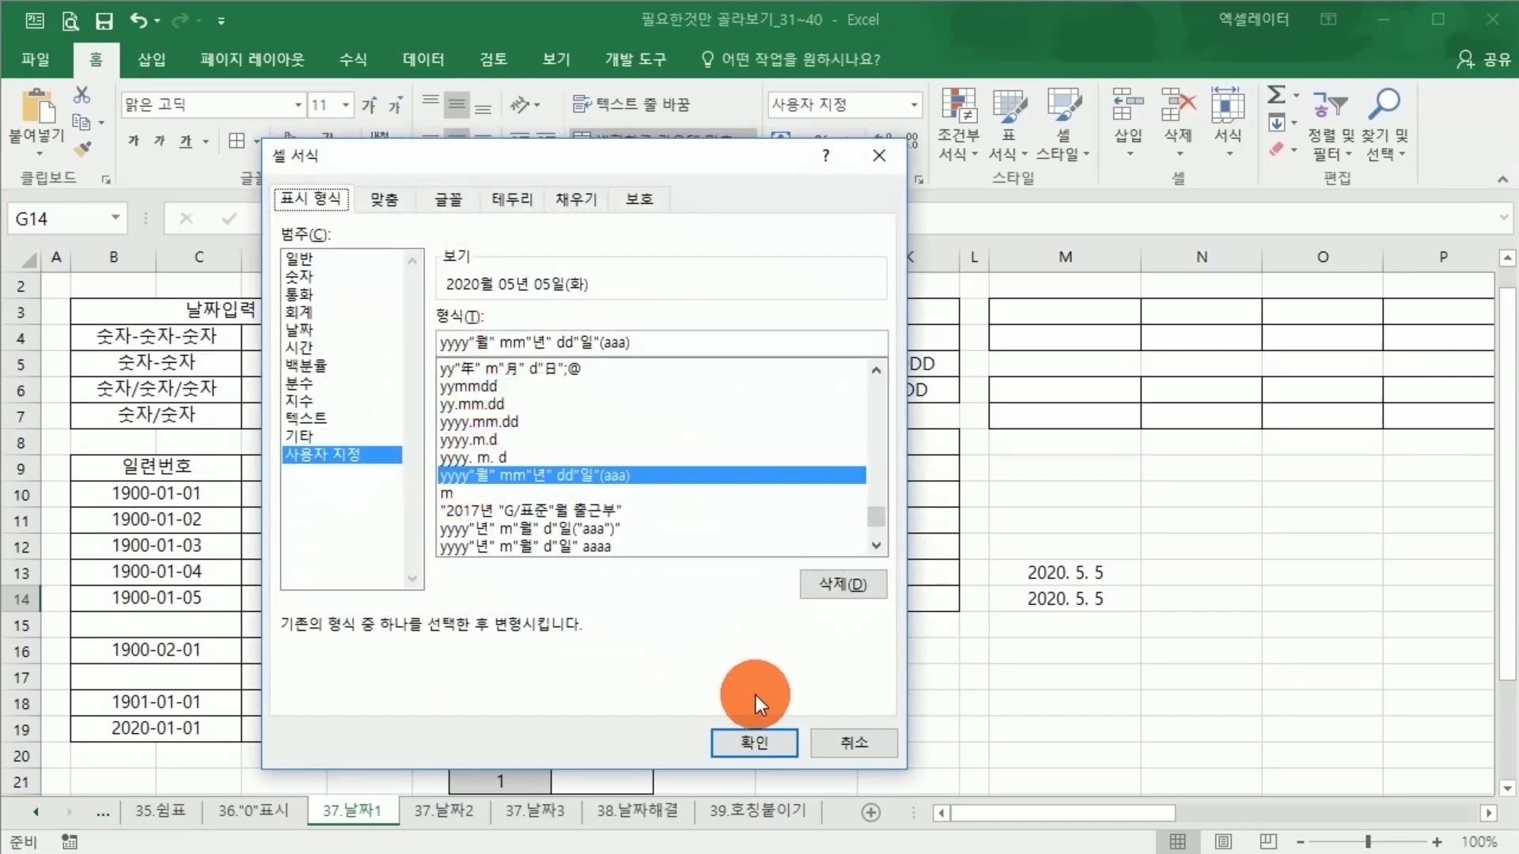
click(754, 742)
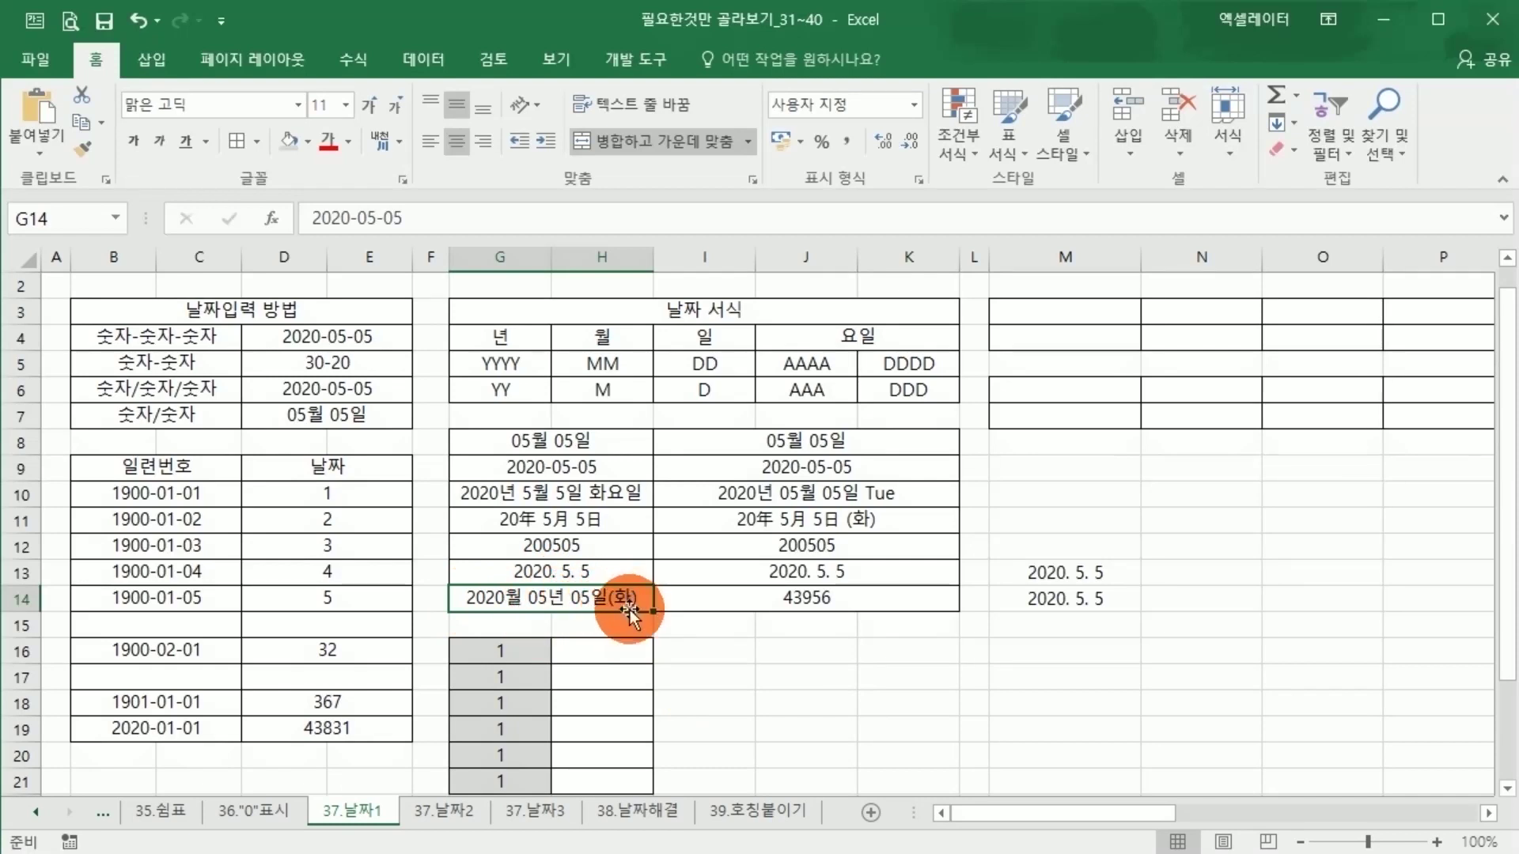
Step: Compare the unformatted serial number in I14 with the date format codes in G5:K6 and the formatted date in G14
click(689, 598)
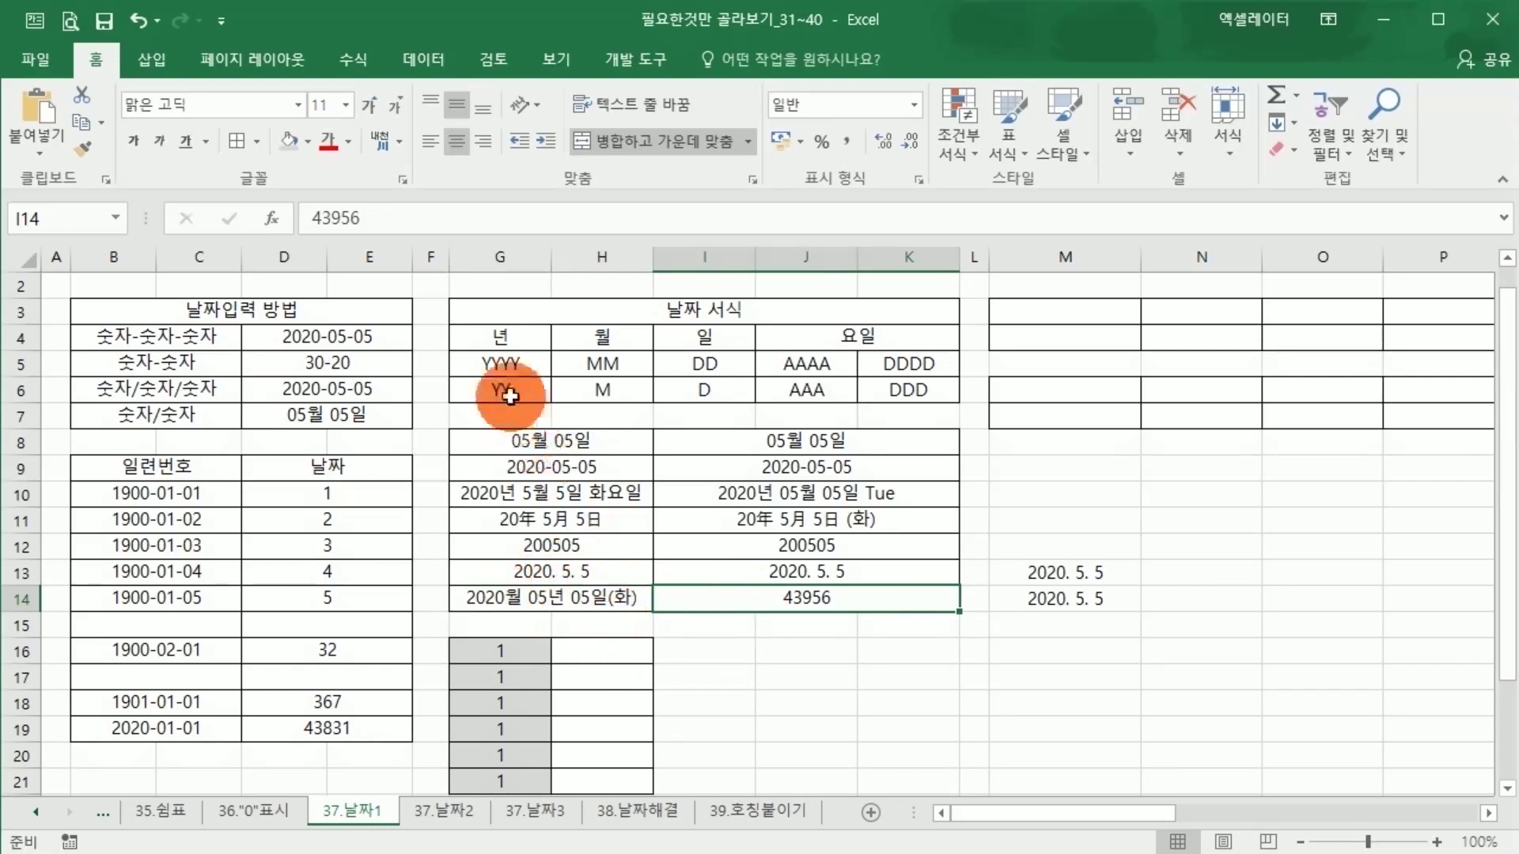
drag(500, 366, 902, 393)
drag(531, 373, 863, 404)
click(793, 613)
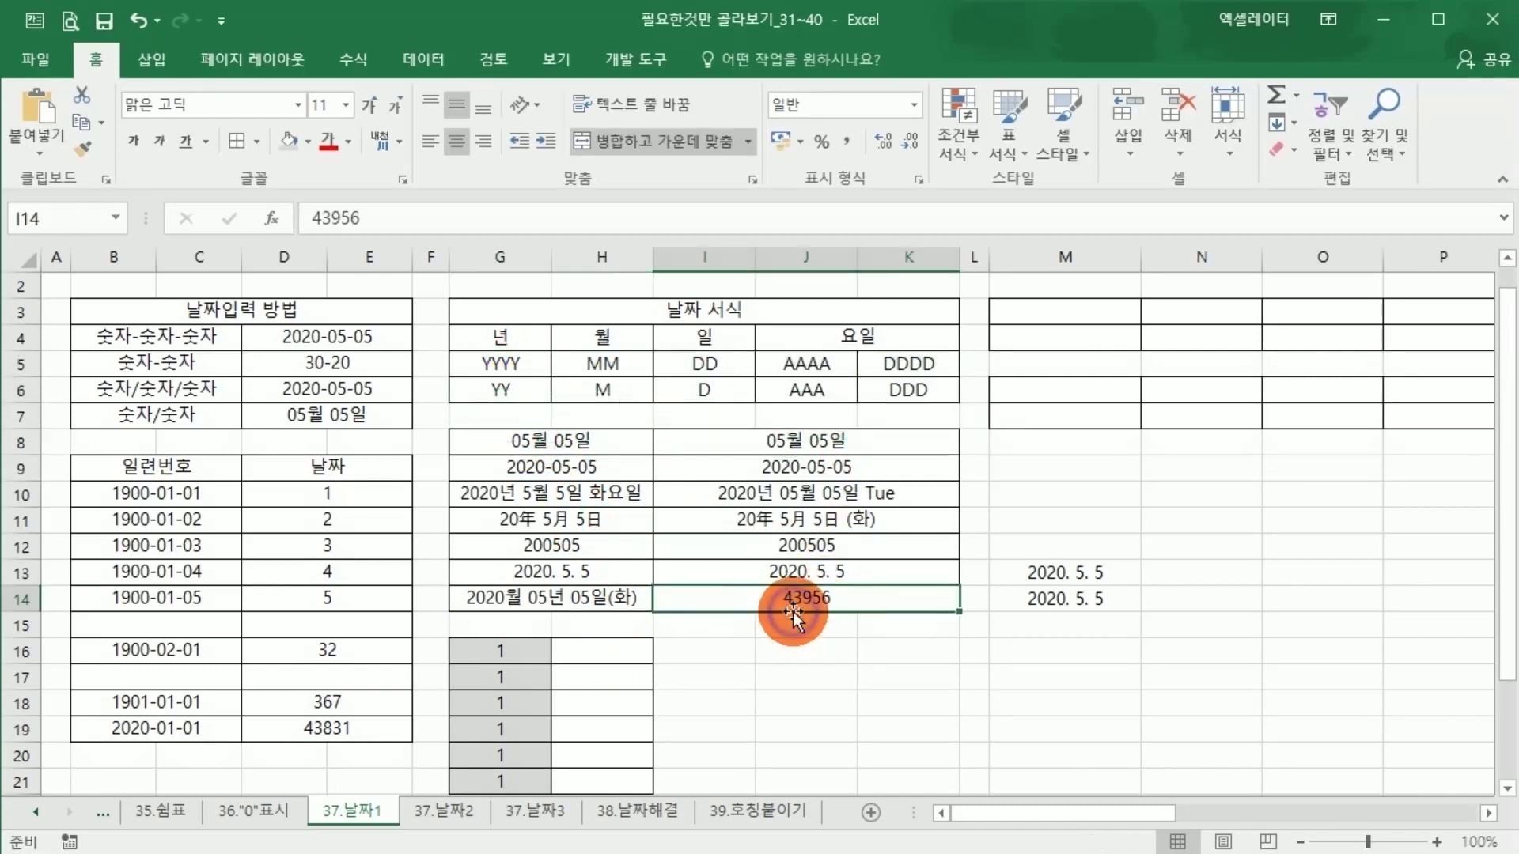
click(522, 591)
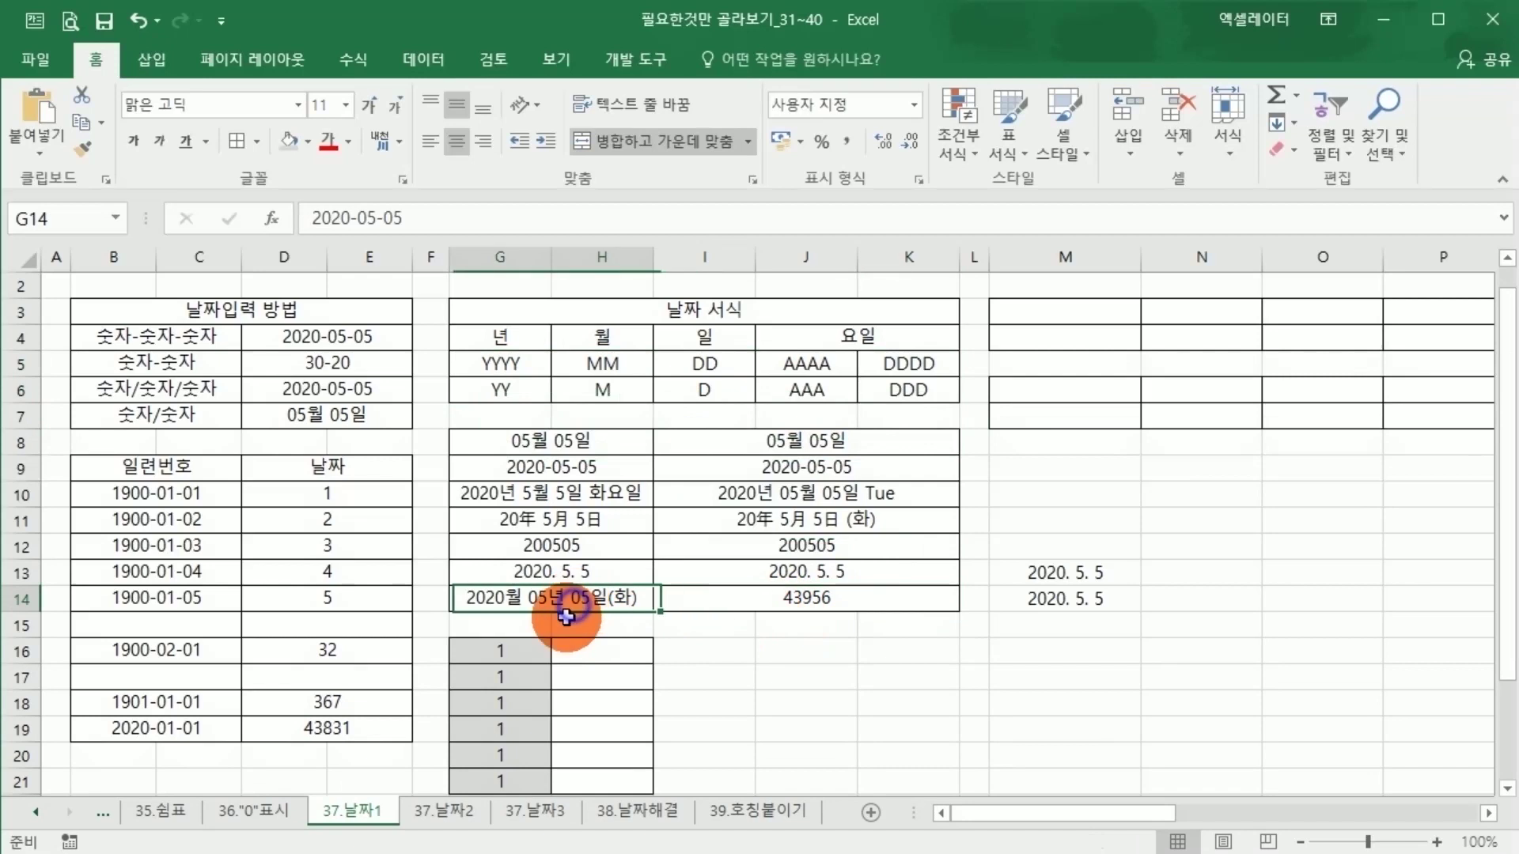
Step: Examine the block G16:H21 and its shaded cells G16:G21 below the date format examples
click(813, 653)
scroll(791, 657, down, 2)
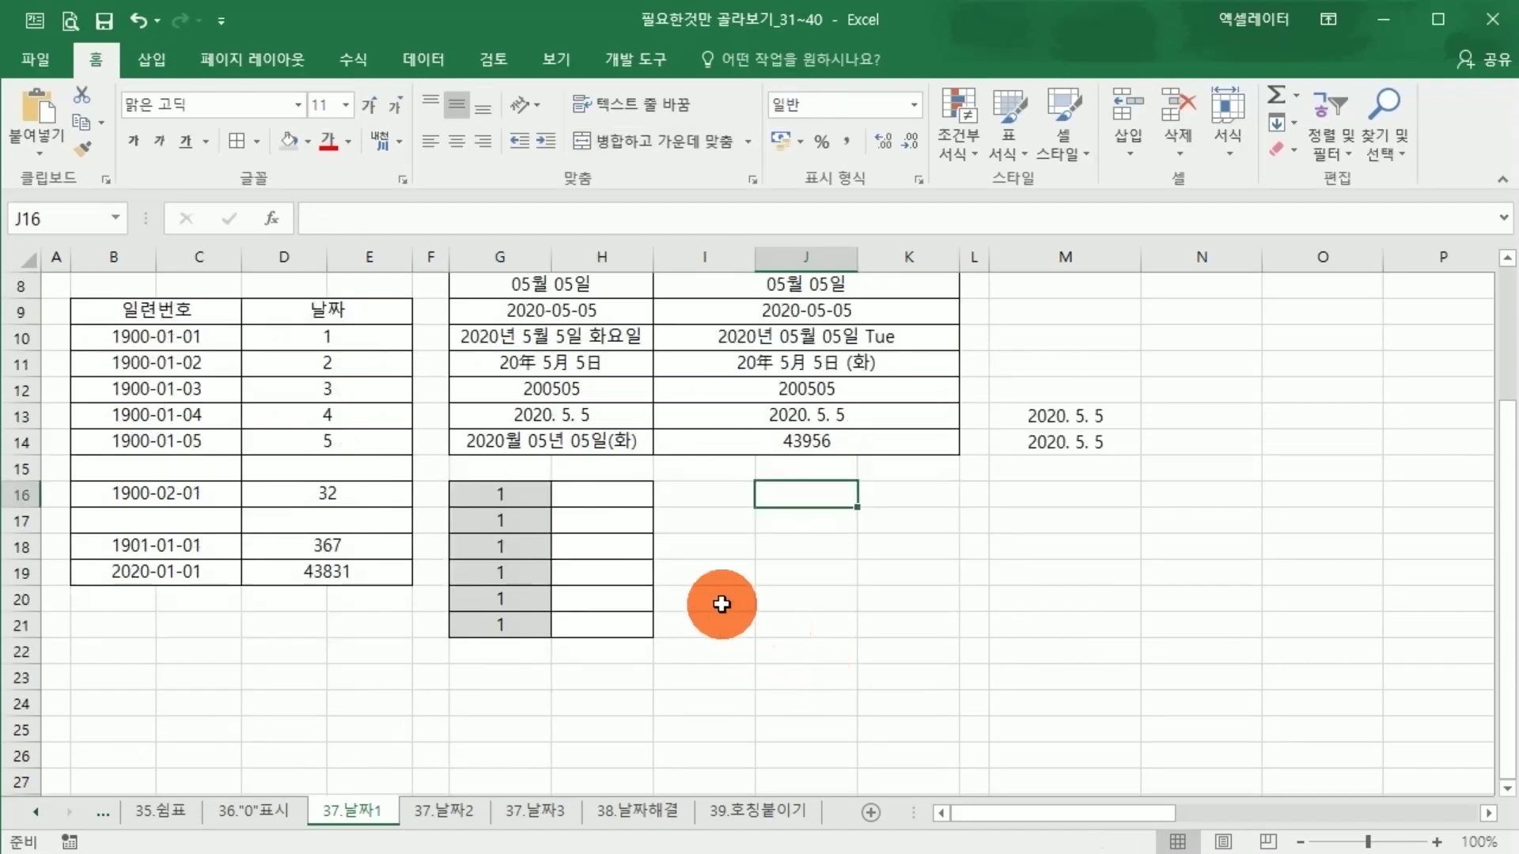
drag(532, 491, 600, 626)
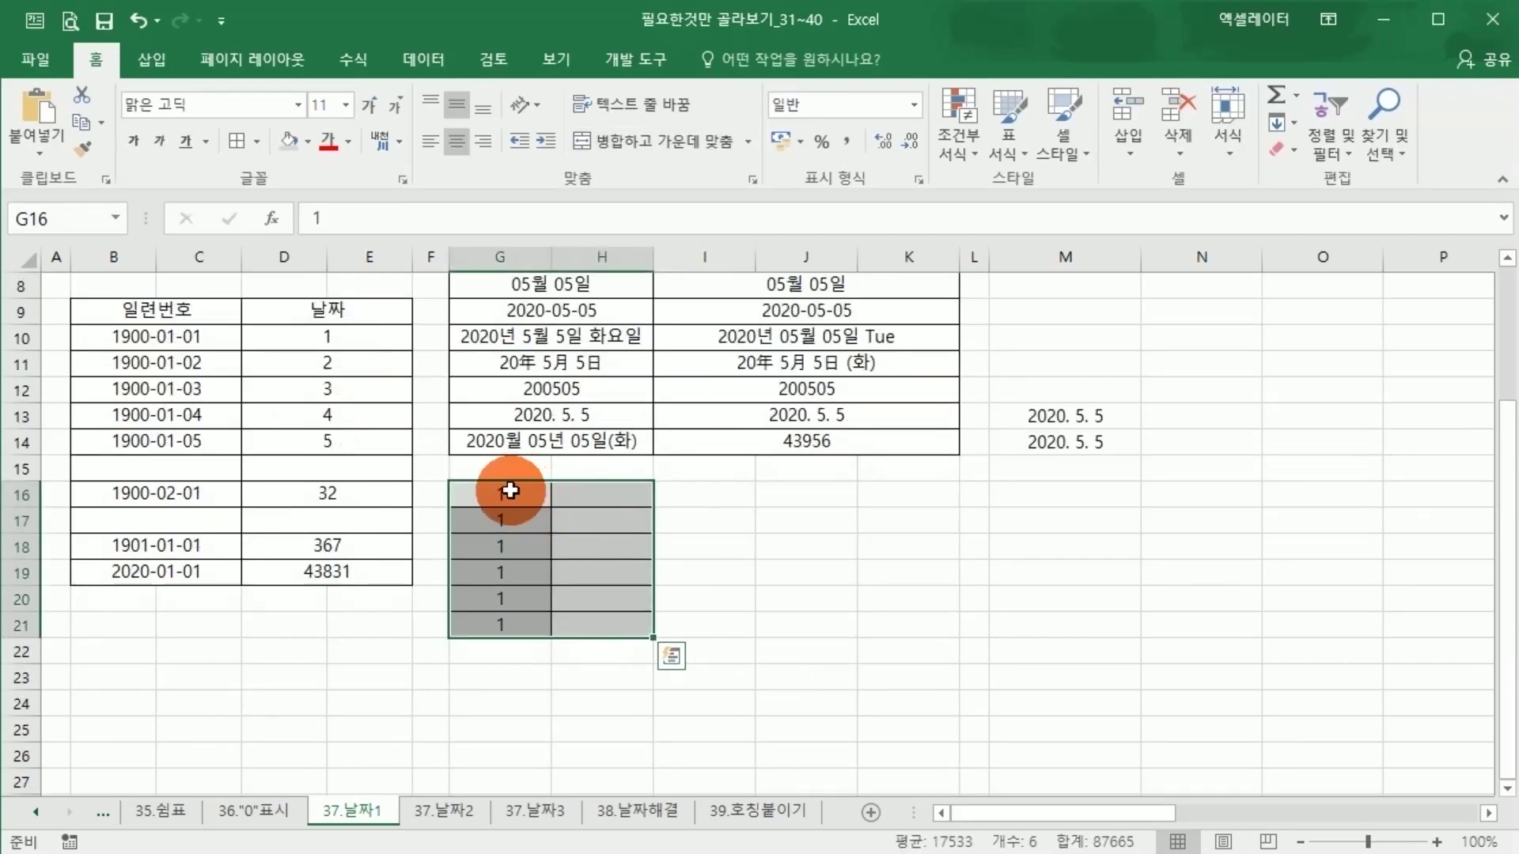
click(542, 695)
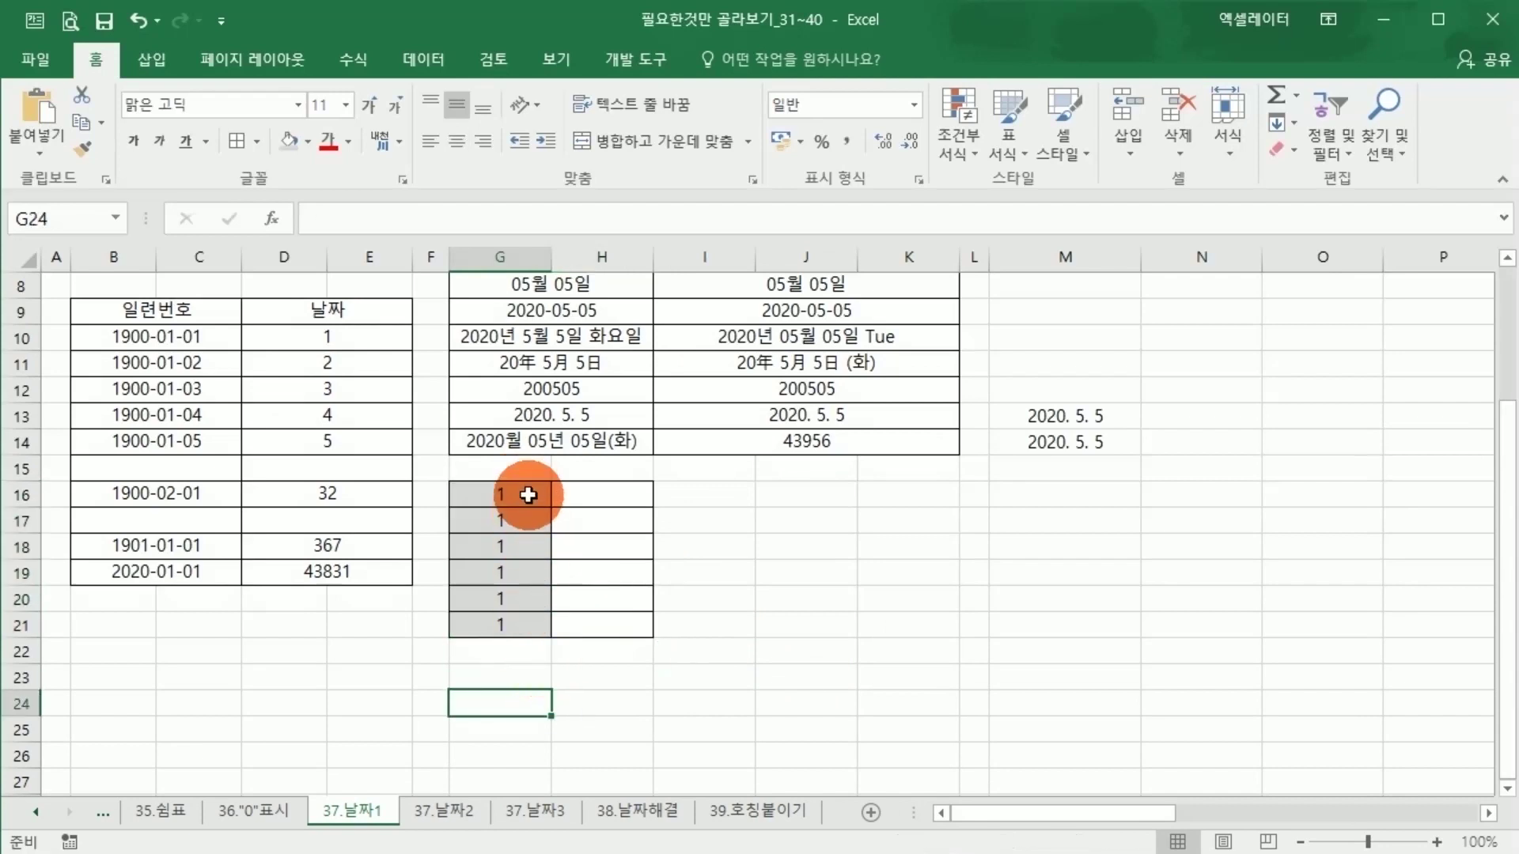
drag(508, 489, 501, 617)
click(509, 680)
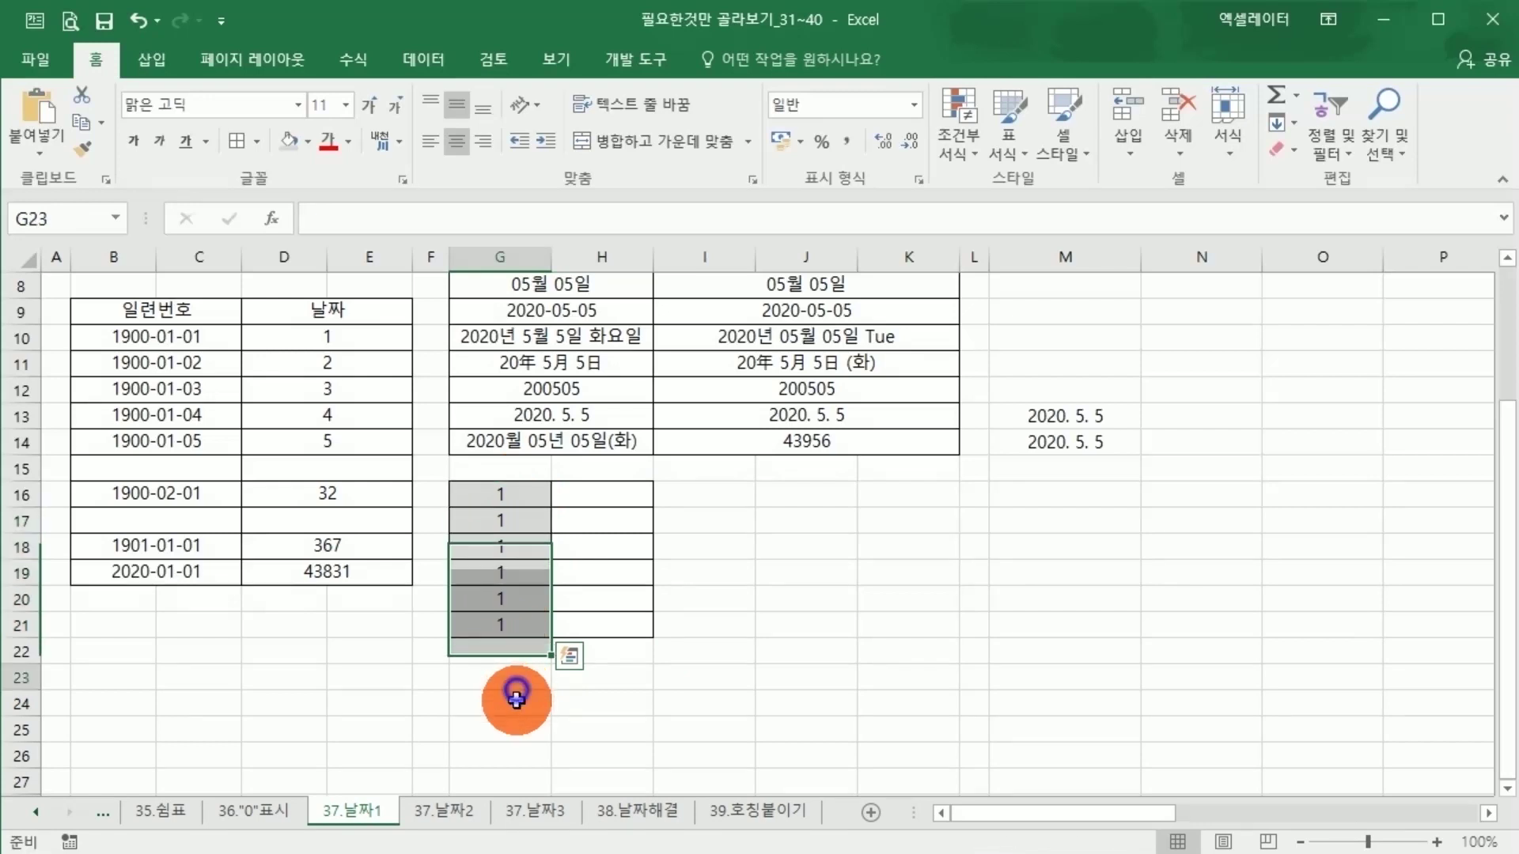
Step: Check the content of G16 and enter the plain number 1 beside it in H16
click(528, 493)
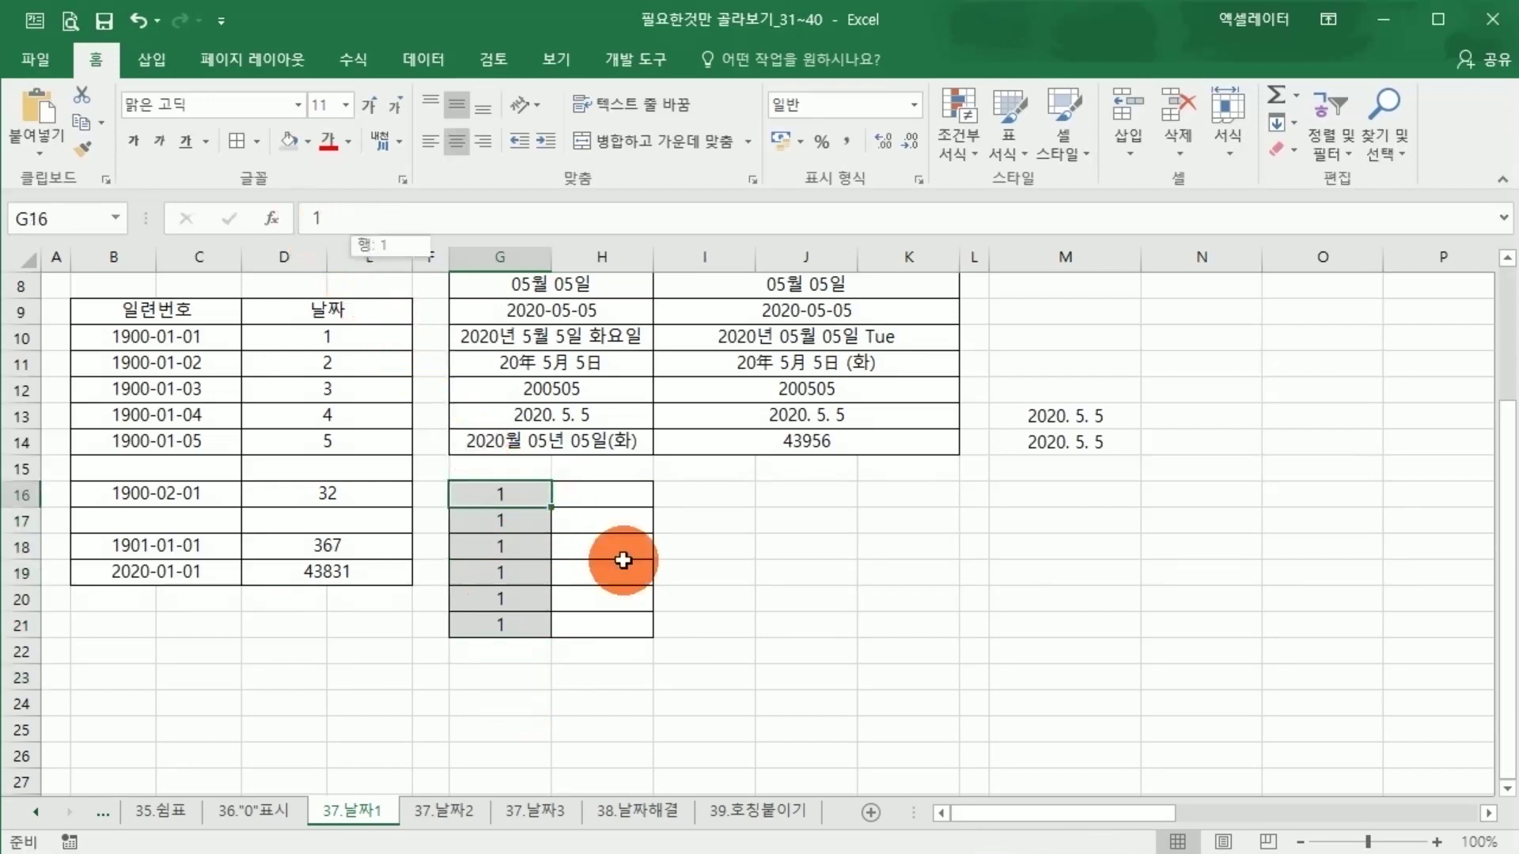
click(597, 488)
text(1)
key(Return)
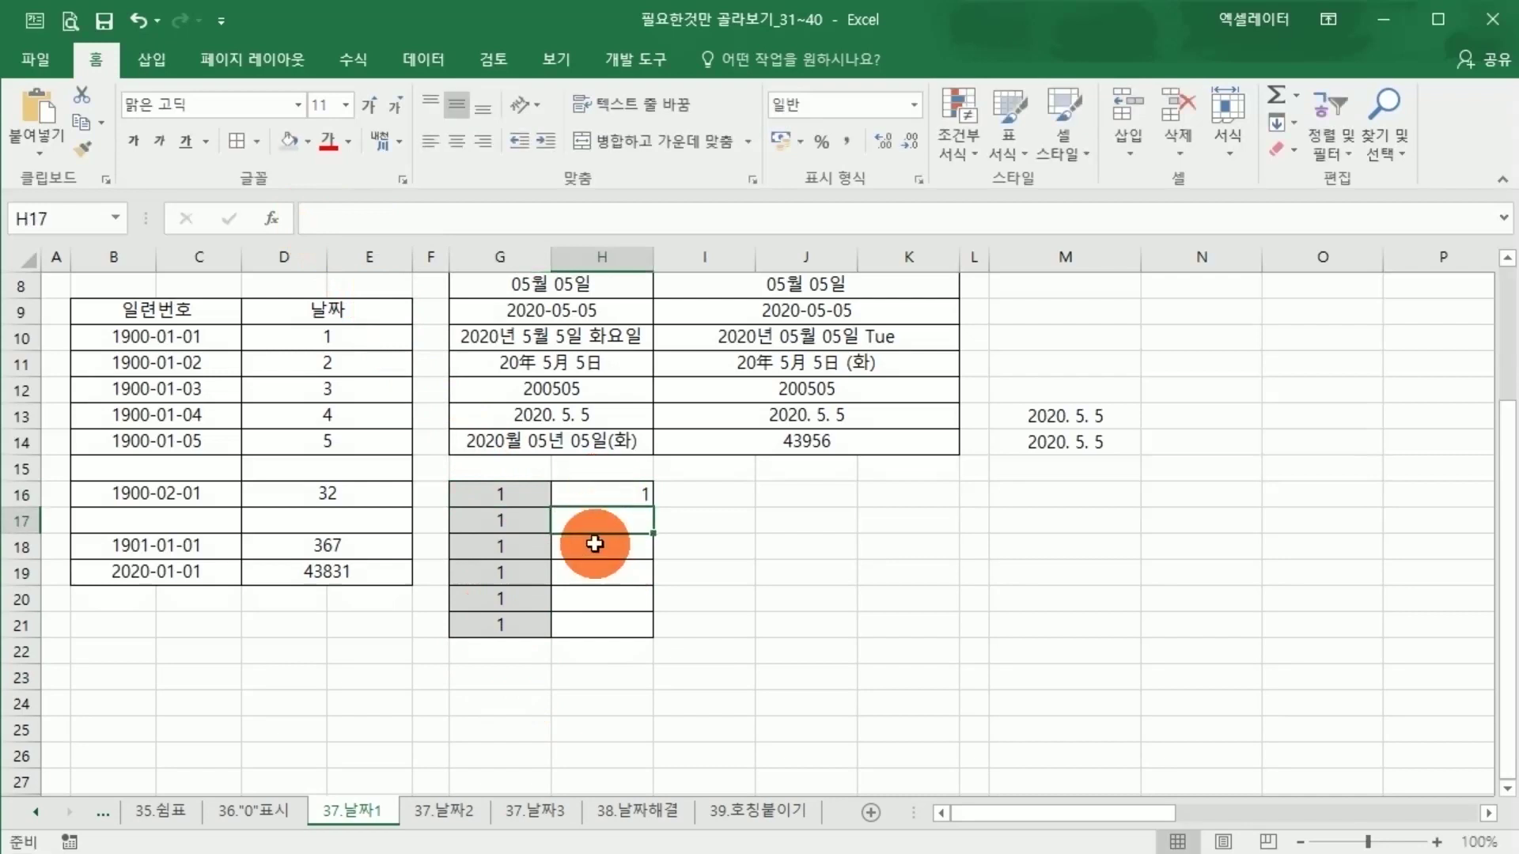
Step: Check the LEFT formula in G17 and change its source value in G16 to 2
click(510, 521)
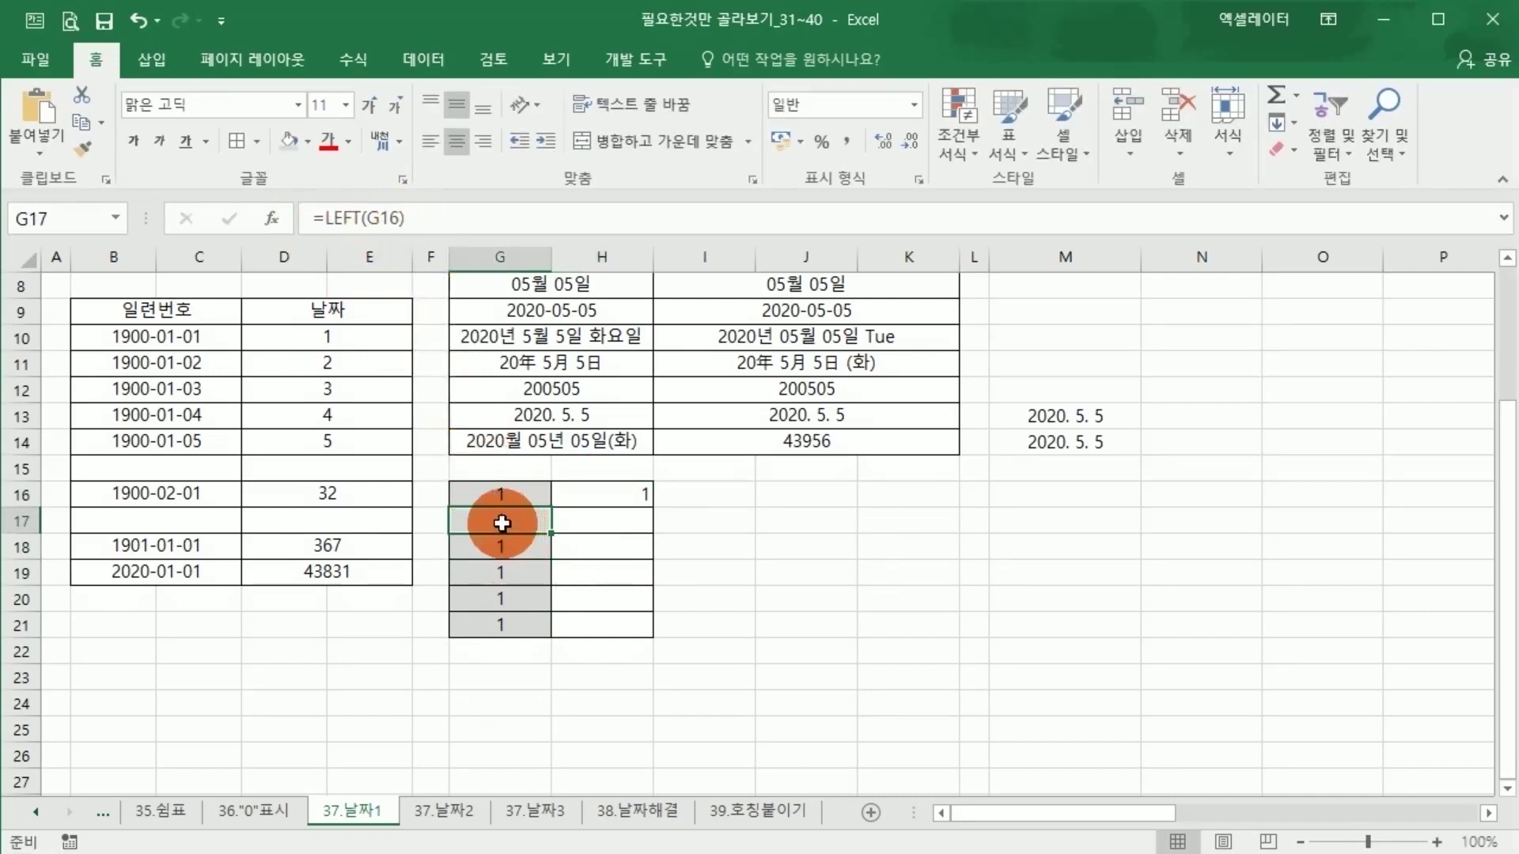
click(505, 491)
text(2)
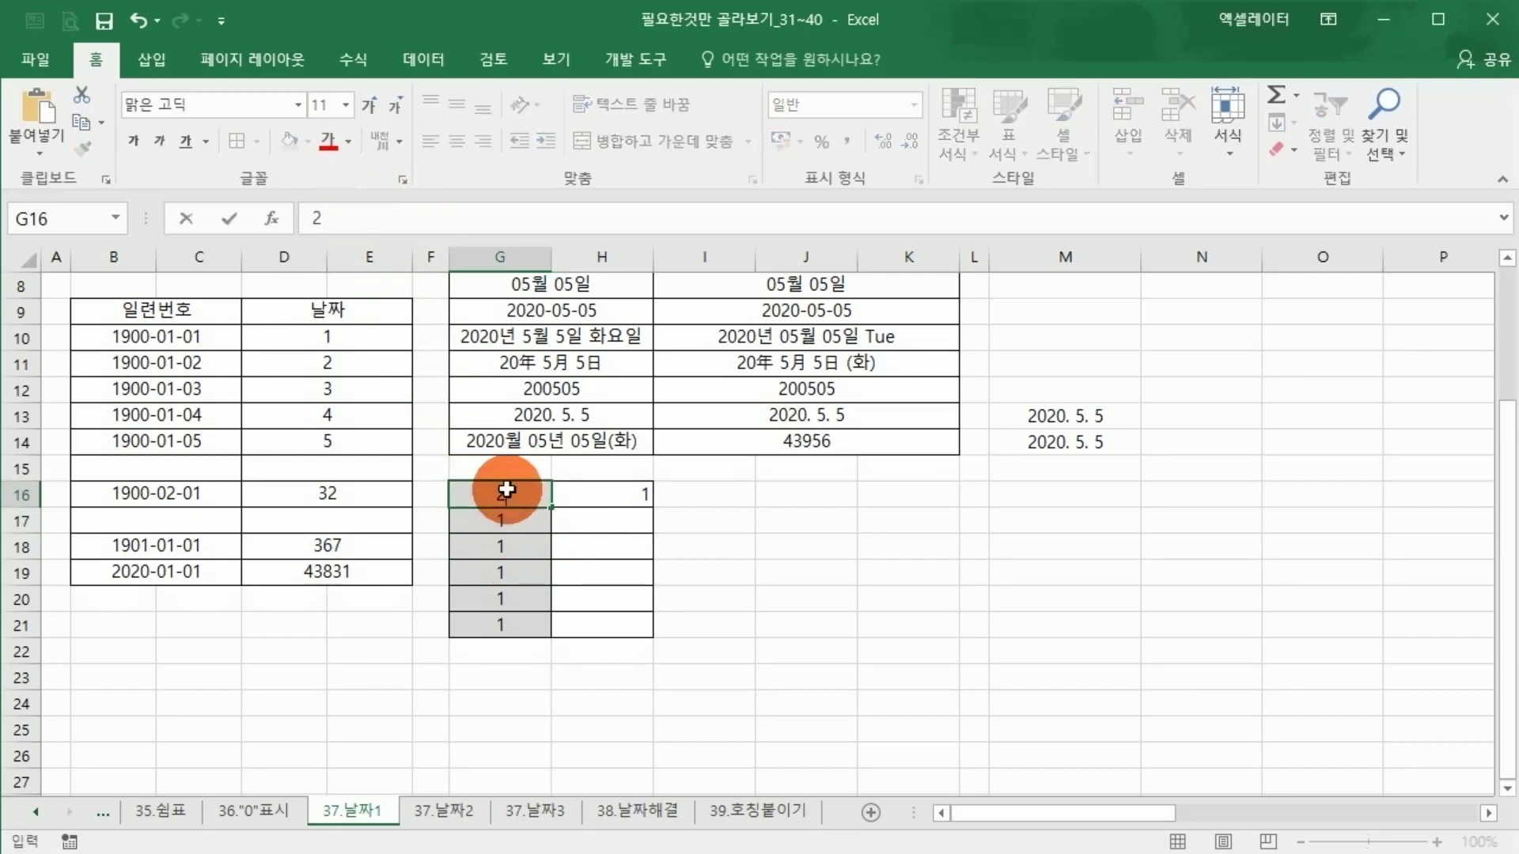
key(Return)
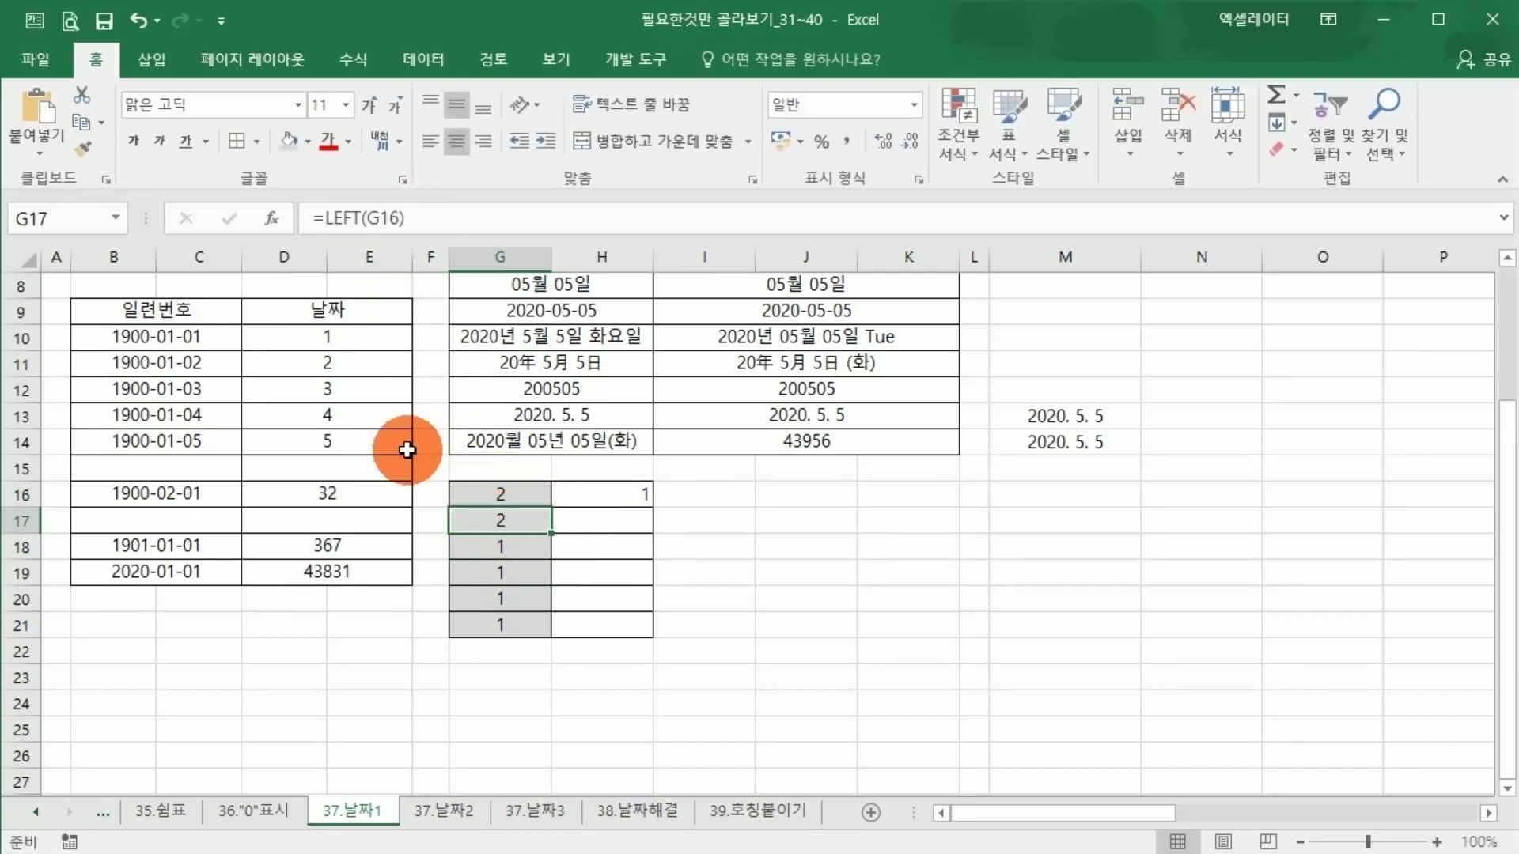
Step: Inspect the WEEKDAY formula in G18 and the cell D10 that it refers to
click(501, 545)
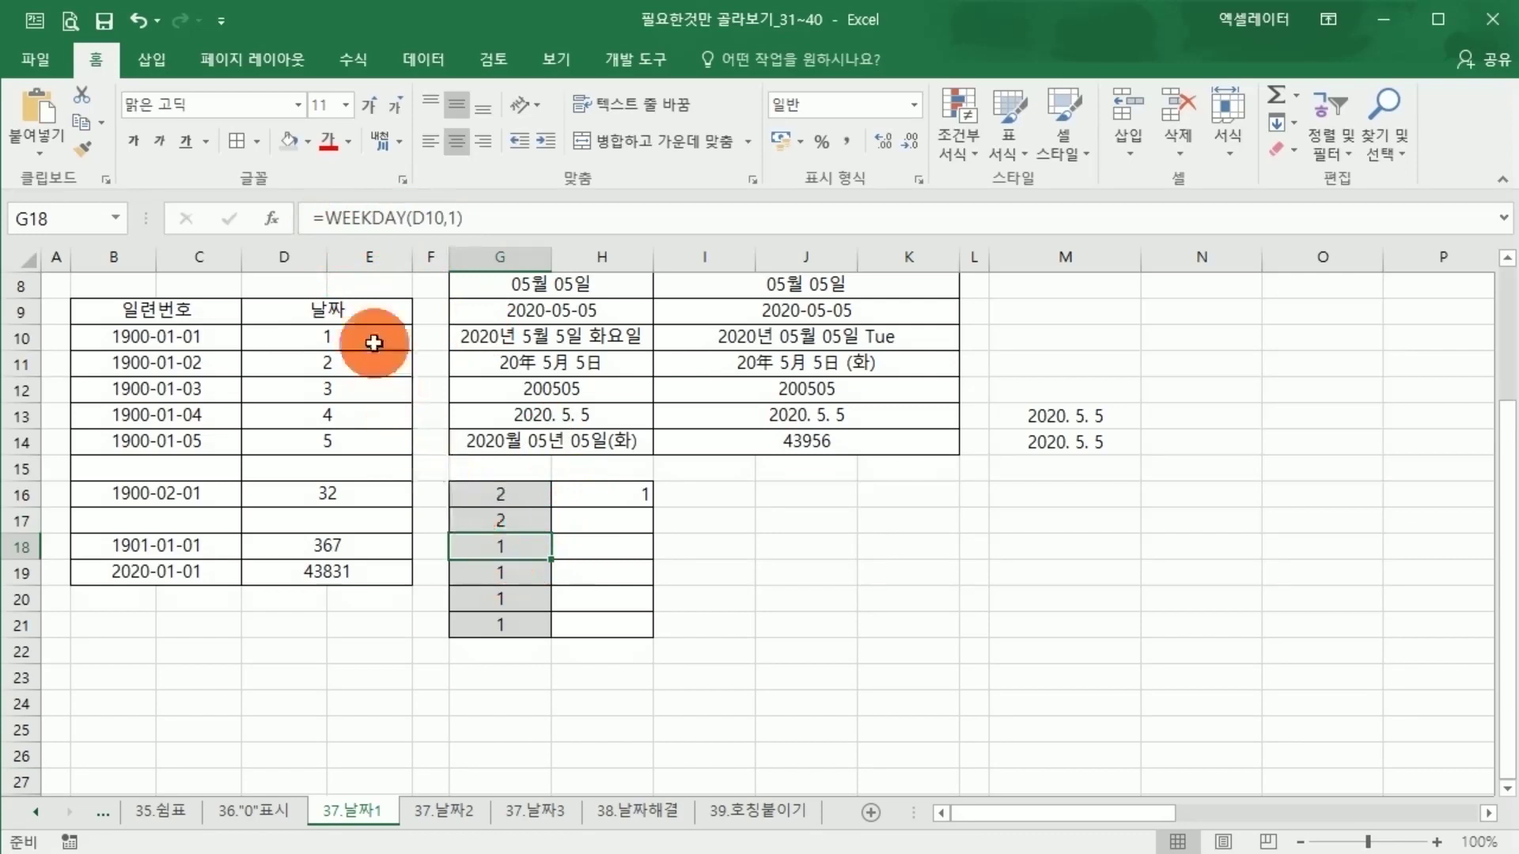
drag(326, 215, 467, 219)
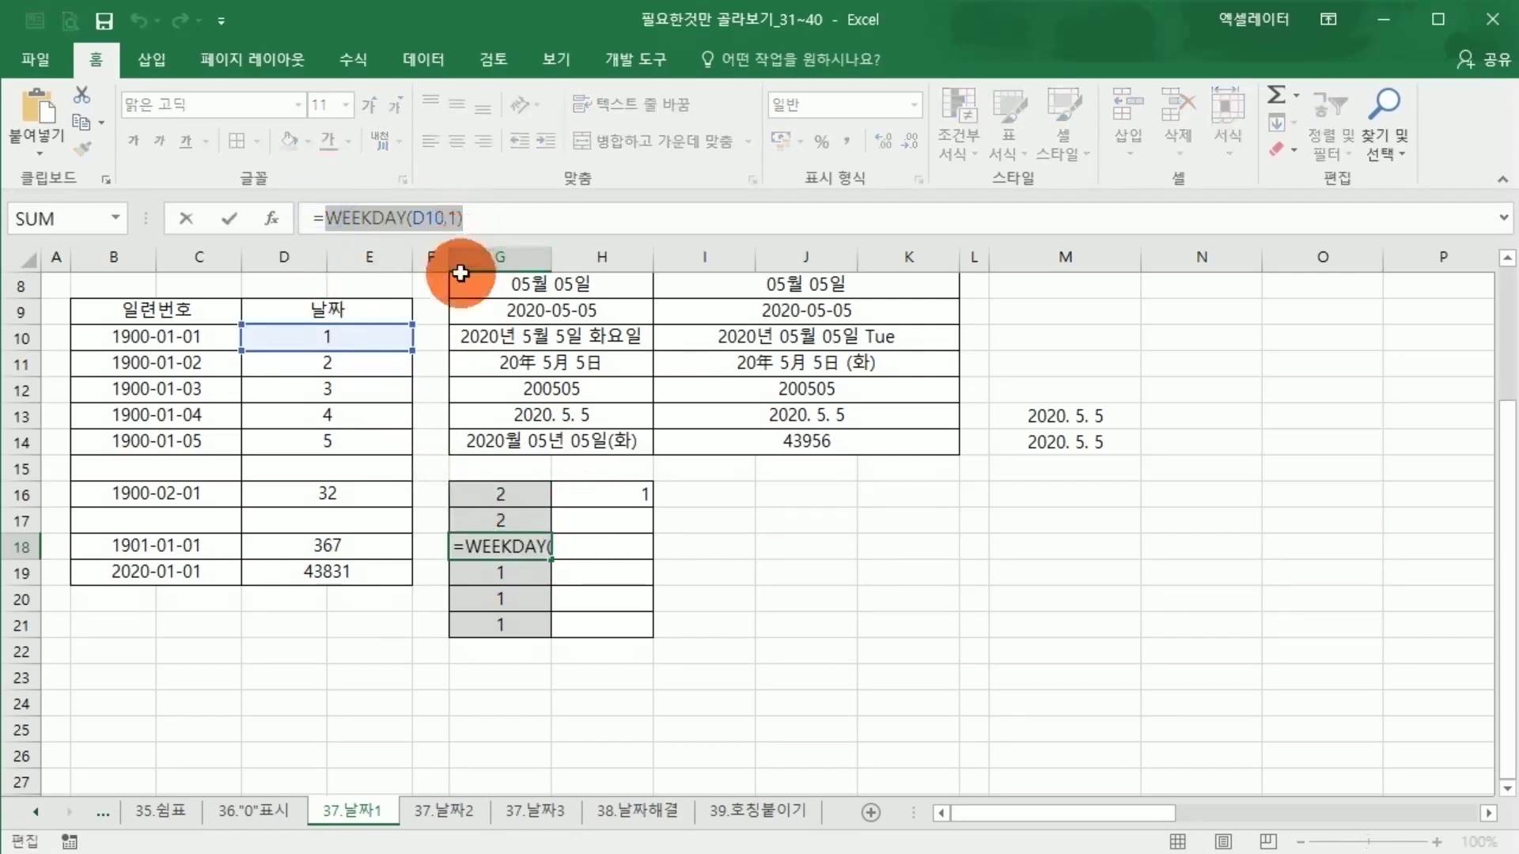
key(Return)
click(501, 546)
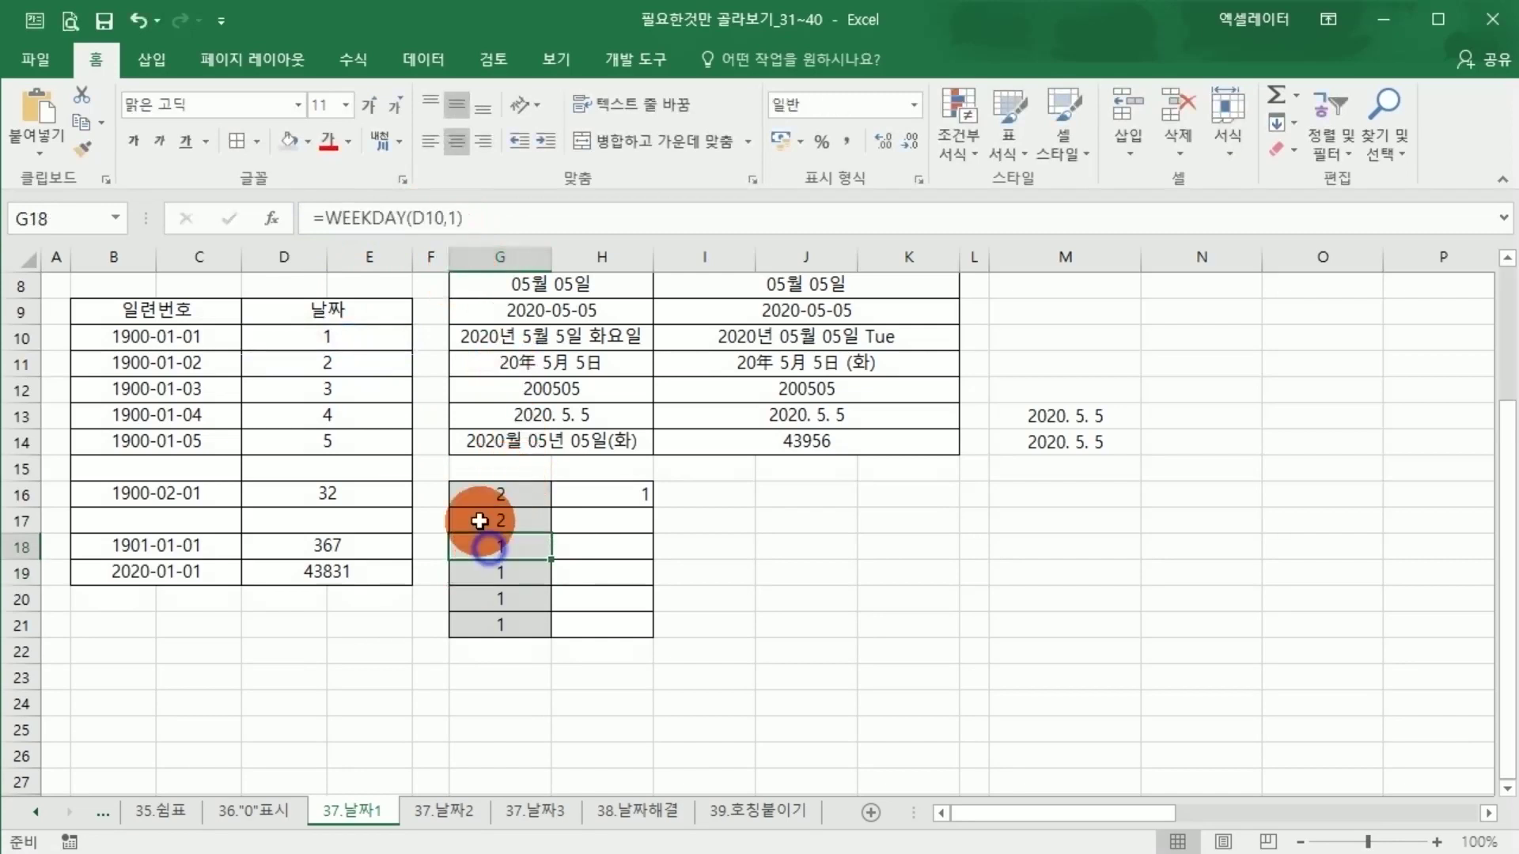
click(327, 337)
click(508, 554)
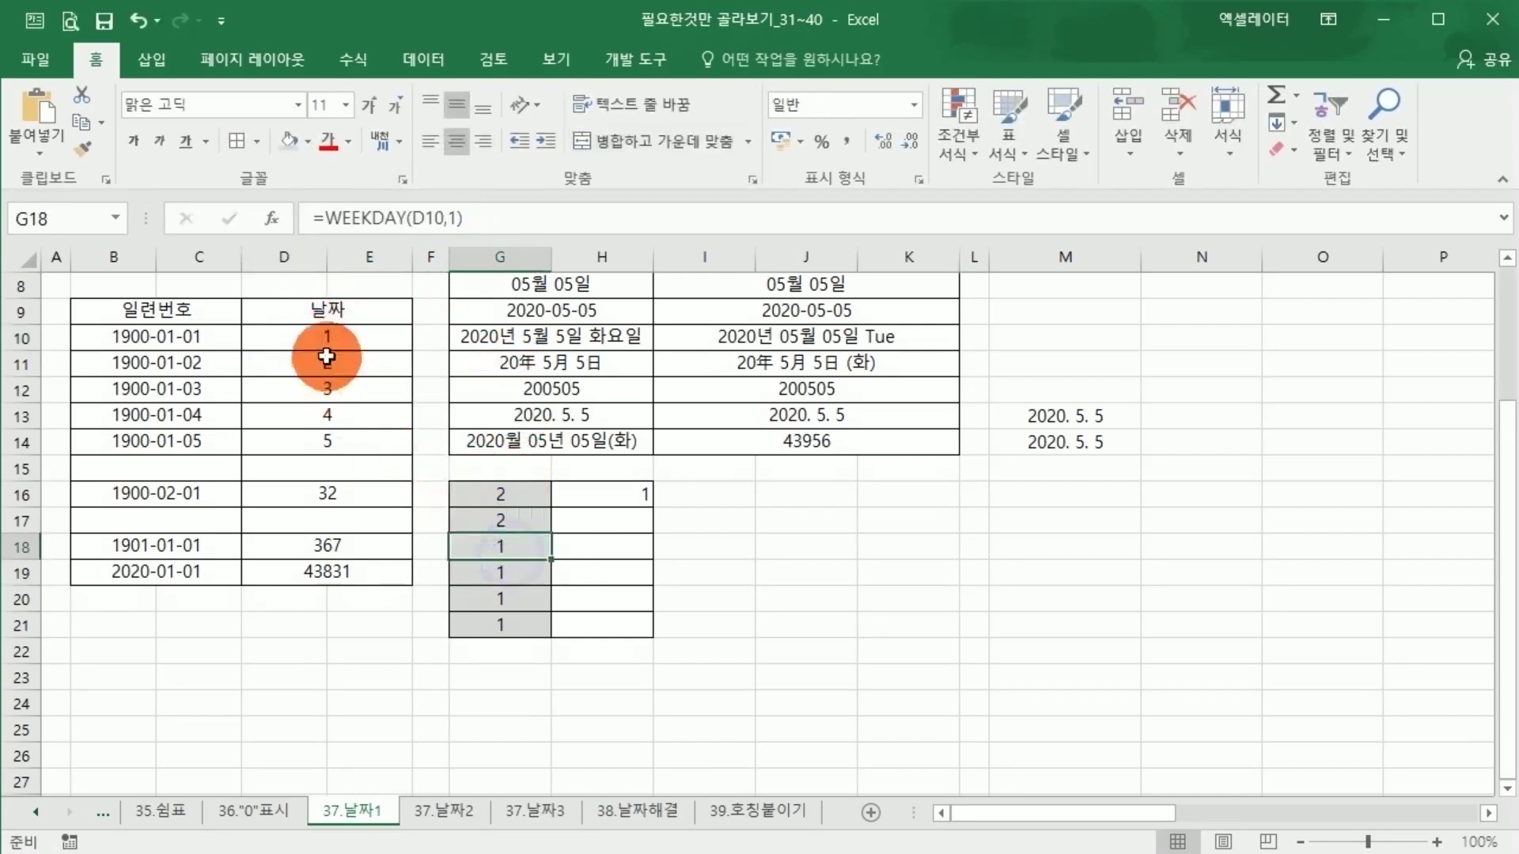
click(328, 337)
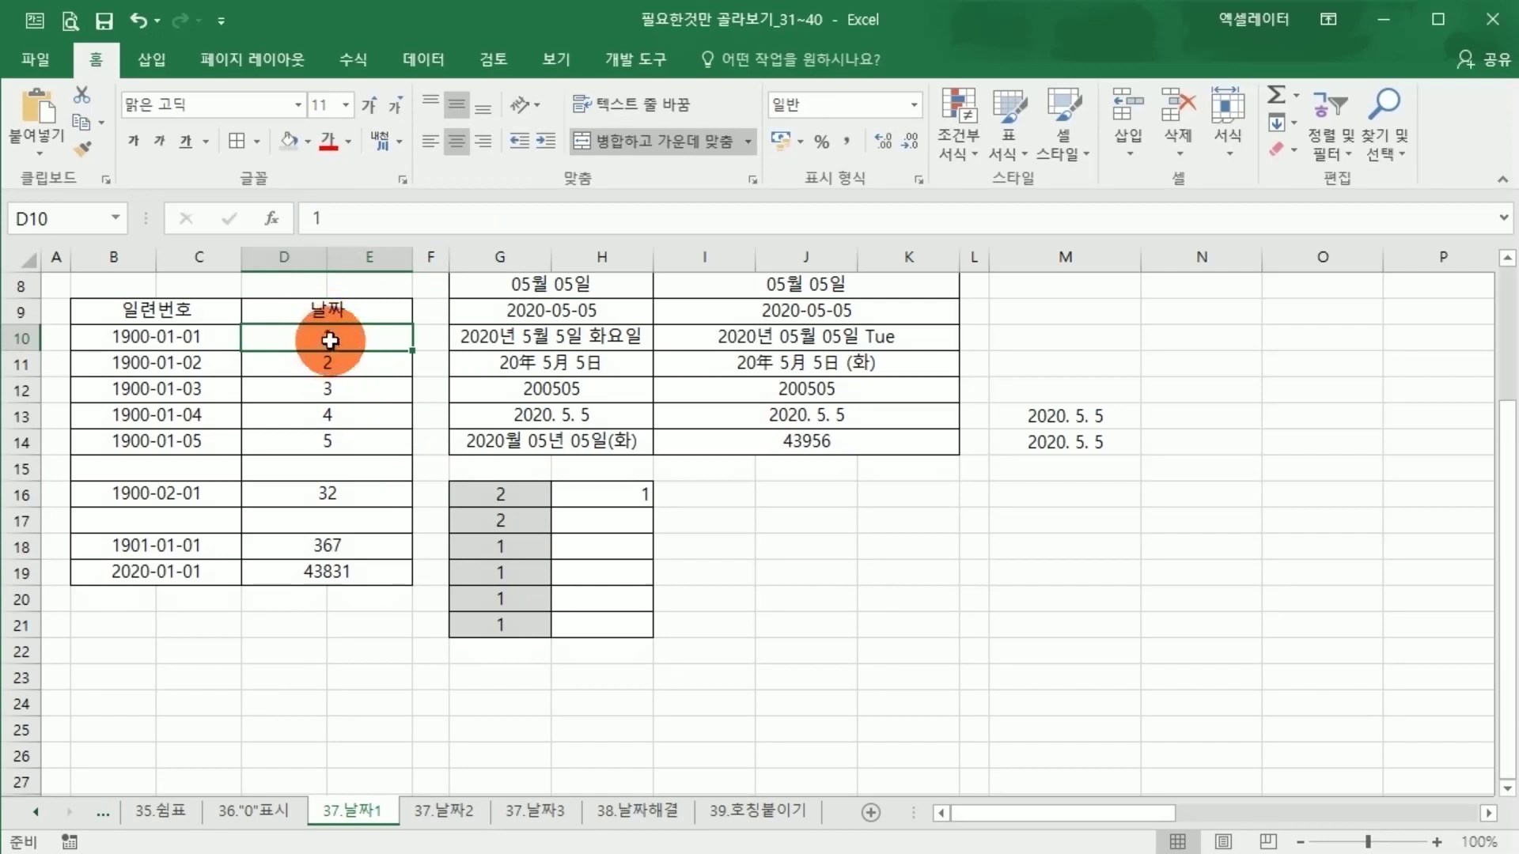
click(501, 545)
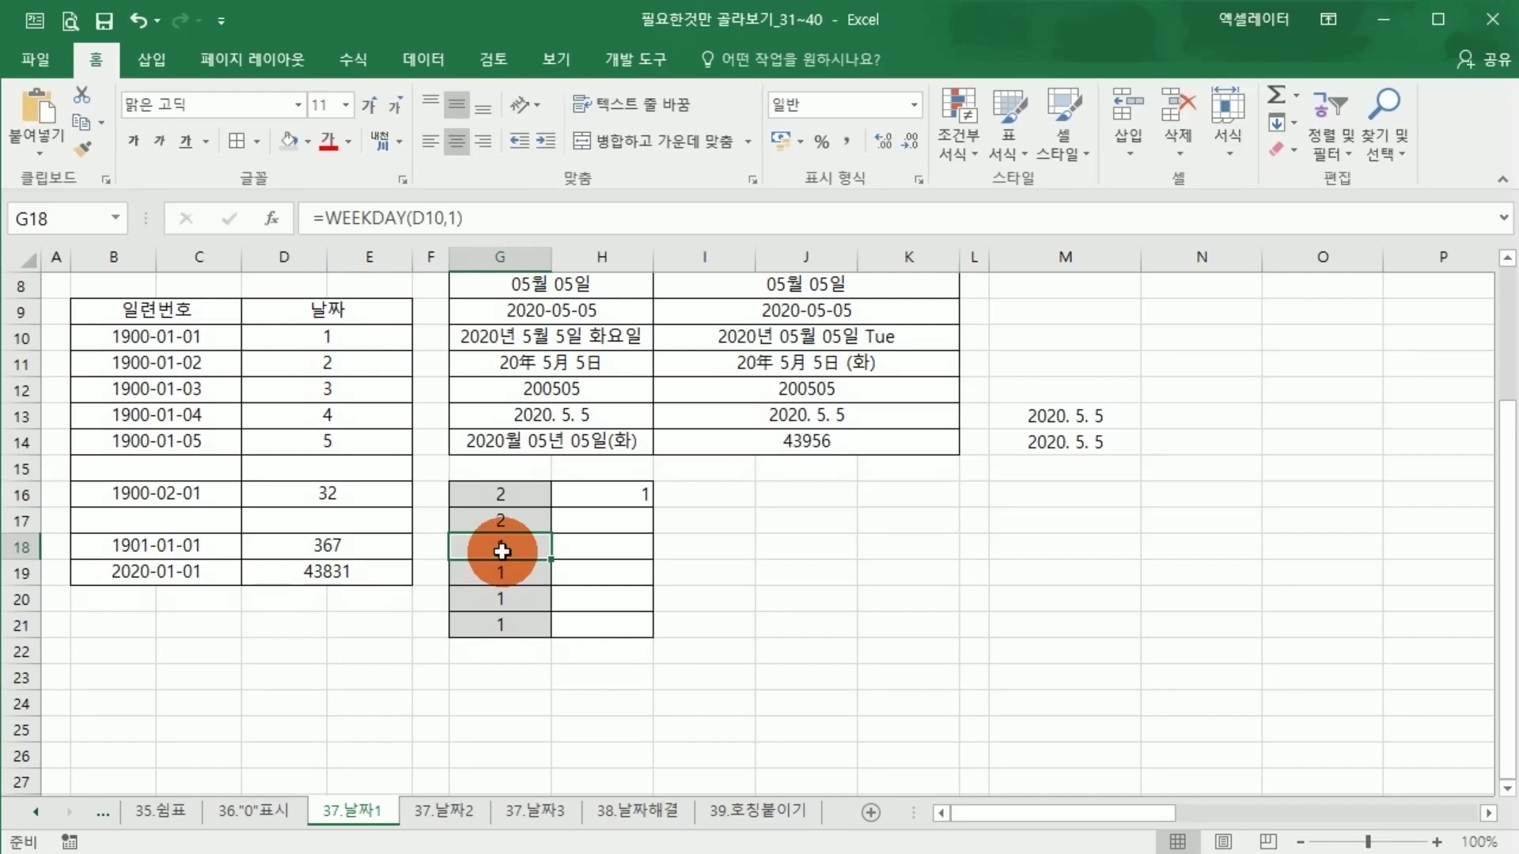
Step: Enter the date 2020-05-03 in cell G19
click(494, 577)
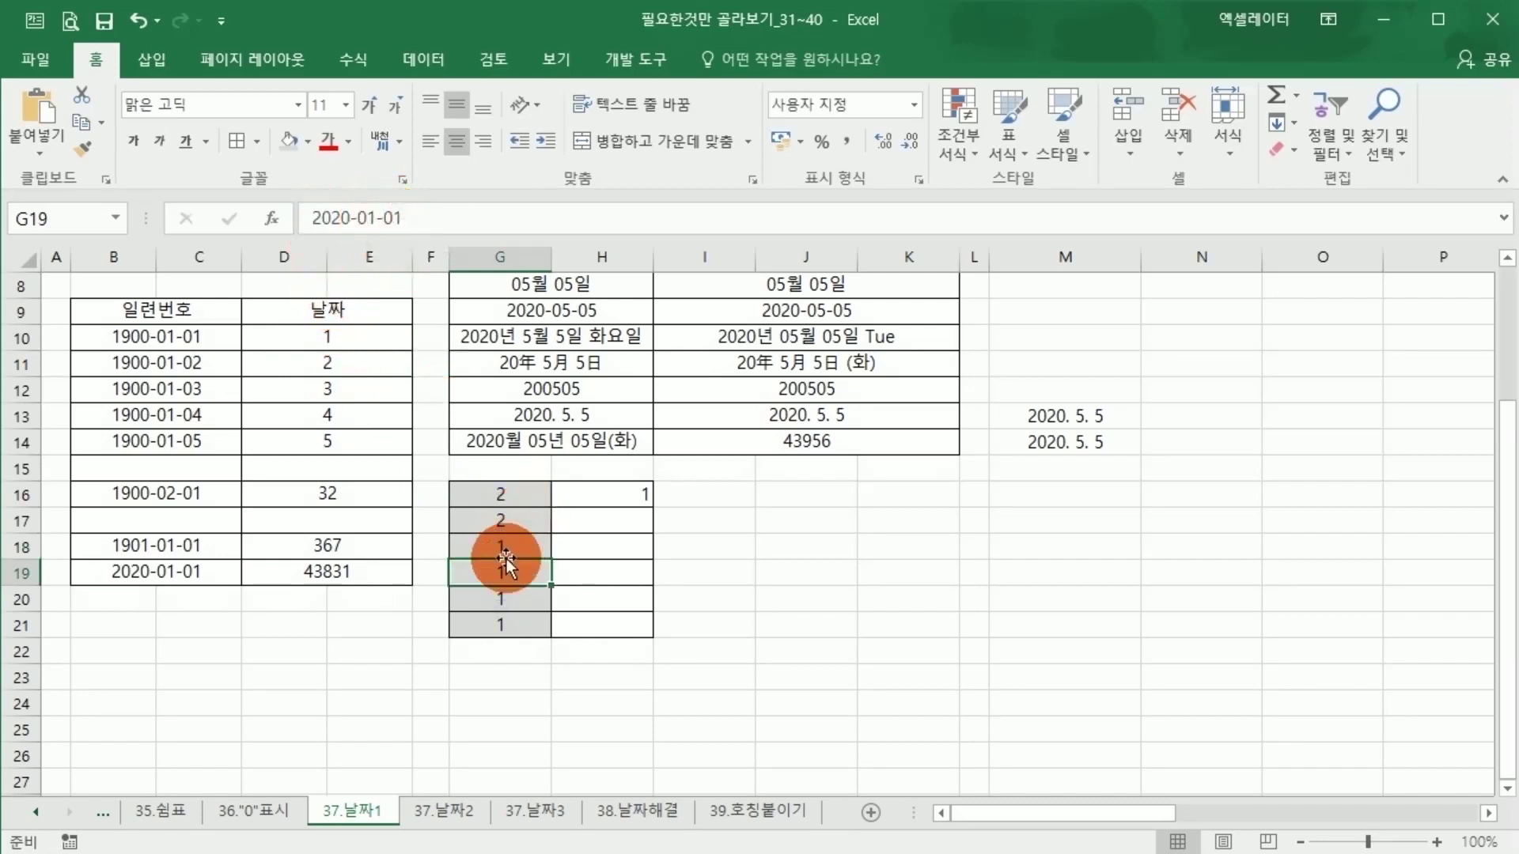
text(2020-)
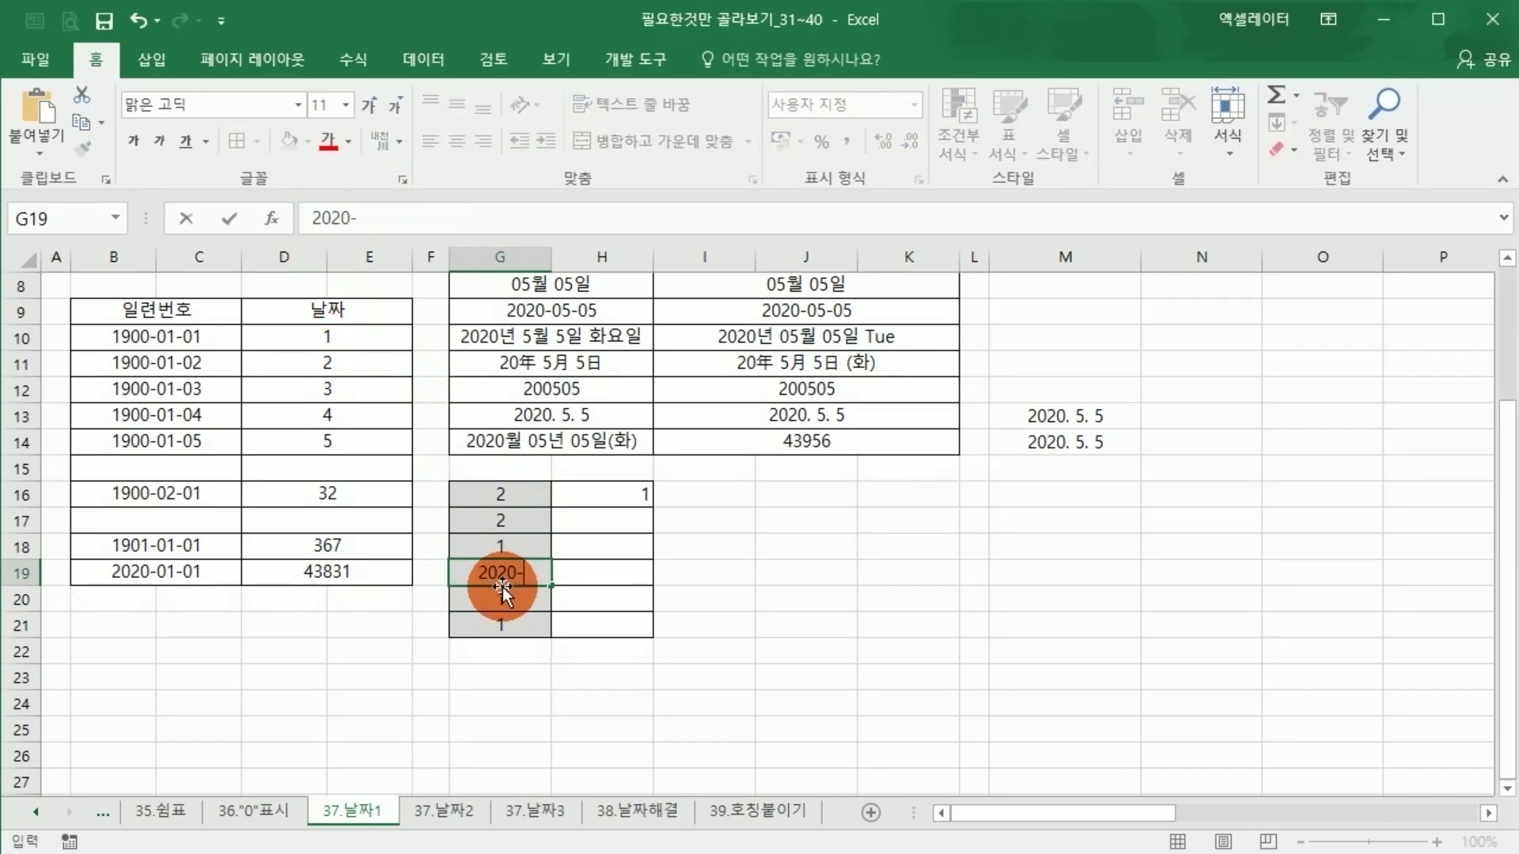
key(Return)
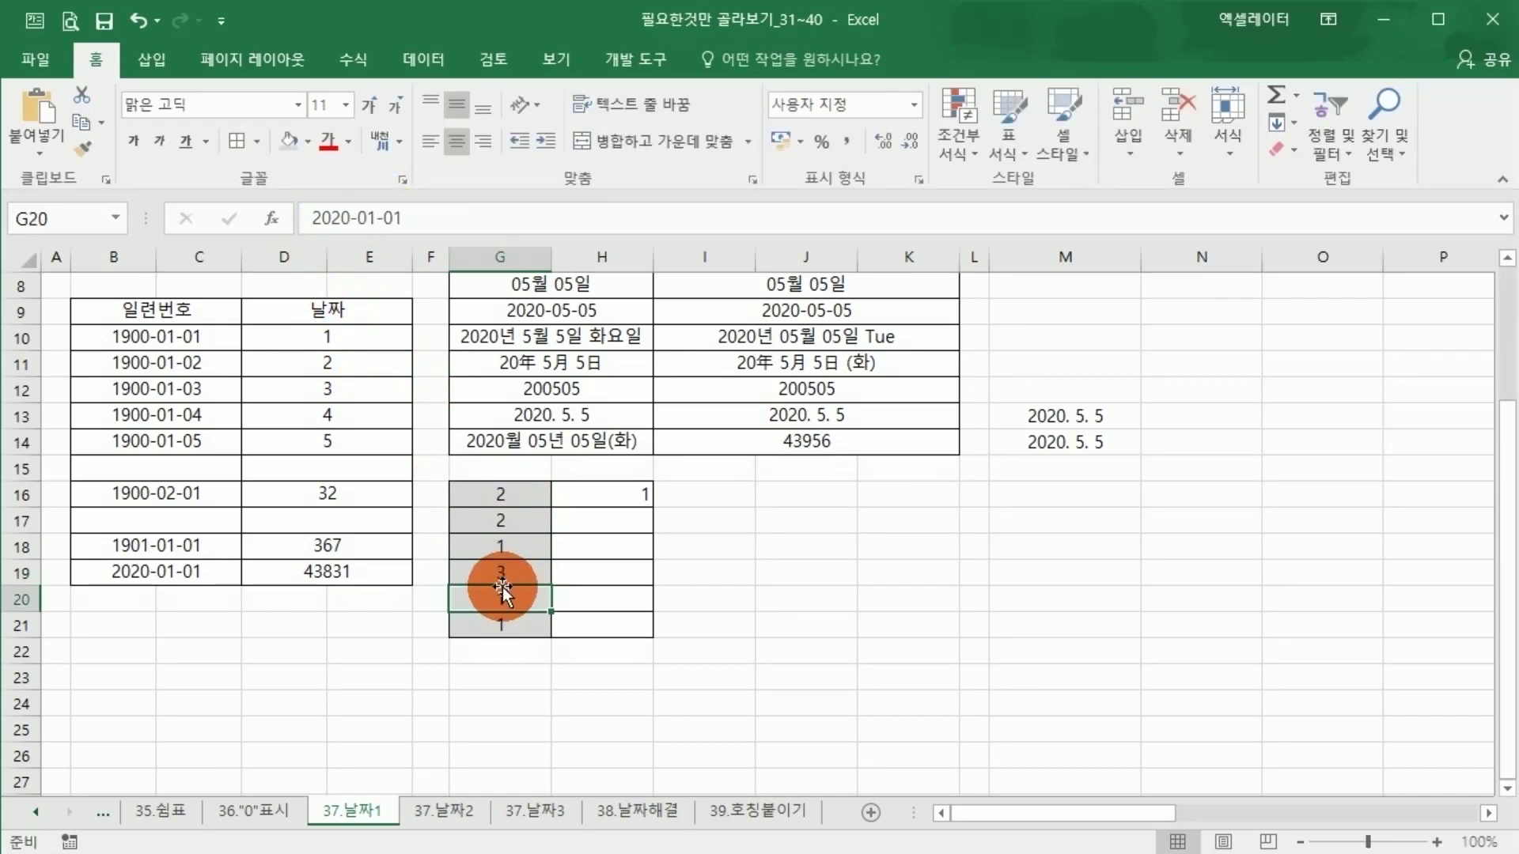
click(525, 584)
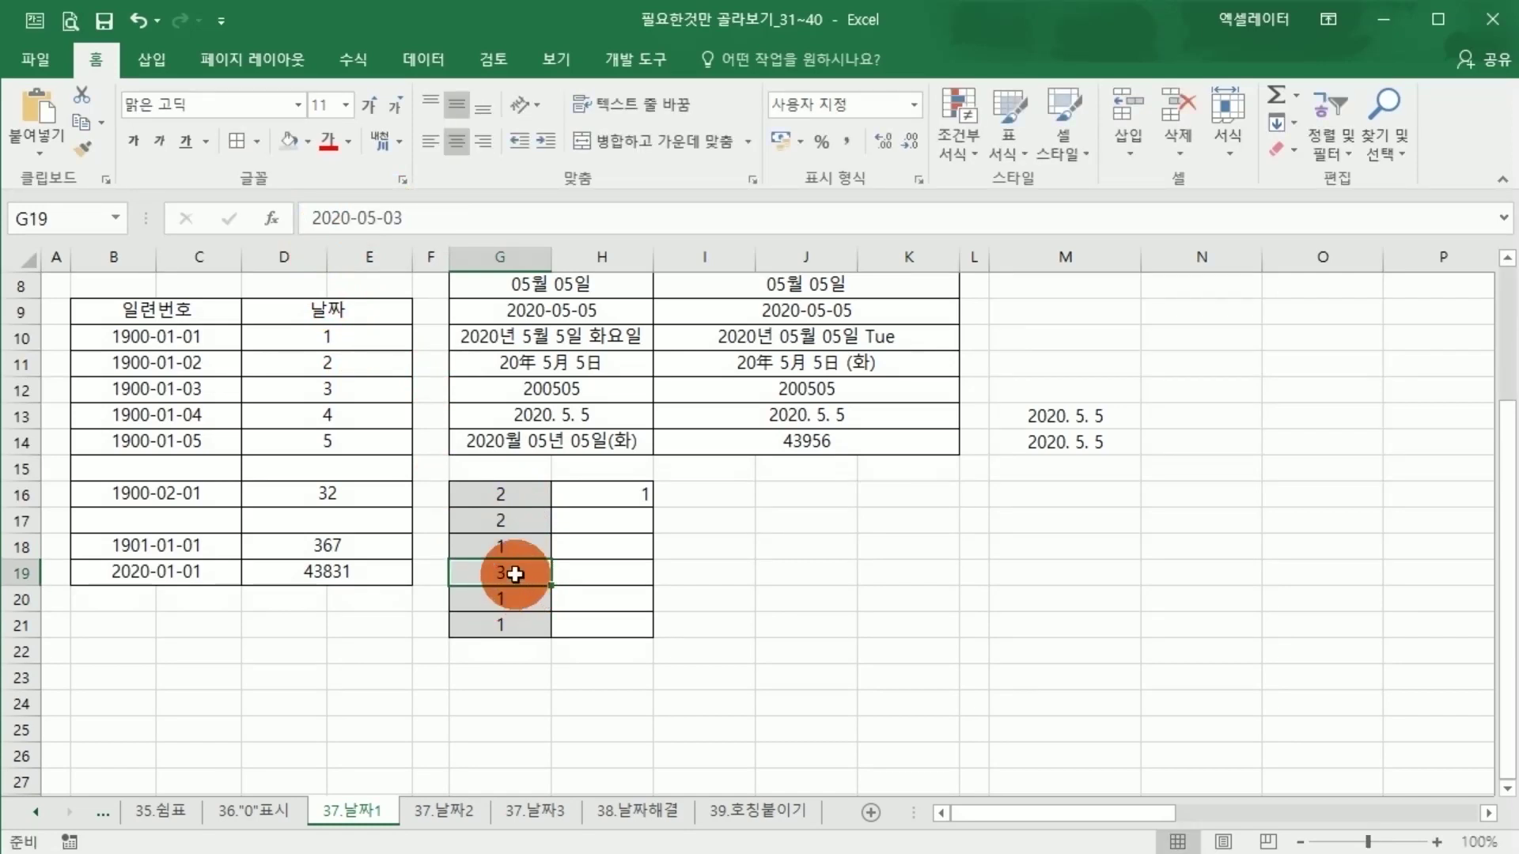
Step: Open the number format settings of G19 and replace its custom code with yyyy-mm-dd
right_click(519, 570)
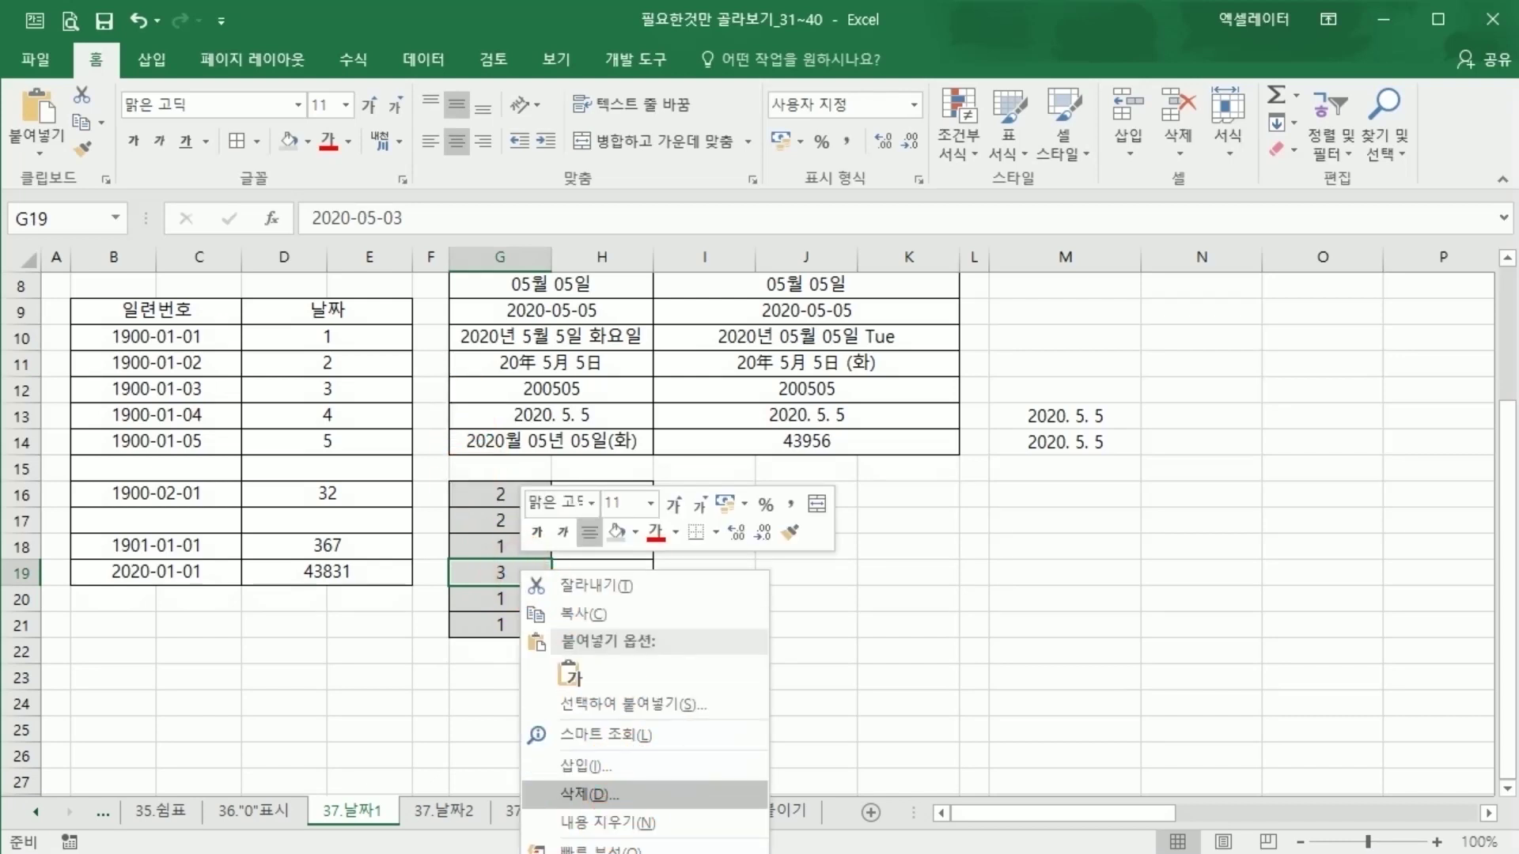
click(487, 580)
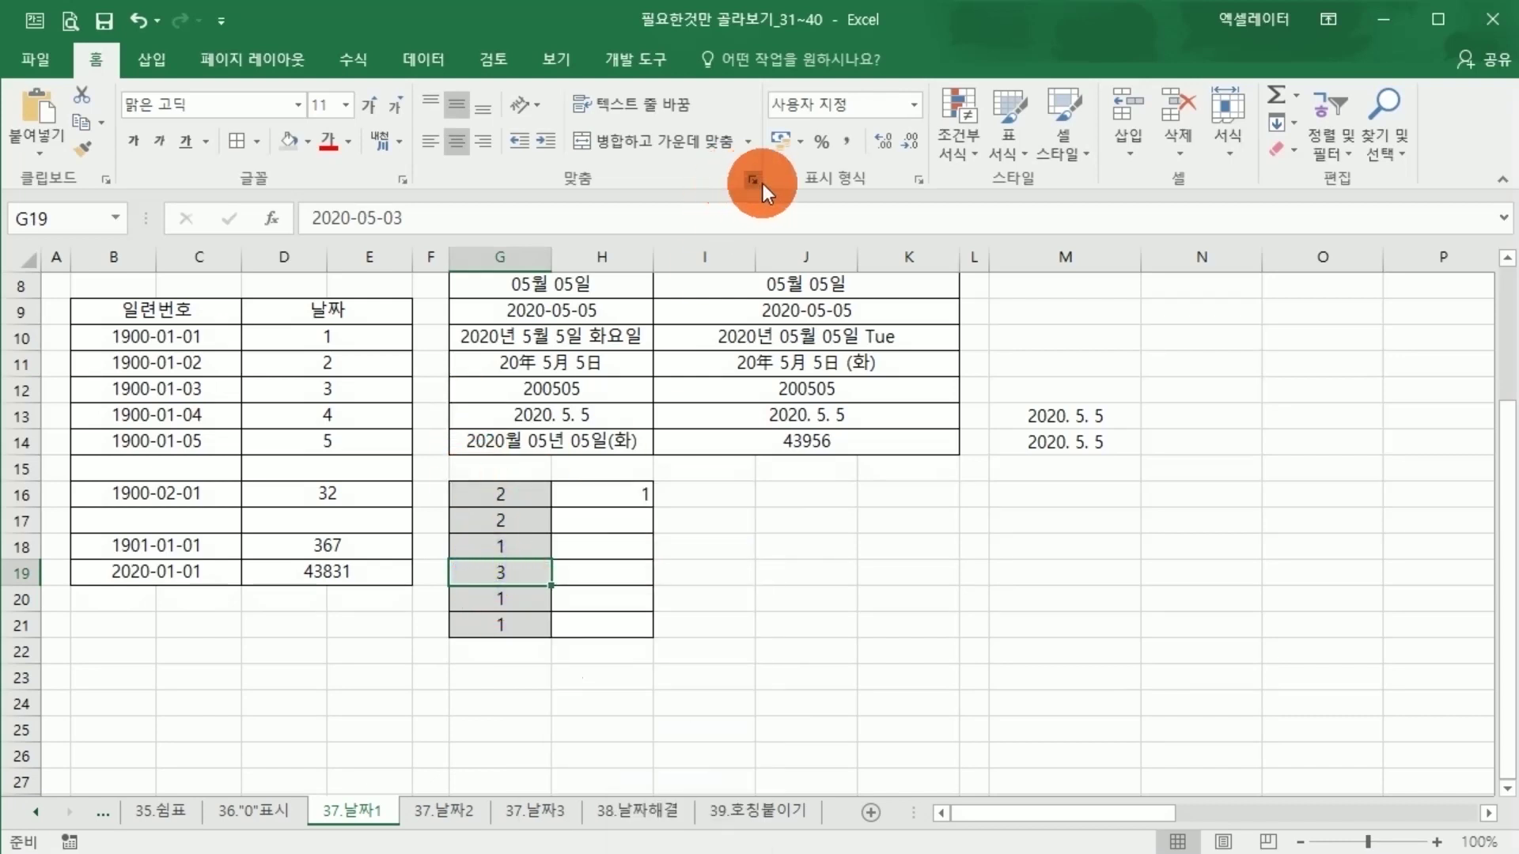
click(918, 180)
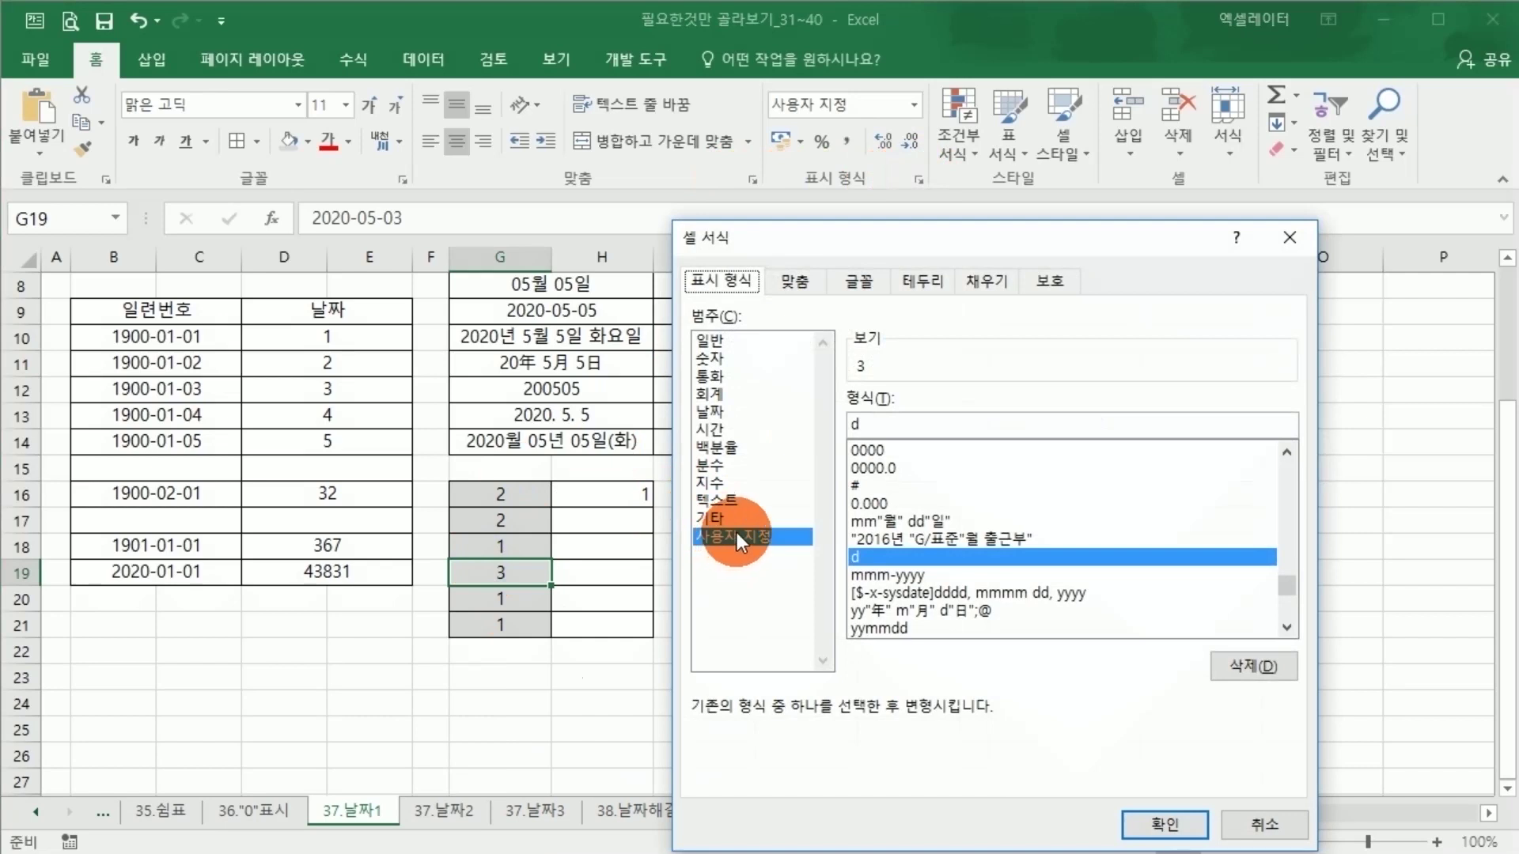
drag(865, 430, 837, 427)
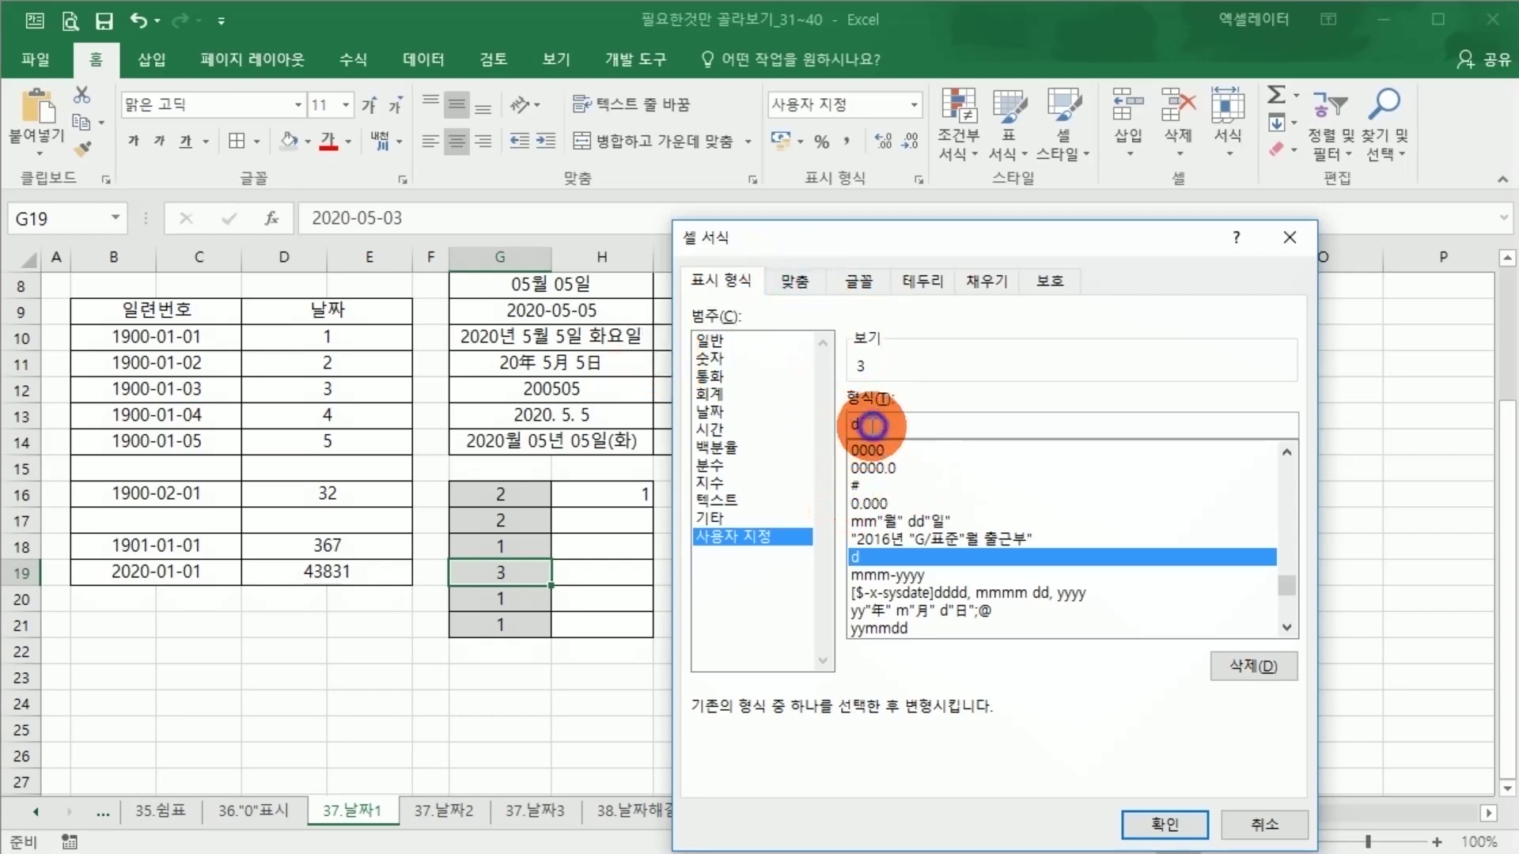
drag(873, 426, 833, 418)
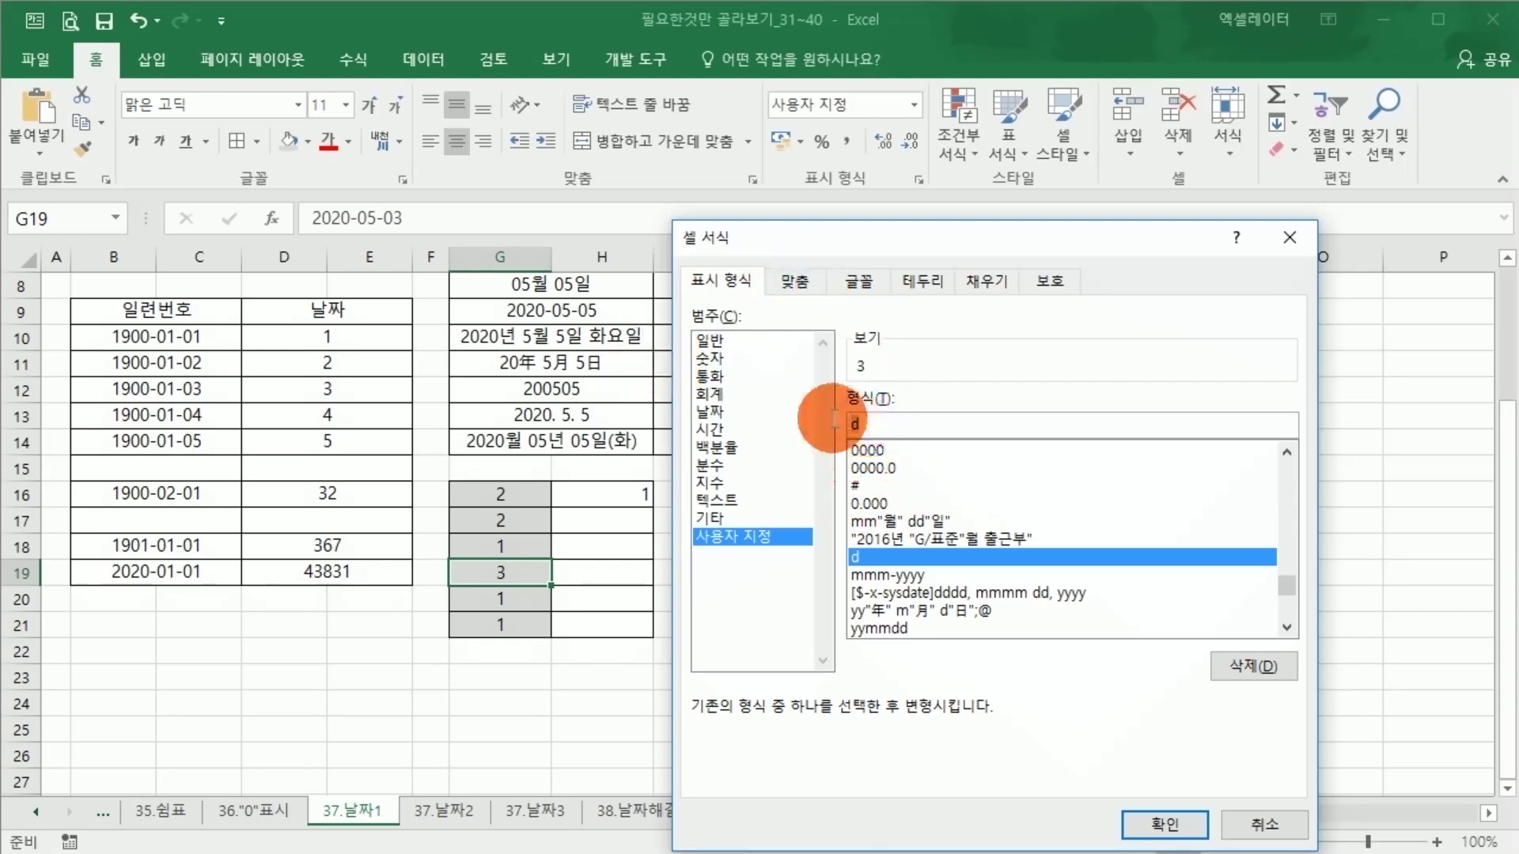
text(yyyy-)
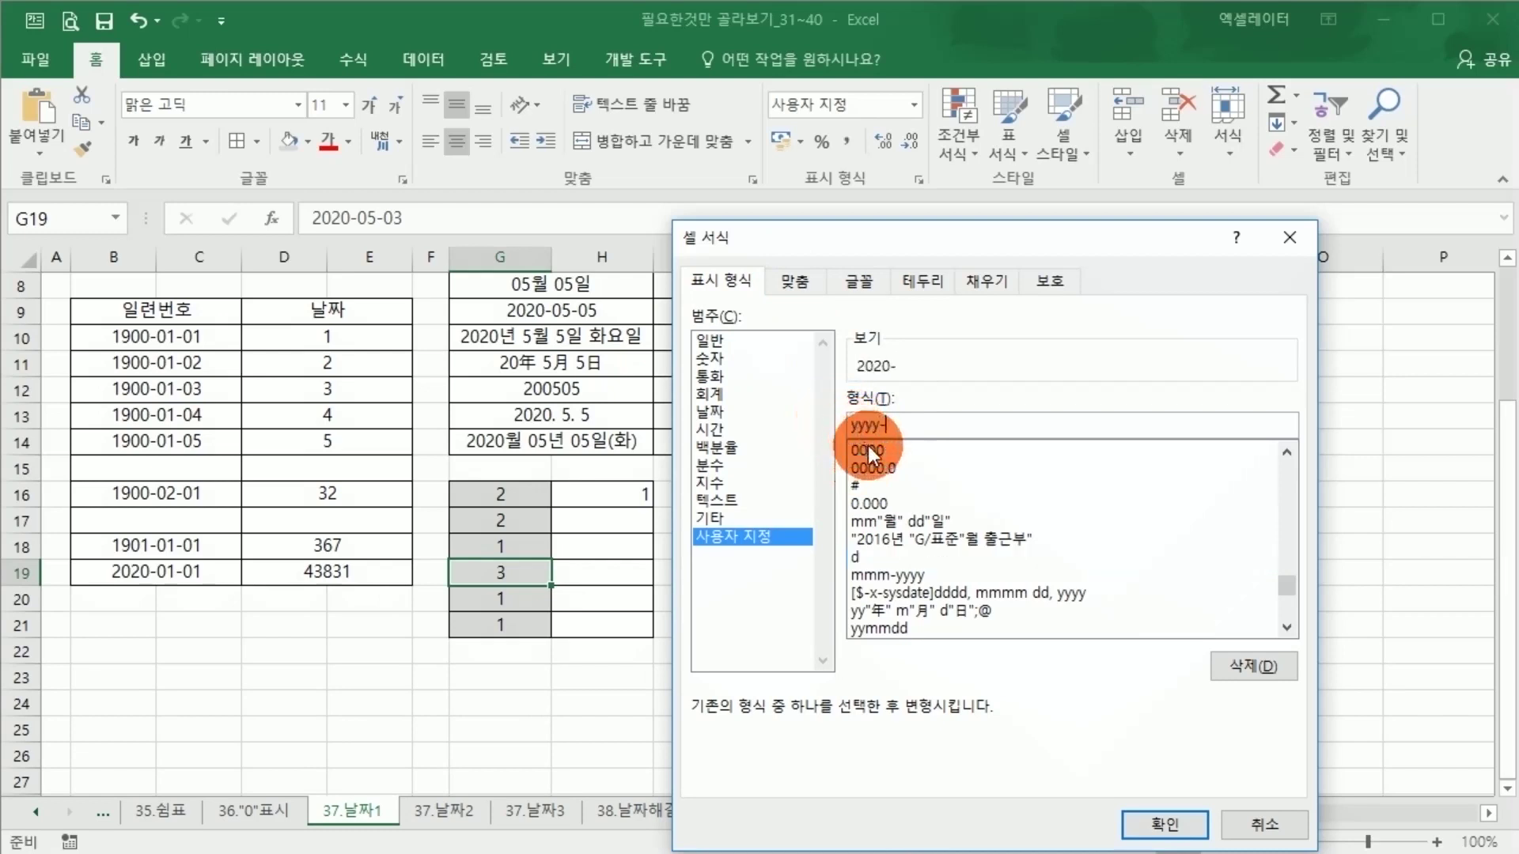
text(mm-dd)
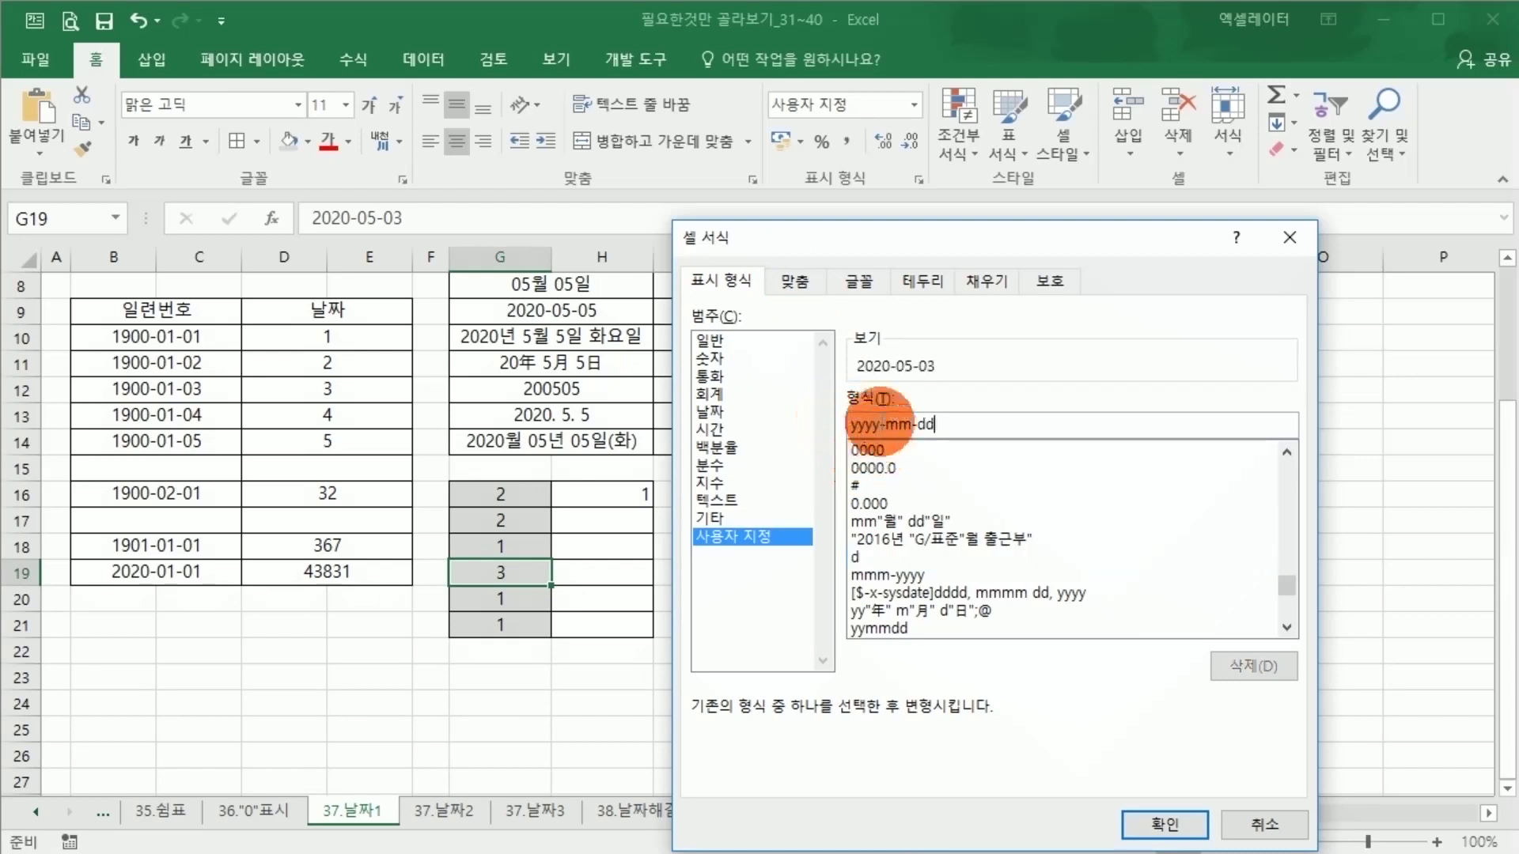
Step: Cut the year, month and extra day letter from G19's custom format code, leaving only d, and apply it
click(887, 423)
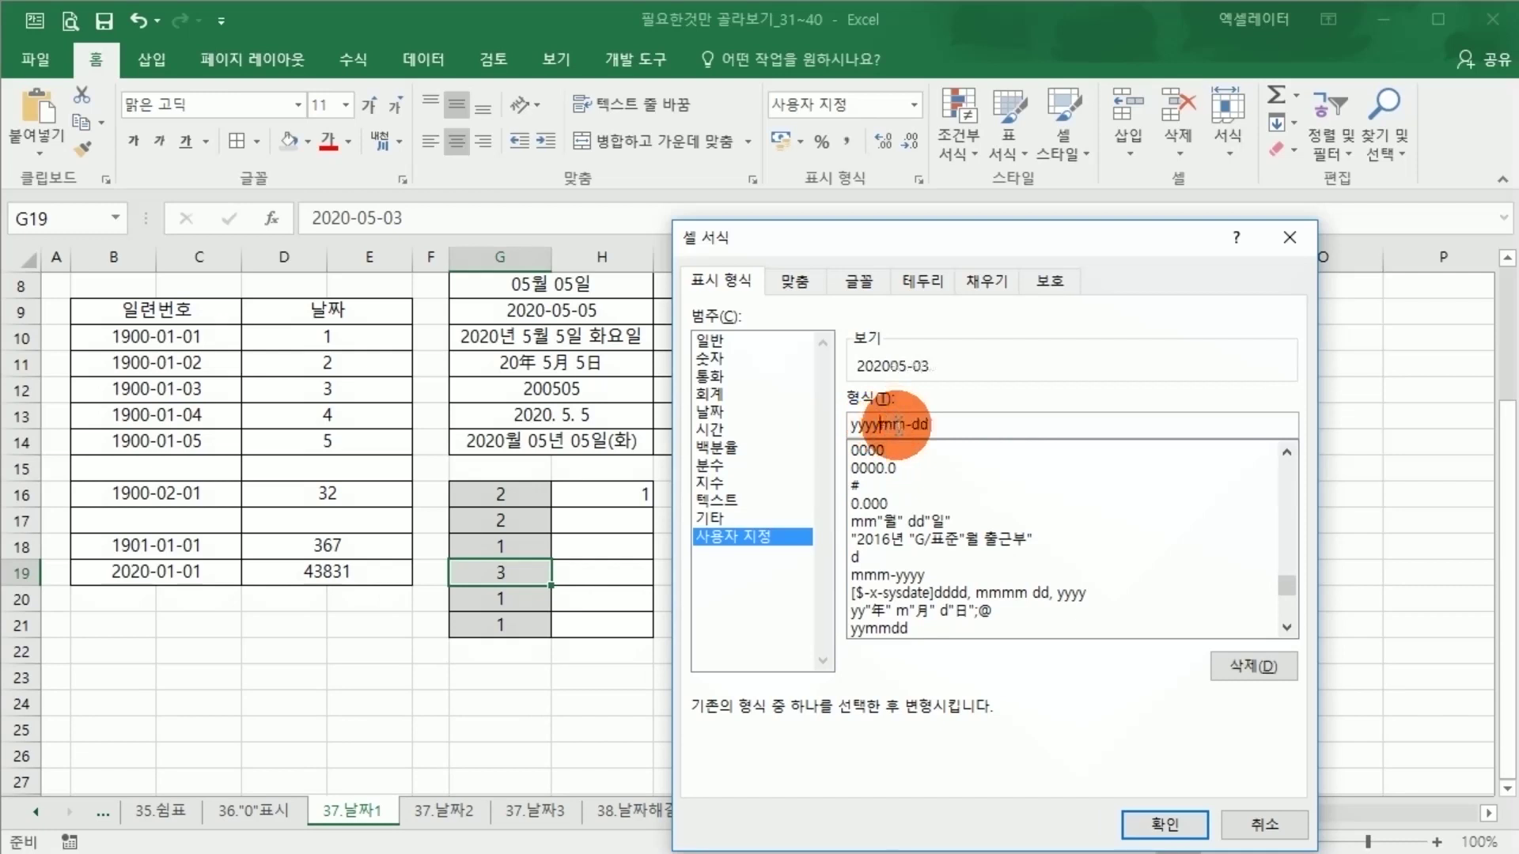
key(BackSpace)
key(BackSpace)
key(BackSpace)
key(BackSpace)
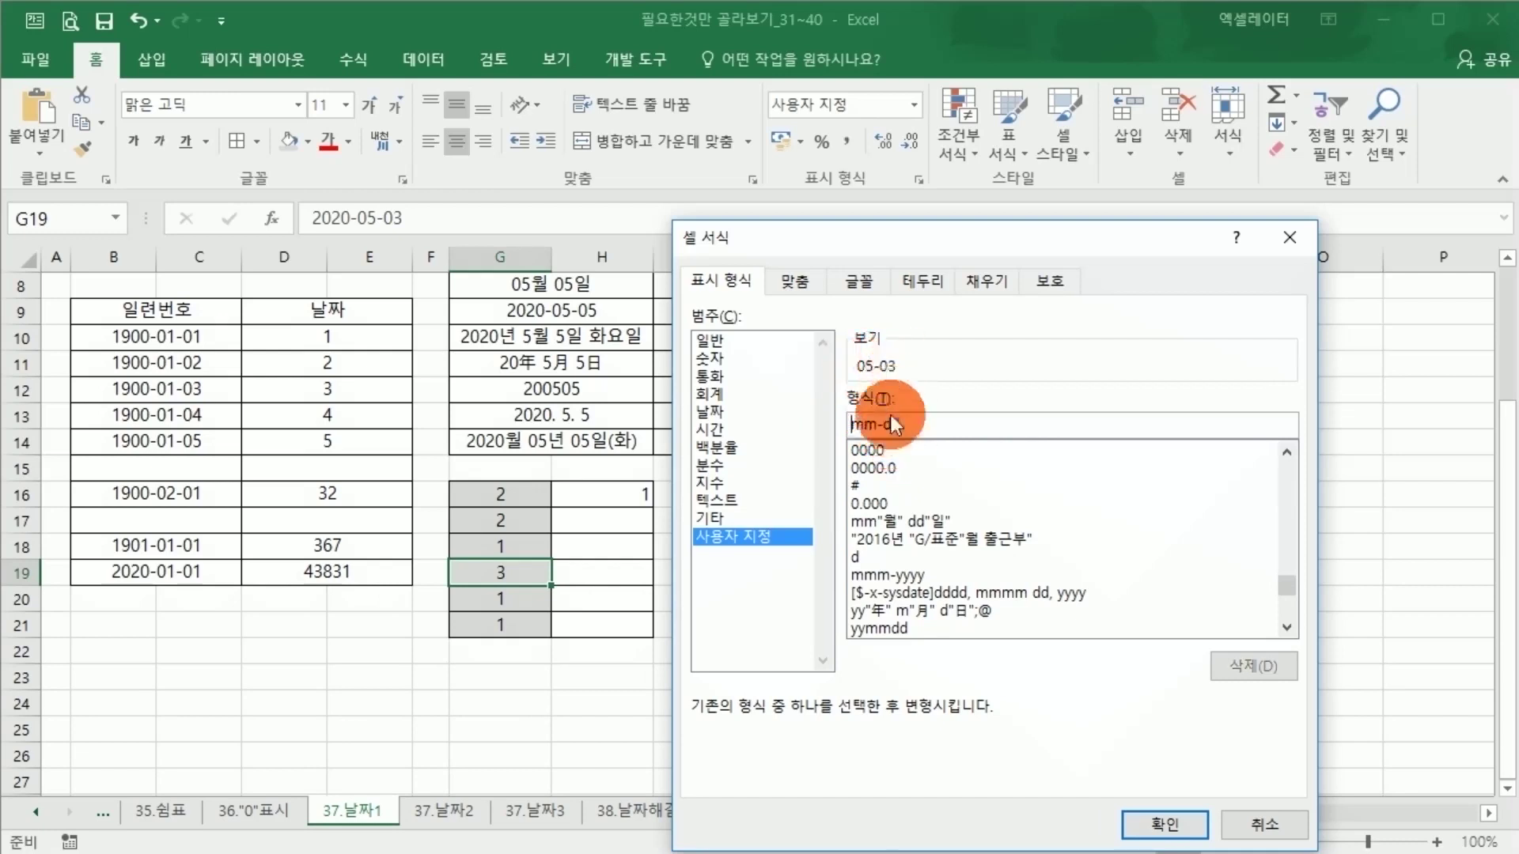
click(884, 424)
key(BackSpace)
key(BackSpace)
key(BackSpace)
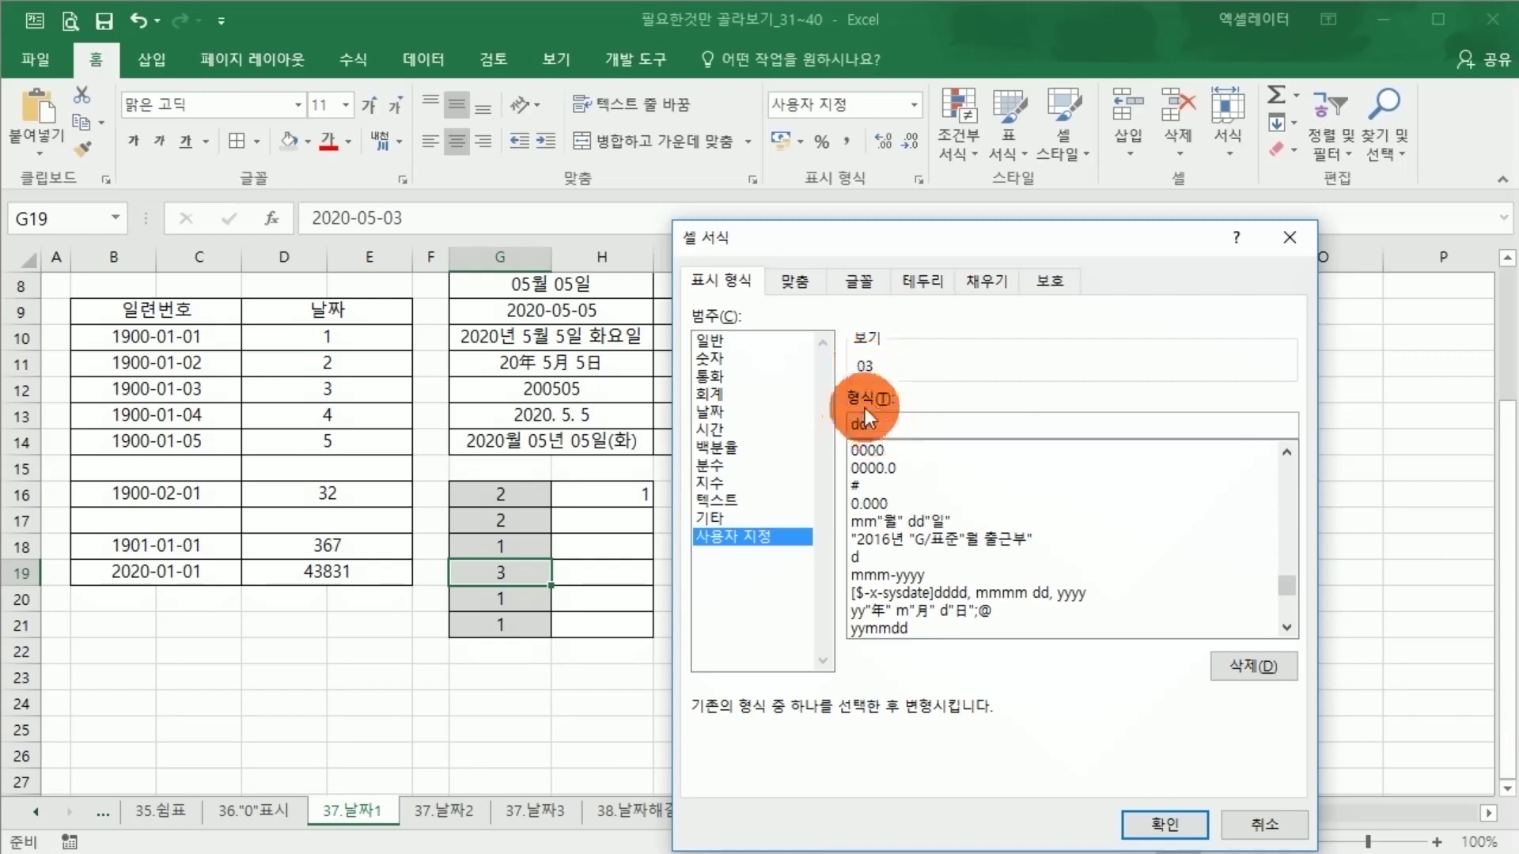
key(Delete)
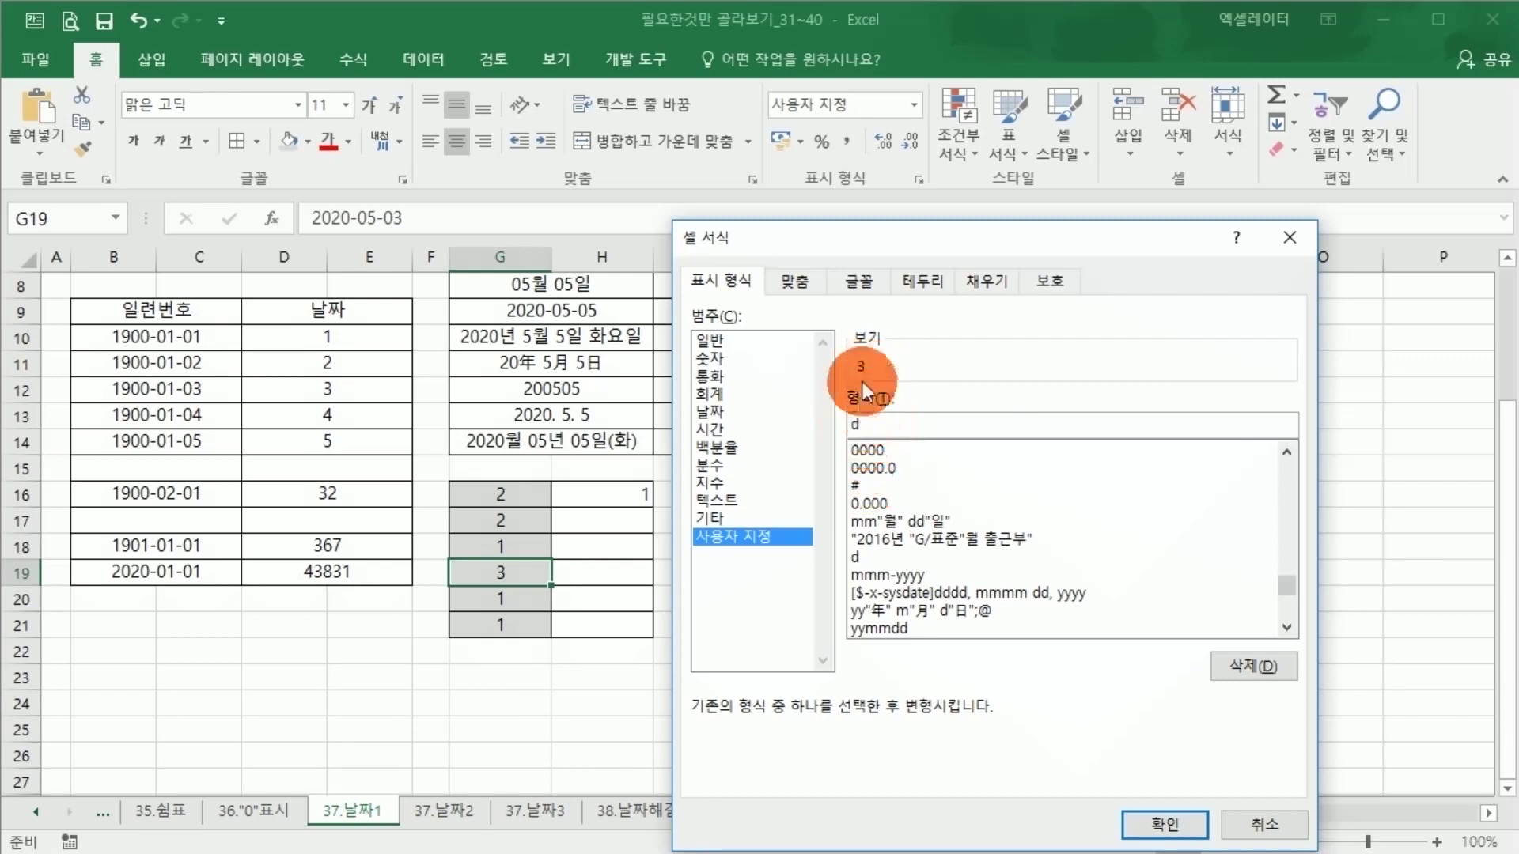
click(1161, 823)
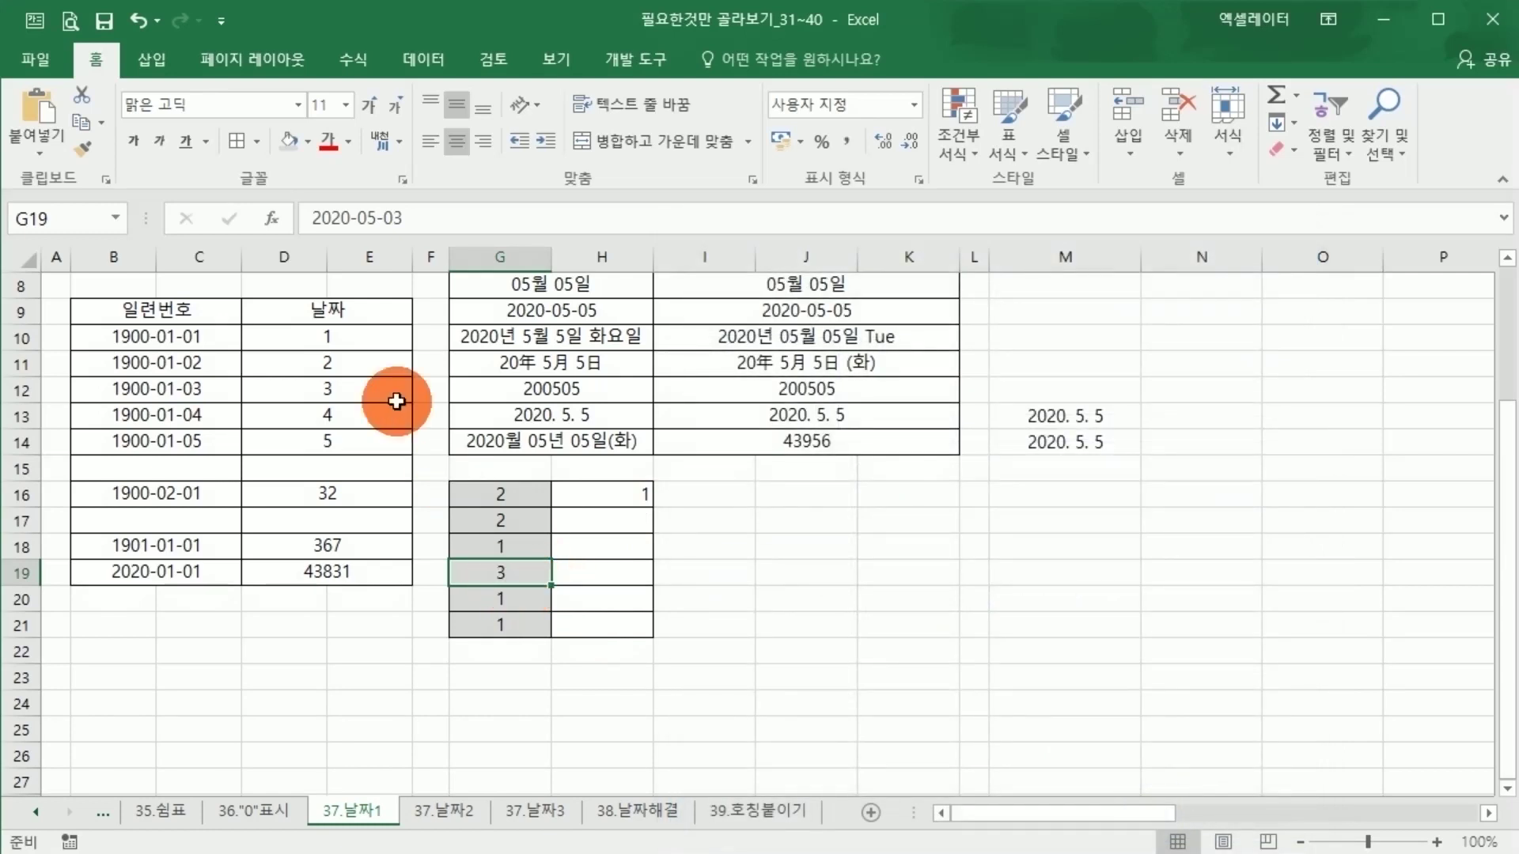
Step: Check the full date stored in G19 and enter the date 2020-5-3 in G20
drag(309, 219, 404, 219)
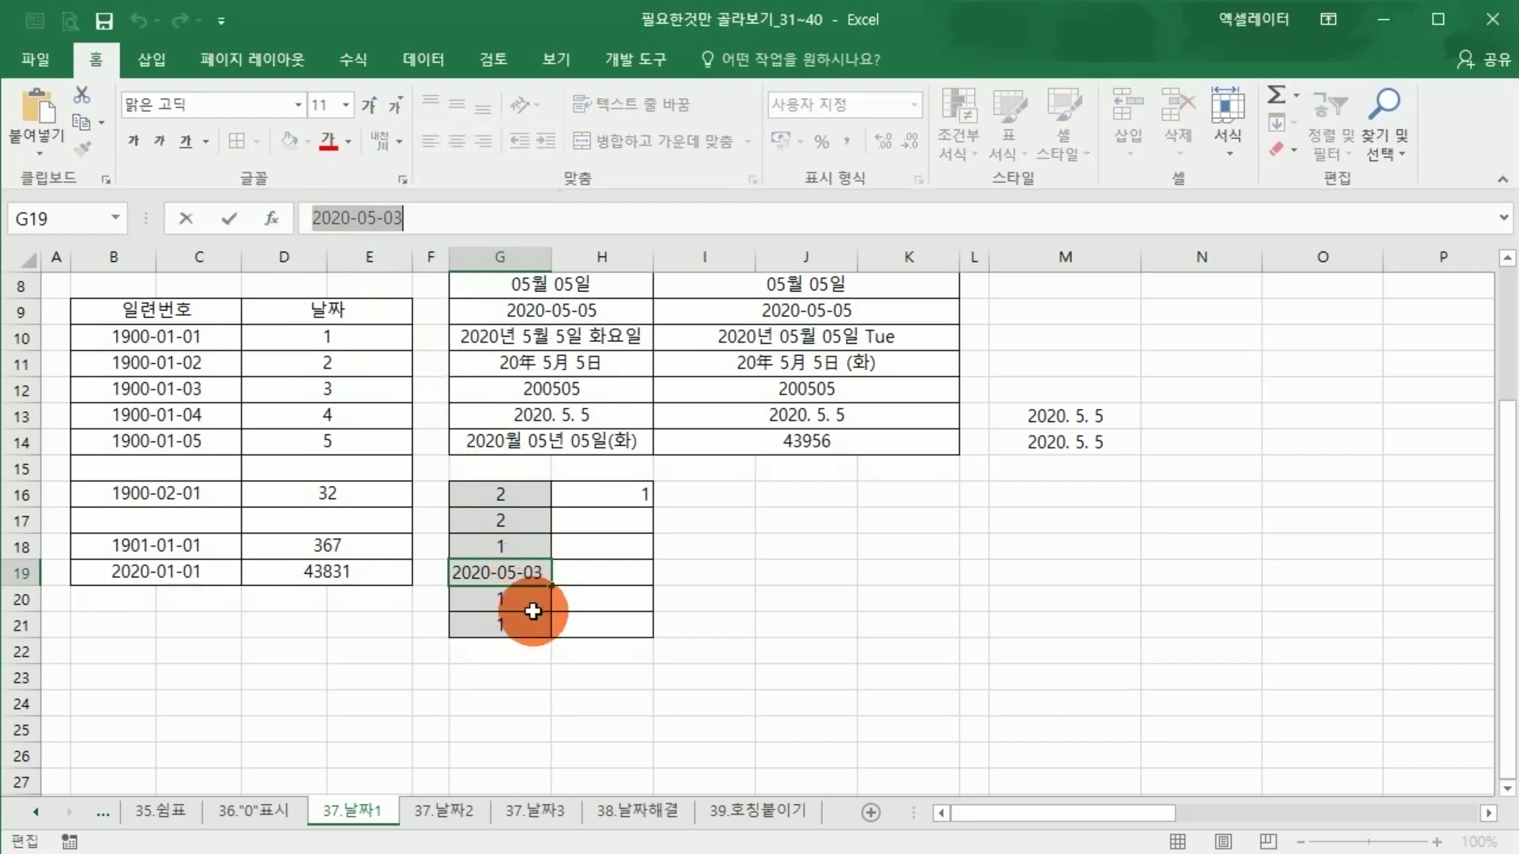
key(Return)
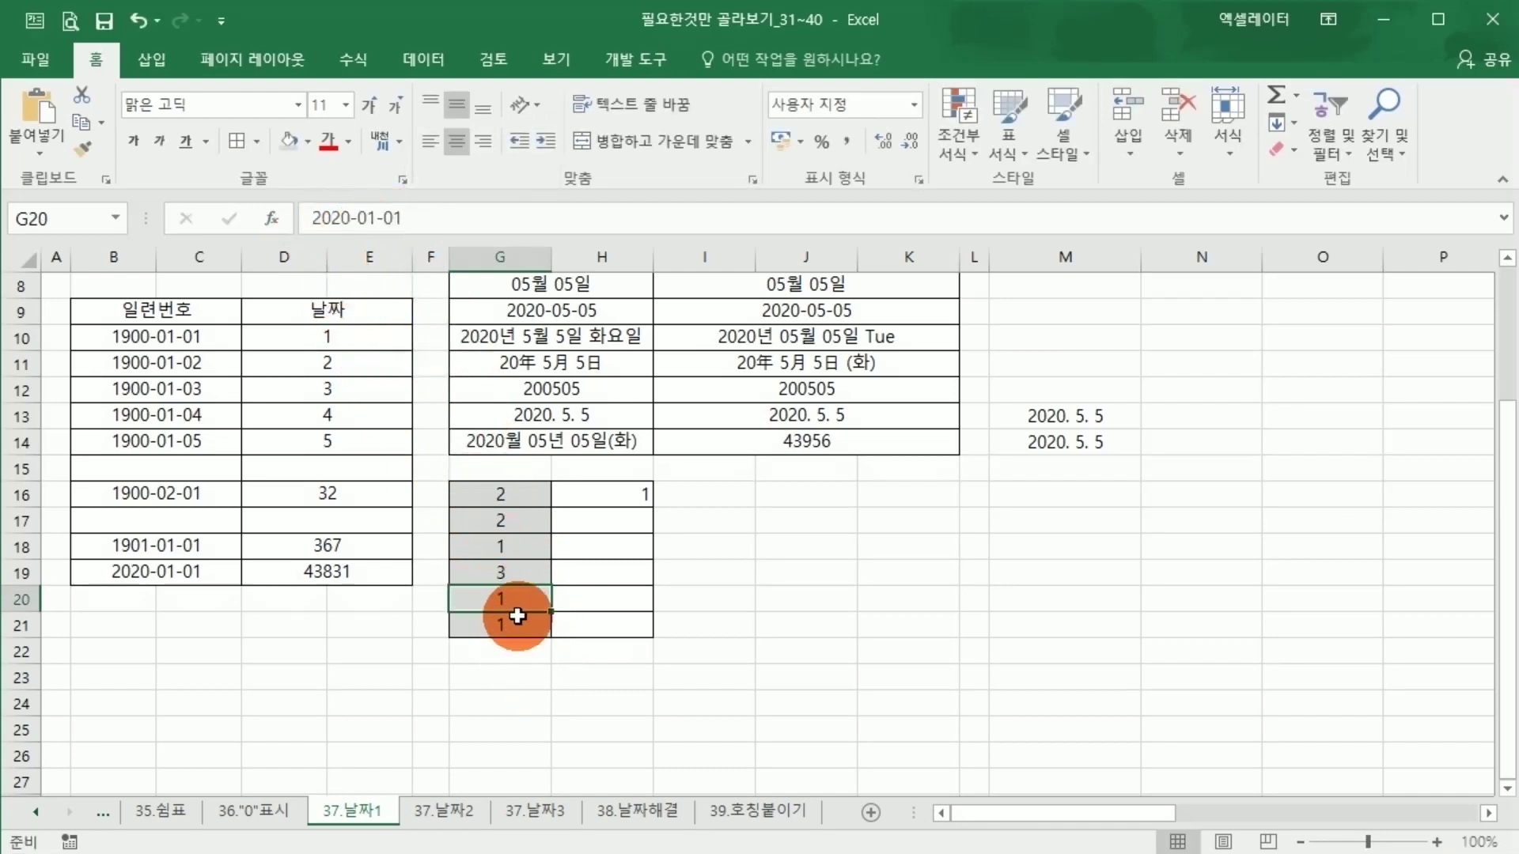
text(2020-5-3)
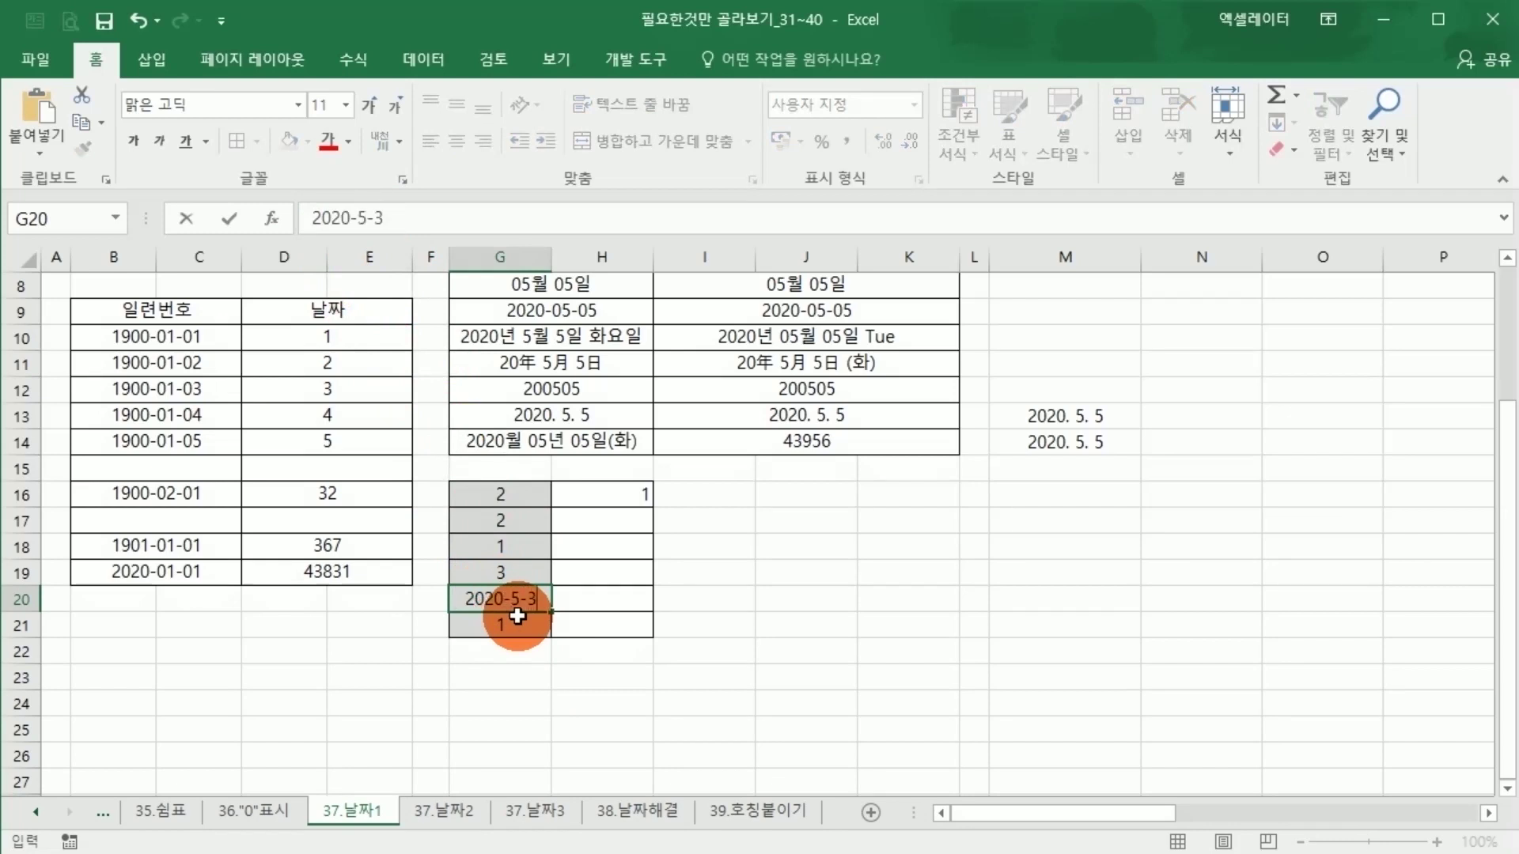
key(Return)
click(511, 603)
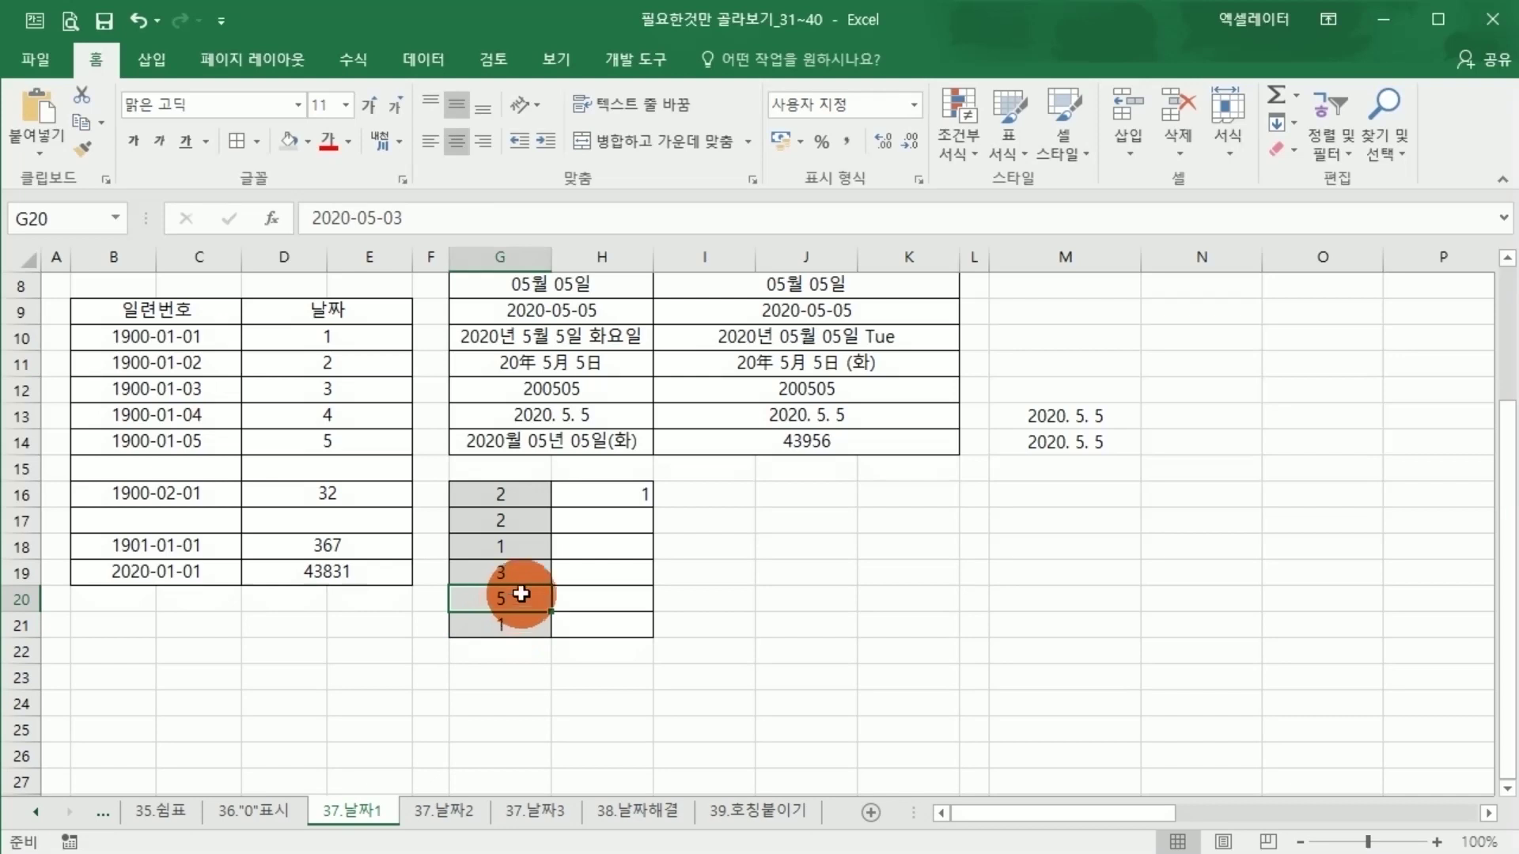
Step: Inspect the custom number format code applied to G20 in the cell format settings
right_click(520, 598)
click(605, 467)
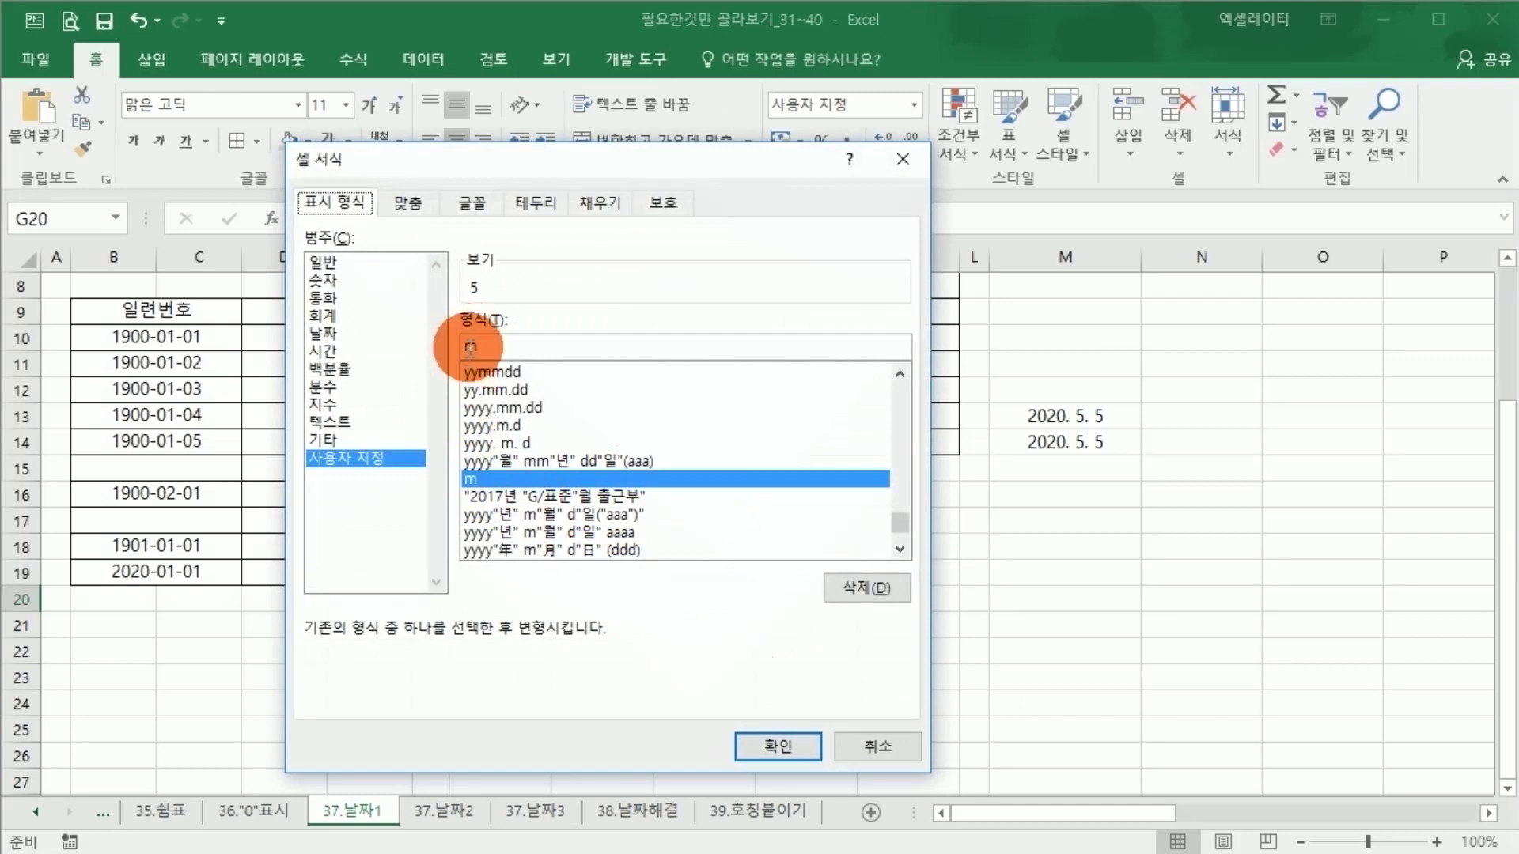
click(477, 348)
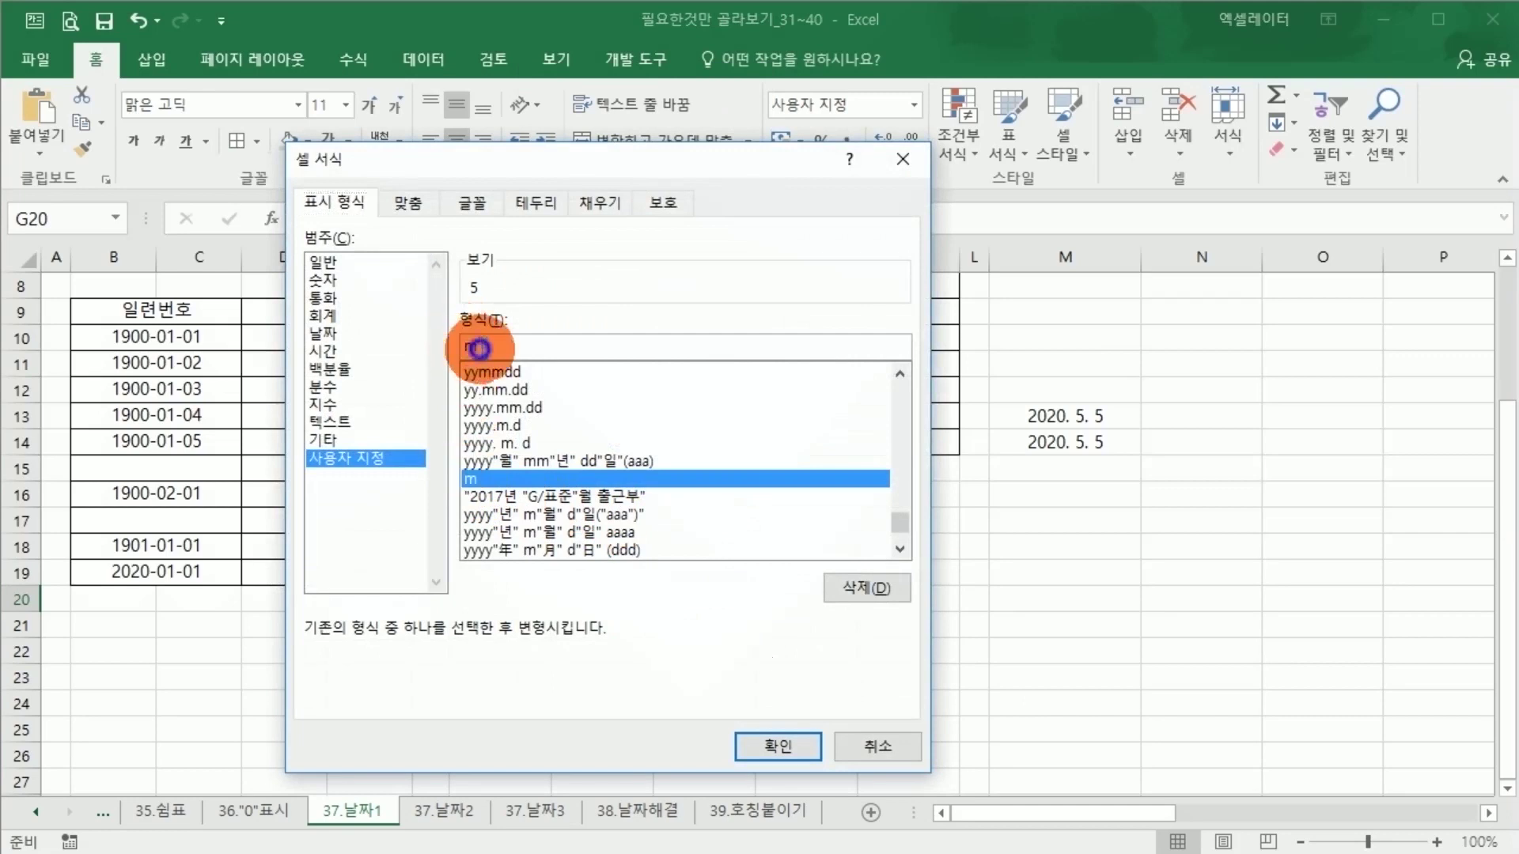
click(794, 741)
click(939, 673)
Step: Compare the formatted dates in G19:G20 with the contents of M14 and M13
drag(482, 573, 504, 603)
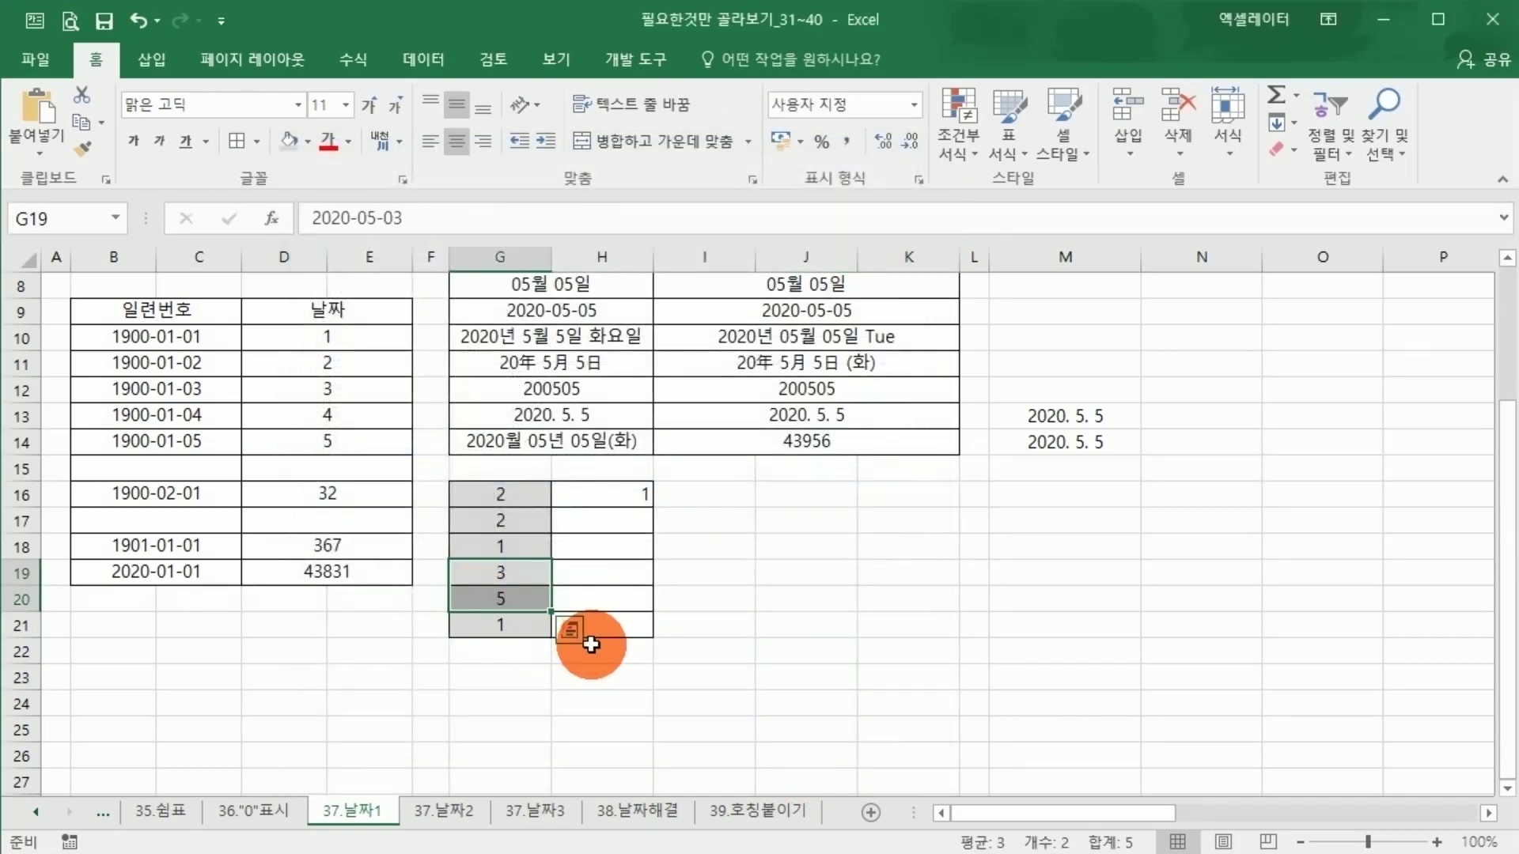
click(1046, 441)
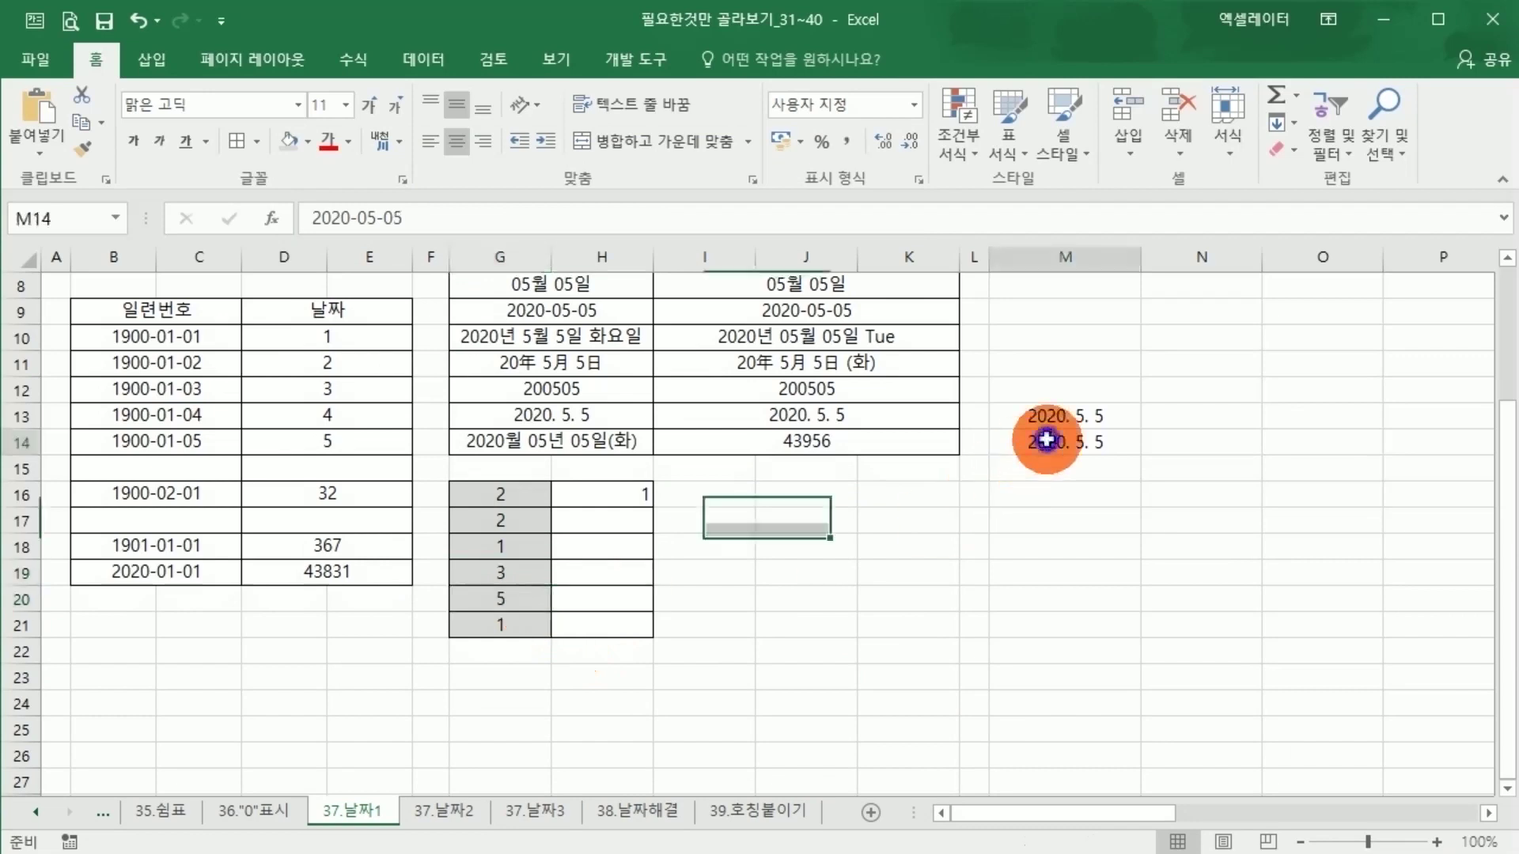
click(1045, 416)
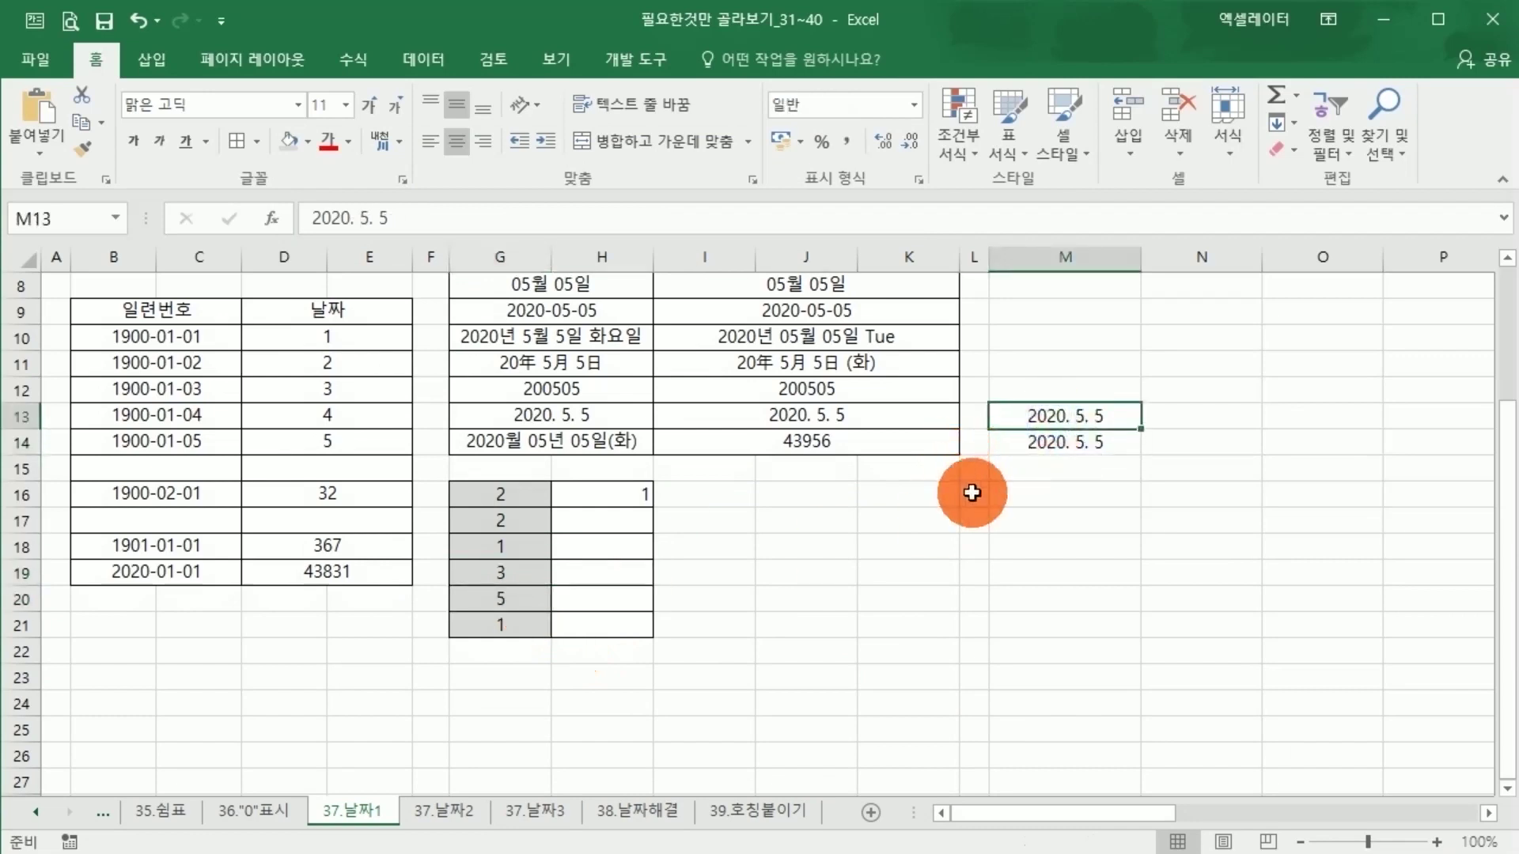
drag(497, 571, 507, 603)
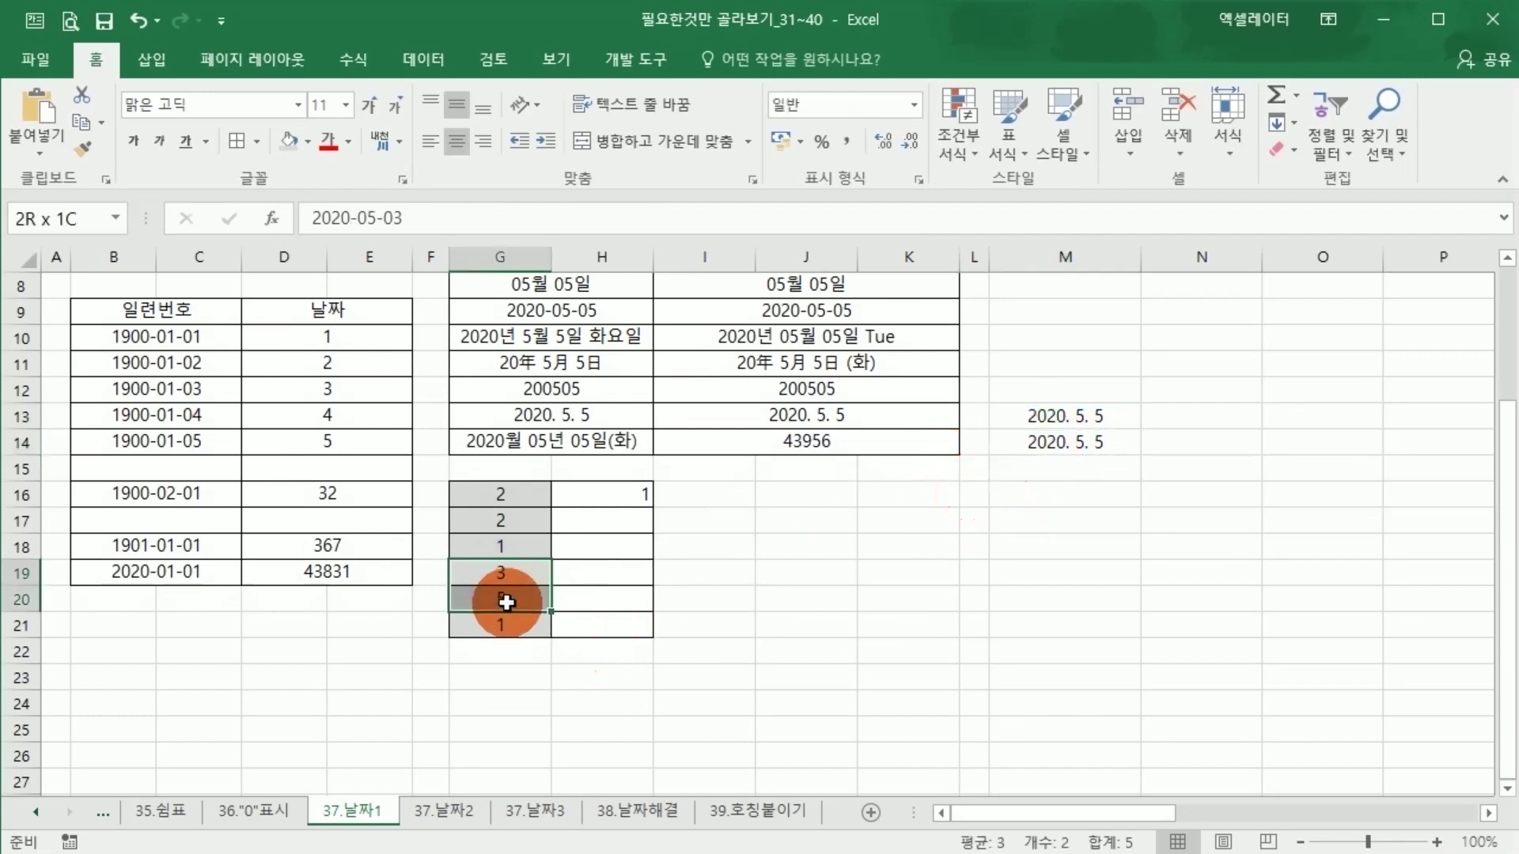
Step: Narrow the columns of the two empty bordered tables, M through AB, to one equal small width
scroll(773, 610, up, 3)
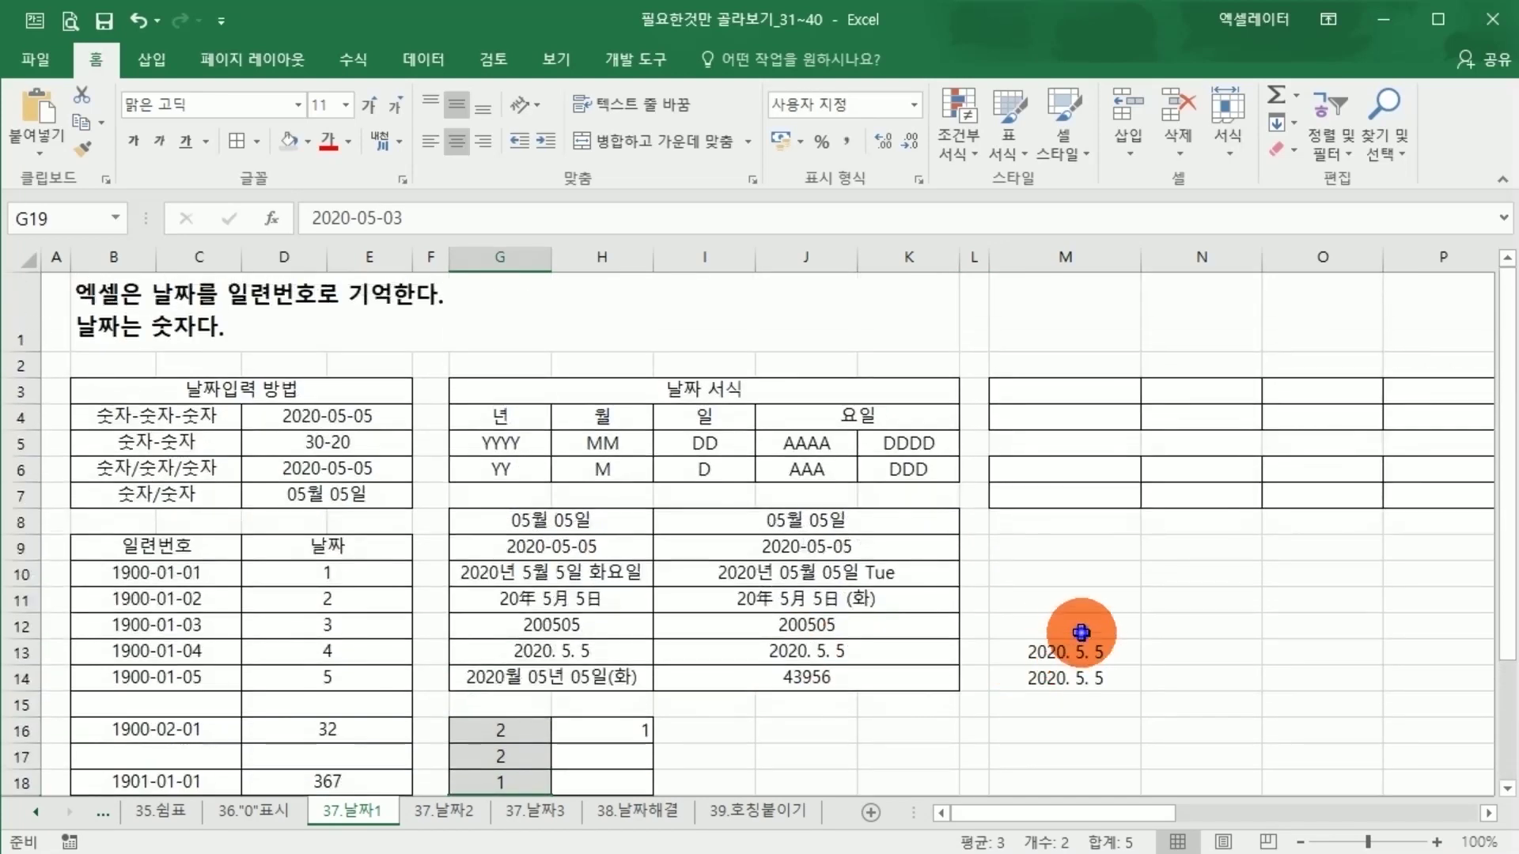
click(1081, 632)
drag(1060, 391, 1274, 411)
drag(153, 259, 1297, 259)
click(1030, 567)
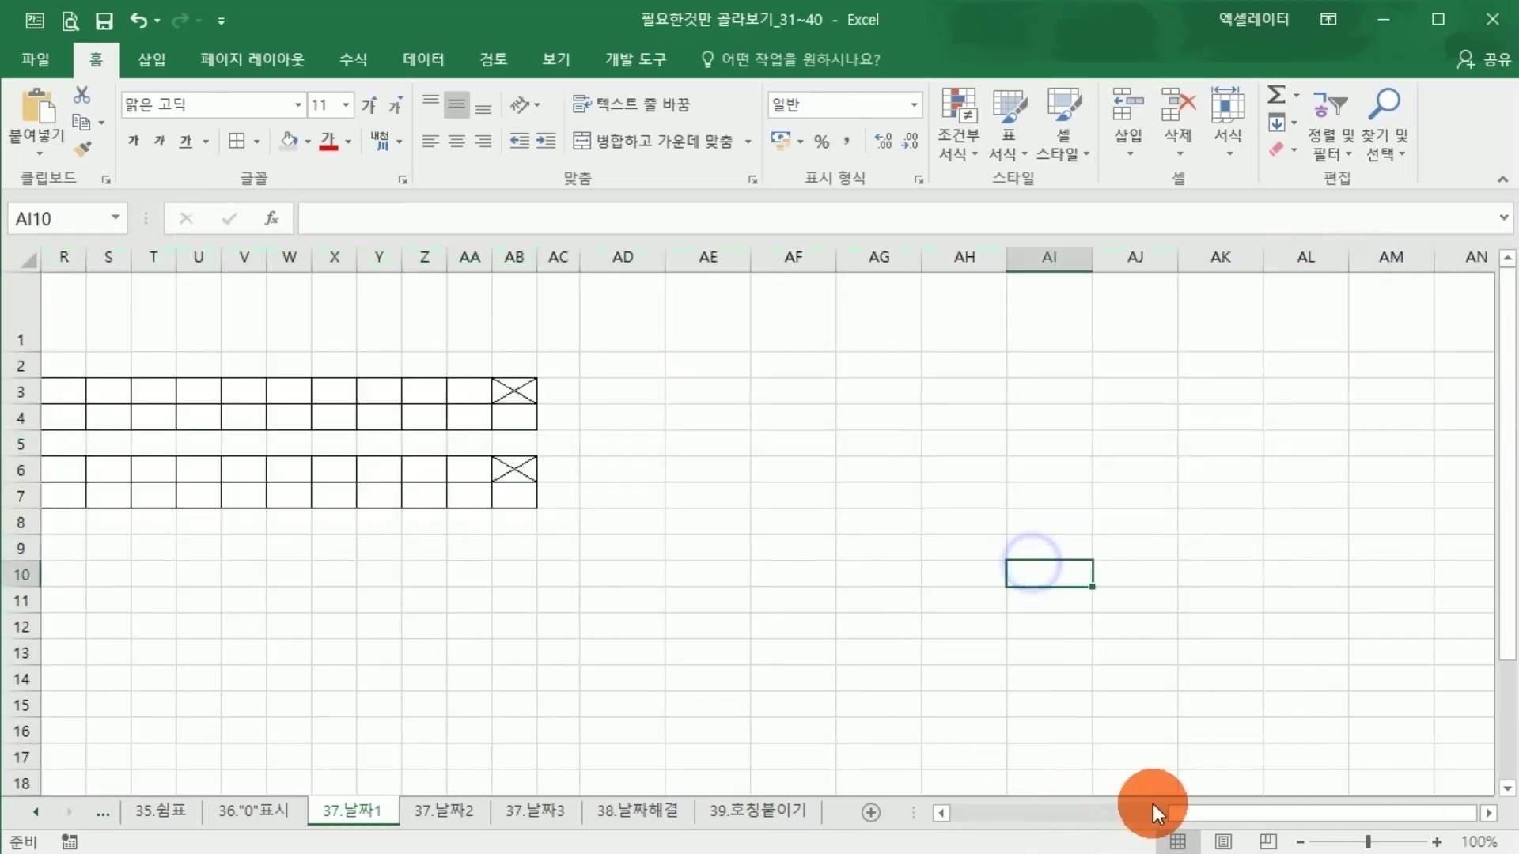
drag(1155, 812, 957, 815)
Step: Enter the date 2020-1-1 in M3 and the formula =M3+1 in N3
click(1011, 393)
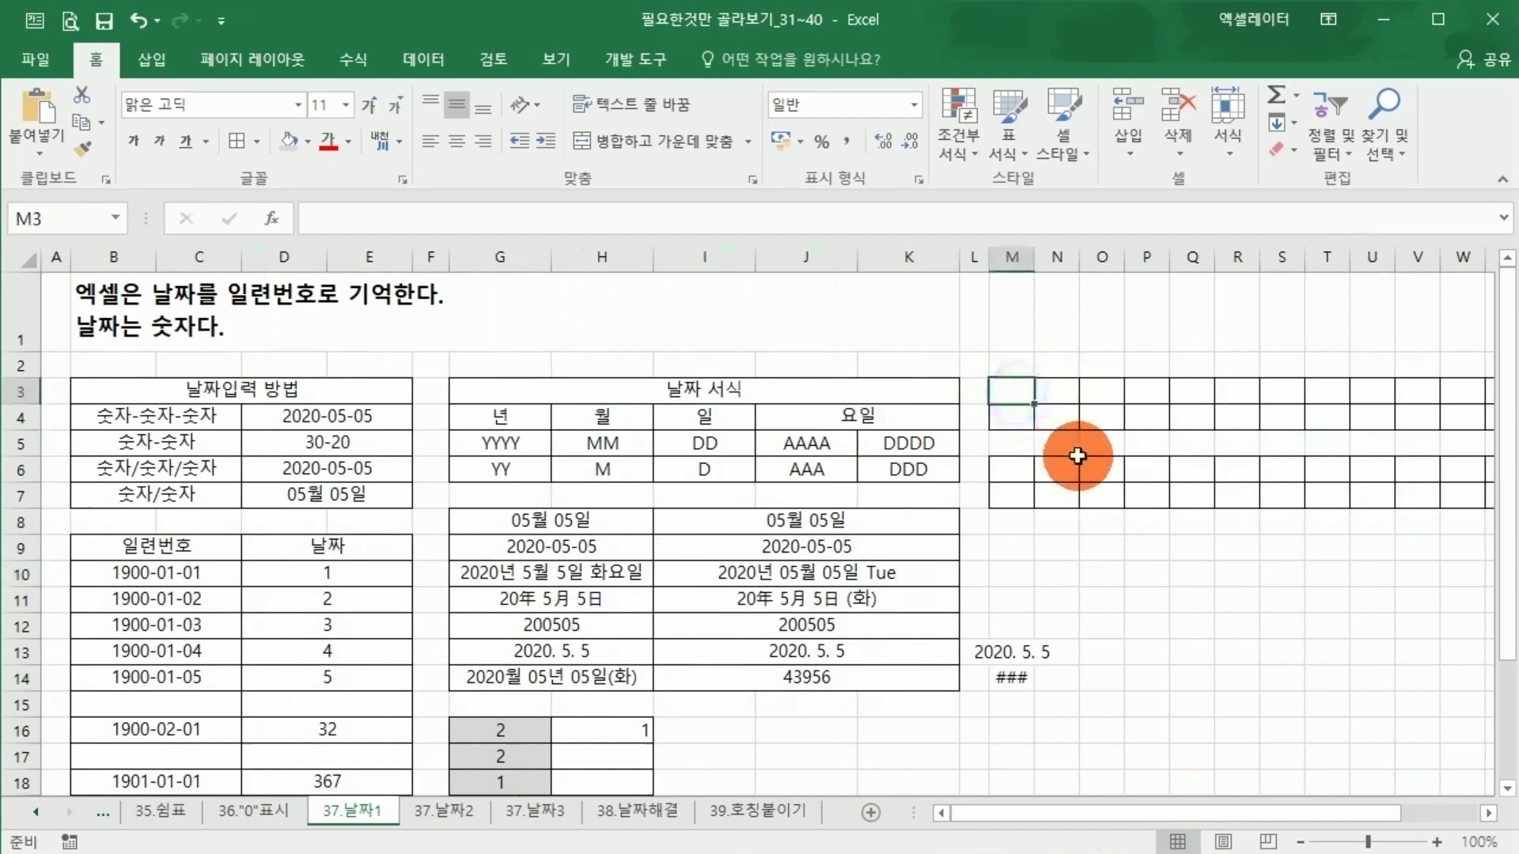
text(2020-1-1)
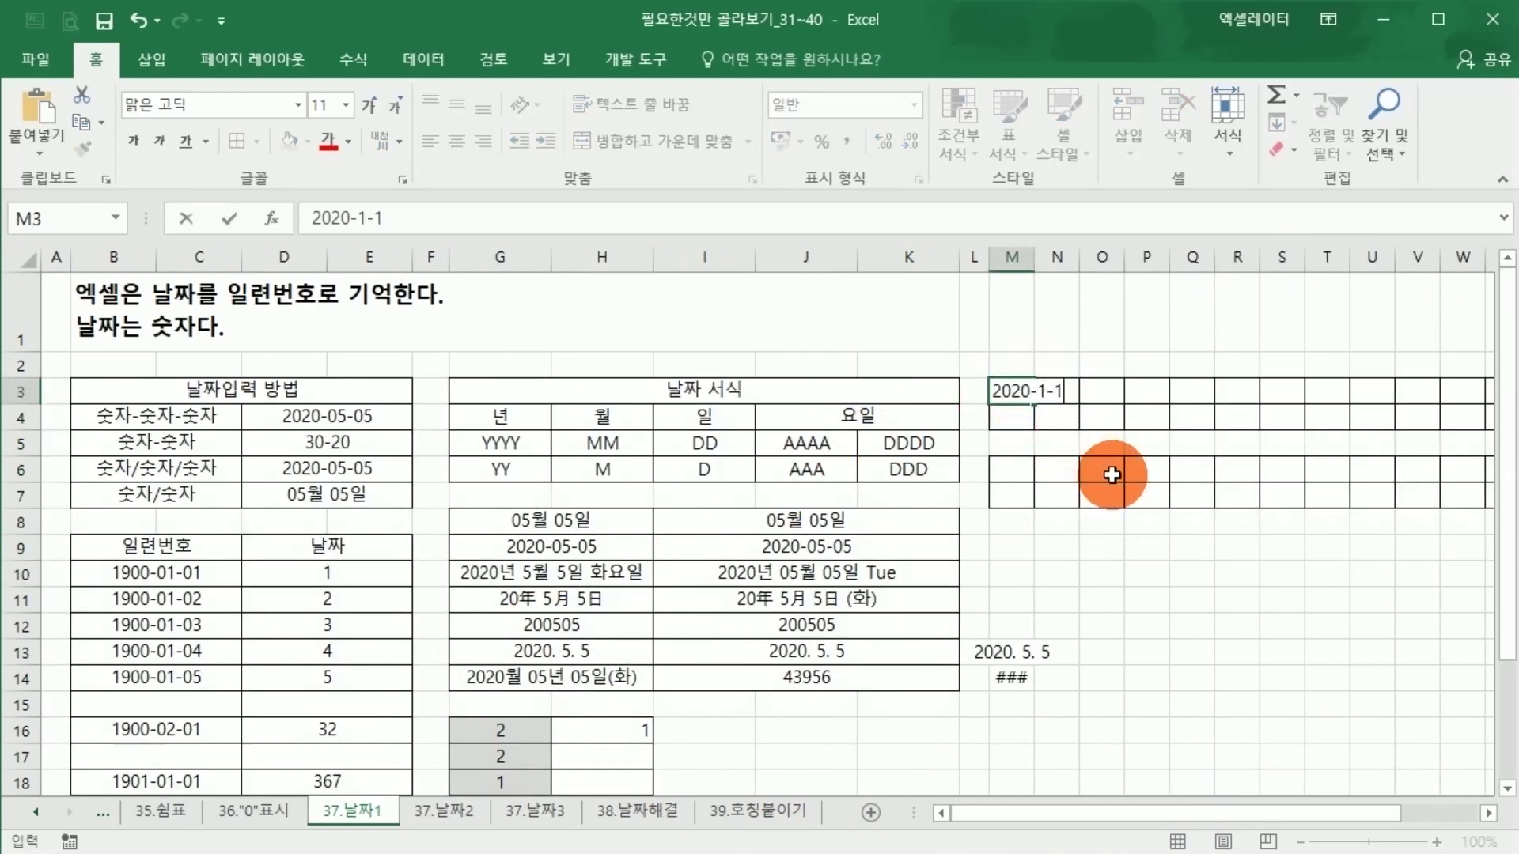
key(Return)
click(1053, 393)
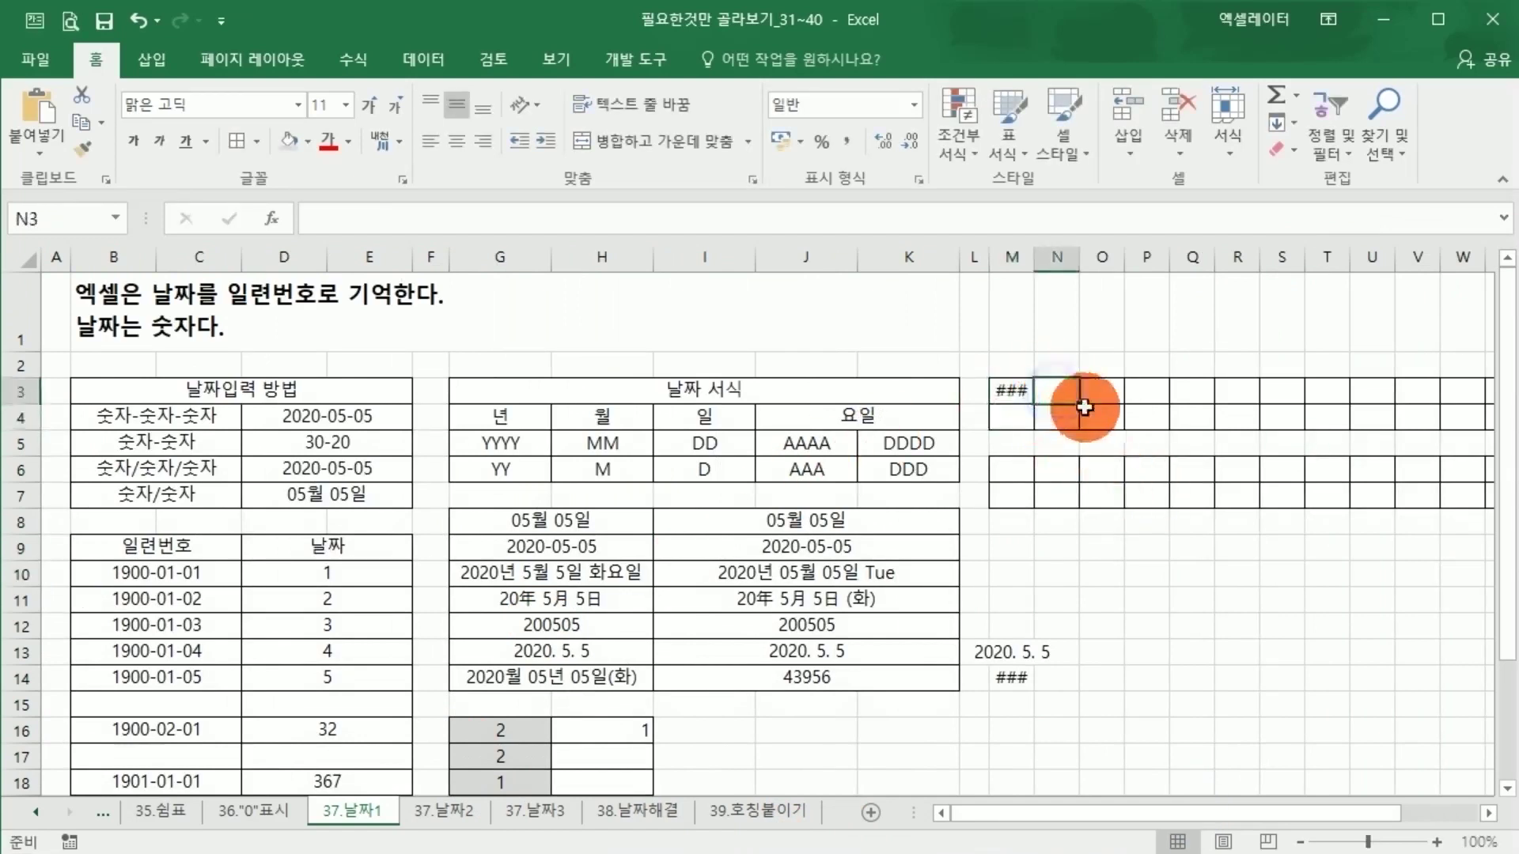
text(=)
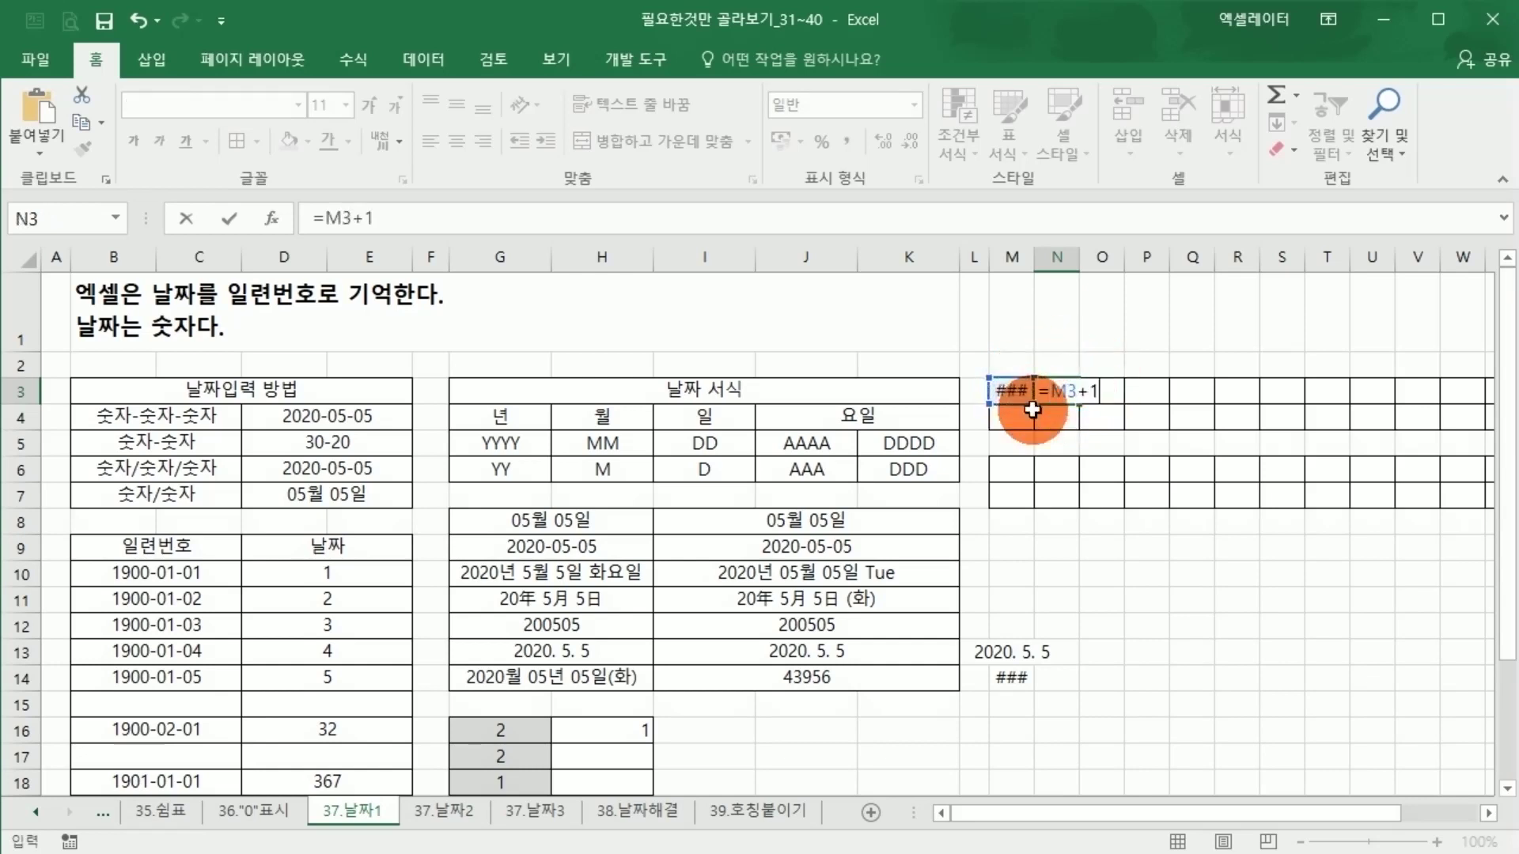
key(Return)
click(1078, 393)
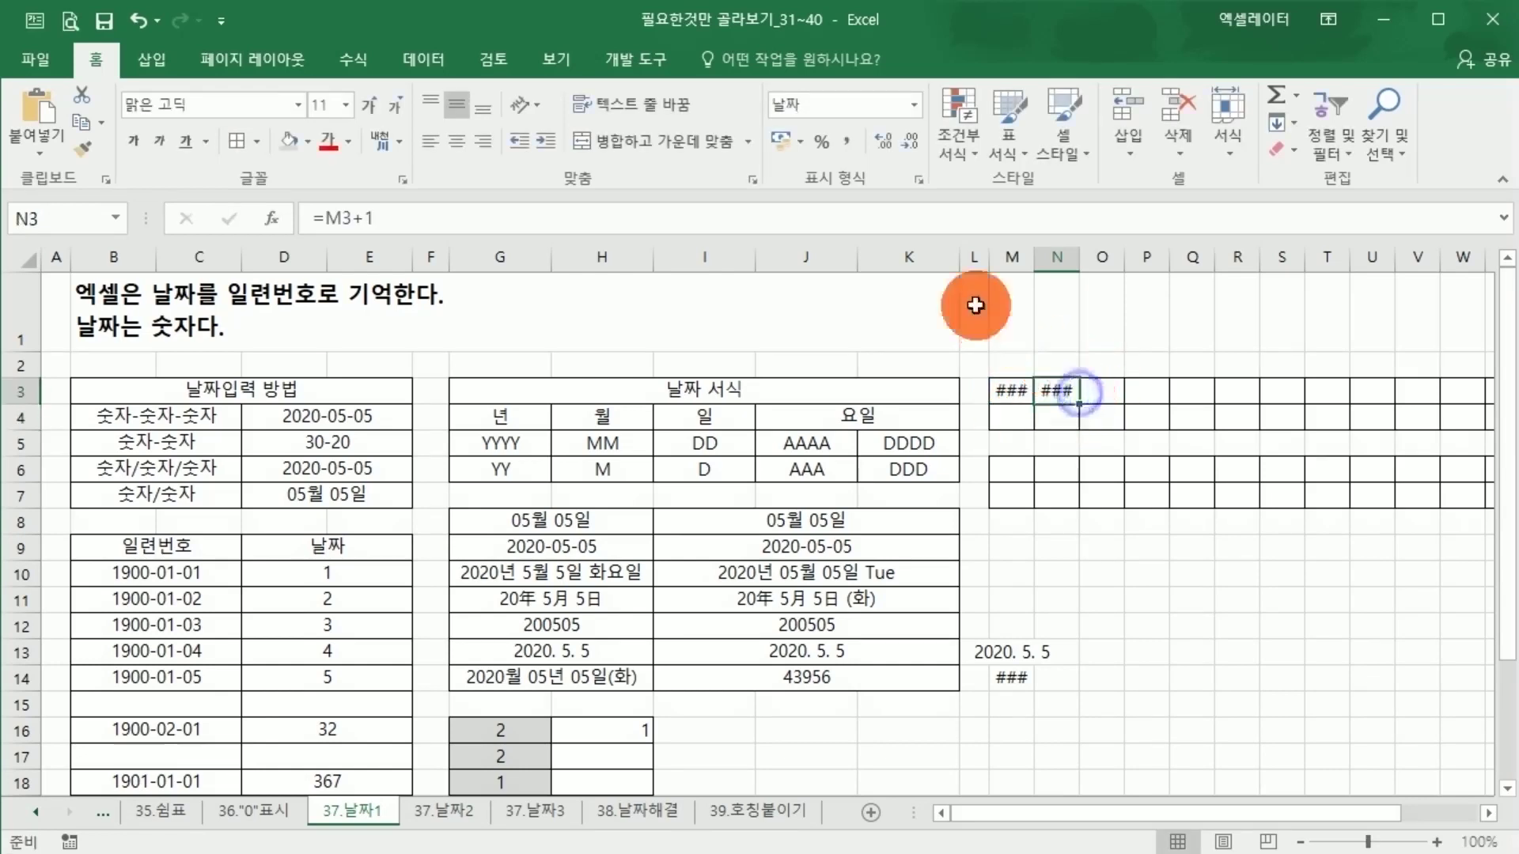
Step: Widen columns M and N enough to show the full dates in M3 and N3
drag(1011, 255, 1172, 254)
click(1058, 390)
click(1189, 393)
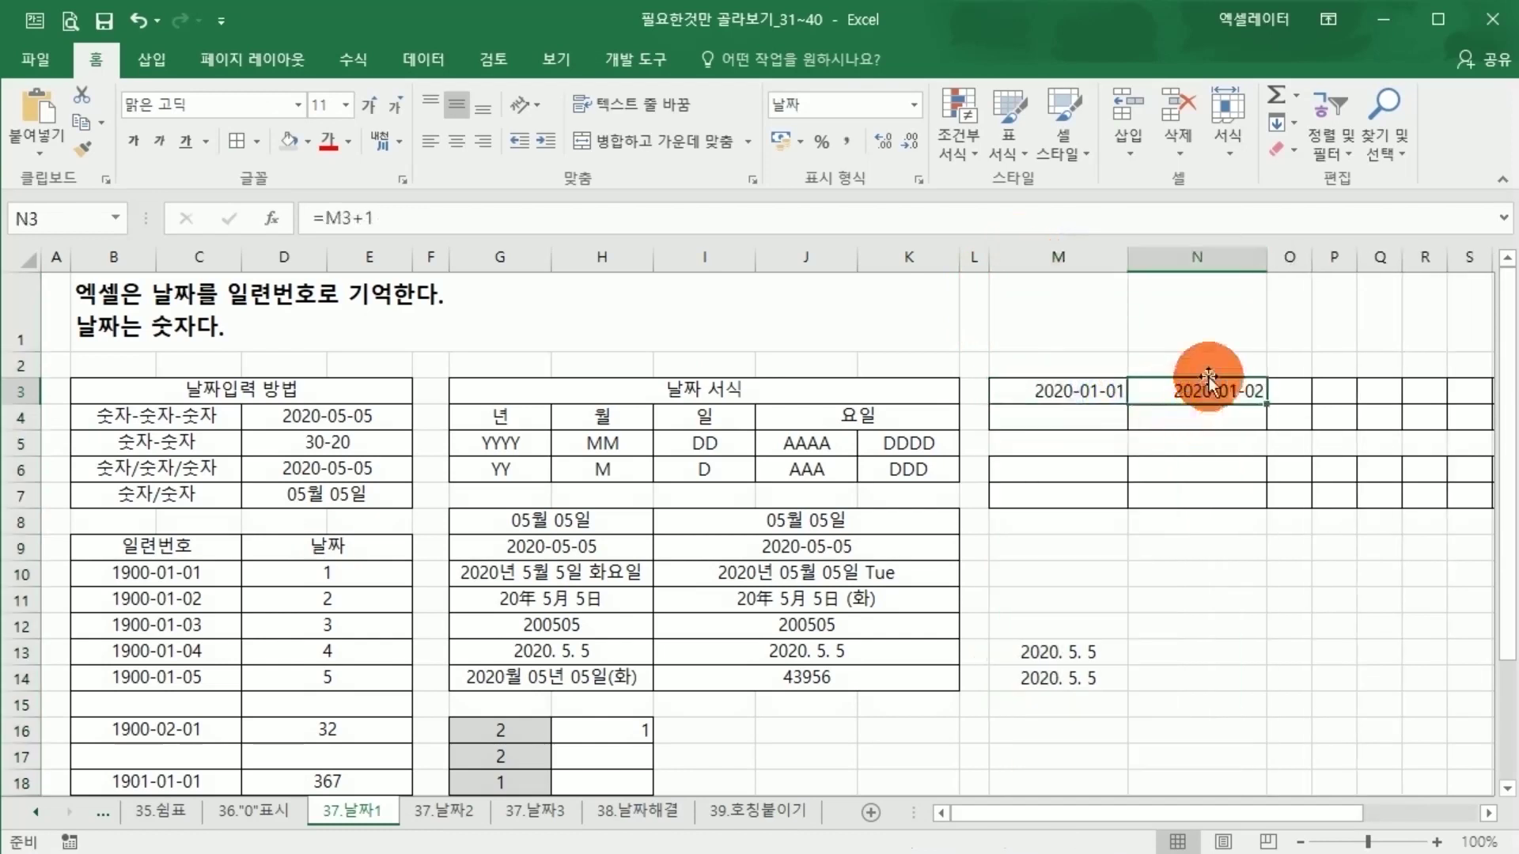
Step: Set the number format of M3:N3 to General
drag(1065, 394, 1179, 393)
click(918, 111)
click(889, 144)
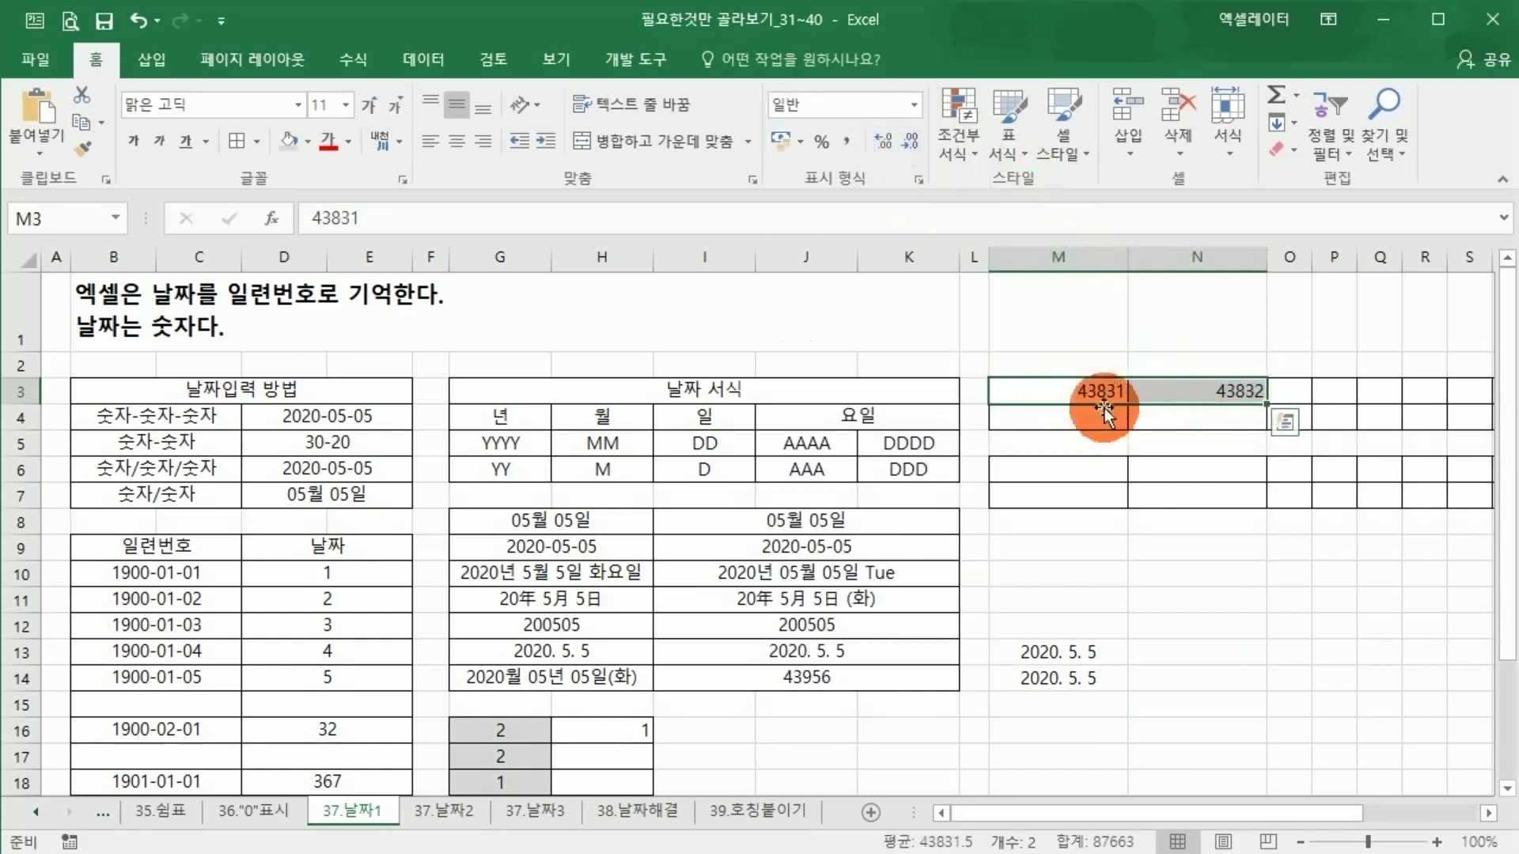
Step: Set the number format of M3:N3 to the short date format (간단한 날짜)
click(1094, 393)
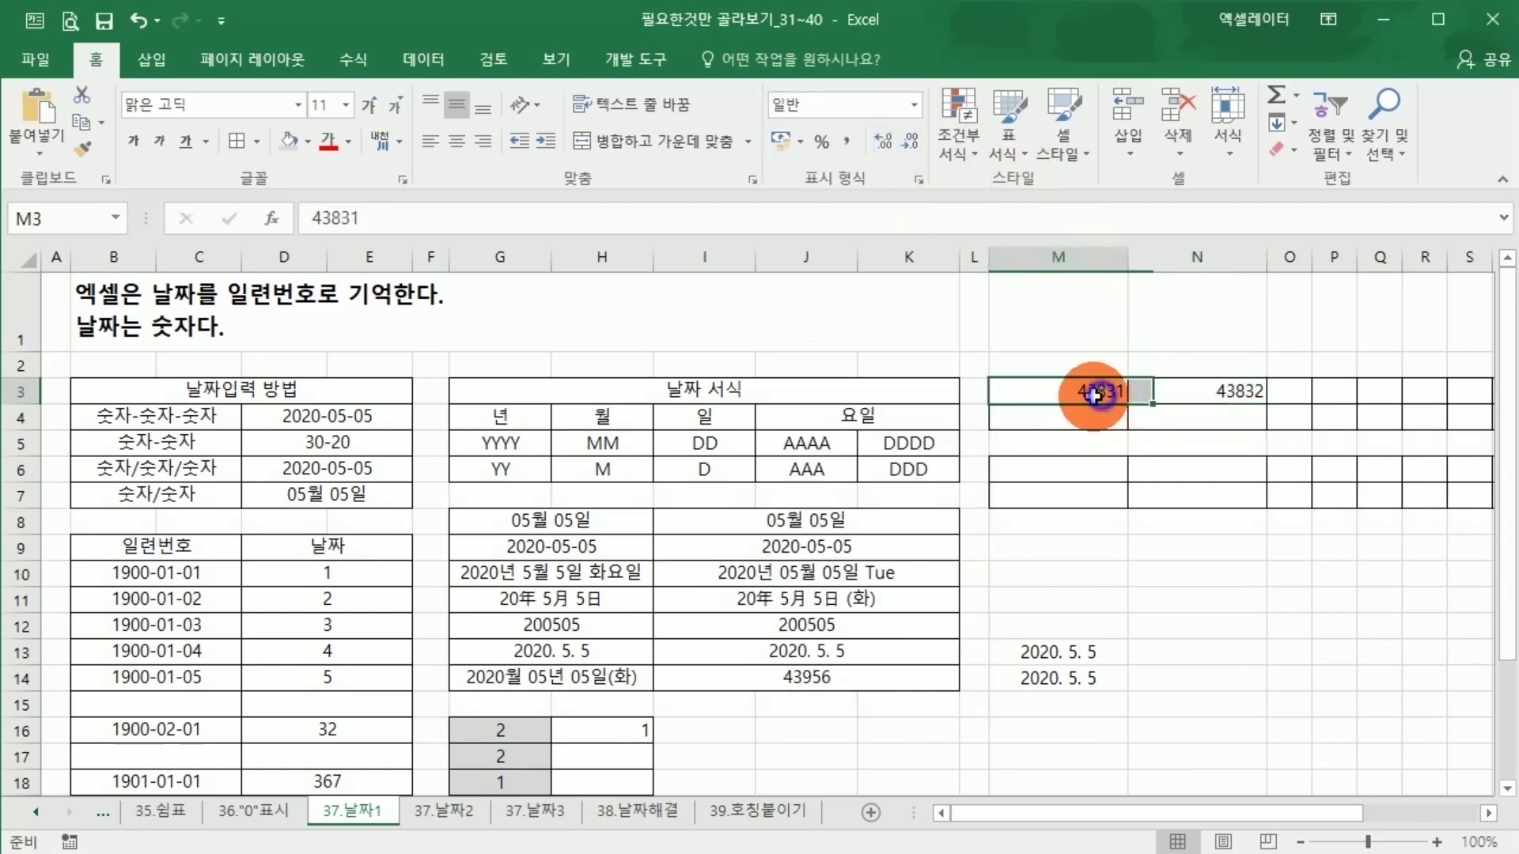
click(1184, 391)
drag(1028, 391, 1179, 391)
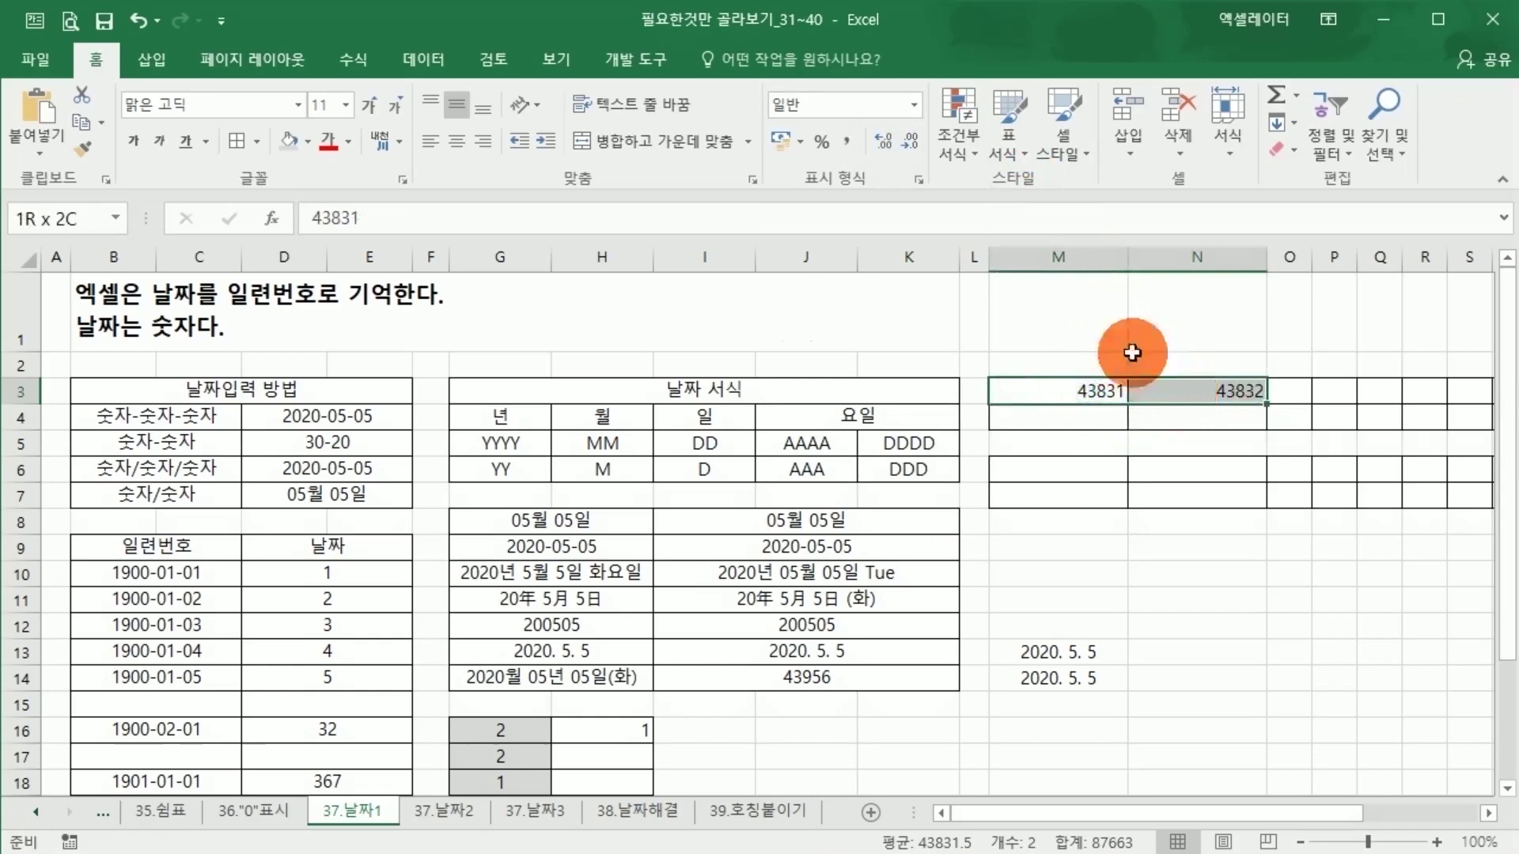
click(916, 104)
click(910, 148)
click(915, 105)
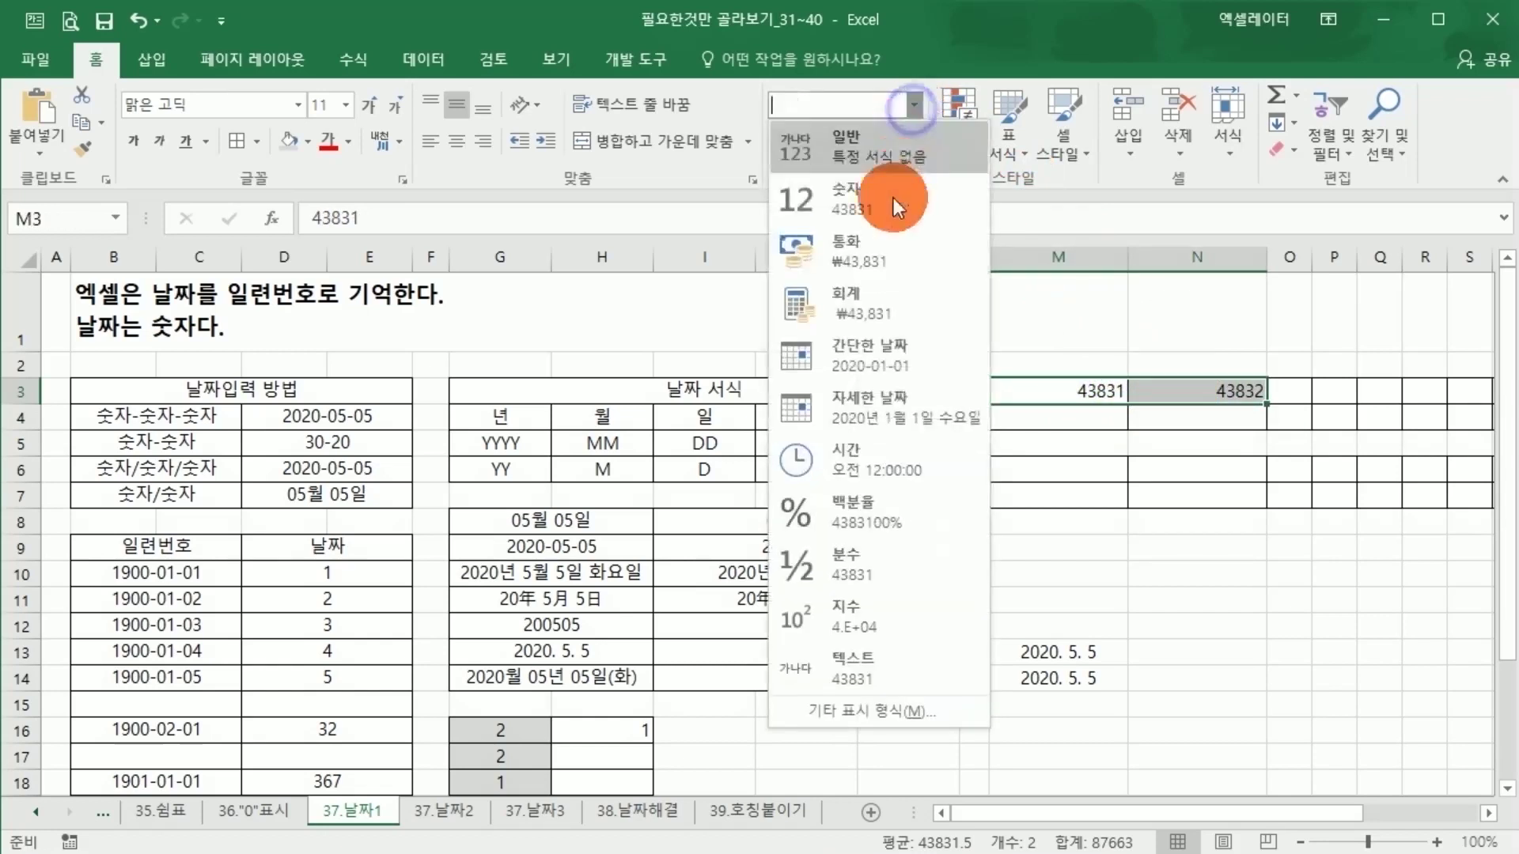
click(866, 356)
Step: Fill the next-day formula from N3 across the row through AA3
click(1139, 391)
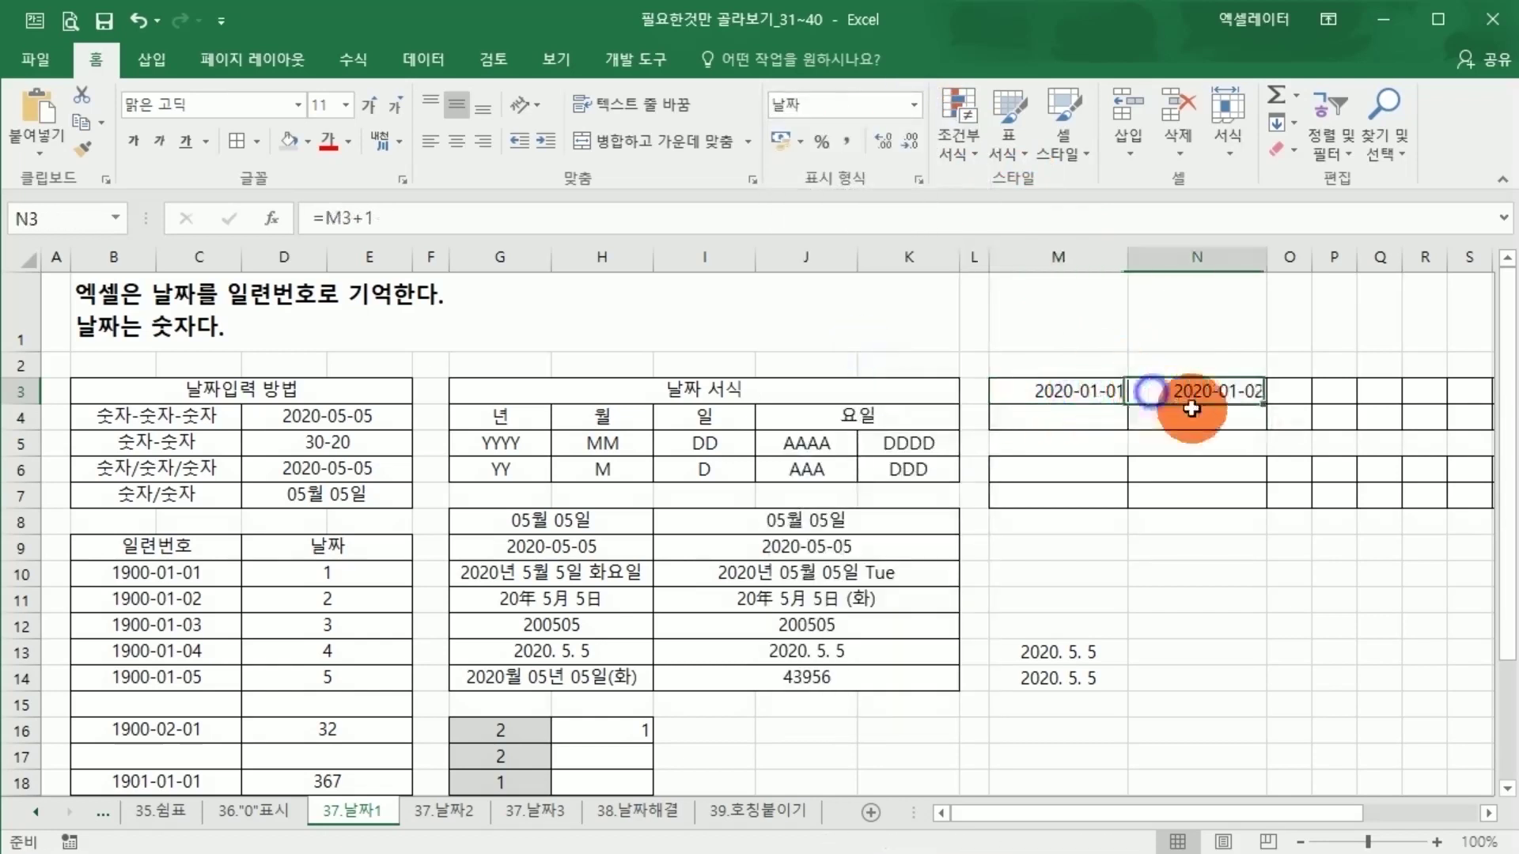
click(1288, 393)
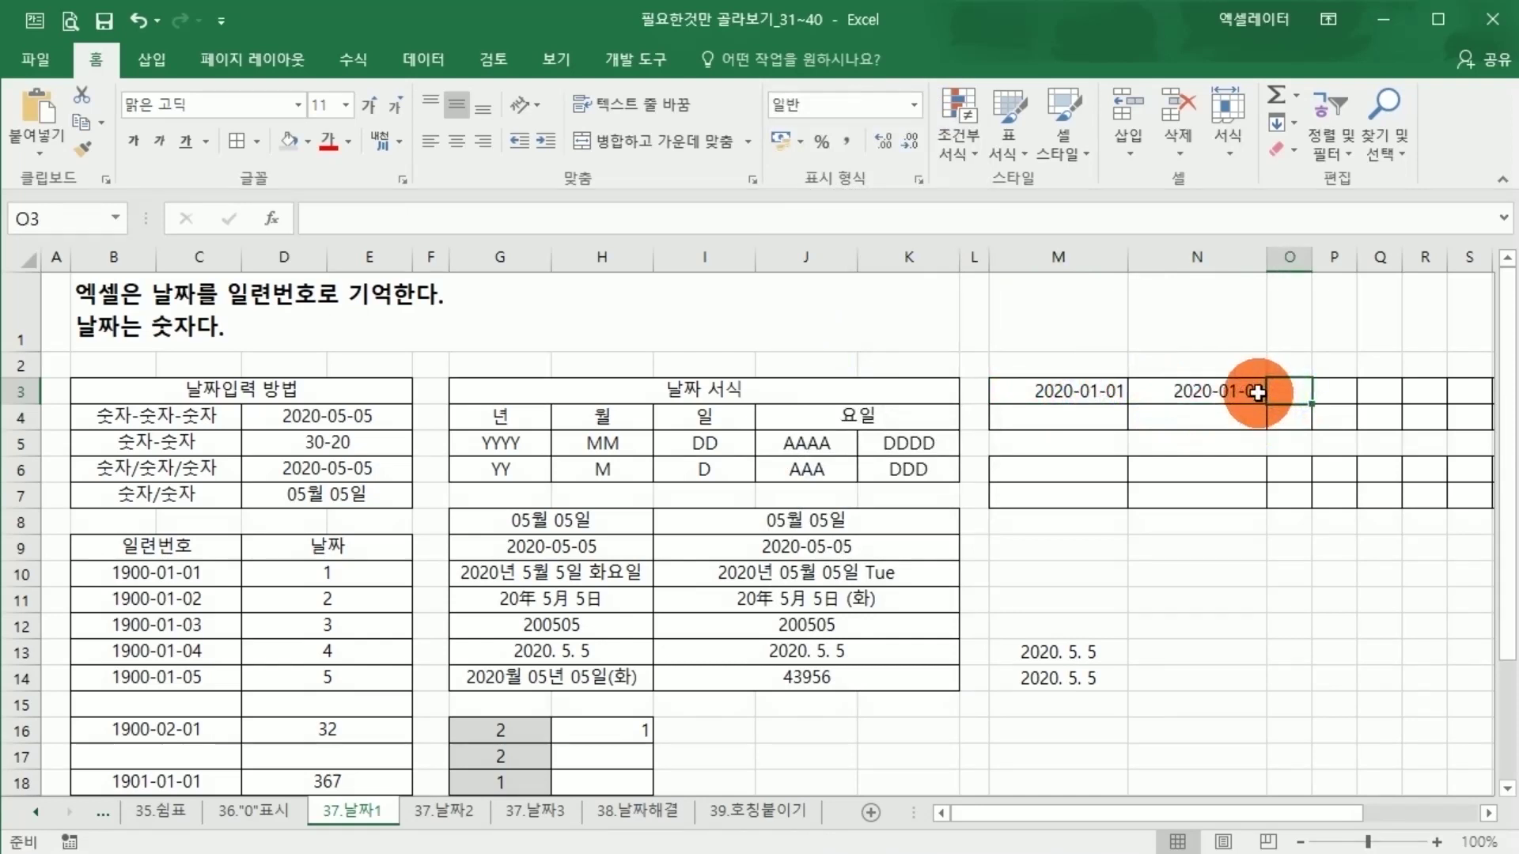
click(1235, 398)
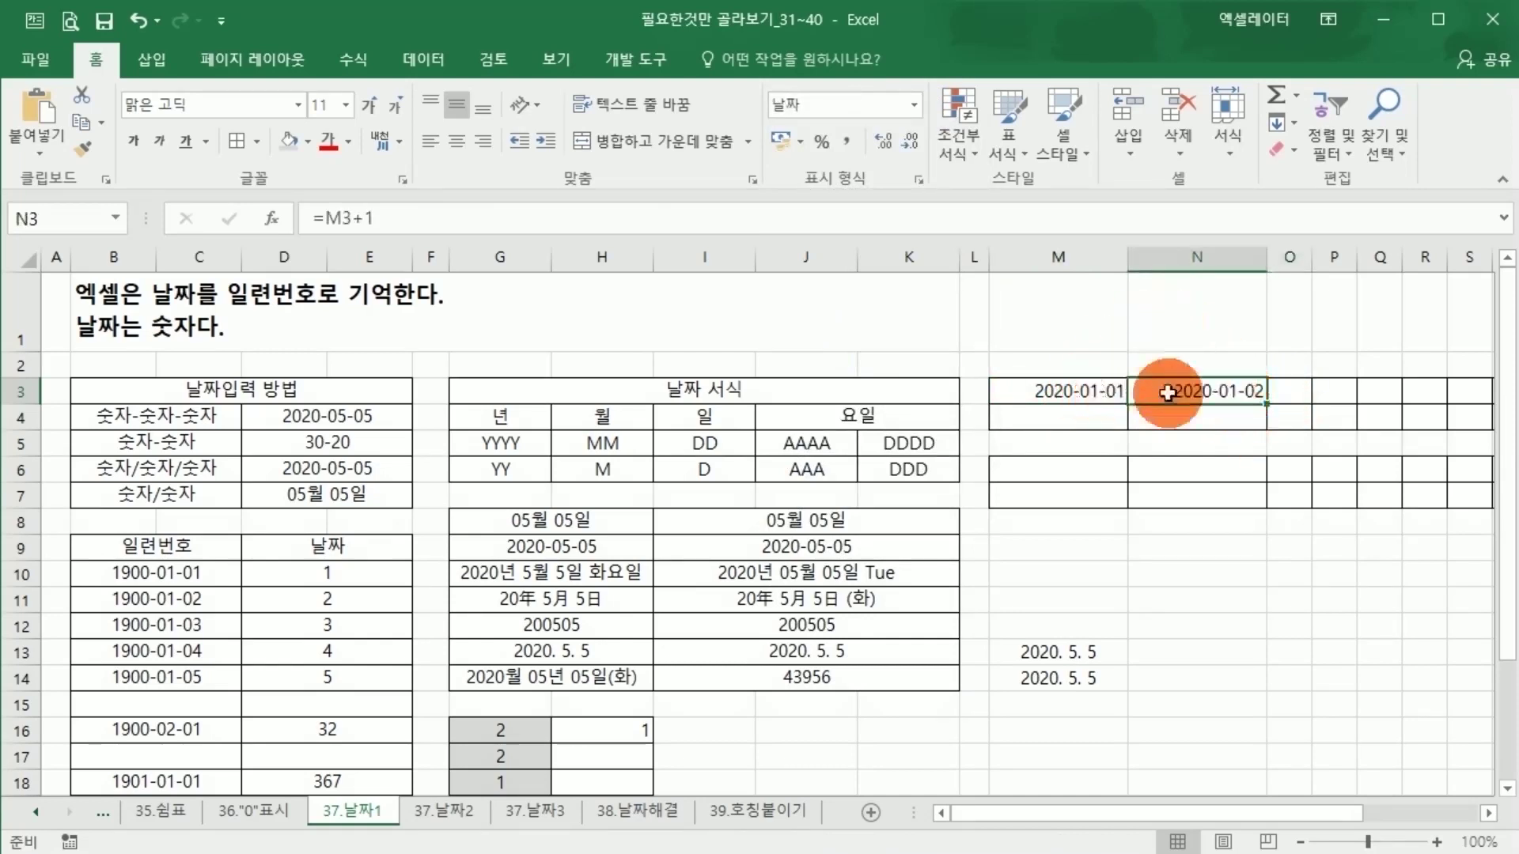
drag(1267, 401, 1330, 400)
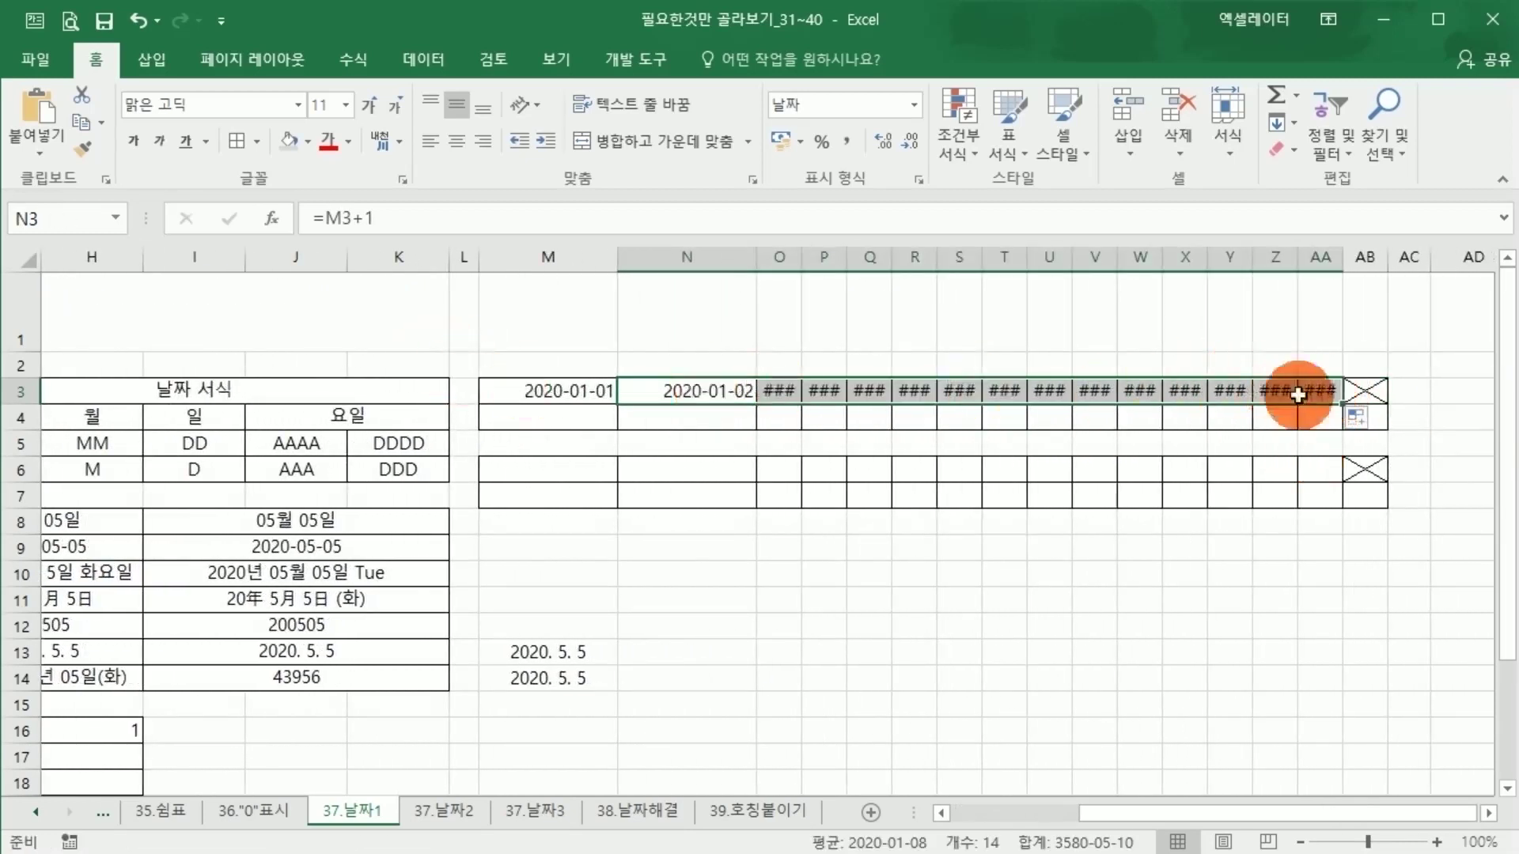
click(1310, 396)
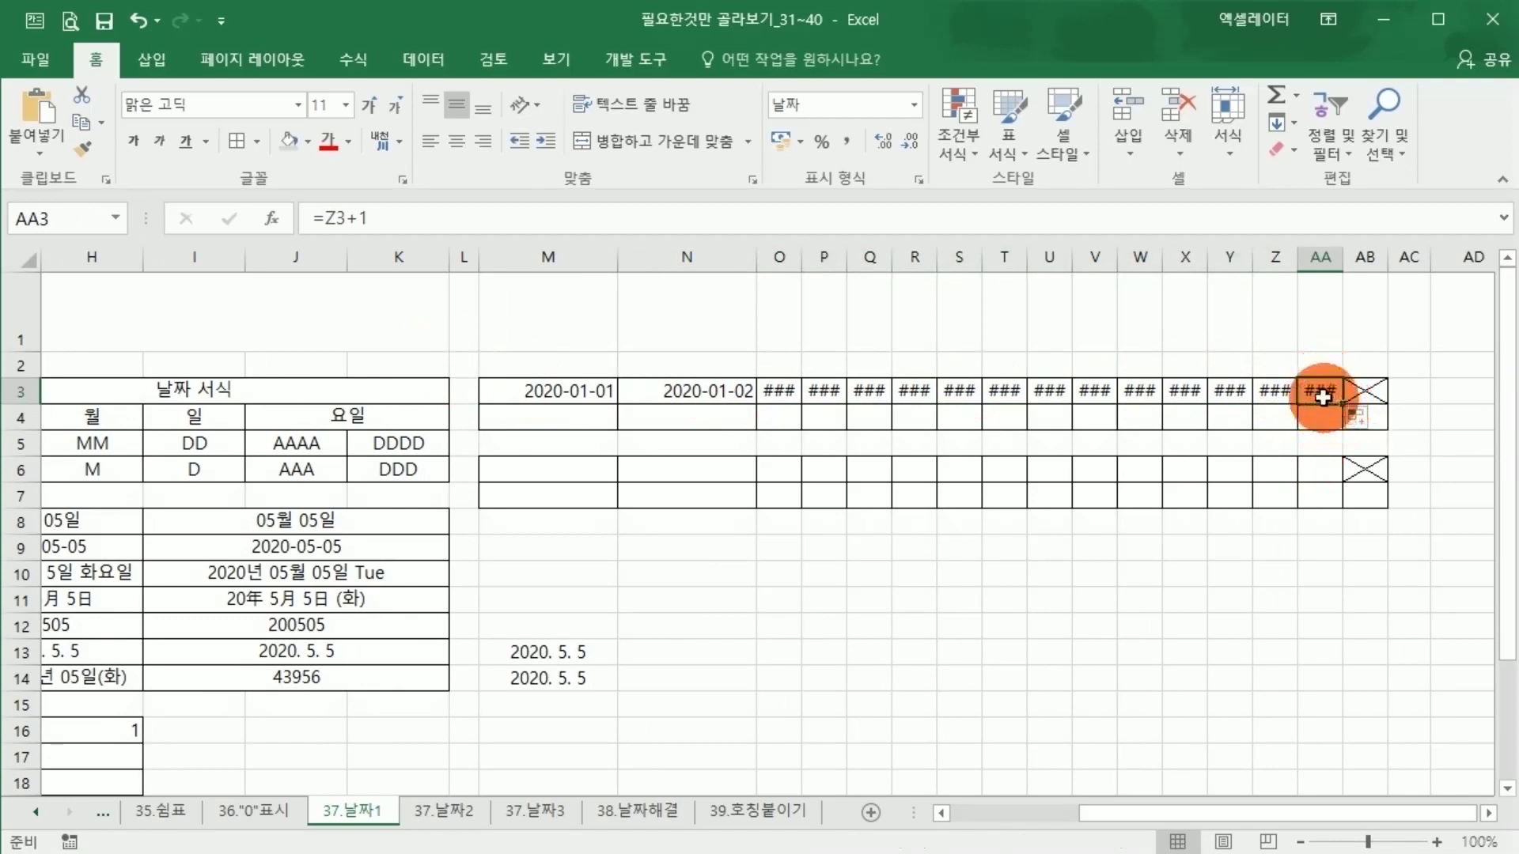
Step: Apply the custom number format d to the dates in M3:AA3
drag(542, 390, 1321, 388)
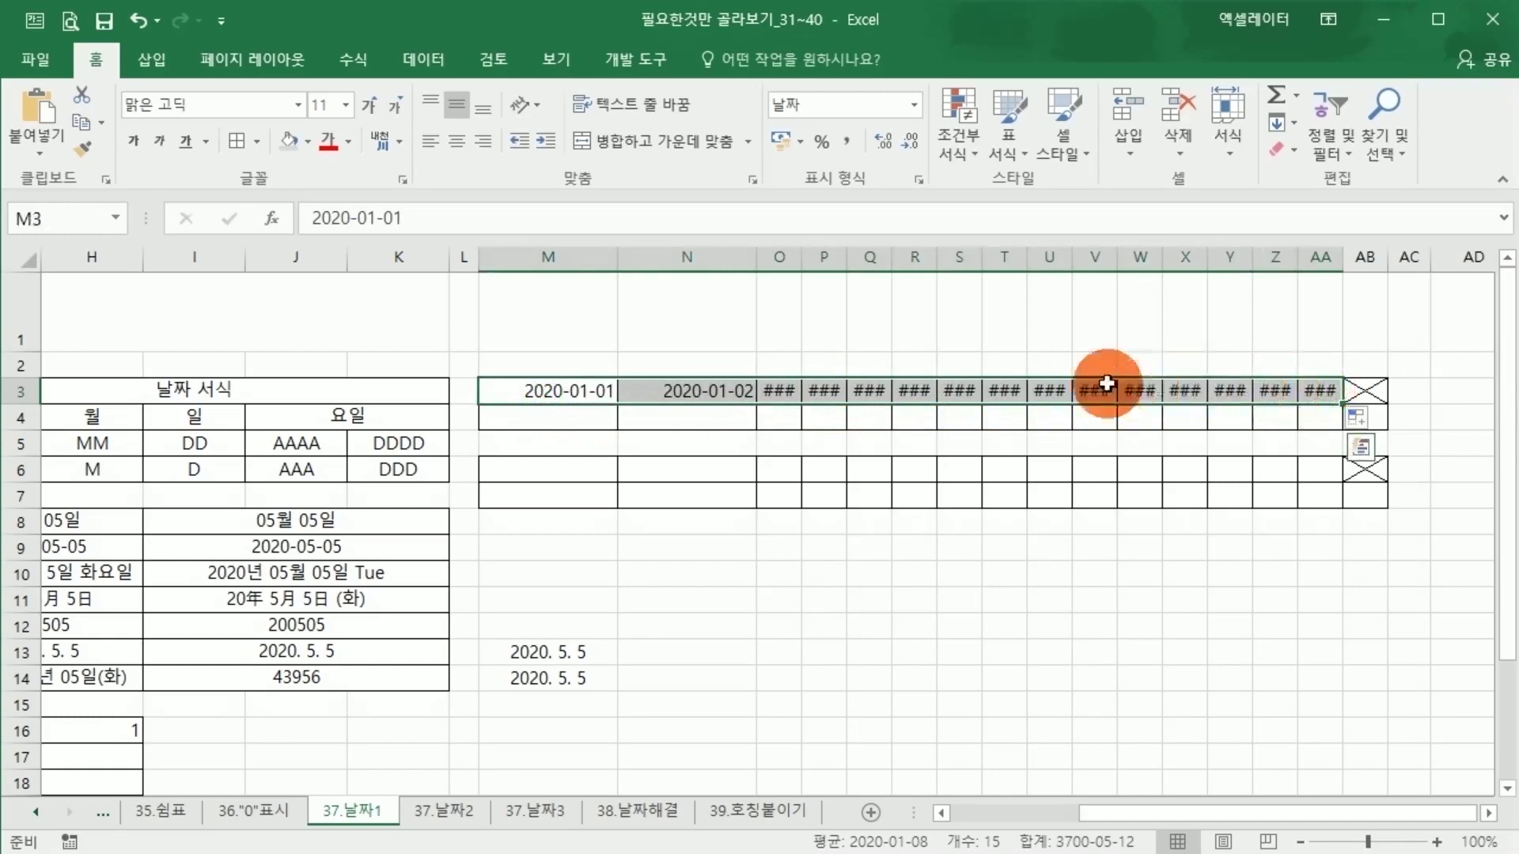
right_click(579, 391)
click(659, 805)
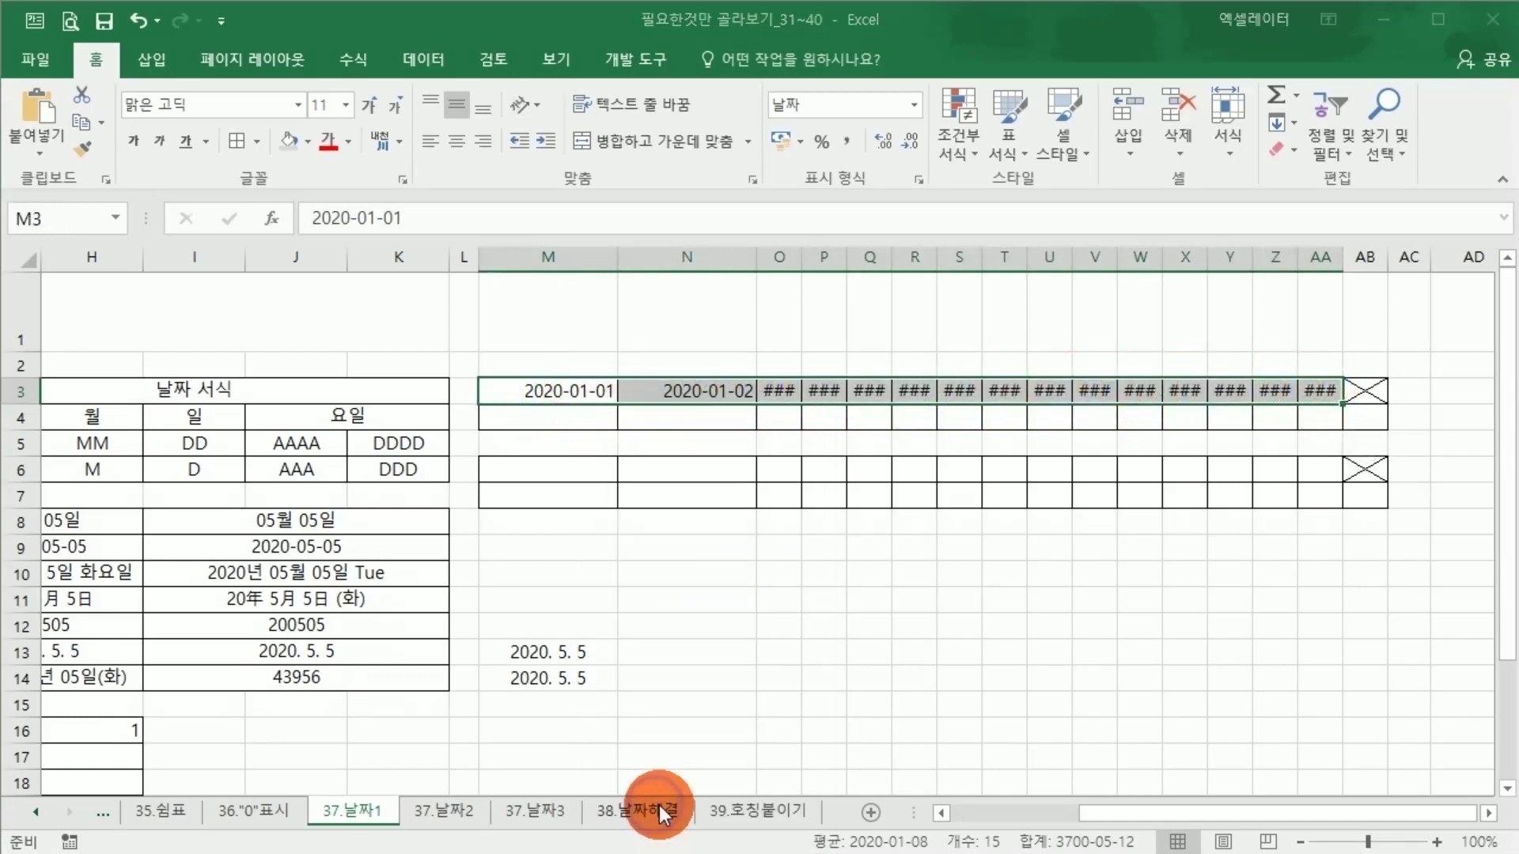
click(395, 783)
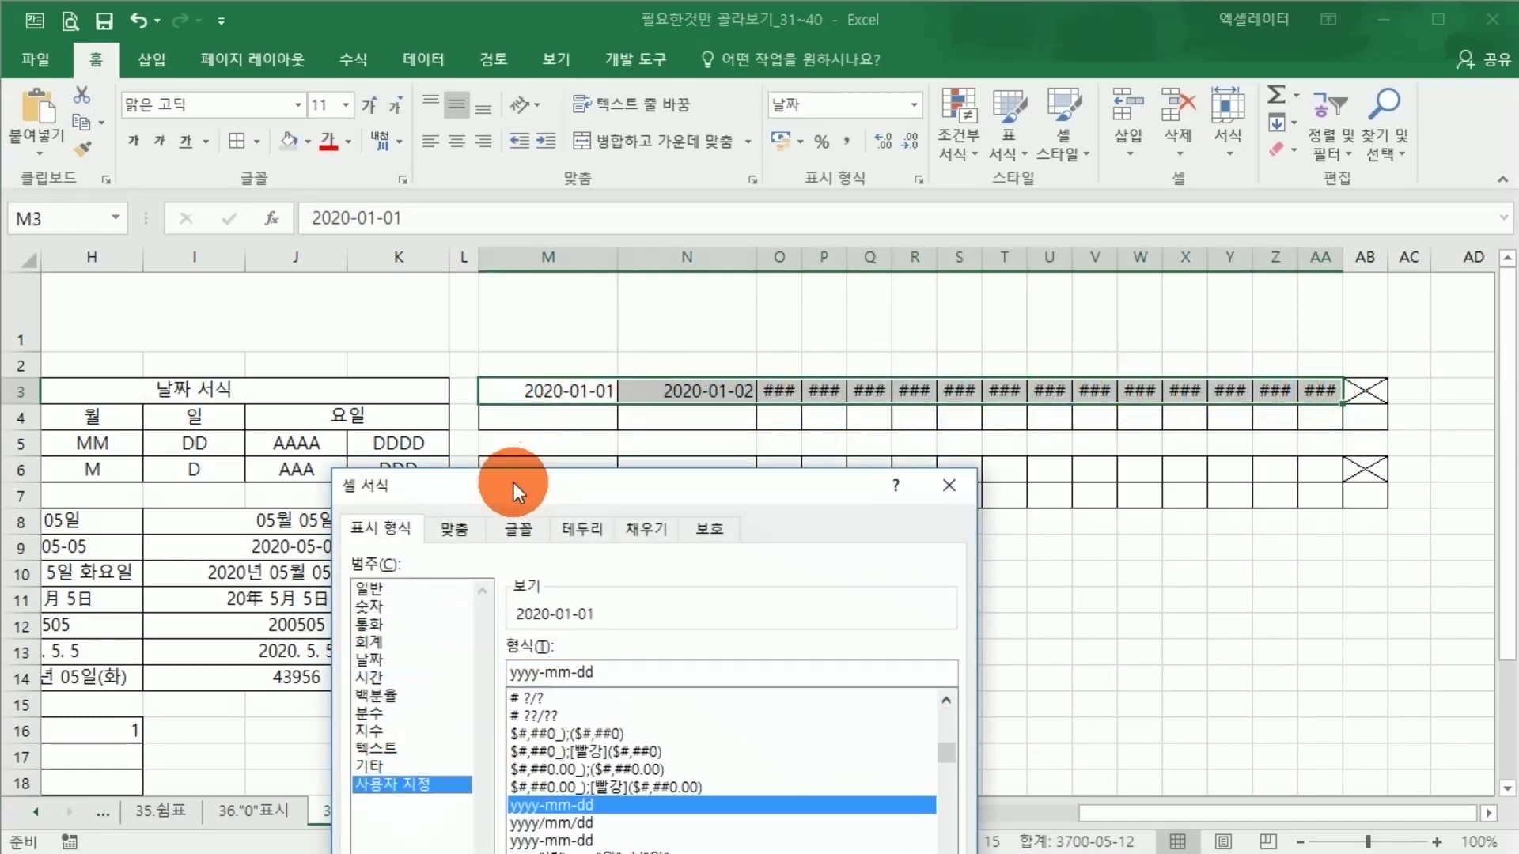
drag(514, 482, 439, 235)
click(518, 419)
drag(515, 425, 429, 425)
text(d)
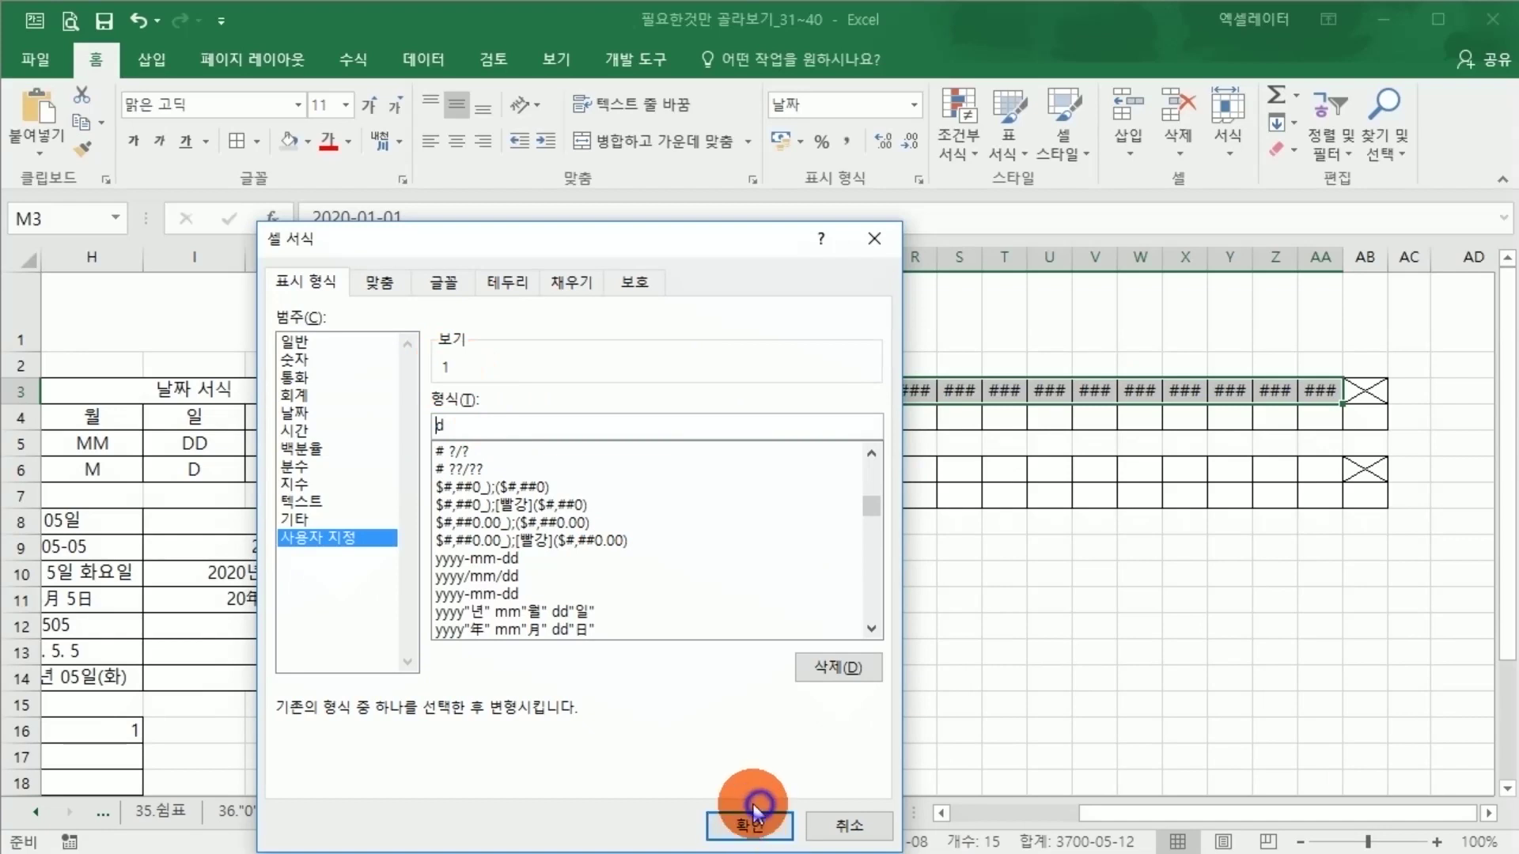
click(767, 823)
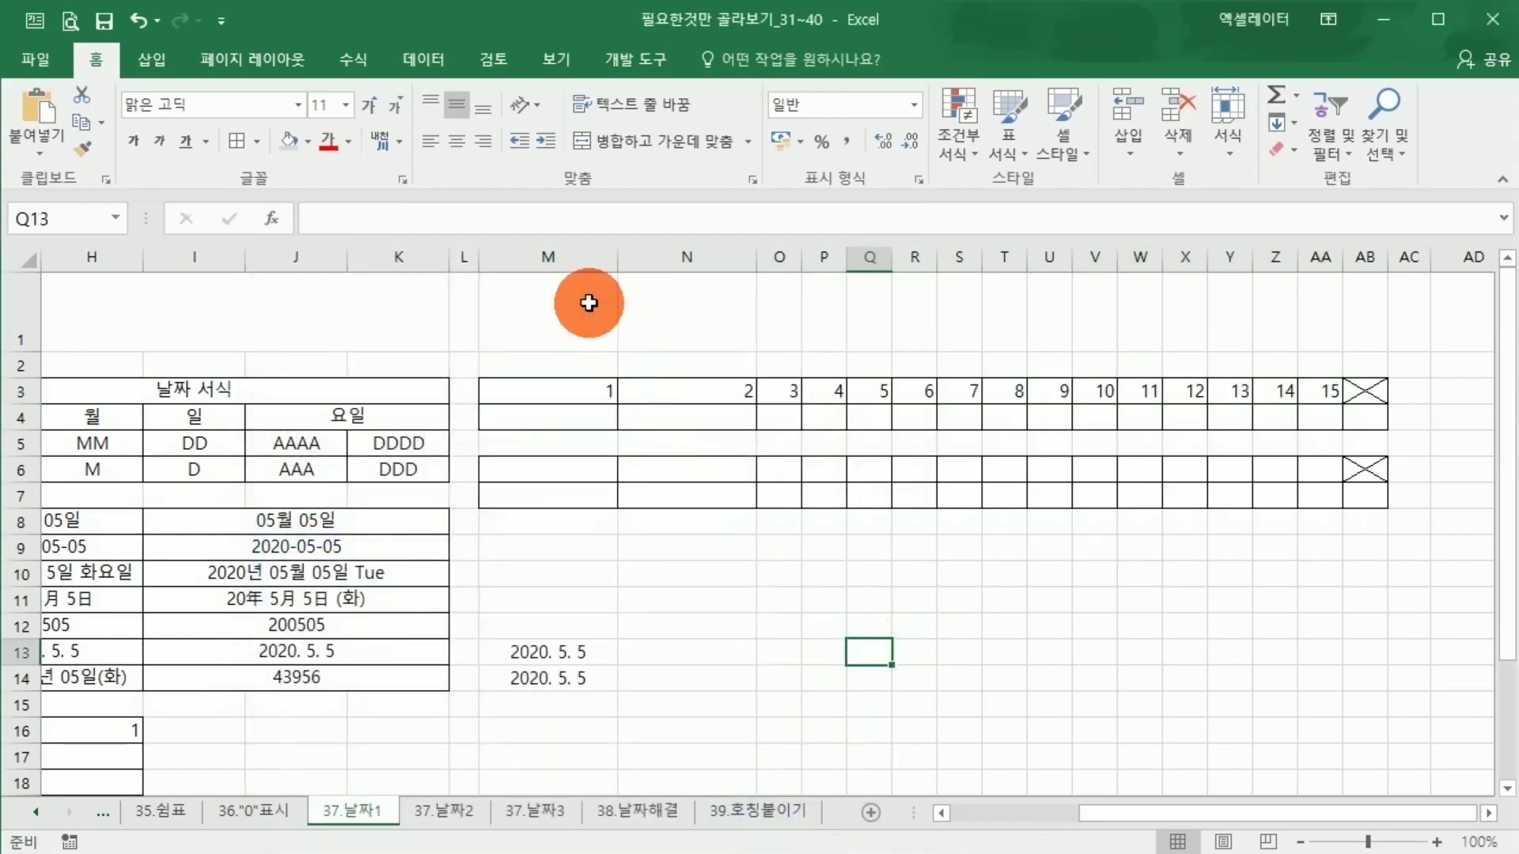
Step: Narrow columns M and N to about the same small width as the neighbouring columns O through AA
drag(554, 256, 682, 248)
drag(541, 263, 587, 264)
click(633, 514)
drag(506, 389, 1124, 391)
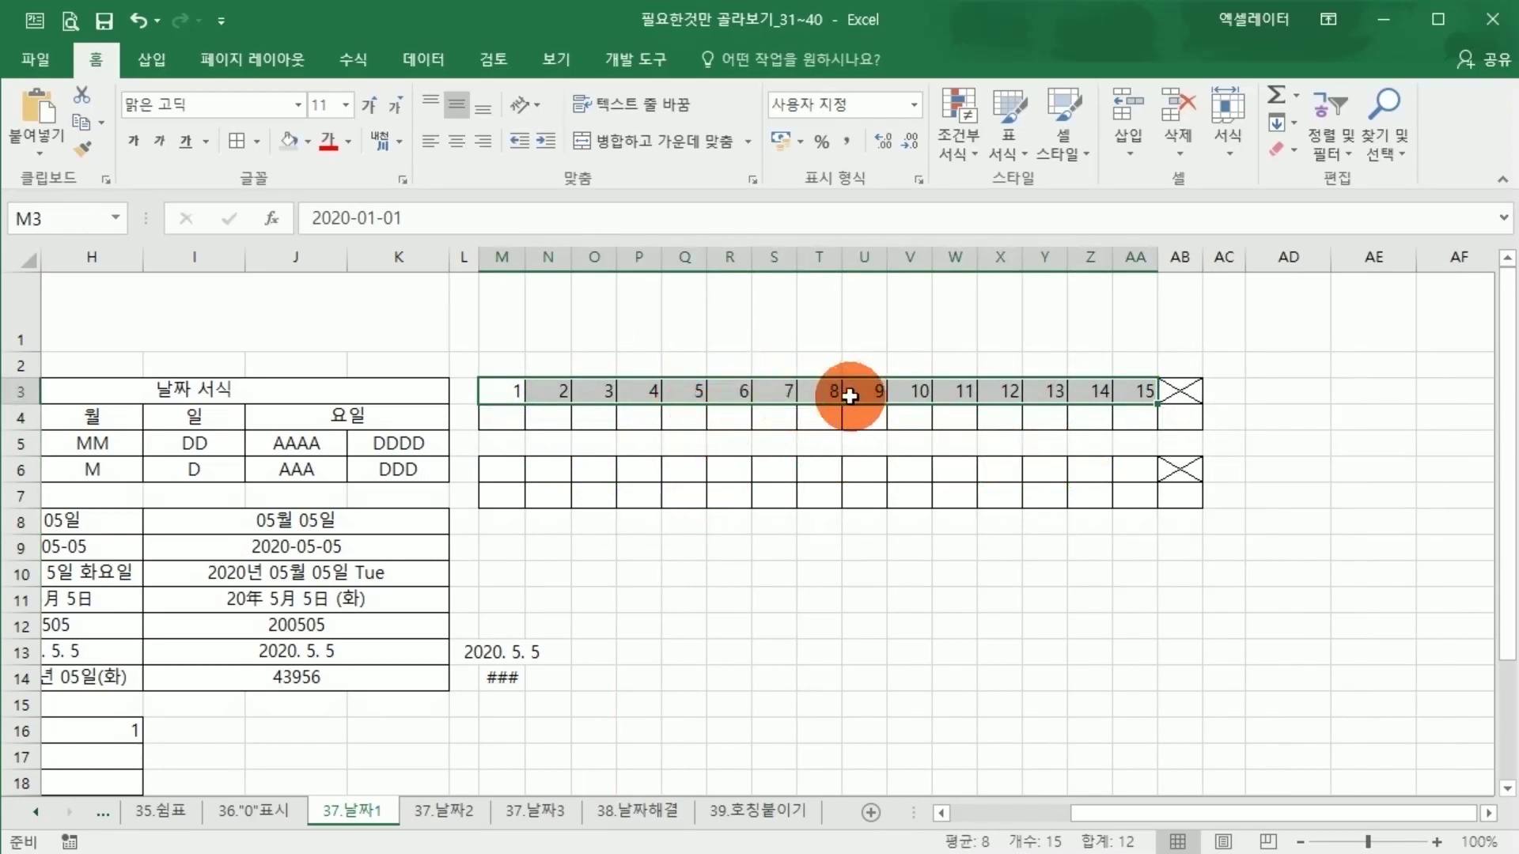
click(785, 420)
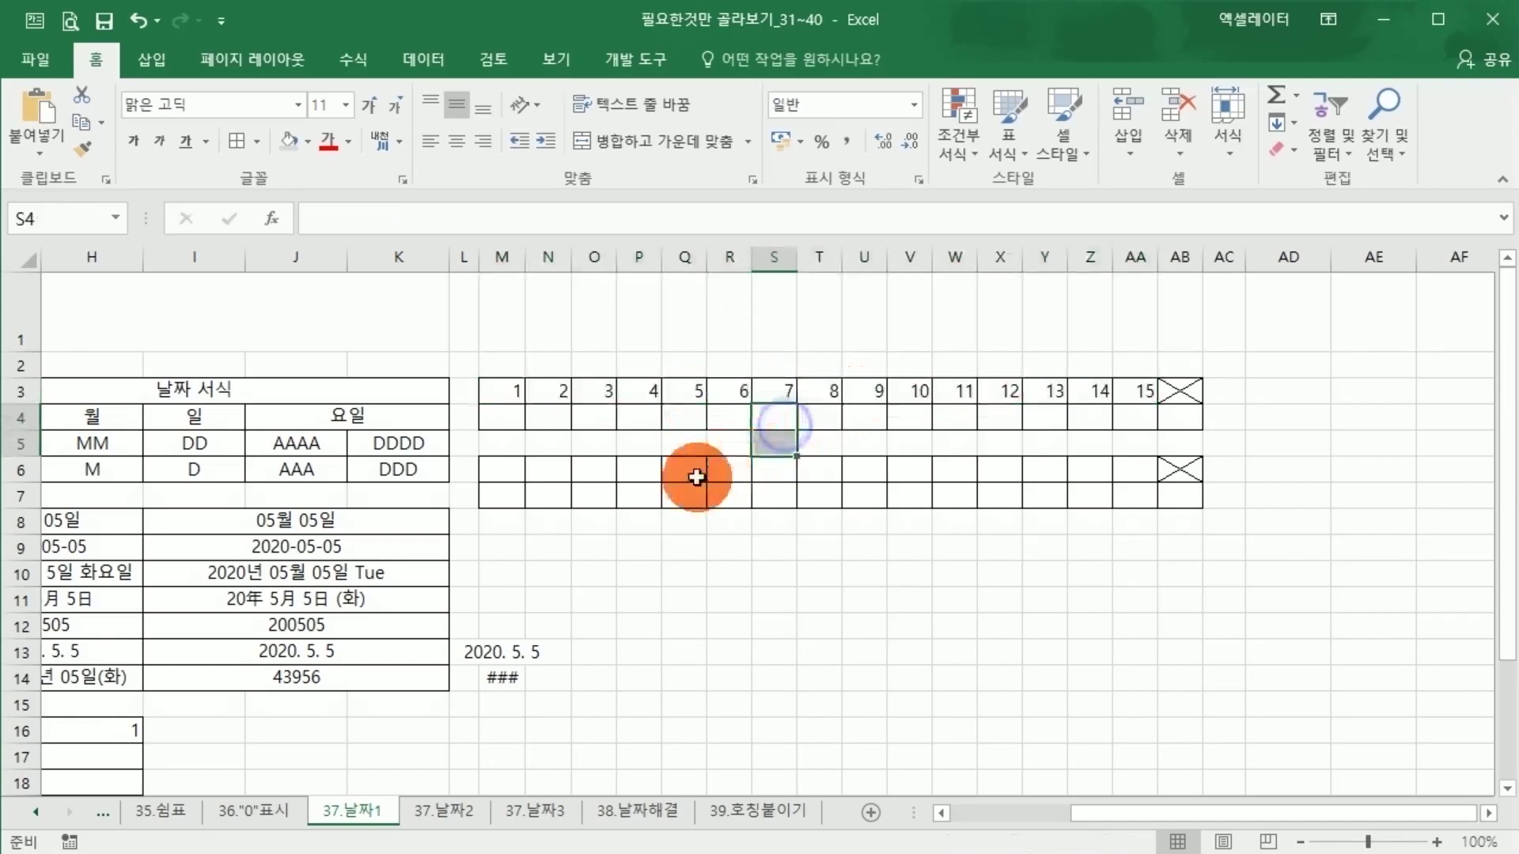
Step: Enter 1 in M6 and 2 in N6, and fill the number series across through AA6
click(502, 472)
key(Return)
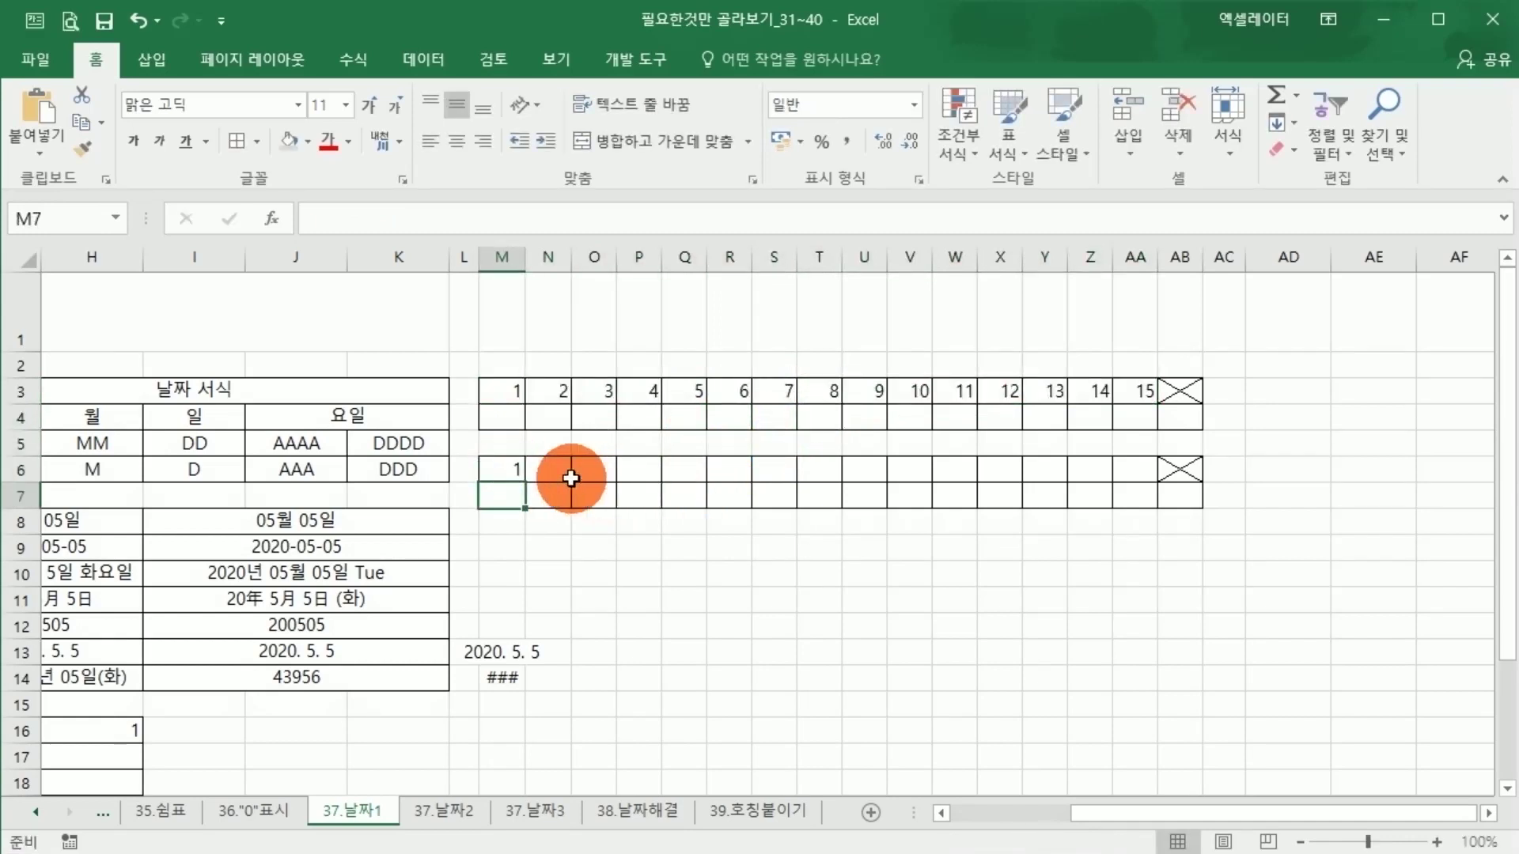
click(569, 478)
text(2)
key(Return)
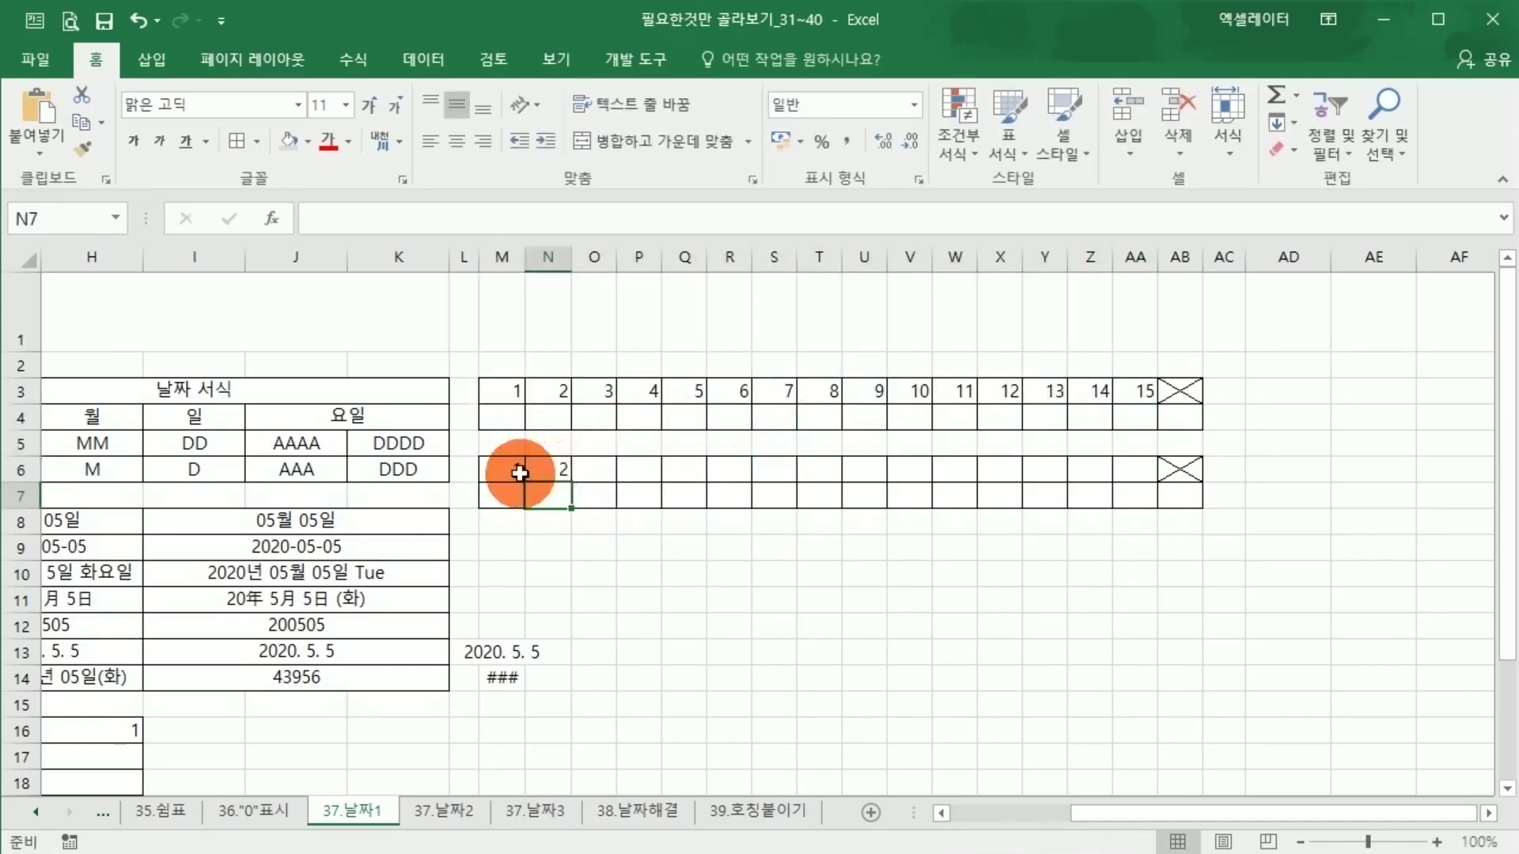
drag(515, 473, 1143, 478)
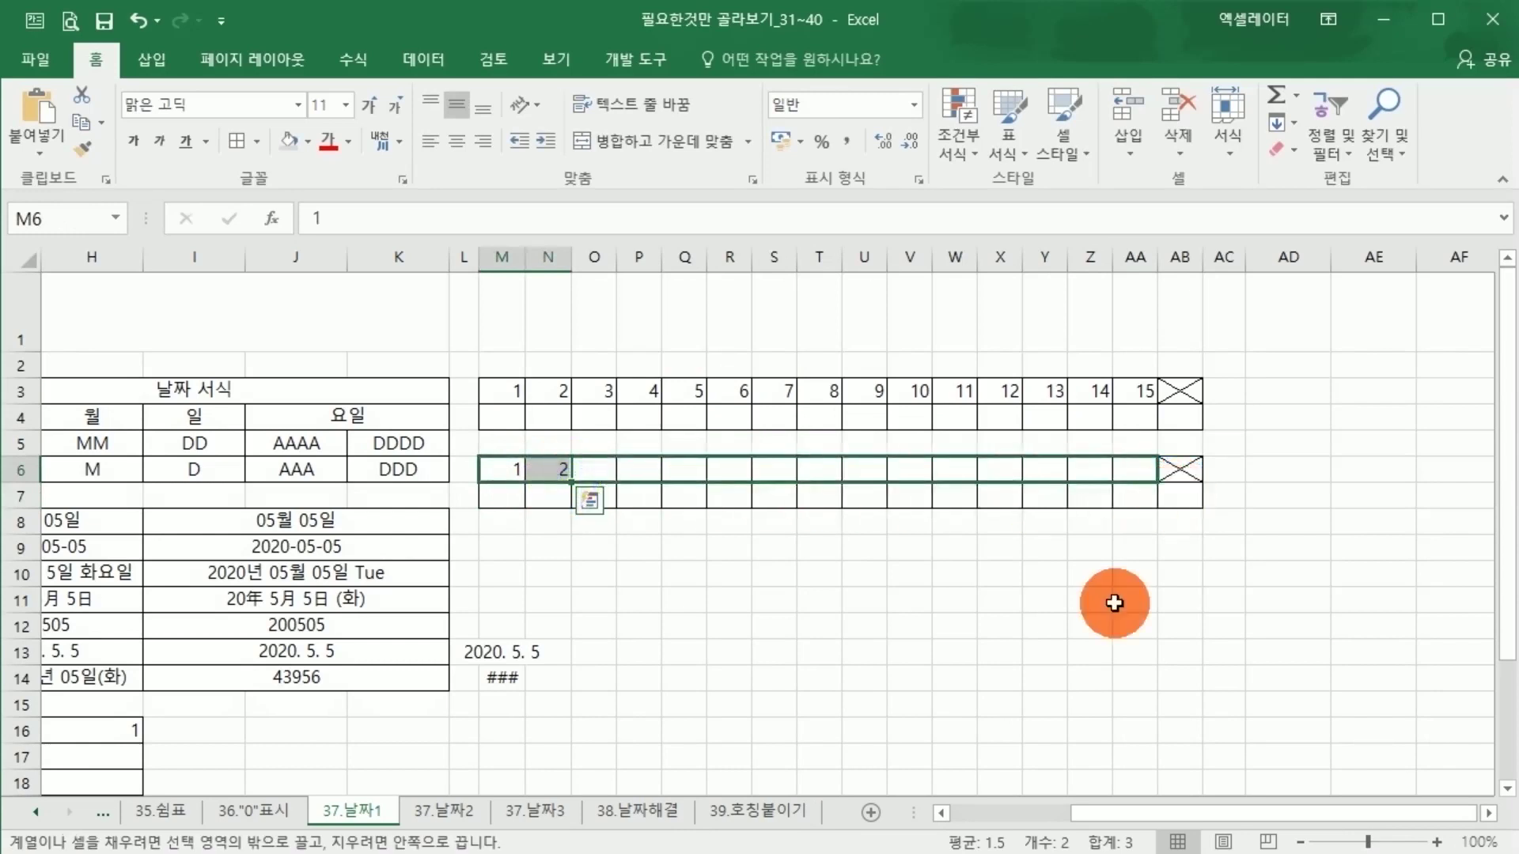
click(1089, 625)
drag(502, 391, 1159, 390)
drag(502, 472, 1175, 482)
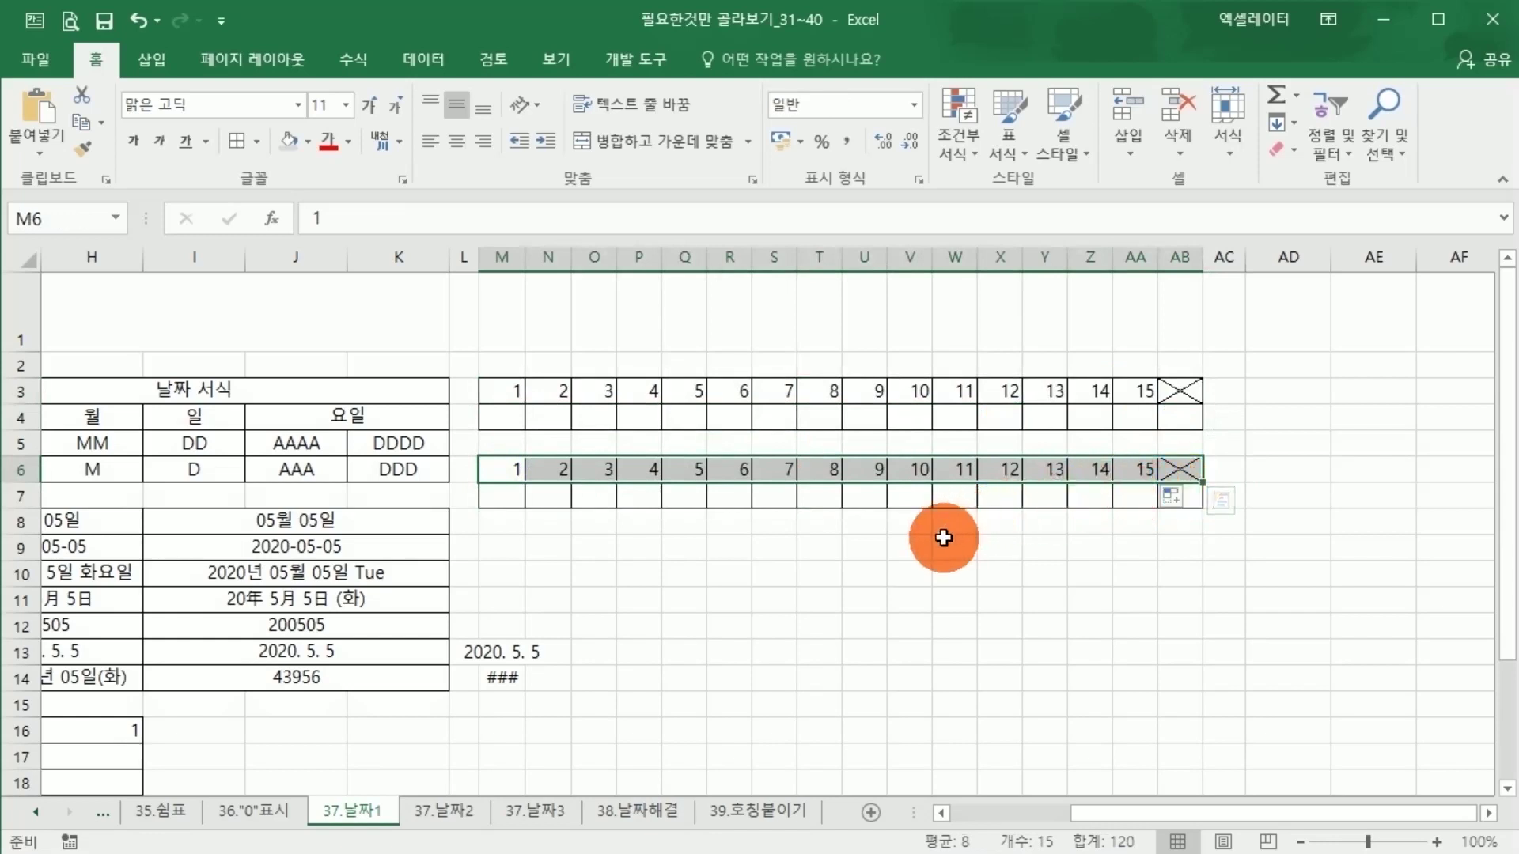
click(815, 546)
click(516, 567)
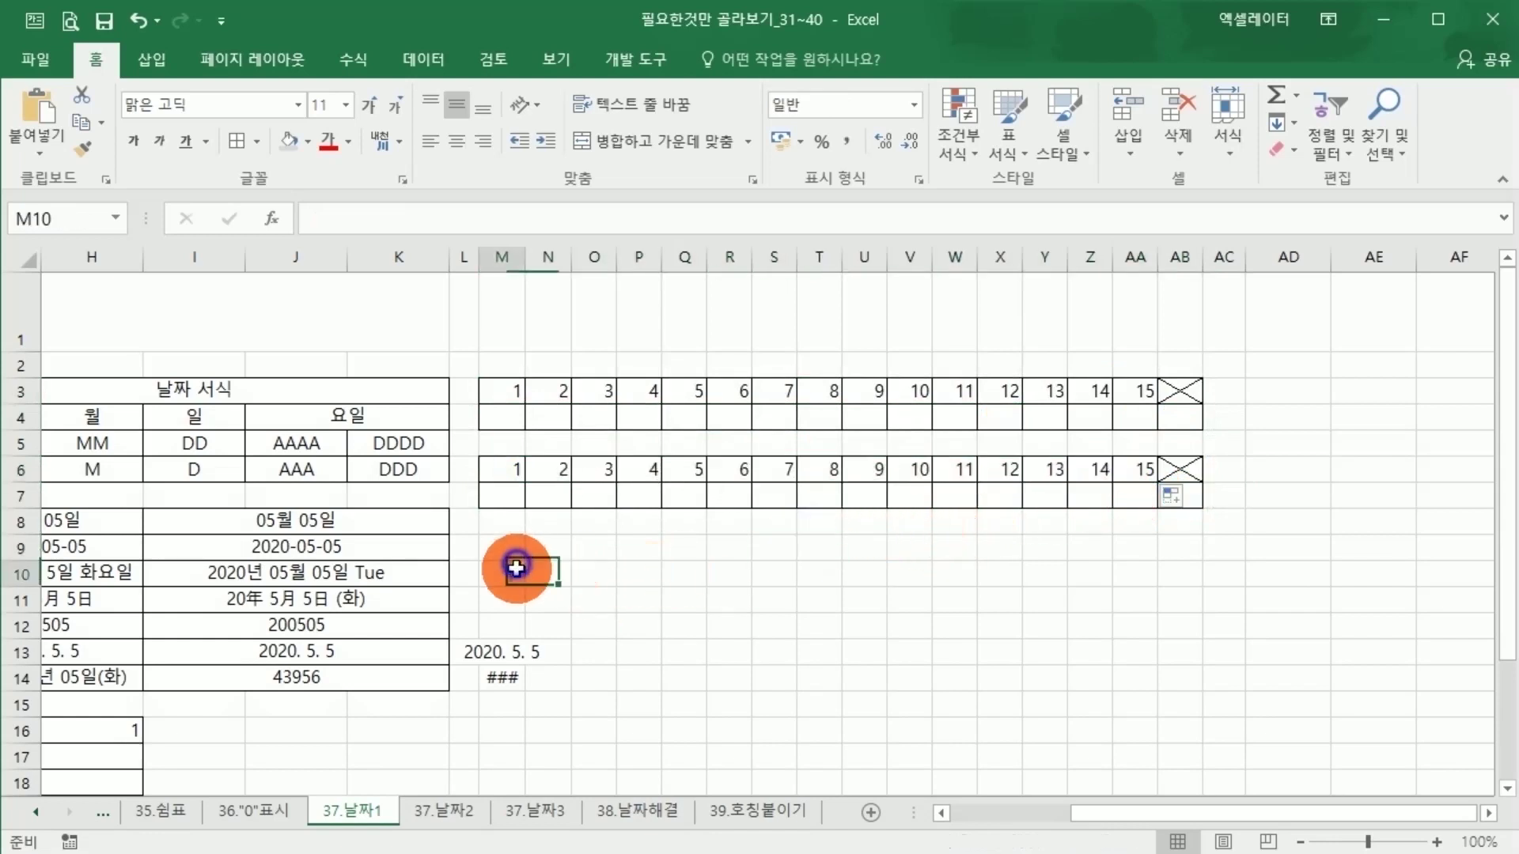
click(502, 541)
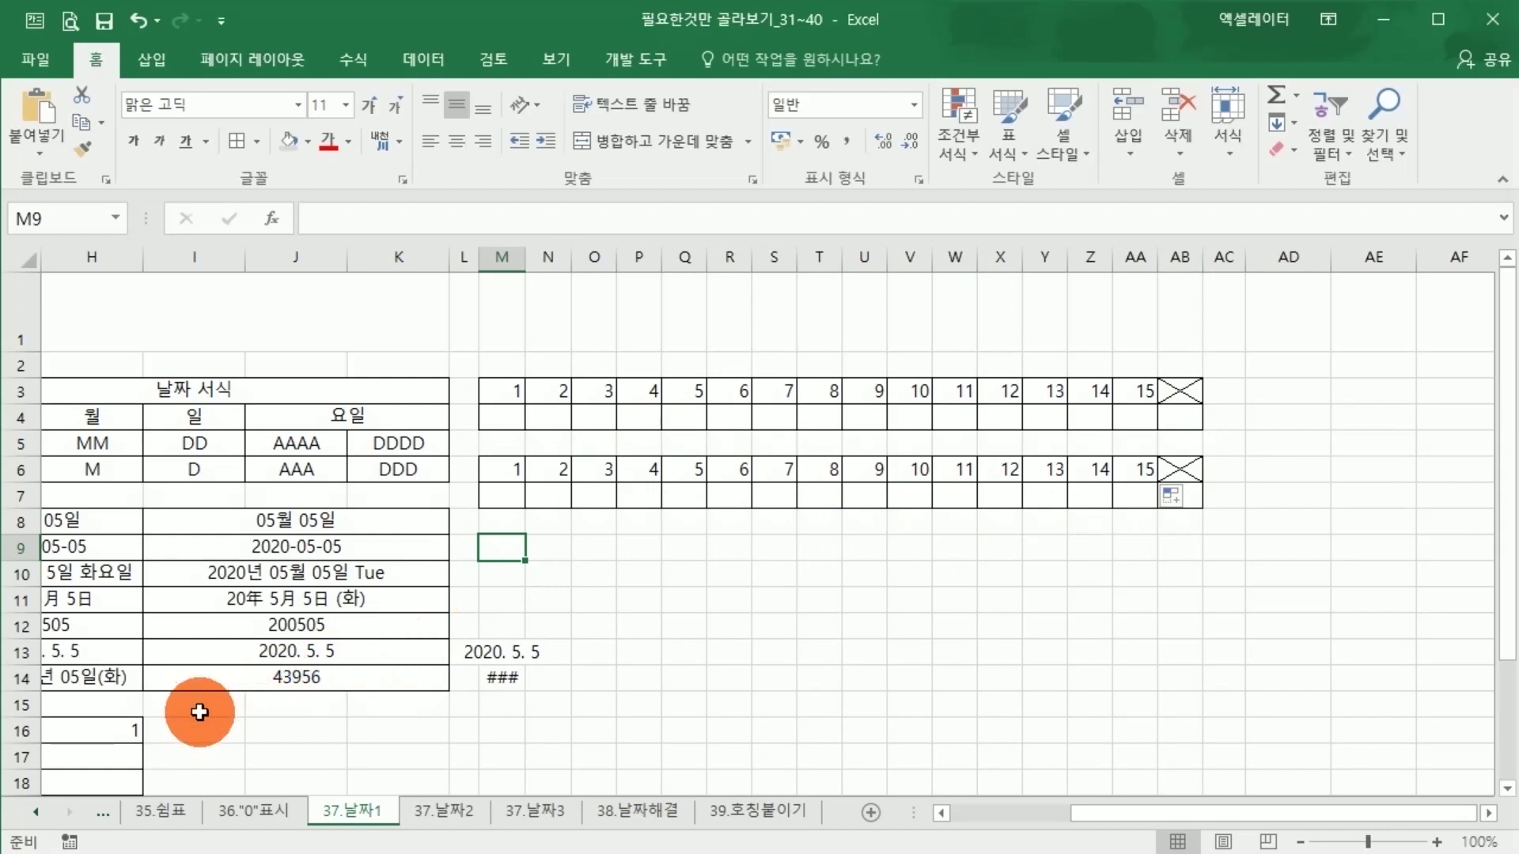